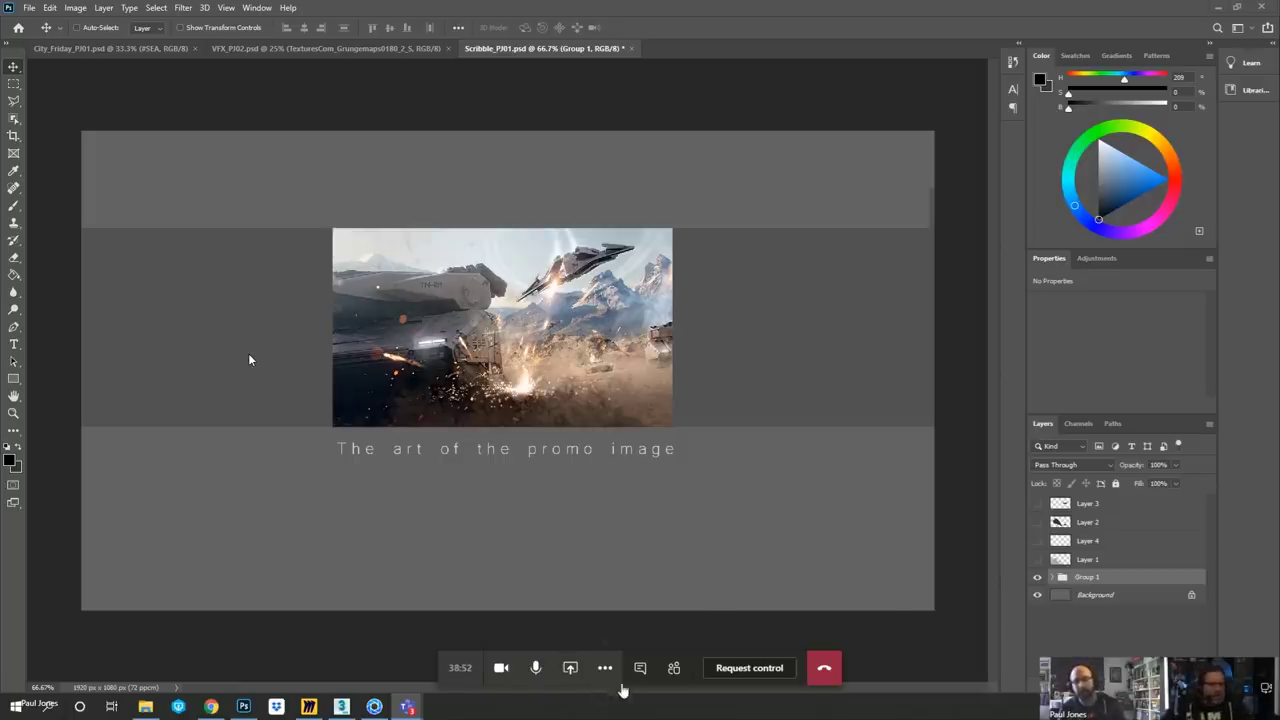
left_click(605, 668)
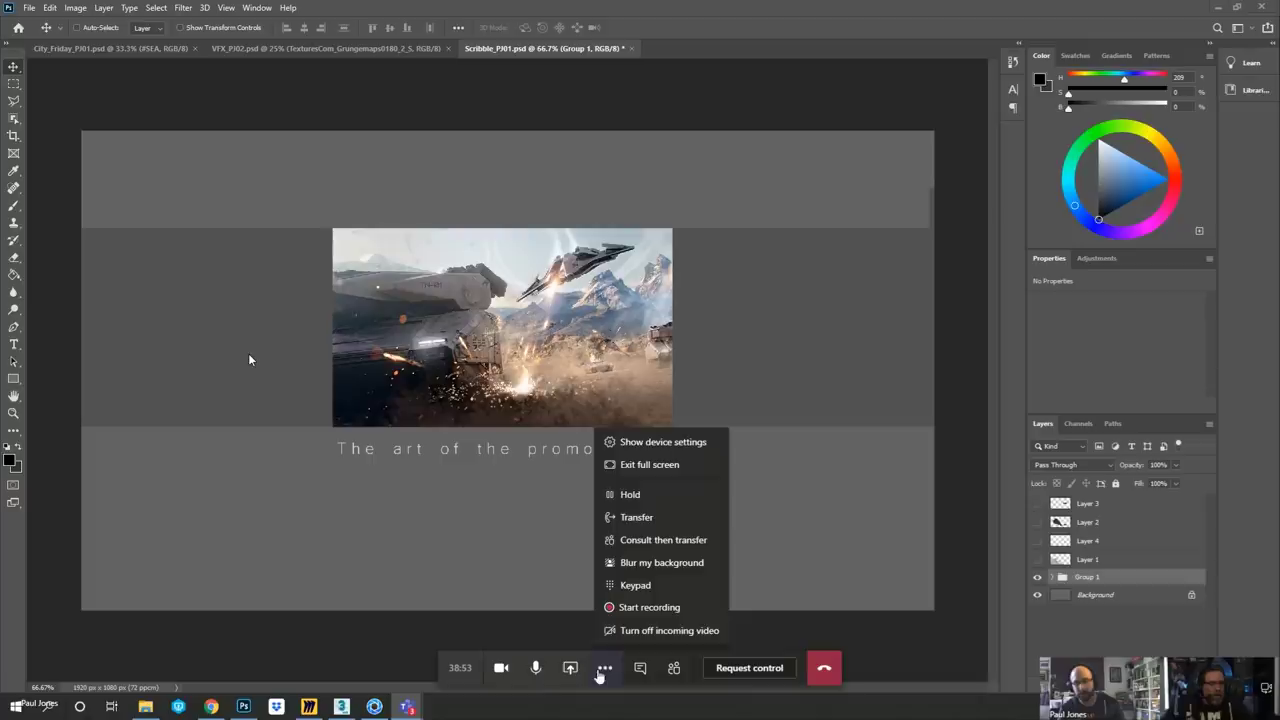
left_click(501, 508)
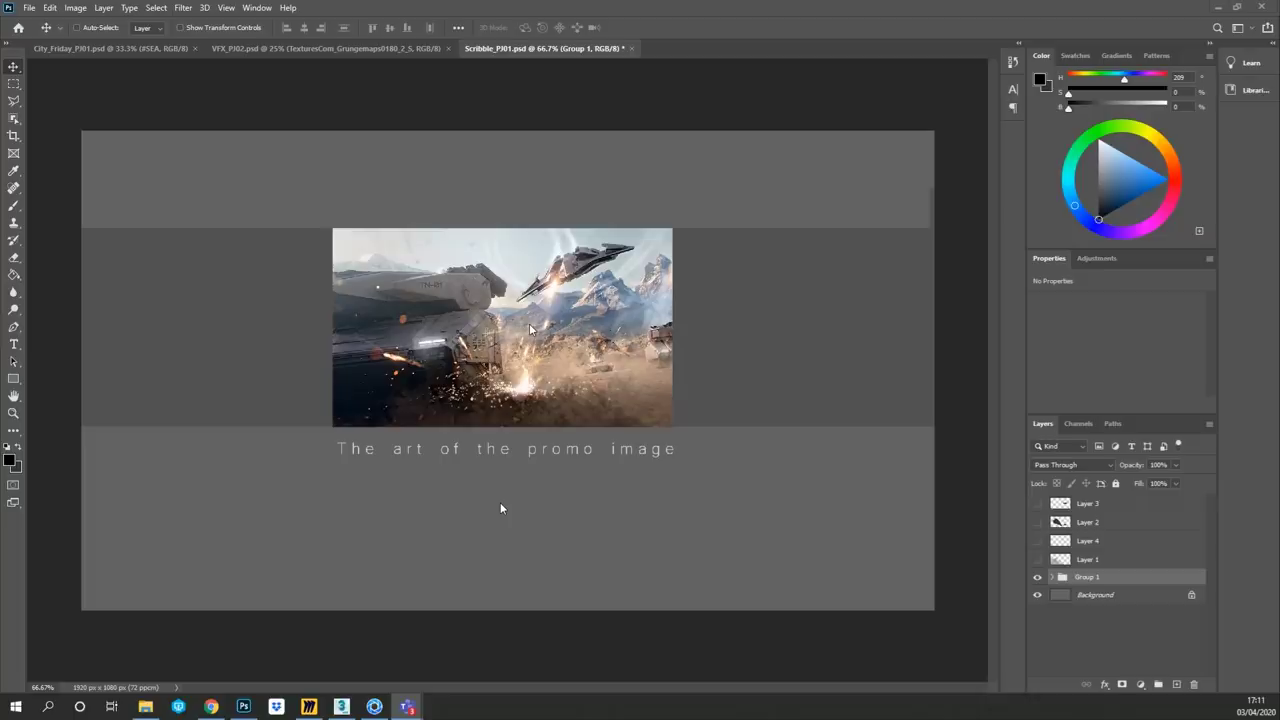
- Examine the battle scene of the promo image up close, then return to the full canvas view
left_click(498, 311)
key("z")
left_click(499, 310)
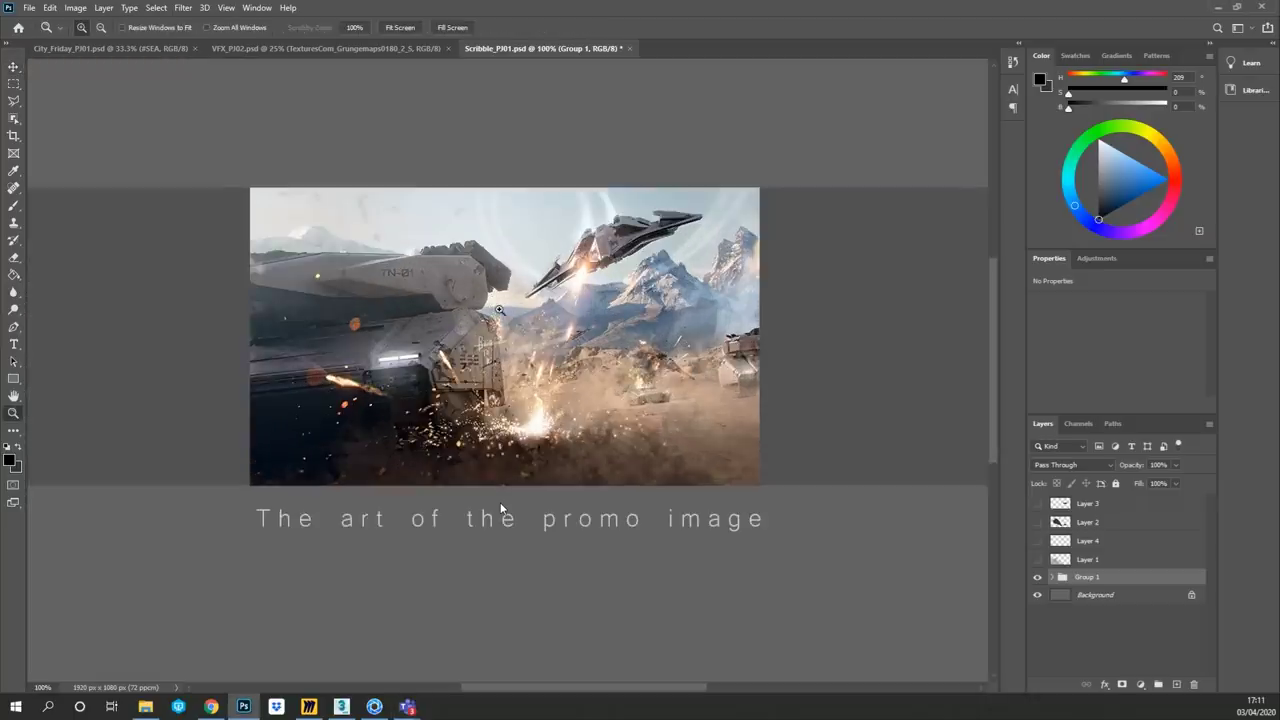
left_click(499, 310)
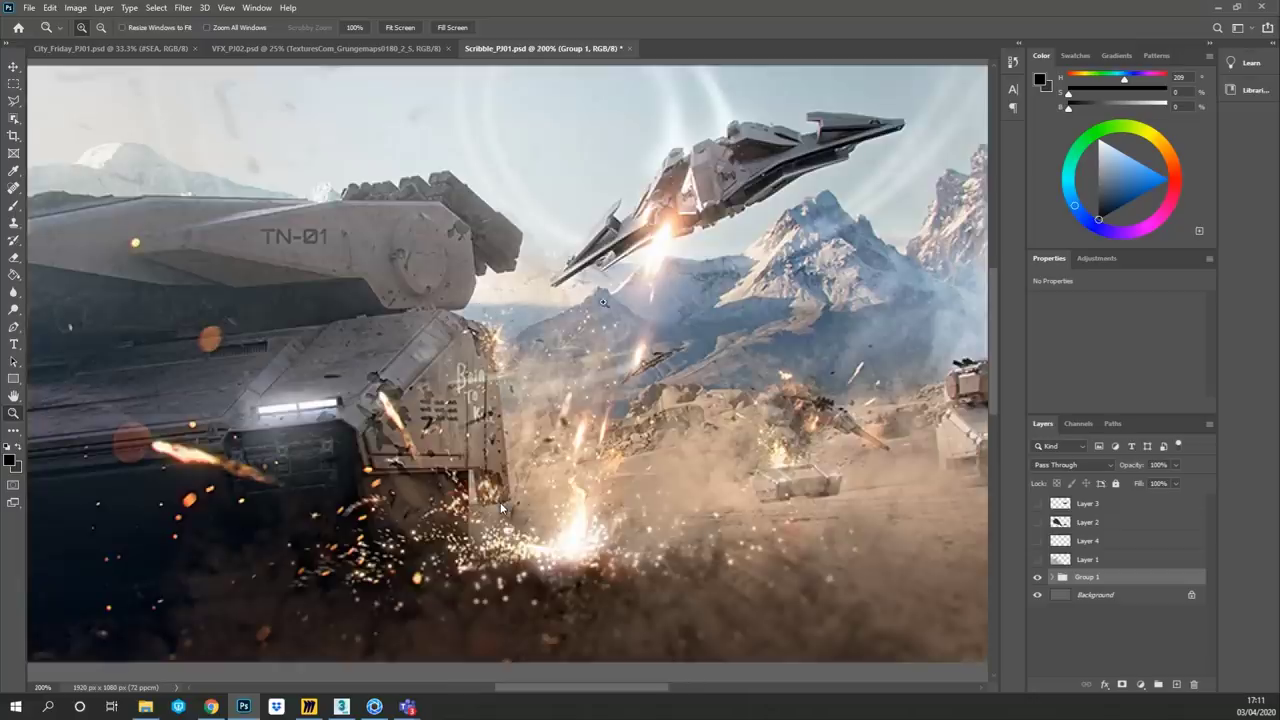
left_click(568, 316, "alt")
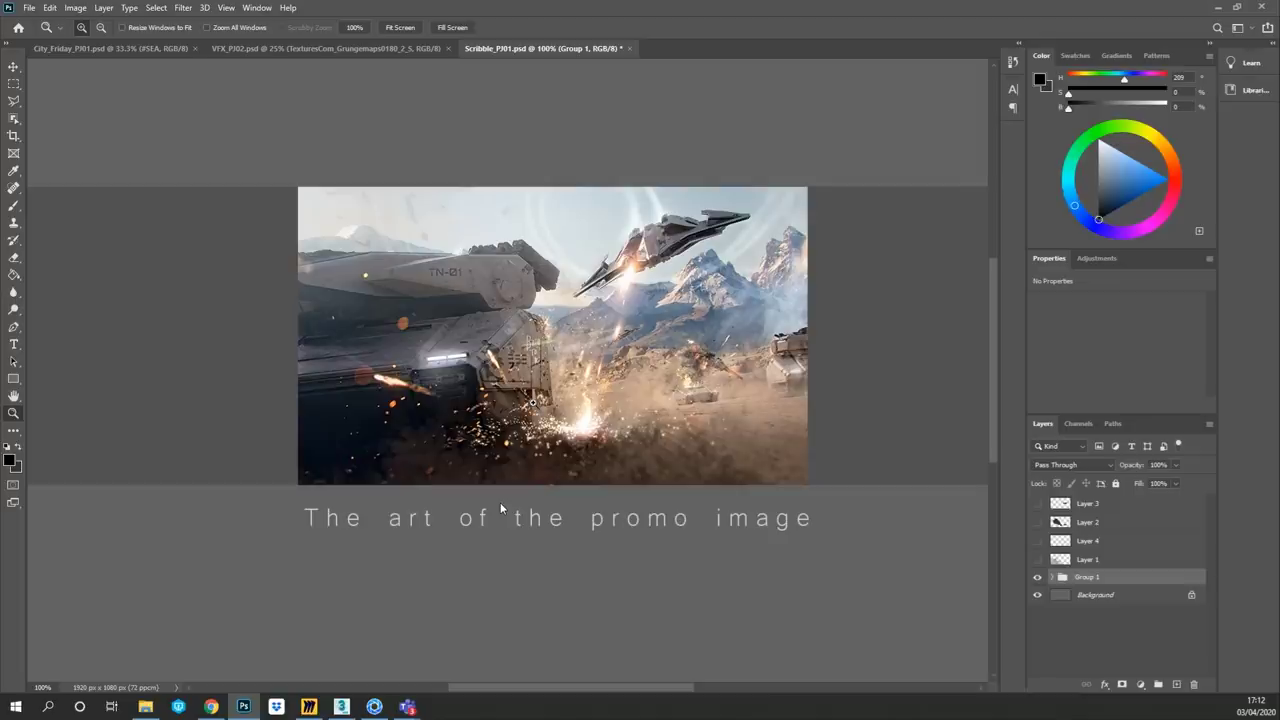
left_click(501, 509, "alt")
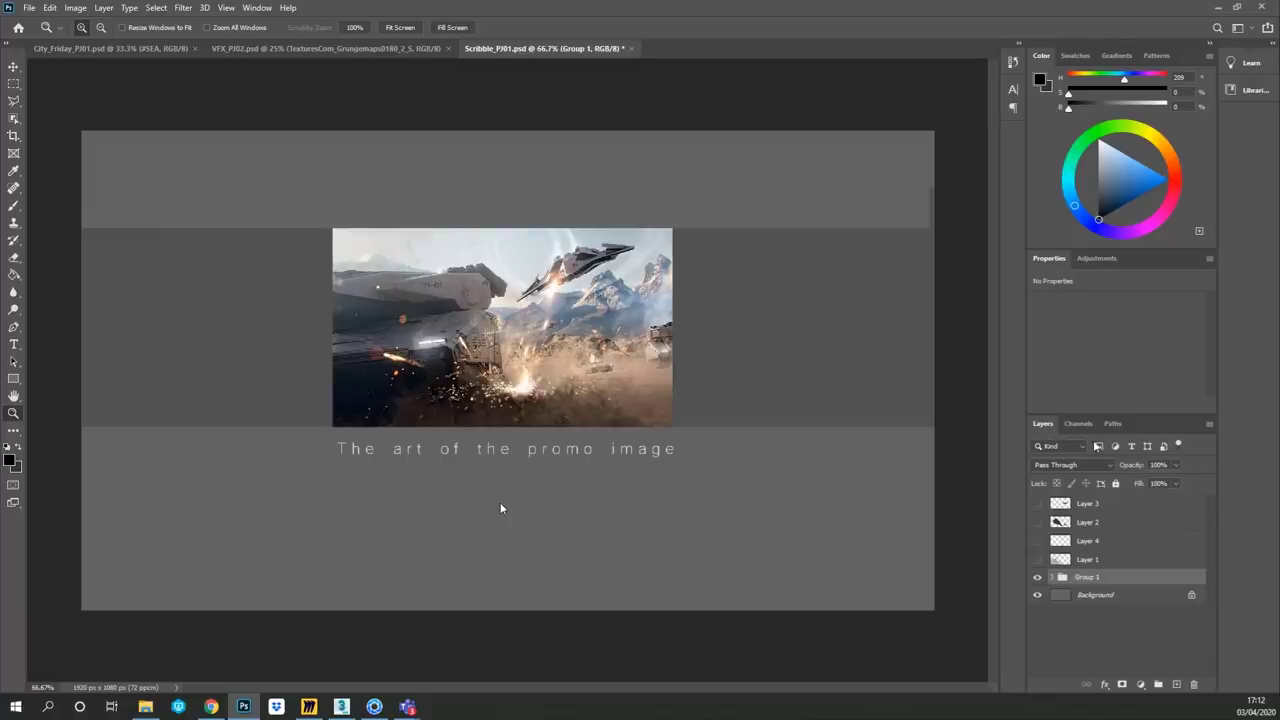
- Hide Group 1 and show Layers 1, 4, 2 and 3 to reveal the grey composition block-in
left_click(1037, 577)
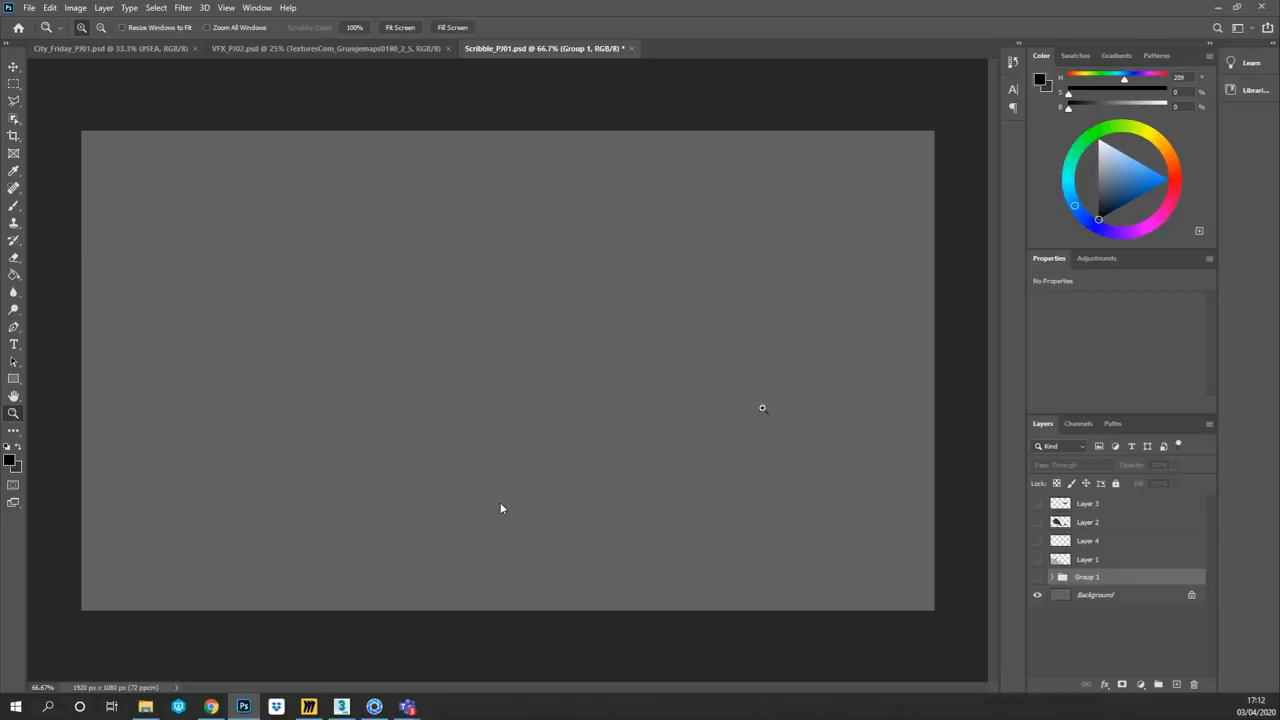
left_click(1036, 560)
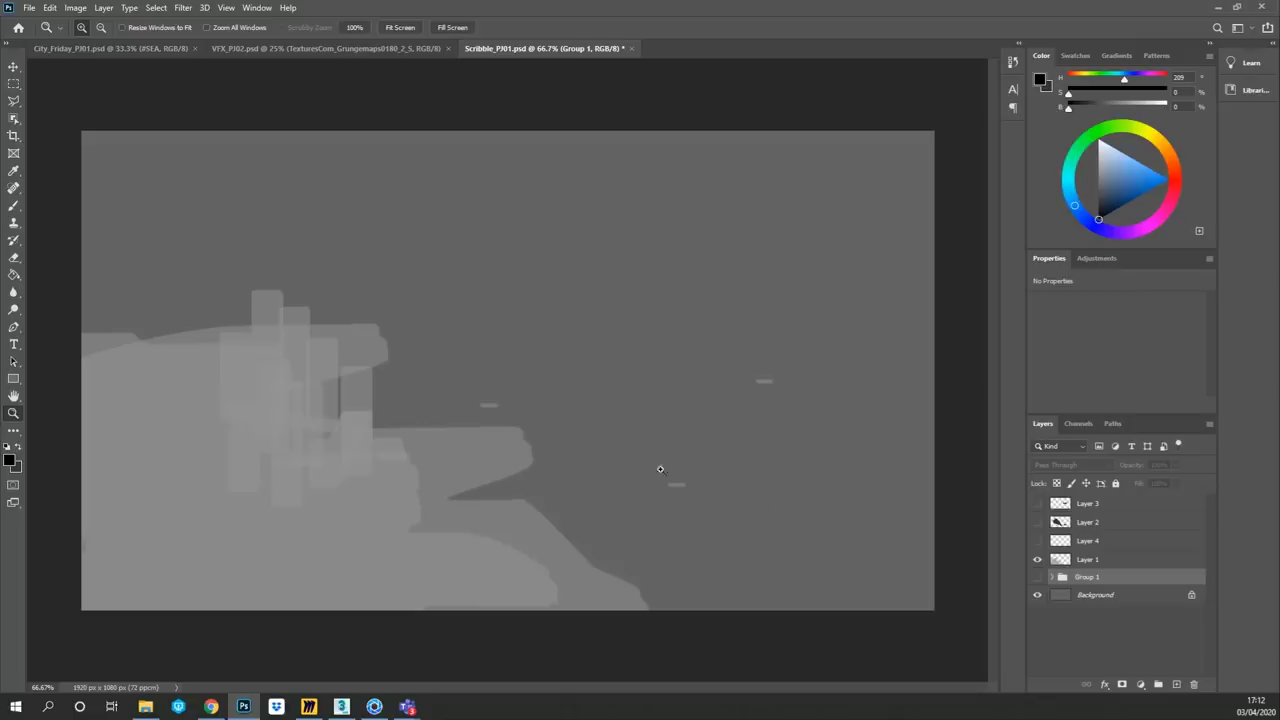
left_click(1037, 542)
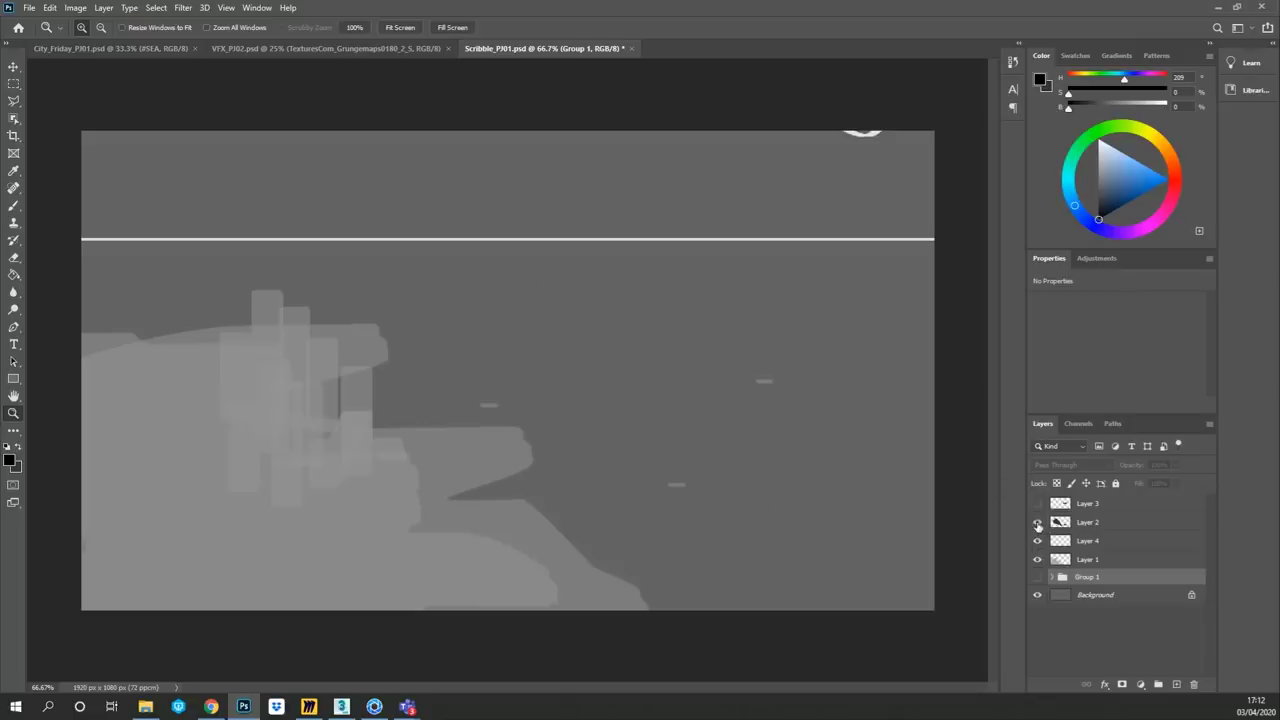
left_click(1037, 522)
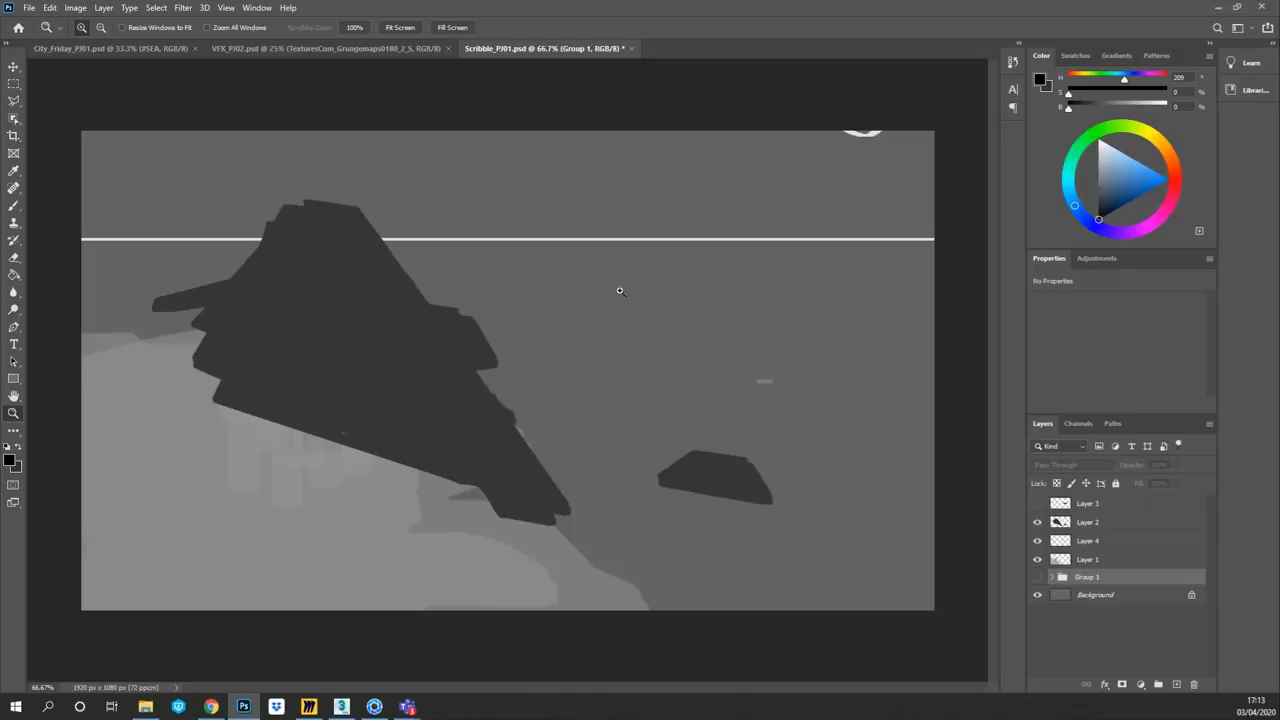
left_click(1037, 503)
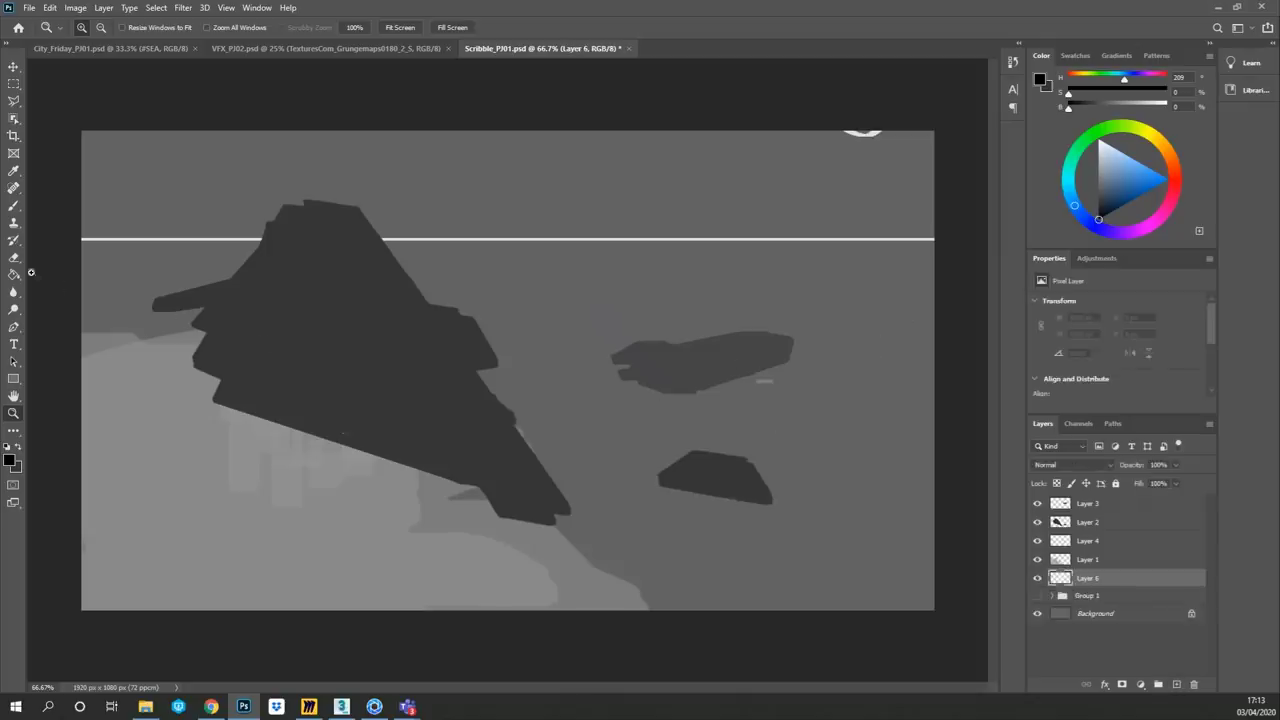
- On a new layer above Group 1, paint thin blue curves sweeping from the dark shapes to the canvas's right edge at 100% brush opacity
left_click(14, 205)
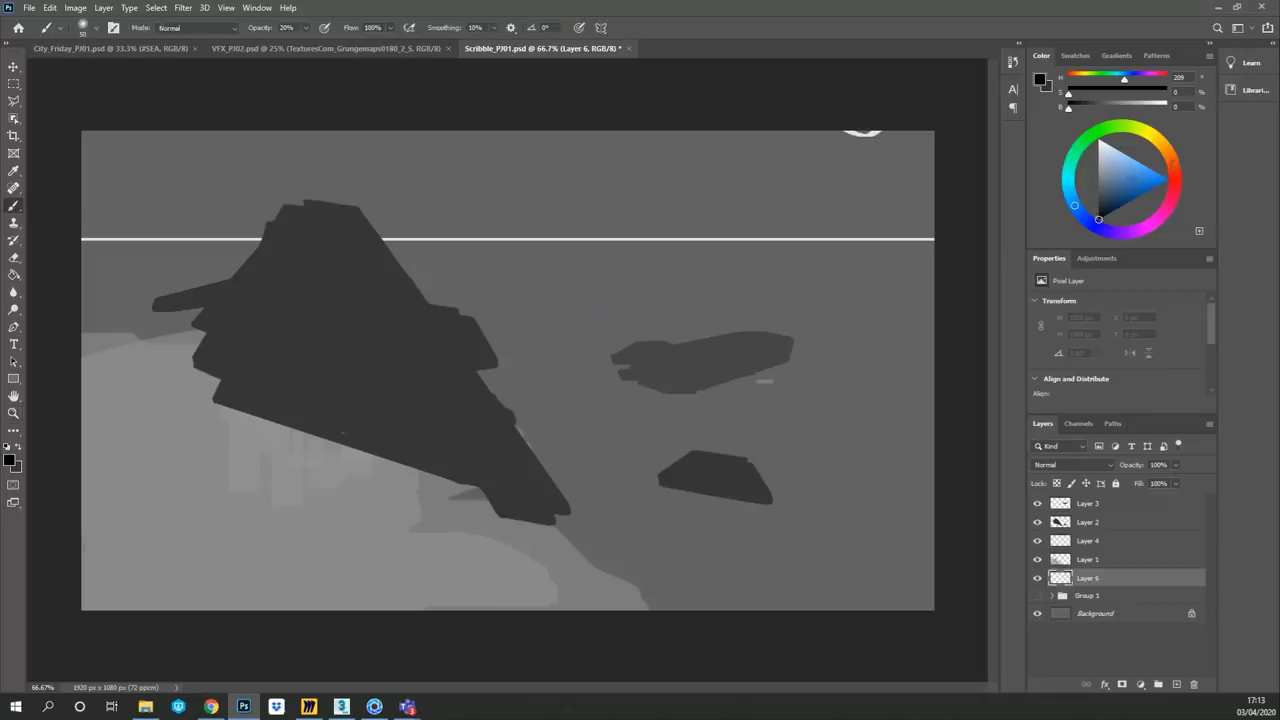
left_click(1152, 224)
left_click(1120, 185)
left_click(1122, 185)
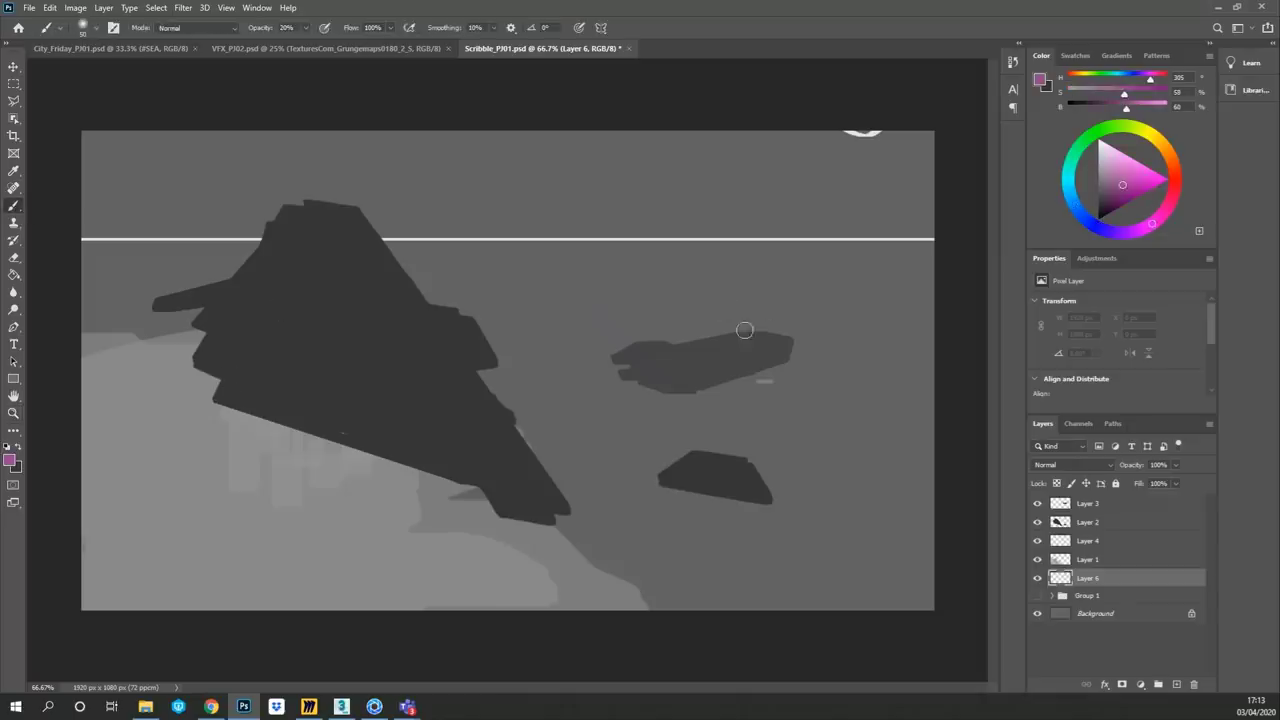
key("[")
key("[")
key("[")
mouse_move(708, 457)
left_mouse_down()
mouse_move(823, 429)
mouse_move(809, 415)
left_mouse_up()
key("0")
left_click(1074, 204)
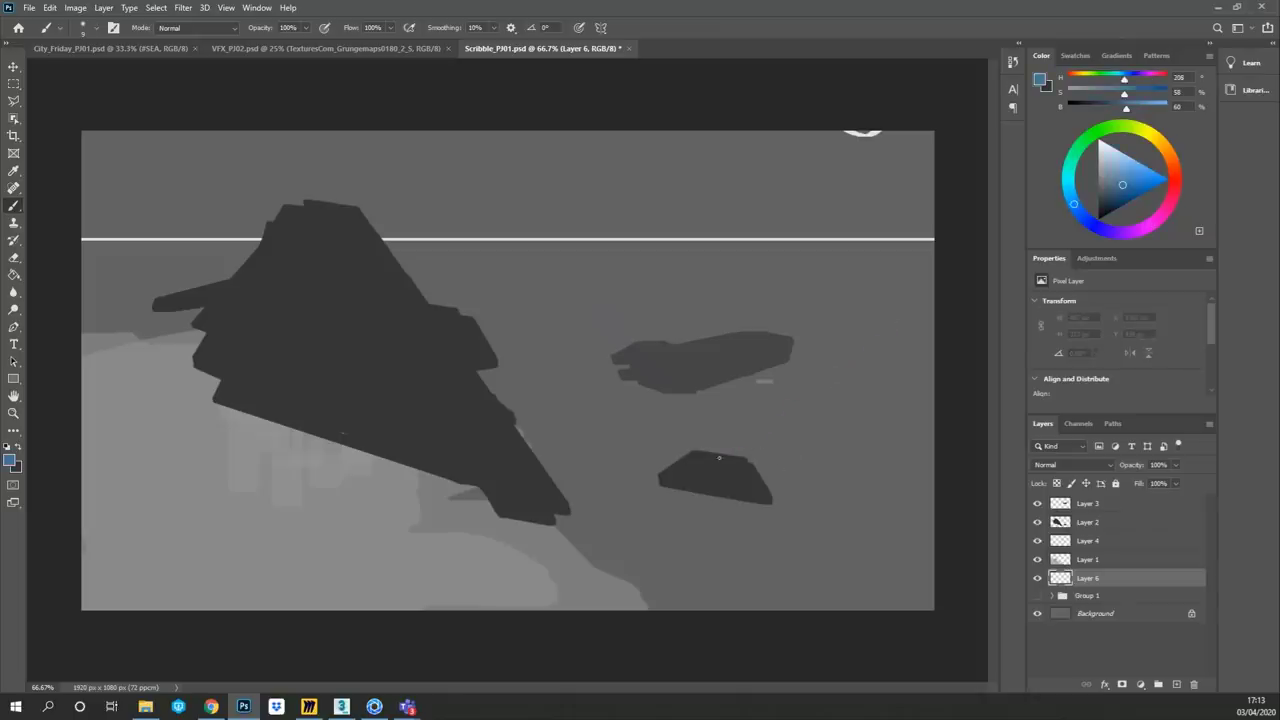
left_click_drag(839, 416, 938, 394)
left_click_drag(760, 468, 954, 403)
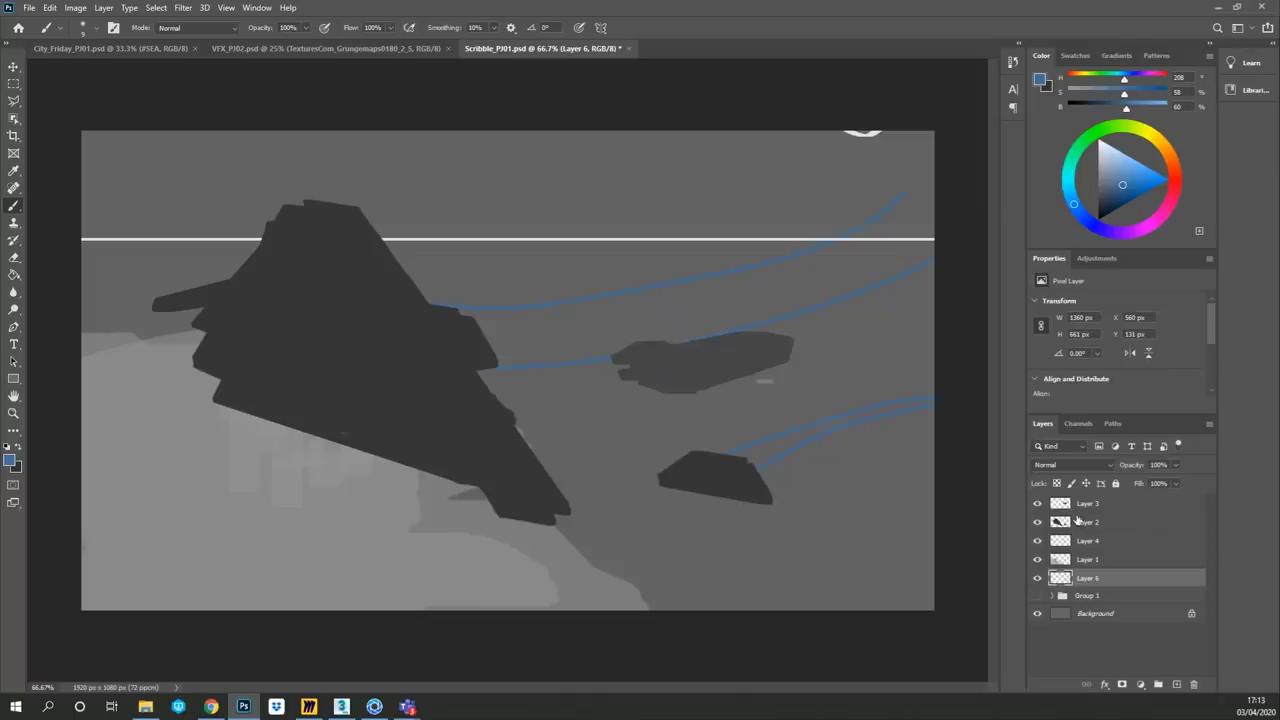
- Reorder the layers so Layer 6 sits between Layer 2 and Layer 3, and check the curves with Layer 2 temporarily hidden
left_click_drag(1112, 519, 1132, 551)
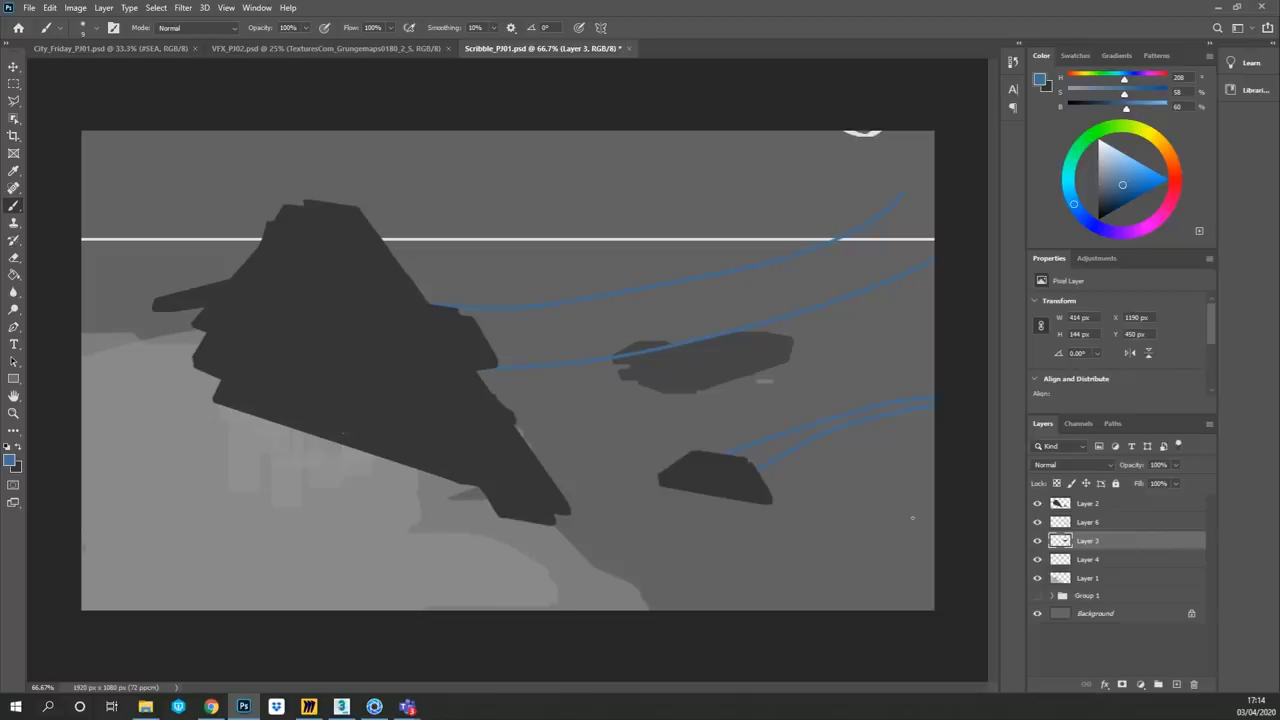
left_click(1035, 509)
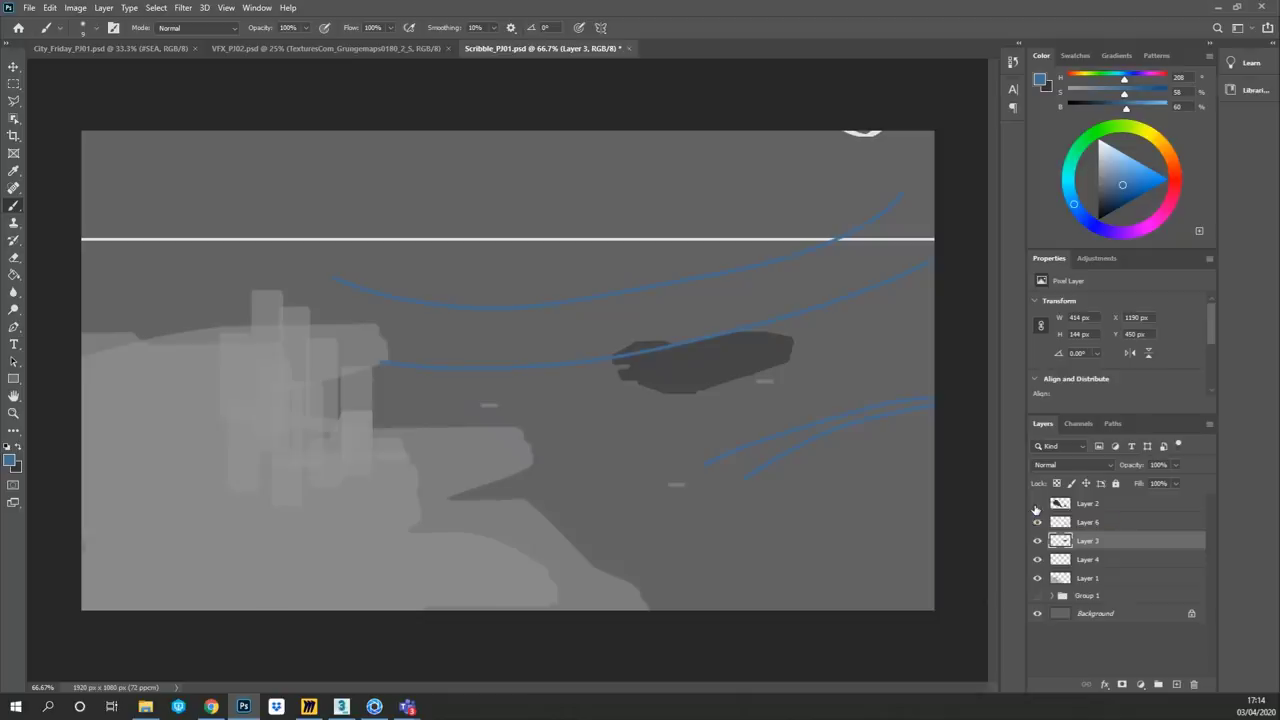
left_click(1037, 504)
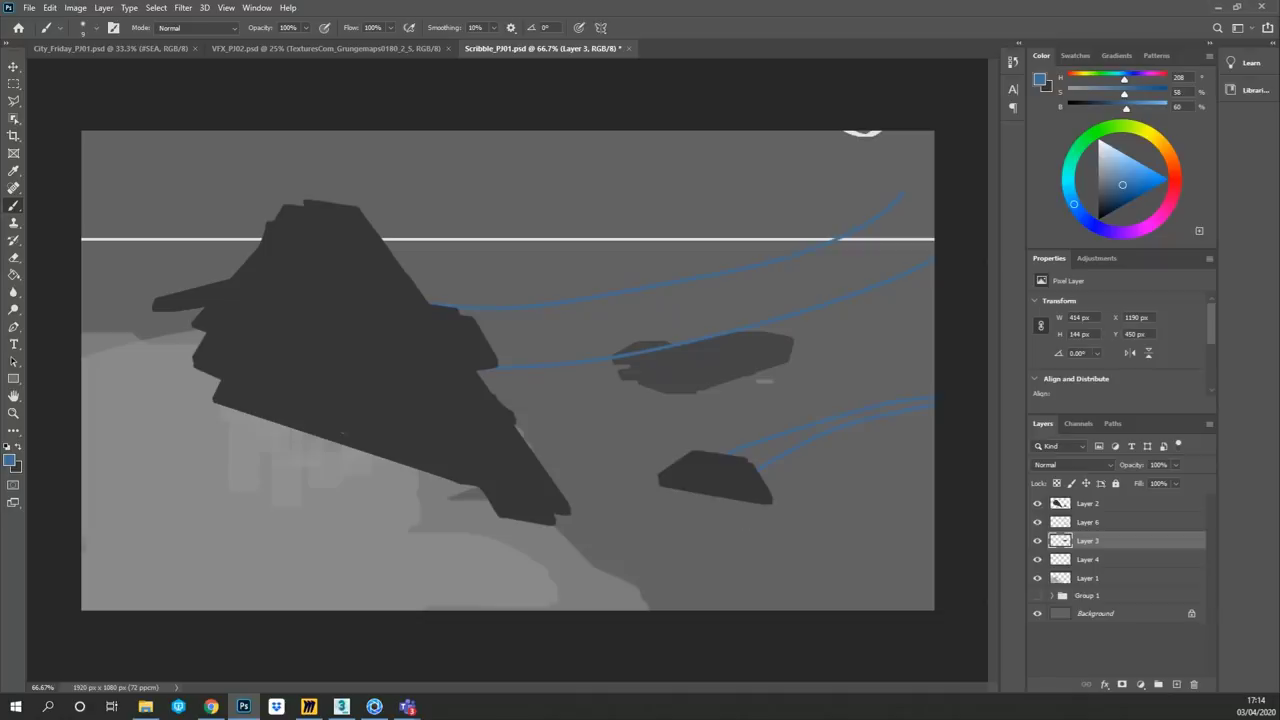
- Switch to 3ds Max and examine the city's street and canal layout in a maximized Top view
left_click(343, 707)
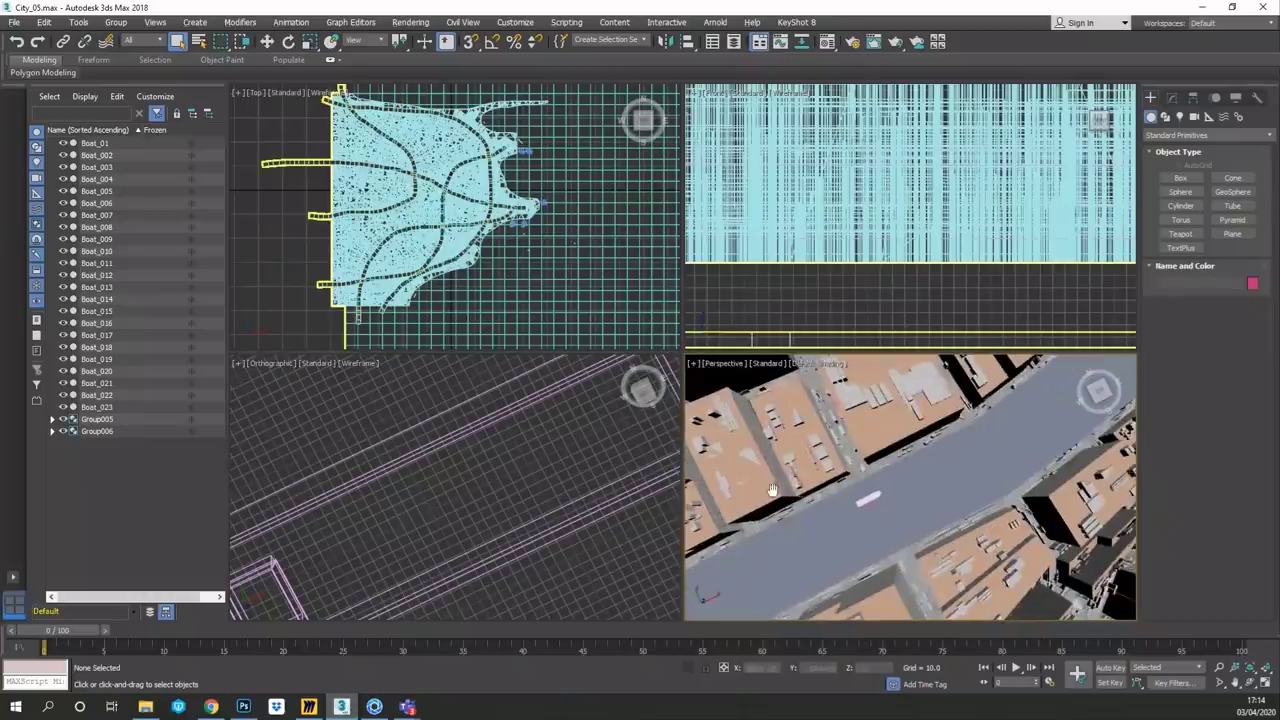
key("alt+w")
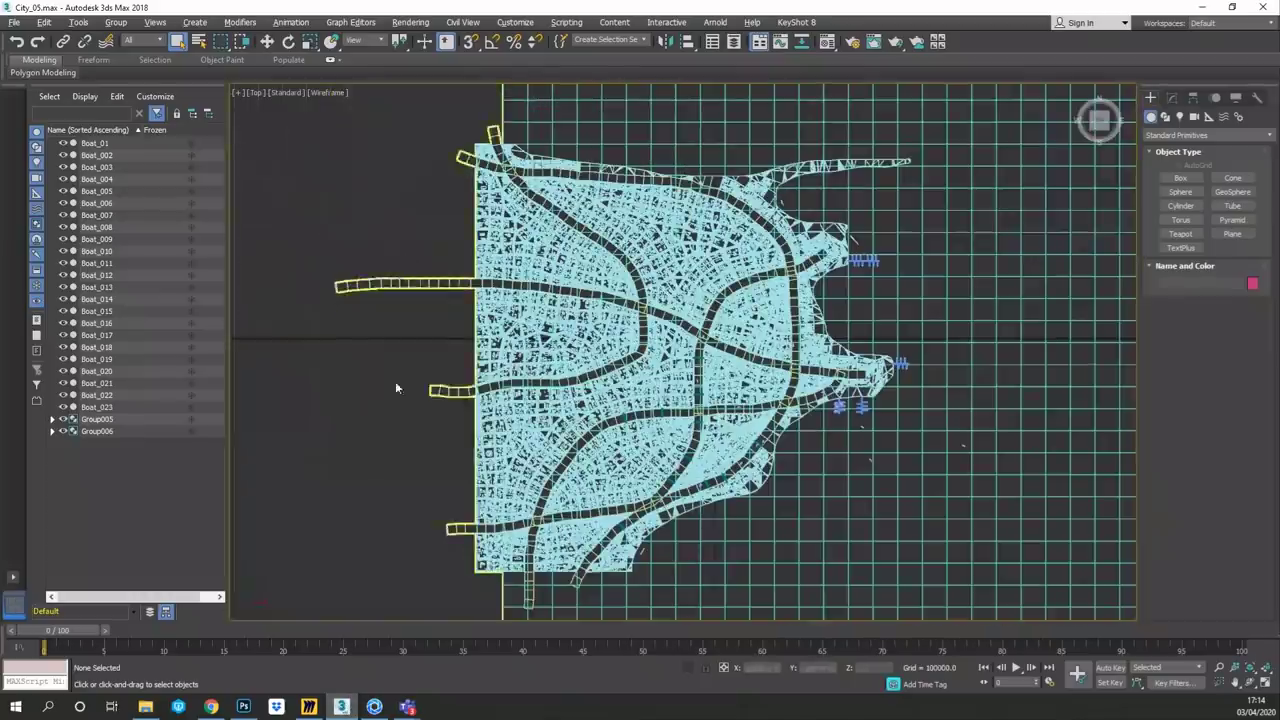
scroll(572, 360, "up", 2)
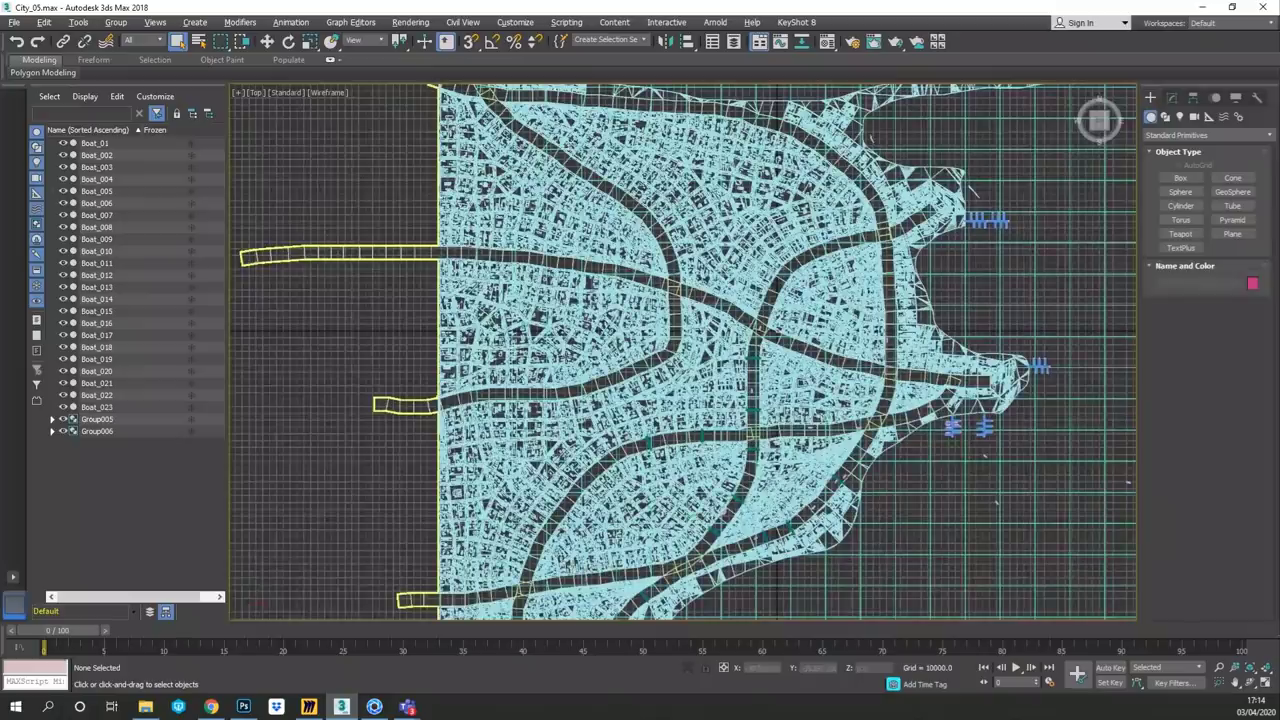
scroll(572, 360, "up", 3)
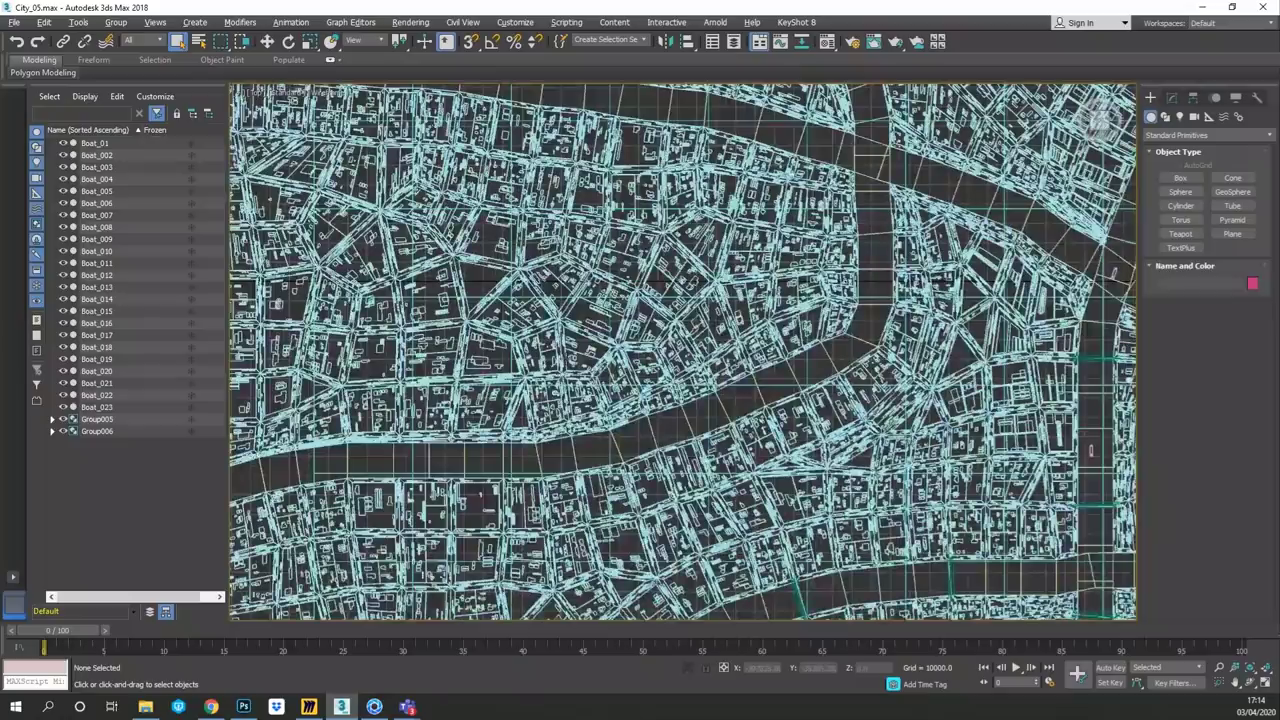
scroll(676, 358, "down", 2)
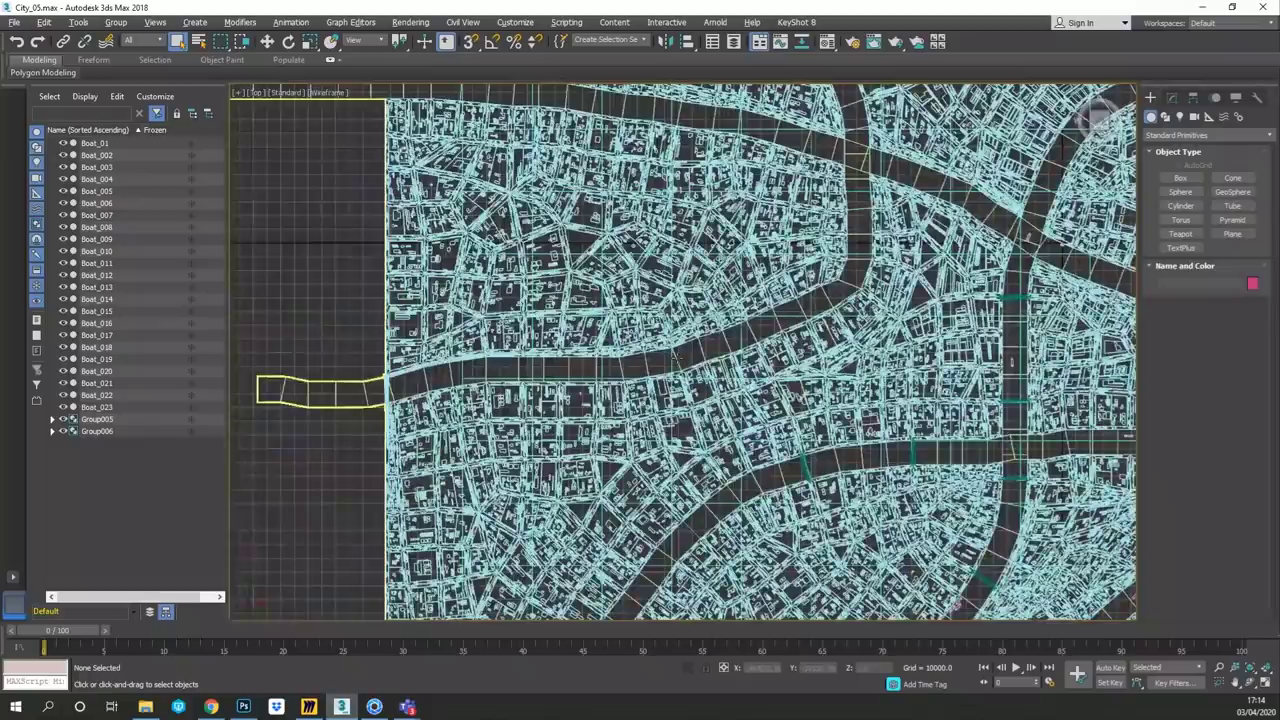
scroll(426, 522, "down", 2)
- Maximize the Perspective view and examine the shaded city with its high-rise district, canals and coastline
key("alt+w")
middle_click_drag(905, 523, 845, 539)
key("alt+w")
middle_click_drag(637, 498, 364, 96, "alt")
scroll(658, 456, "down", 5)
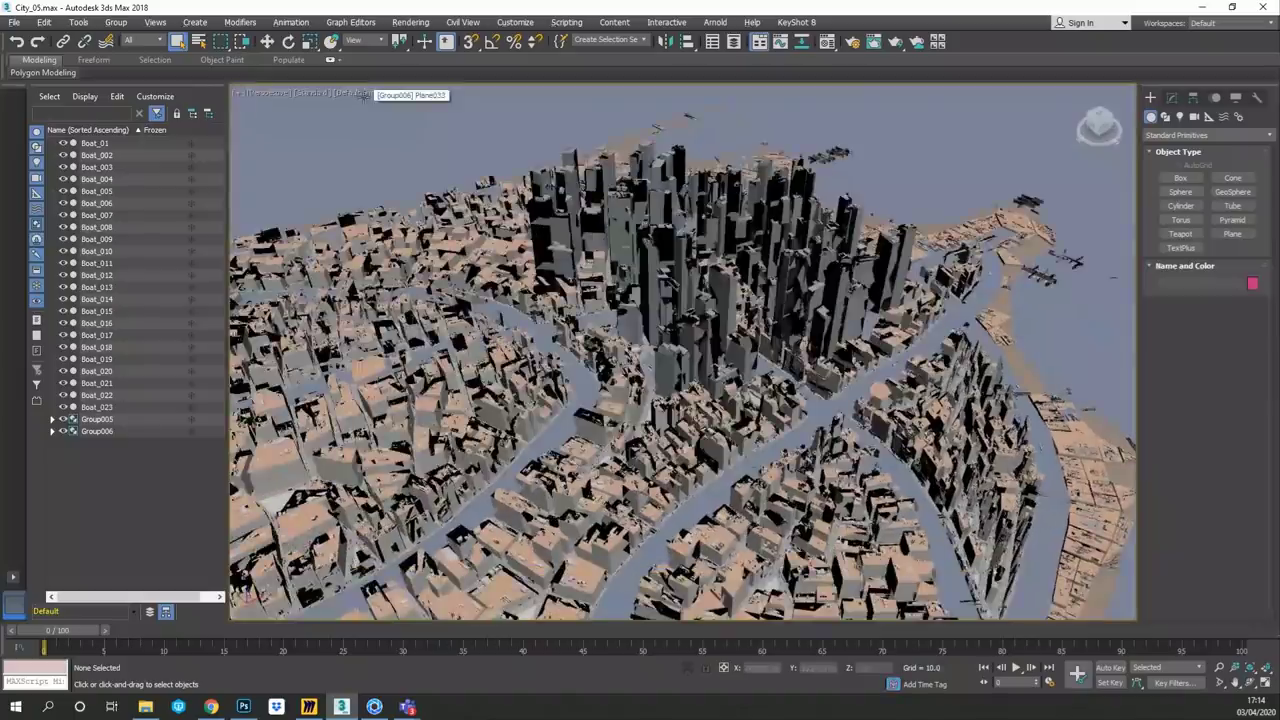
middle_click_drag(614, 403, 671, 353)
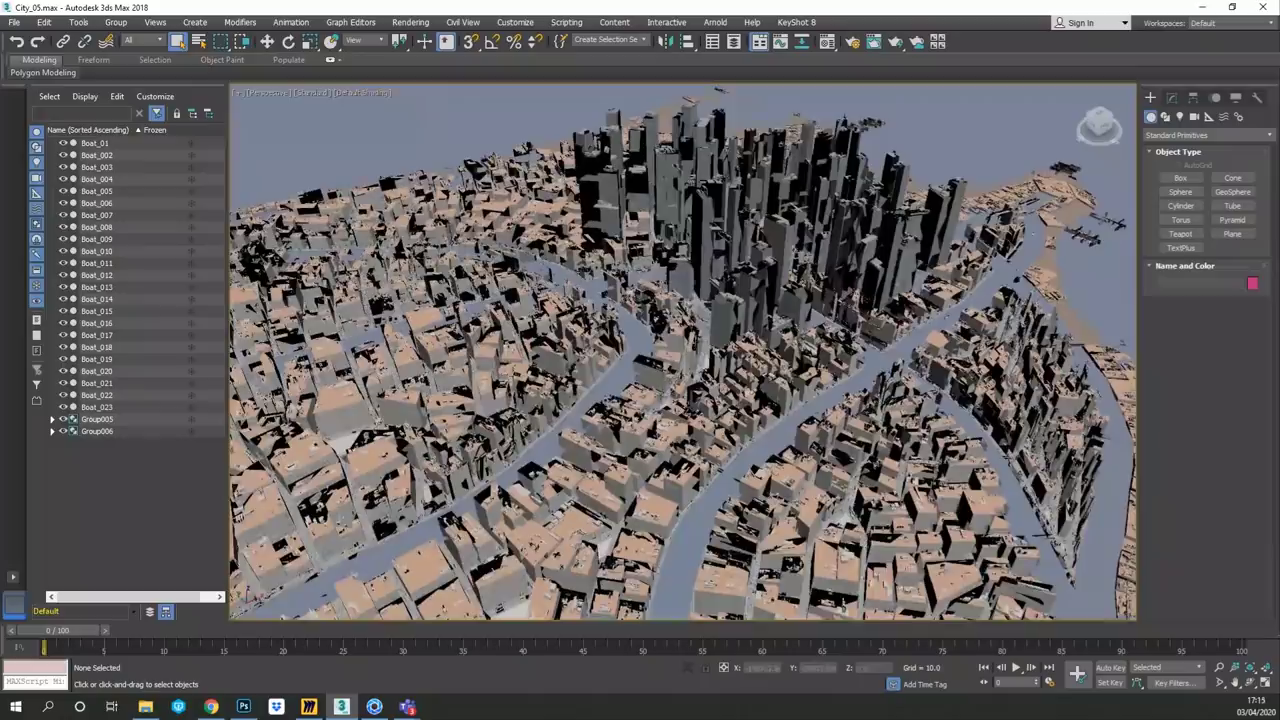
middle_click_drag(677, 438, 668, 438, "alt")
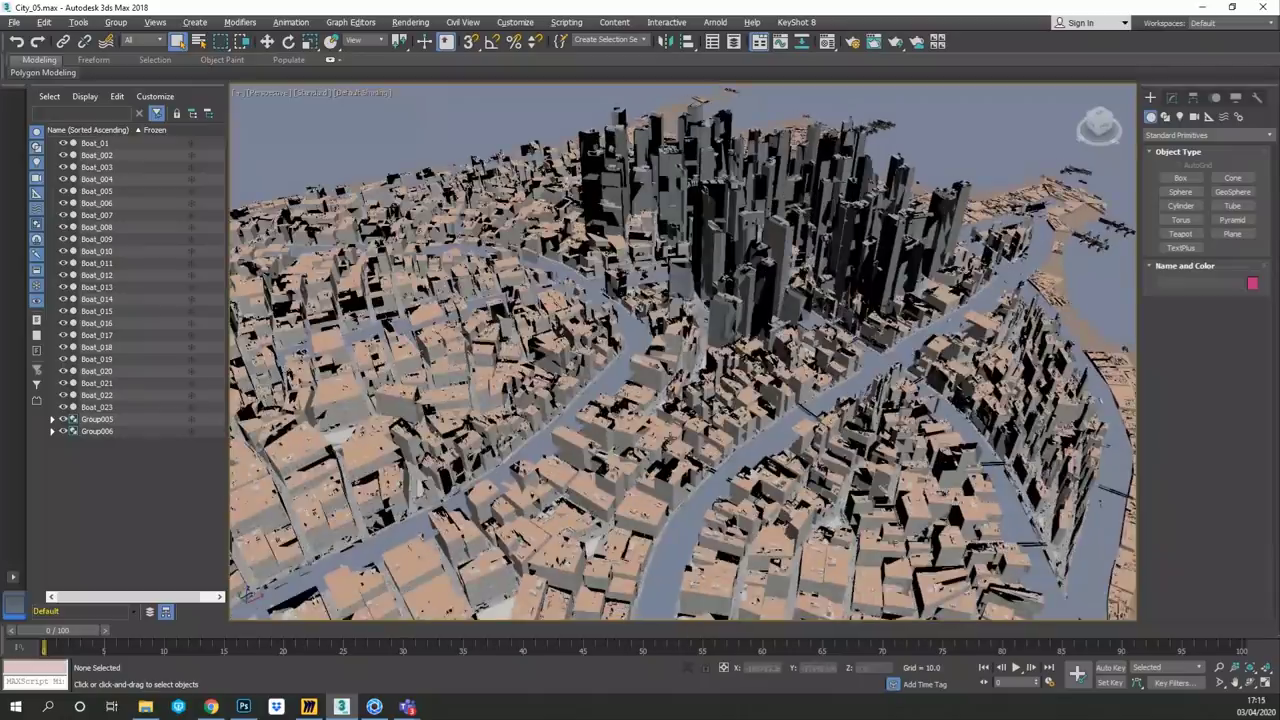
middle_click_drag(301, 352, 290, 356, "alt")
- Display the Perspective view as Clay with Edged Faces and move in on the buildings around the canal junction
left_click(363, 93)
left_click(399, 182)
mouse_move(674, 409)
middle_mouse_down("alt")
mouse_move(581, 415)
mouse_move(717, 423)
mouse_move(540, 423)
mouse_move(568, 426)
middle_mouse_up("alt")
scroll(606, 370, "up", 3)
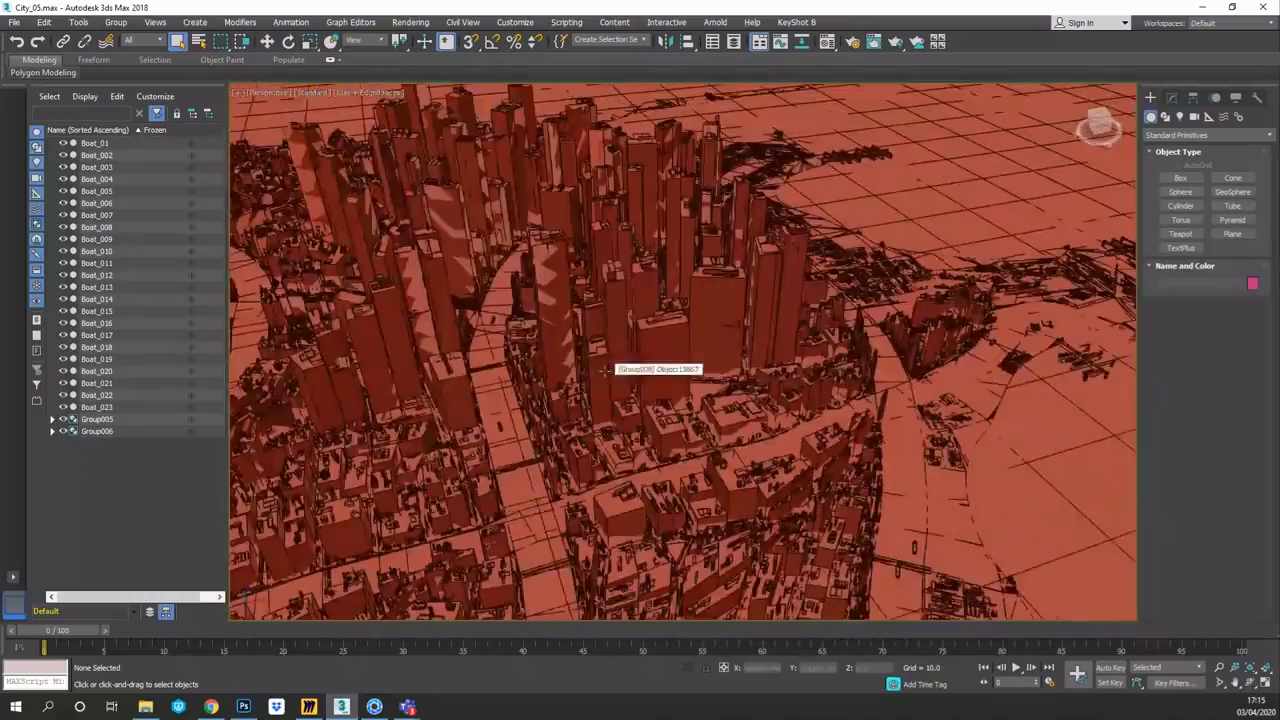
scroll(606, 370, "up", 3)
middle_click_drag(608, 362, 797, 427, "alt")
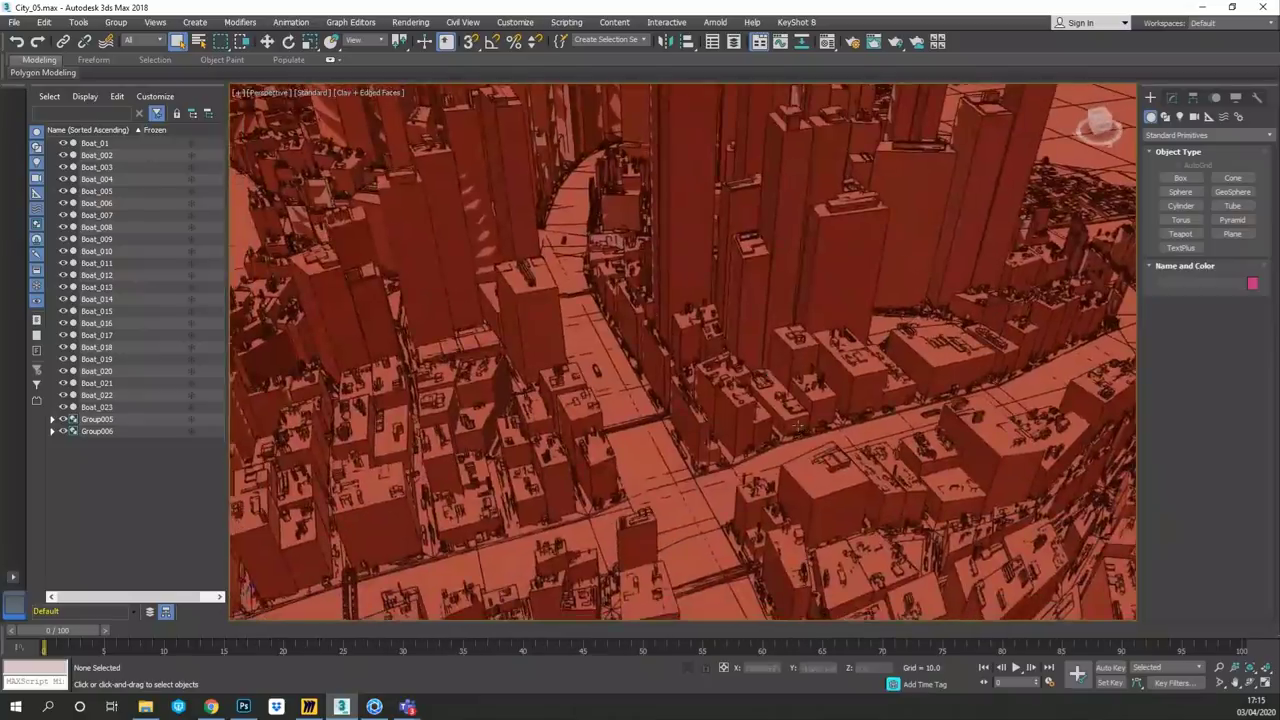
- Select the city group (Group006) and survey its rooftops, towers, waterfront and piers
left_click(797, 427)
middle_click_drag(622, 451, 662, 276)
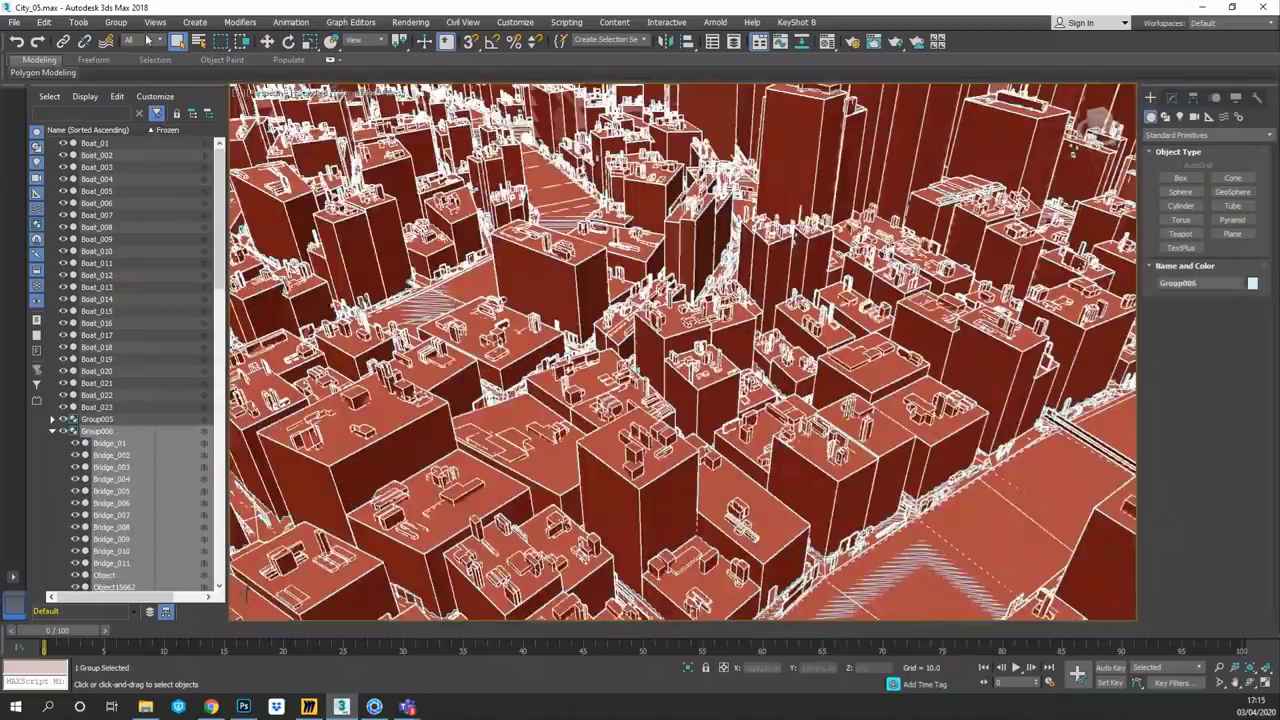
scroll(683, 352, "down", 5)
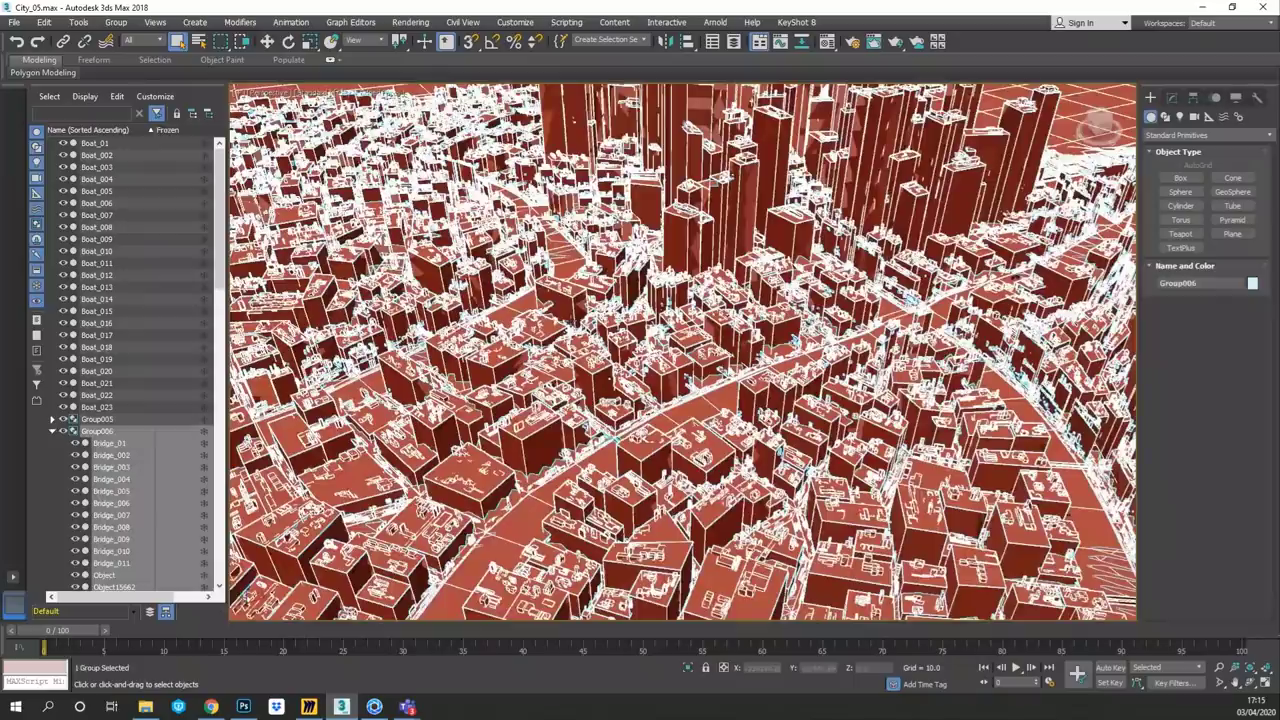
middle_click_drag(860, 380, 600, 462)
middle_click_drag(822, 510, 766, 384)
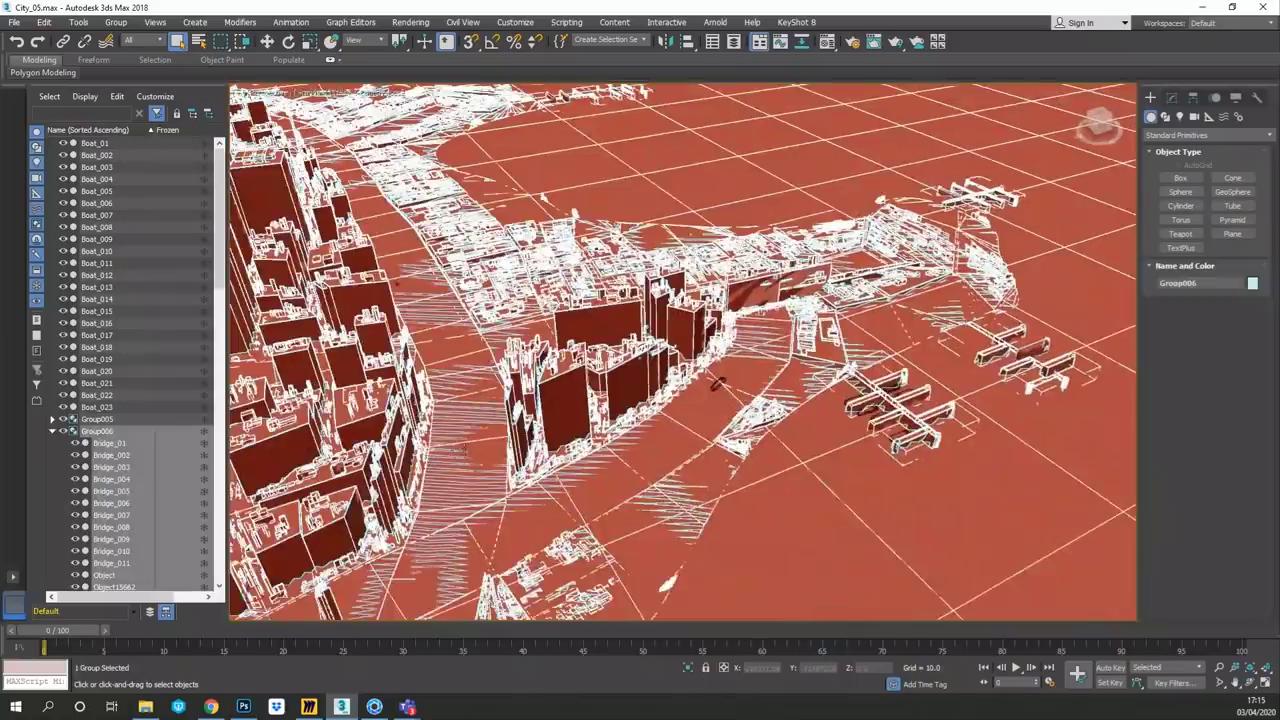
middle_click_drag(623, 411, 646, 397)
middle_click_drag(578, 432, 662, 397)
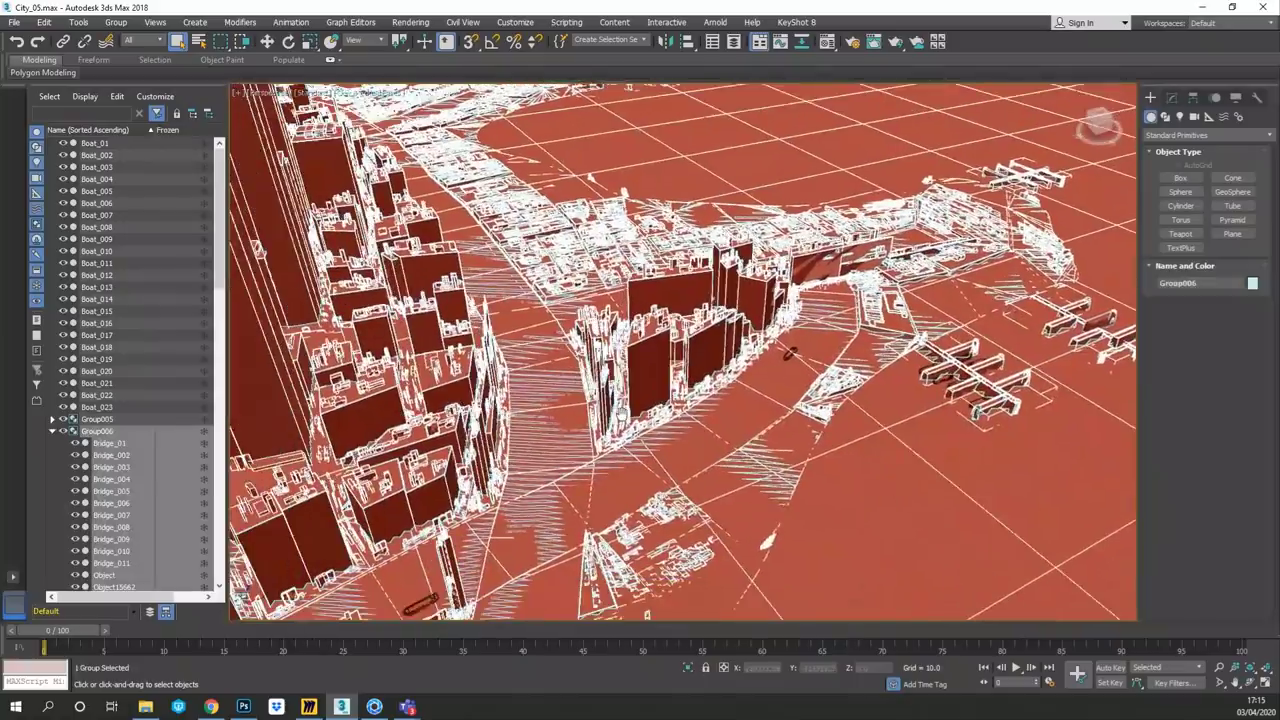
middle_click_drag(578, 389, 645, 372)
middle_click_drag(322, 481, 630, 393)
scroll(465, 435, "down", 3)
middle_click_drag(465, 435, 509, 420)
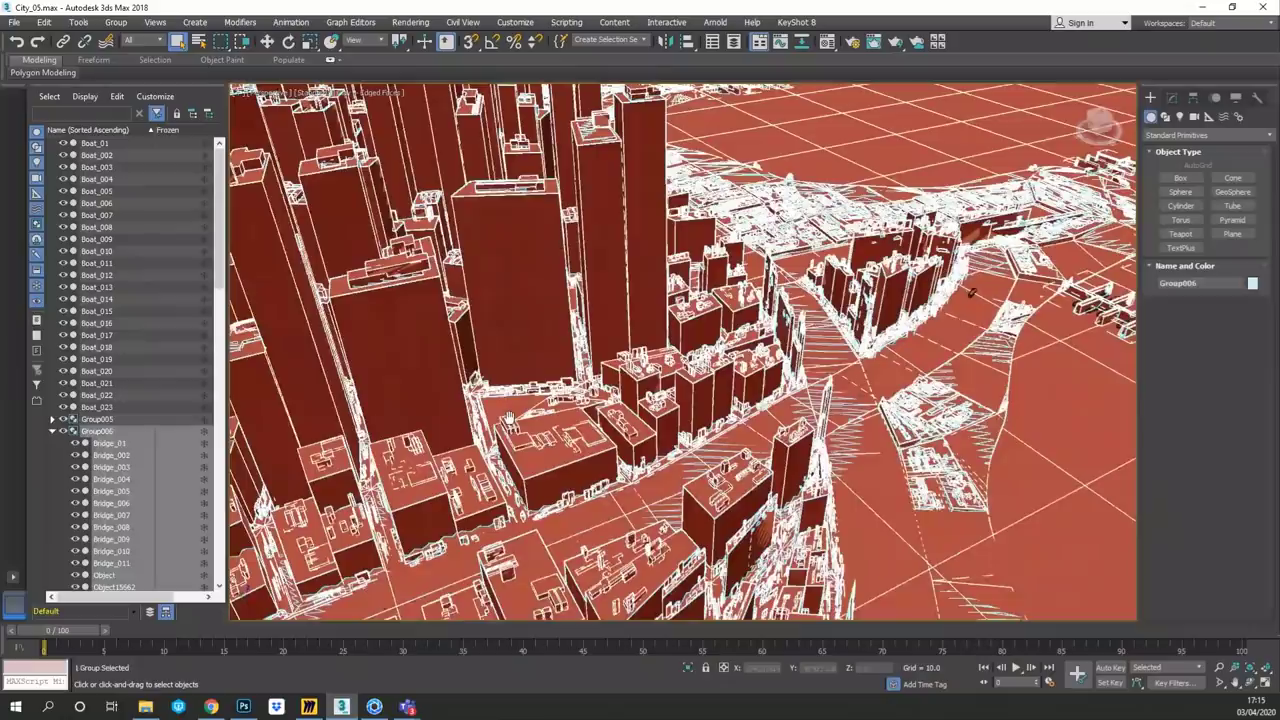
- Isolate the selected city group, frame it in the Perspective view, and open the group for access to its parts
key("z")
scroll(562, 378, "up", 2)
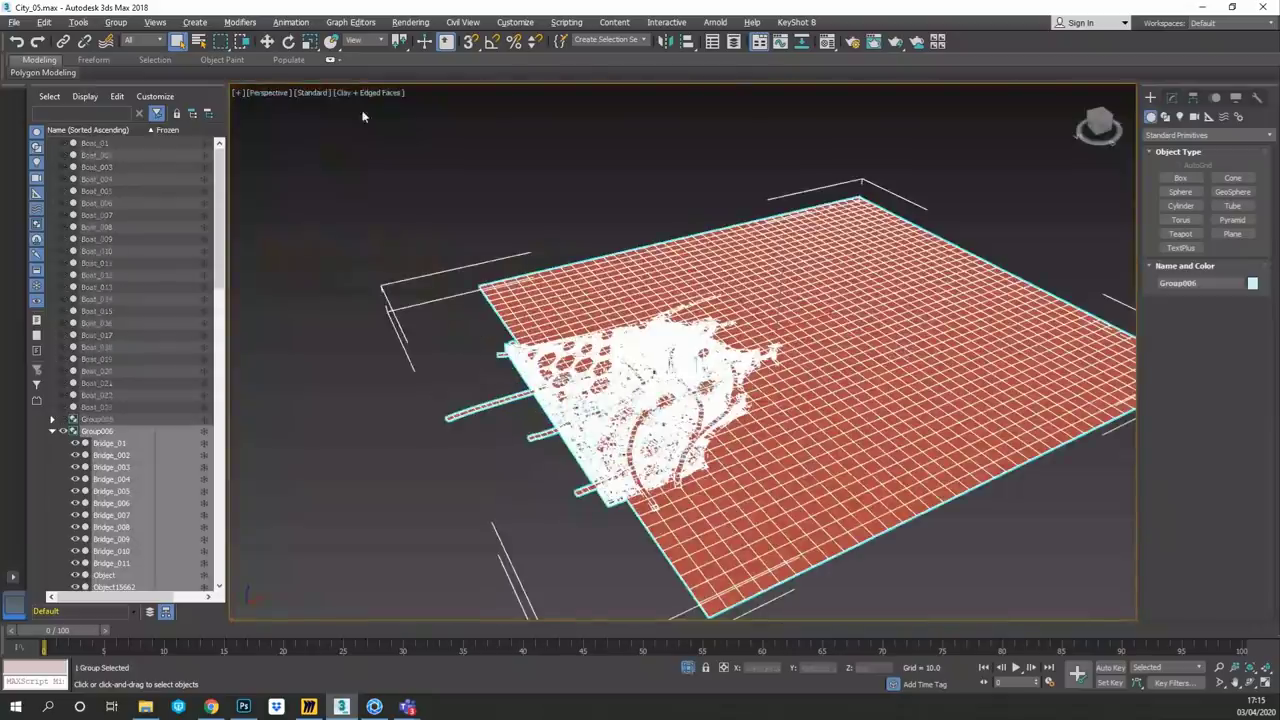
left_click(115, 25)
left_click(125, 82)
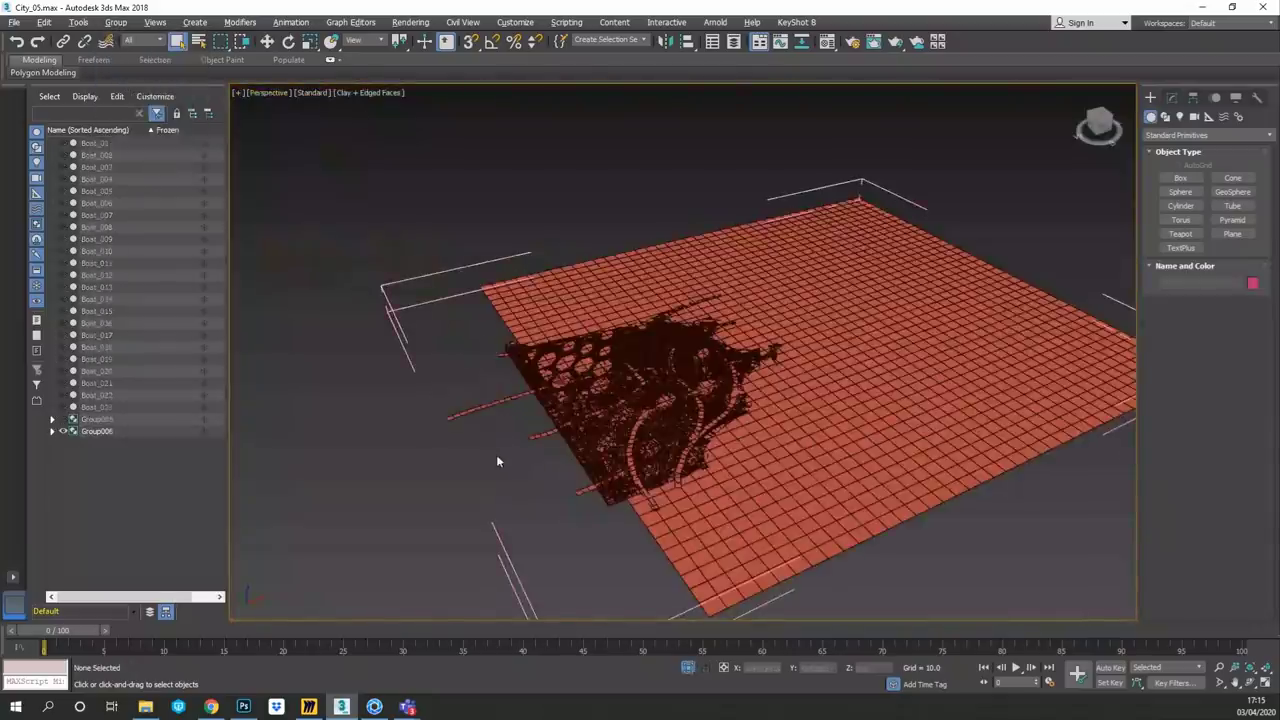
- Select the rooftop-detail object (Object15669) within the city group, isolate it, and inspect its geometry up close
scroll(563, 455, "up", 5)
scroll(634, 443, "down", 4)
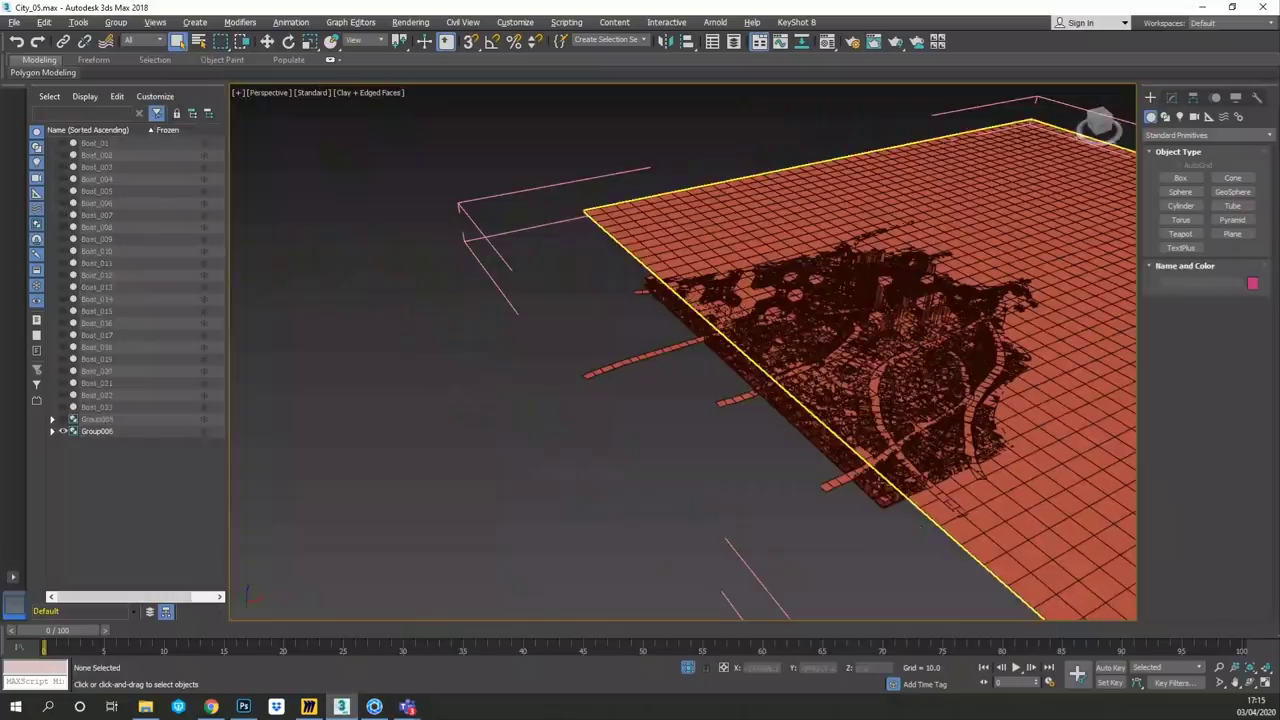
left_click(876, 488)
key("z")
middle_click_drag(593, 489, 591, 504, "alt")
scroll(608, 512, "up", 2)
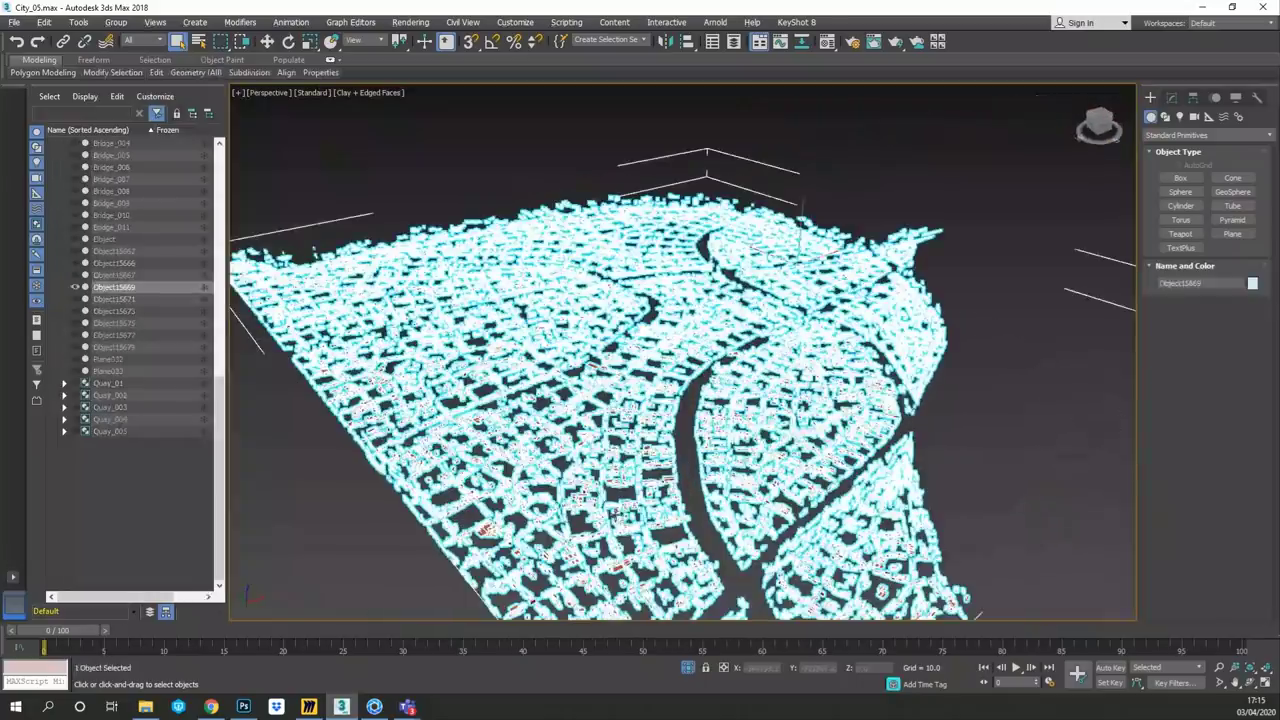
scroll(619, 516, "up", 2)
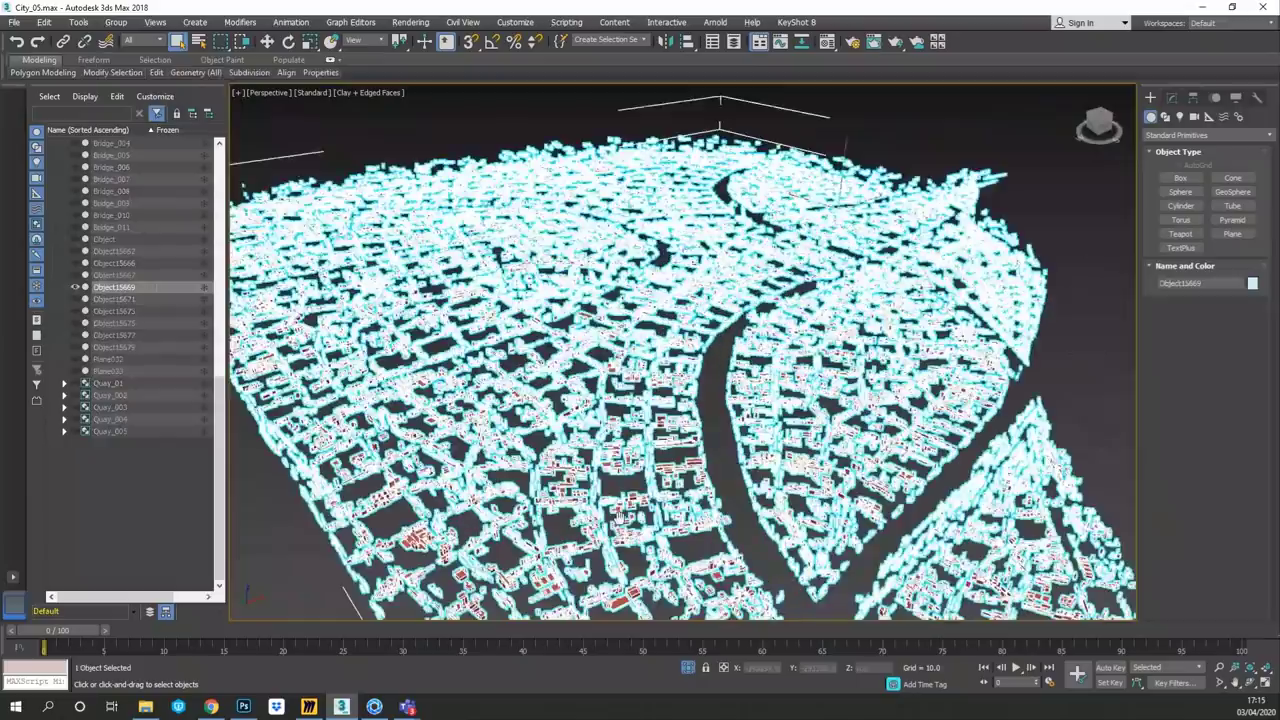
scroll(680, 453, "up", 3)
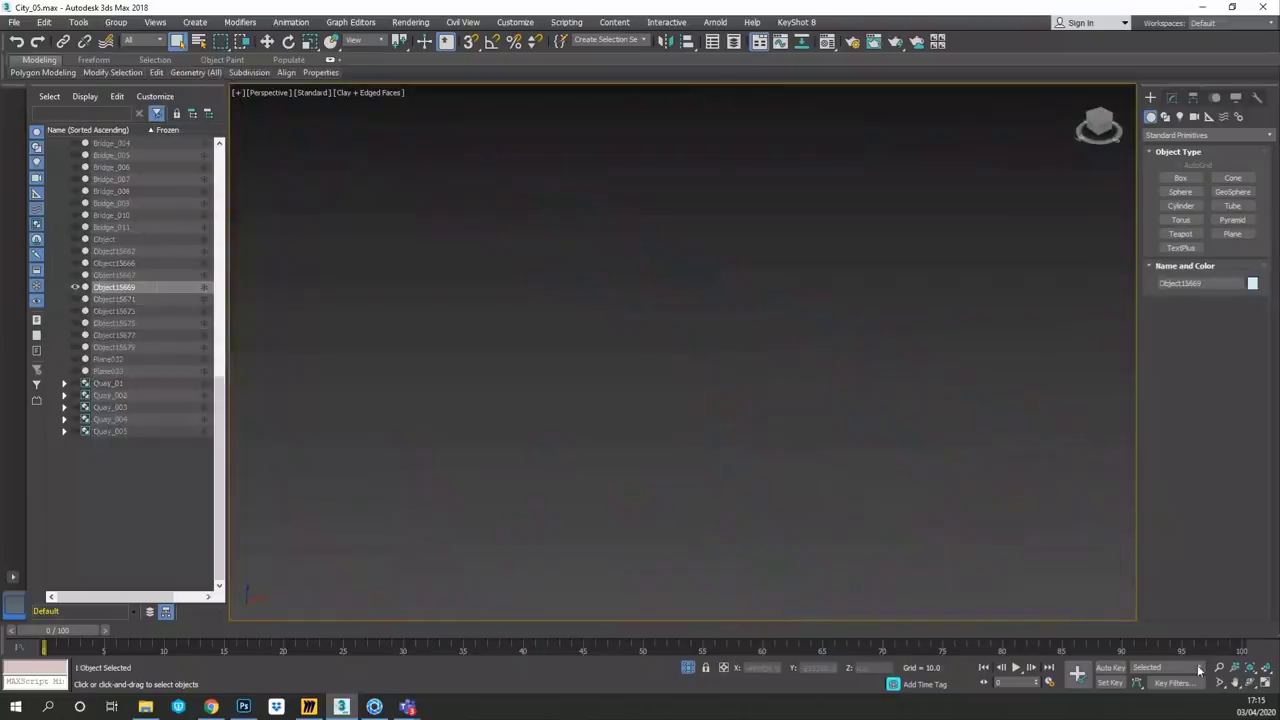
- Clear the selection, switch from the Perspective to an Orthographic view, and frame the isolated rooftop details at an angle
left_click(1247, 667)
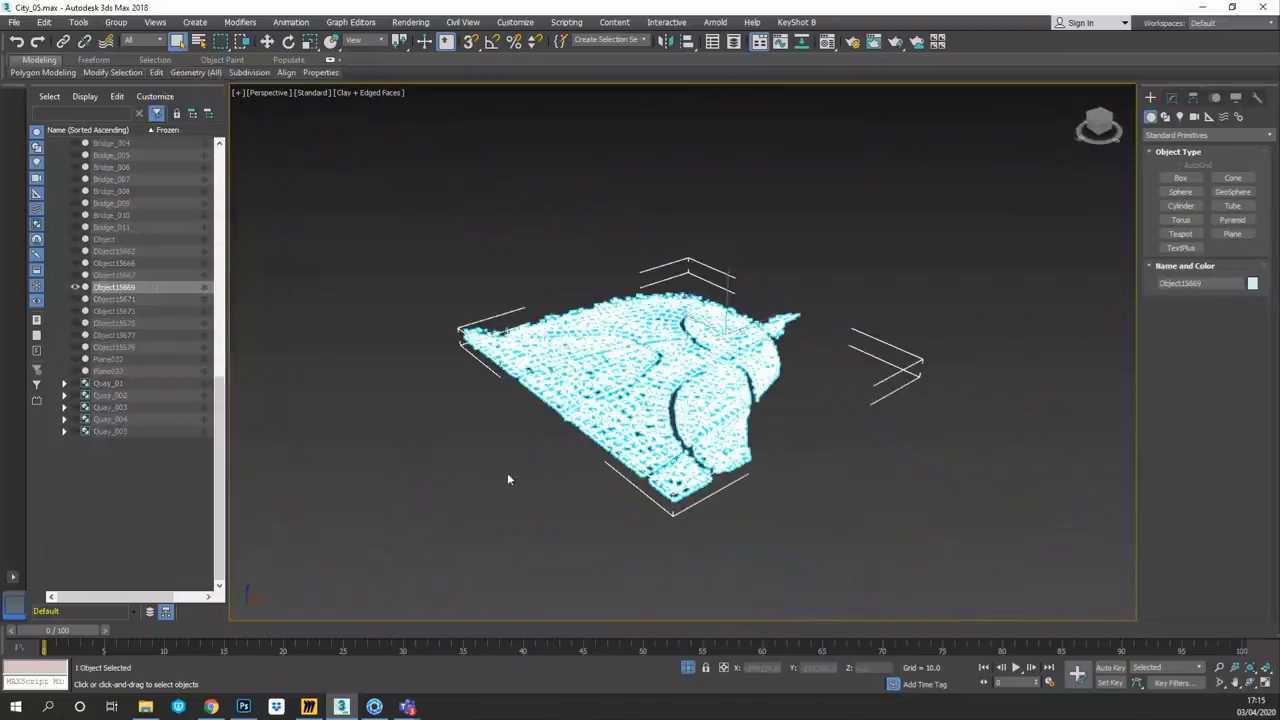
middle_click_drag(507, 479, 480, 471)
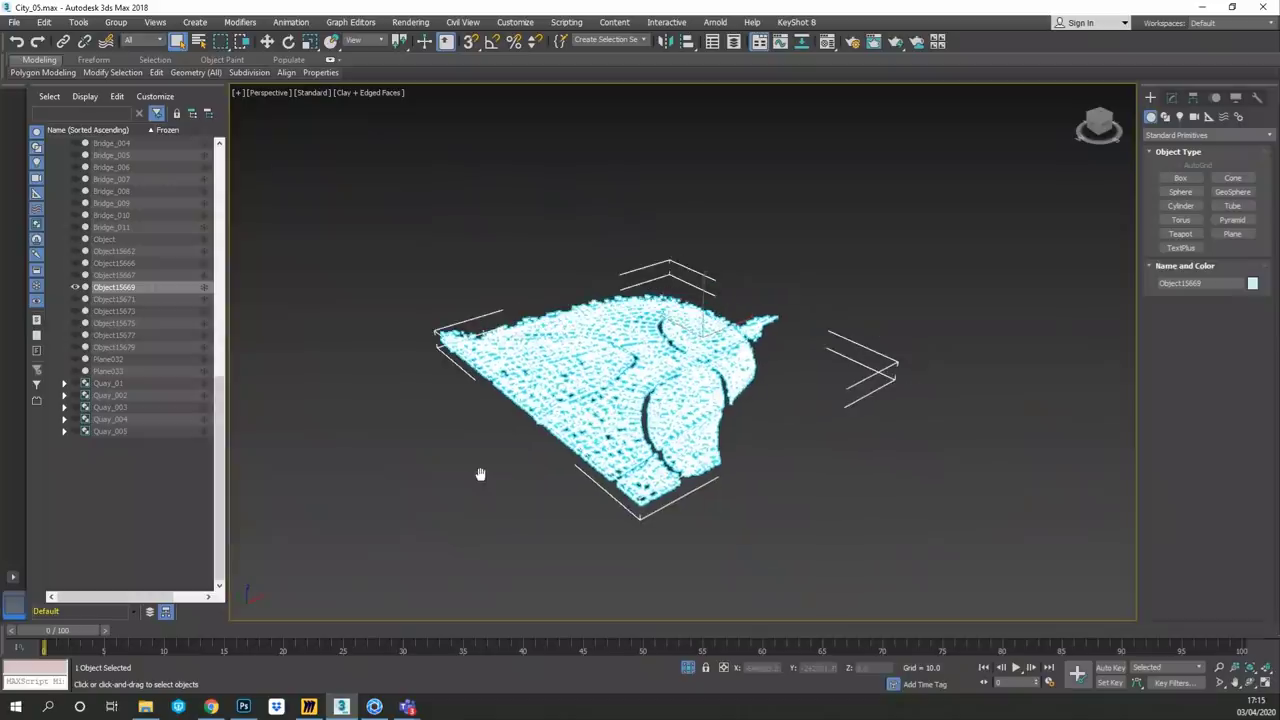
left_click(418, 472)
key("f")
key("p")
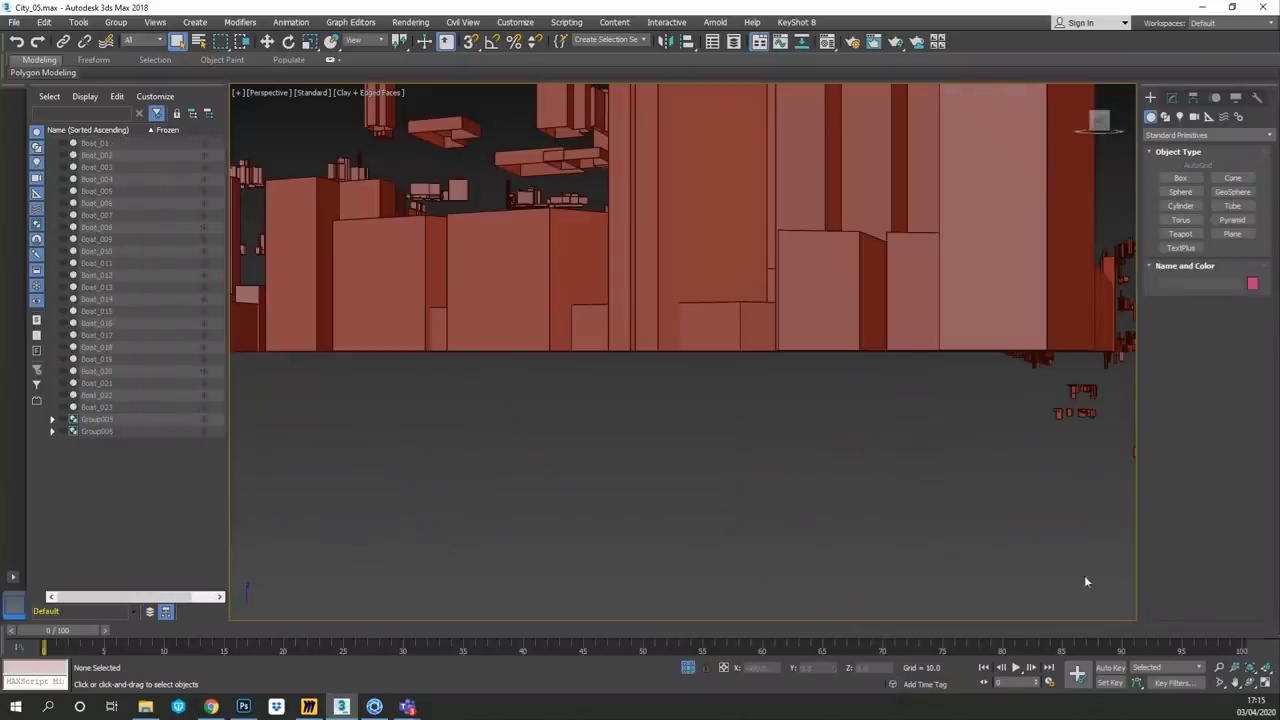
key("u")
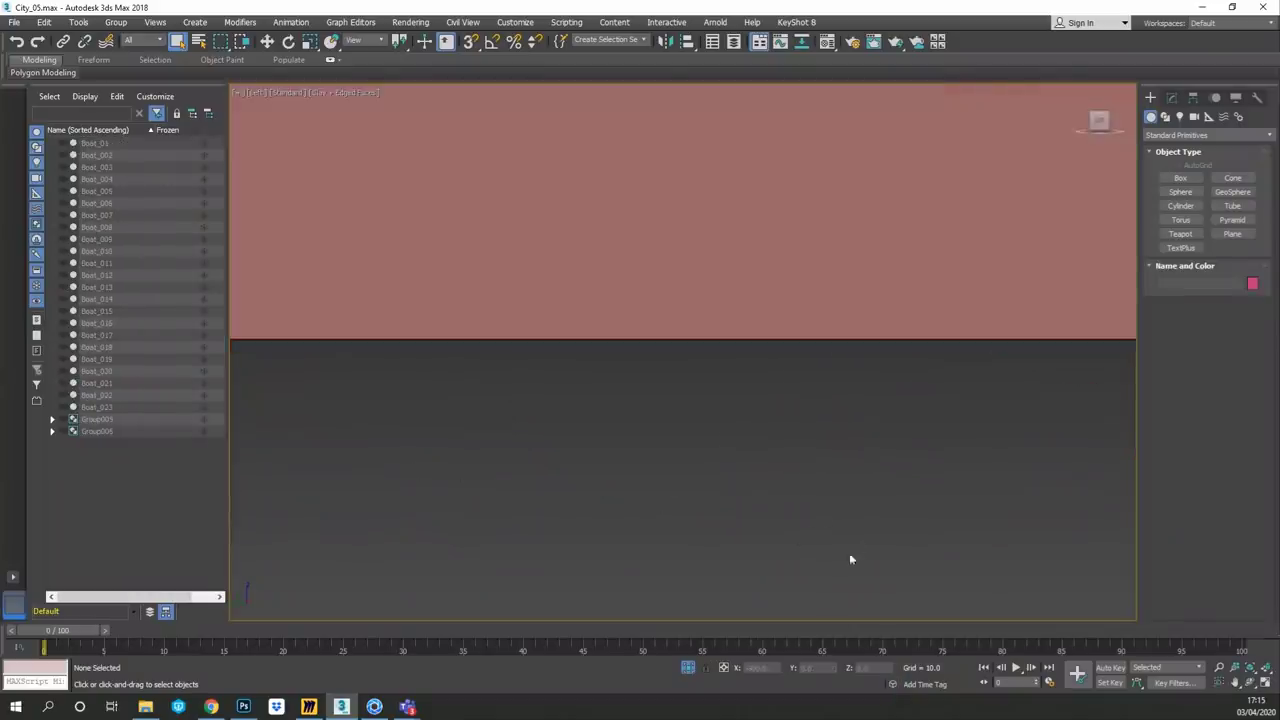
left_click(1247, 667)
middle_click_drag(562, 350, 565, 390, "alt")
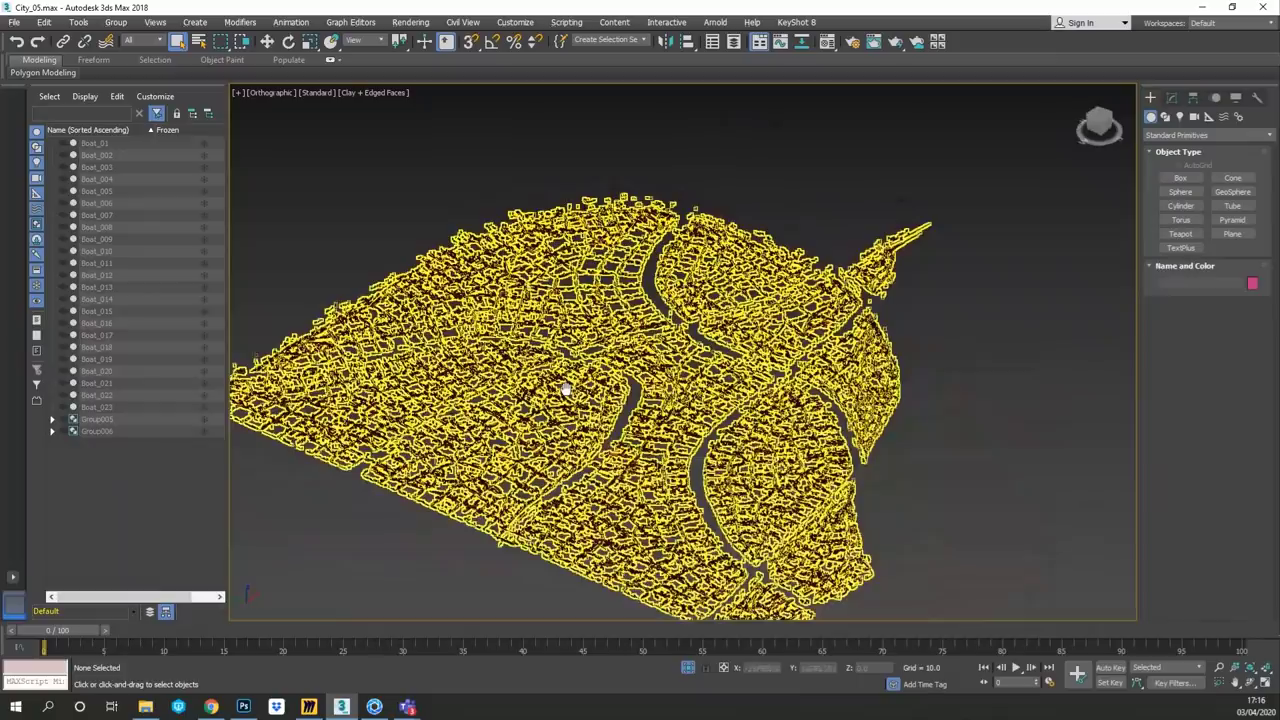
- Isolate the city building blocks object (Plane032) and move in on its front corner
scroll(334, 477, "up", 5)
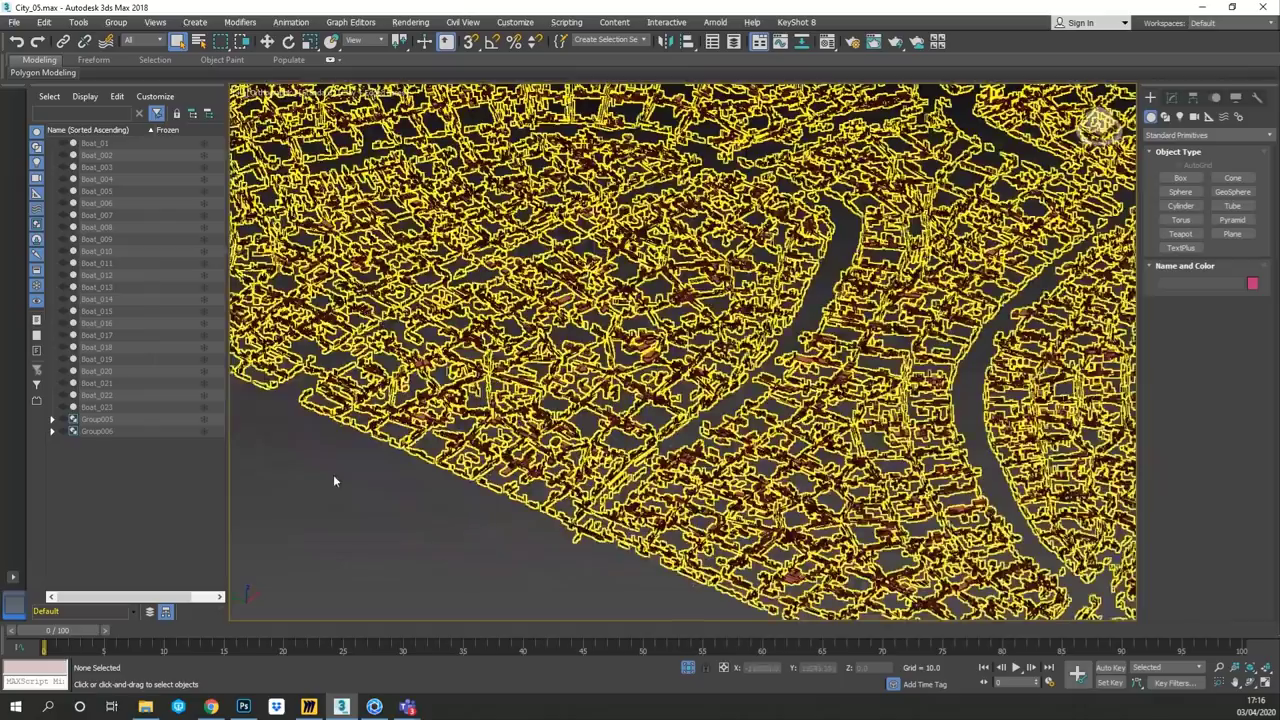
left_click(334, 476)
key("z")
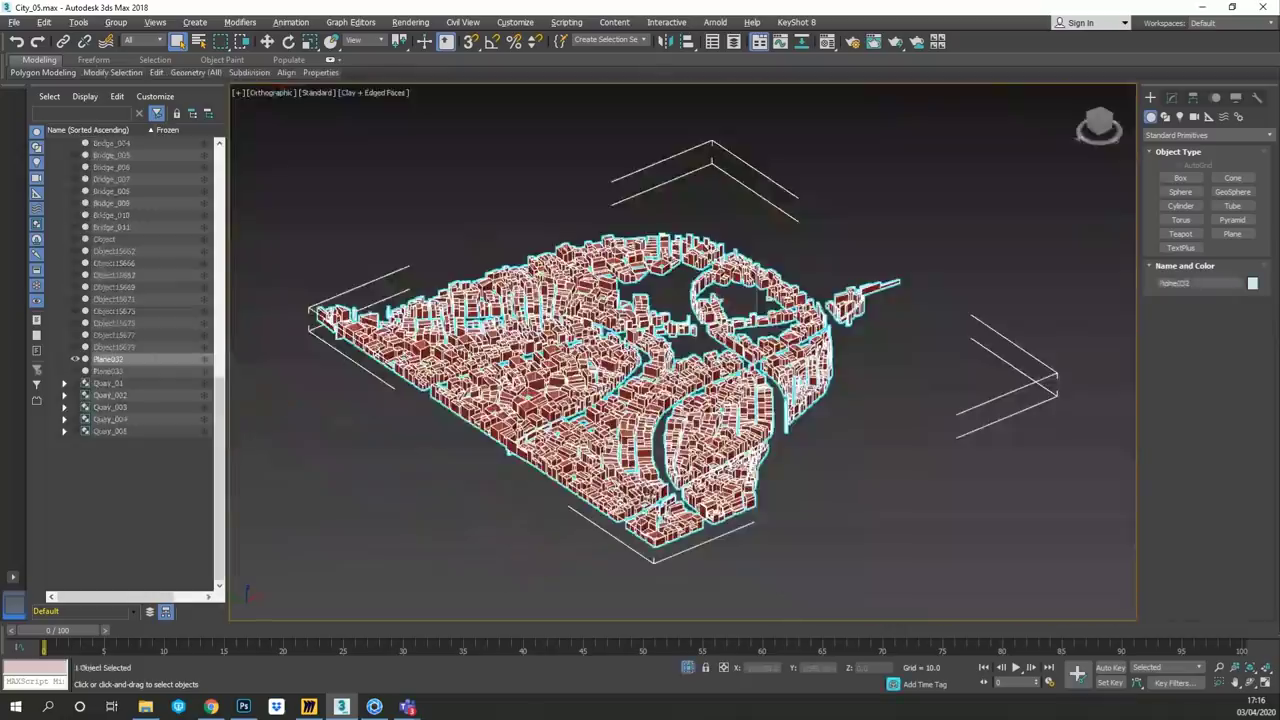
scroll(609, 483, "up", 4)
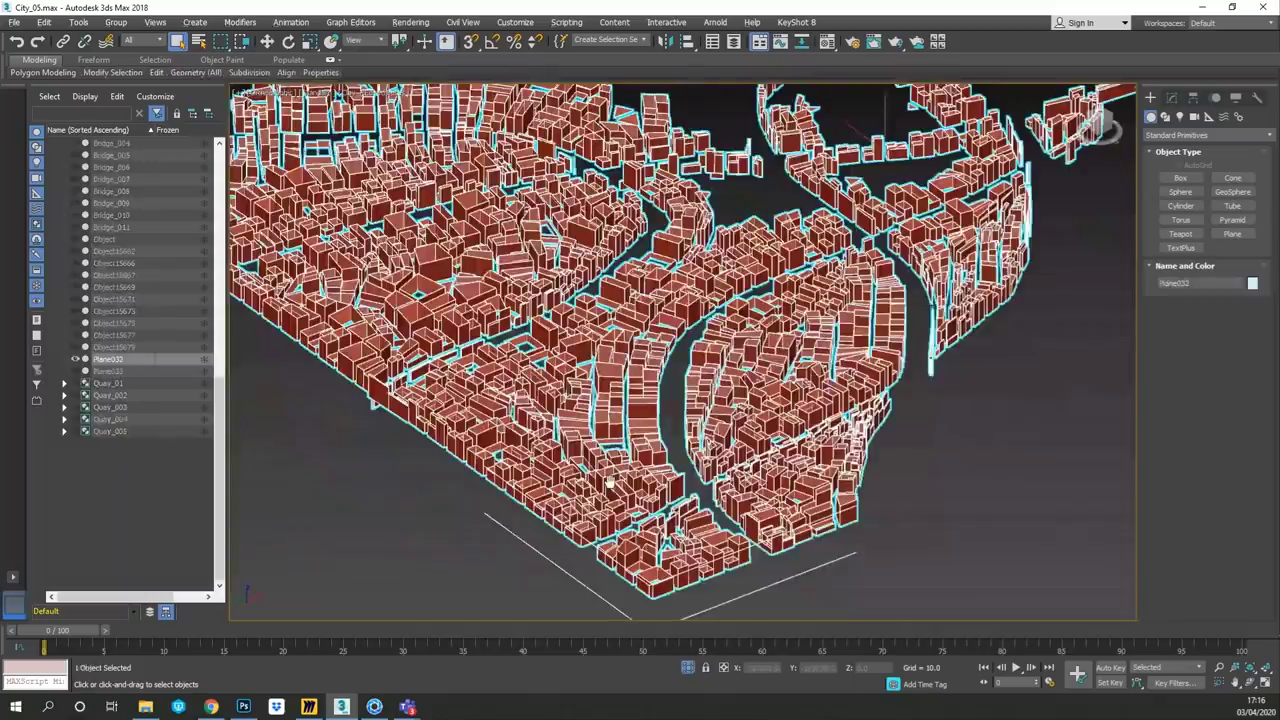
middle_click_drag(609, 483, 707, 480)
scroll(707, 480, "up", 3)
- Turn off the upper Edit Poly, Greeble and lower Edit Poly modifiers of Plane032 to expose its base mesh
left_click(1172, 97)
middle_click_drag(691, 389, 708, 314)
scroll(708, 311, "up", 5)
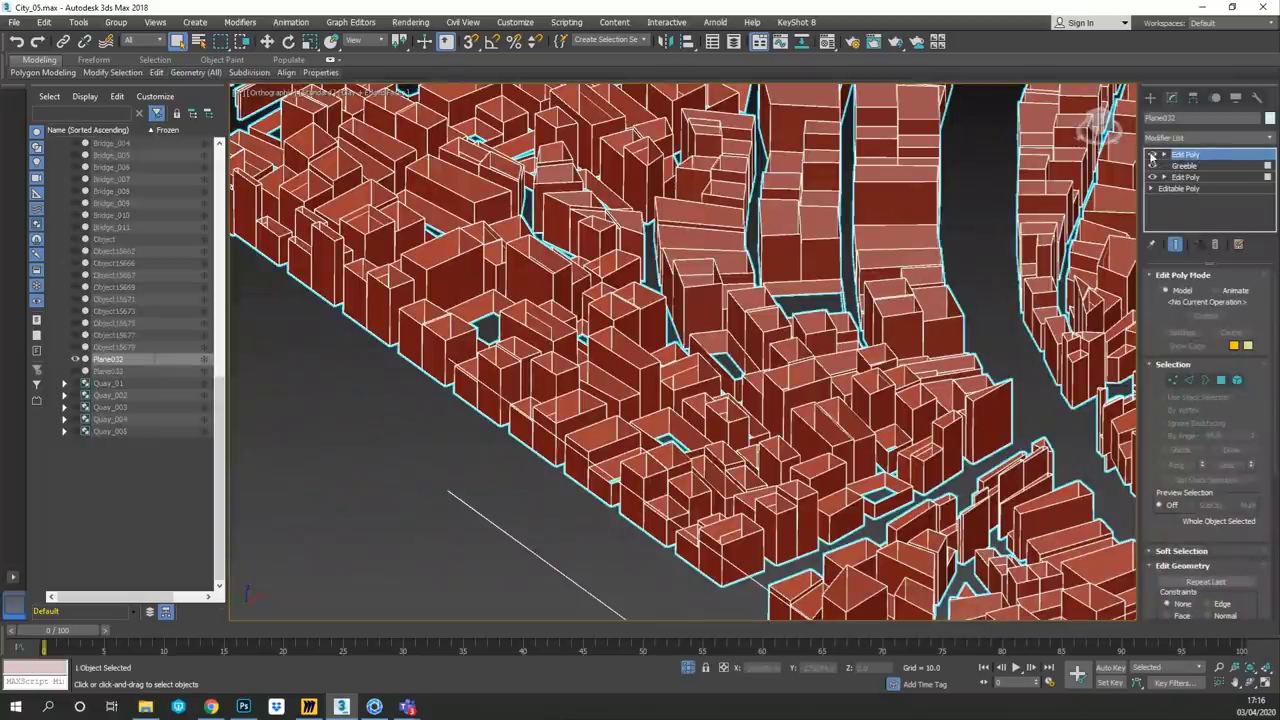
left_click(1153, 166)
left_click(1153, 167)
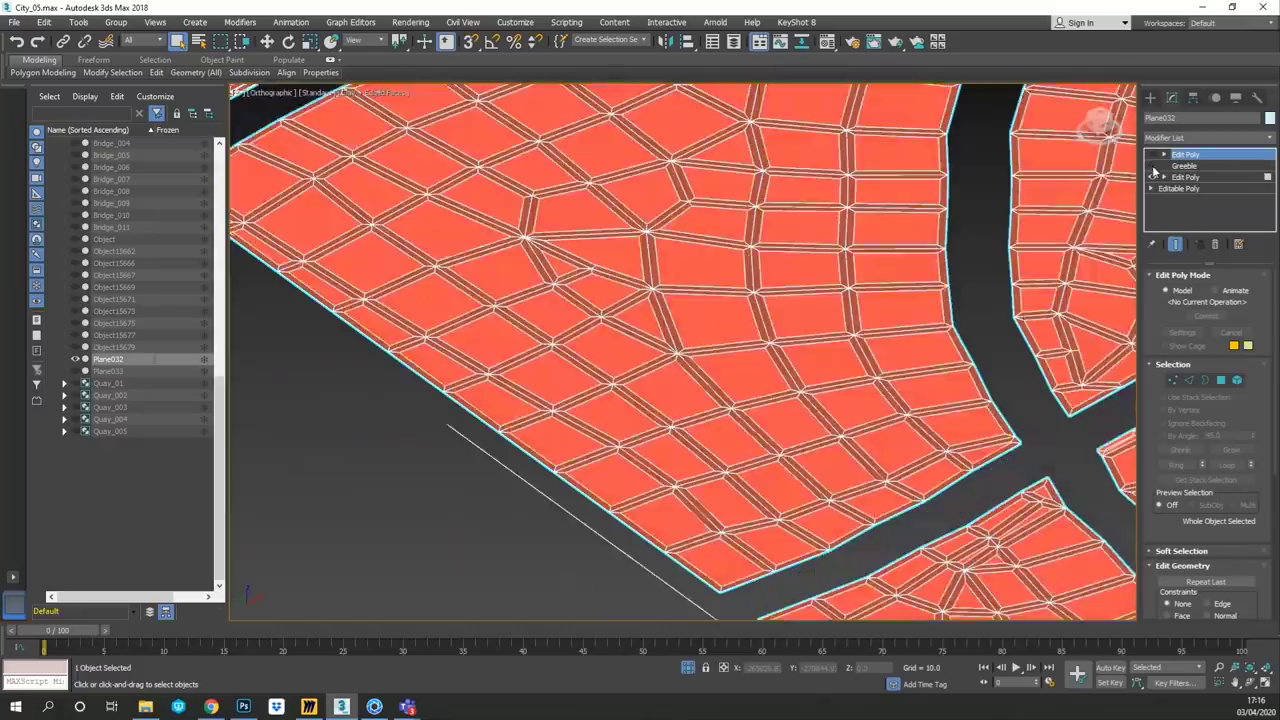
left_click(1153, 177)
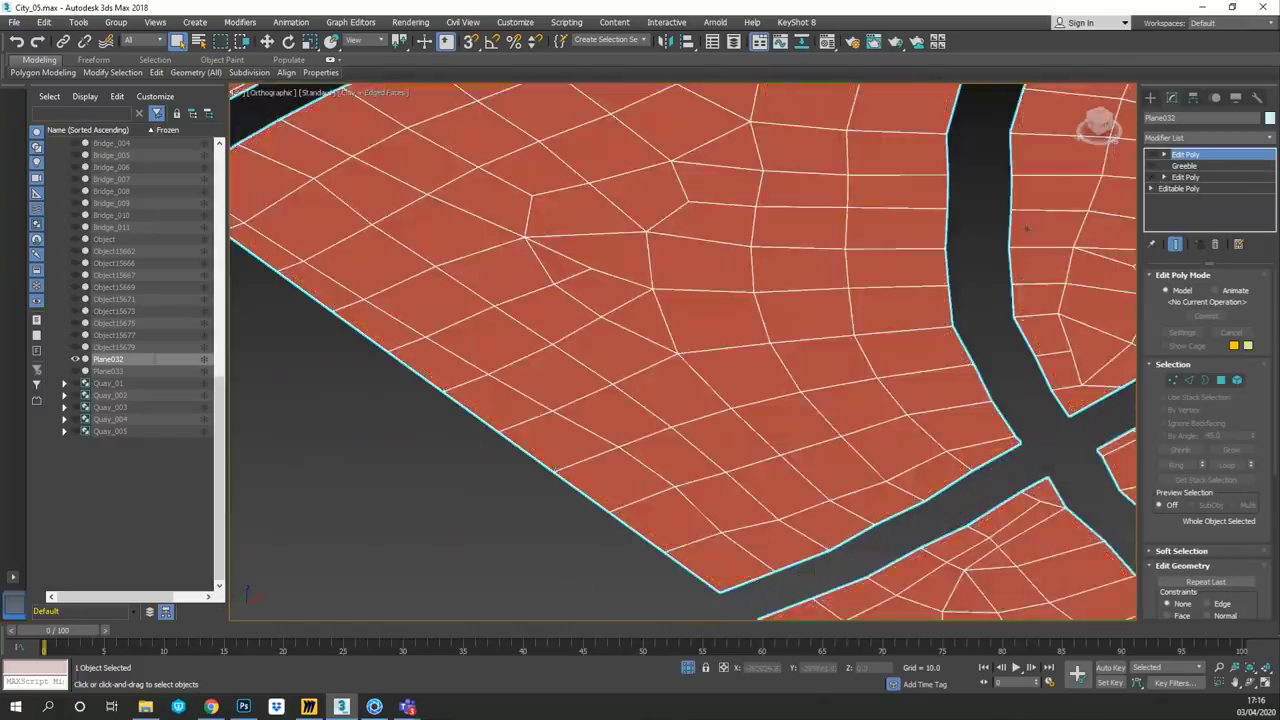
- Examine the flat base mesh of the city, including its block layout and the canal gaps between districts
scroll(765, 326, "down", 5)
middle_click_drag(773, 303, 750, 384)
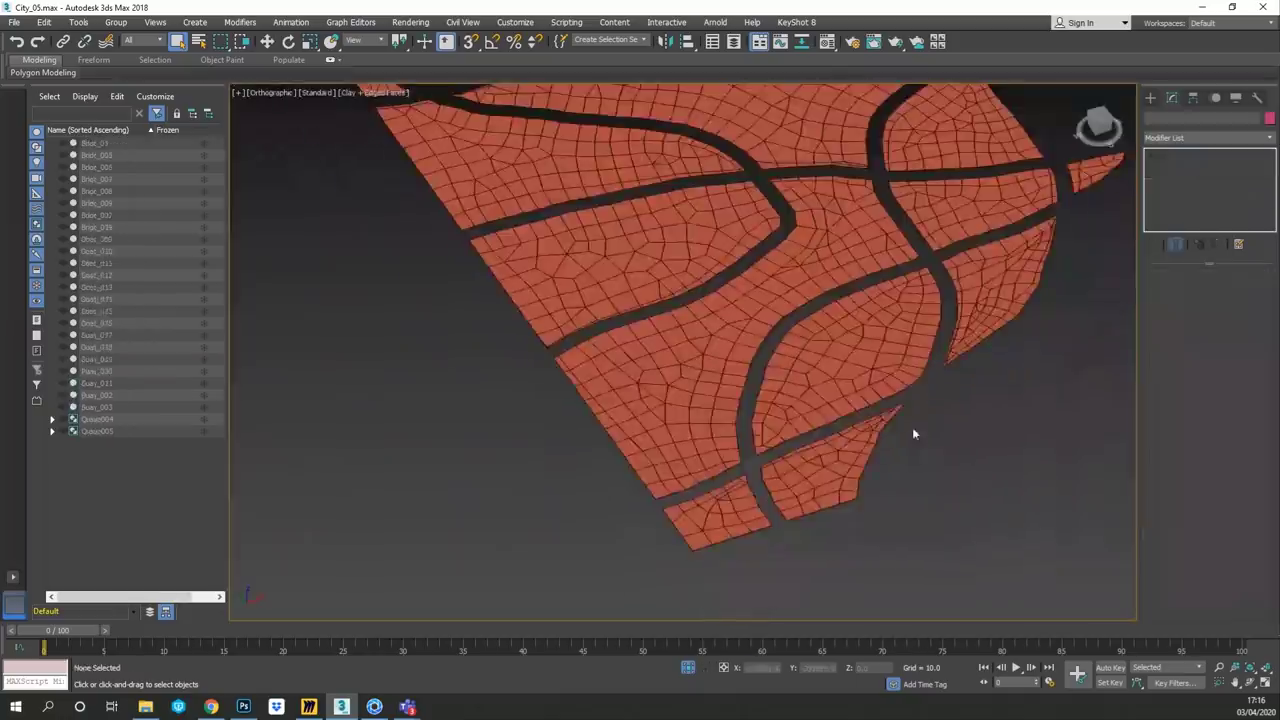
middle_click_drag(912, 427, 868, 456, "alt")
middle_click_drag(732, 415, 747, 425, "alt")
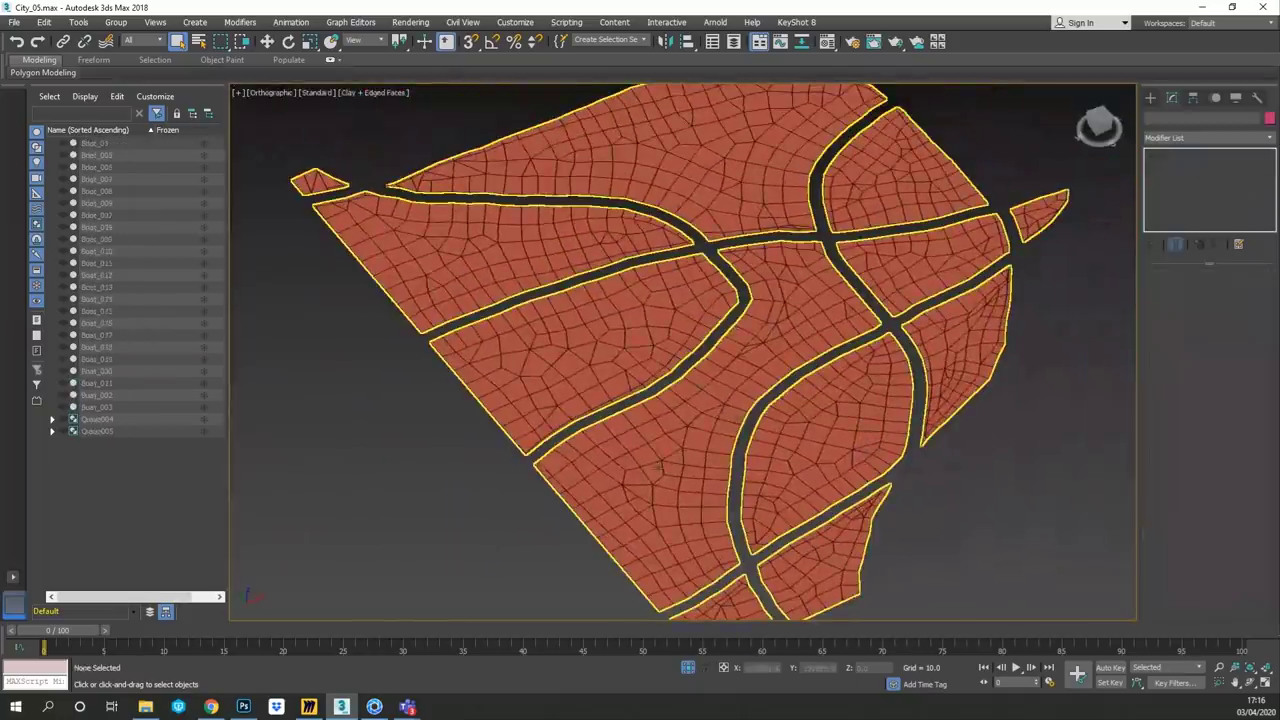
middle_click_drag(605, 375, 447, 391, "alt")
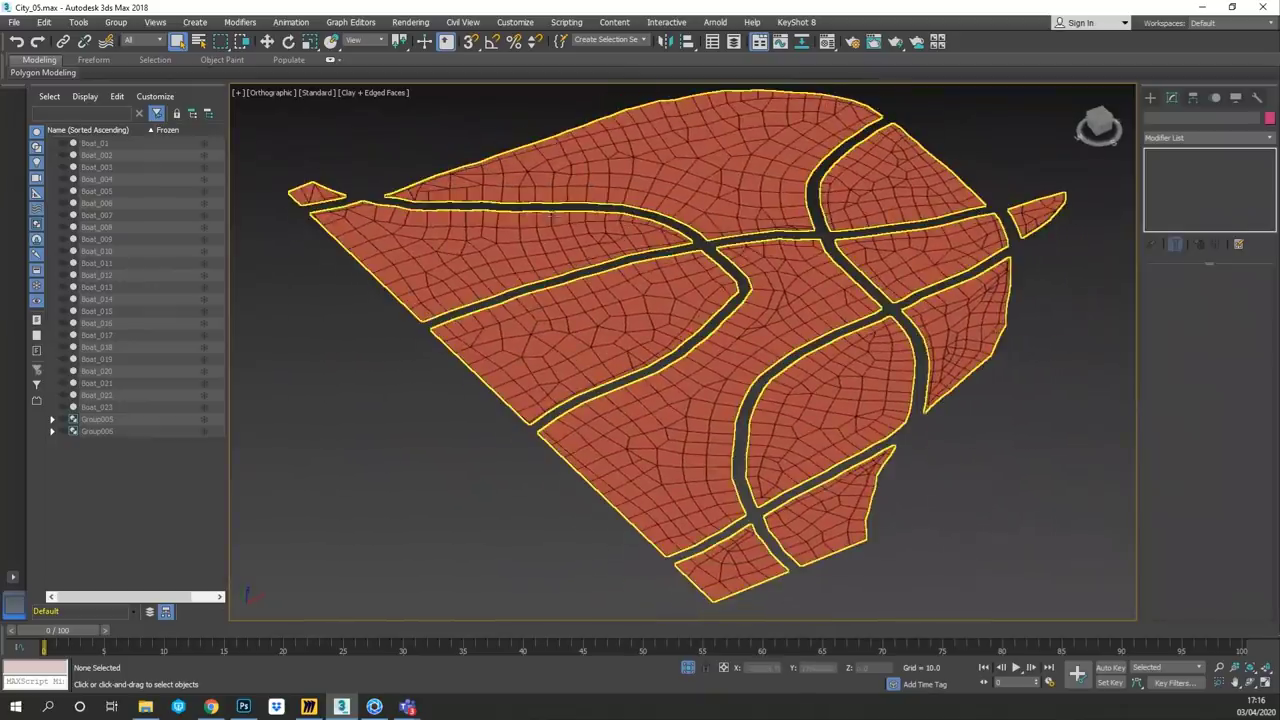
middle_click_drag(646, 255, 600, 305)
middle_click_drag(605, 304, 624, 298, "alt")
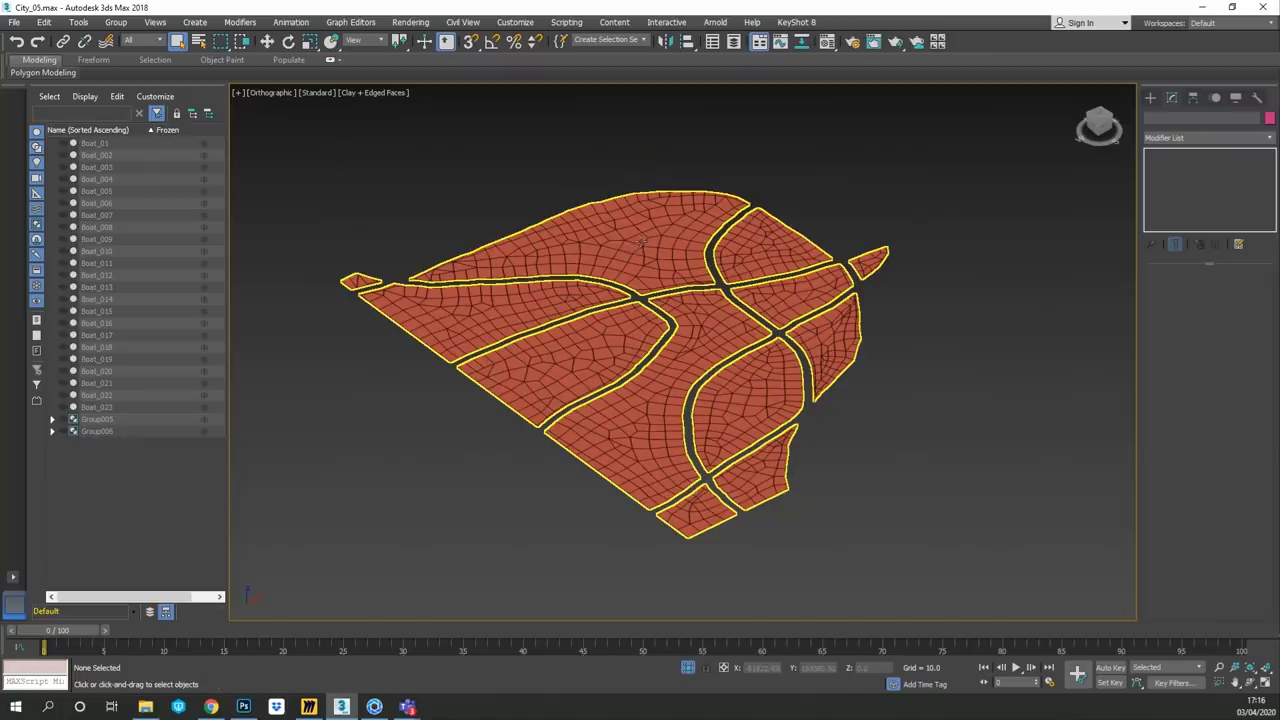
scroll(650, 223, "up", 3)
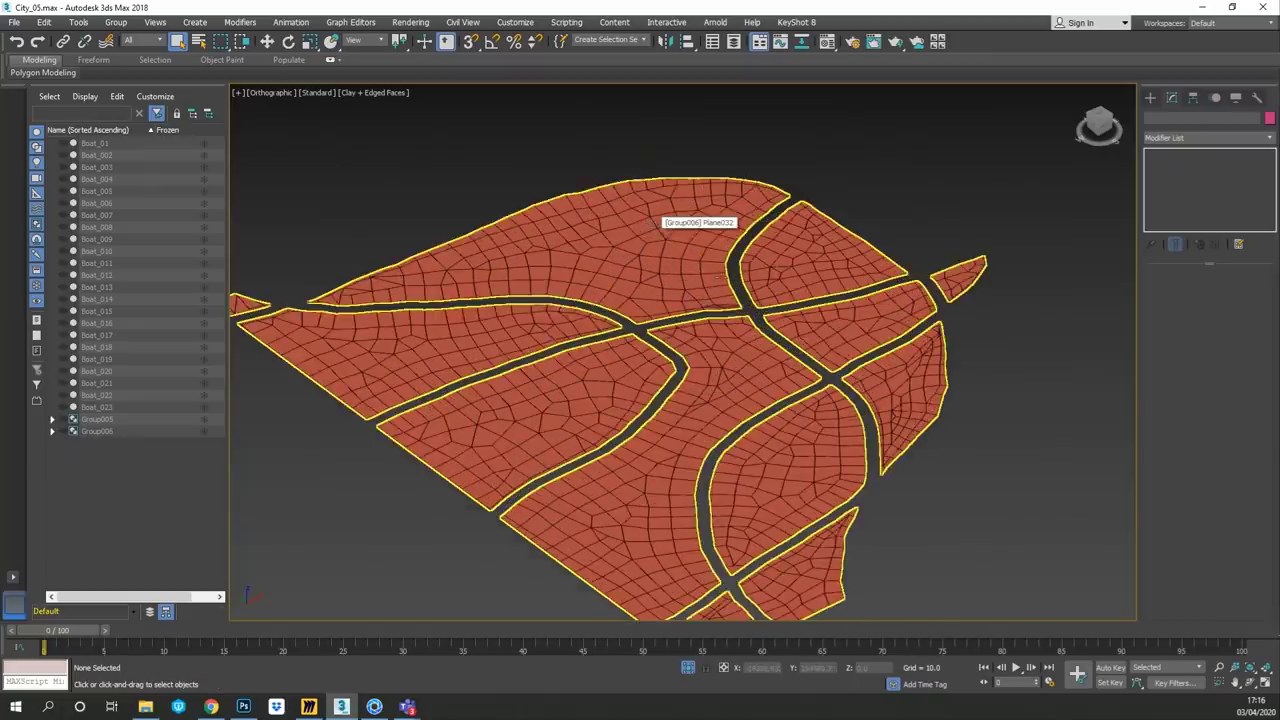
- Select Plane032 again and turn its lower Edit Poly, Greeble and upper Edit Poly modifiers back on
left_click(652, 222)
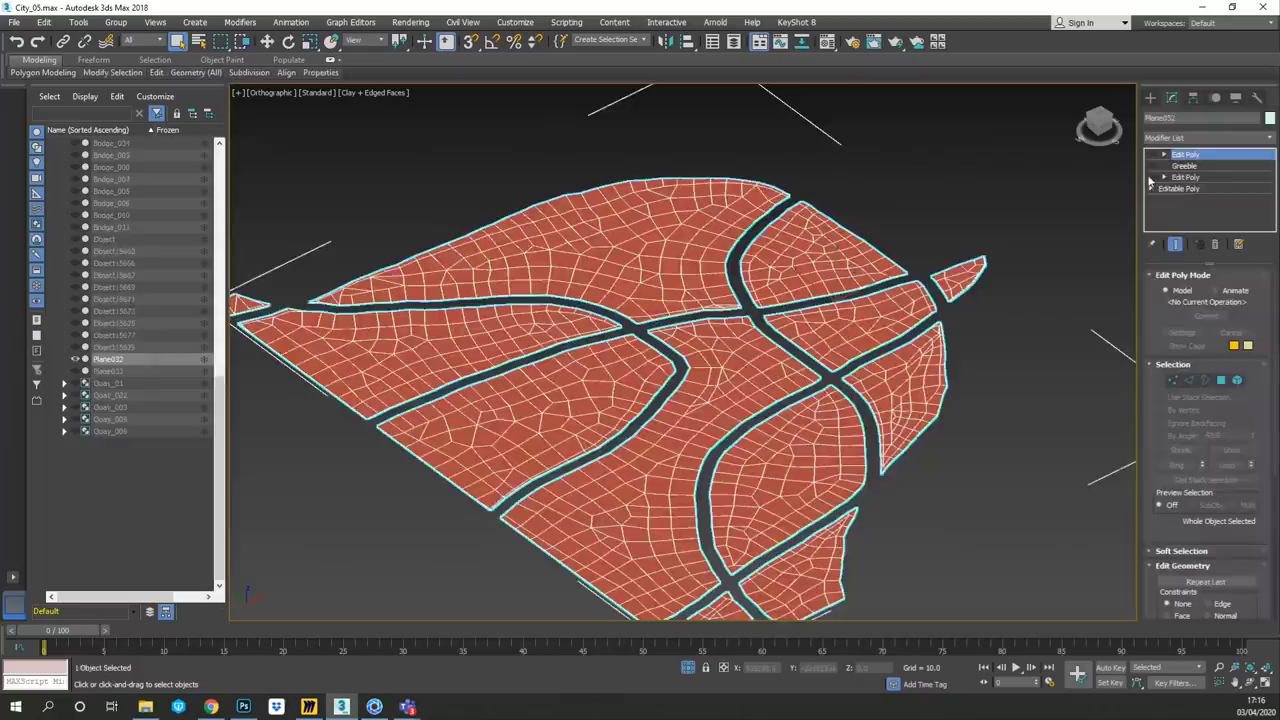
left_click(1152, 178)
left_click(1151, 168)
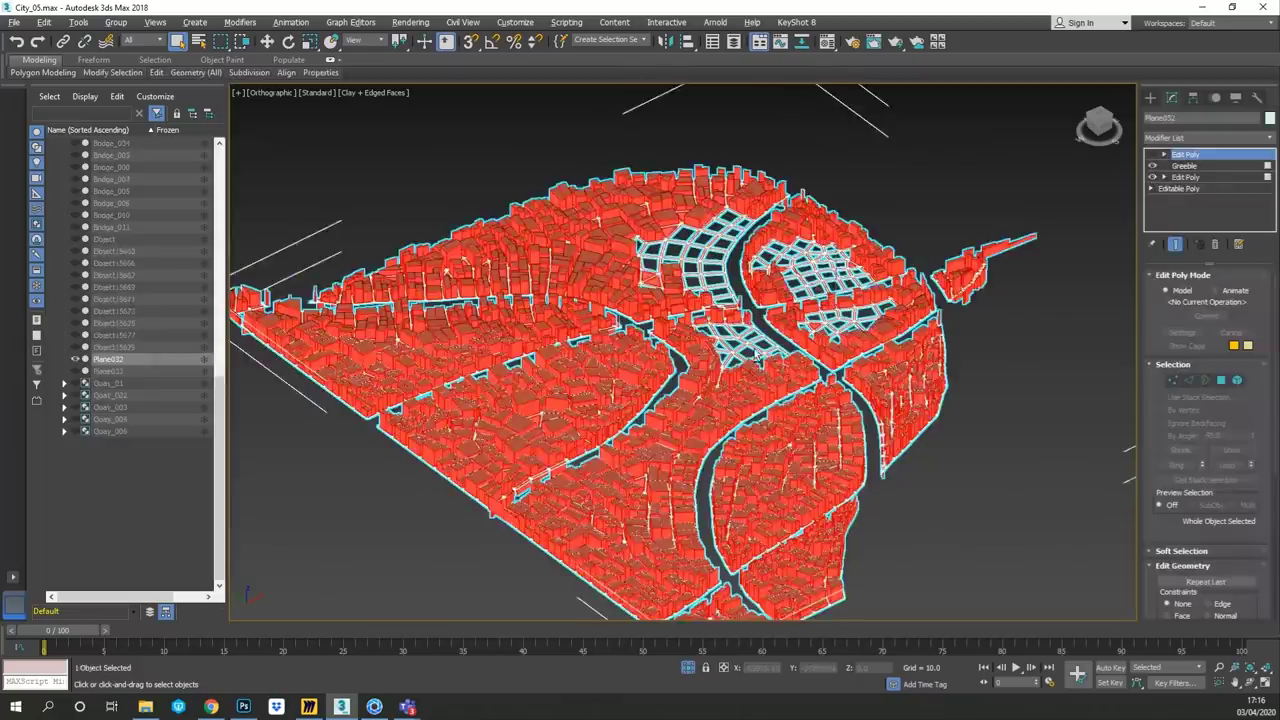
middle_click_drag(654, 398, 693, 378)
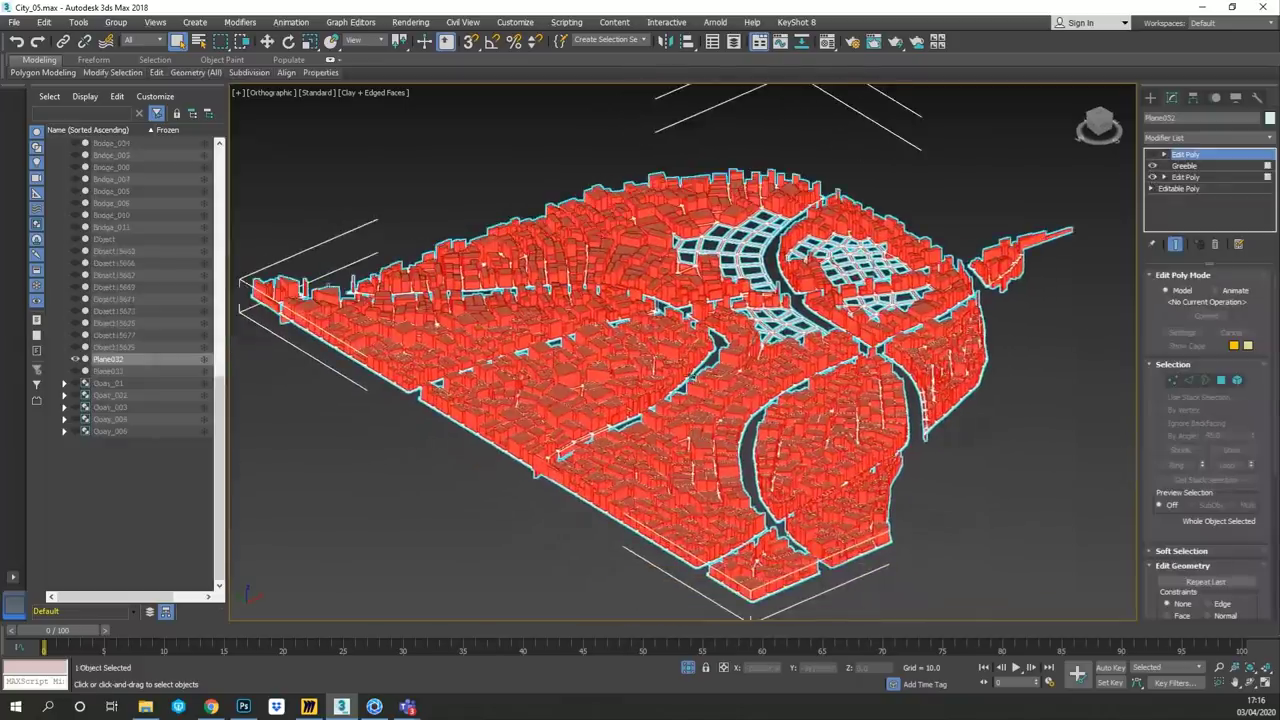
scroll(680, 416, "up", 2)
scroll(680, 416, "up", 3)
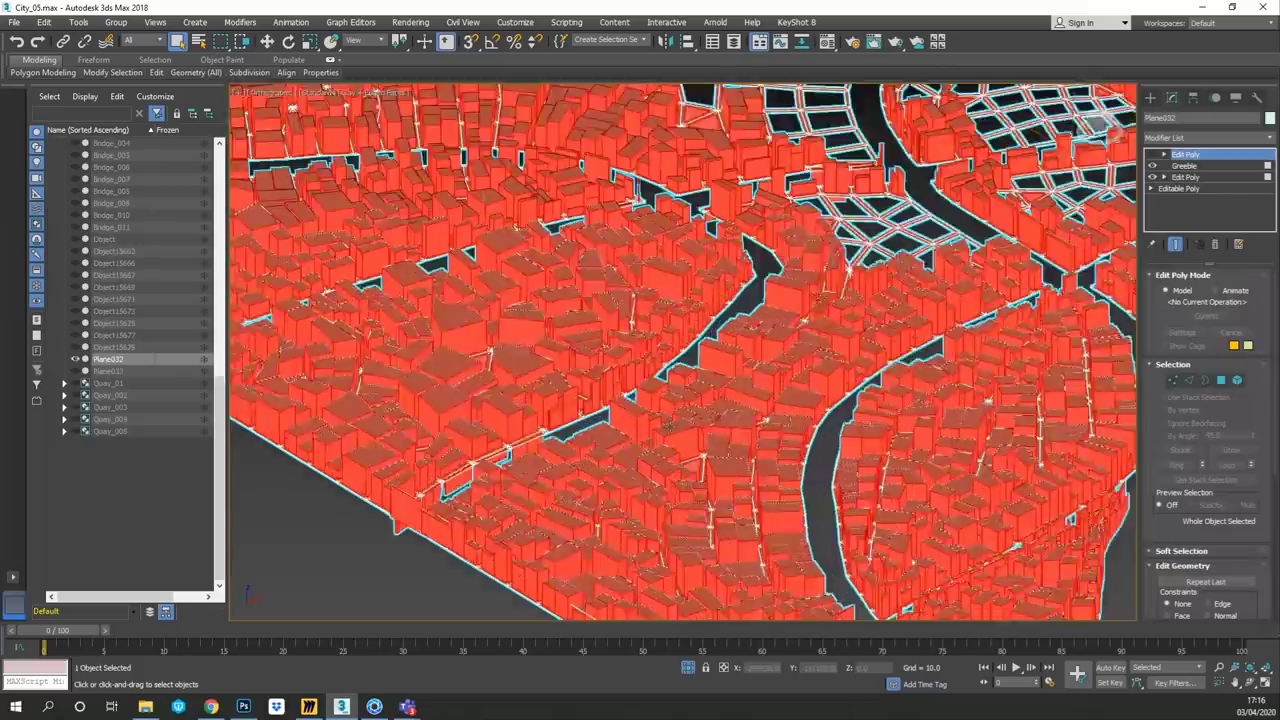
scroll(605, 431, "up", 2)
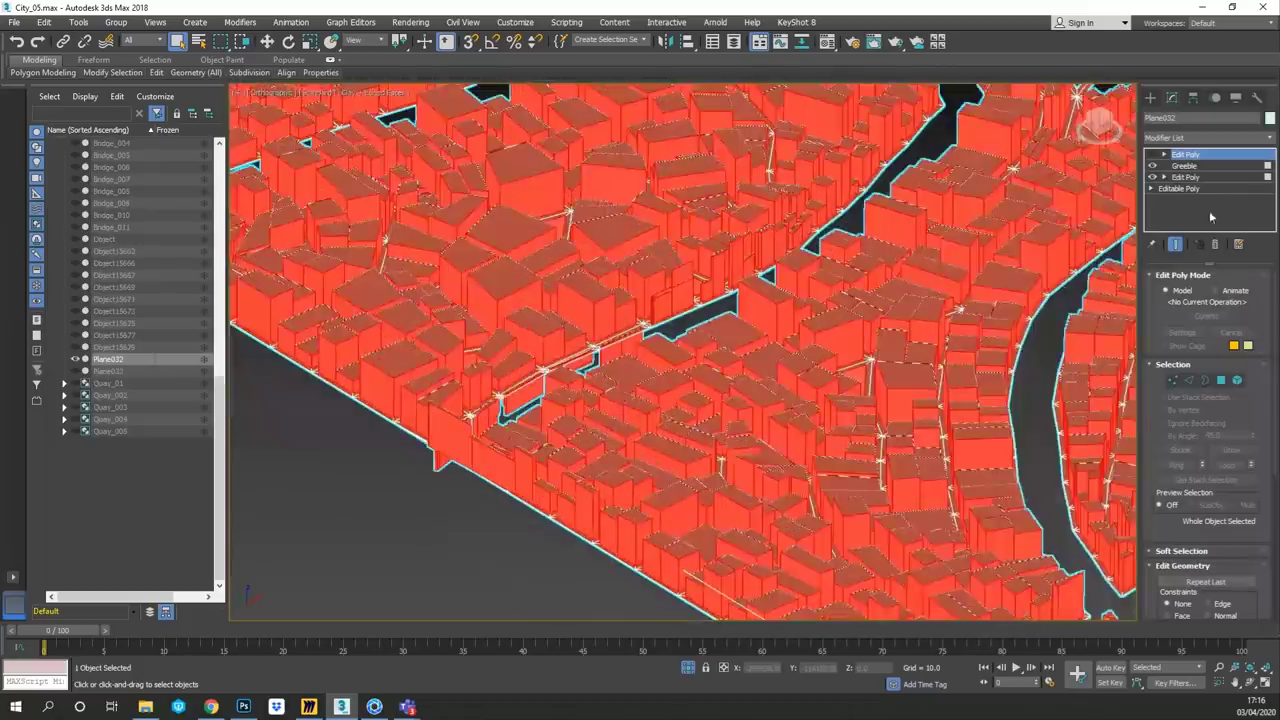
left_click(1152, 155)
middle_click_drag(473, 521, 527, 502)
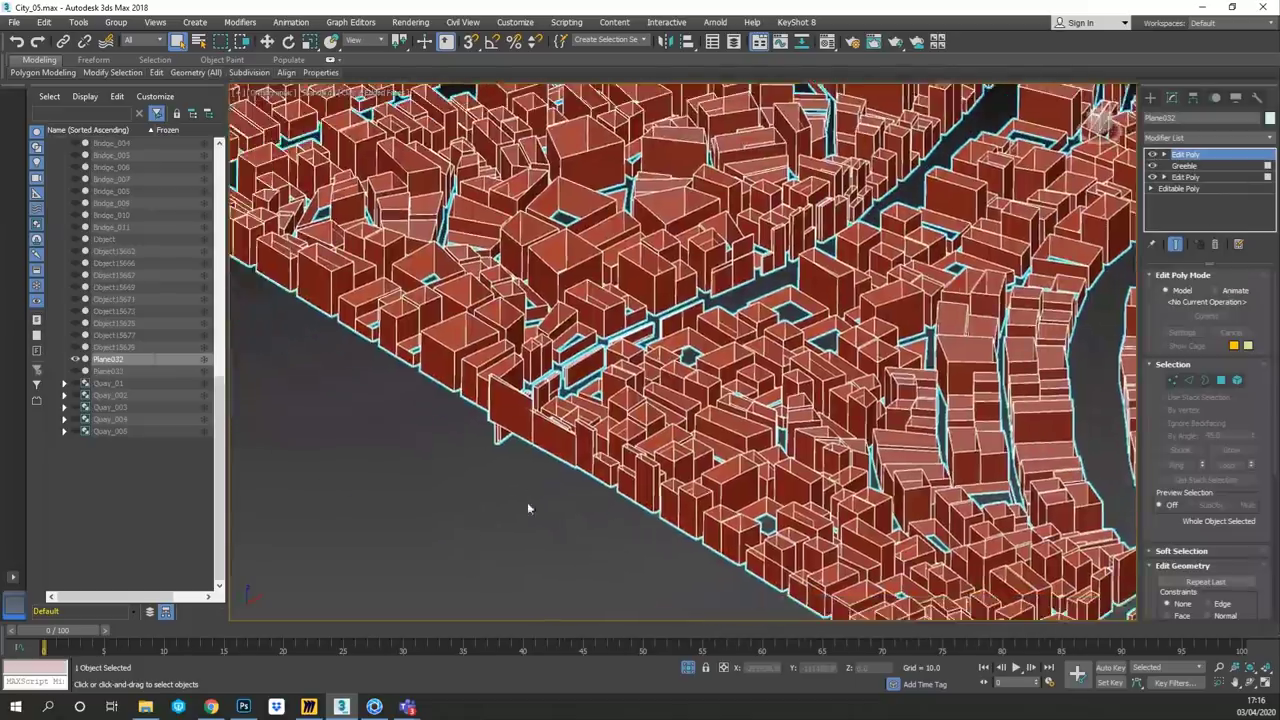
- End isolation to show the whole city, then select Object15669 and examine its small structures on the rooftops
left_click(686, 672)
left_click(661, 566)
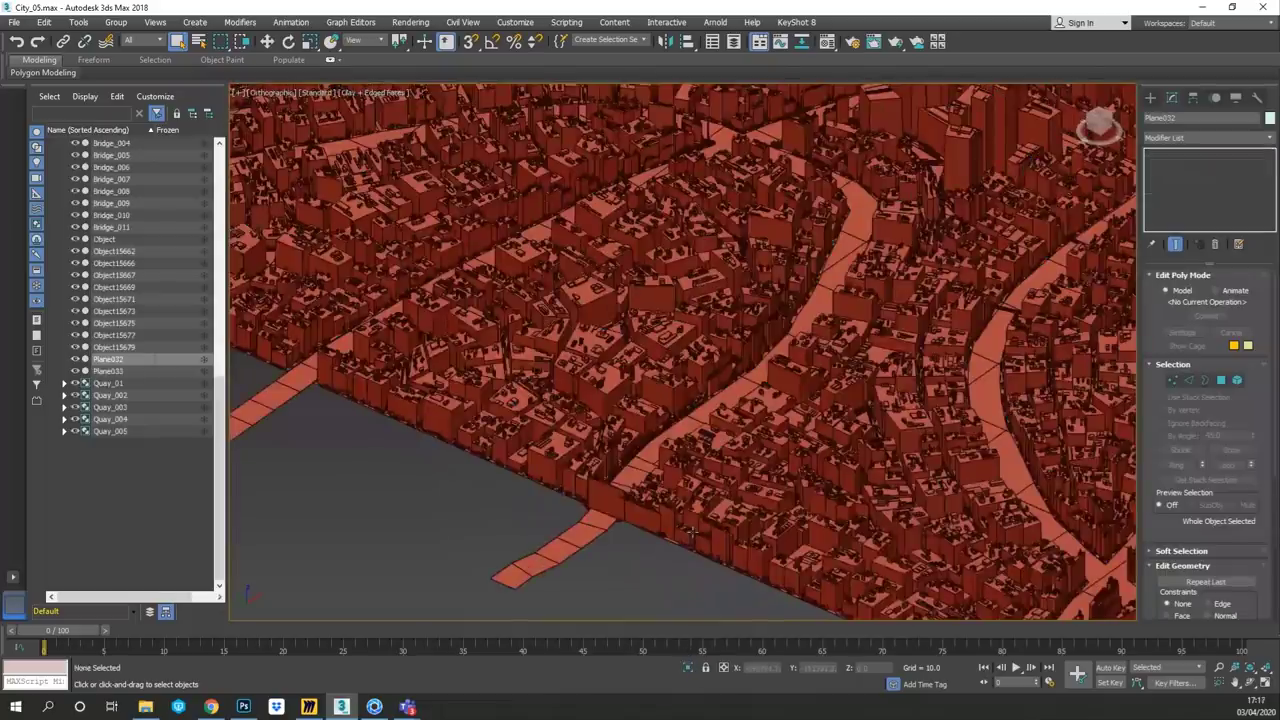
scroll(690, 535, "up", 3)
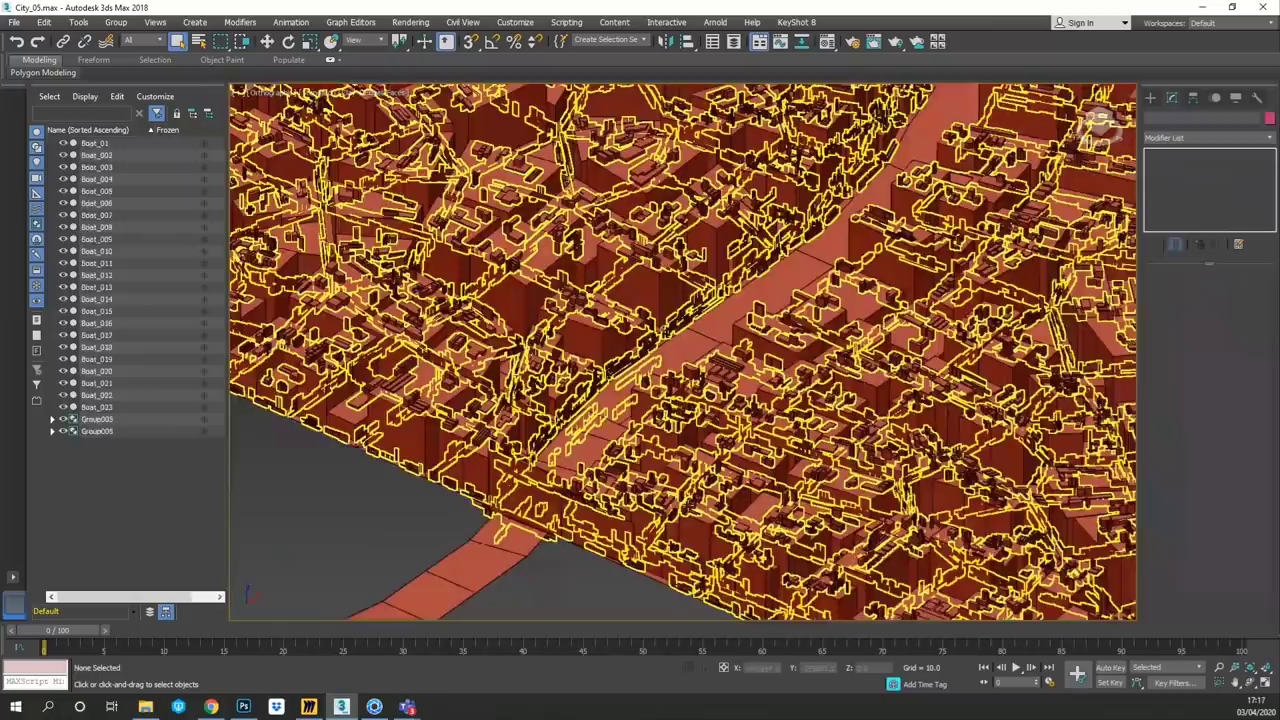
left_click(616, 388)
scroll(616, 388, "up", 5)
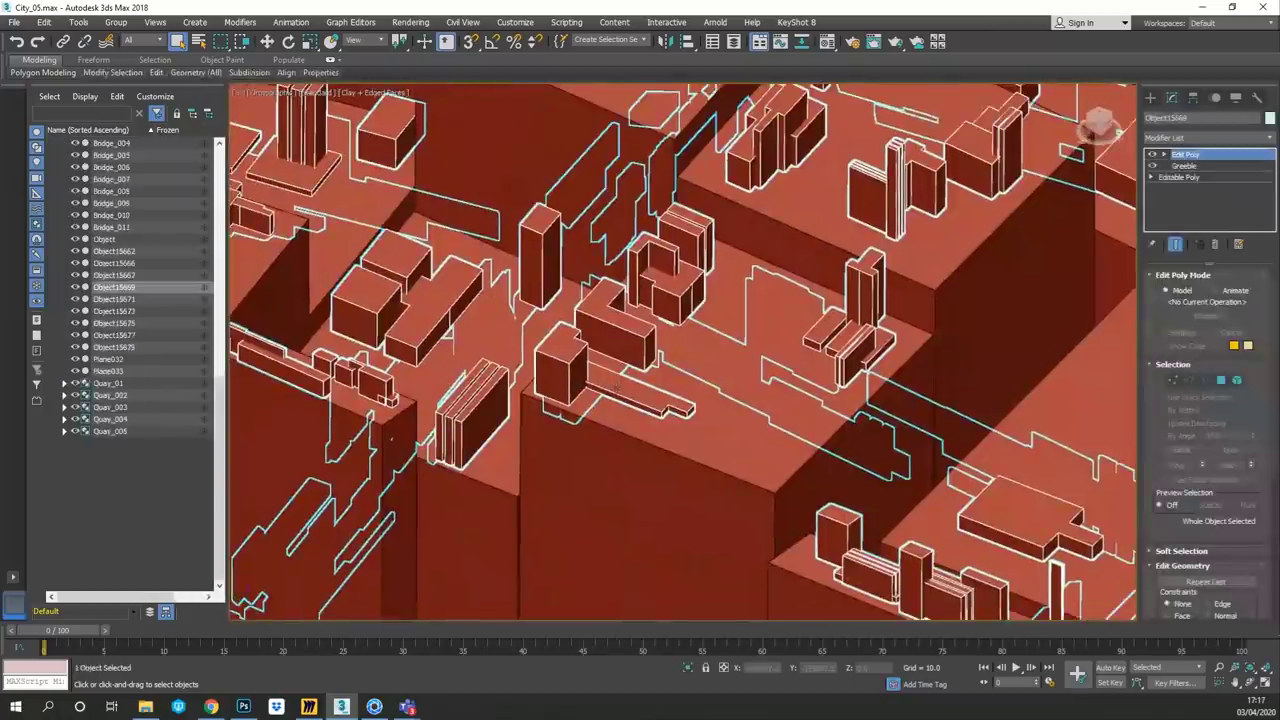
scroll(614, 390, "down", 4)
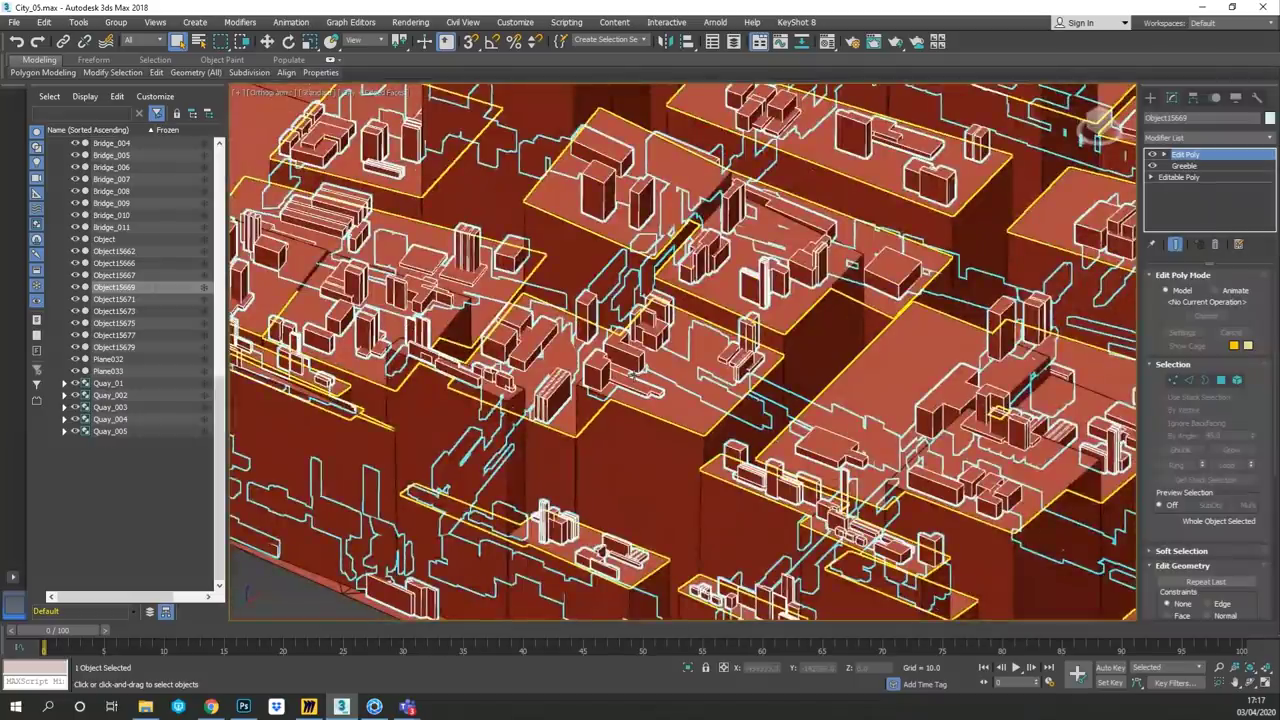
scroll(632, 376, "down", 6)
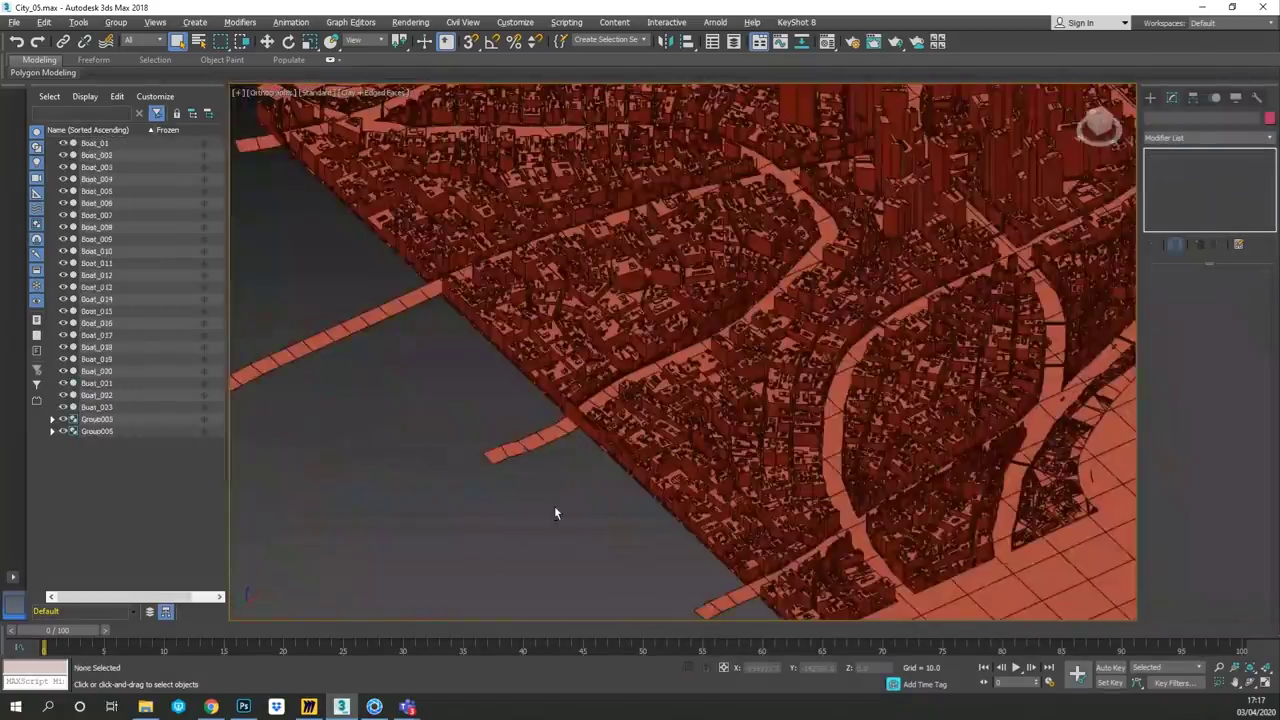
- Move in on the canal beside the waterfront buildings and select the boat between the two bridges (Boat_007)
middle_click_drag(554, 505, 365, 540)
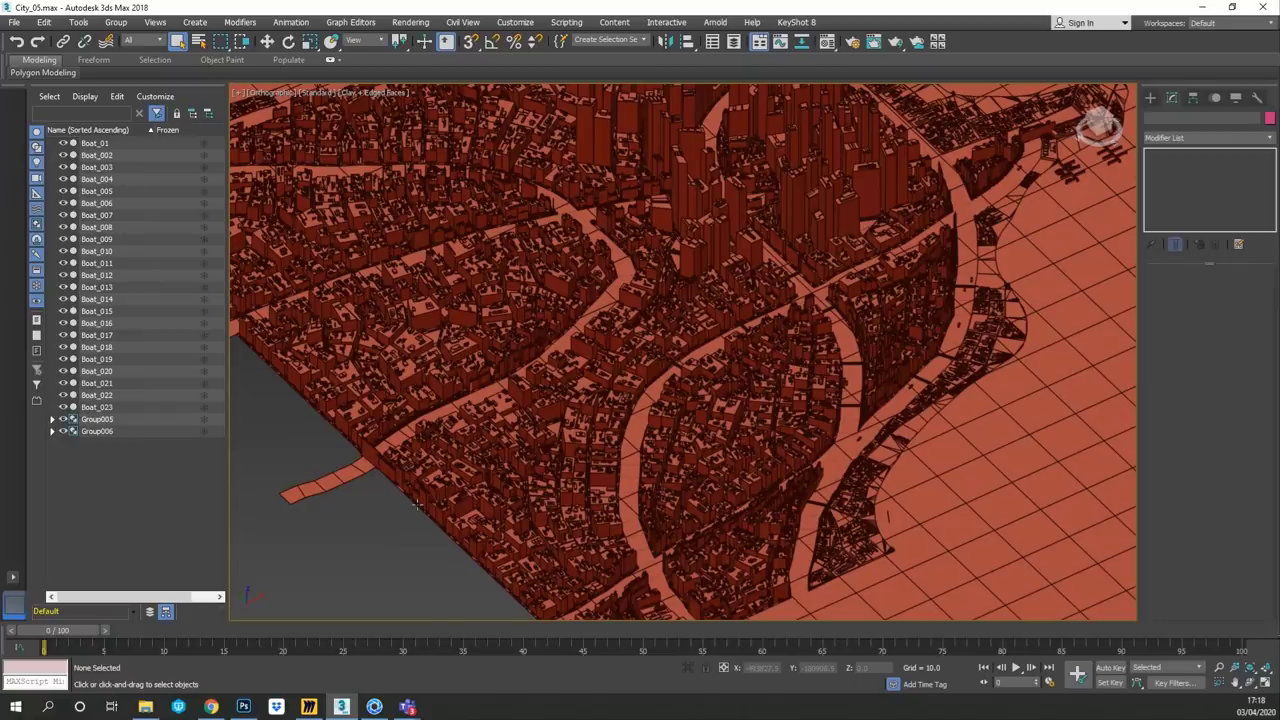
middle_click_drag(883, 400, 816, 402)
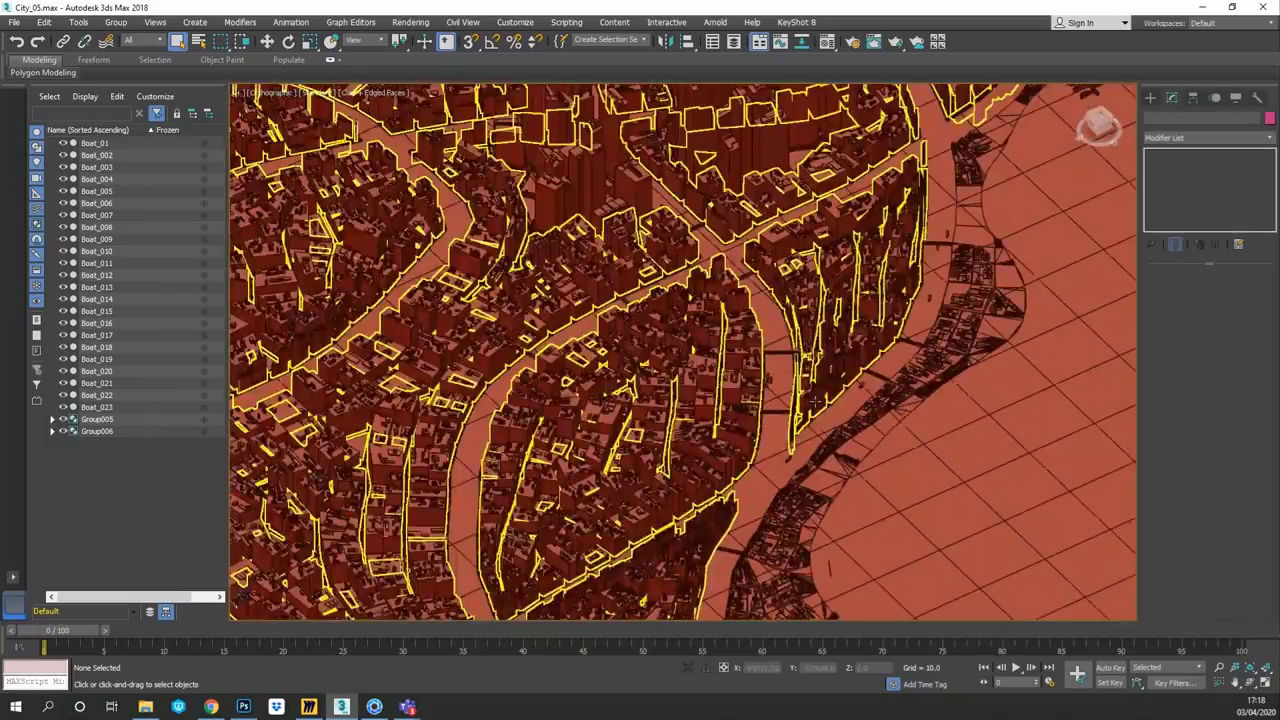
scroll(823, 389, "up", 5)
middle_click_drag(839, 344, 797, 442)
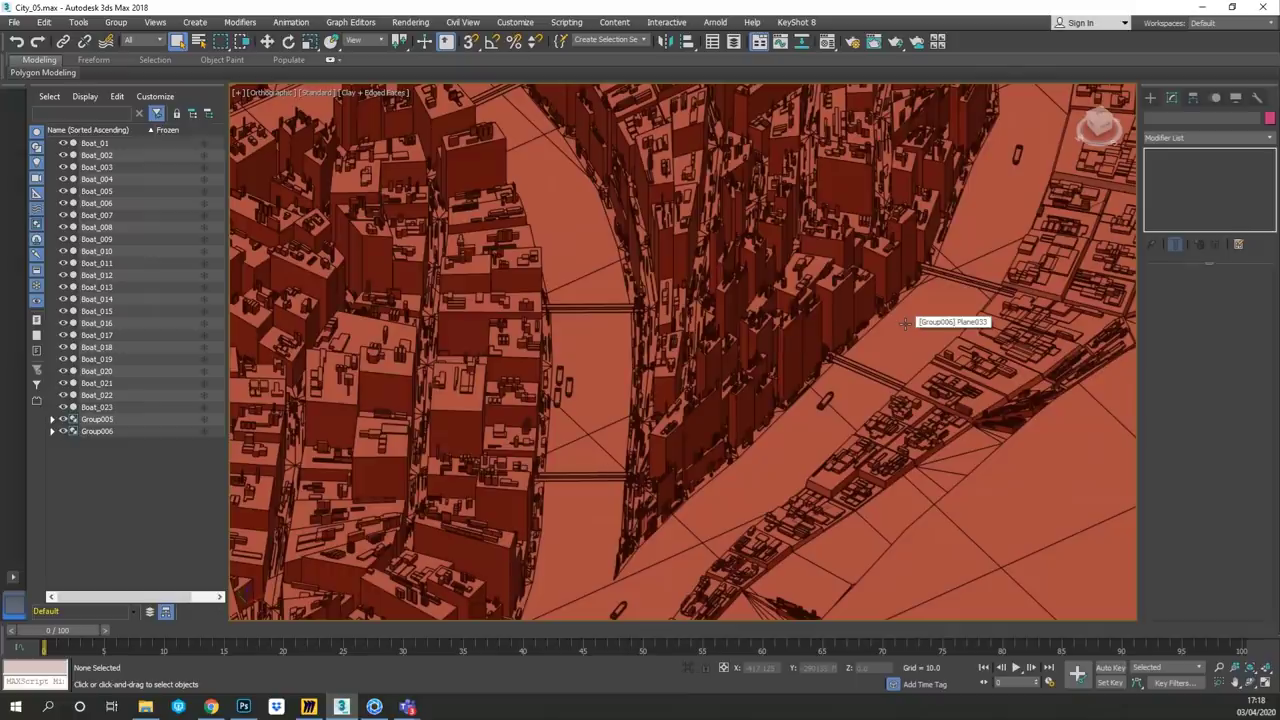
left_click(824, 401)
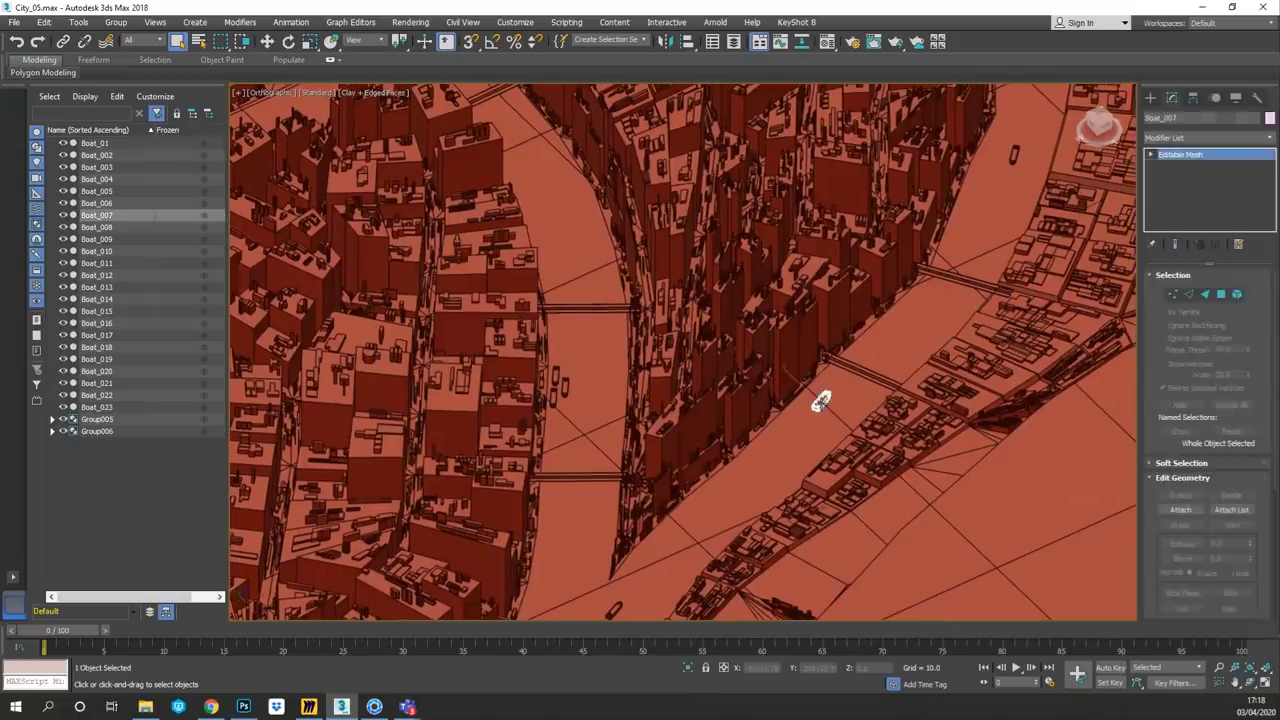
- Frame the selected boat in the canal and examine its simple hull and cabin up close, including its scale beside the buildings
left_click(1250, 667)
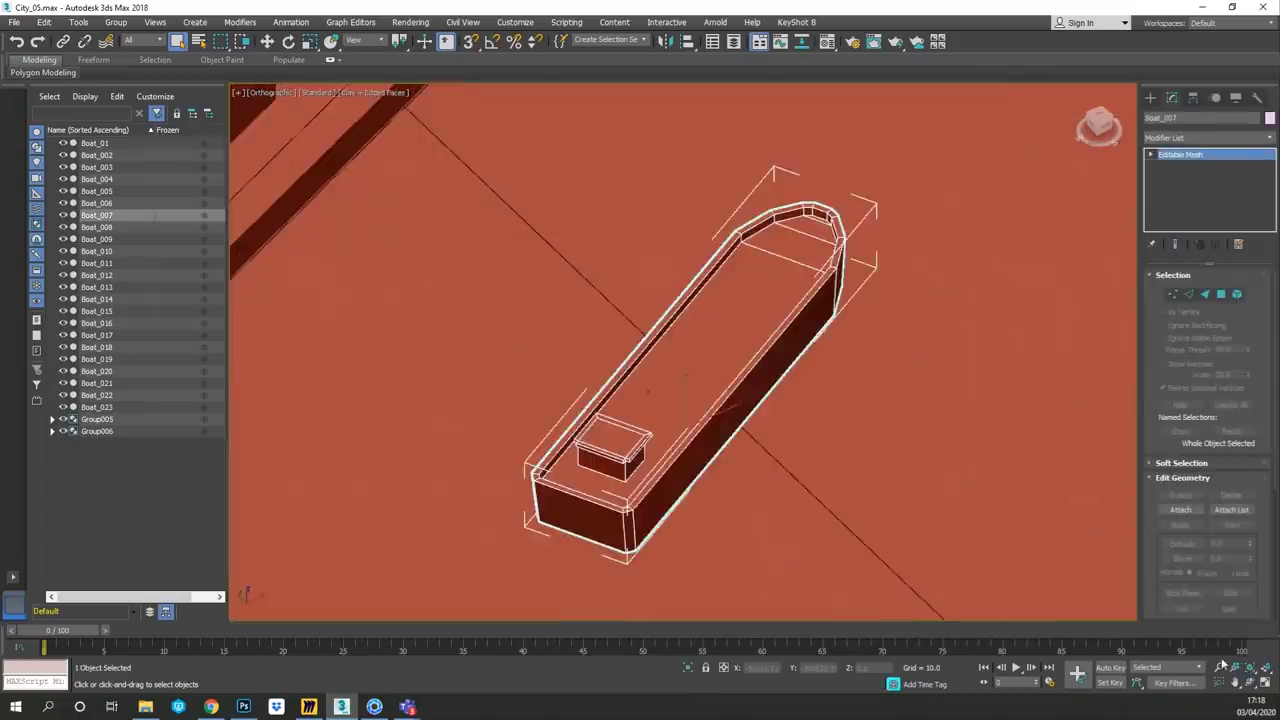
middle_click_drag(635, 366, 705, 425, "alt")
scroll(757, 485, "down", 4)
scroll(629, 505, "down", 7)
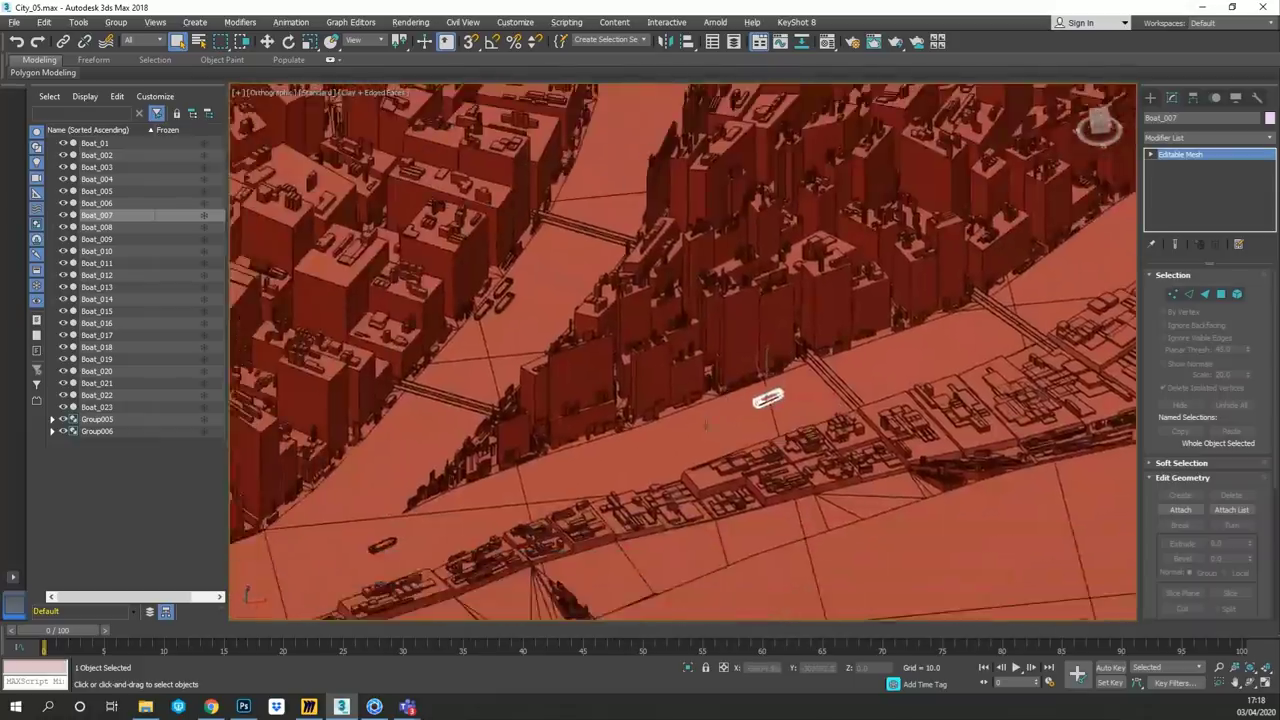
- Return to an angled overview of the whole city and clear the boat selection
scroll(774, 449, "down", 3)
key("shift+z")
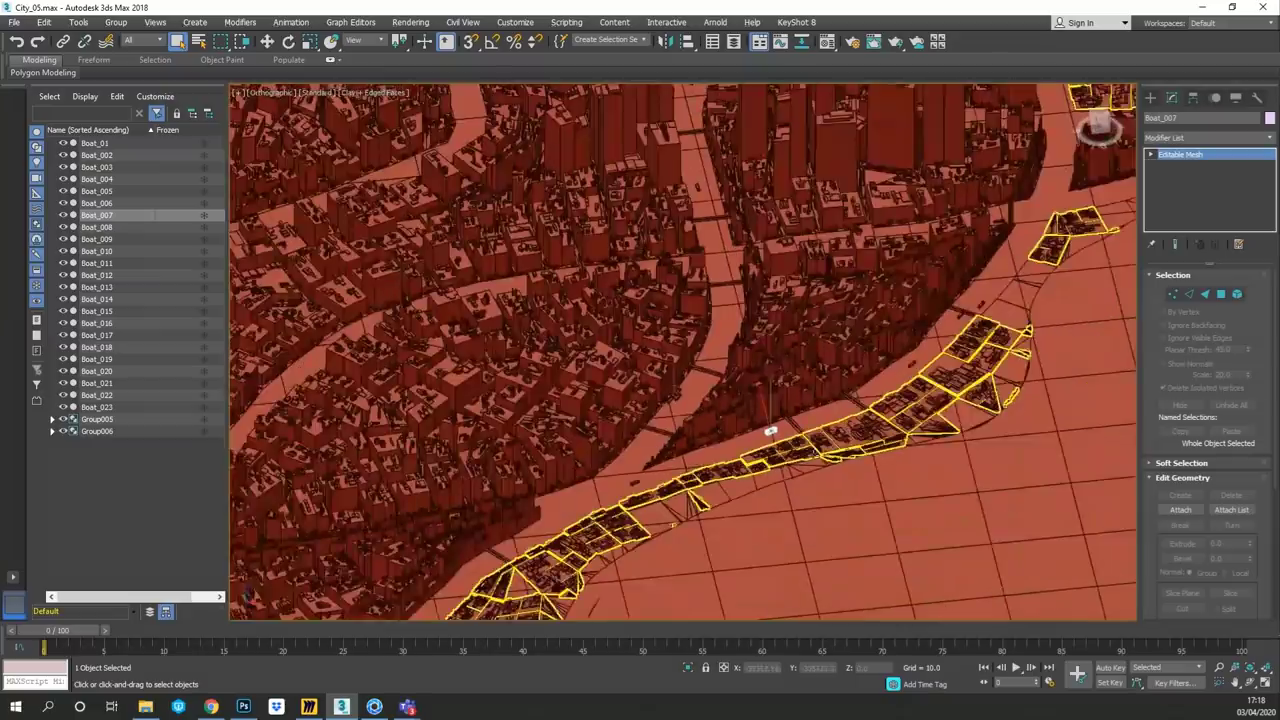
key("shift+z")
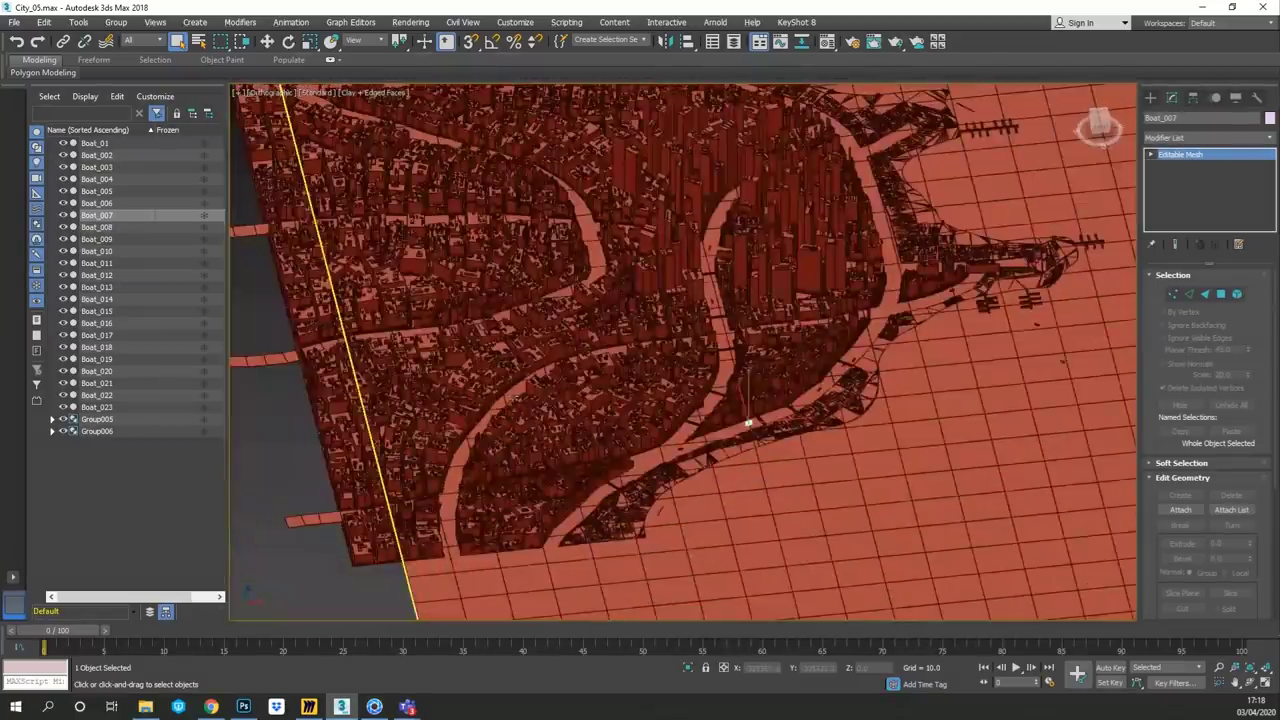
middle_click_drag(551, 400, 617, 420)
left_click(312, 444)
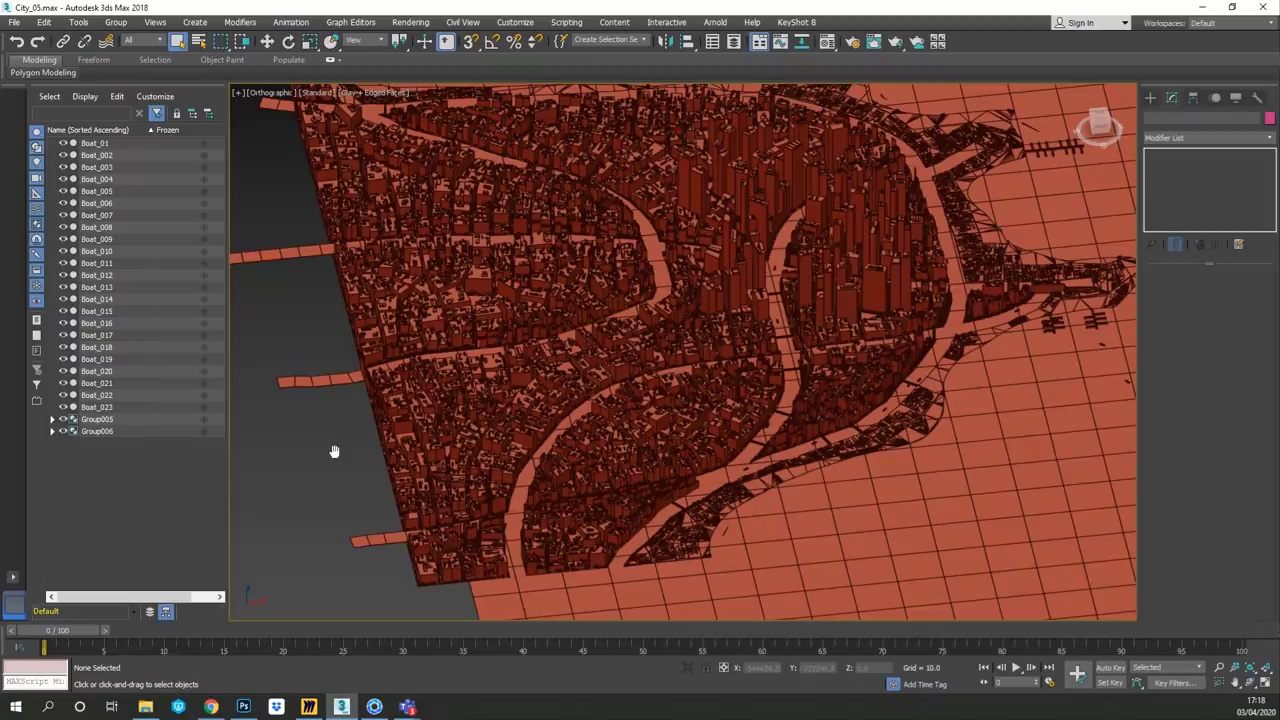
middle_click_drag(334, 451, 400, 515)
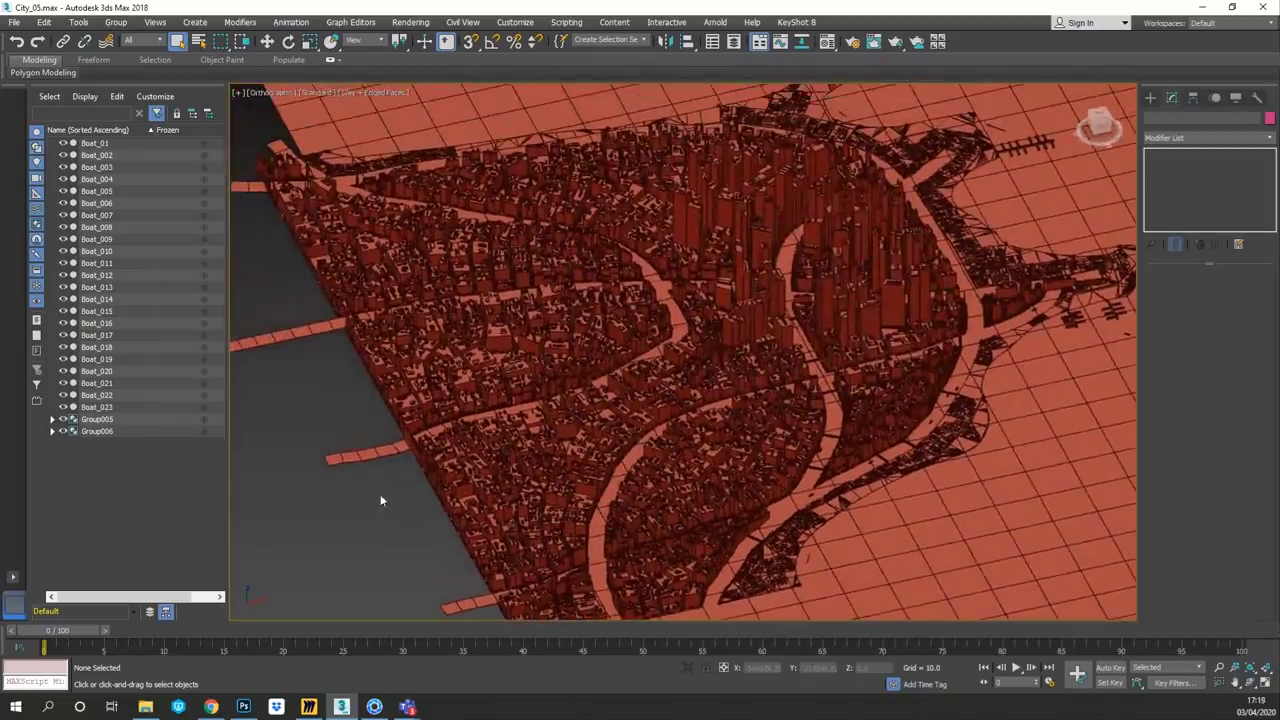
middle_click_drag(368, 508, 362, 564, "alt")
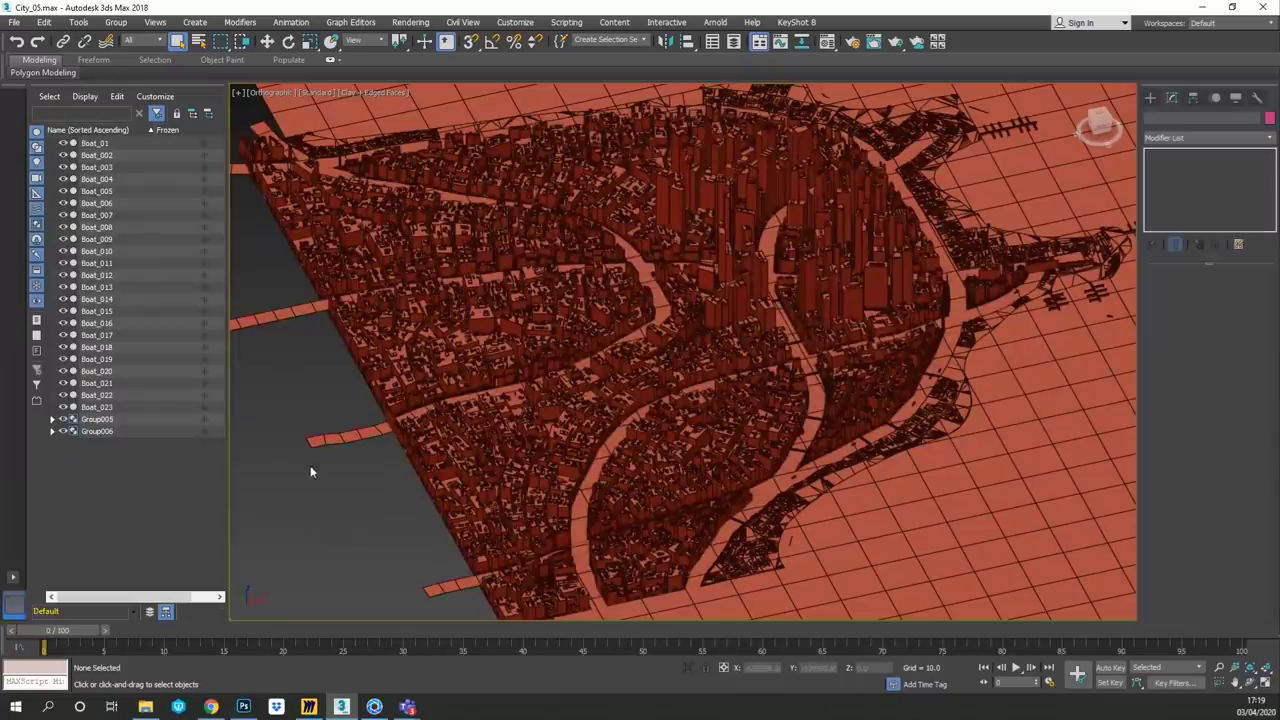
- Turn off edged faces and switch the viewport from Clay to Default Shading
key("F4")
left_click(348, 92)
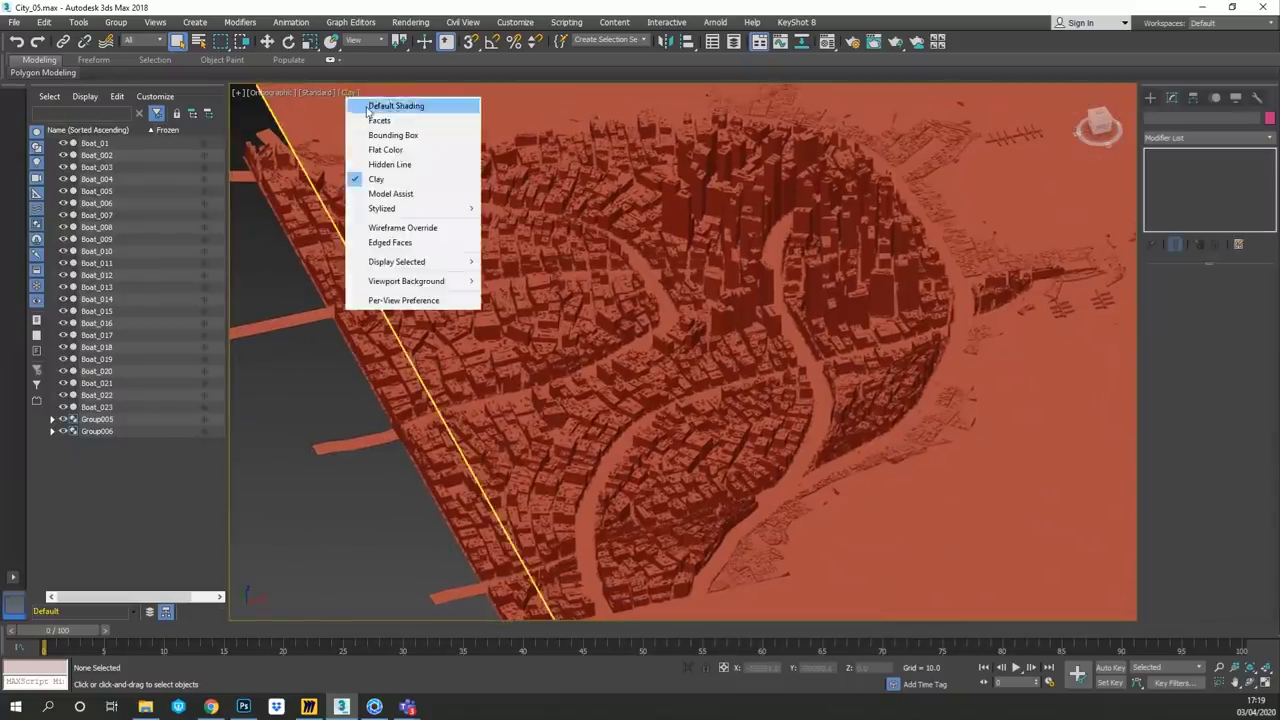
left_click(393, 105)
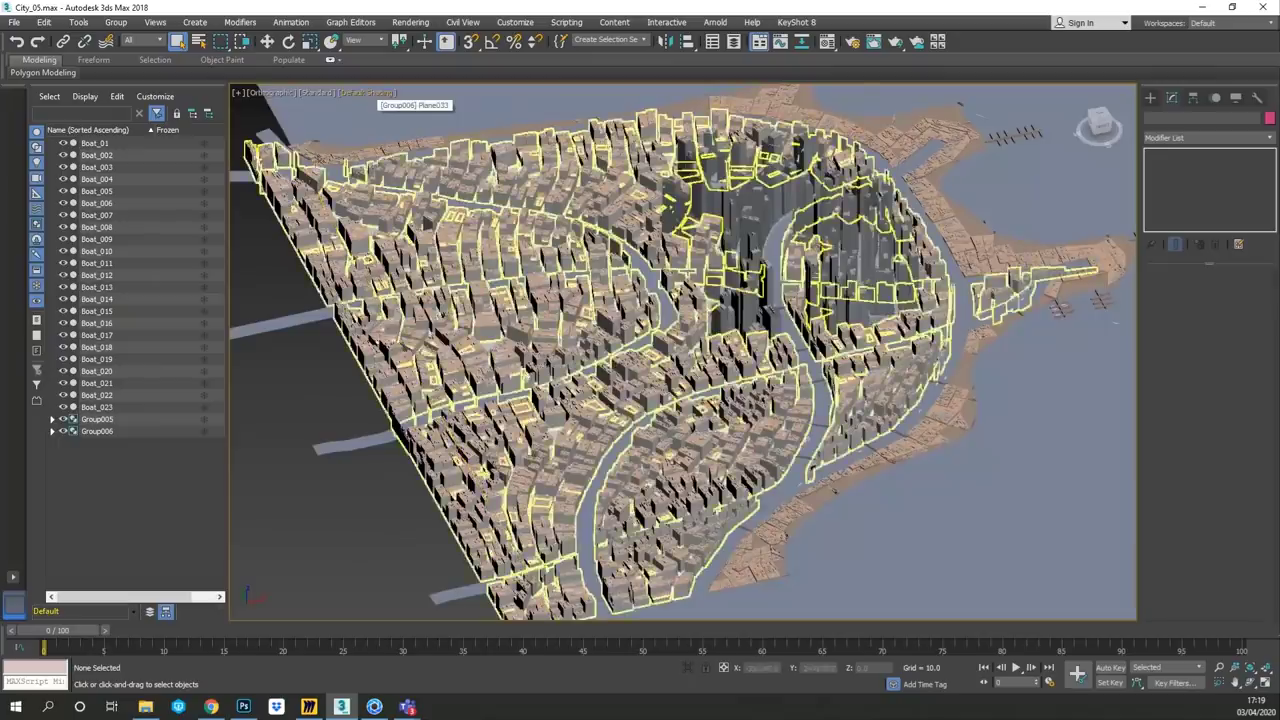
- Examine the window textures and plain roofs of the low-rise city blocks up close
scroll(762, 378, "up", 10)
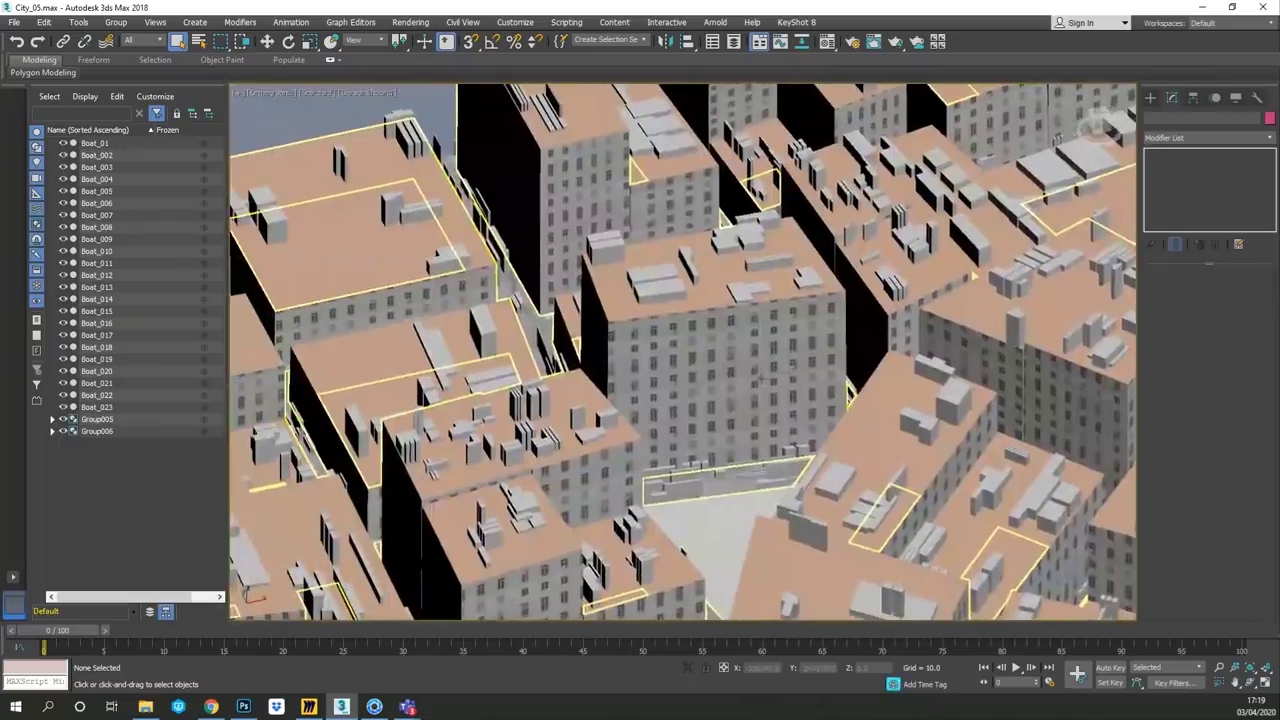
scroll(745, 348, "up", 3)
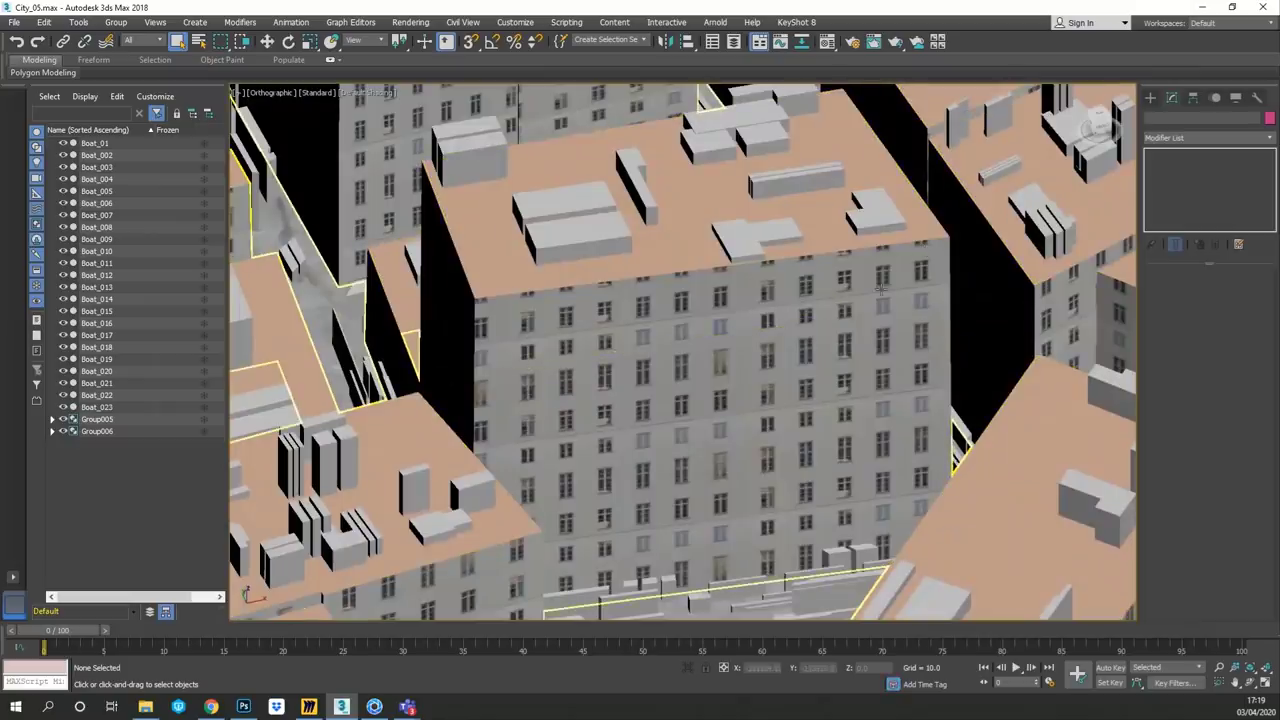
scroll(880, 290, "down", 10)
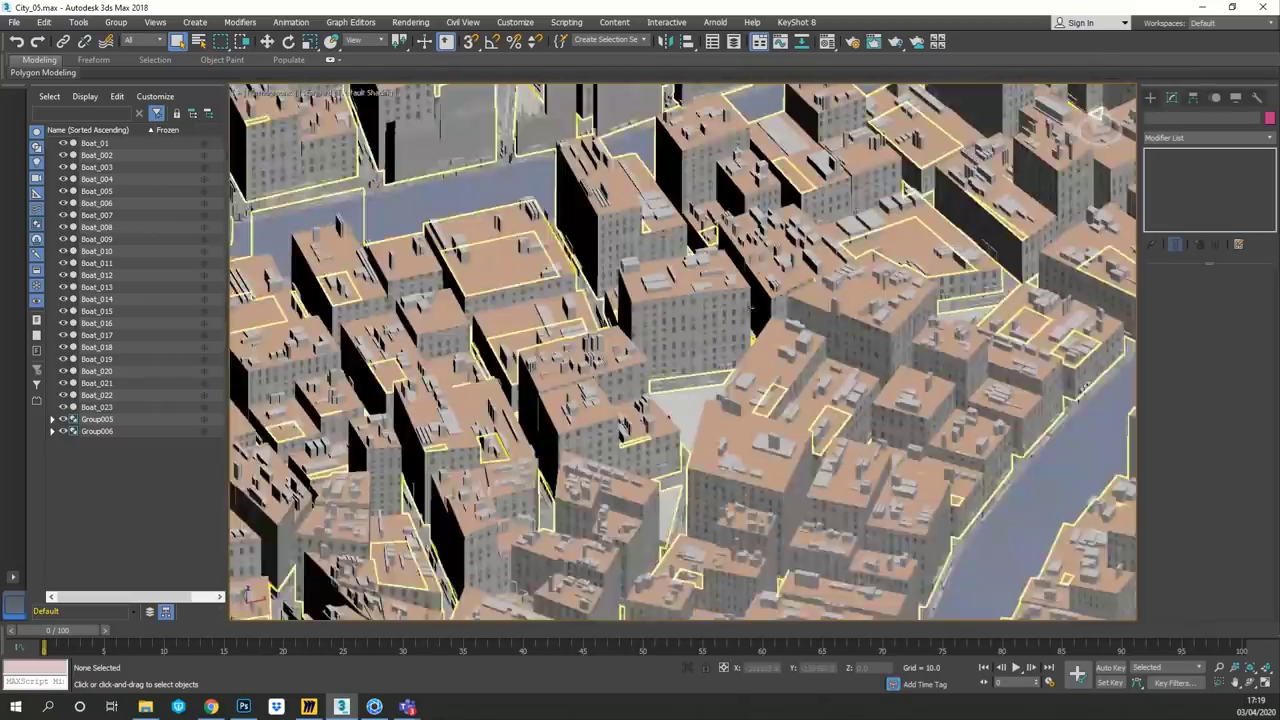
scroll(671, 408, "down", 2)
middle_click_drag(671, 408, 645, 428)
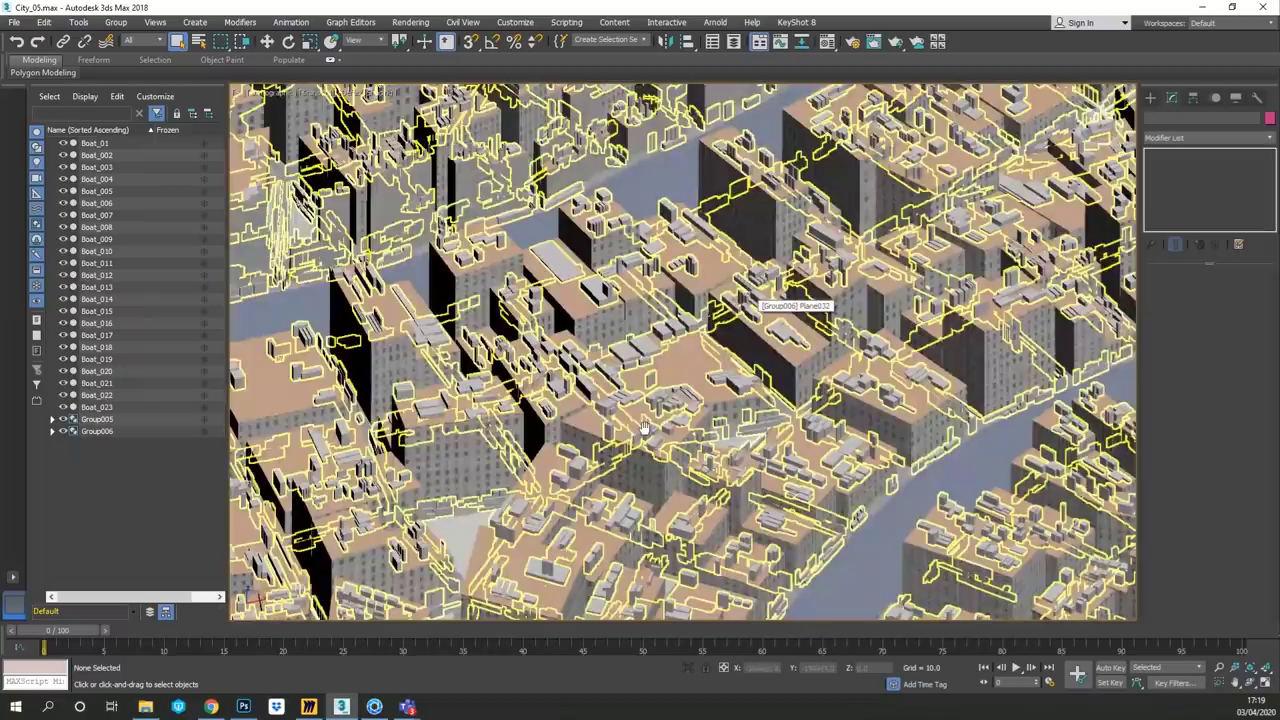
- Inspect the facade textures of the skyscrapers up close and compare the tower district with the surrounding low-rise city
scroll(645, 428, "up", 15)
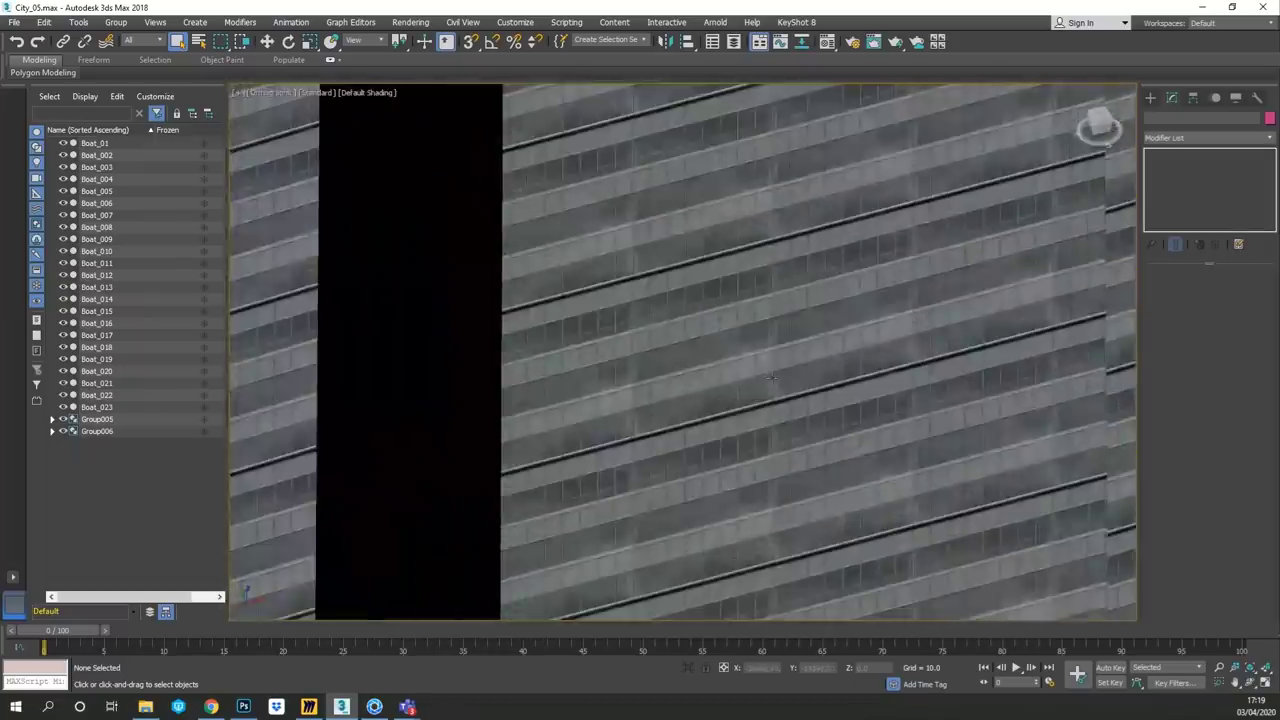
middle_click_drag(772, 379, 415, 410)
scroll(681, 370, "down", 12)
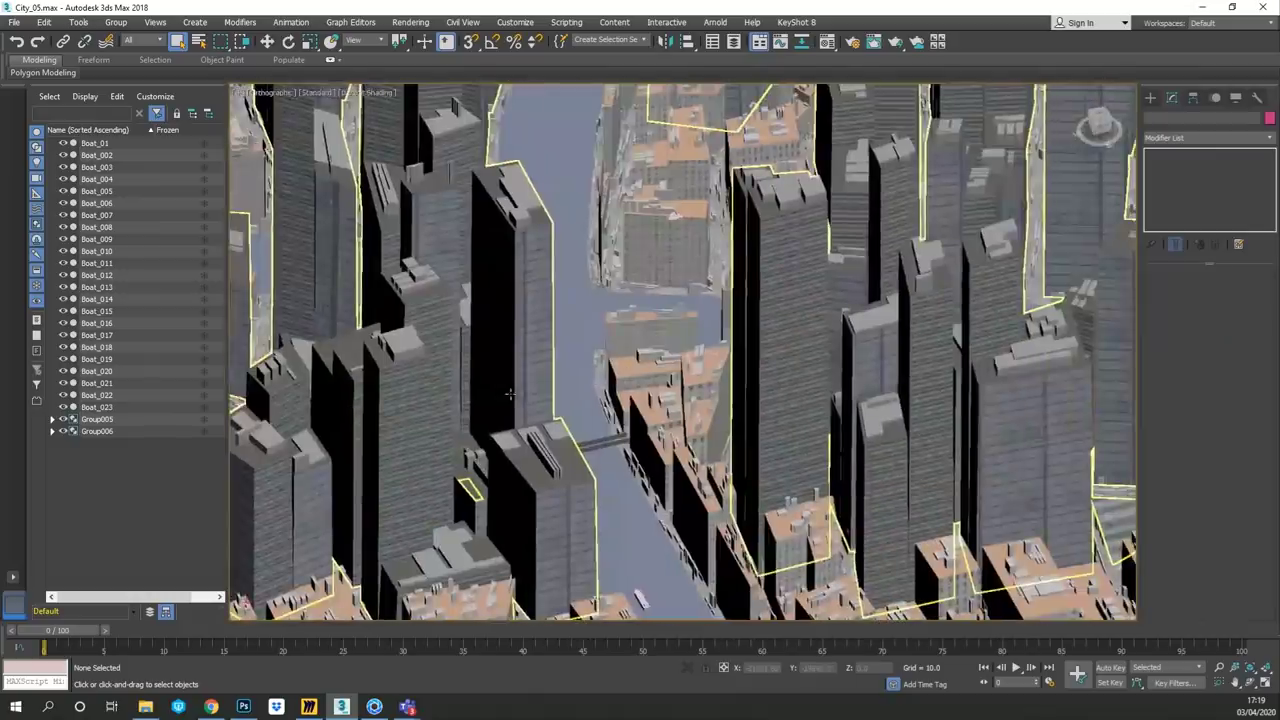
scroll(628, 381, "down", 2)
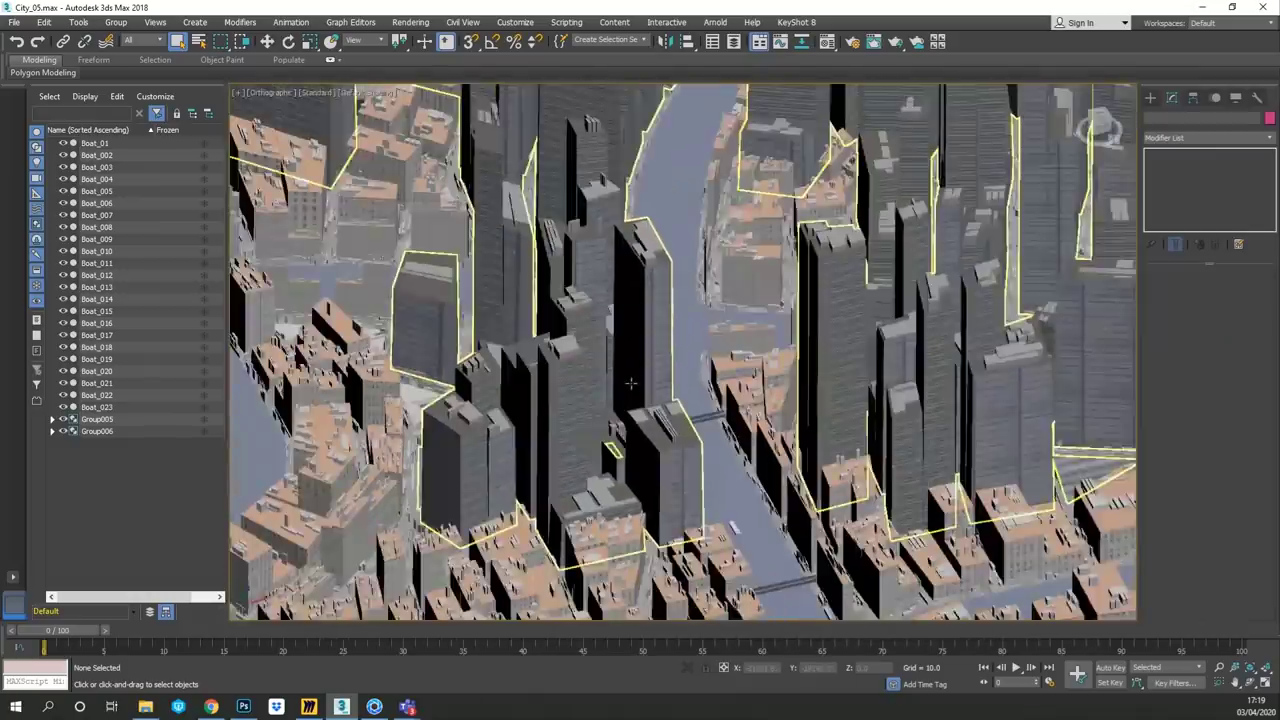
scroll(630, 383, "down", 6)
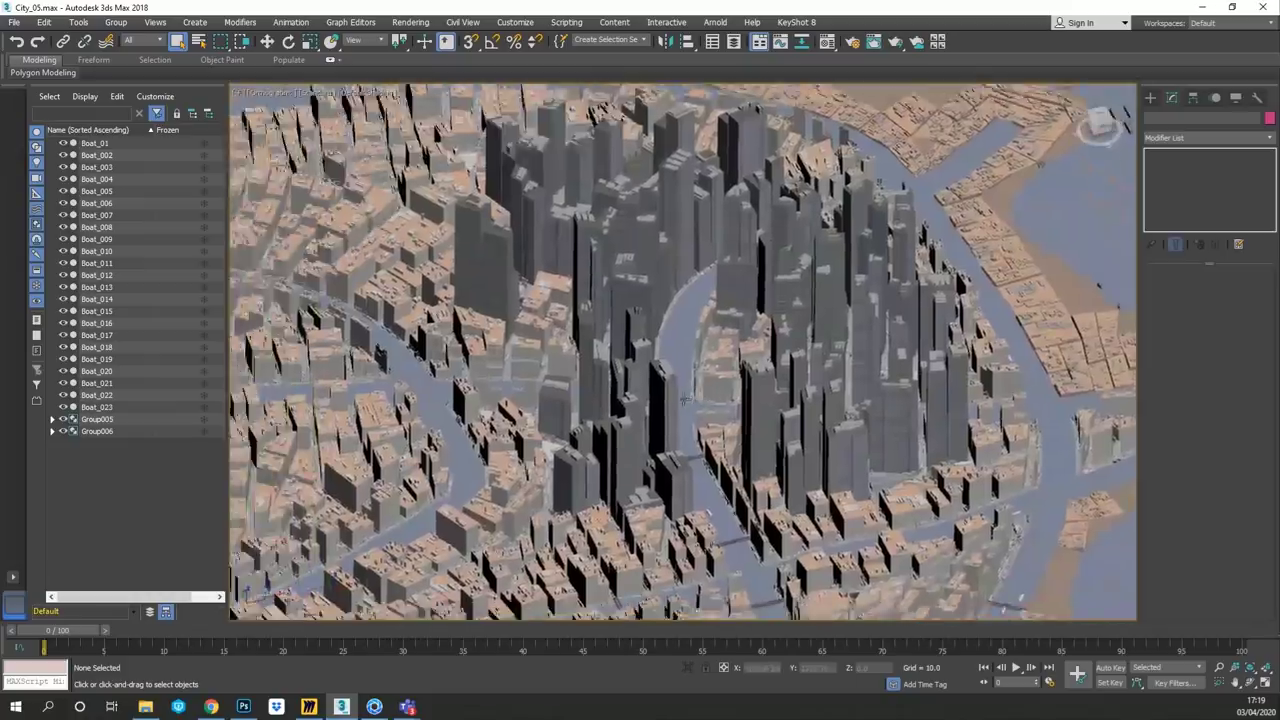
scroll(684, 398, "down", 5)
scroll(486, 391, "up", 3)
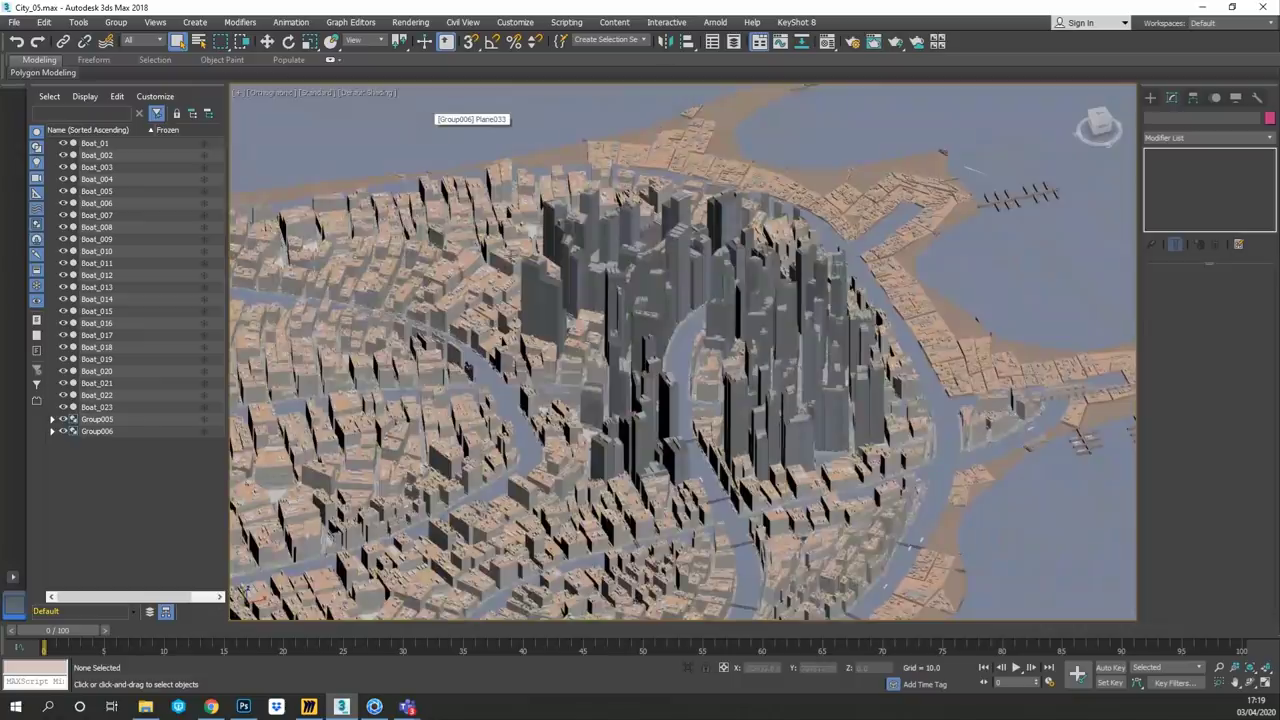
scroll(511, 257, "up", 3)
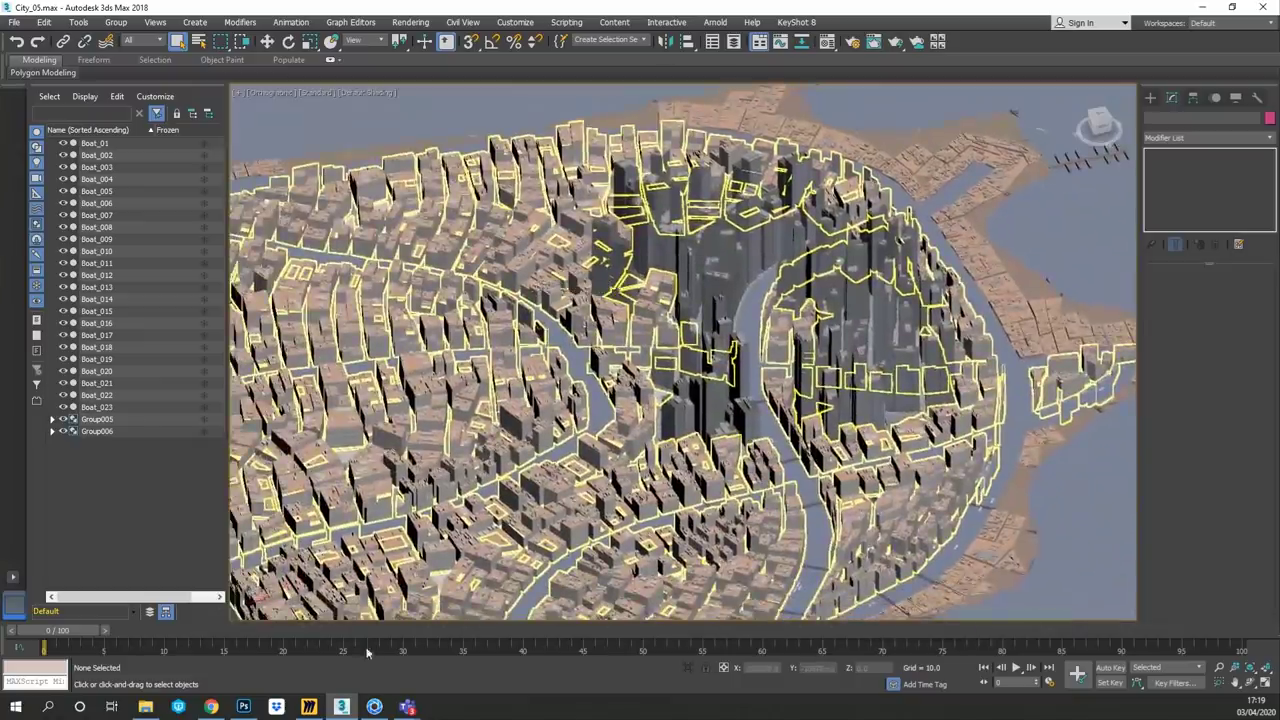
- Select the central skyscraper cluster (Object15667) and view it from a low side angle
mouse_move(374, 706)
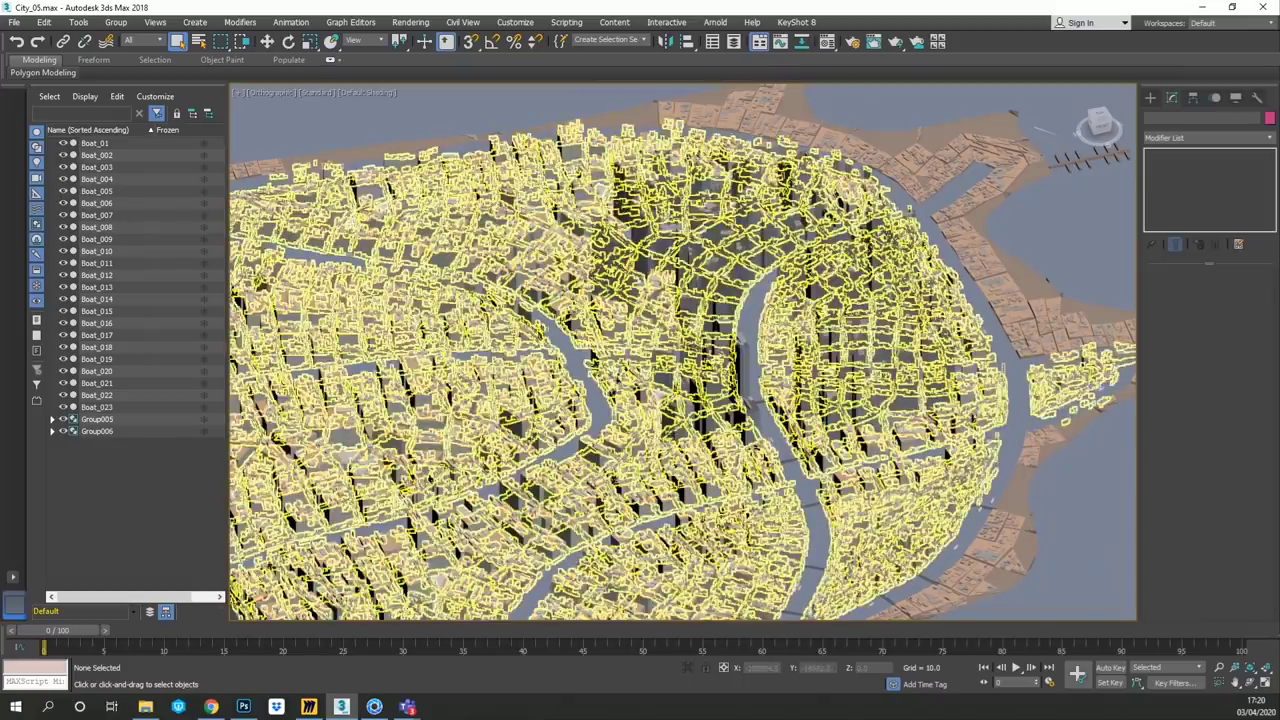
left_click(688, 466)
middle_click_drag(688, 466, 532, 560, "alt")
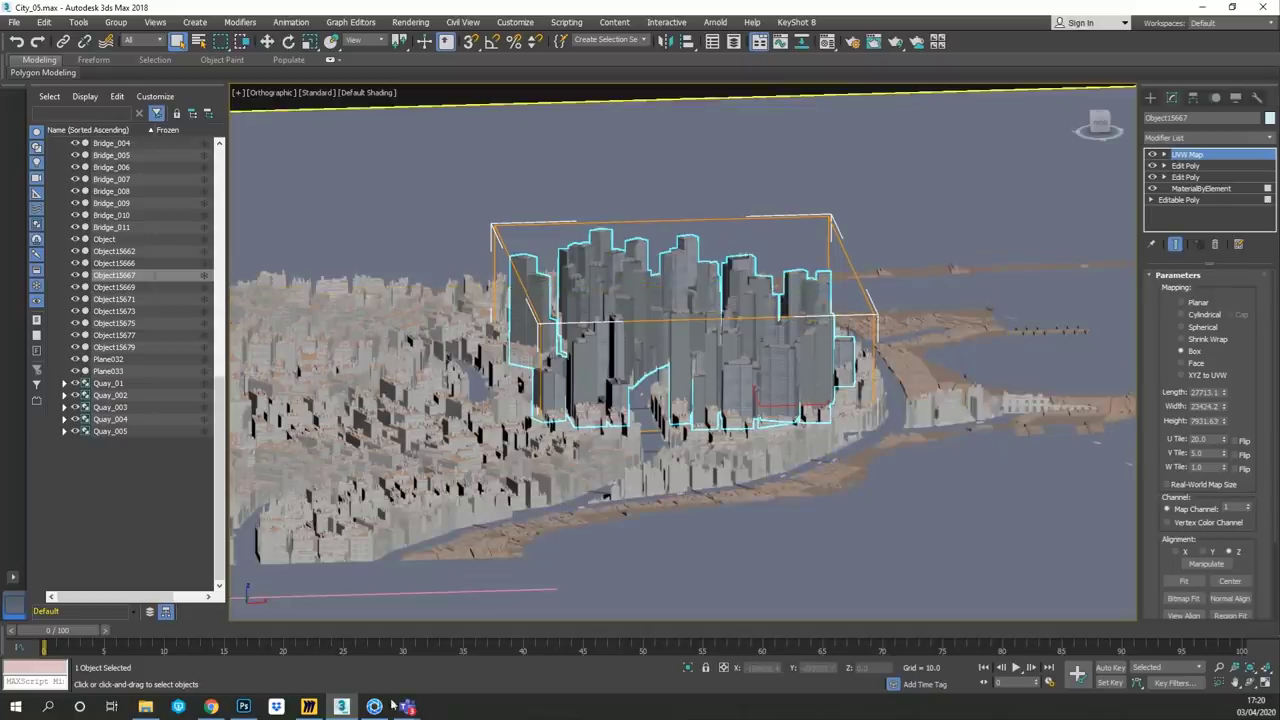
- Switch to the City_04.bip scene in KeyShot, dismiss the save reminder and resume the paused real-time render
mouse_move(373, 709)
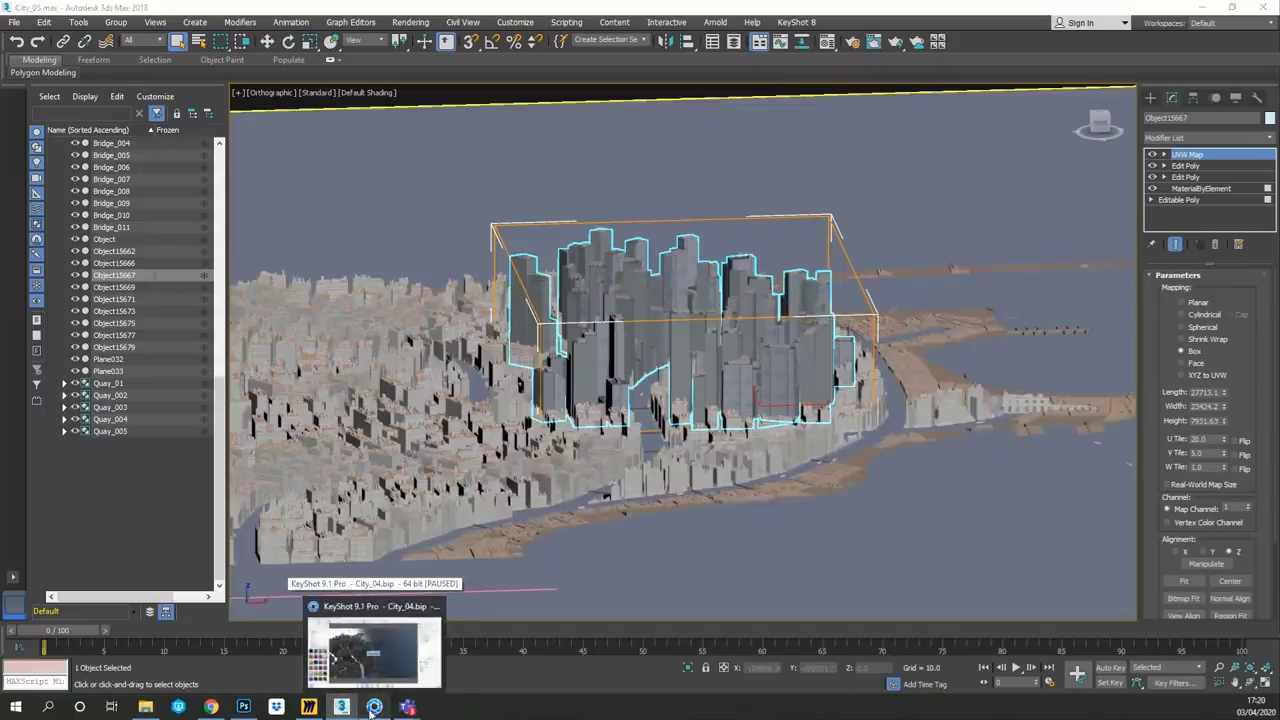
left_click(373, 709)
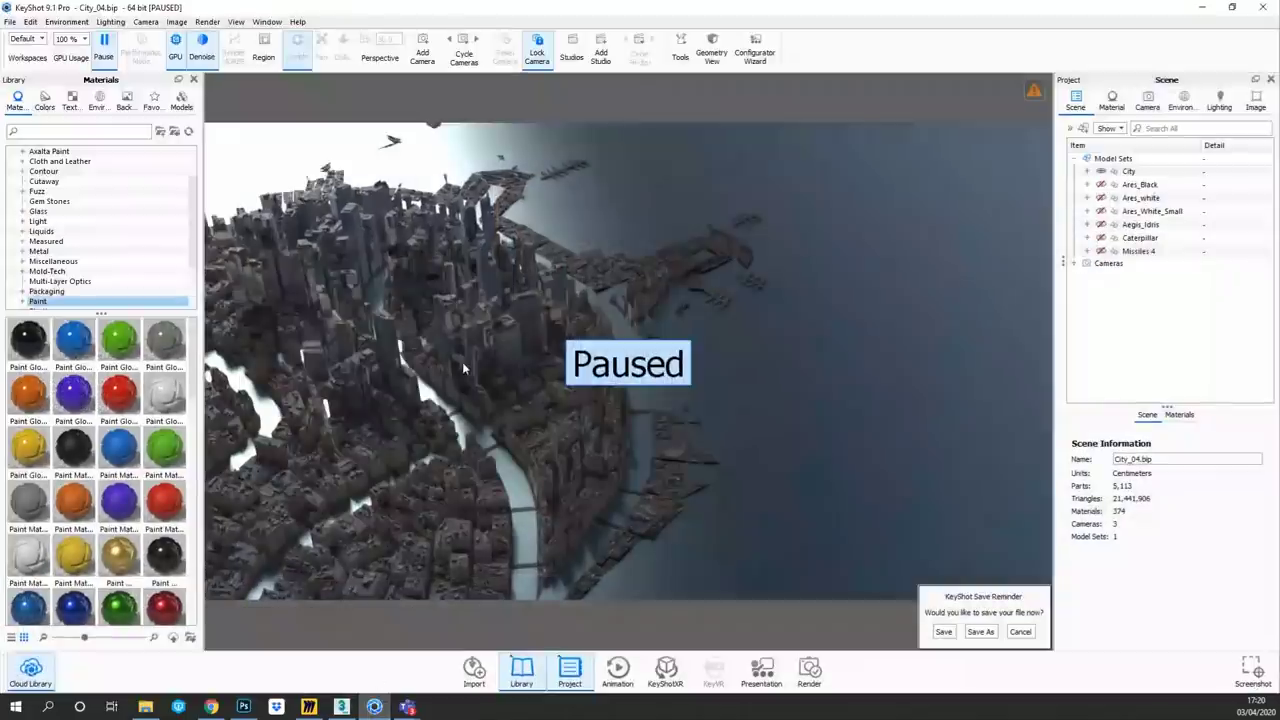
left_click(1020, 631)
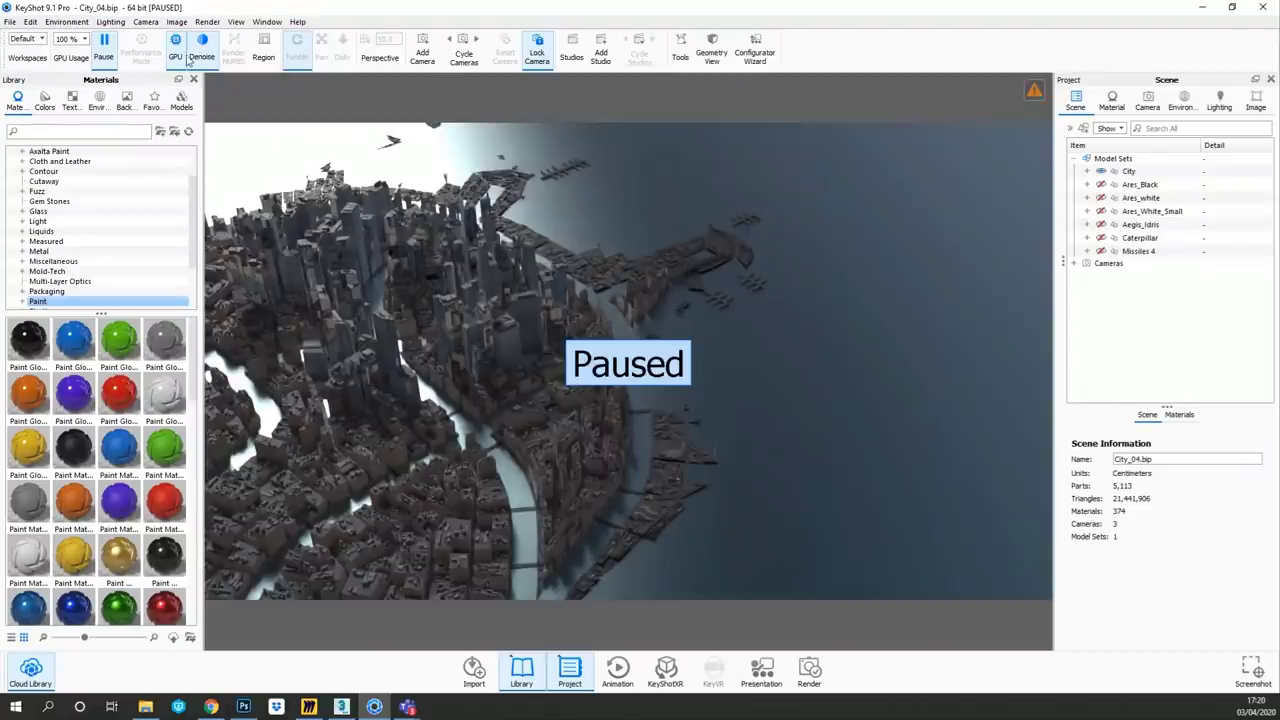
left_click(110, 50)
- Show the environment and camera settings, activate the Free Camera, reframe the city and preview it in full screen
left_click(1181, 104)
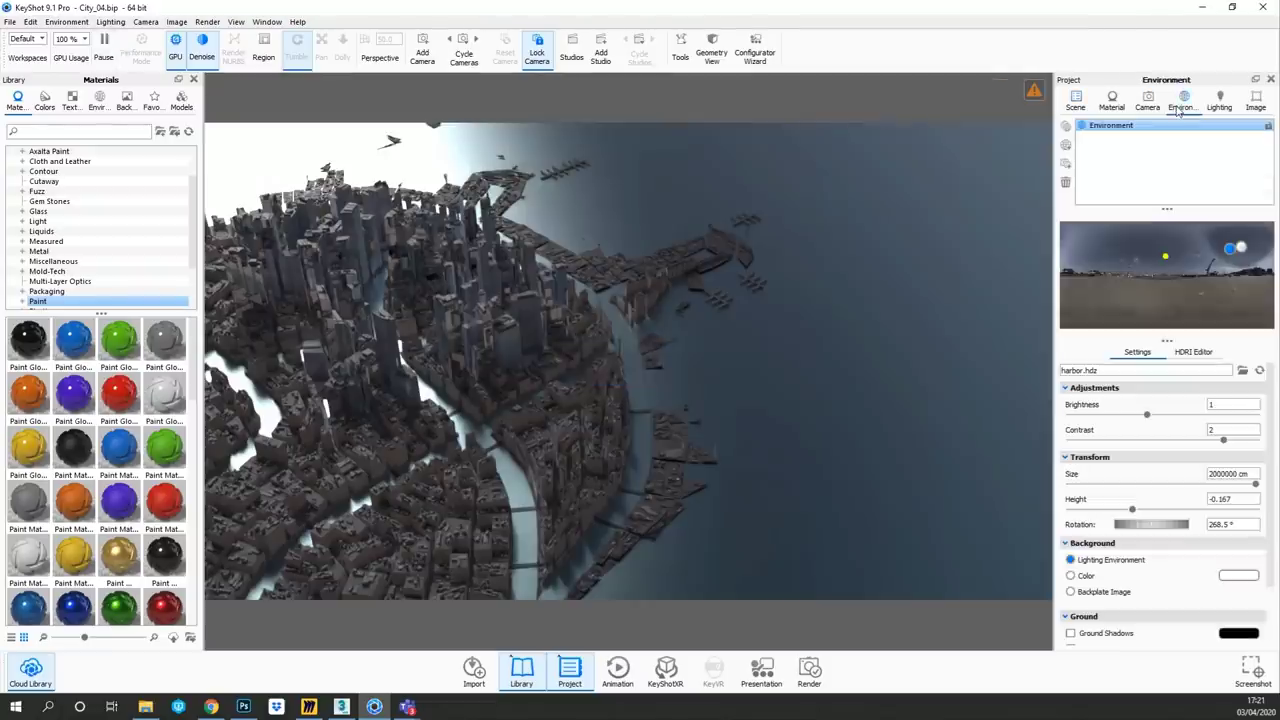
left_click(1147, 101)
left_click(1113, 125)
middle_click_drag(511, 429, 610, 660)
key("shift+f")
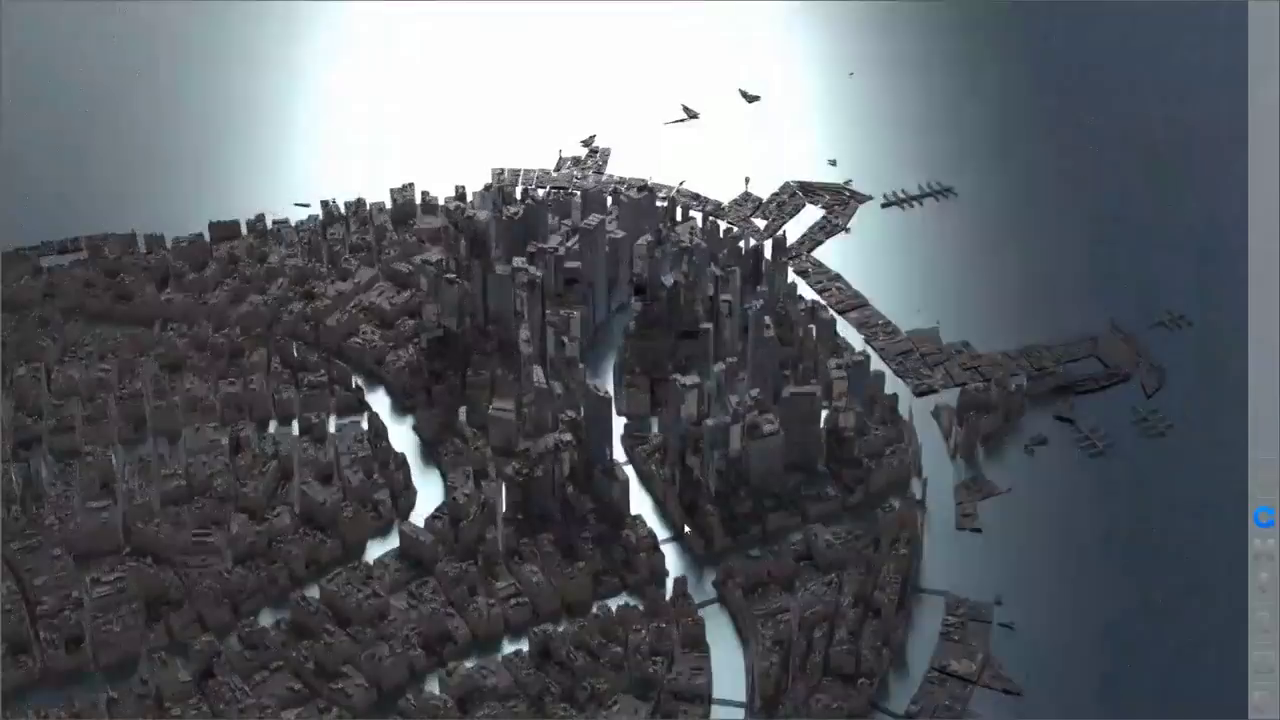
key("Escape")
- Examine the rendered facades of the towers in the city centre up close
scroll(690, 440, "down", 6)
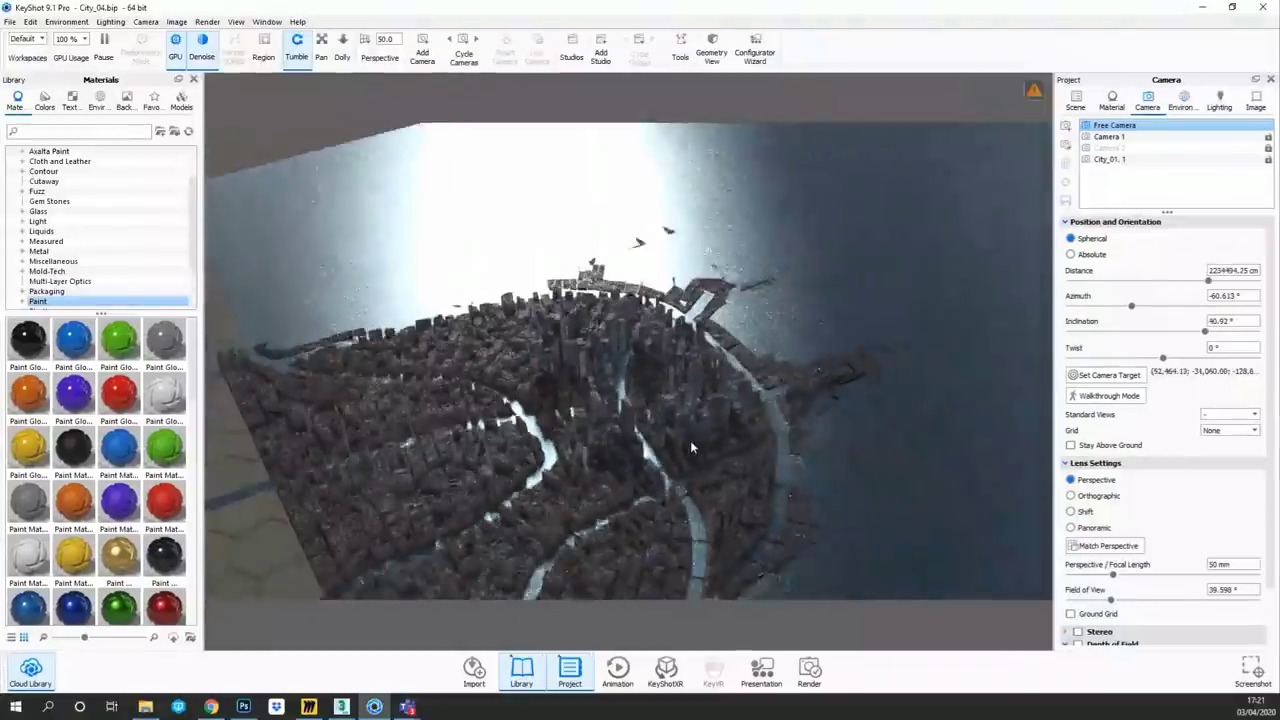
scroll(690, 440, "up", 8)
scroll(674, 432, "up", 5)
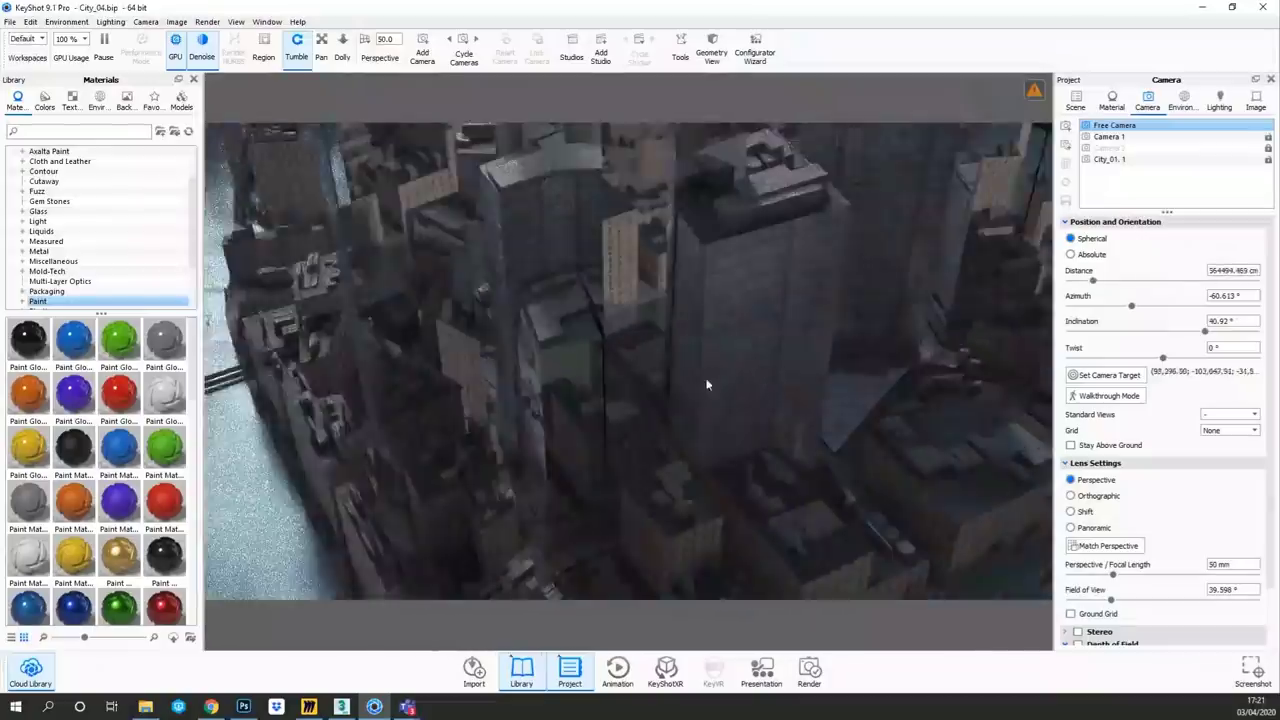
scroll(680, 386, "up", 2)
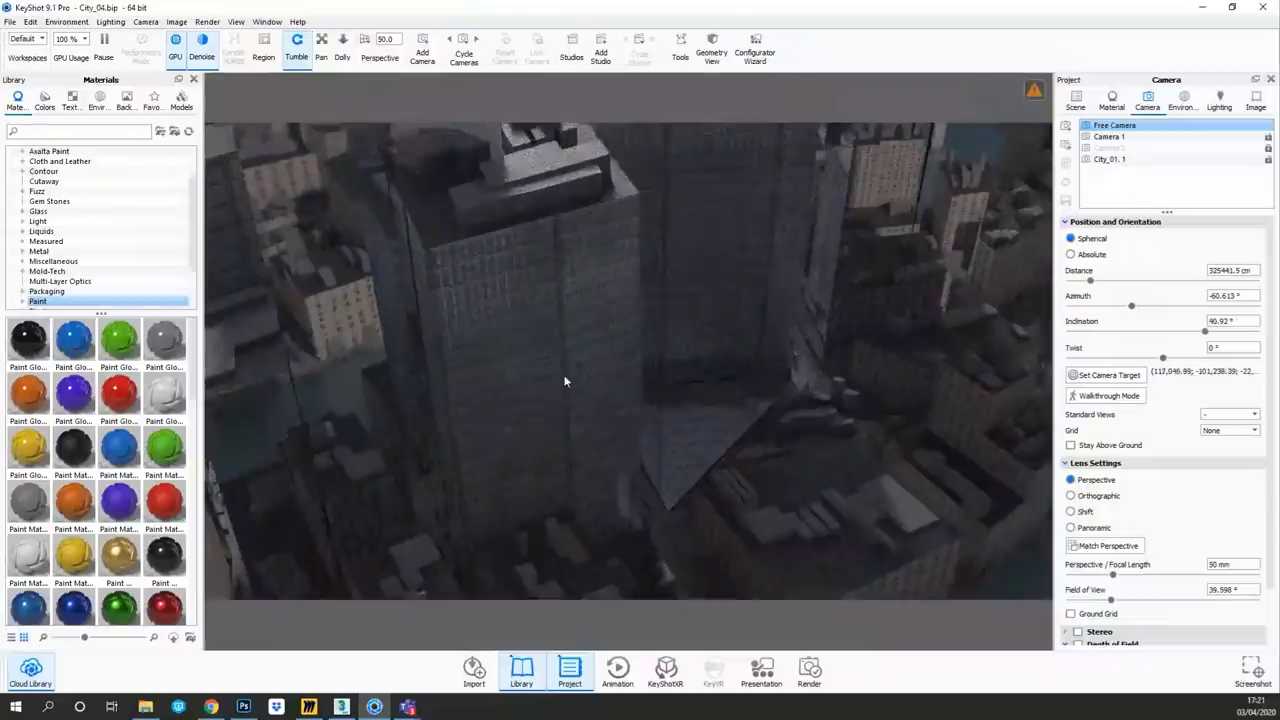
middle_click_drag(564, 376, 565, 372)
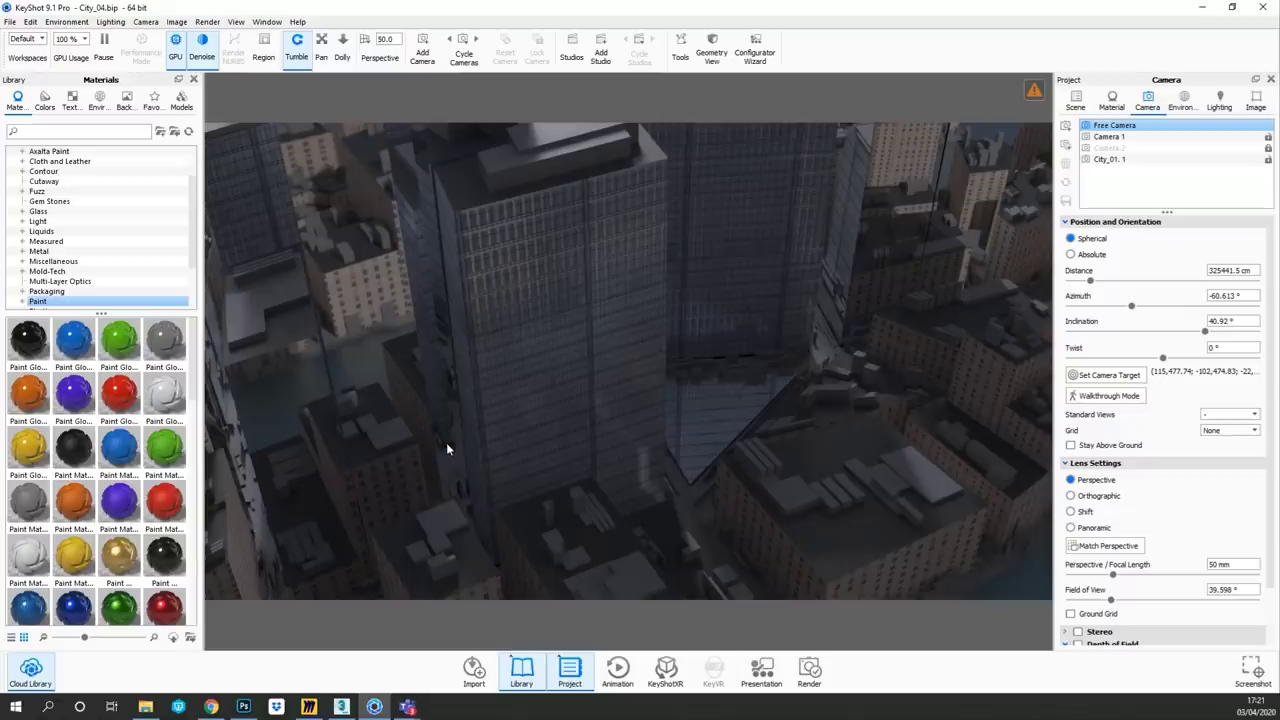
middle_click_drag(695, 407, 620, 425)
scroll(667, 414, "up", 5)
- Examine the rendered canals and bridges around the towers, pulling back to a view of the whole city and coastline
scroll(620, 425, "down", 7)
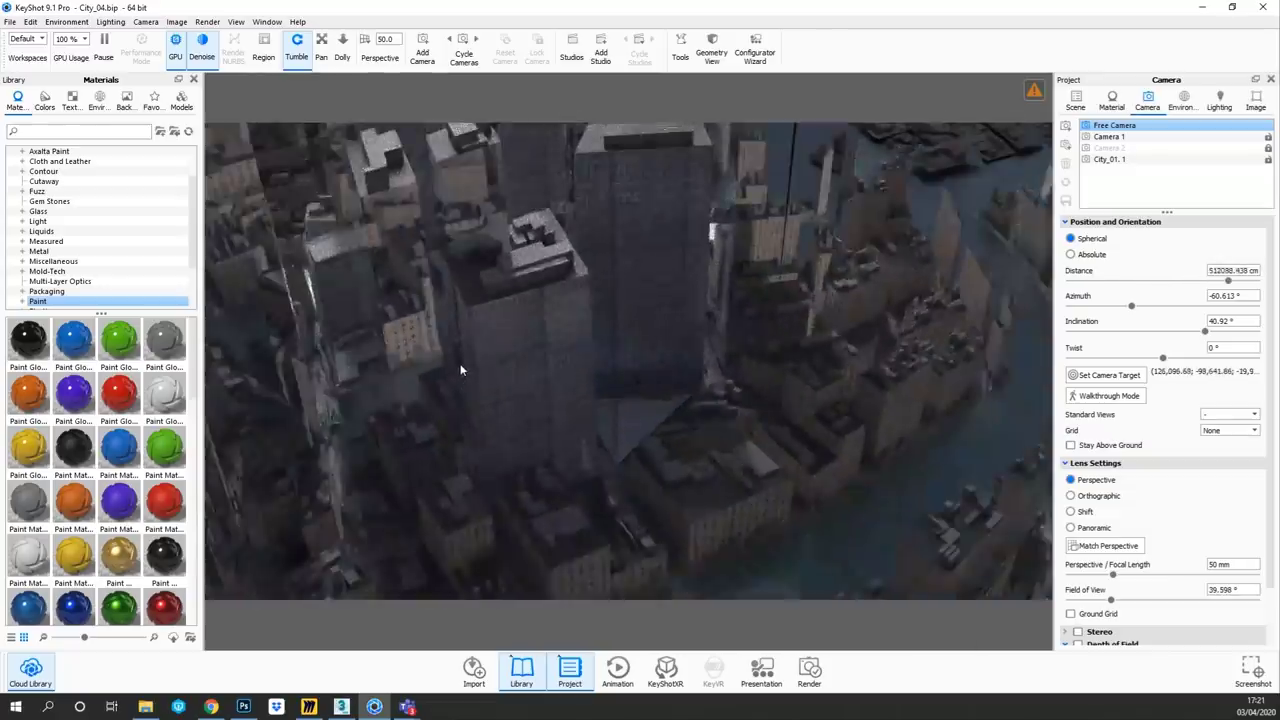
scroll(459, 373, "down", 3)
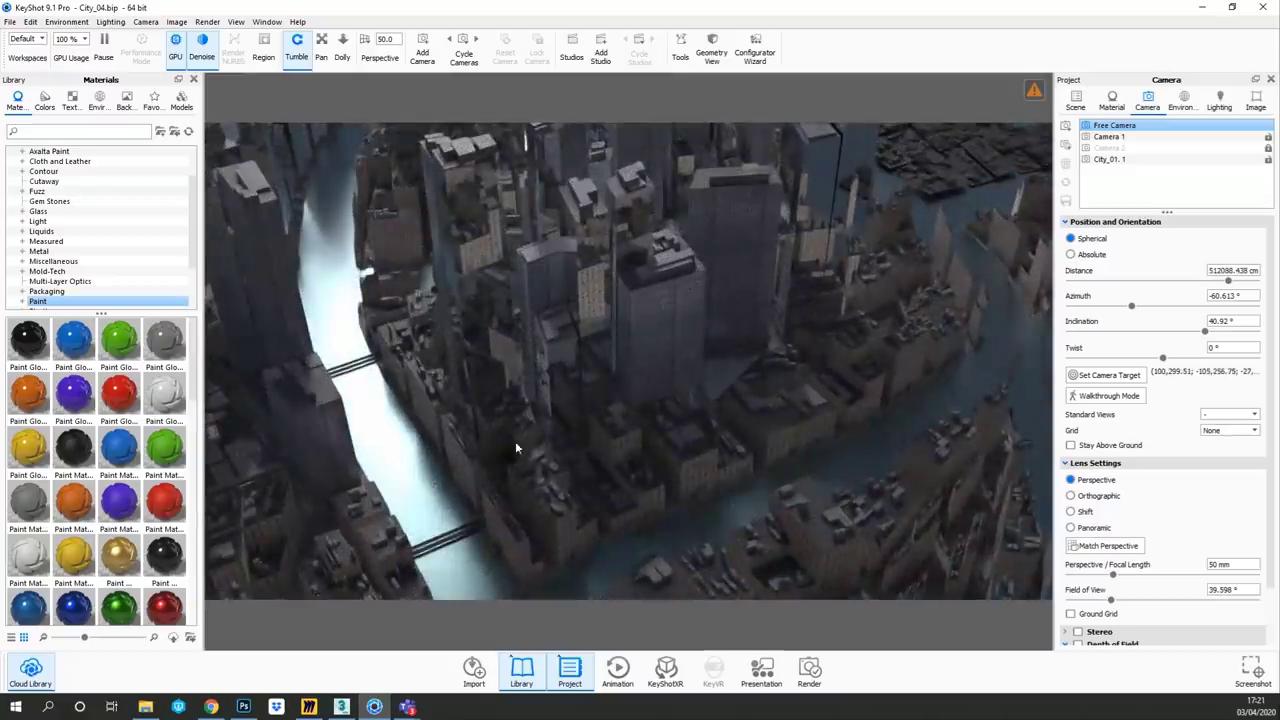
middle_click_drag(526, 434, 549, 432)
scroll(548, 425, "down", 1)
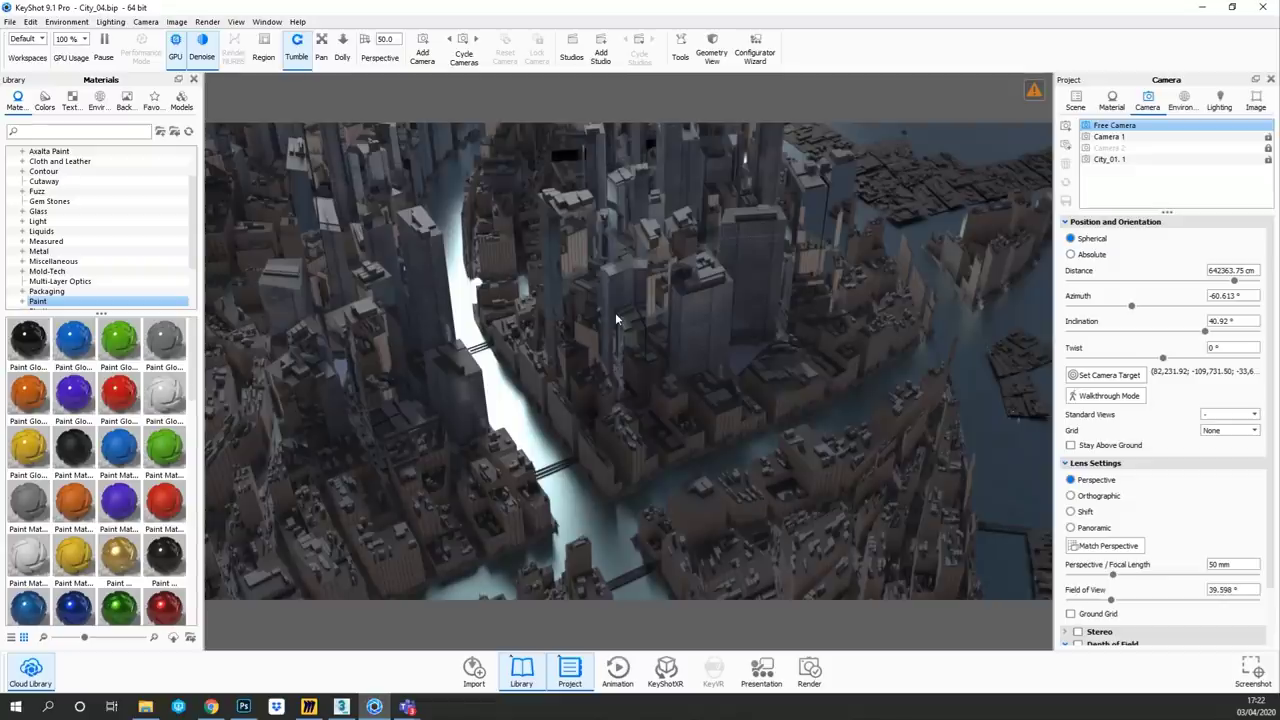
middle_click_drag(508, 339, 537, 350)
scroll(538, 351, "down", 5)
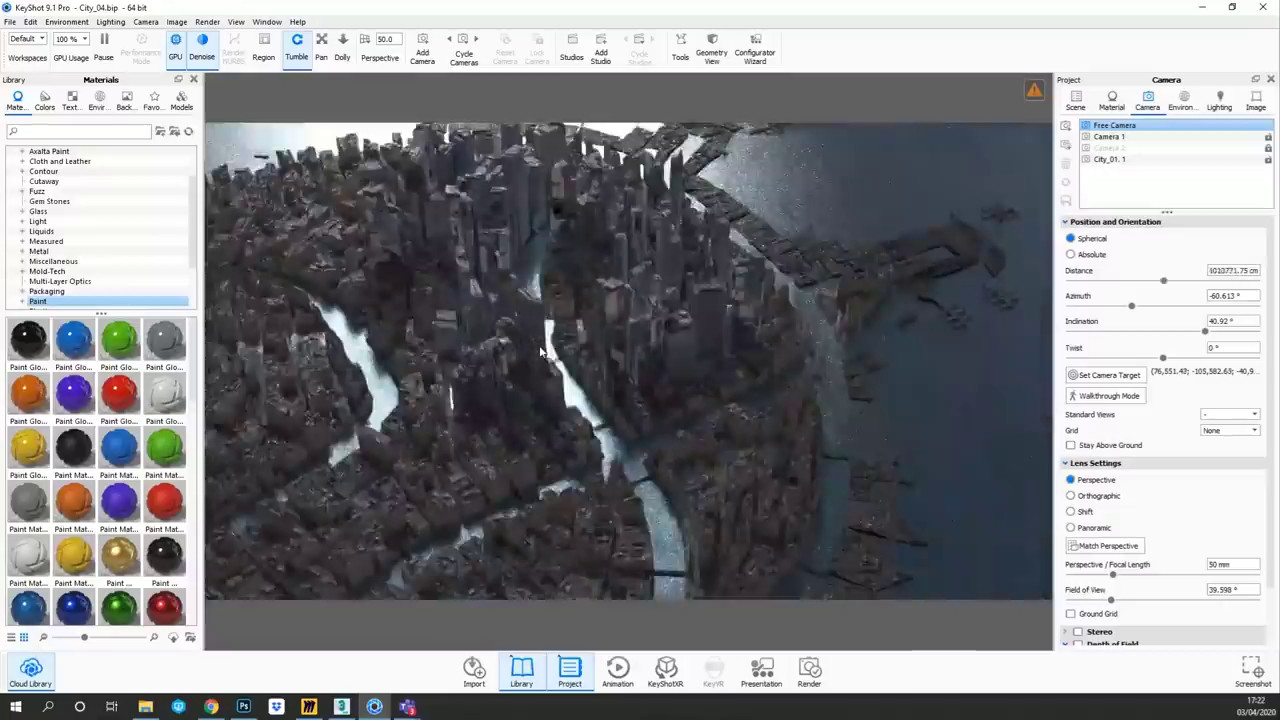
scroll(540, 351, "down", 4)
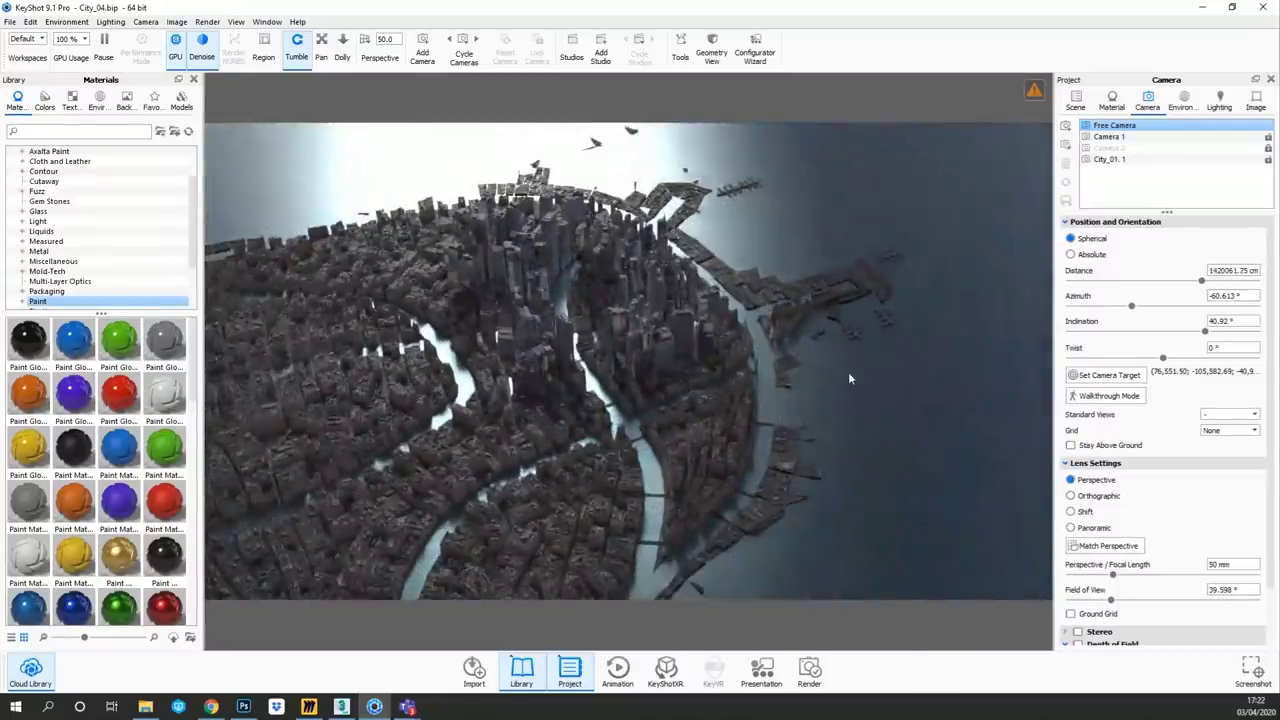
- Preview the city in full screen, reframe it with the Free Camera and show the scene's model sets
key("shift+f")
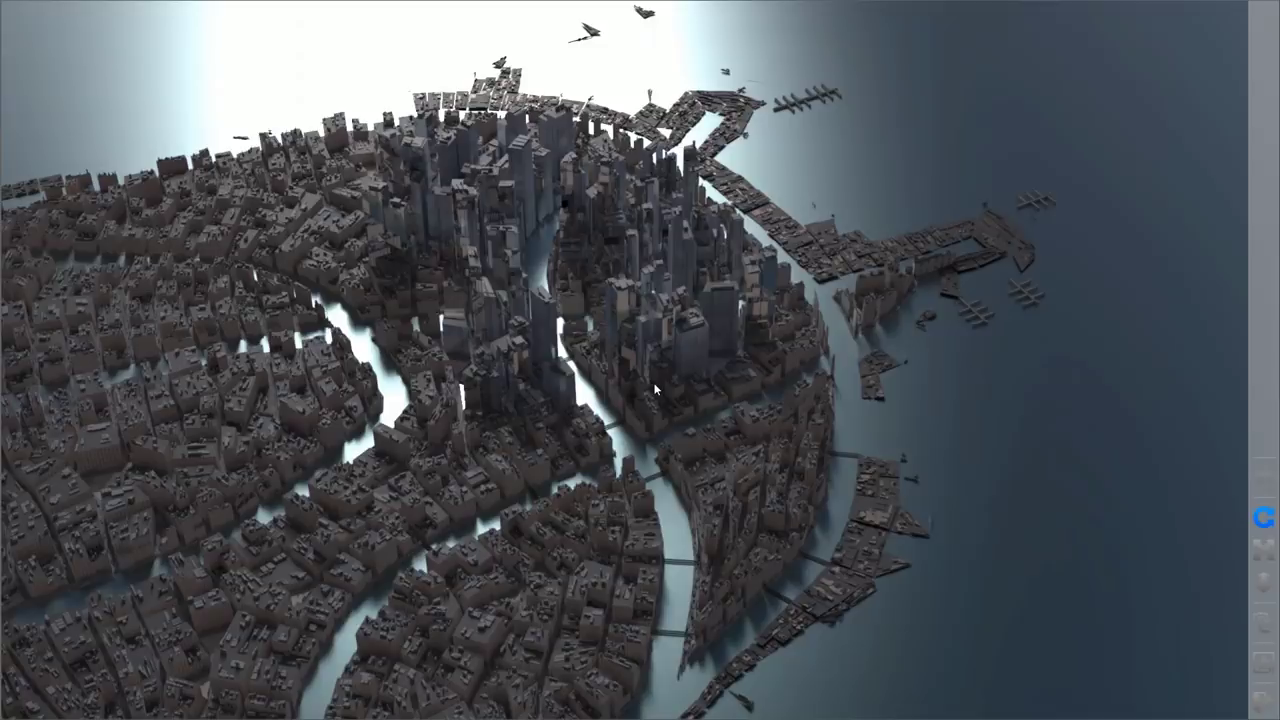
middle_click_drag(655, 385, 469, 428)
key("f")
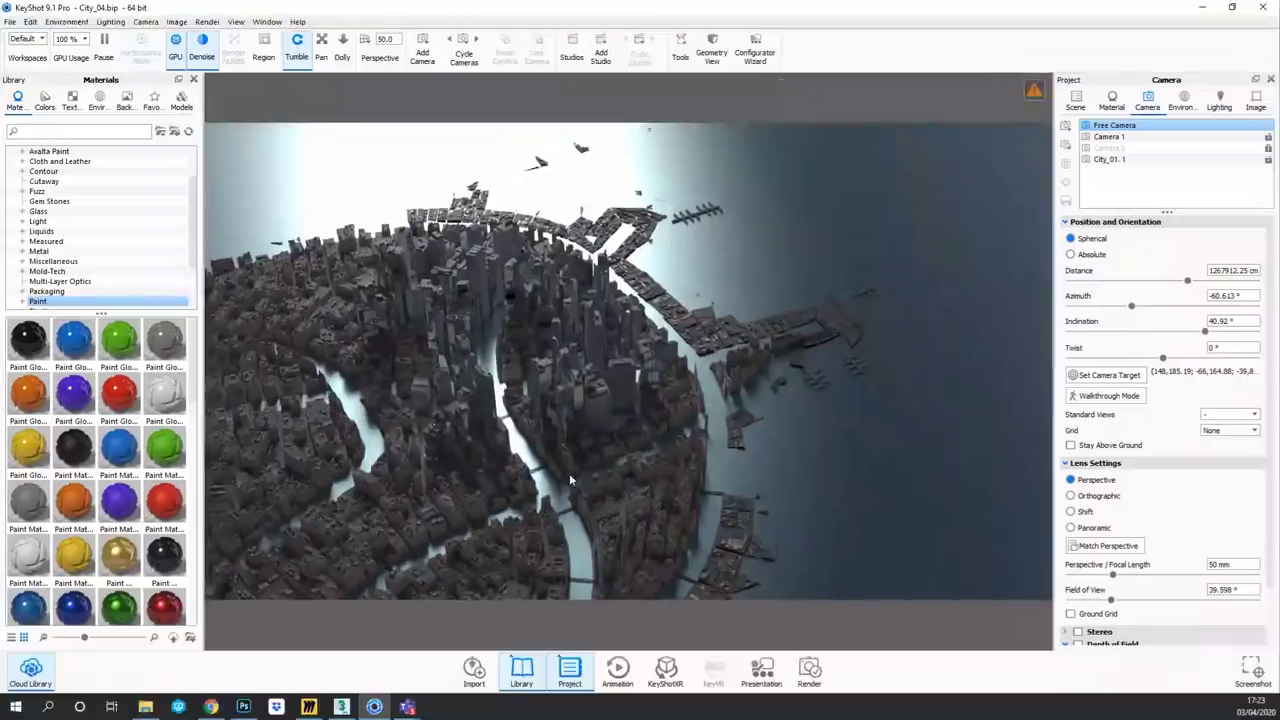
left_click_drag(541, 411, 552, 421)
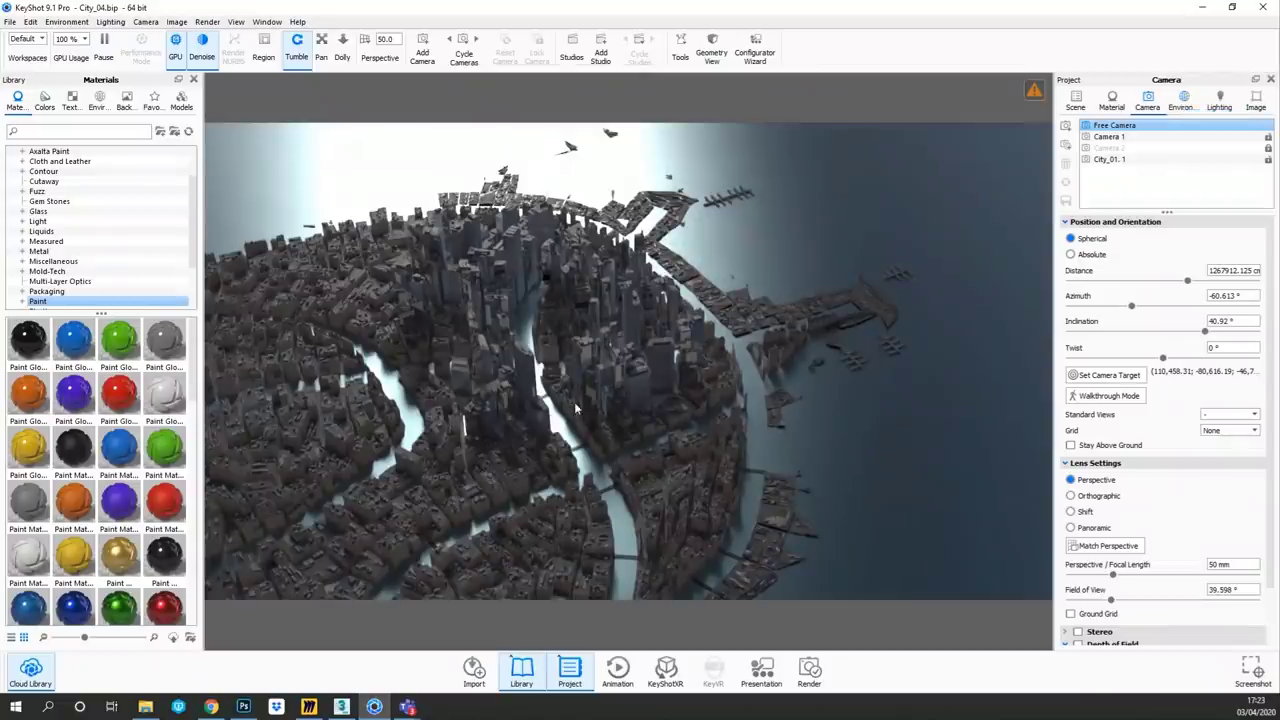
left_click(1076, 100)
left_click_drag(645, 350, 575, 385)
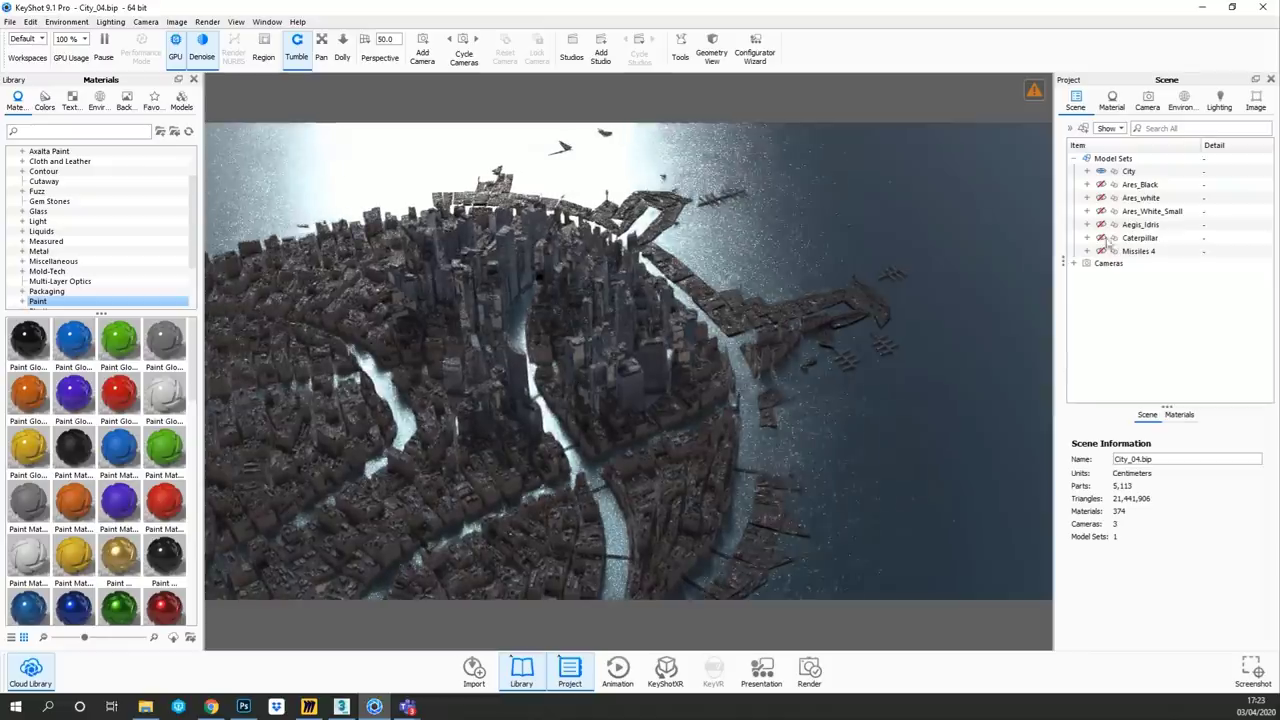
- Activate Camera 2 and make the Ares_Black, Ares_white, Ares_White_Small, Aegis_Idris and Caterpillar model sets visible, leaving Missiles 4 hidden
left_click(1147, 100)
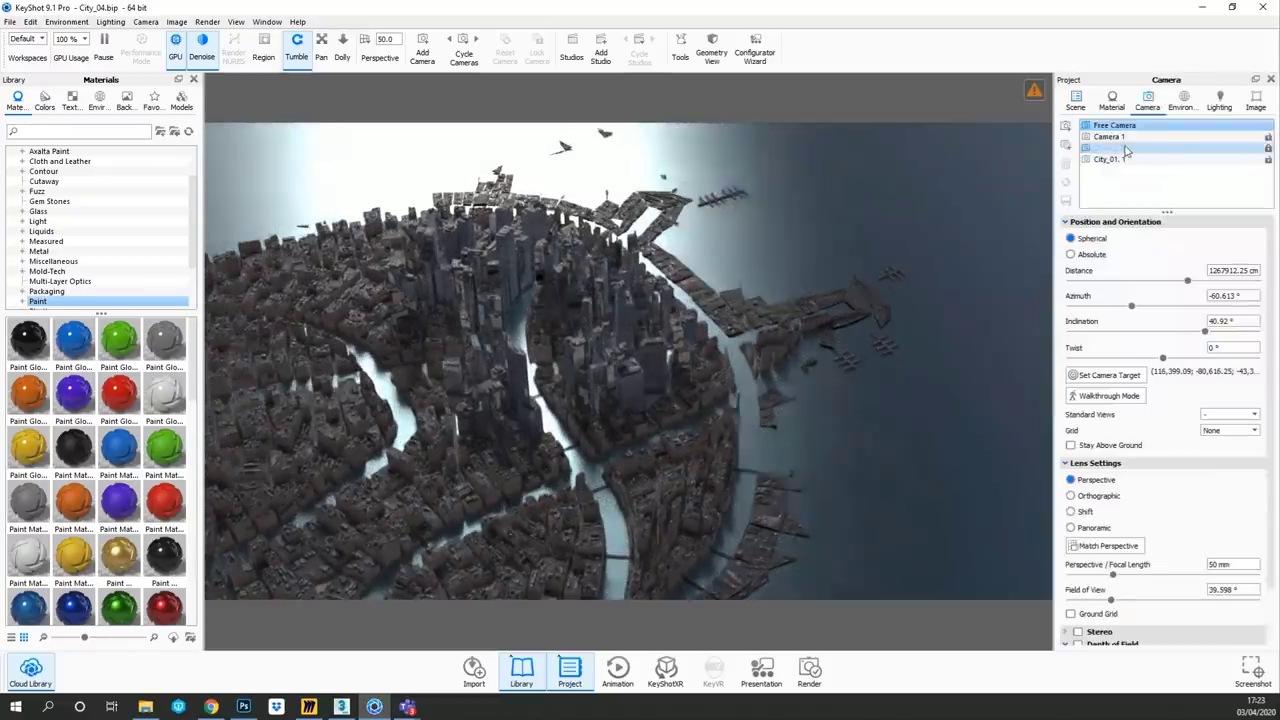
left_click(1125, 148)
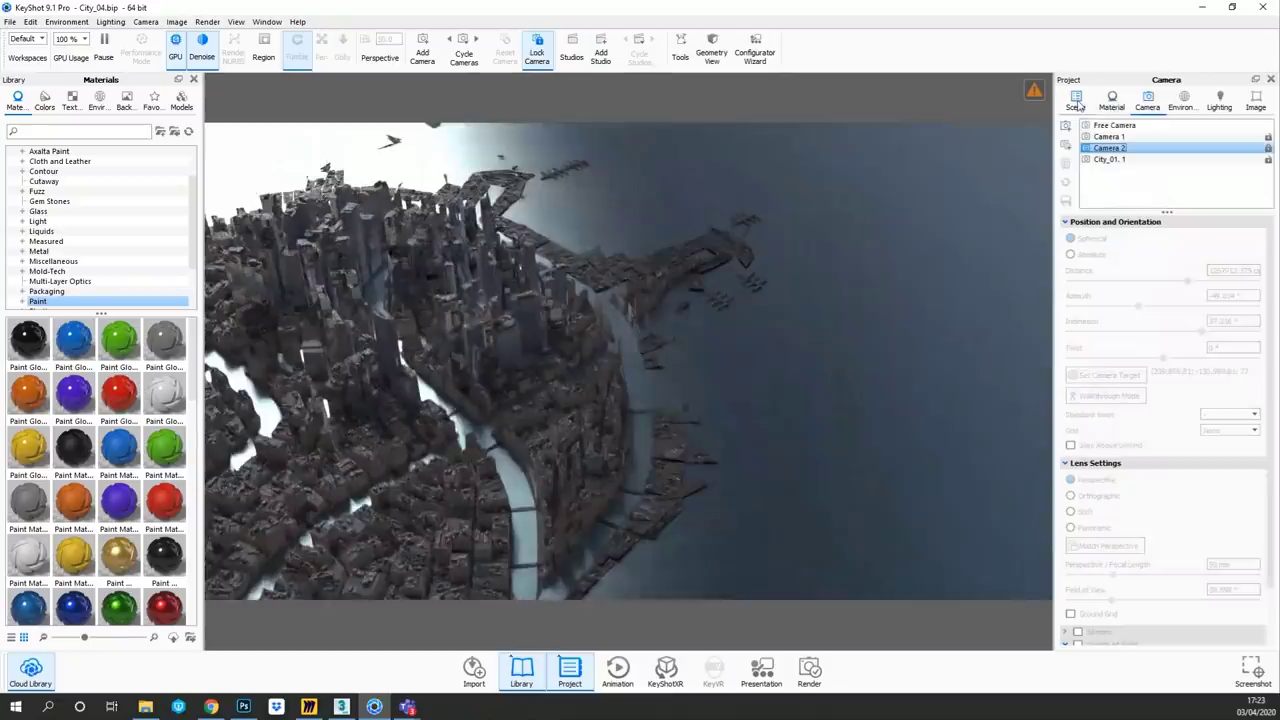
left_click(1076, 101)
left_click(1102, 185)
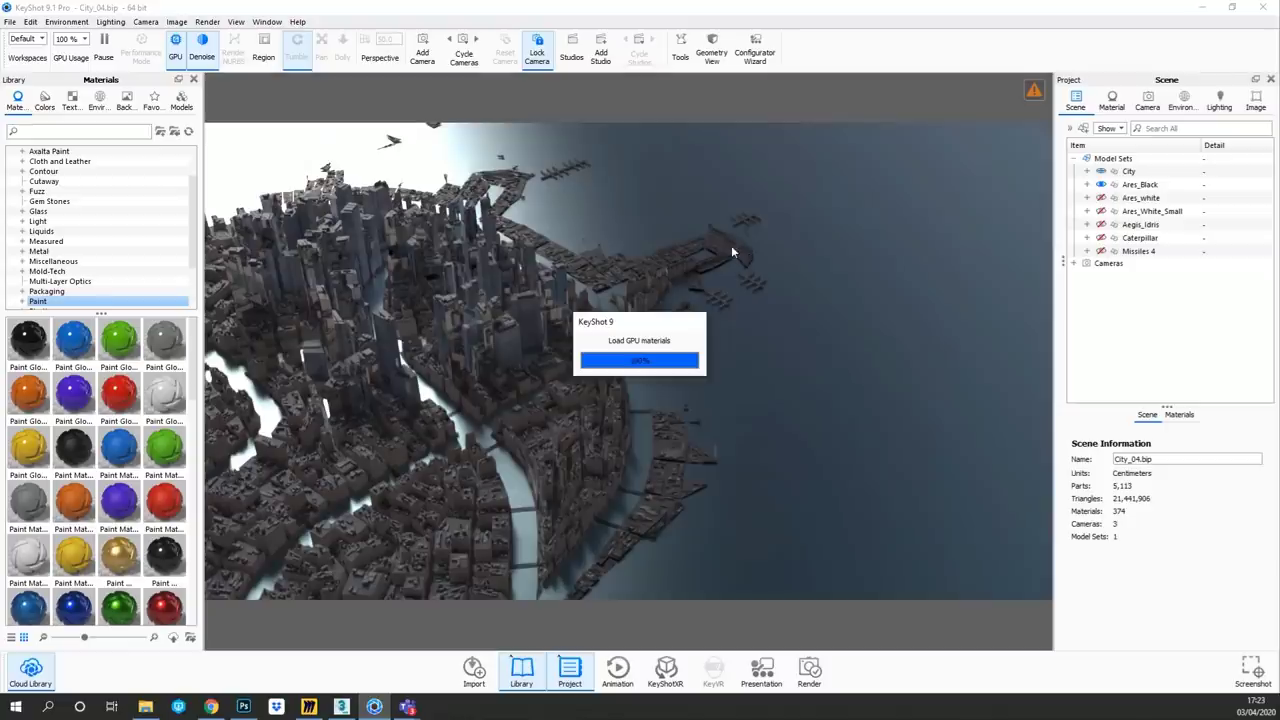
left_click(1101, 197)
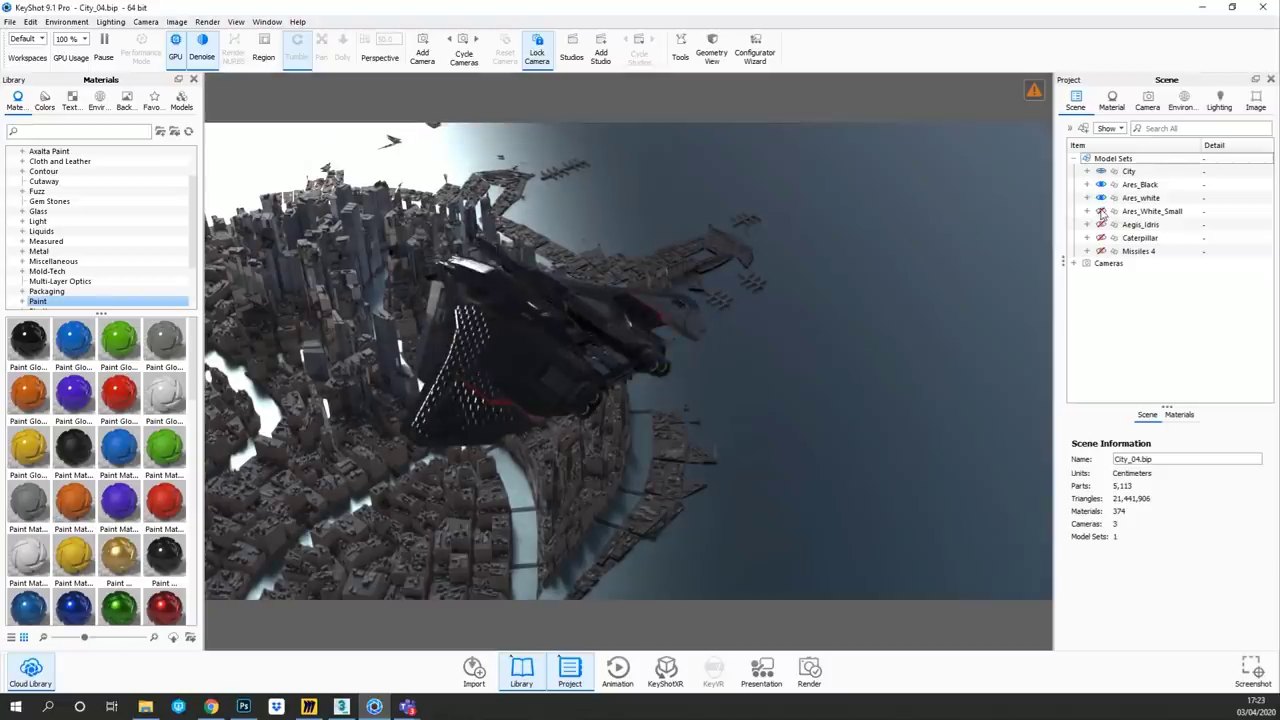
left_click(1101, 211)
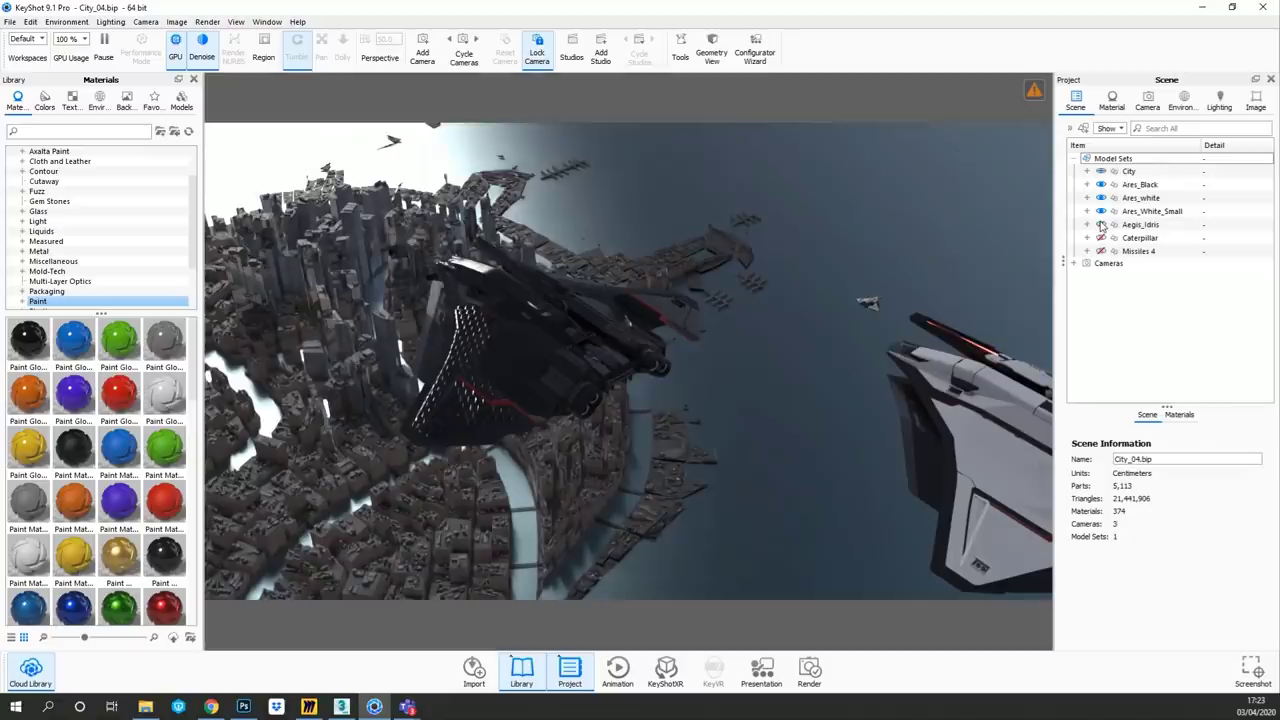
left_click(1101, 224)
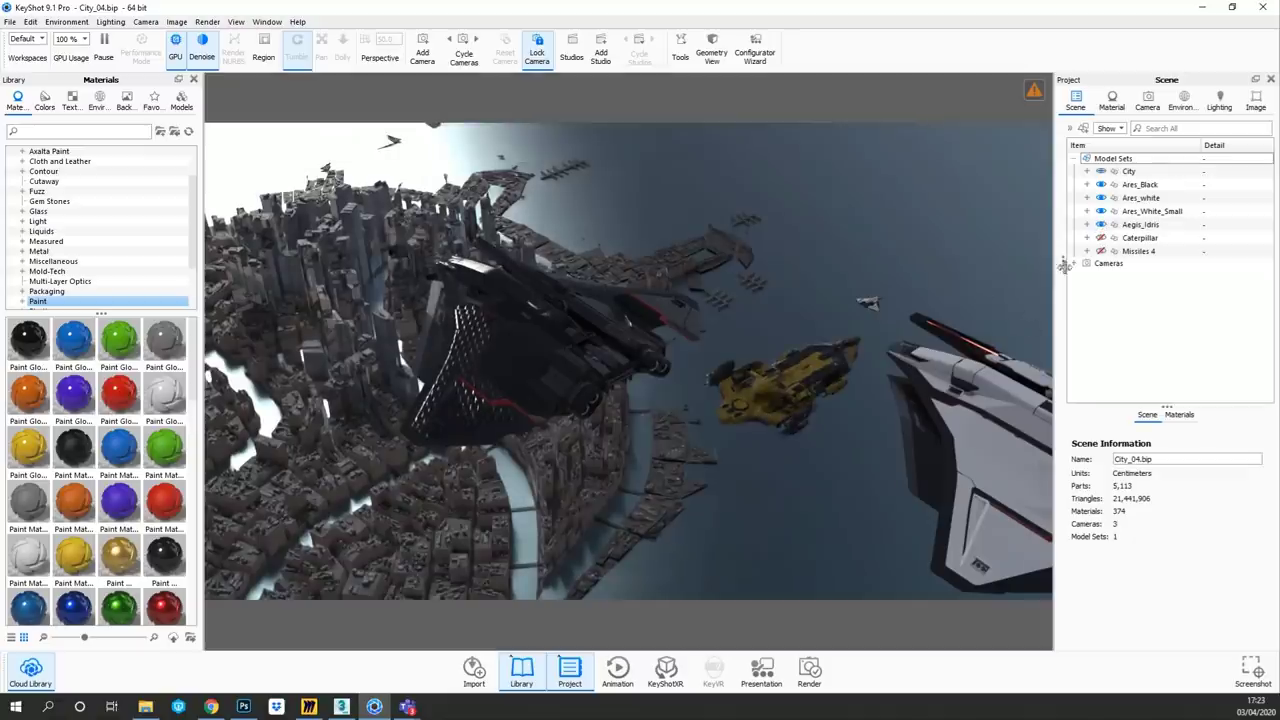
left_click(1101, 238)
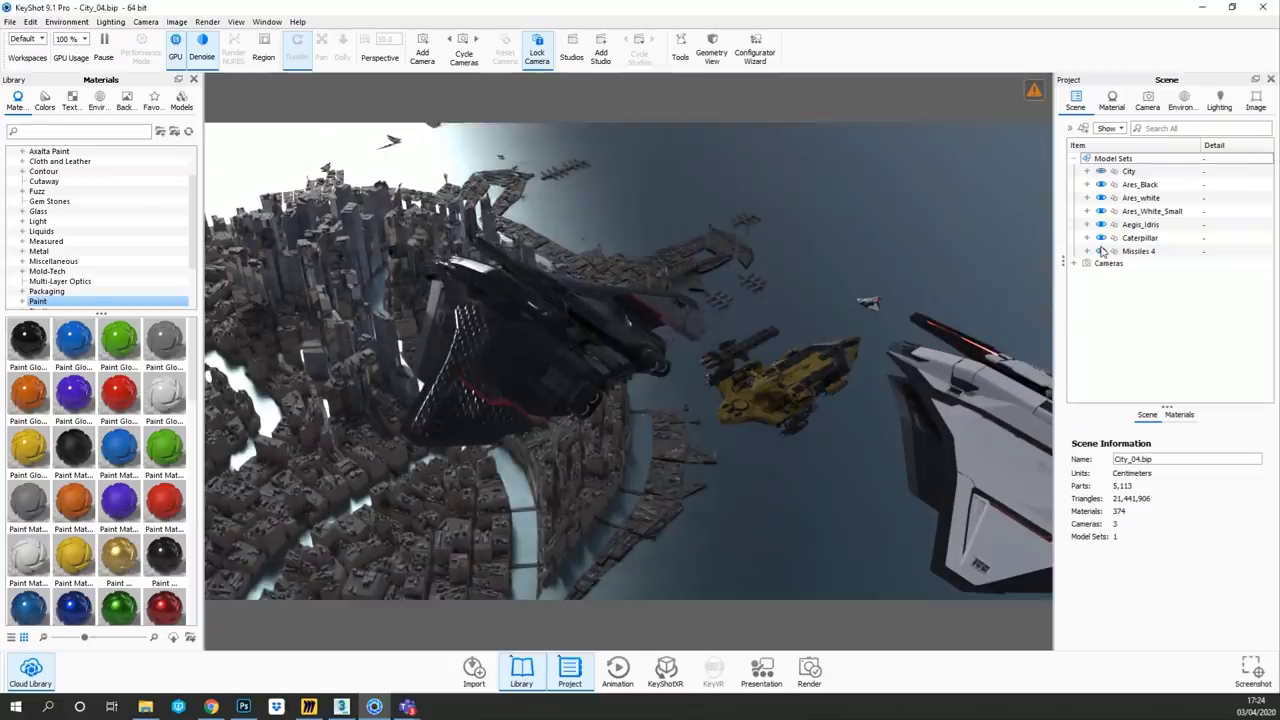
left_click(1101, 251)
left_click(1101, 251)
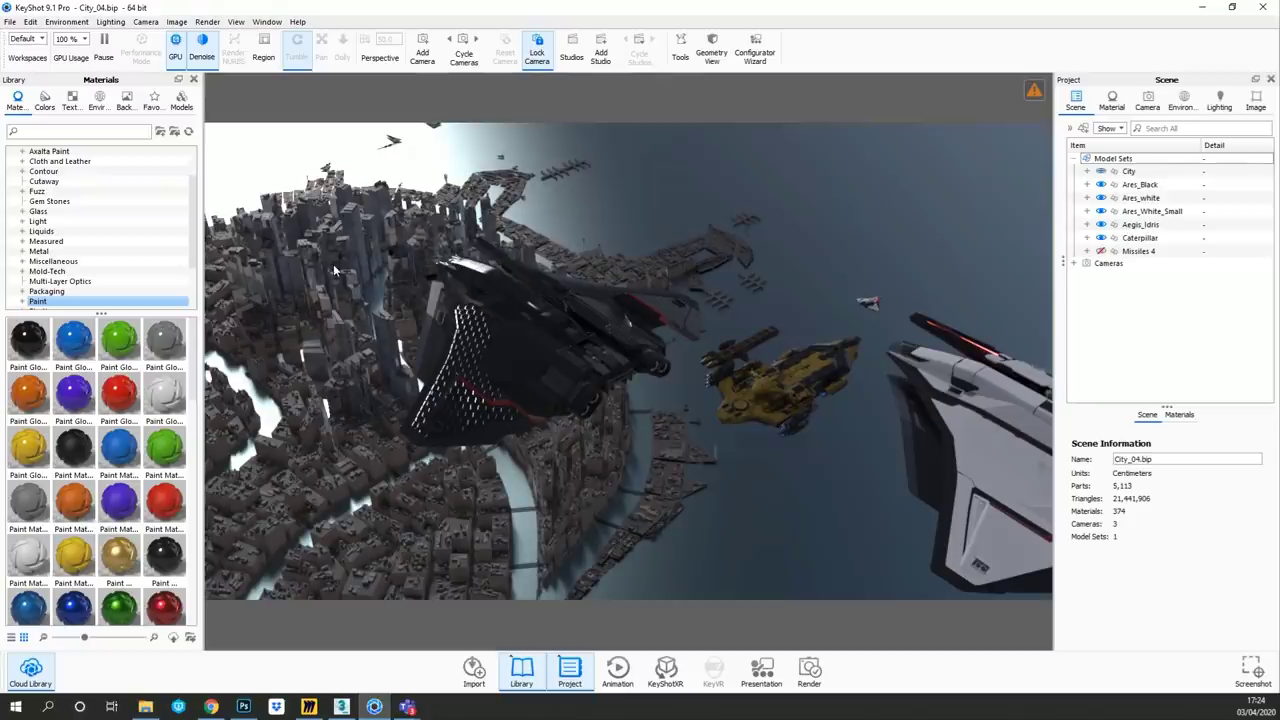
- Switch to City_Friday_PJ01.psd in Photoshop and compare the Cinema 2.39 x 1 framing with the standard 16 x 9 framing
key("alt")
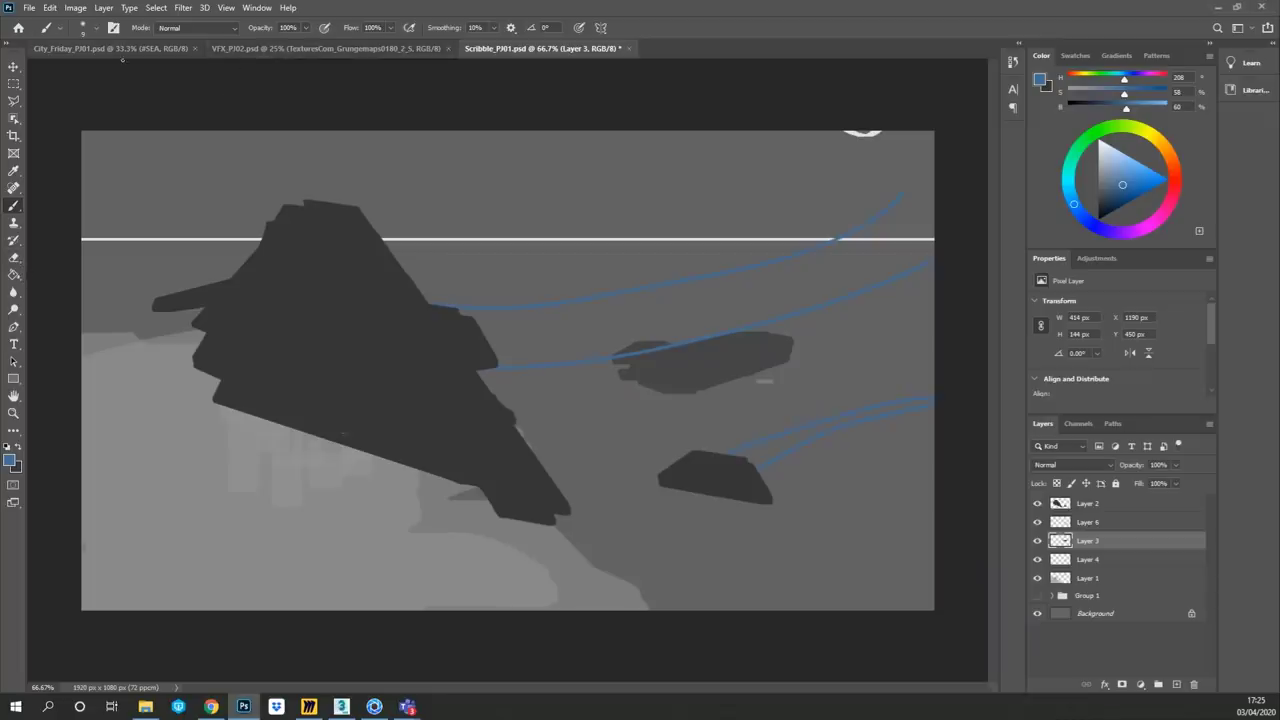
left_click(119, 49)
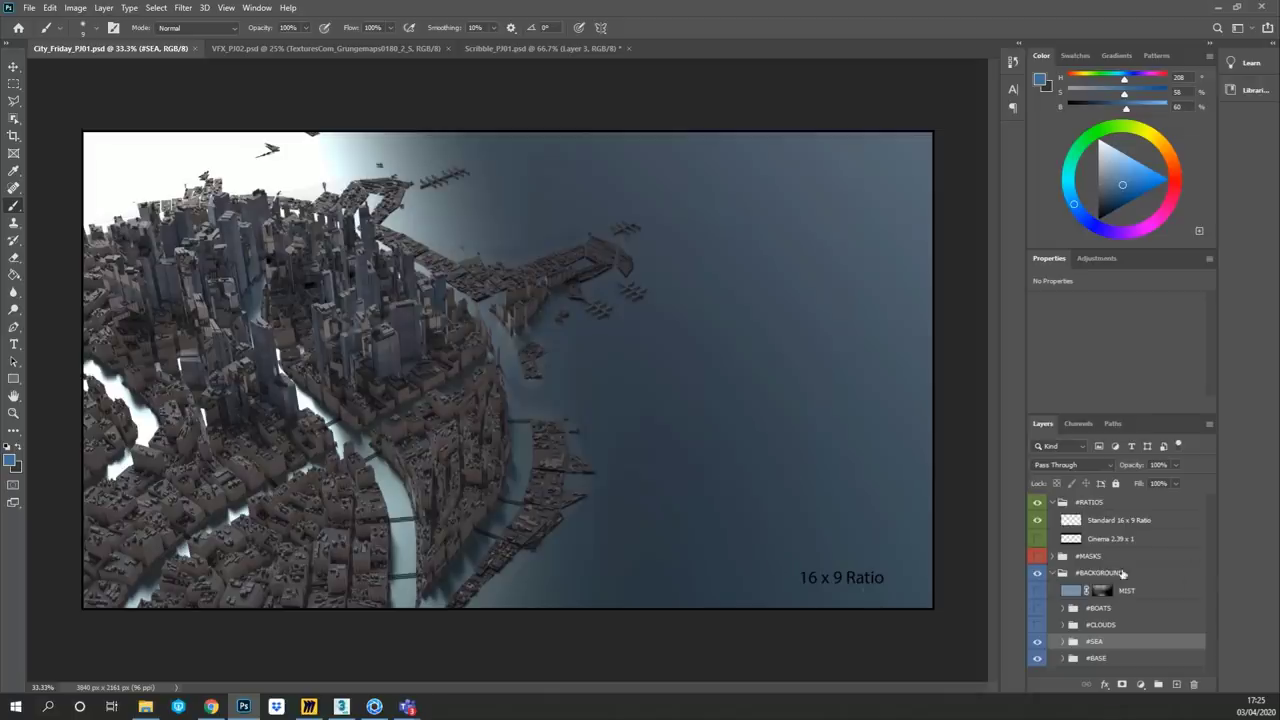
left_click(1037, 541)
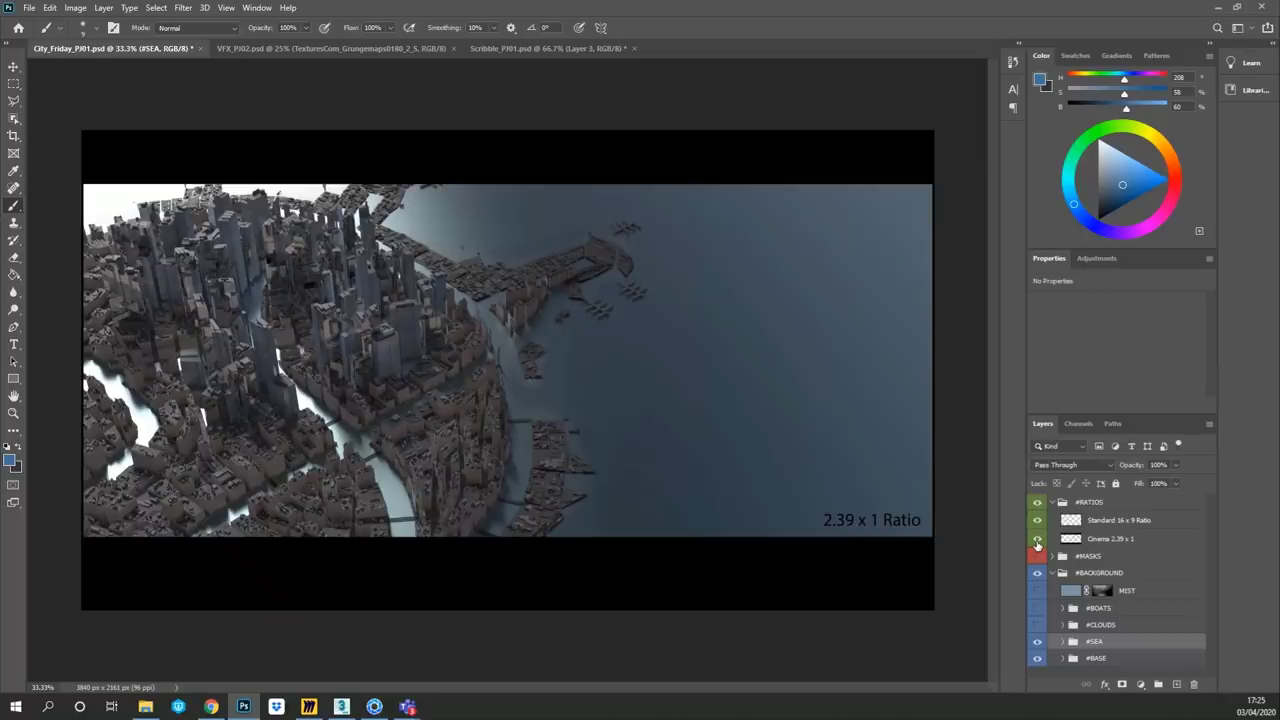
left_click(1037, 539)
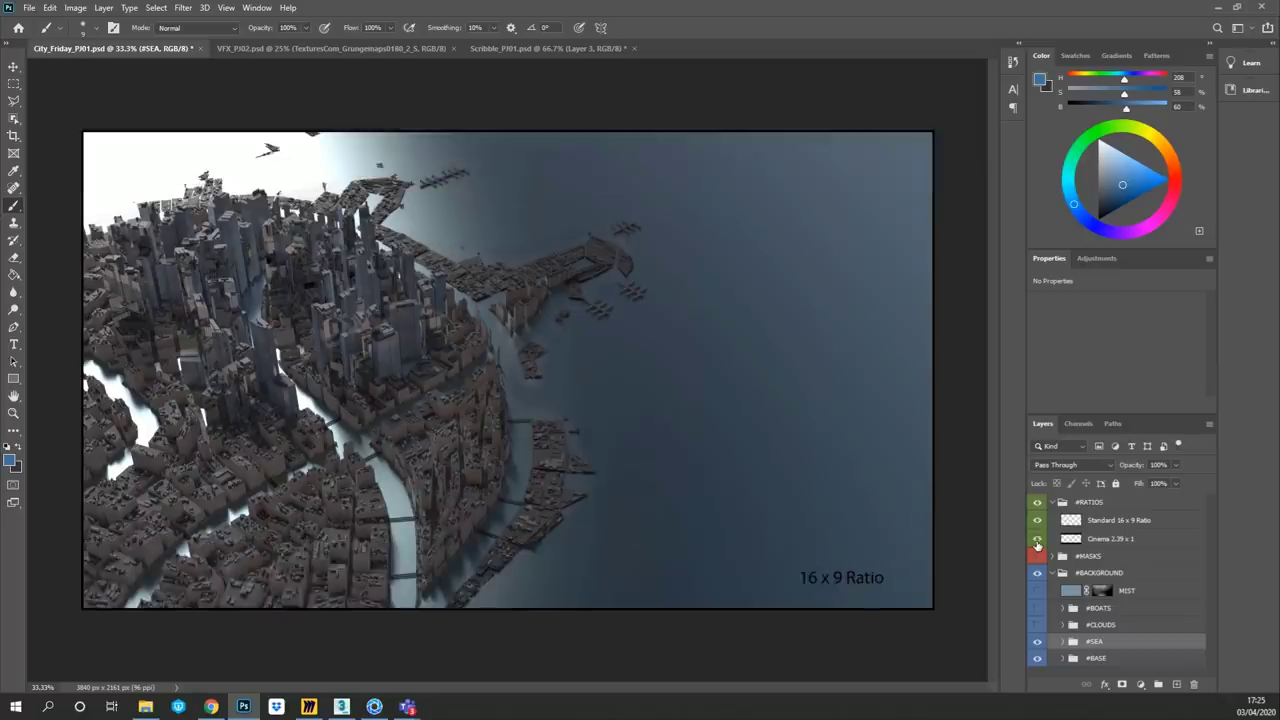
left_click(1037, 539)
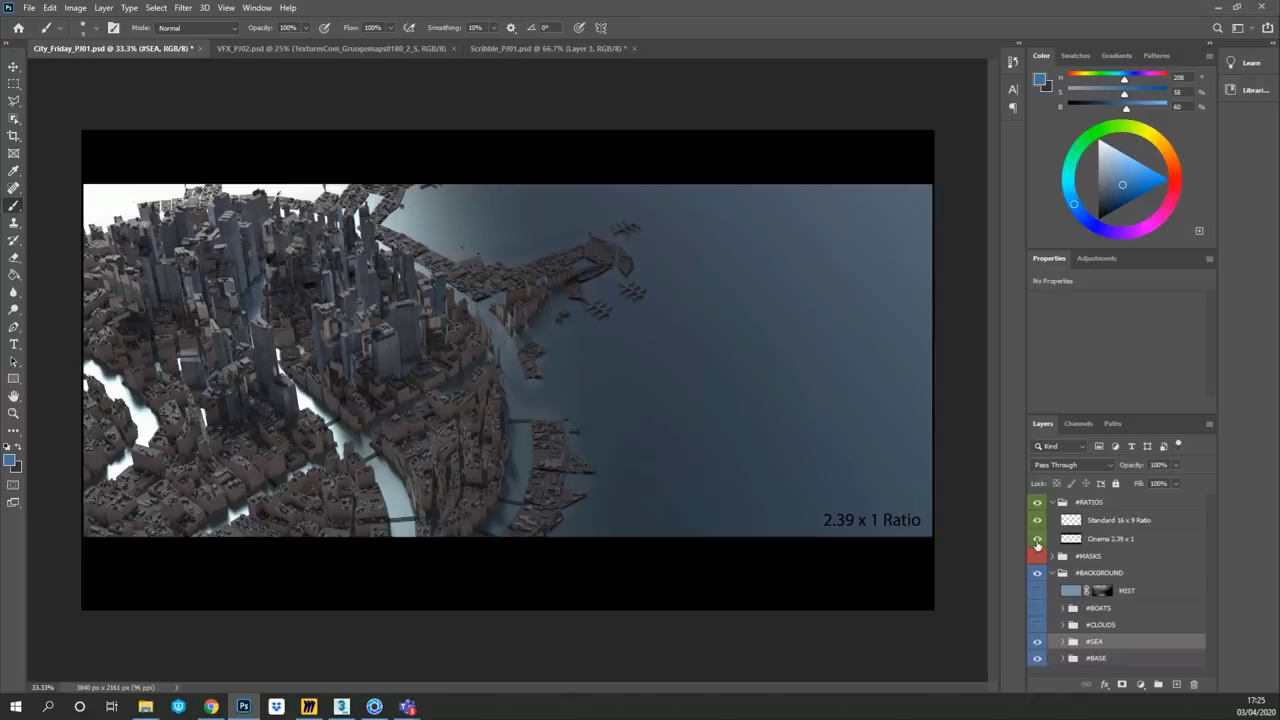
left_click(1037, 539)
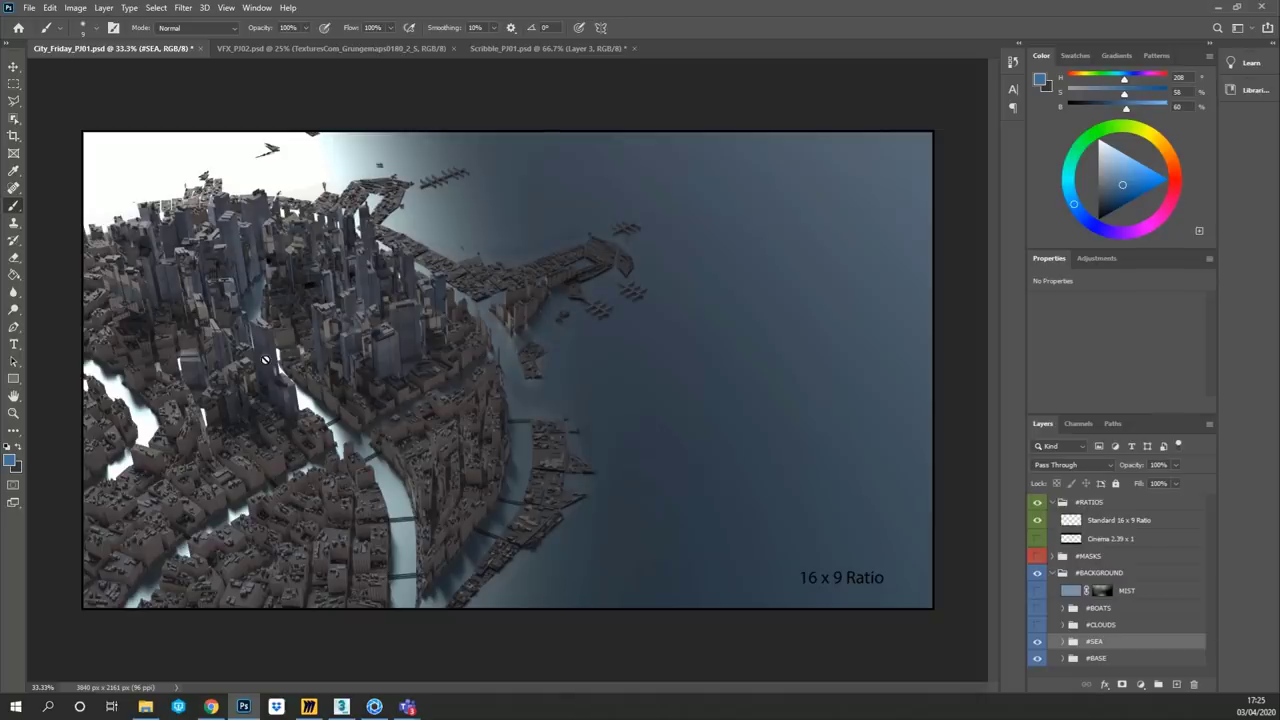
- Examine the painted details of the city blocks, canals and coastline up close, returning to the whole image
key("z")
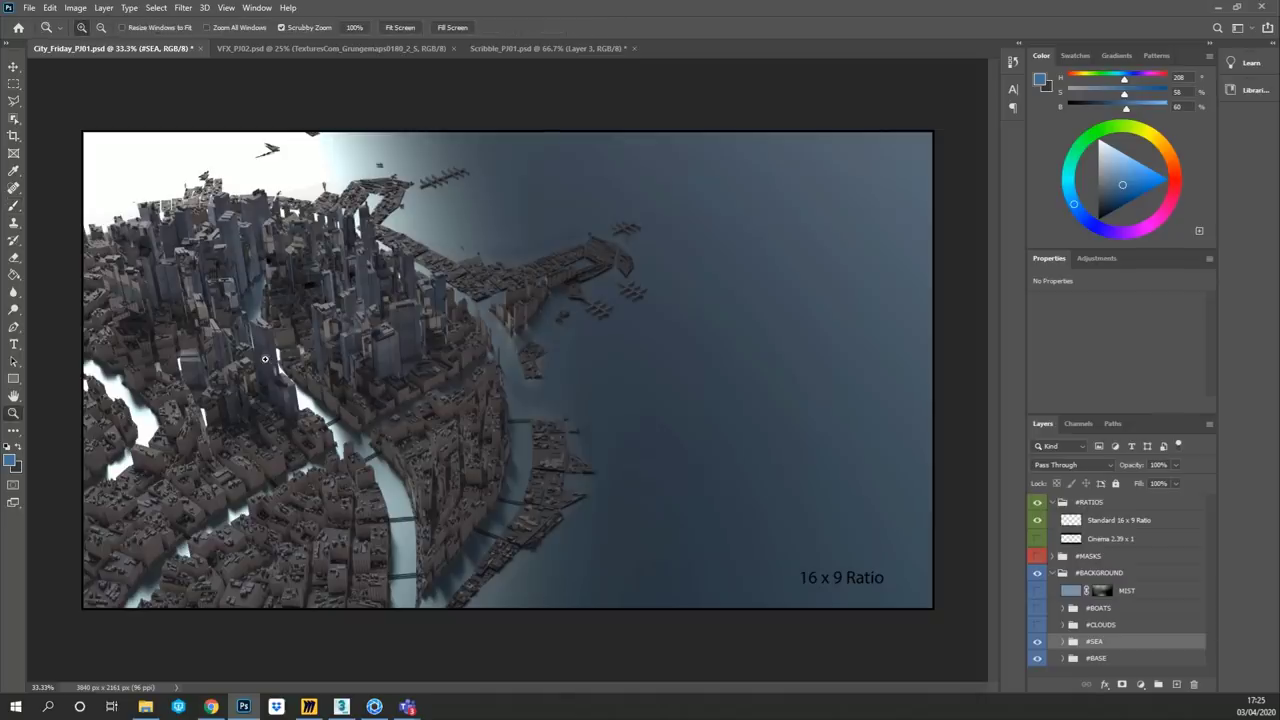
left_click(421, 350)
left_click(421, 350)
left_click(486, 373)
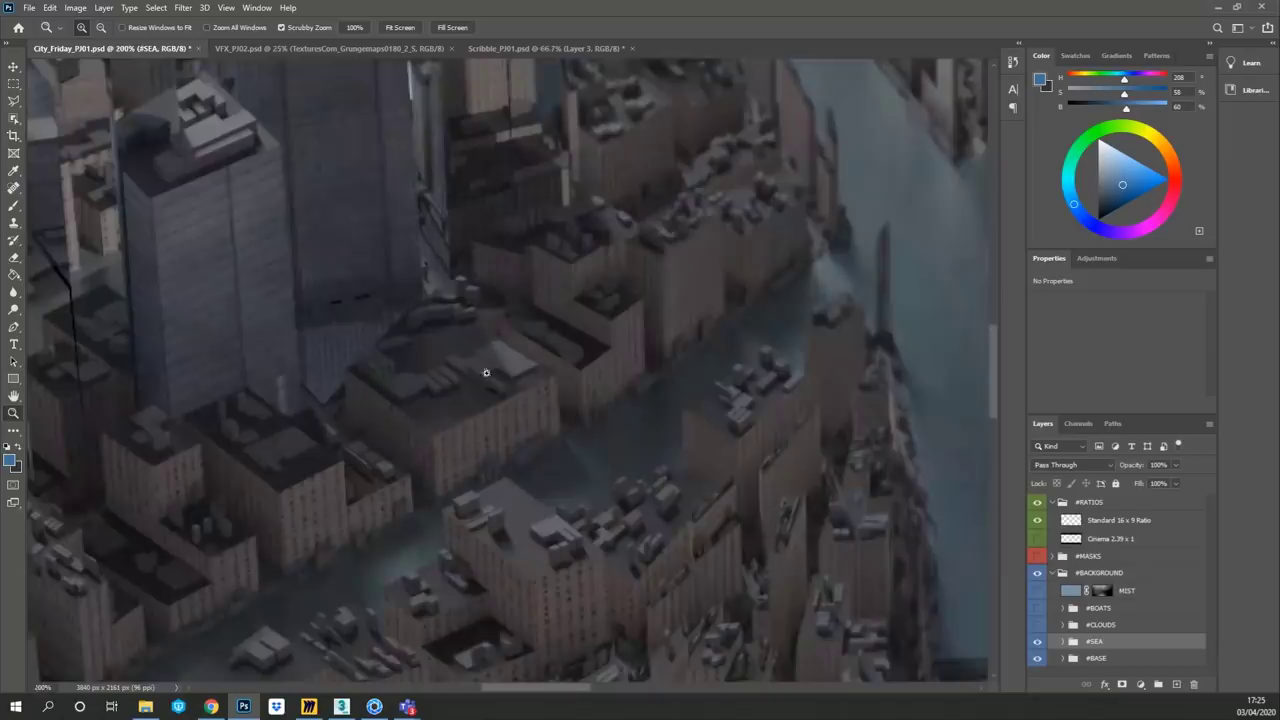
left_click(614, 318, "alt")
left_click_drag(823, 369, 561, 334)
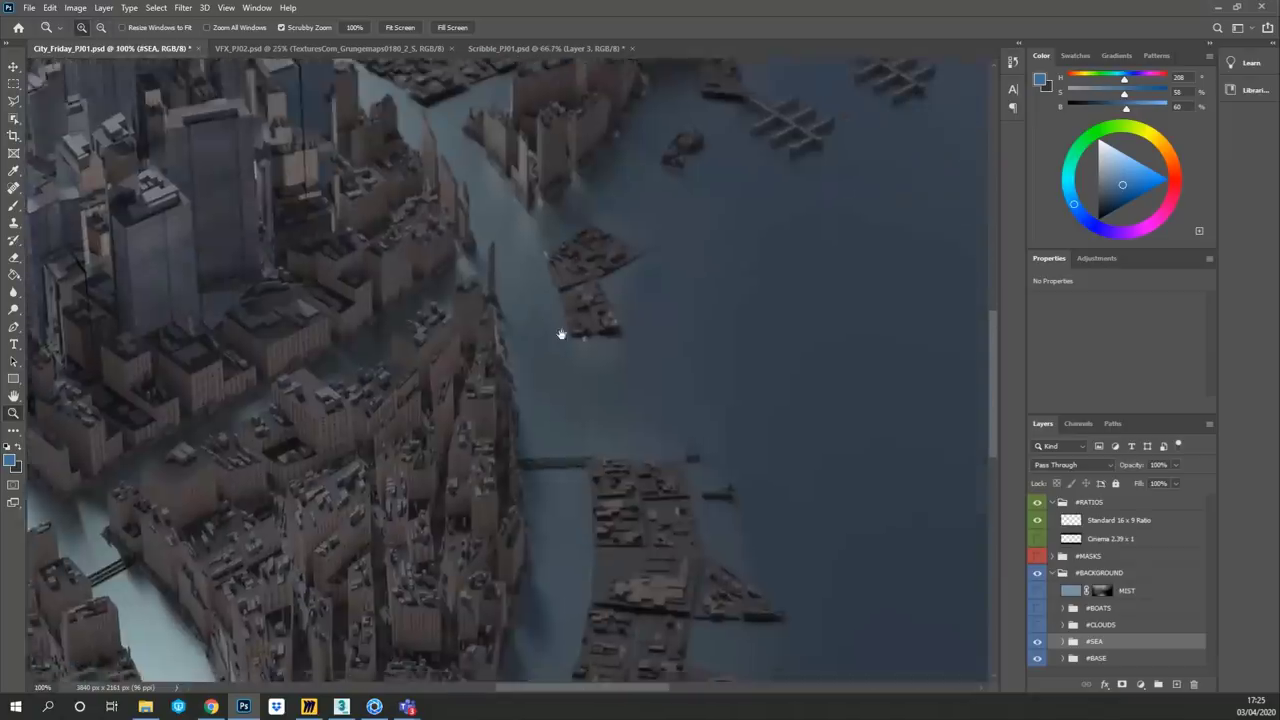
left_click(620, 310, "alt")
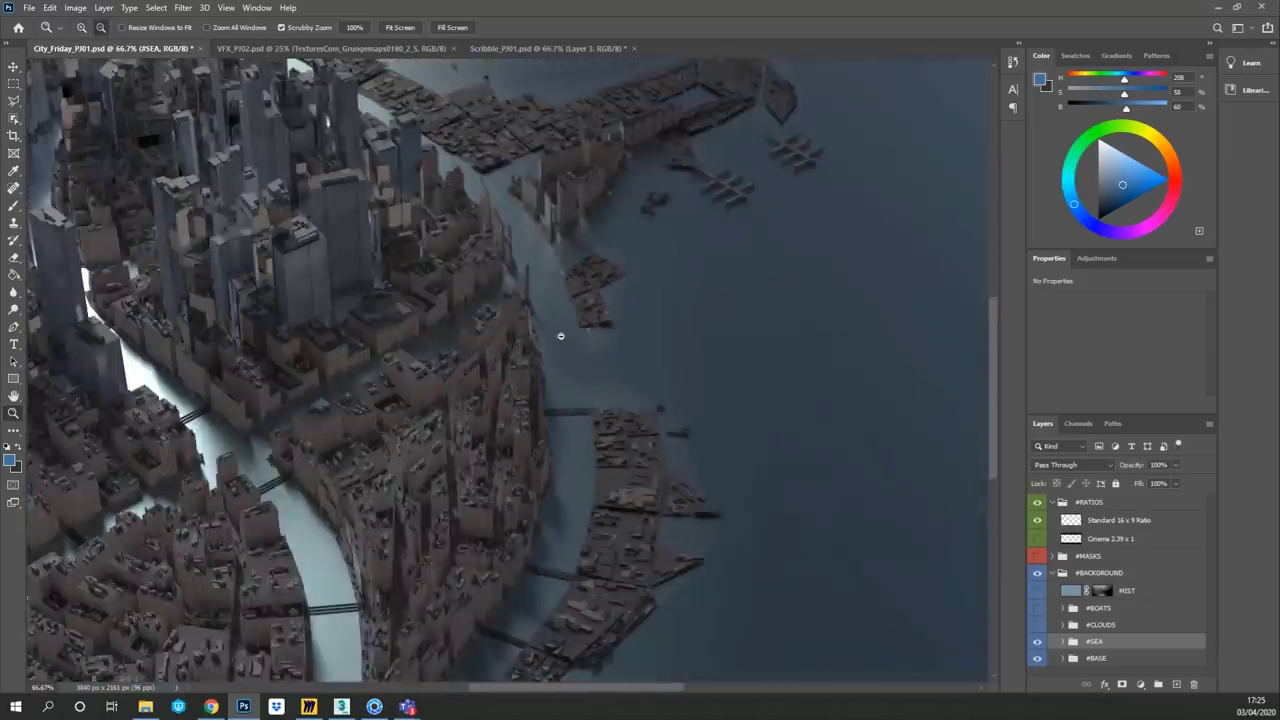
left_click(561, 336, "alt")
left_click(561, 336, "alt")
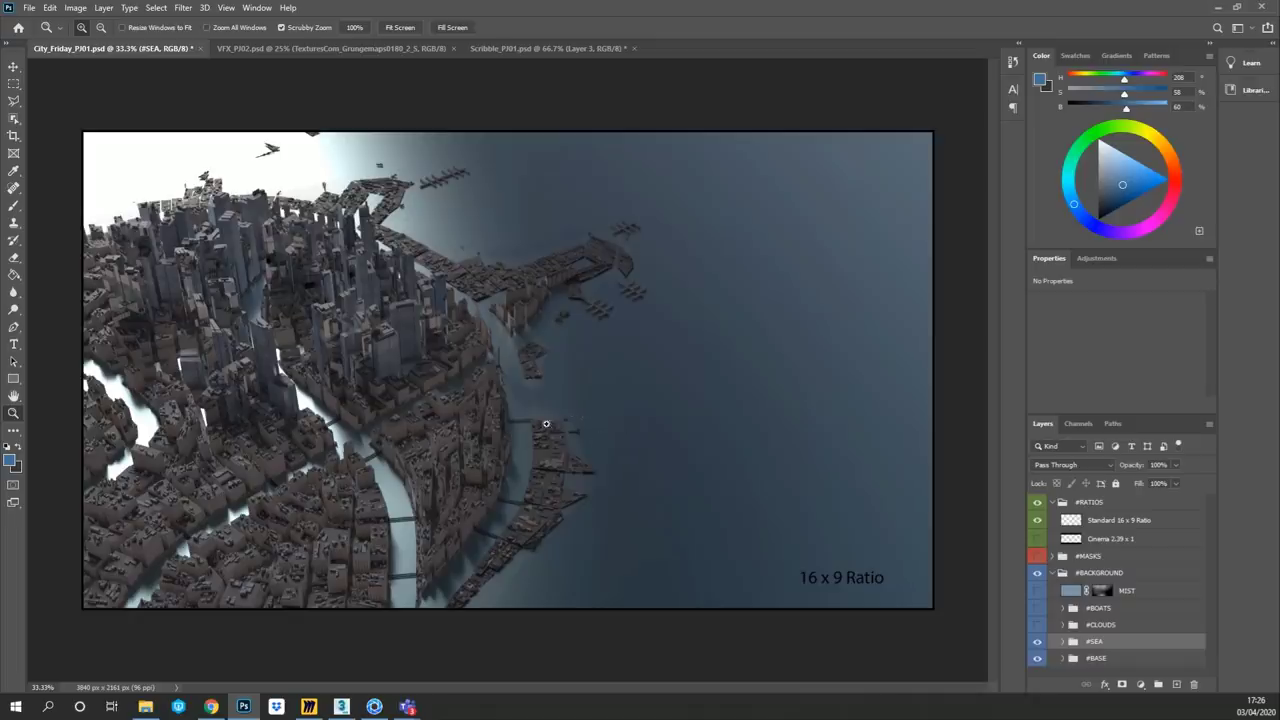
- Look over the whole effects sheet in VFX_PJ02.psd and return to City_Friday_PJ01.psd
left_click(316, 53)
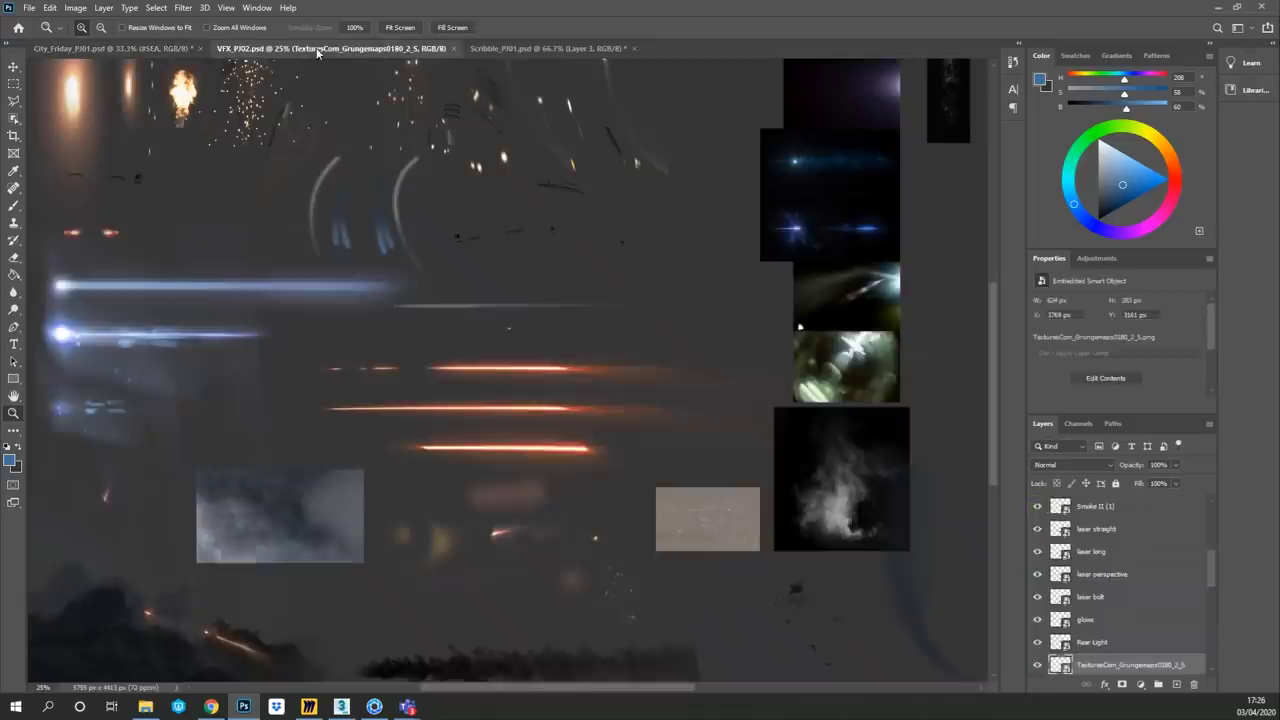
left_click(448, 257, "alt")
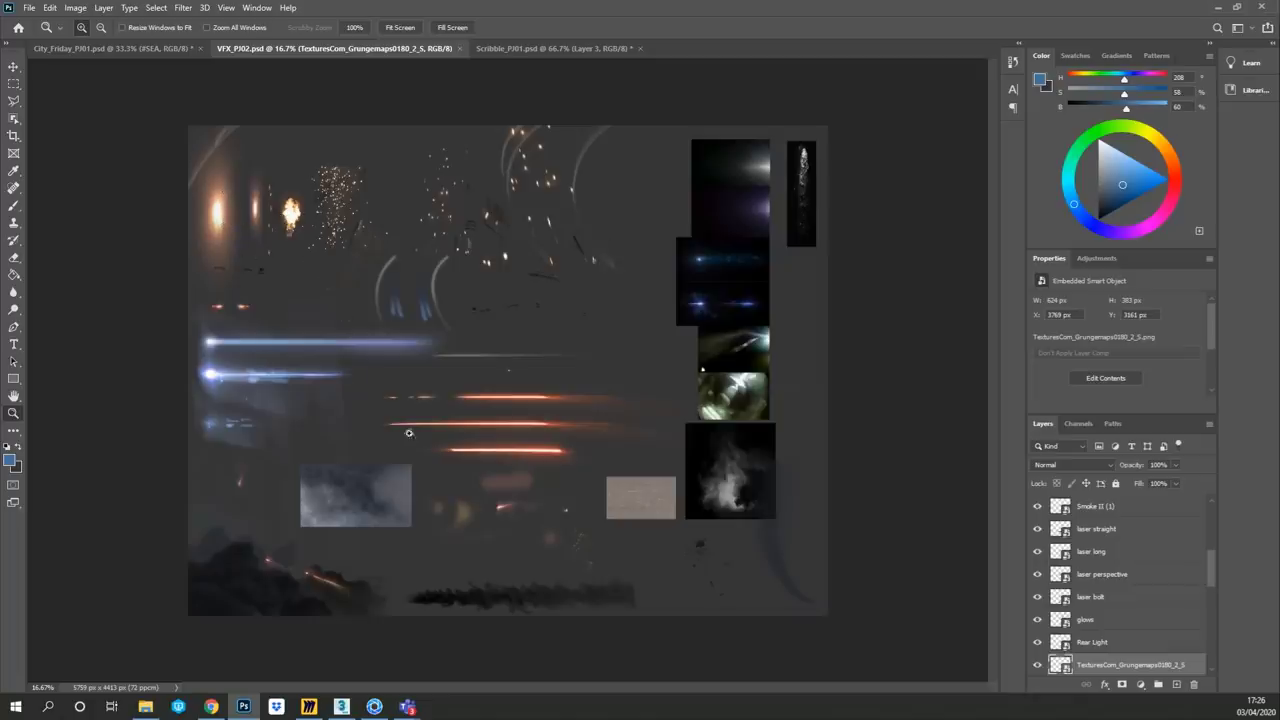
left_click(148, 52)
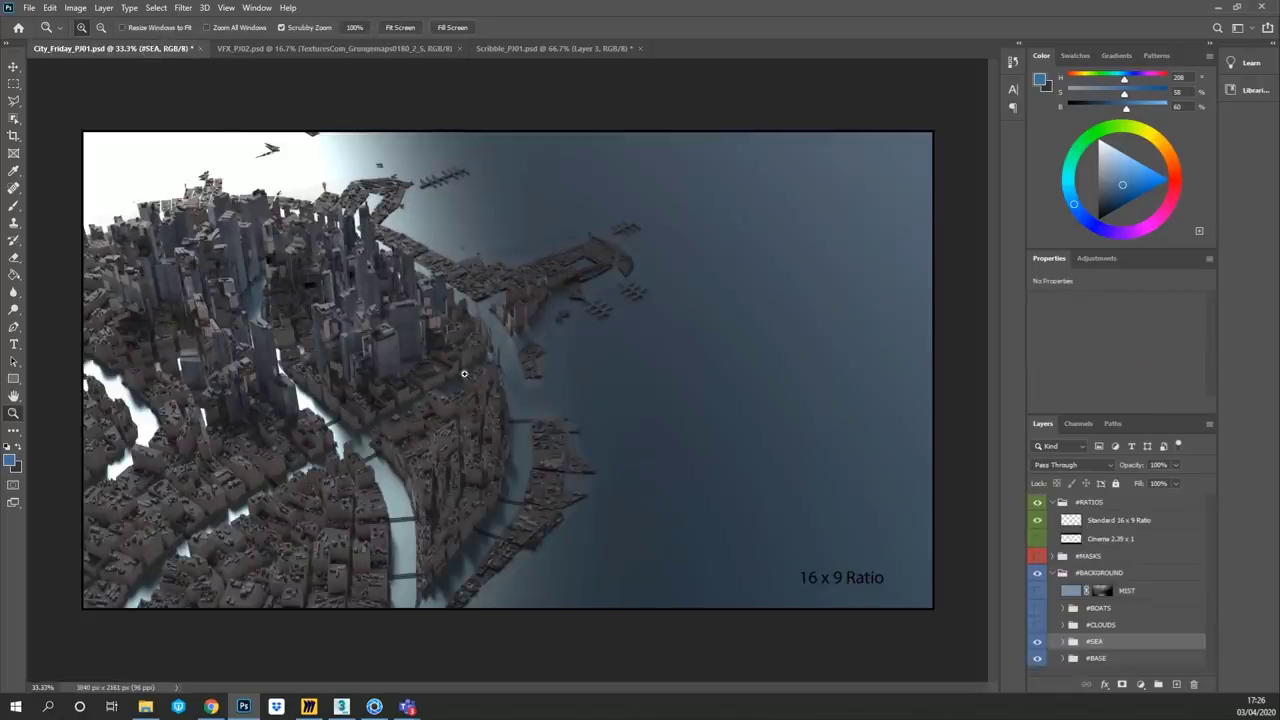
- Show and expand the #CLOUDS group, leaving only its clouds layer visible
left_click(1038, 625)
left_click(1066, 629)
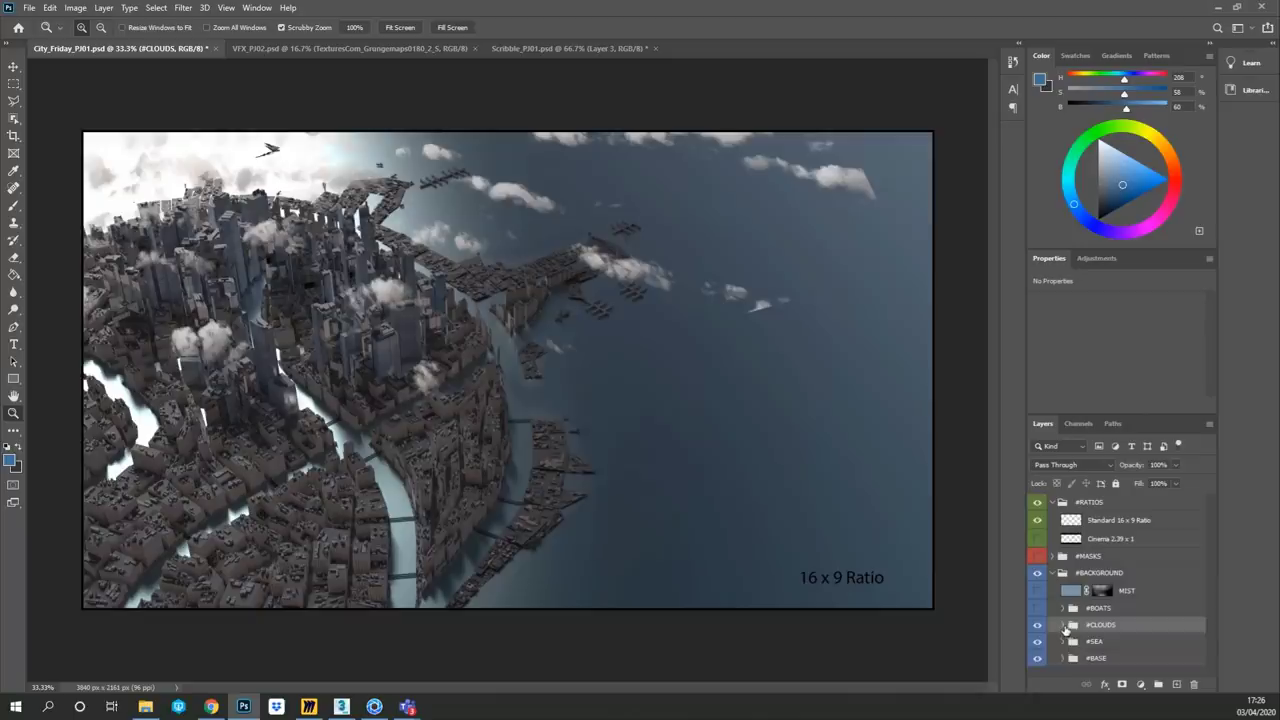
left_click(1064, 625)
left_click(1039, 577)
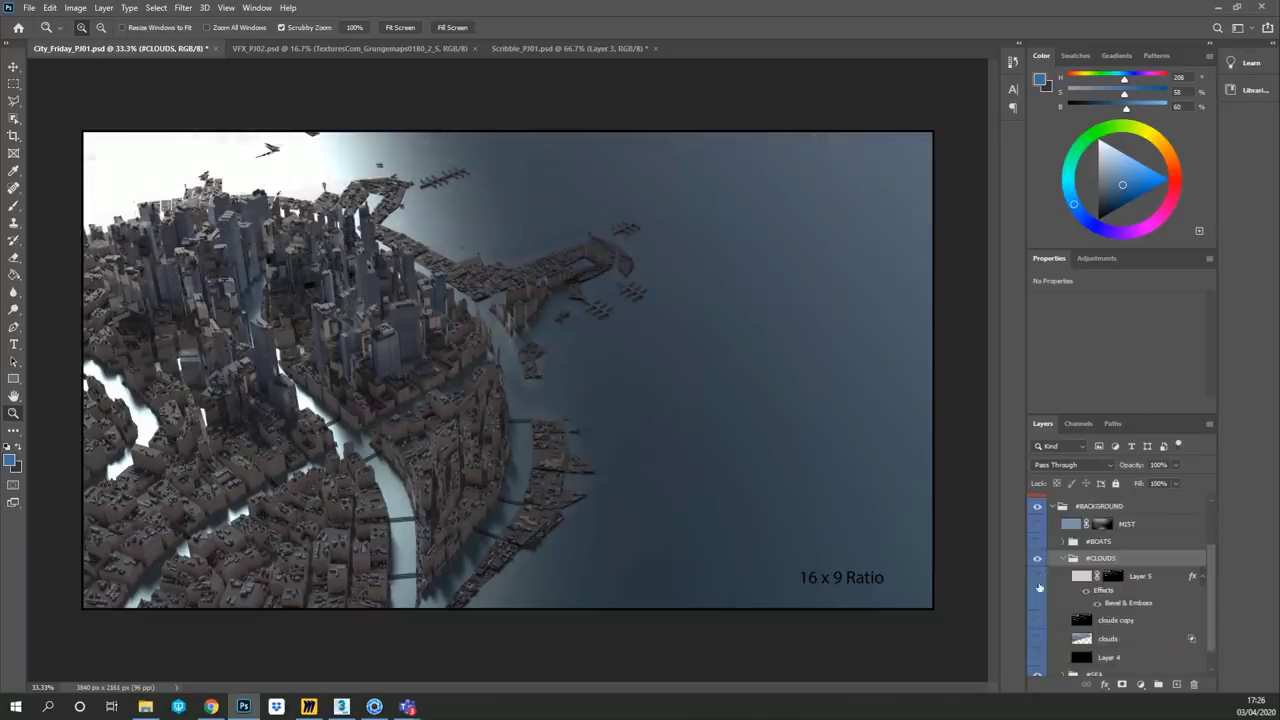
left_click(1037, 640)
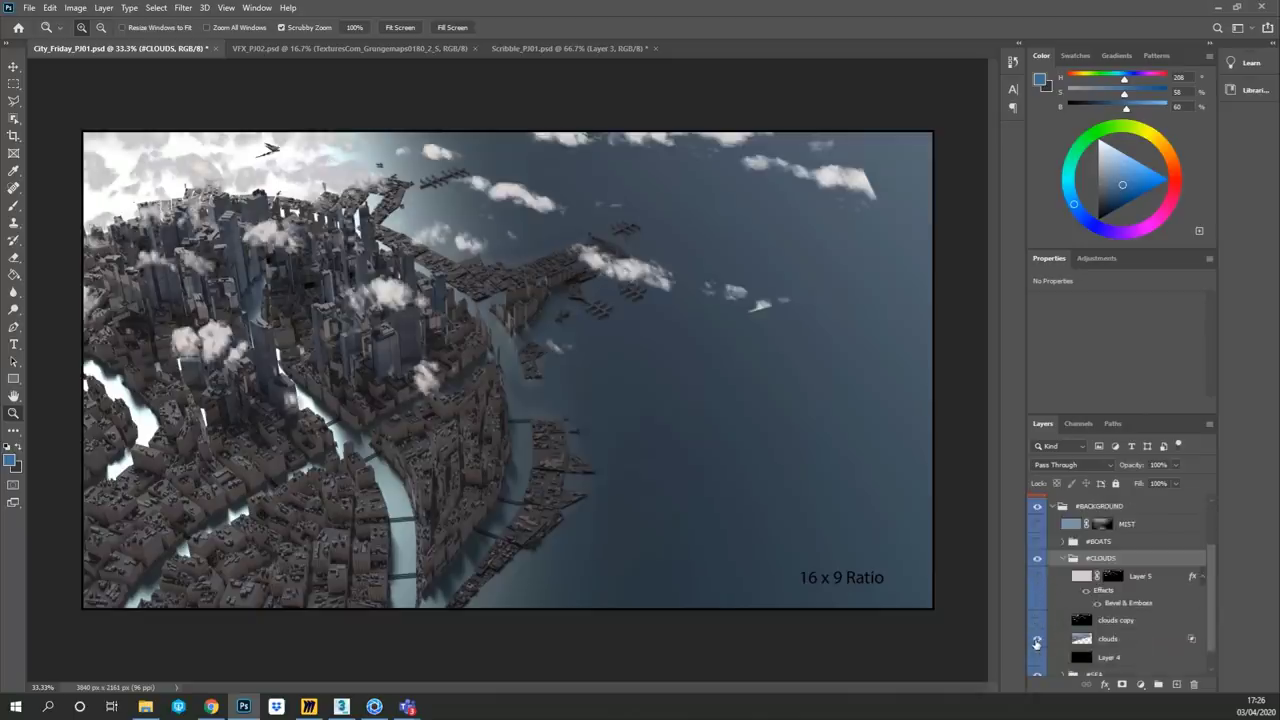
- Blend the clouds layer over the city with Blend If on Gray, setting This Layer's dark sliders to 116 / 179
left_click(1138, 640)
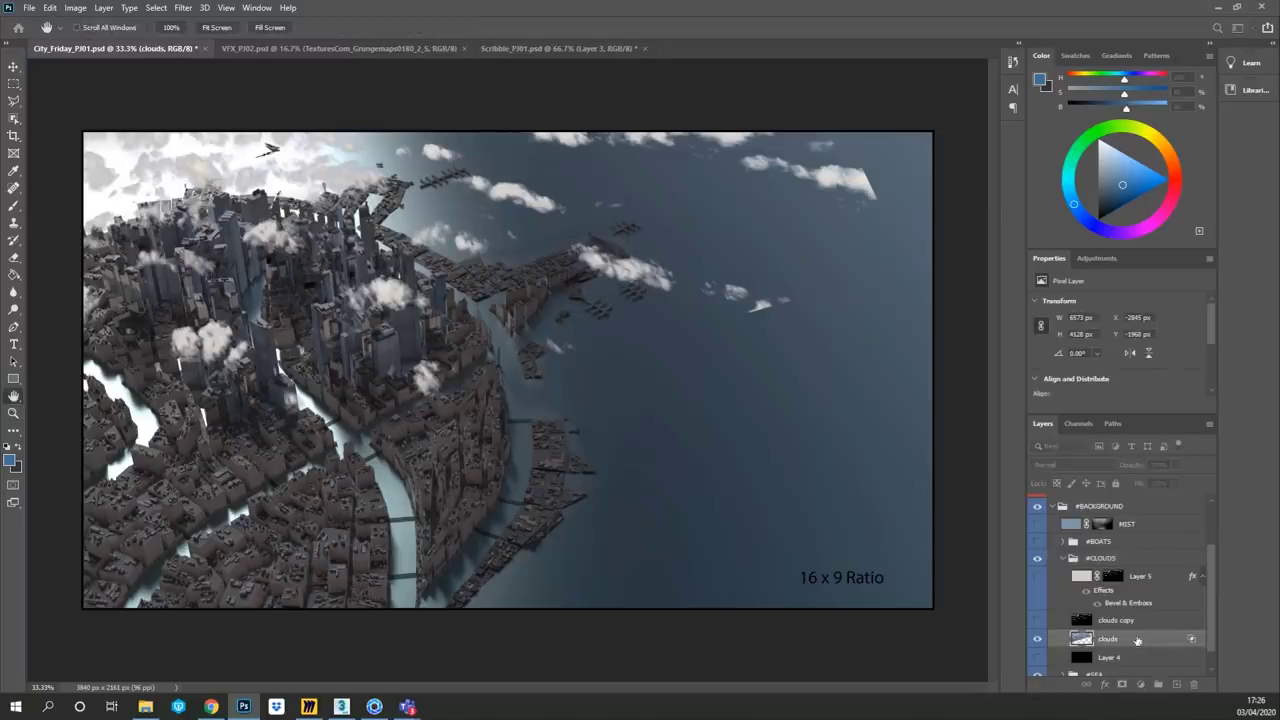
left_click_drag(519, 371, 592, 332)
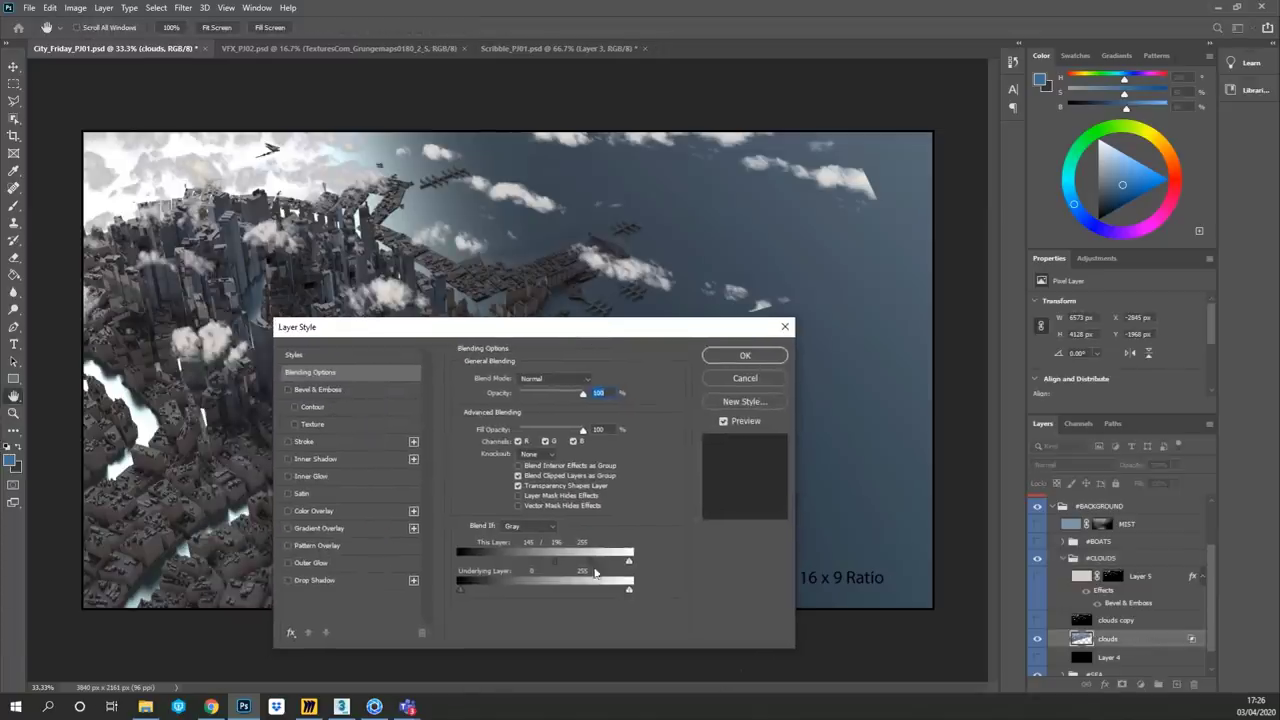
left_click_drag(555, 561, 476, 567)
left_click_drag(548, 333, 645, 382)
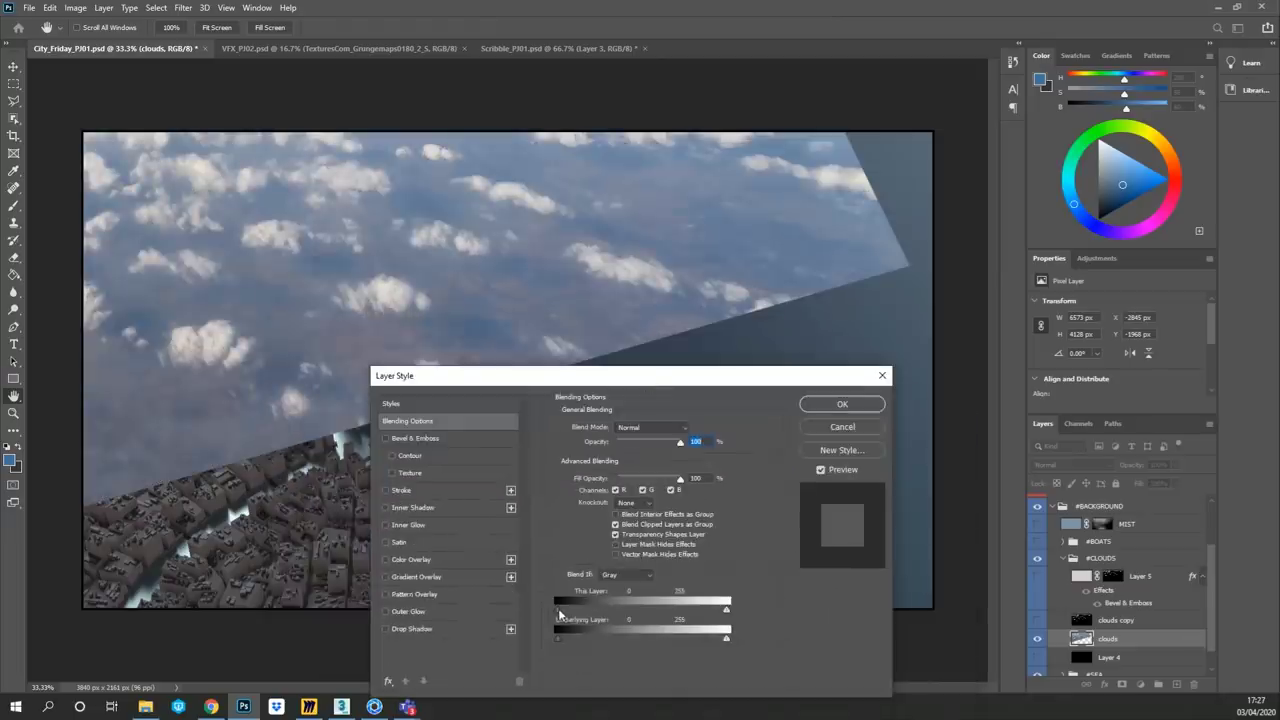
left_click_drag(558, 608, 667, 614)
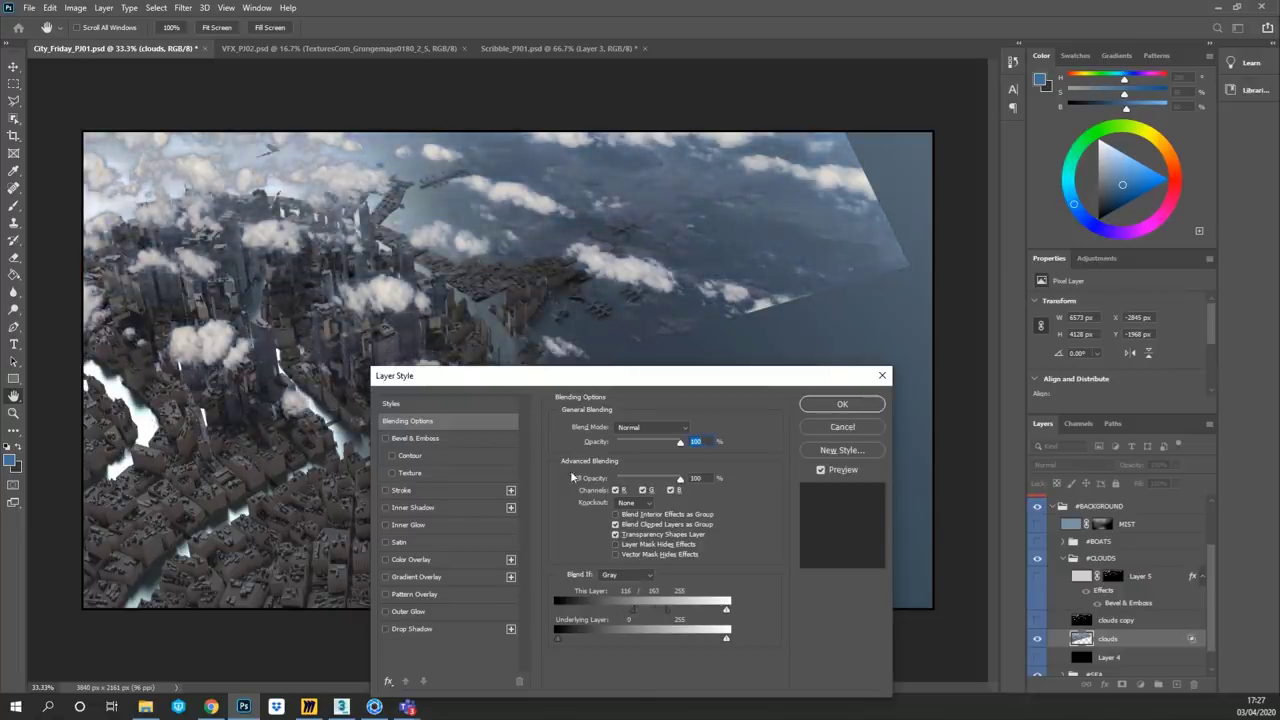
left_click_drag(666, 608, 680, 608, "alt")
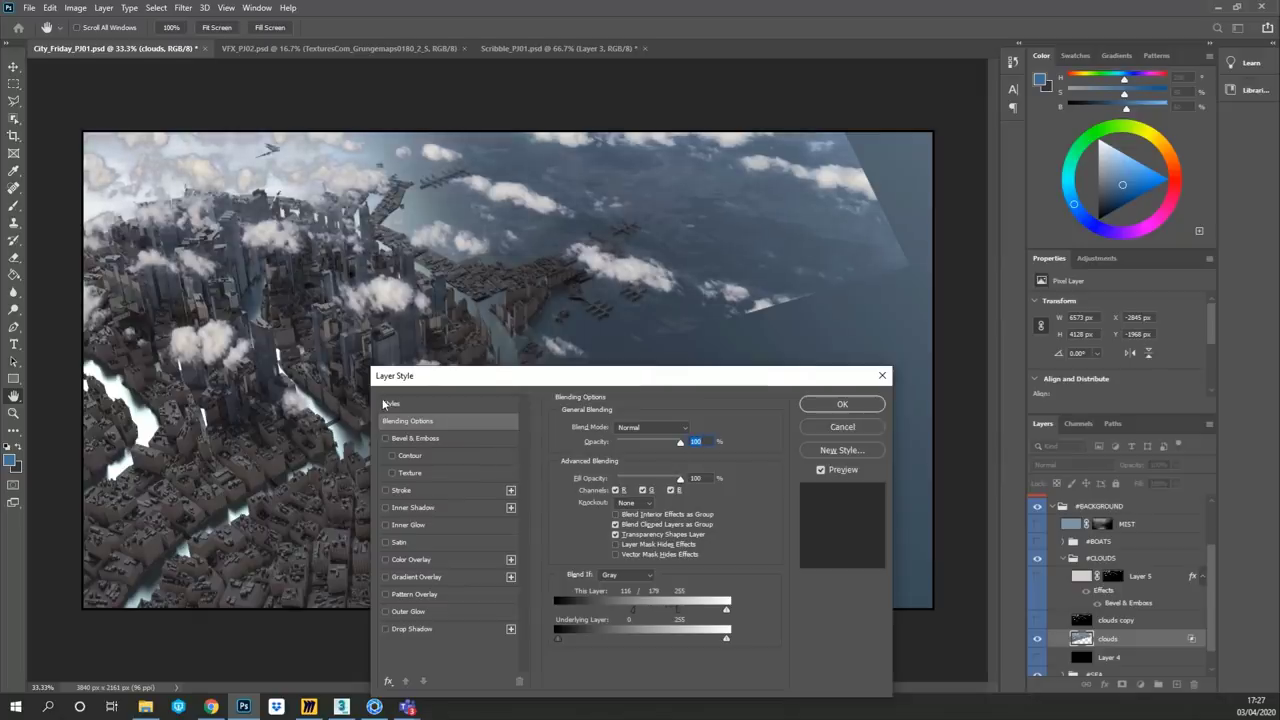
left_click(816, 406)
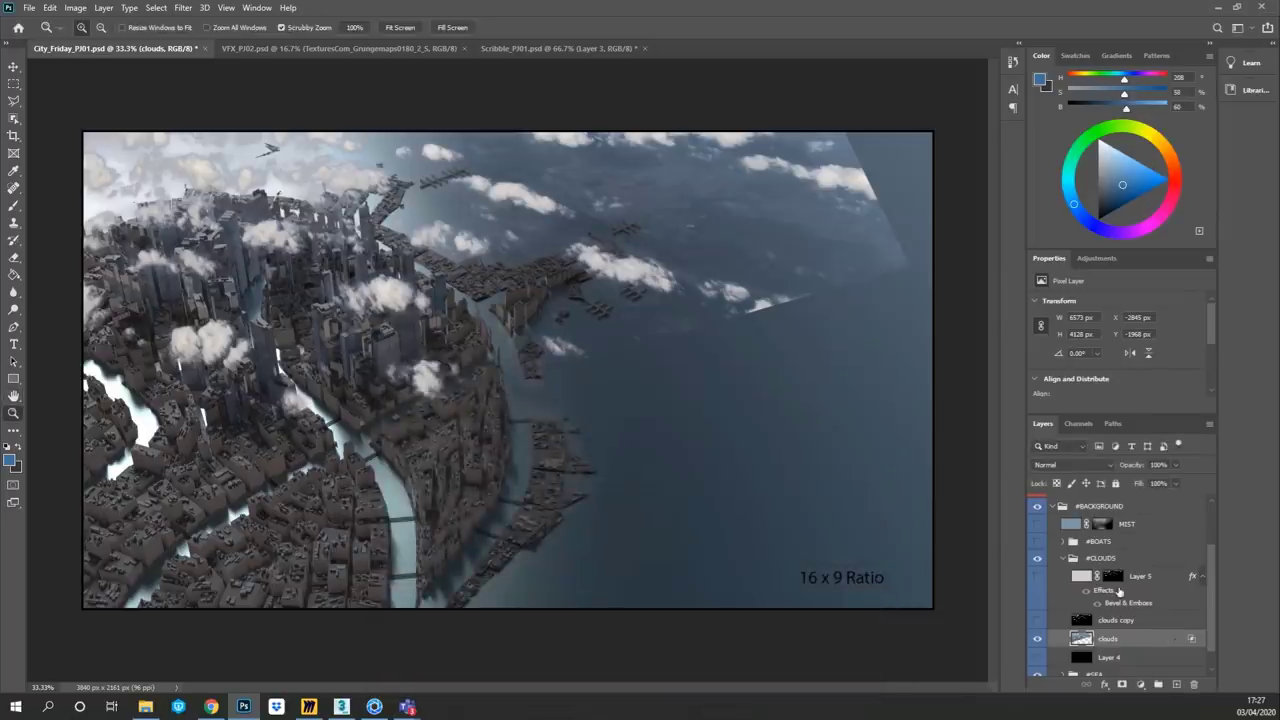
- Hide the clouds layer and show the masked Layer 5 in the #CLOUDS group
left_click(1038, 641)
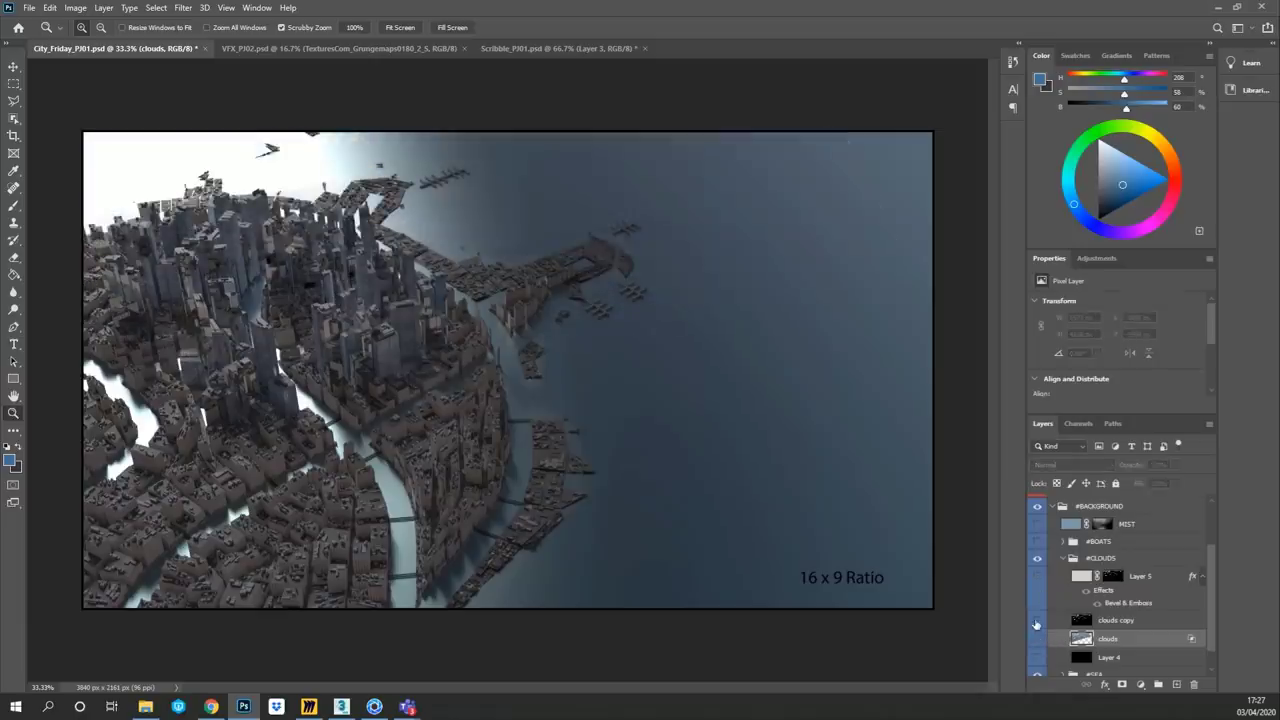
left_click(1038, 624)
left_click(1038, 624)
left_click(1038, 575)
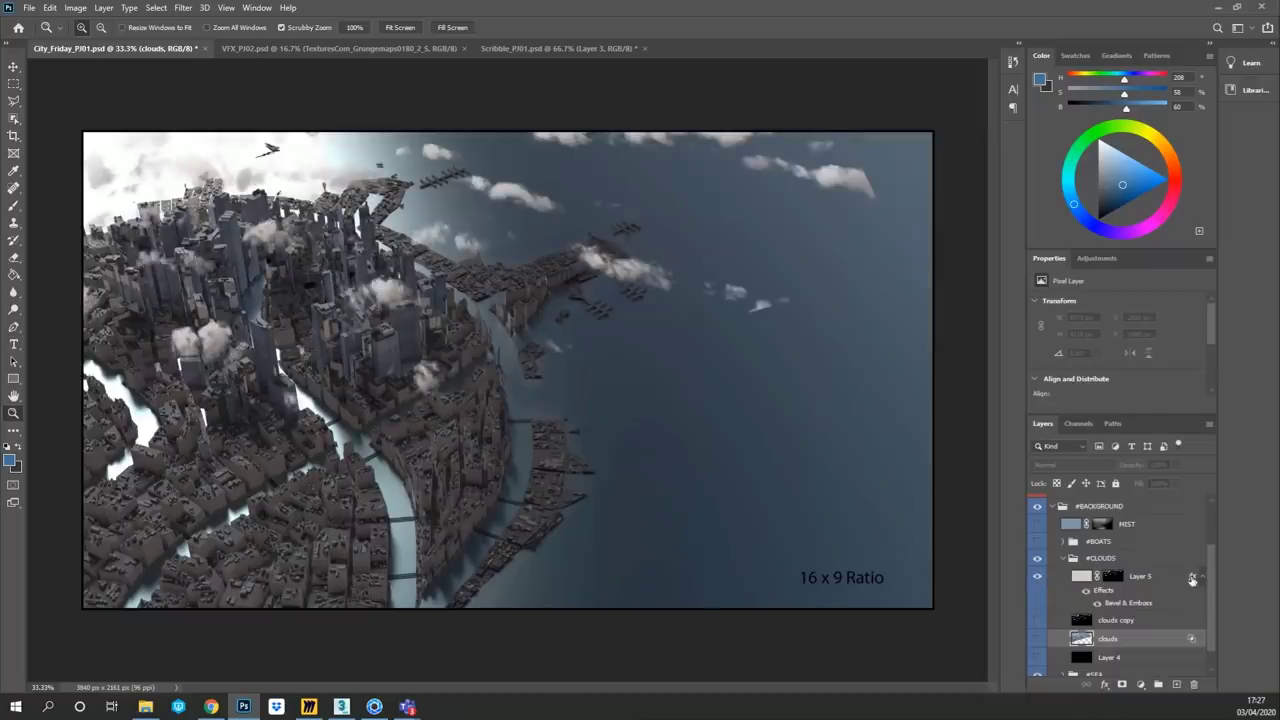
- Try painting over the city on Layer 5's pixels with an enlarged brush and undo the strokes
left_click(1081, 576)
left_click(13, 205)
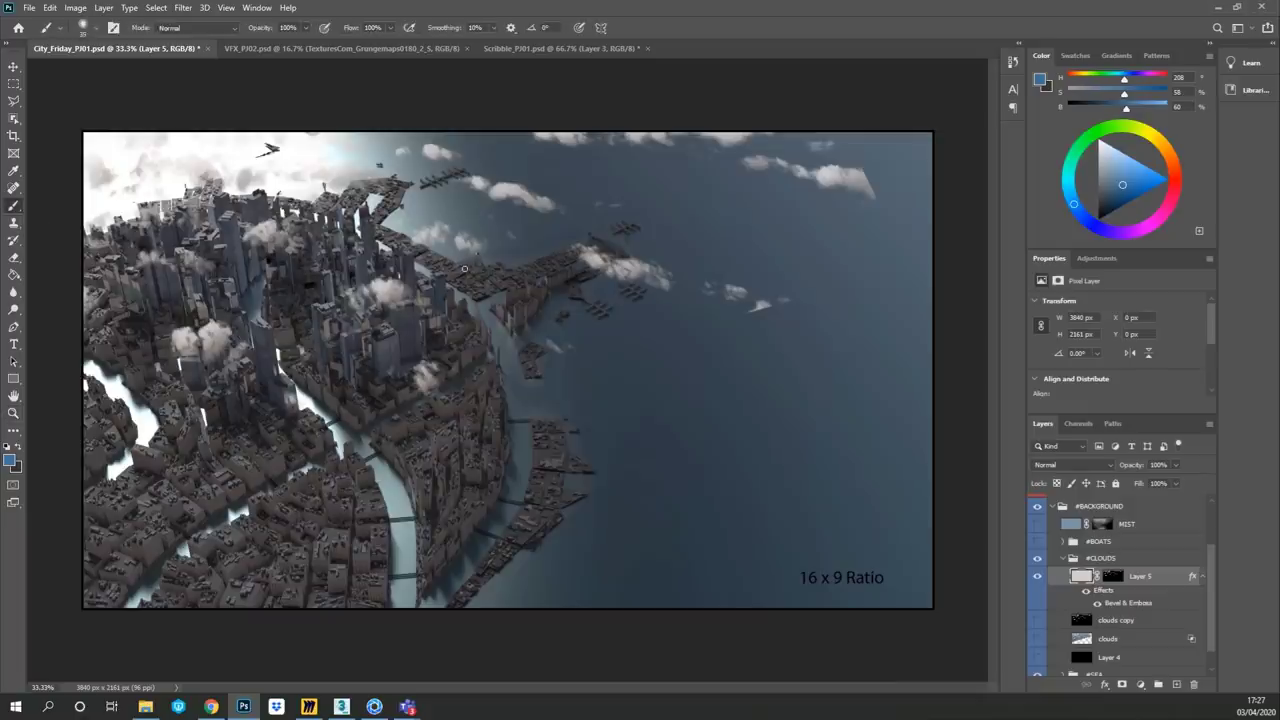
key("bracketright")
key("bracketright")
key("bracketright")
key("bracketright")
mouse_move(466, 250)
left_mouse_down()
mouse_move(491, 248)
mouse_move(454, 206)
mouse_move(567, 187)
mouse_move(248, 207)
mouse_move(222, 189)
mouse_move(101, 170)
mouse_move(185, 209)
left_mouse_up()
key("ctrl+z")
key("ctrl+z")
key("ctrl+z")
- Enlarge the brush to 600 px
key("bracketright")
key("bracketright")
key("bracketright")
key("bracketright")
key("bracketright")
key("bracketright")
key("bracketright")
key("bracketright")
key("bracketright")
key("bracketright")
key("bracketright")
- Raise the shadow opacity of Layer 5's Bevel & Emboss effect to about 35%, keeping highlight opacity at 100%
double_click(1194, 579)
left_click_drag(610, 369, 873, 326)
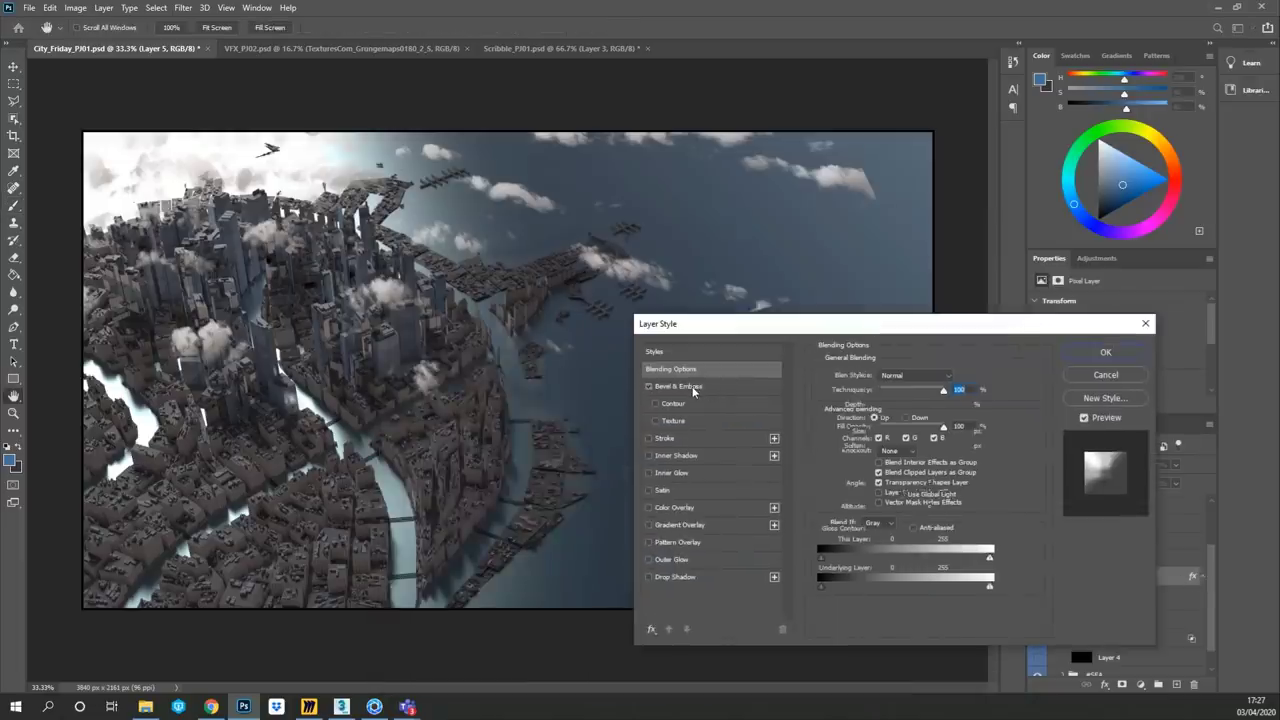
left_click(690, 387)
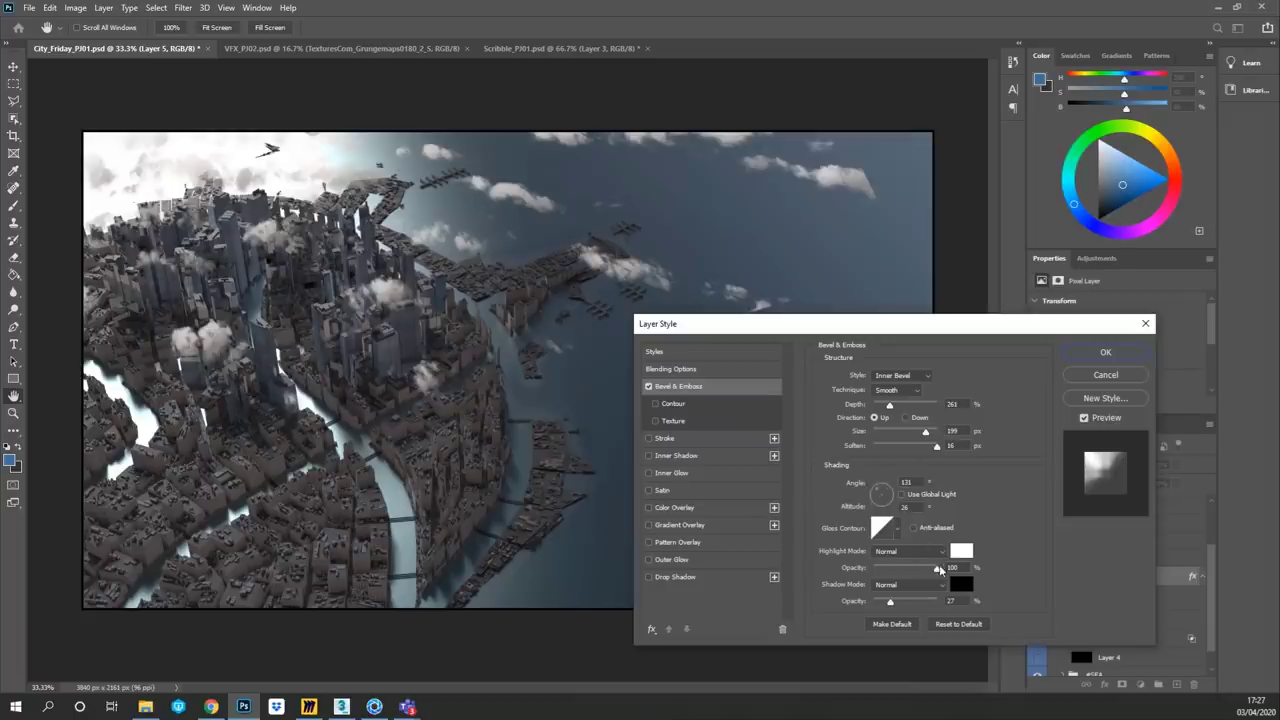
mouse_move(937, 570)
left_mouse_down()
mouse_move(831, 571)
mouse_move(945, 571)
left_mouse_up()
mouse_move(889, 604)
left_mouse_down()
mouse_move(974, 597)
mouse_move(880, 600)
left_mouse_up()
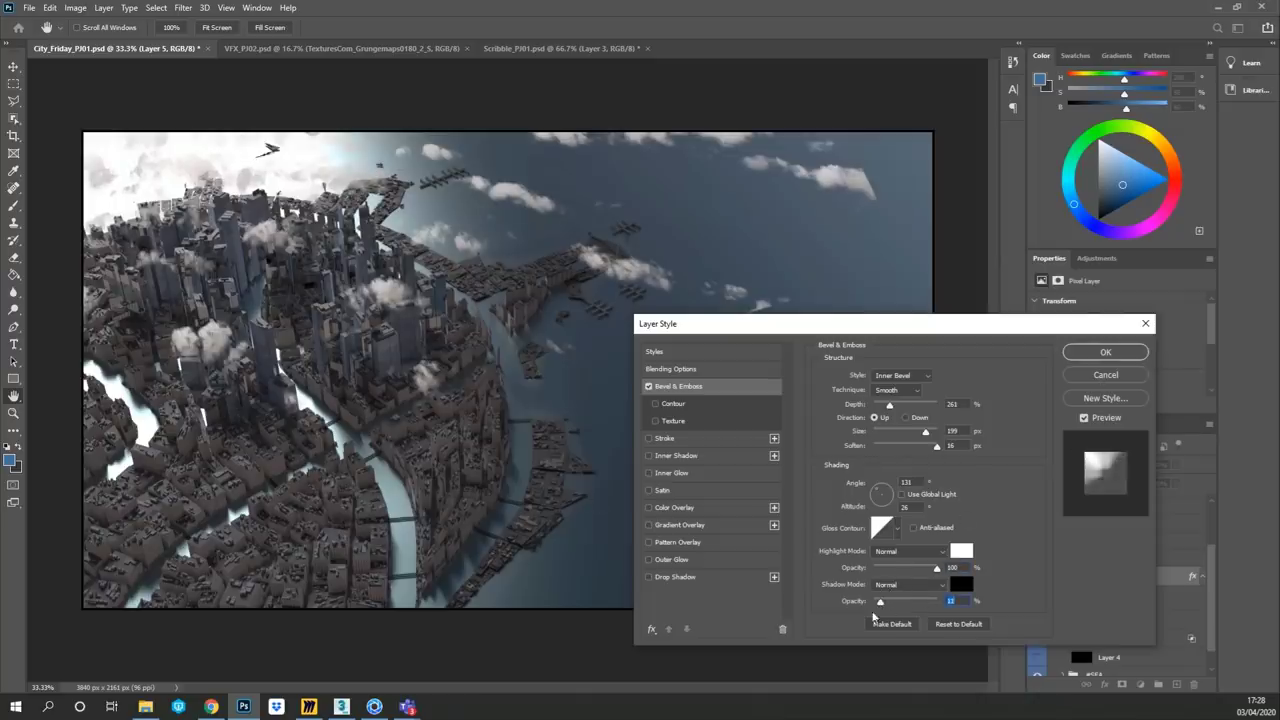
left_click_drag(880, 601, 897, 602)
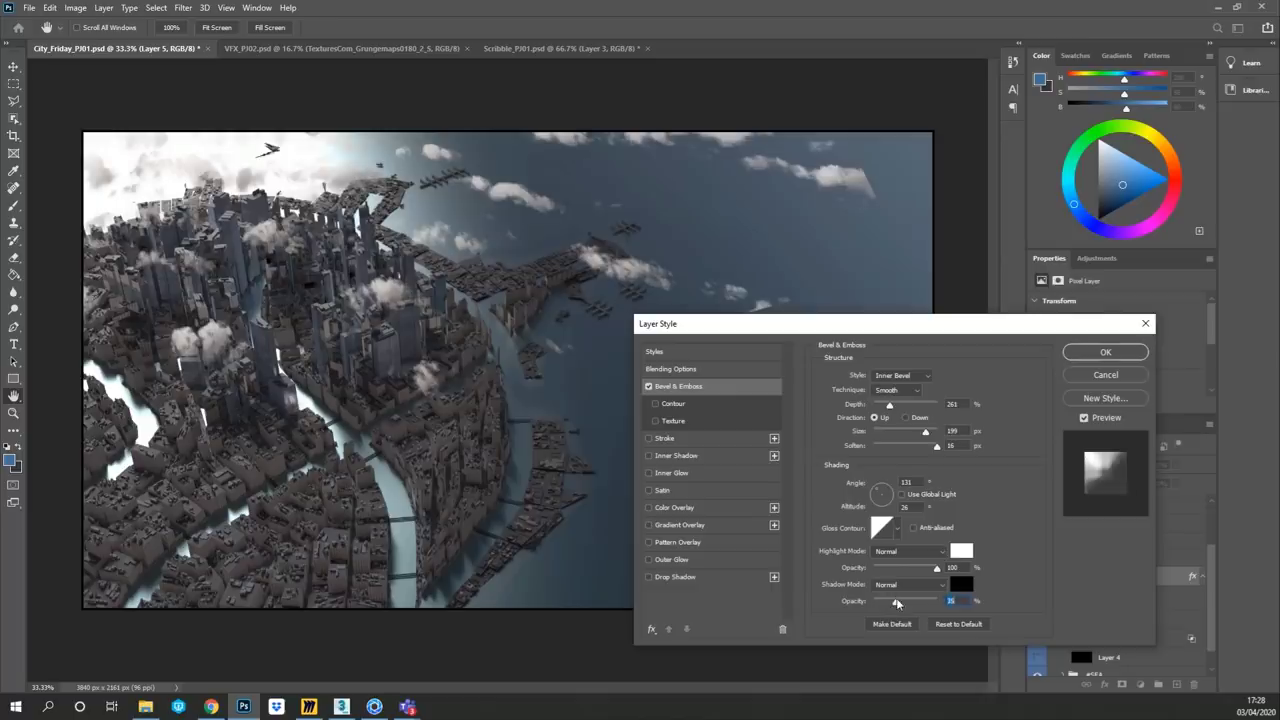
left_click(1105, 352)
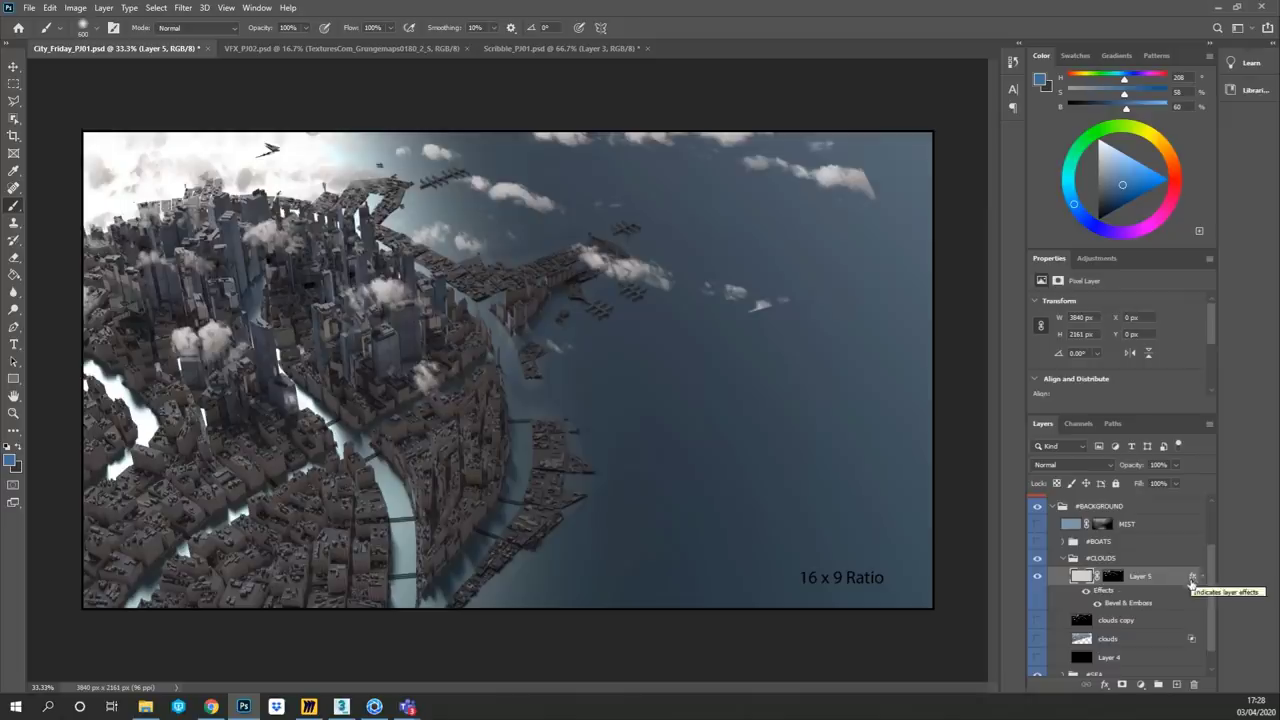
- Paint black on Layer 5's mask with a 20% opacity brush to fade the clouds over the sea and the outer pier
left_click(1112, 576)
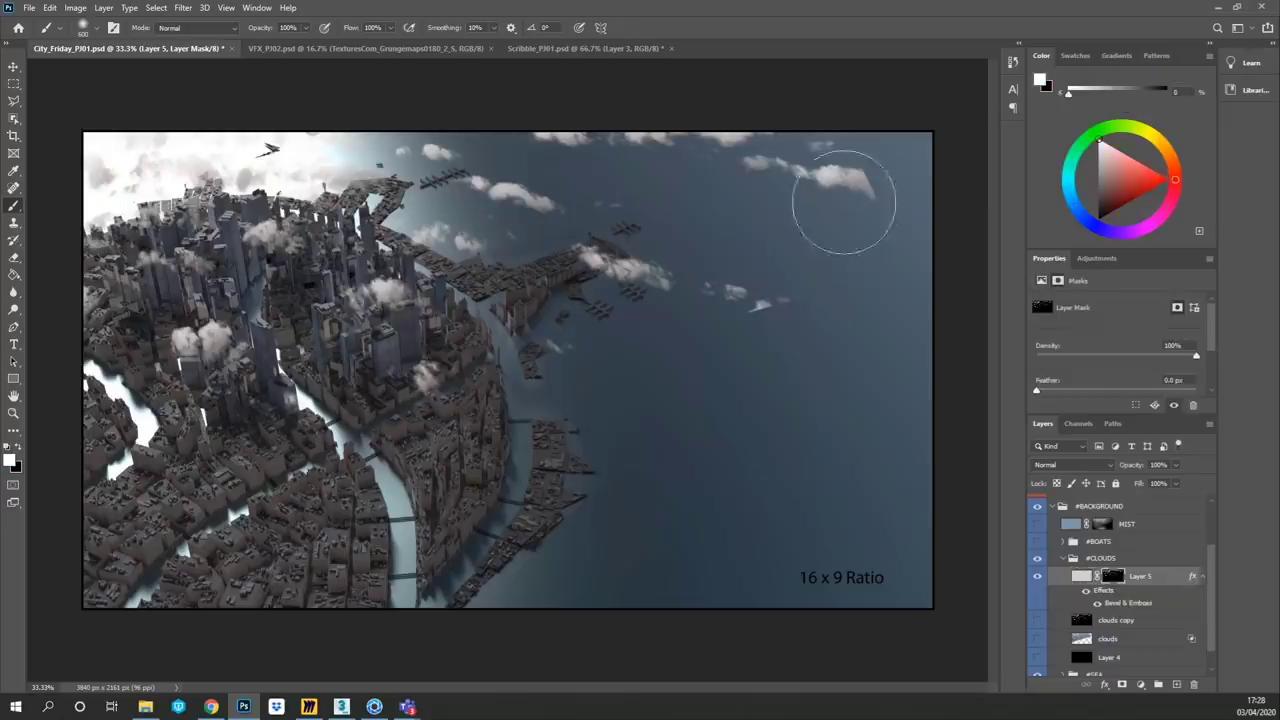
left_click(845, 199)
key("ctrl+z")
key("x")
left_click(860, 194)
key("2")
left_click_drag(871, 169, 829, 186)
left_click_drag(731, 129, 716, 140)
mouse_move(743, 286)
left_mouse_down()
mouse_move(768, 308)
mouse_move(686, 300)
mouse_move(609, 263)
mouse_move(659, 276)
left_mouse_up()
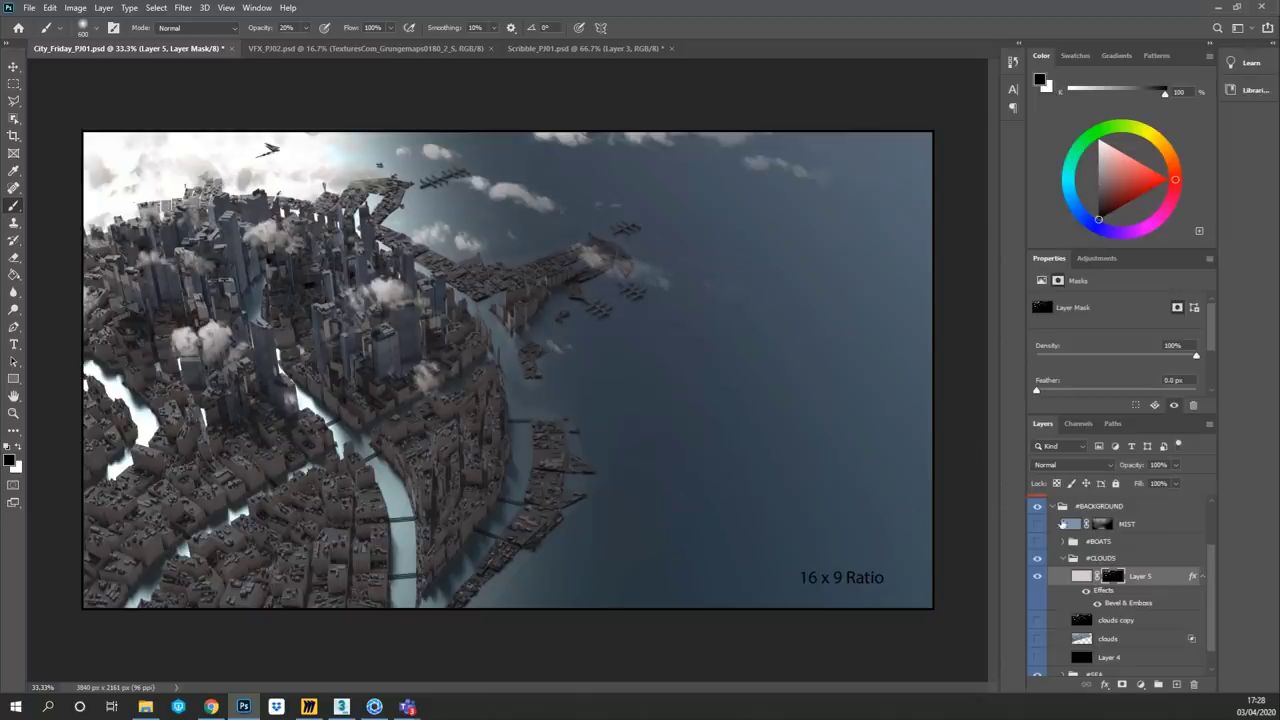
- Show the MIST layer and the #BOATS group, and lower MIST's opacity to 43%
left_click(1037, 525)
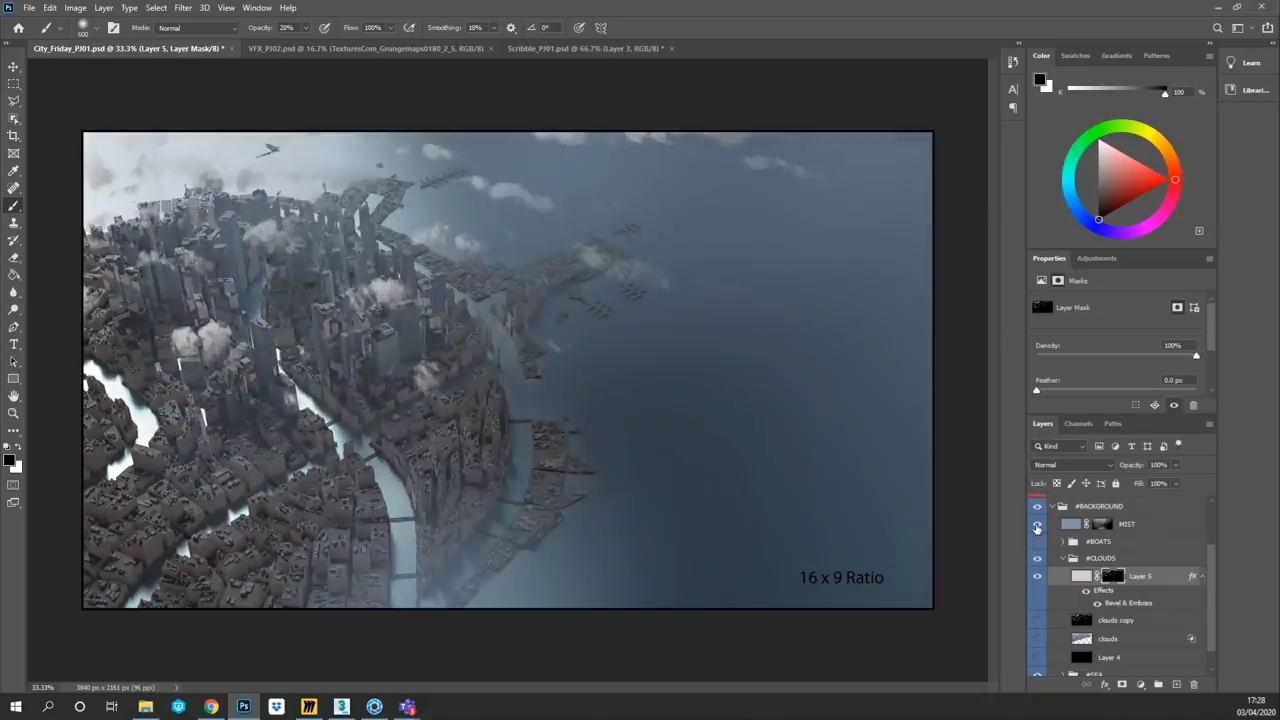
left_click(1037, 526)
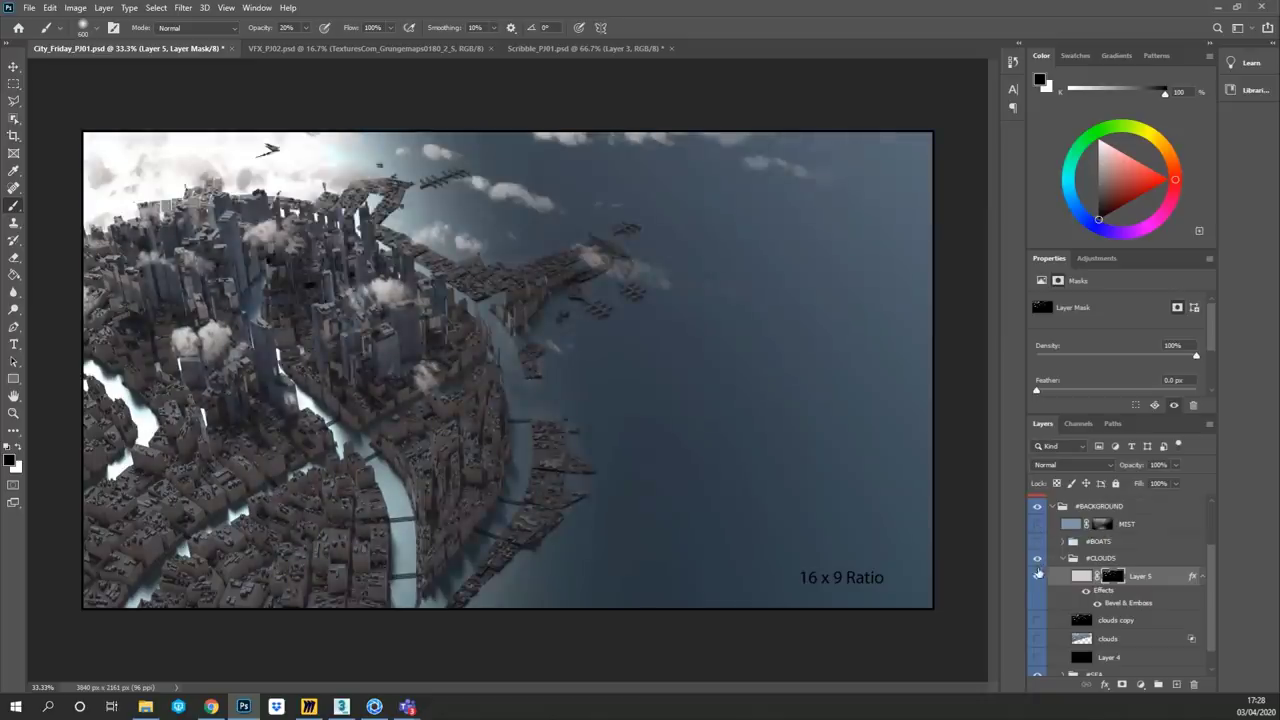
left_click(1037, 542)
left_click(1037, 526)
left_click(1037, 526)
left_click(1037, 526)
left_click(1150, 526)
left_click(1176, 465)
left_click(1142, 480)
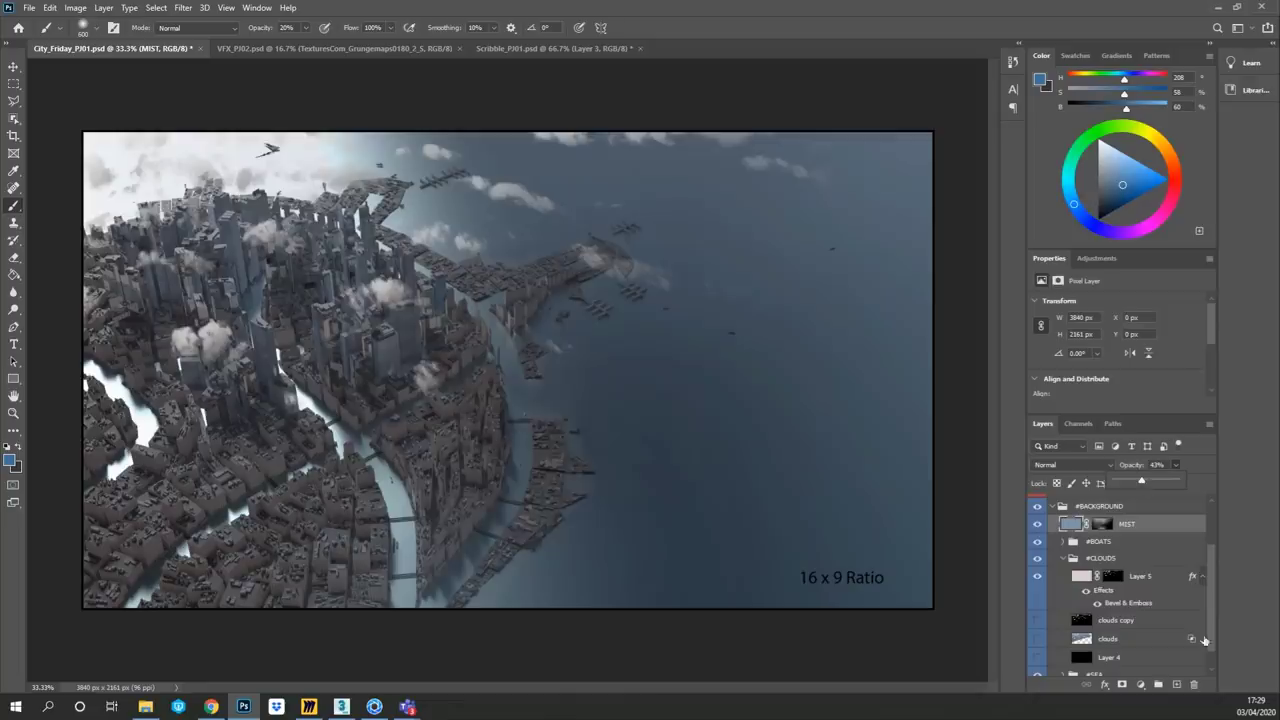
- Expand the #SEA group, show its sea layer and set that layer's blend mode to Soft Light
scroll(1209, 604, "down", 1)
left_click(1061, 650)
scroll(1058, 651, "down", 3)
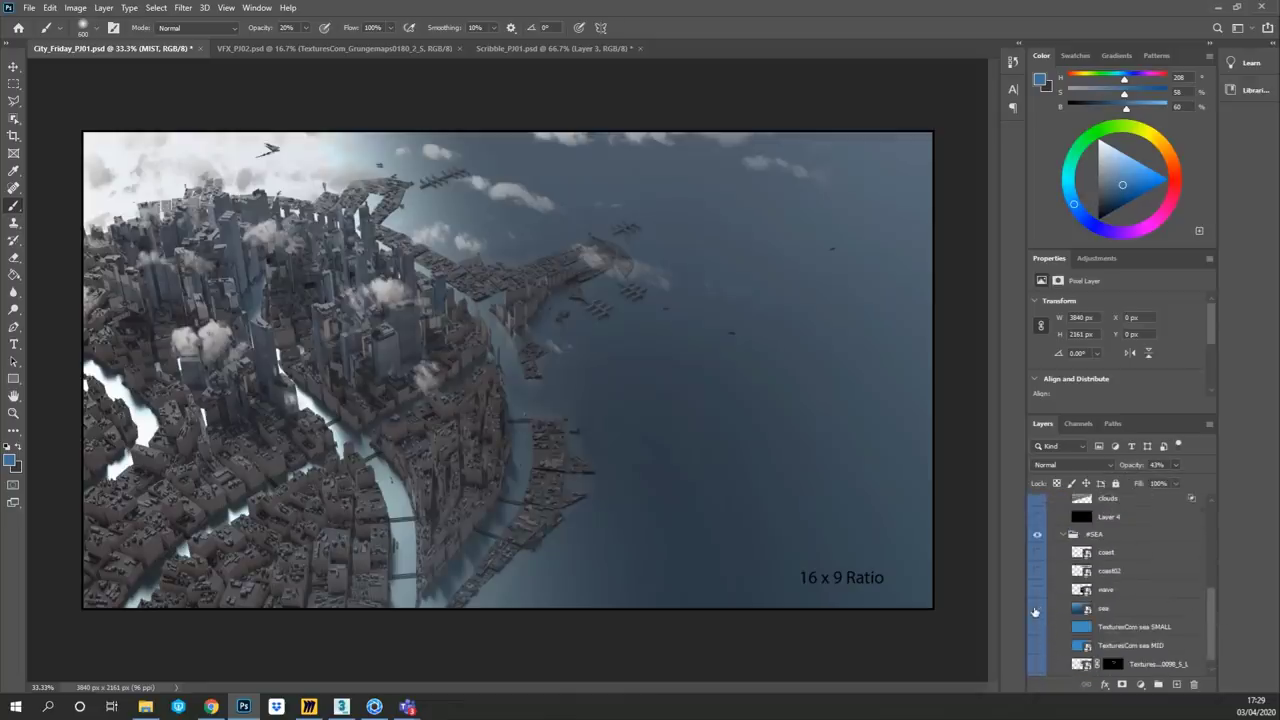
left_click(1036, 608)
left_click(1150, 609)
left_click(1104, 466)
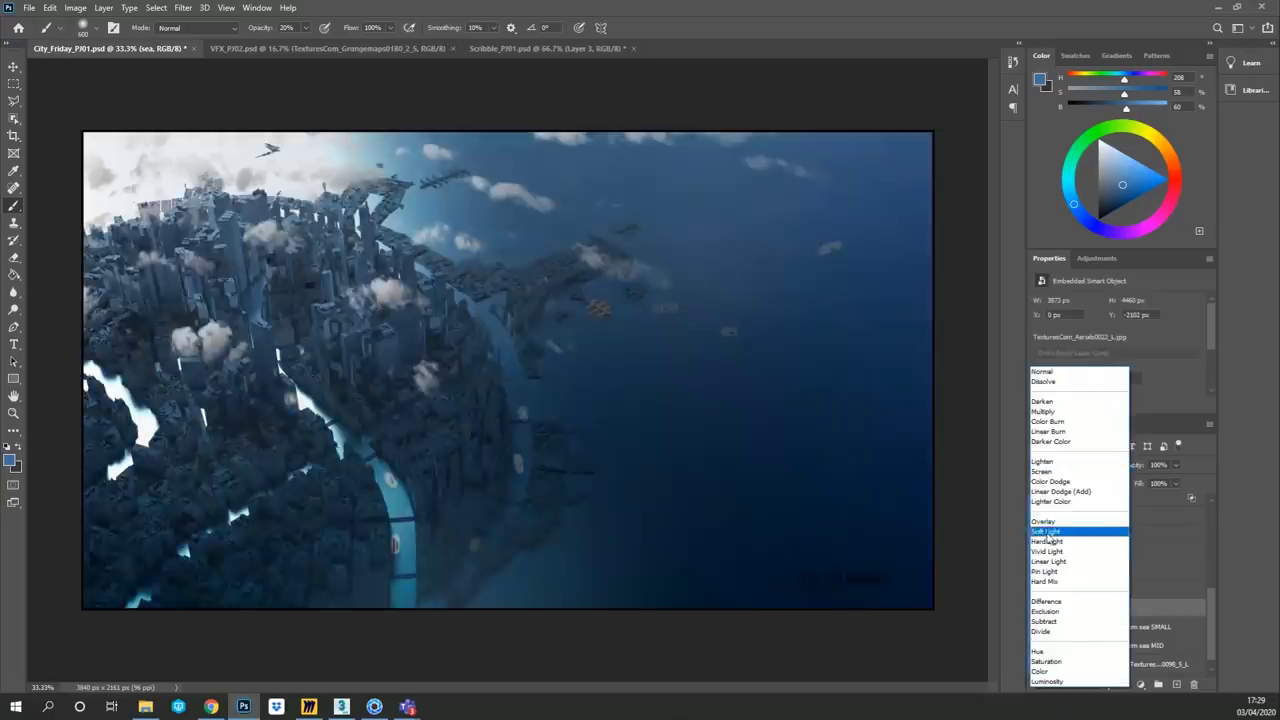
left_click(1055, 530)
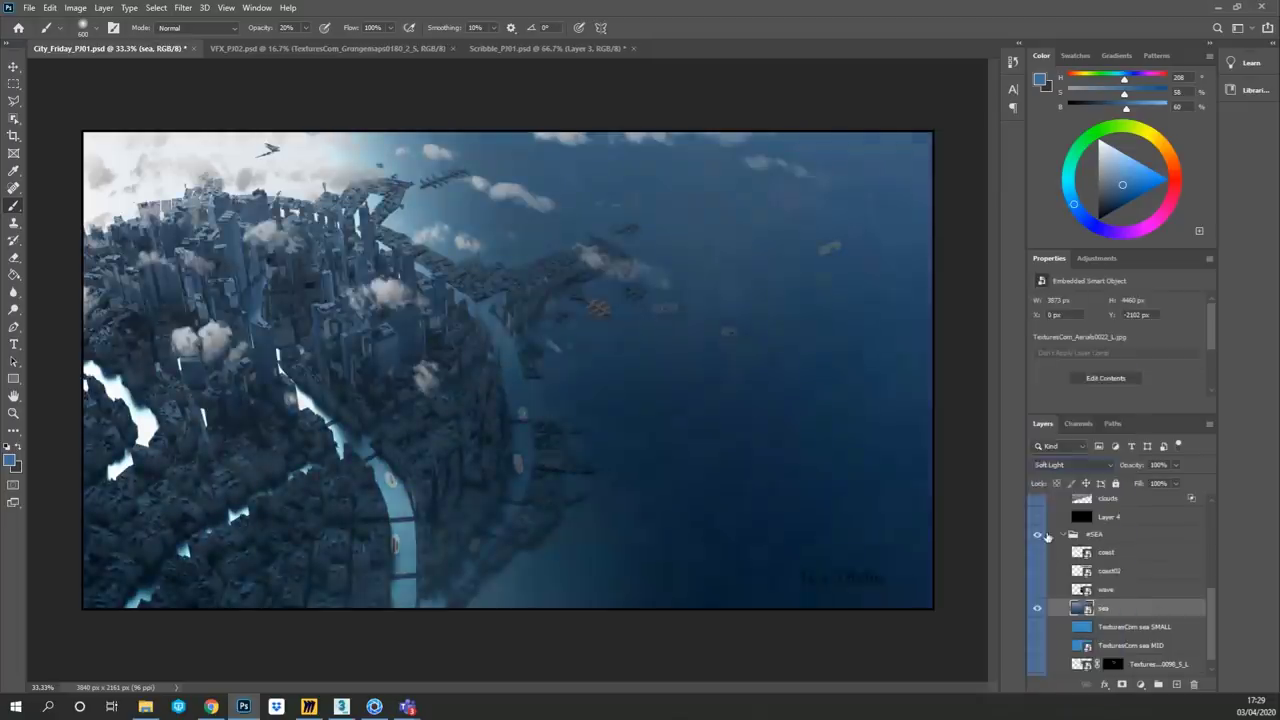
- Try blending the sea layer with Blend If on Gray by splitting the Underlying Layer's dark sliders
double_click(1164, 611)
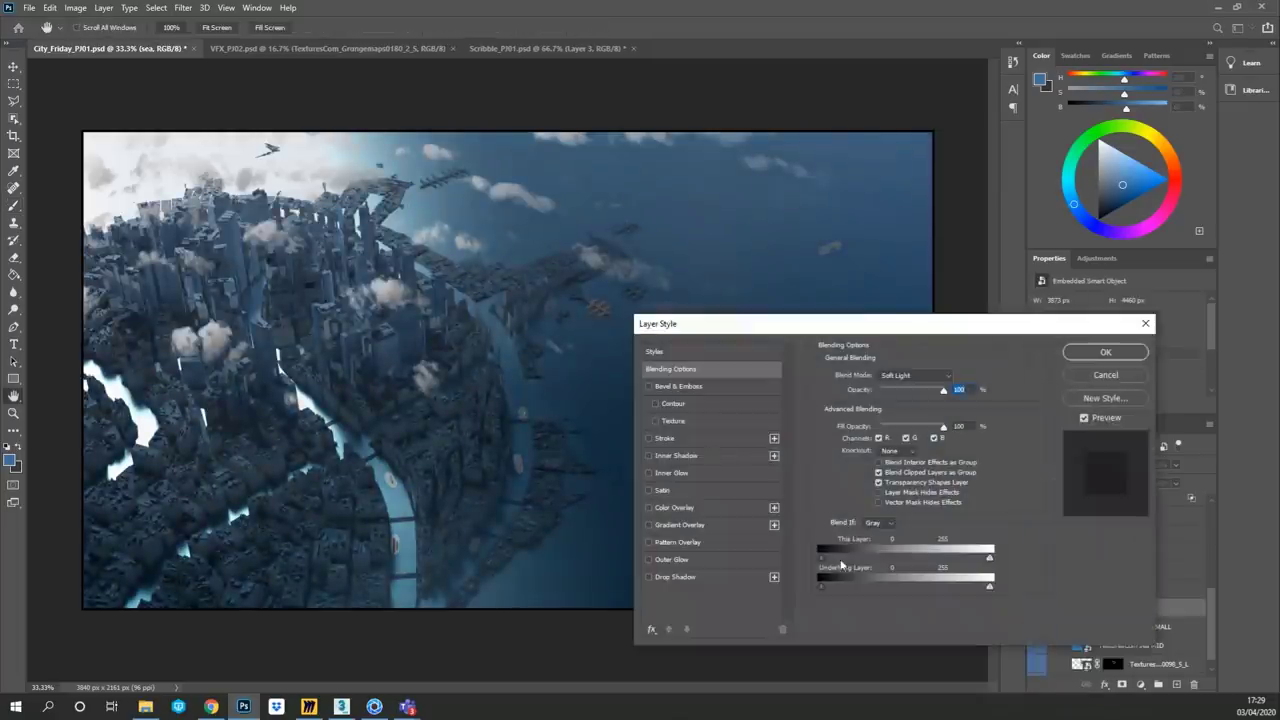
left_click_drag(824, 558, 843, 588)
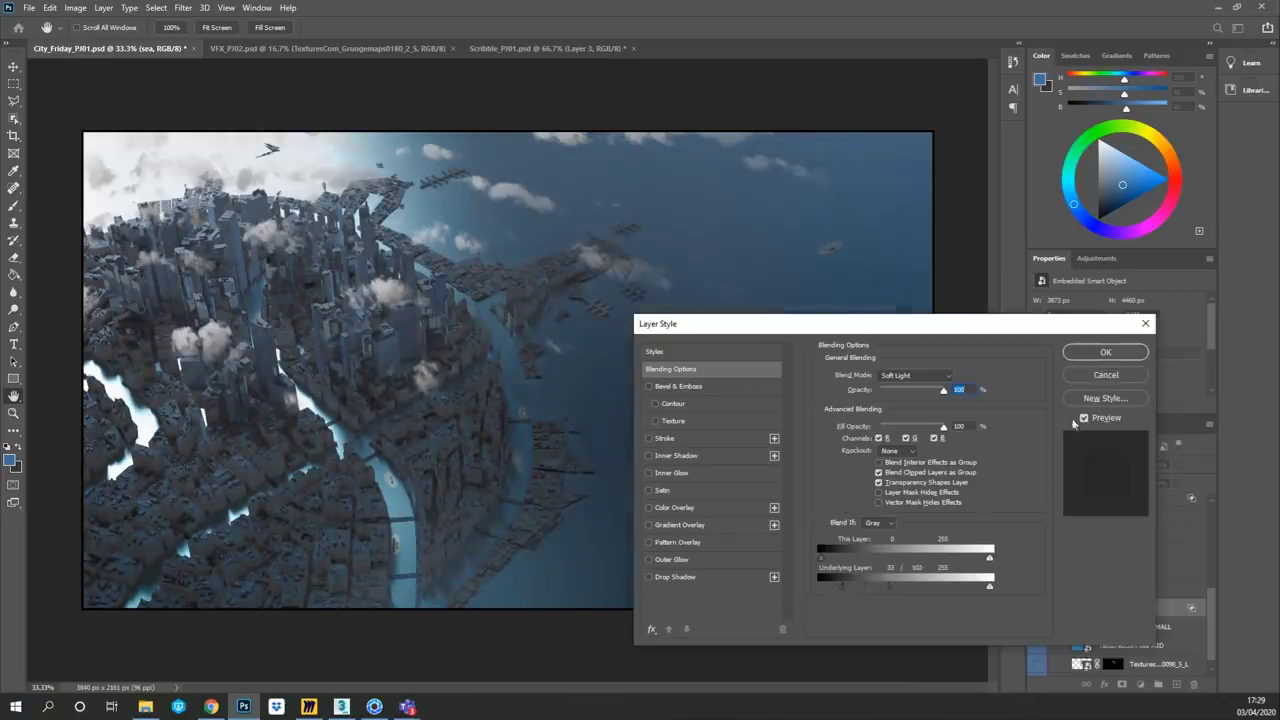
left_click(1105, 375)
left_click(1104, 380)
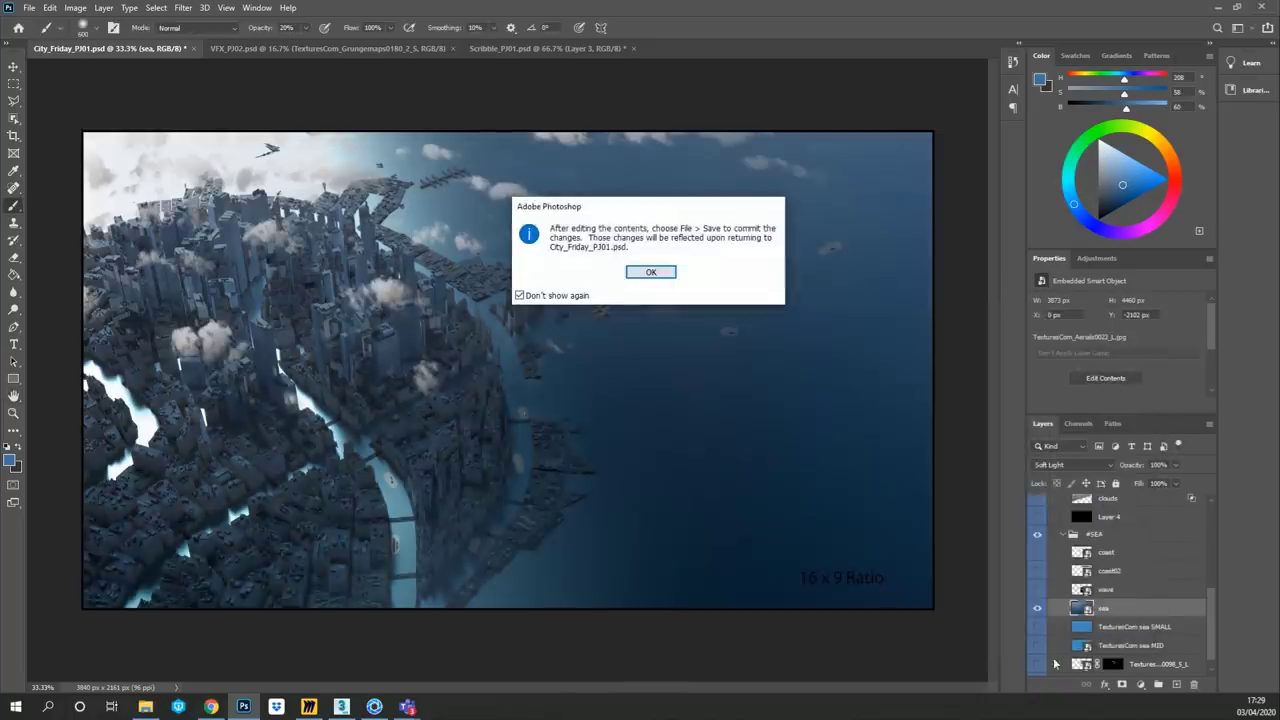
left_click(667, 275)
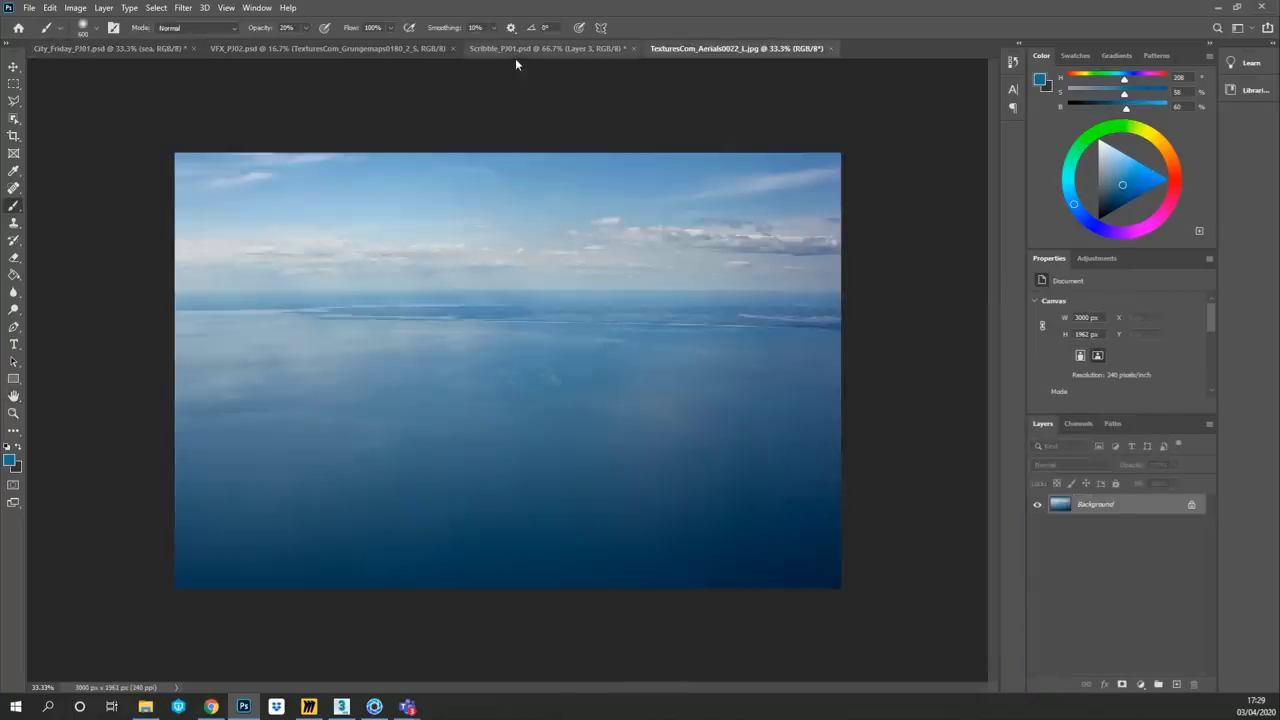
left_click(830, 48)
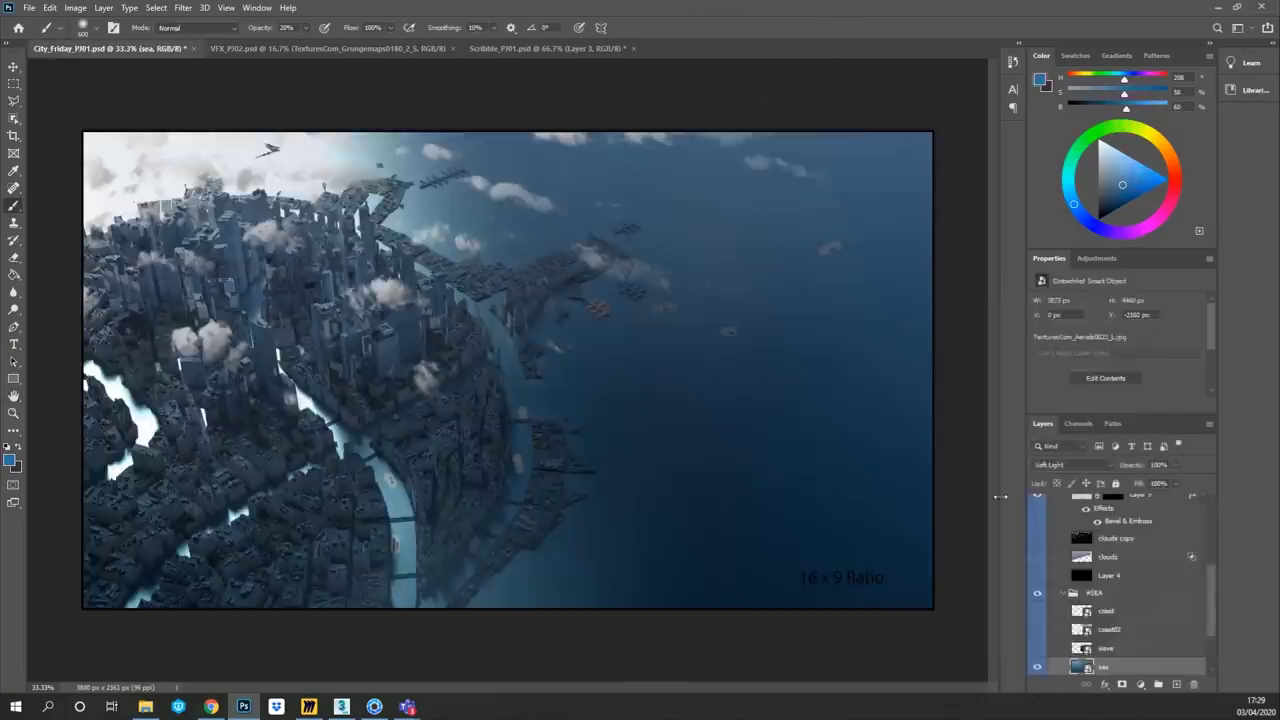
- Hide the sea layer and collapse the #SEA and #CLOUDS groups
left_click(1036, 668)
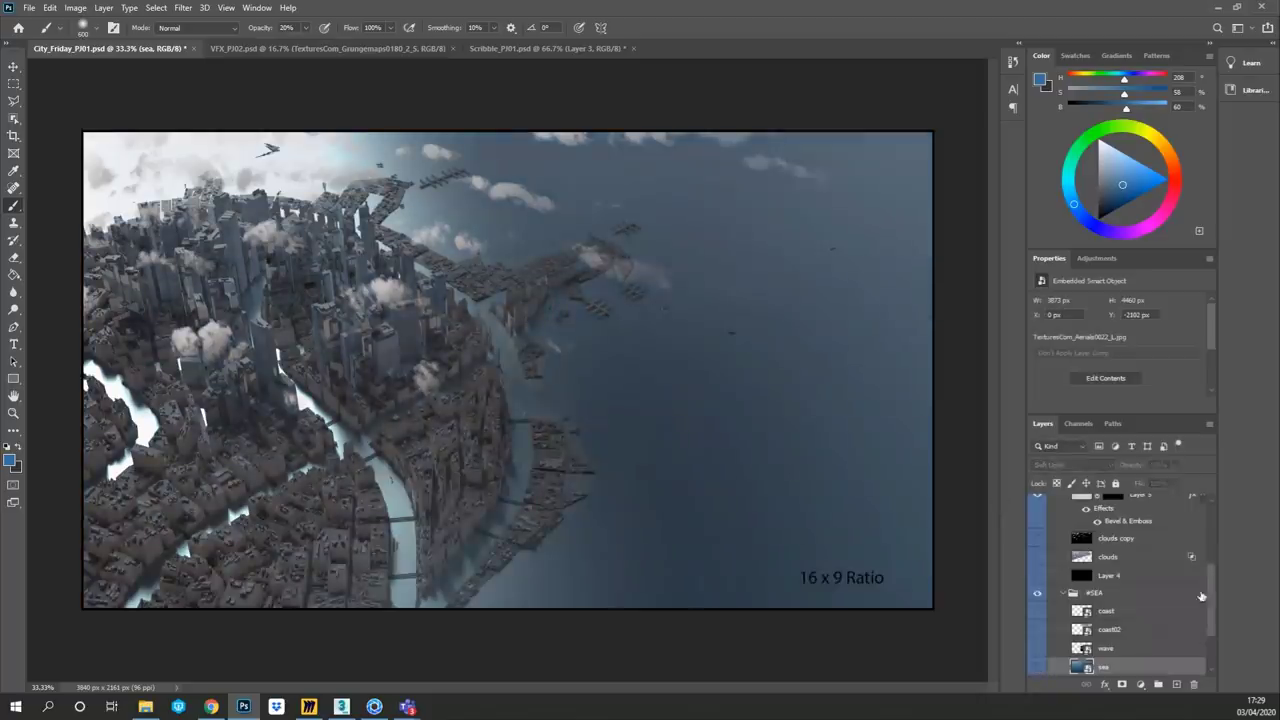
left_click(1063, 593)
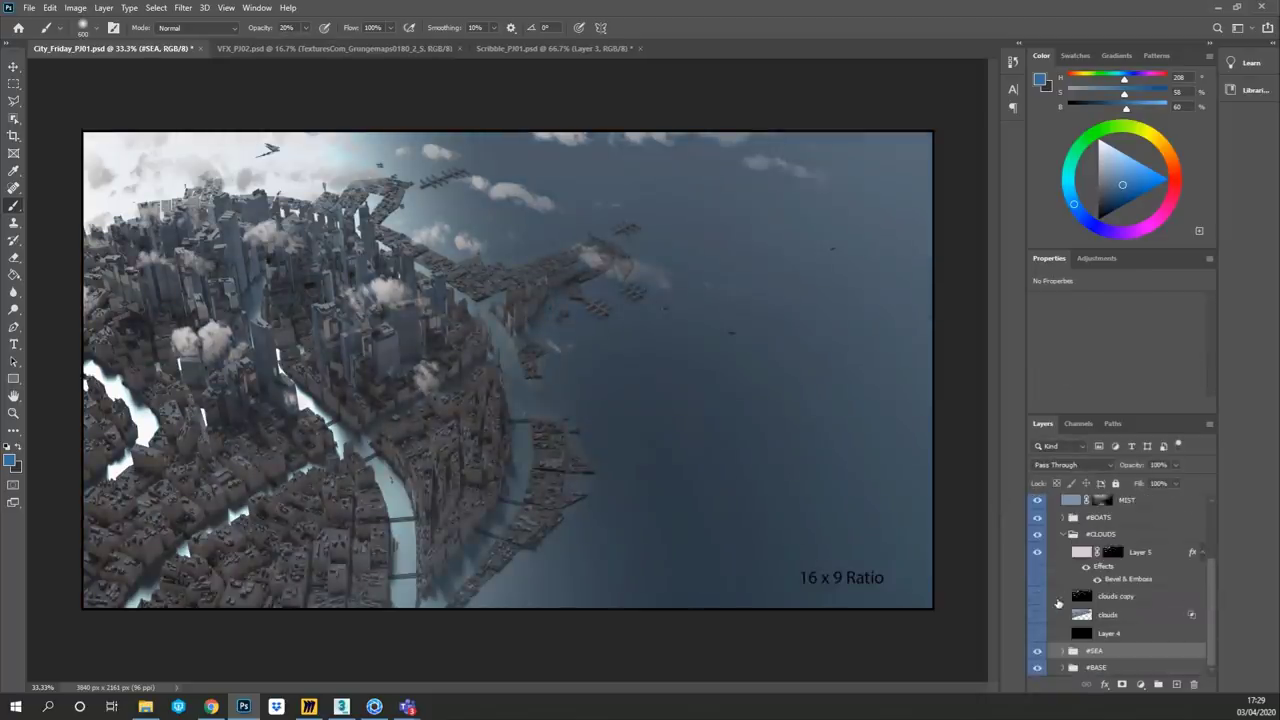
left_click(1064, 551)
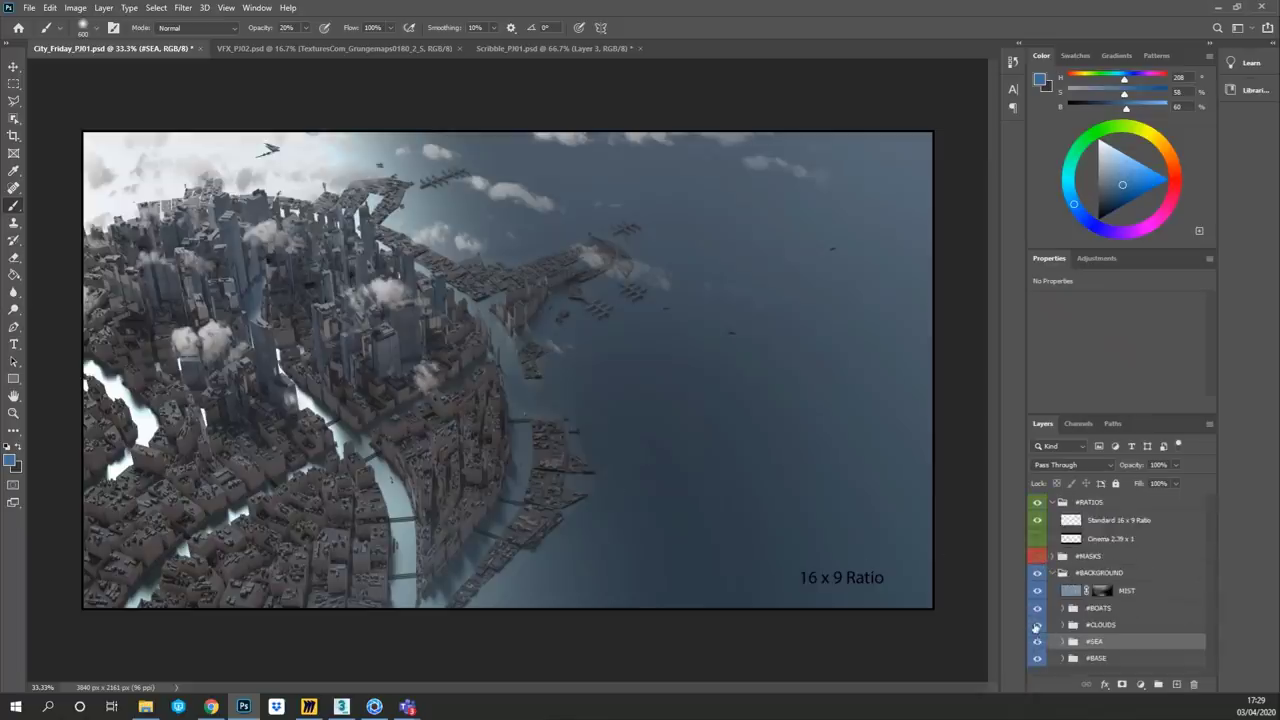
- Compare the image with and without the MIST layer, and examine the clouds over the city up close
left_click(1037, 592)
left_click(1037, 592)
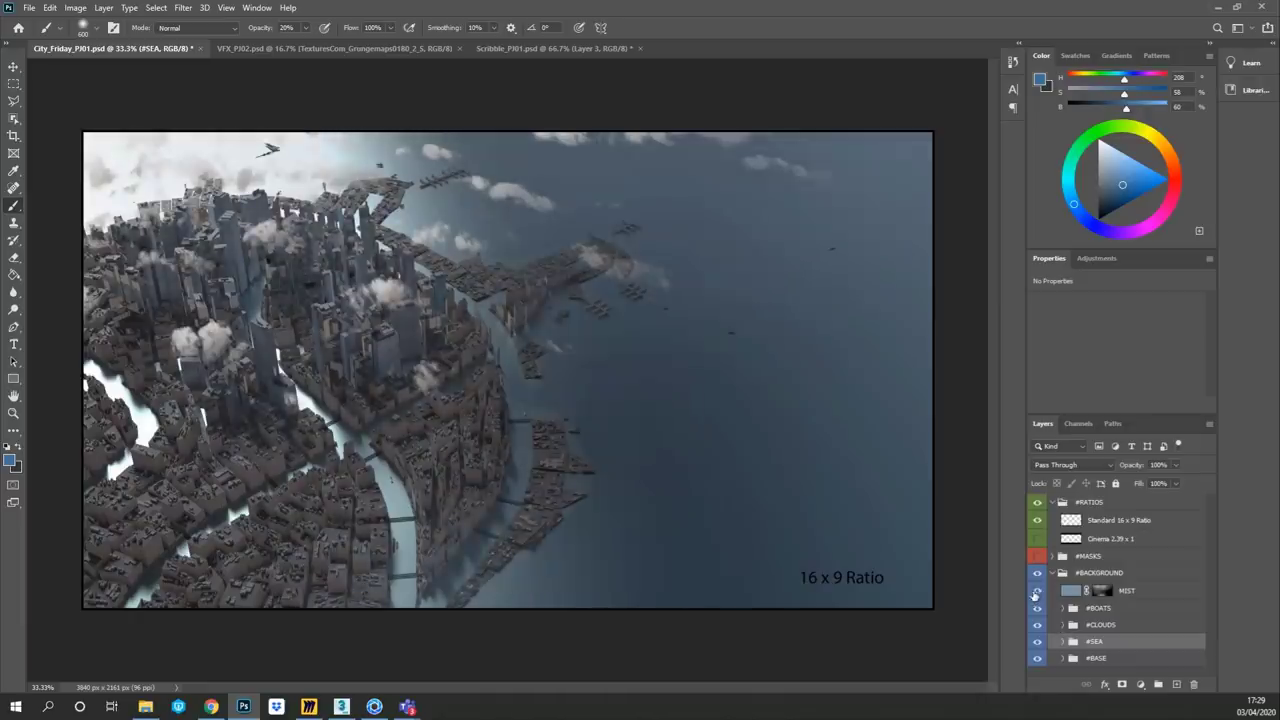
key("z")
left_click(358, 344)
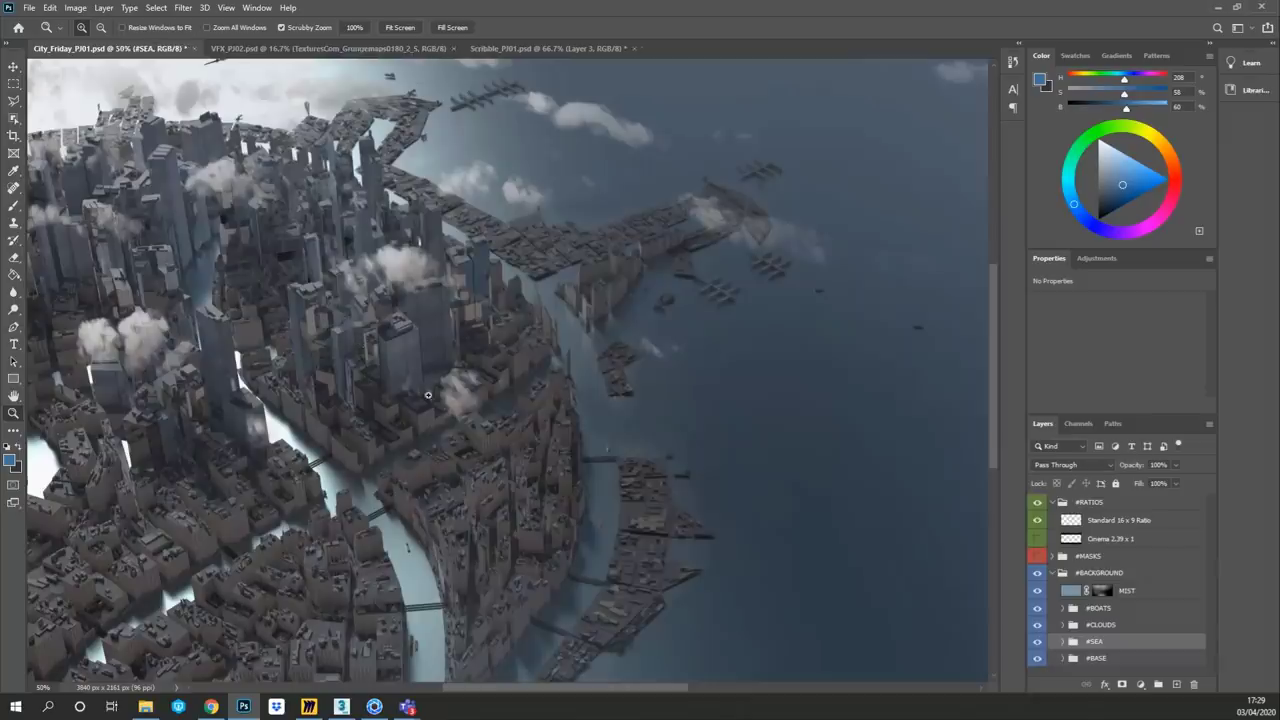
left_click_drag(405, 390, 478, 375)
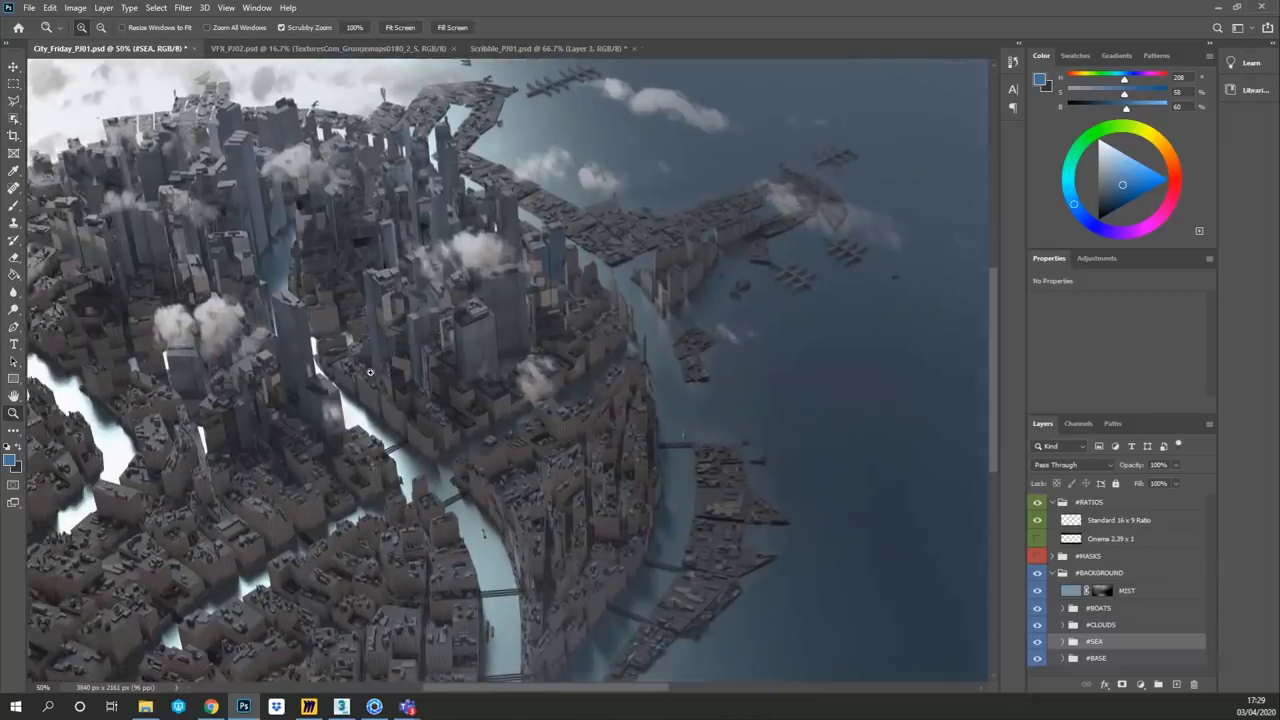
left_click(349, 350, "alt")
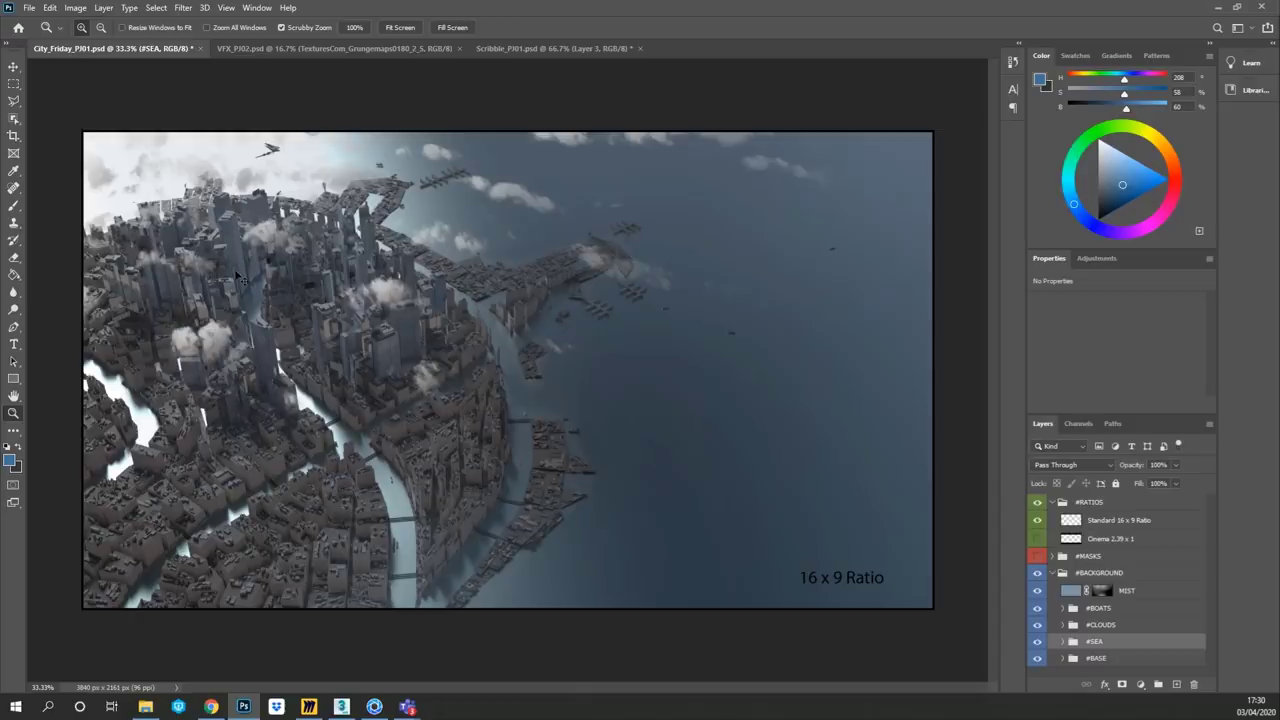
- Save a JPEG copy of the image in the 2D folder as Background_plate_01b
key("ctrl+shift+s")
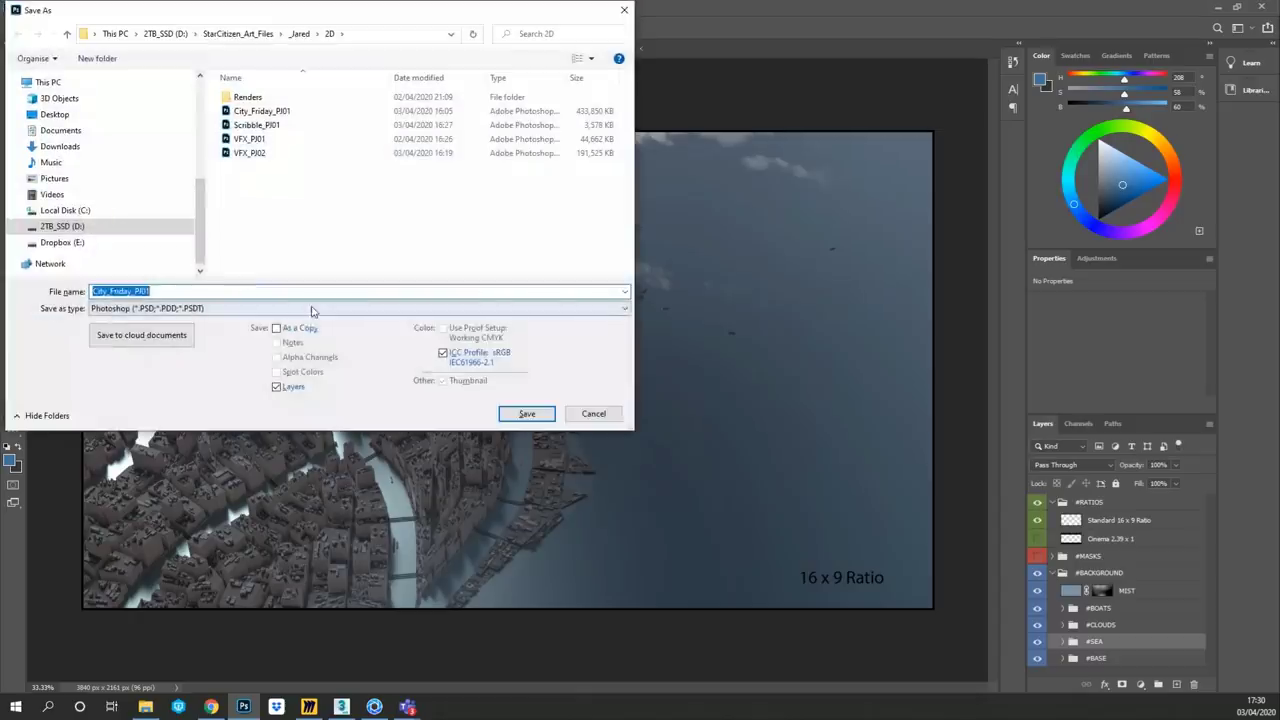
left_click(230, 309)
left_click(116, 411)
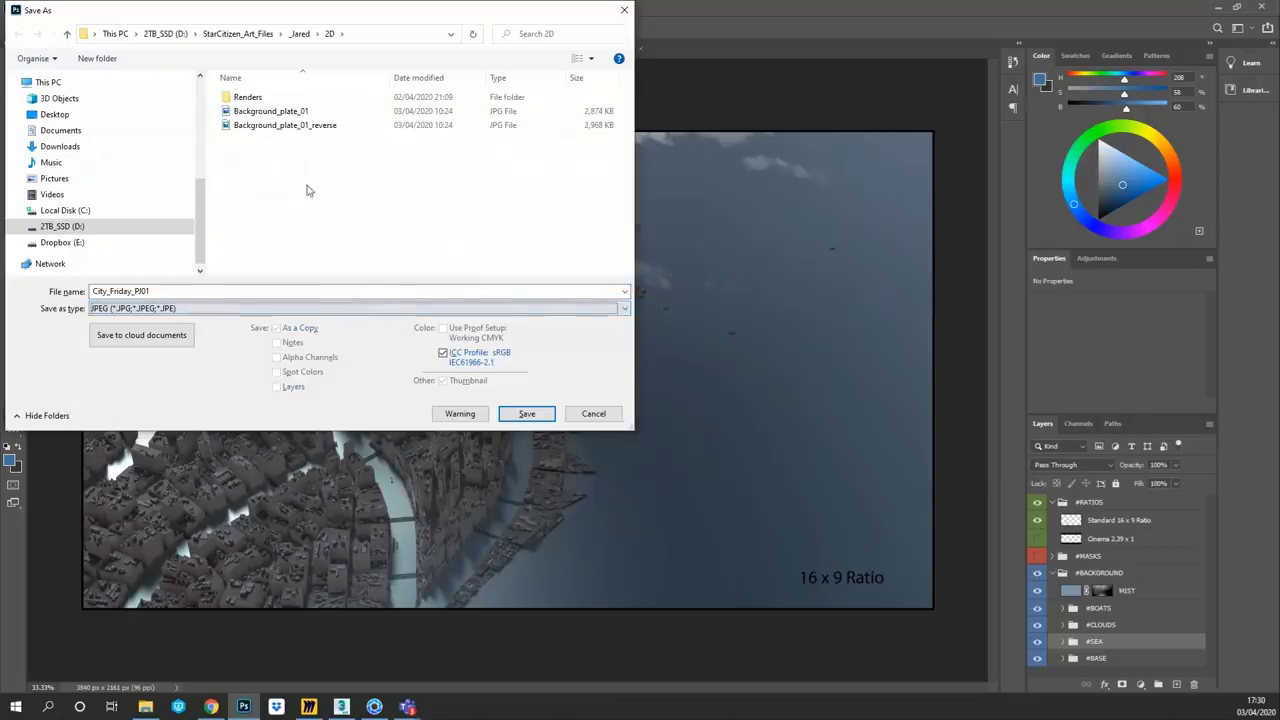
left_click(290, 113)
left_click(187, 291)
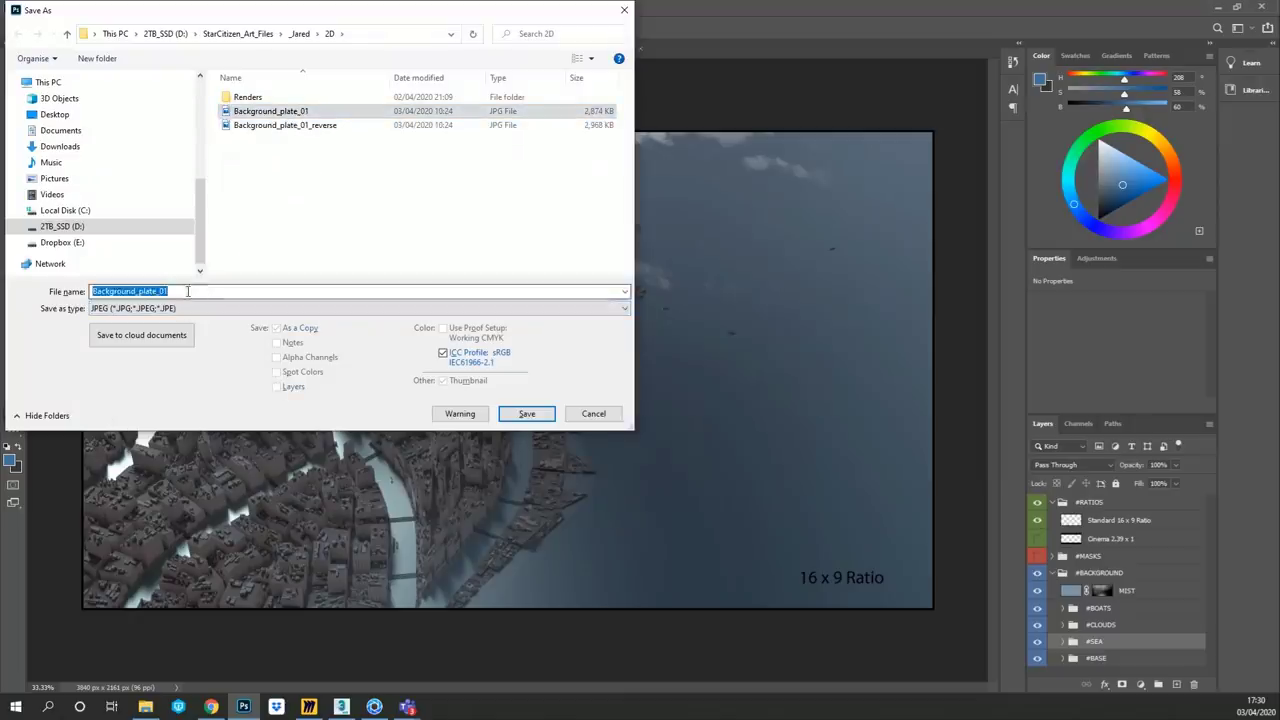
left_click(179, 294)
type("b")
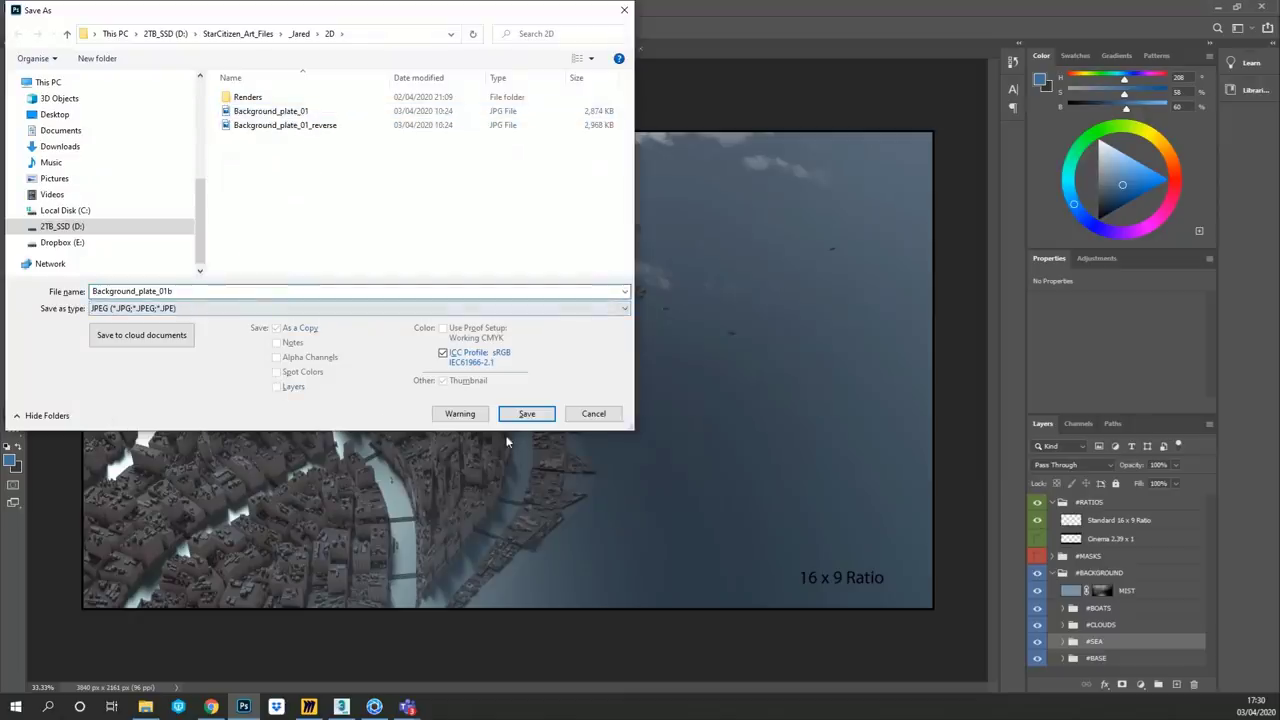
left_click(524, 412)
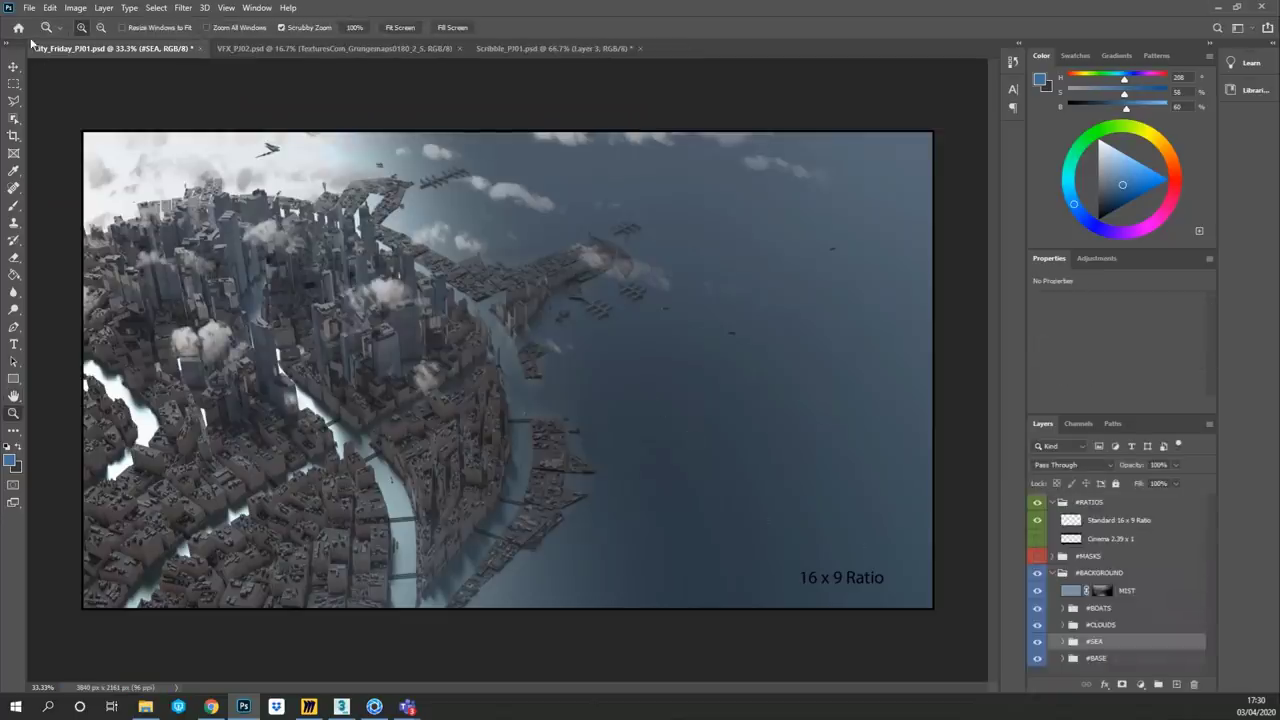
- Hide the #RATIOS group and save the image as a JPEG over the existing Background_plate_01b
left_click(1037, 503)
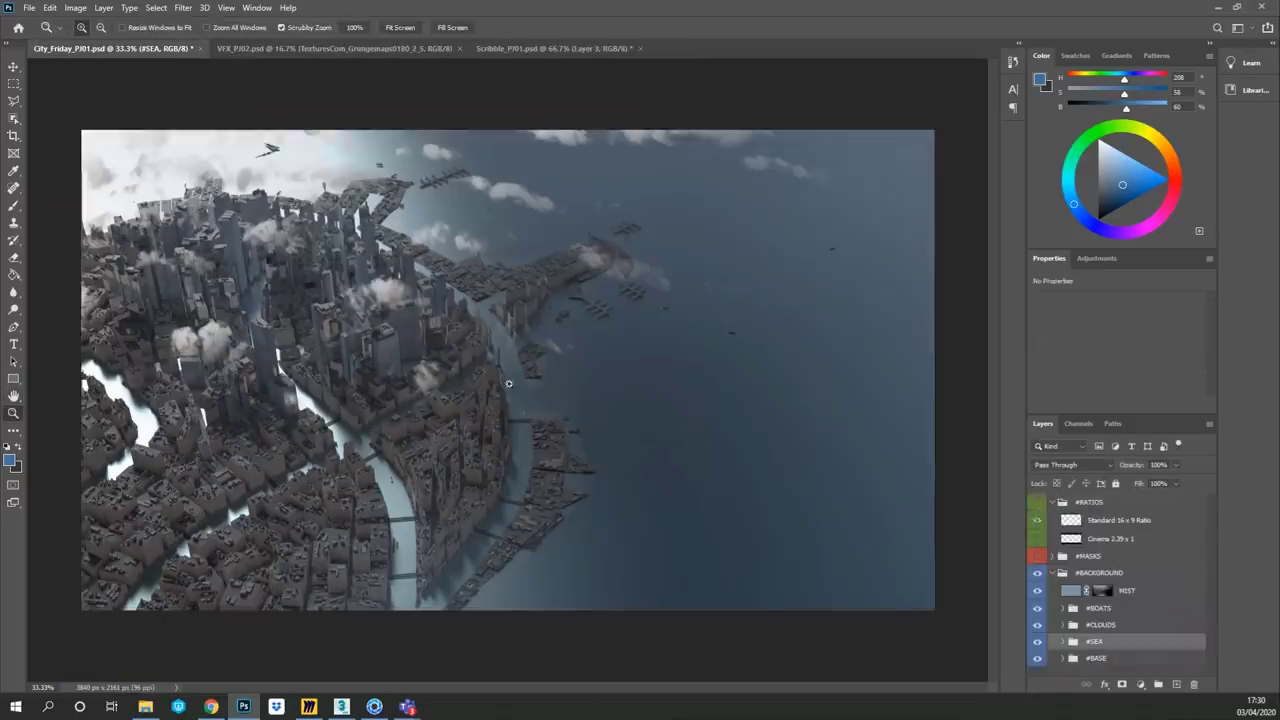
key("ctrl+shift+s")
left_click(277, 308)
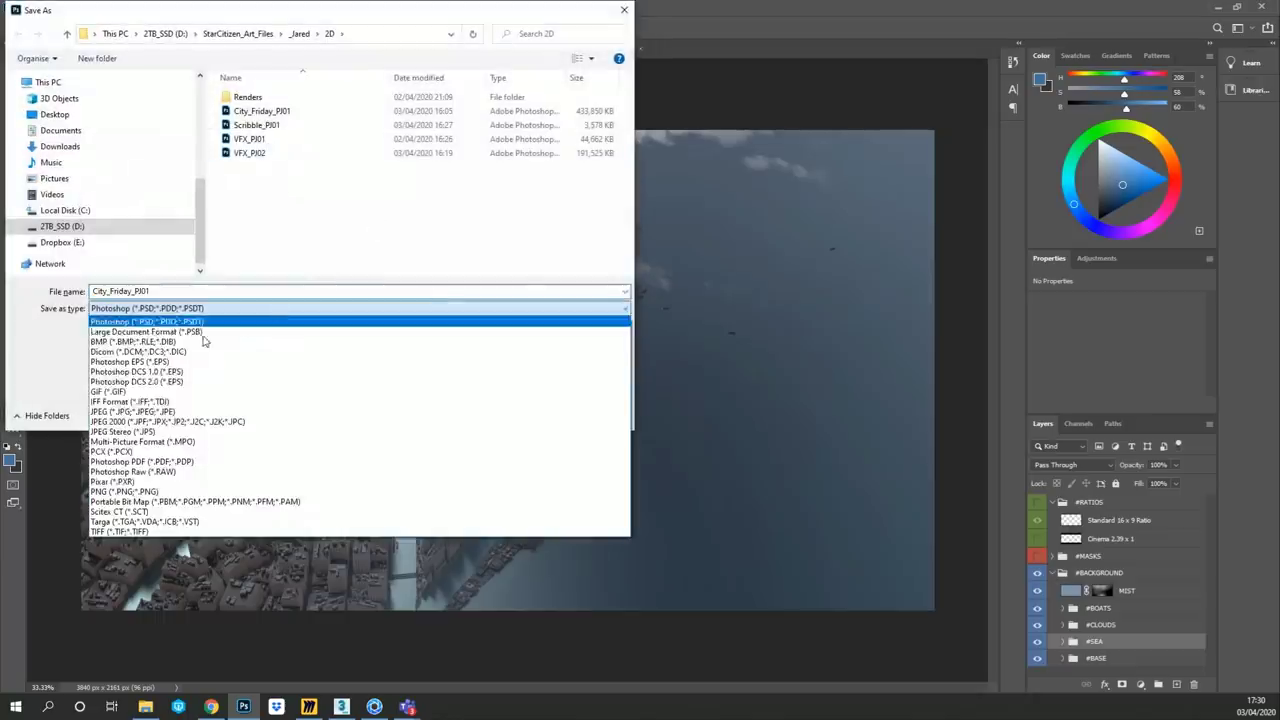
left_click(200, 409)
left_click(285, 125)
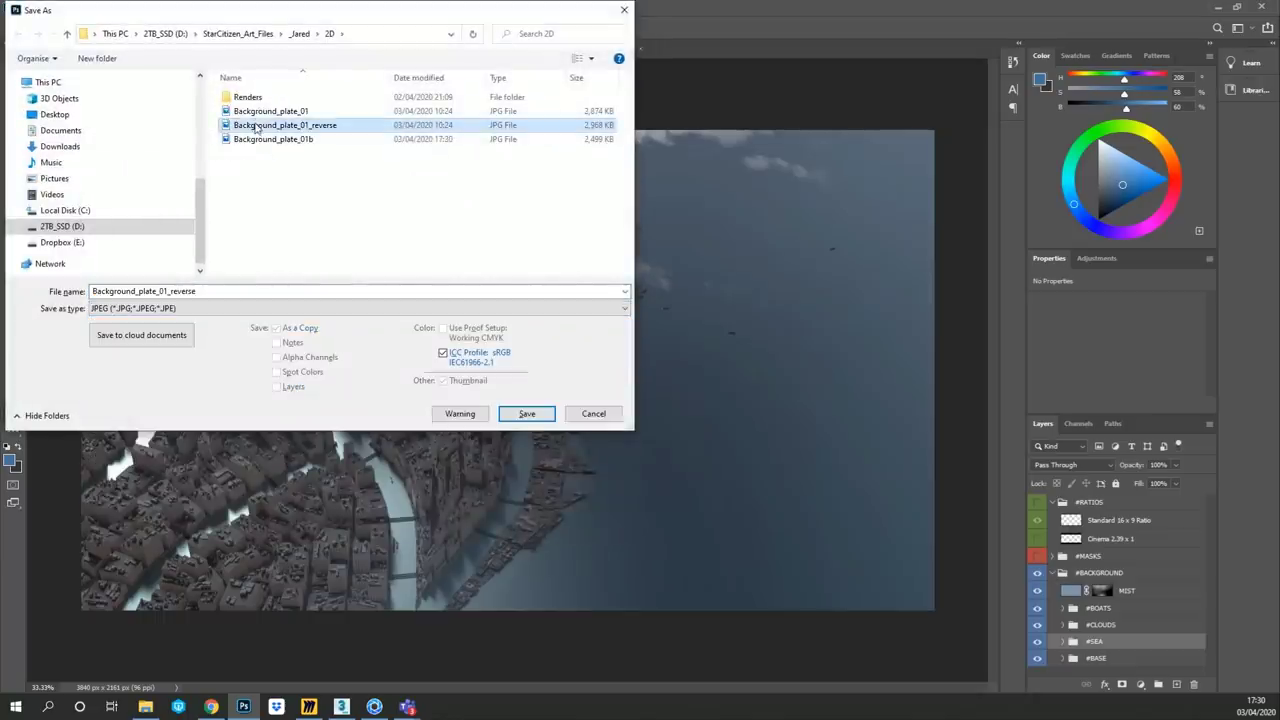
left_click(273, 139)
left_click(527, 413)
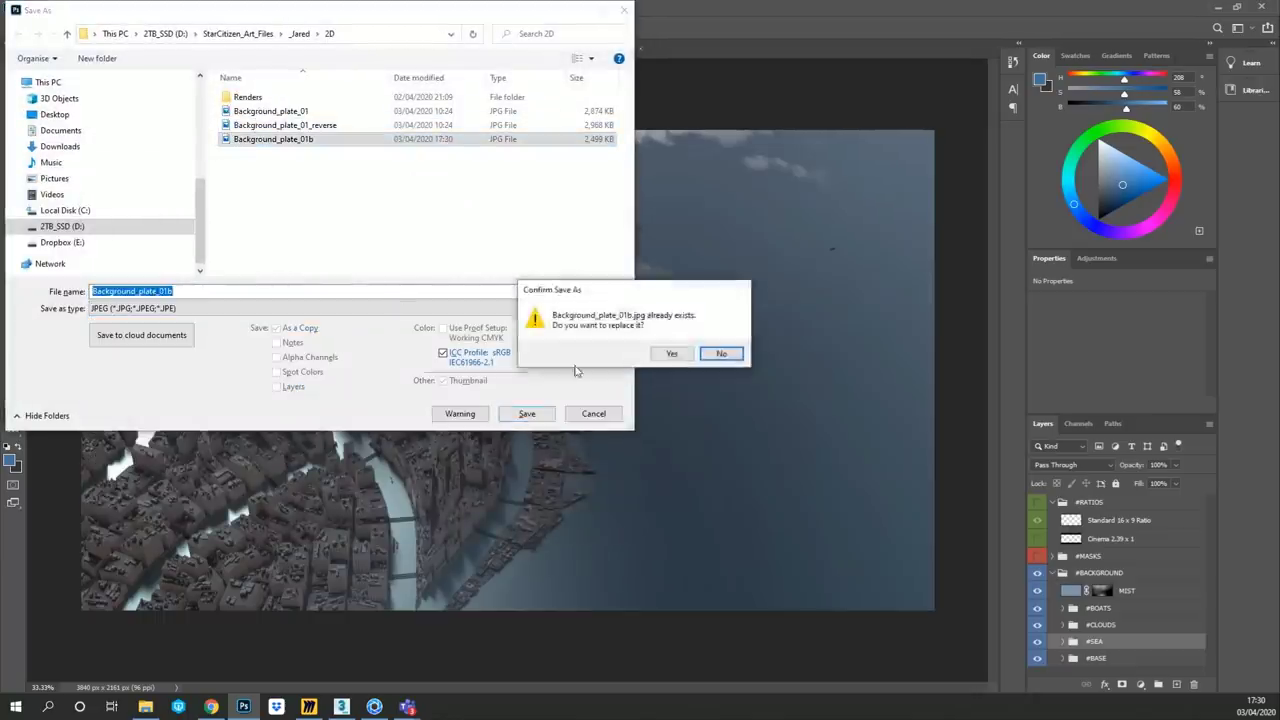
left_click(668, 352)
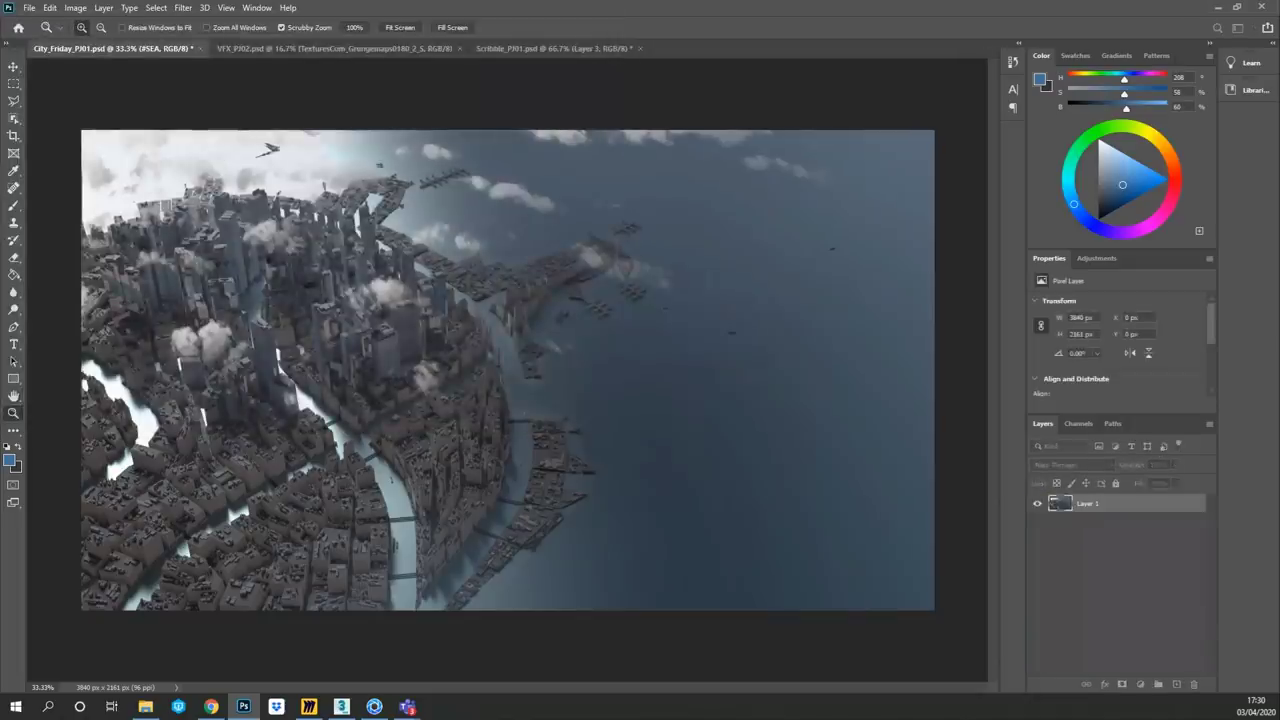
- Open the exported Background_plate_01b JPEG from the 2D folder
left_click(29, 7)
left_click(40, 36)
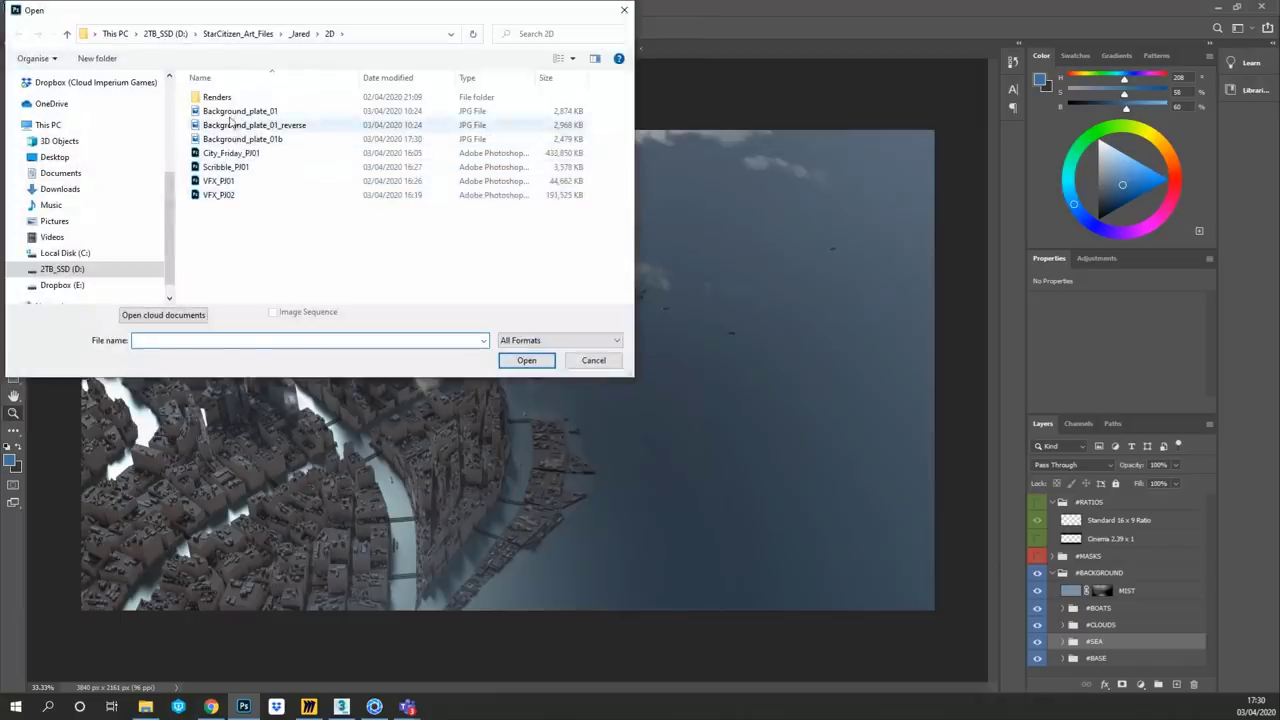
double_click(232, 139)
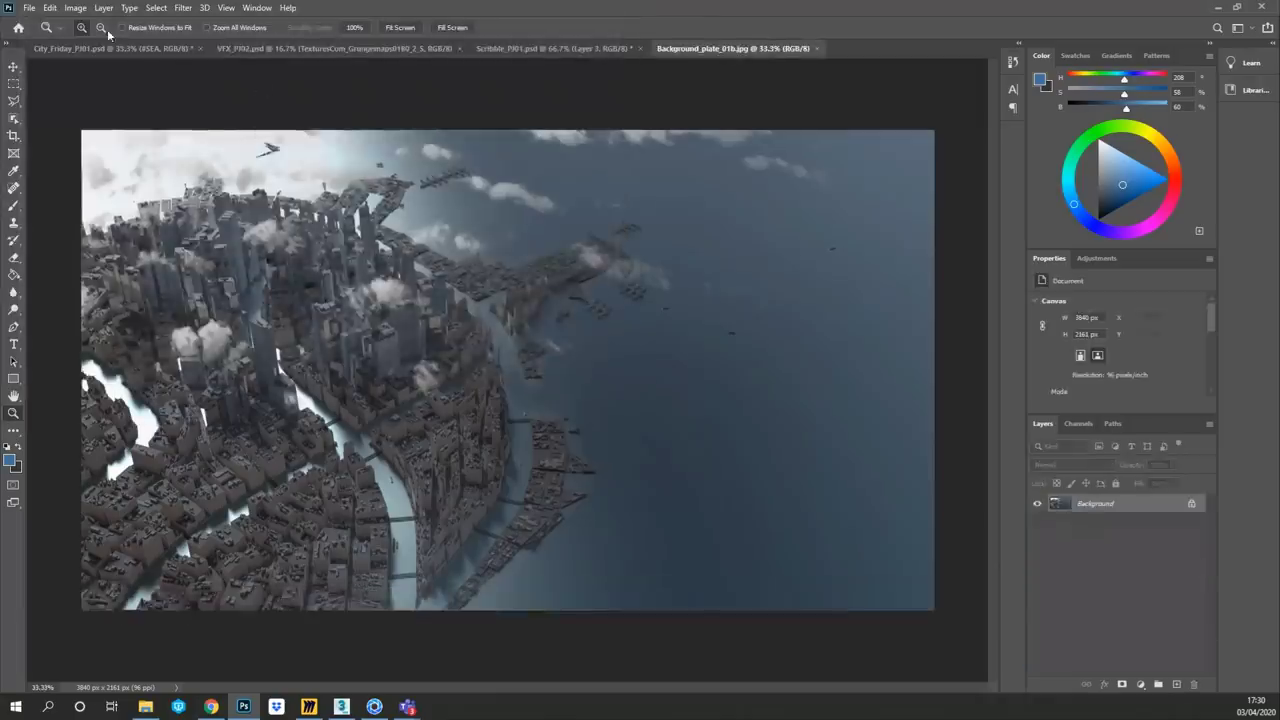
- Copy the background image onto a new layer and flip that layer horizontally
left_click(49, 8)
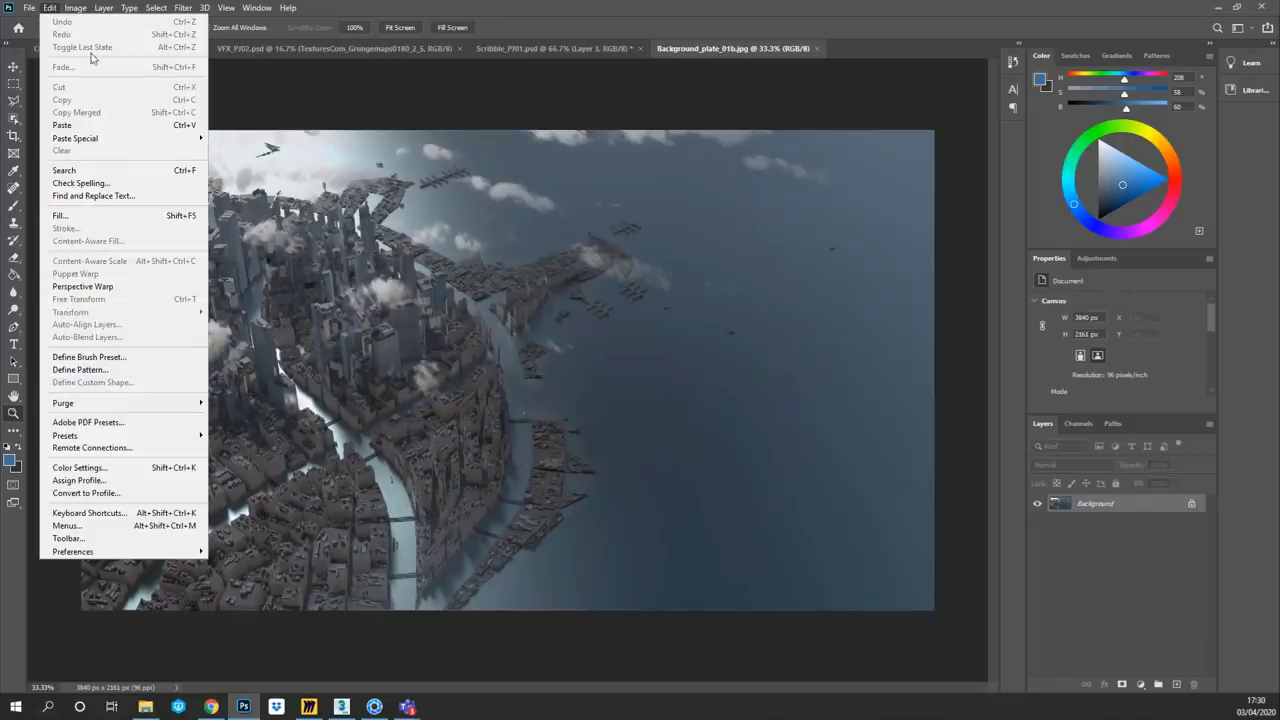
mouse_move(76, 9)
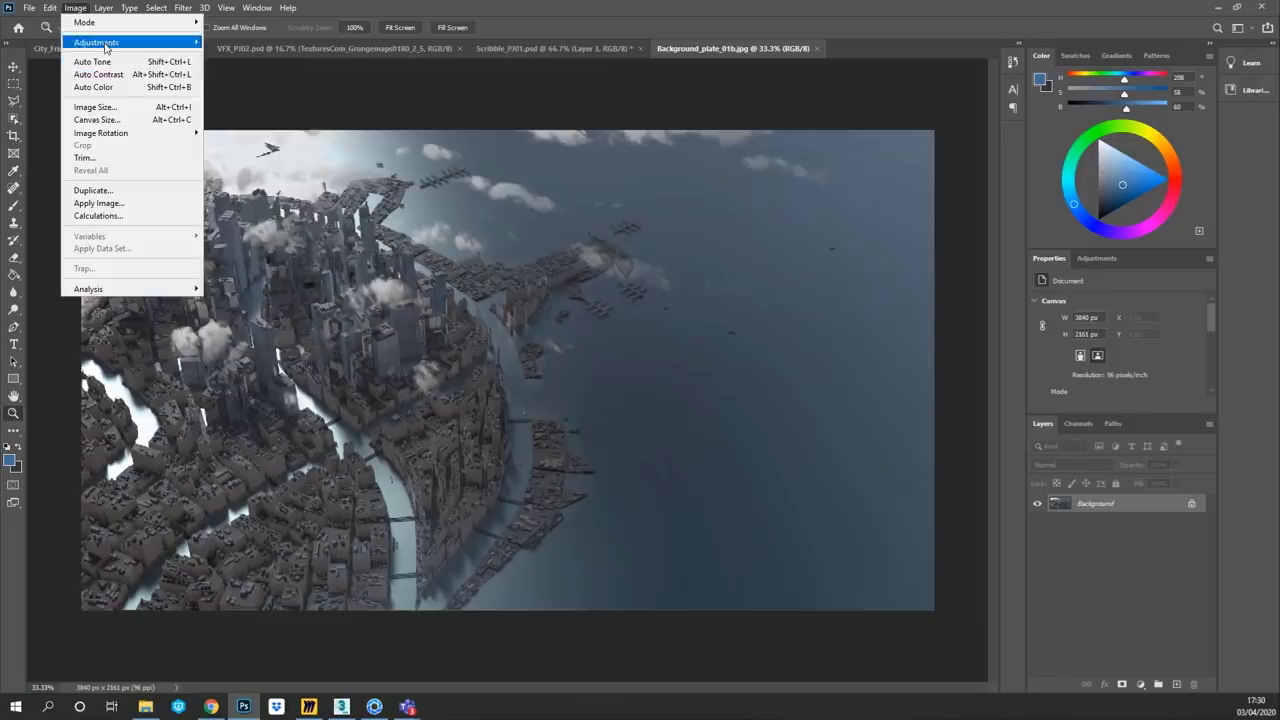
mouse_move(105, 44)
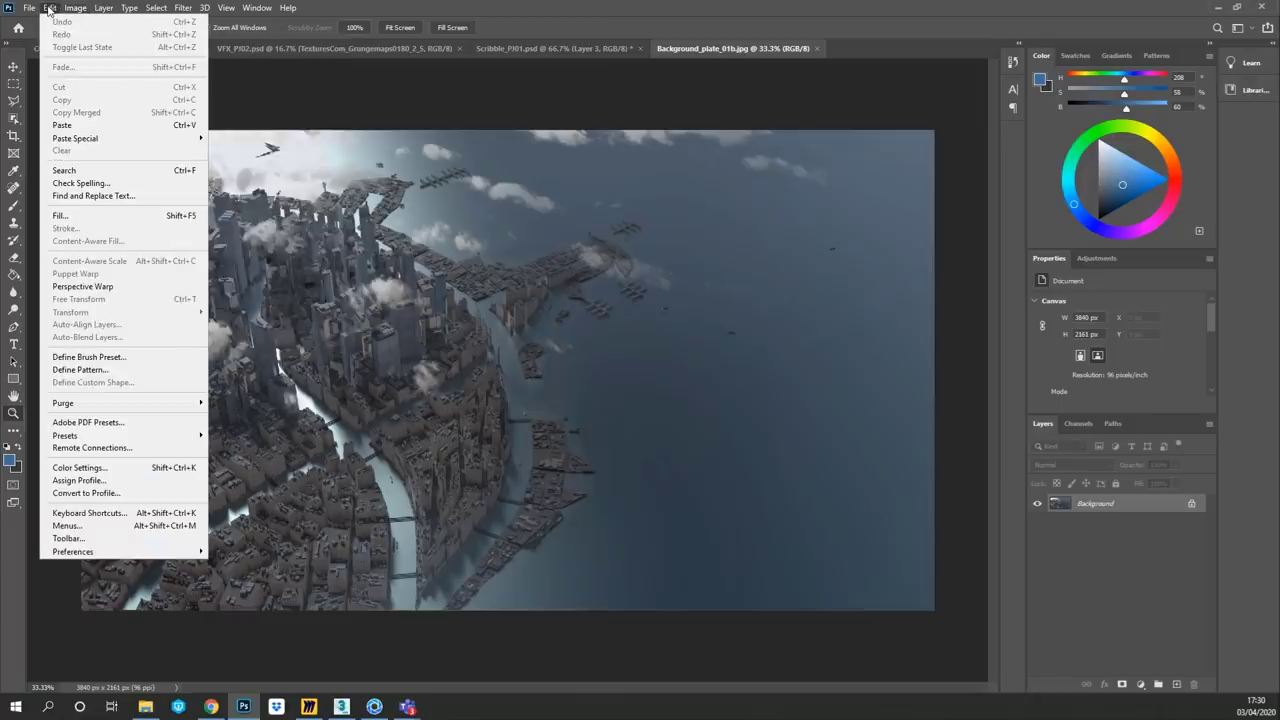
left_click(484, 211)
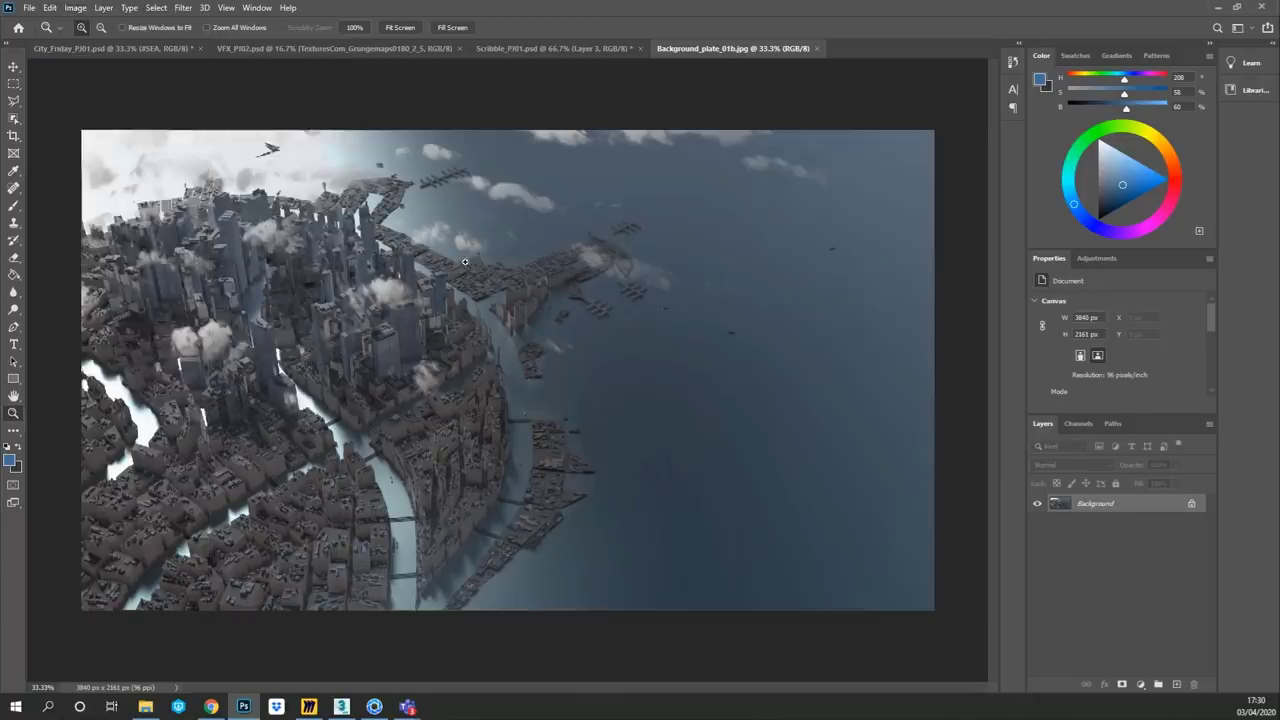
key("ctrl+j")
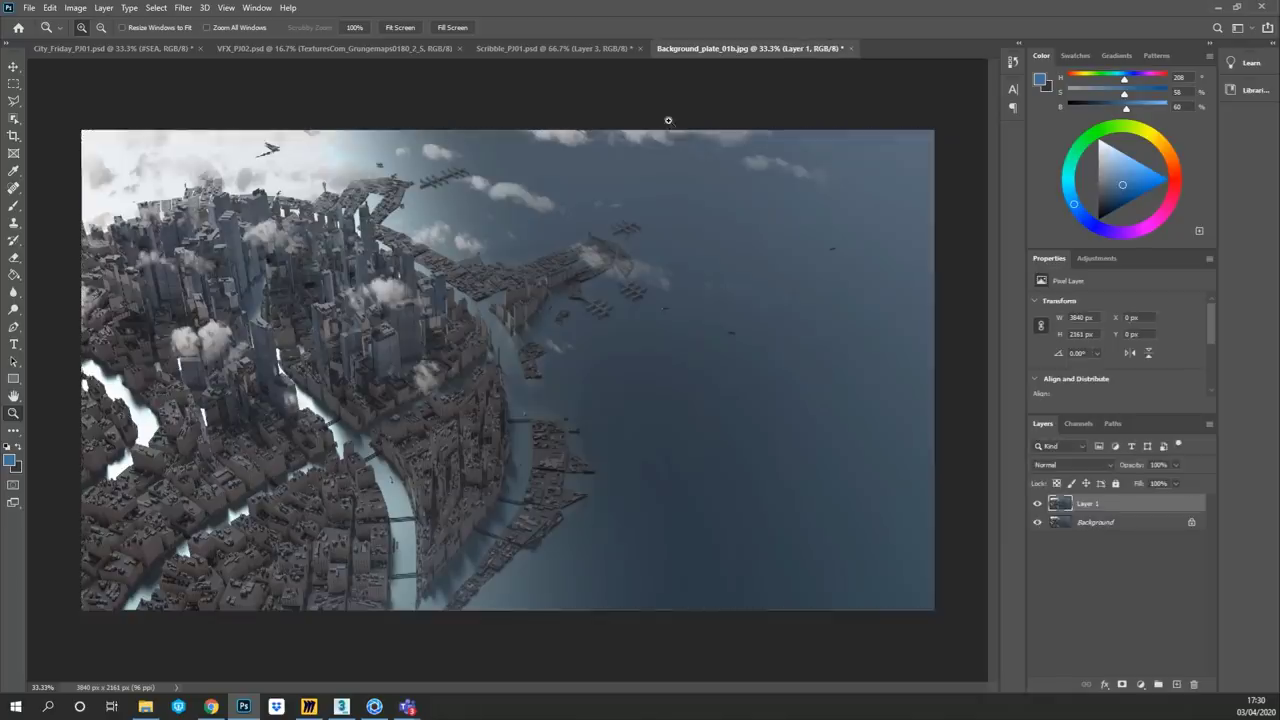
left_click(77, 8)
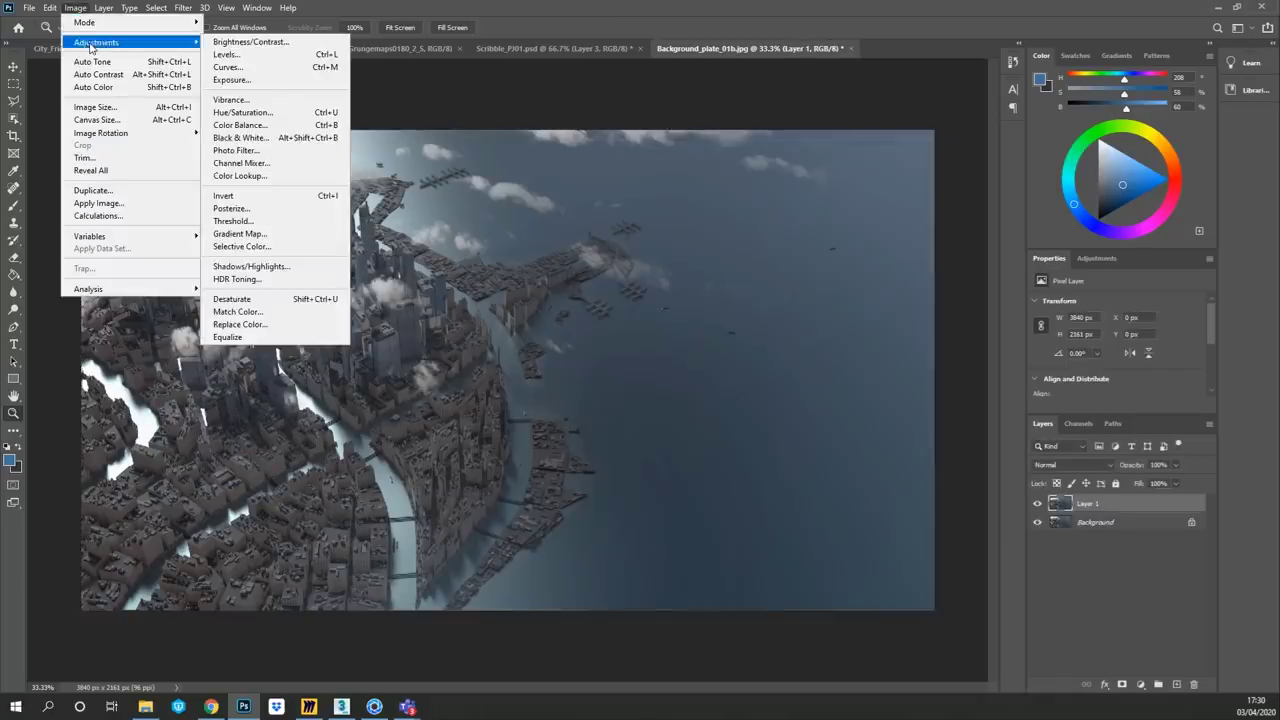
mouse_move(50, 10)
mouse_move(108, 313)
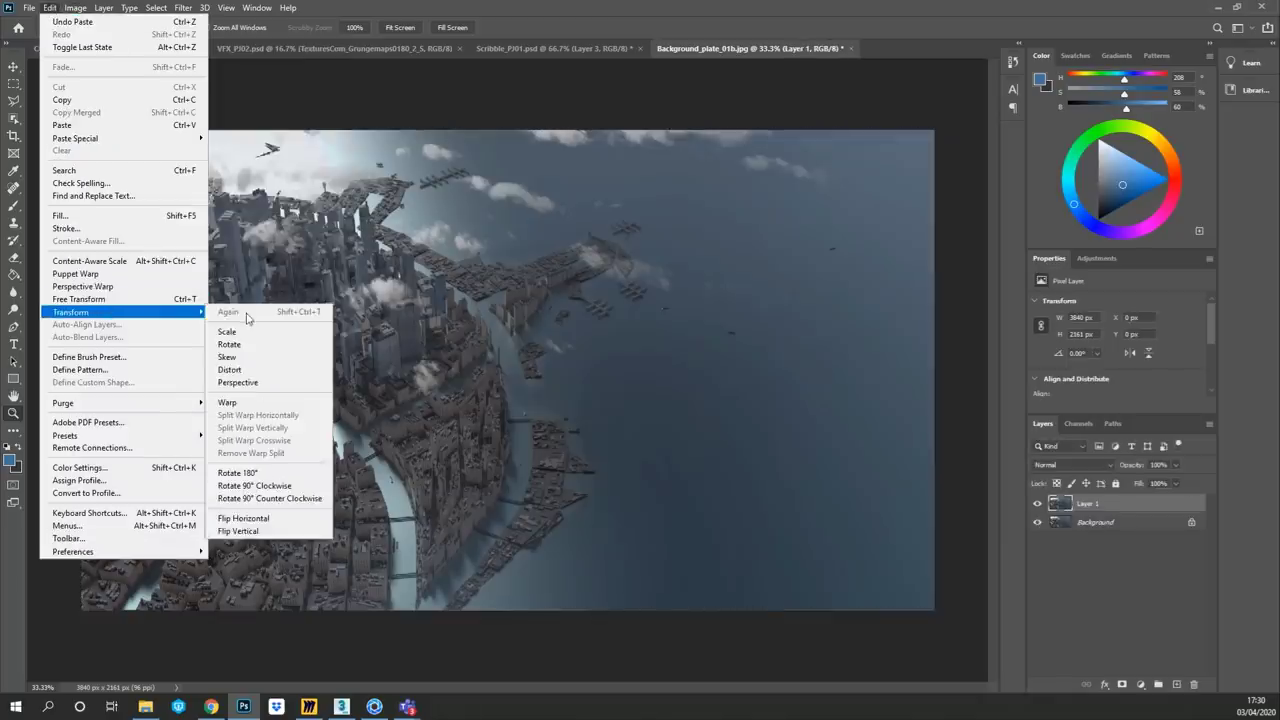
left_click(243, 518)
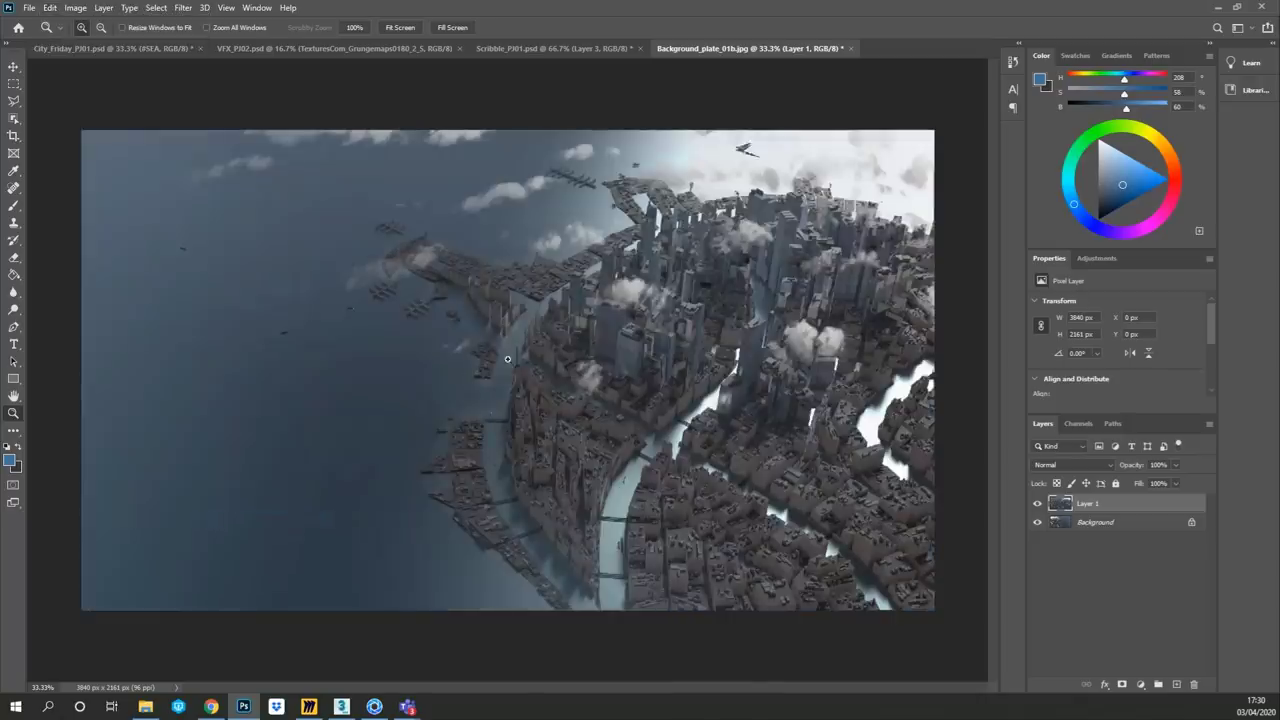
- Merge the flipped layer down and save the image as a JPEG named Background_plate_01b_Reverse
key("ctrl+e")
key("ctrl+shift+s")
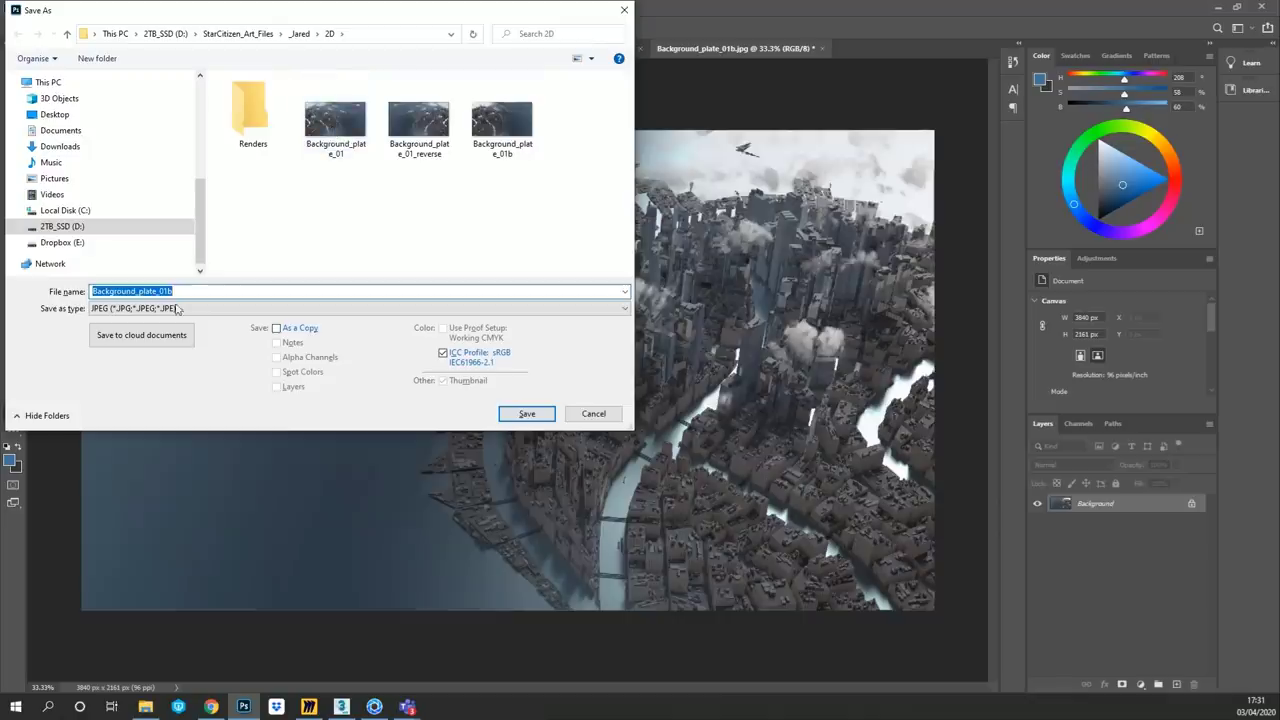
left_click(185, 290)
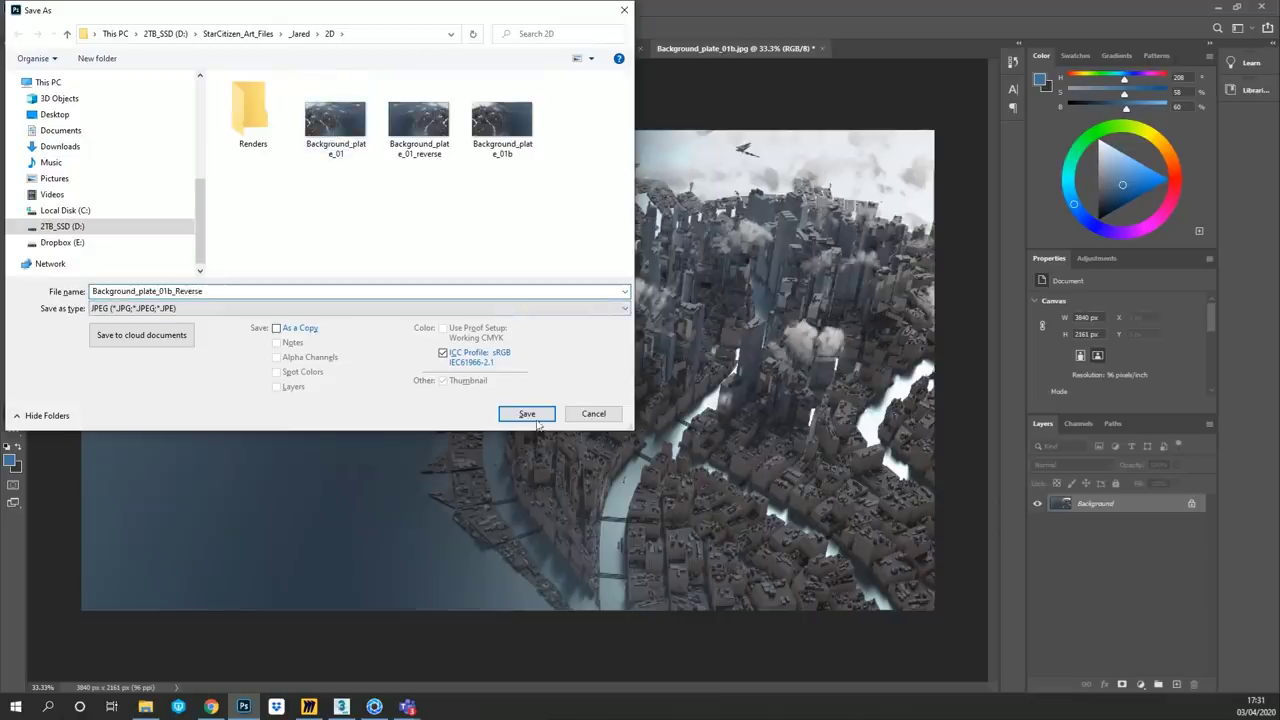
left_click(527, 413)
- Compare the City_Friday_PJ01 composition with the reversed background plate
key("z")
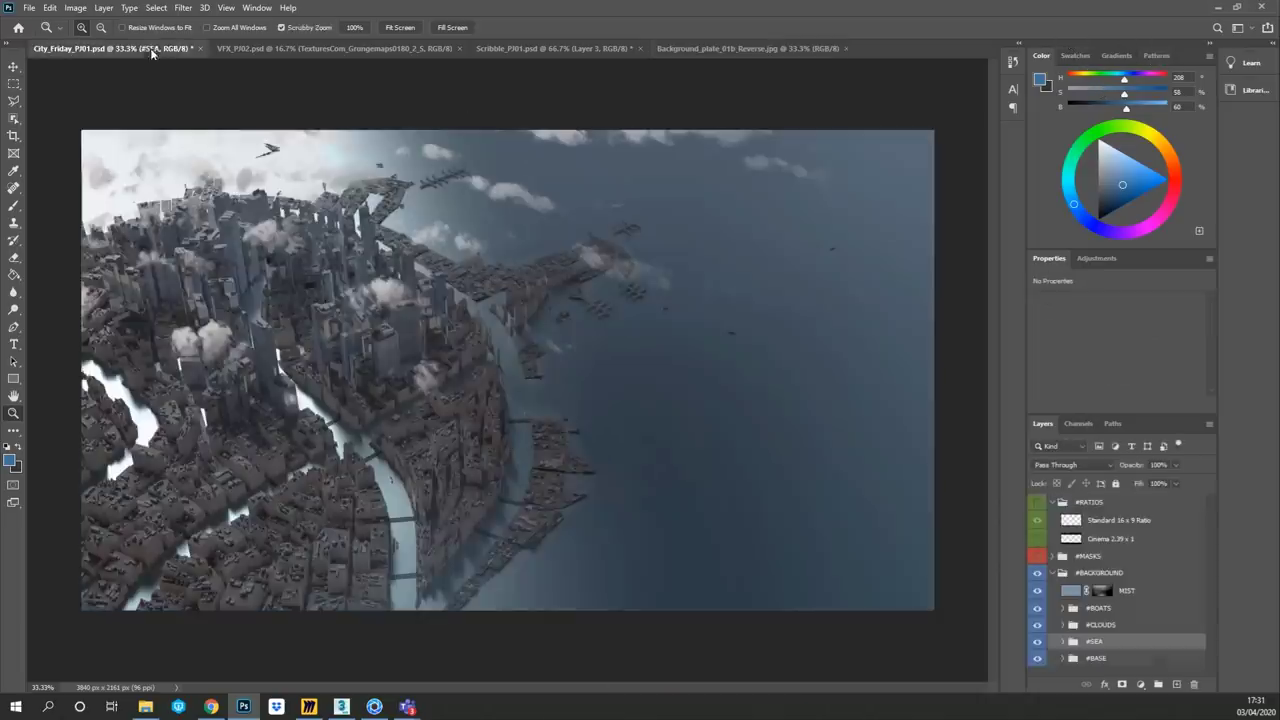
left_click(151, 50)
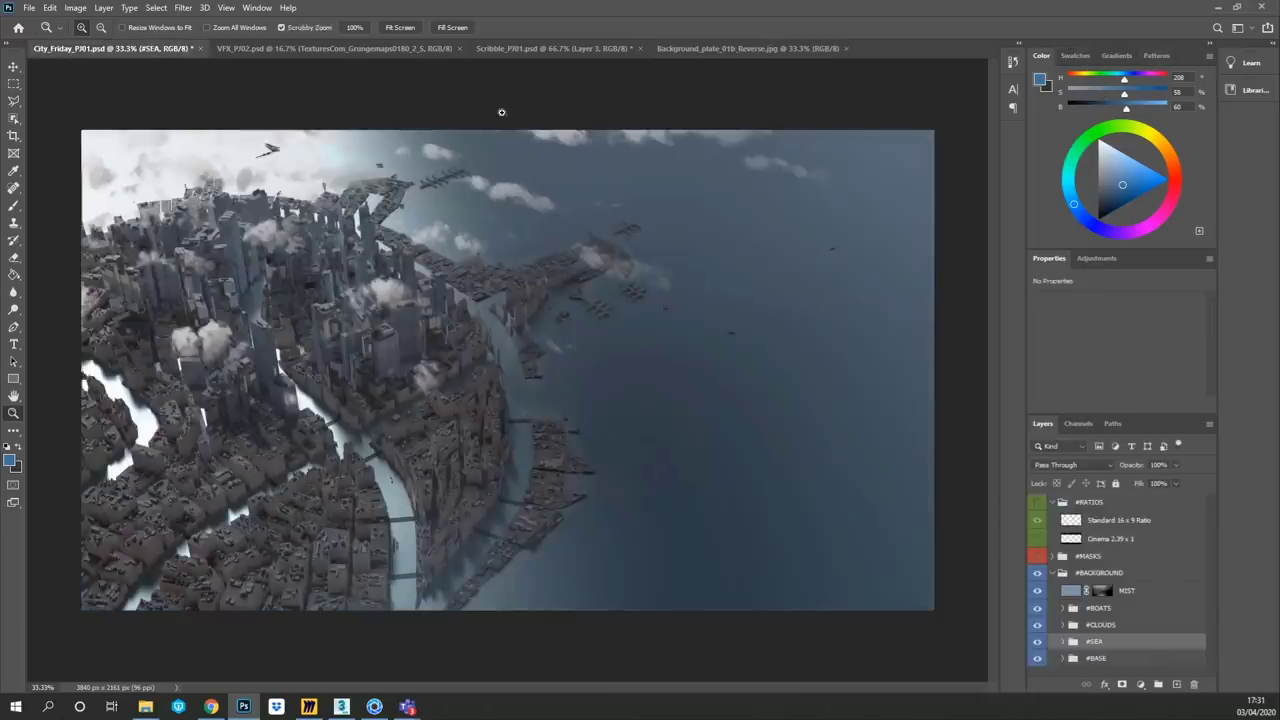
left_click(748, 48)
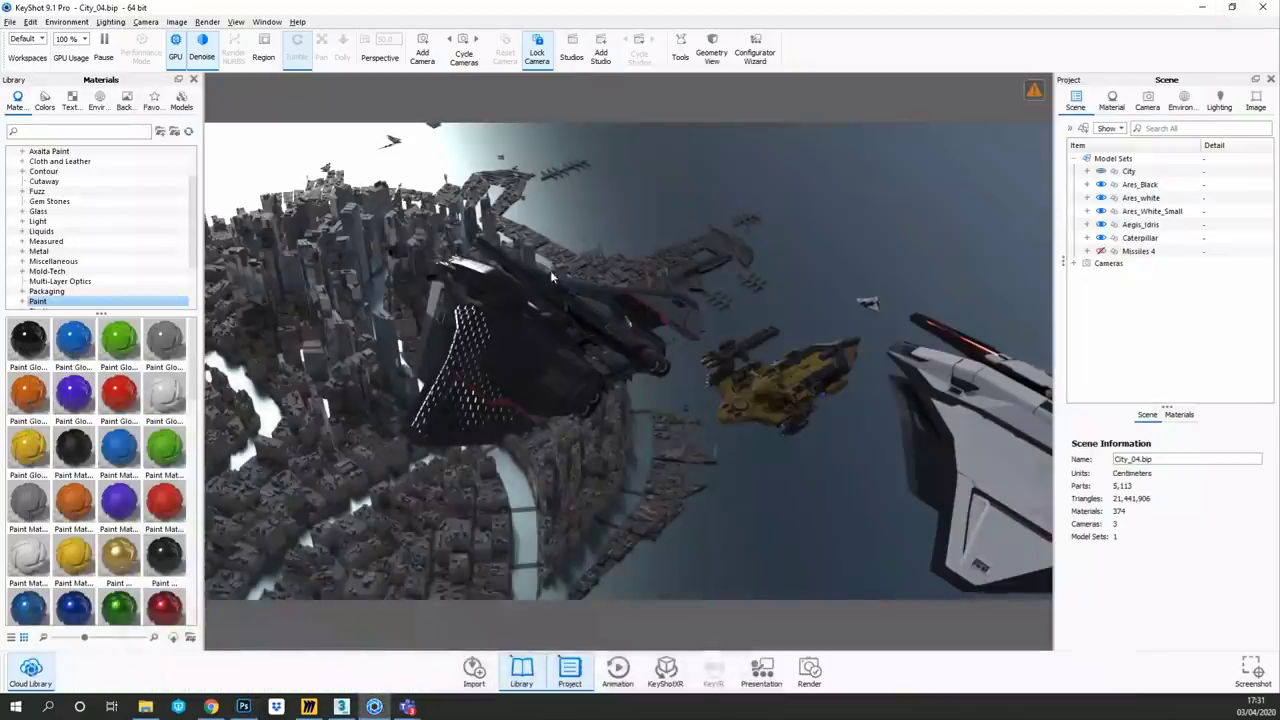
- Switch to KeyShot, hide the City model and display the environment settings
left_click(1101, 172)
left_click(1183, 108)
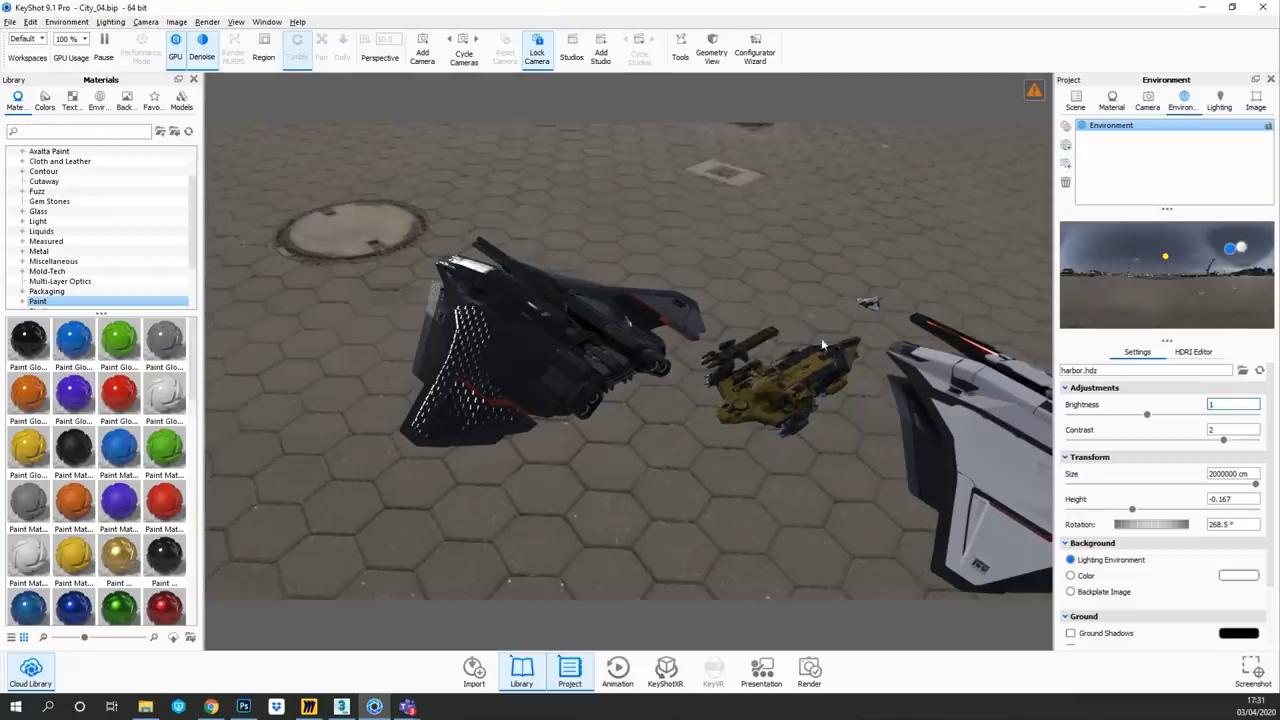
- Orbit around the ships in the Free Camera view and return to Camera 2
left_click(1147, 101)
left_click_drag(733, 440, 780, 437)
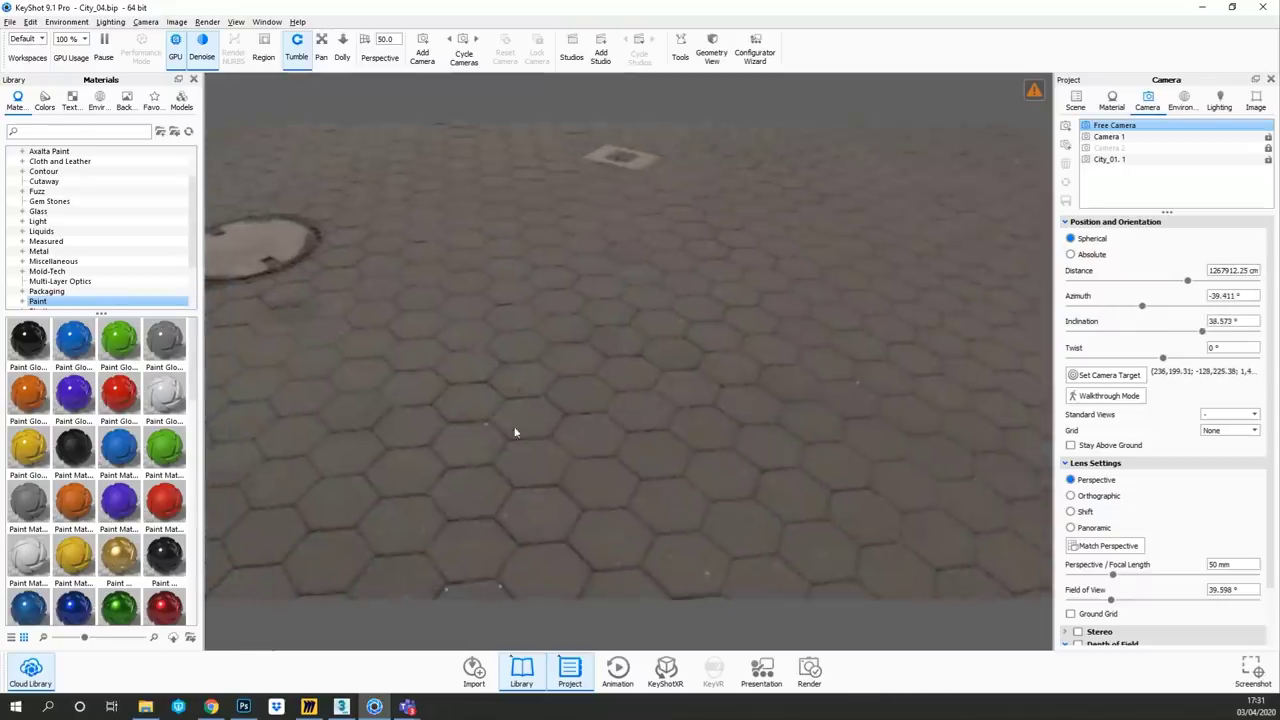
left_click(1150, 147)
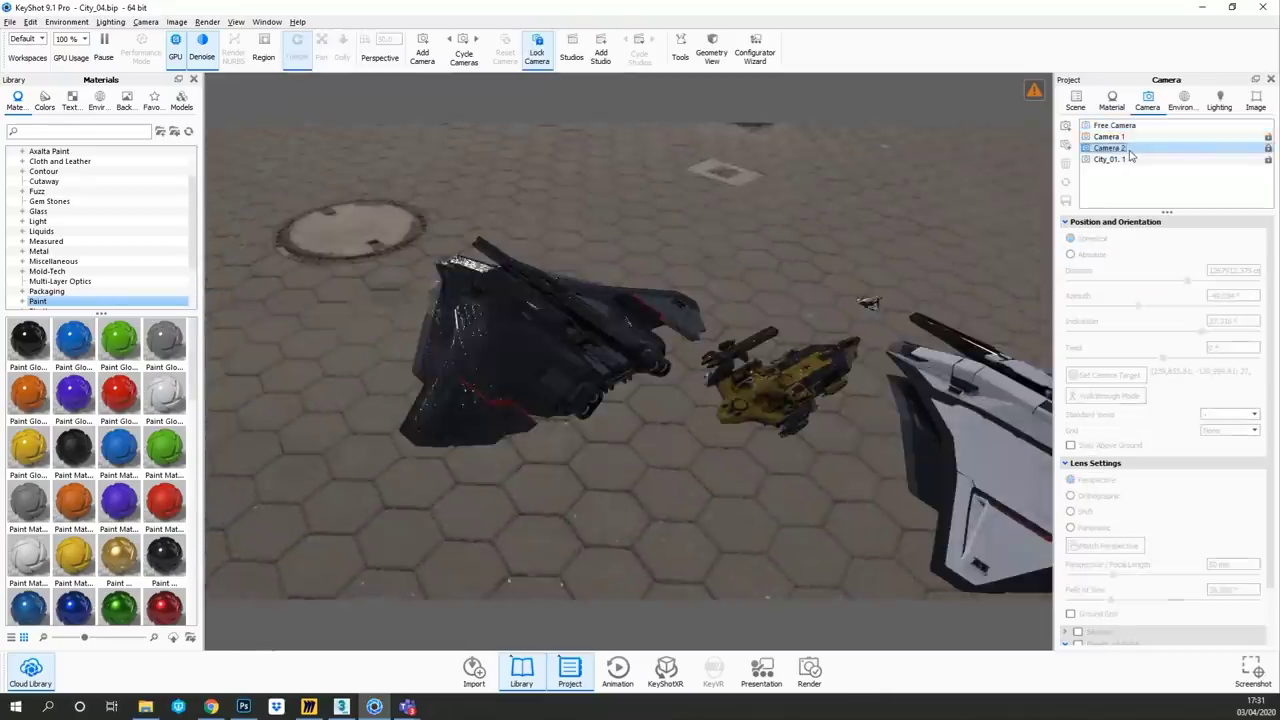
- Set the environment background to a backplate image, using Background_plate_01b from the 2D folder
left_click(1182, 102)
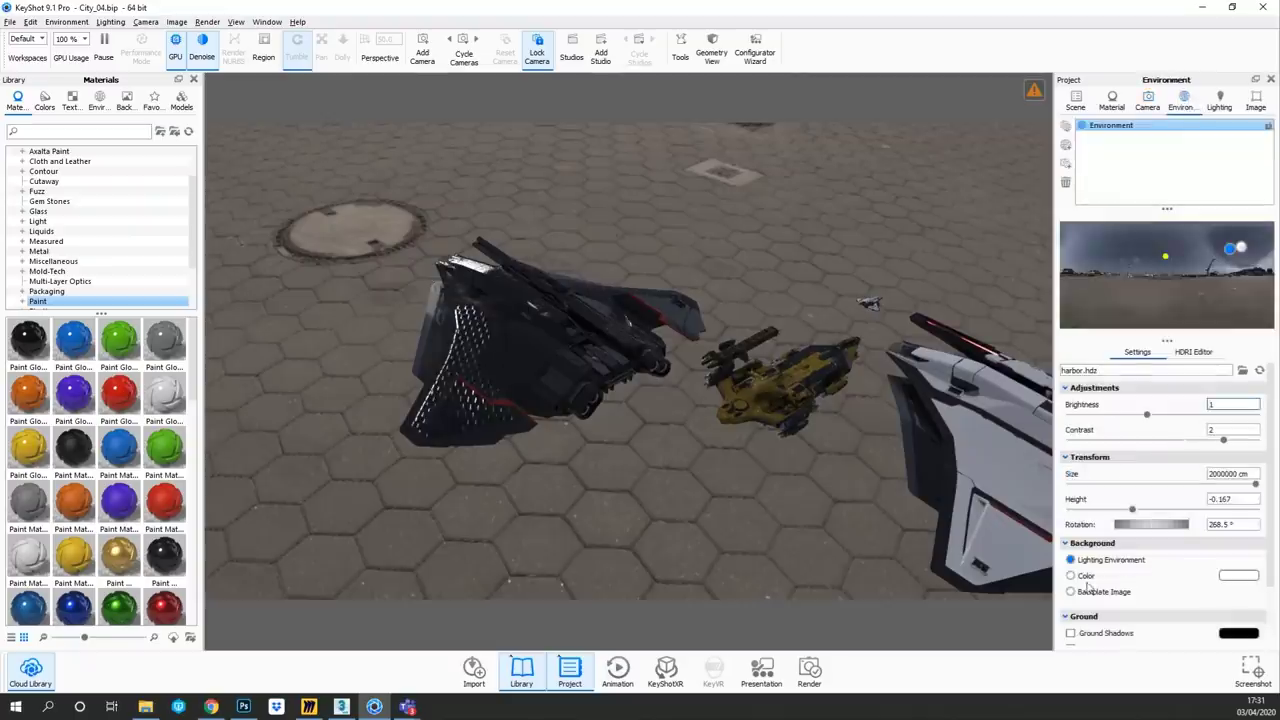
left_click(1095, 594)
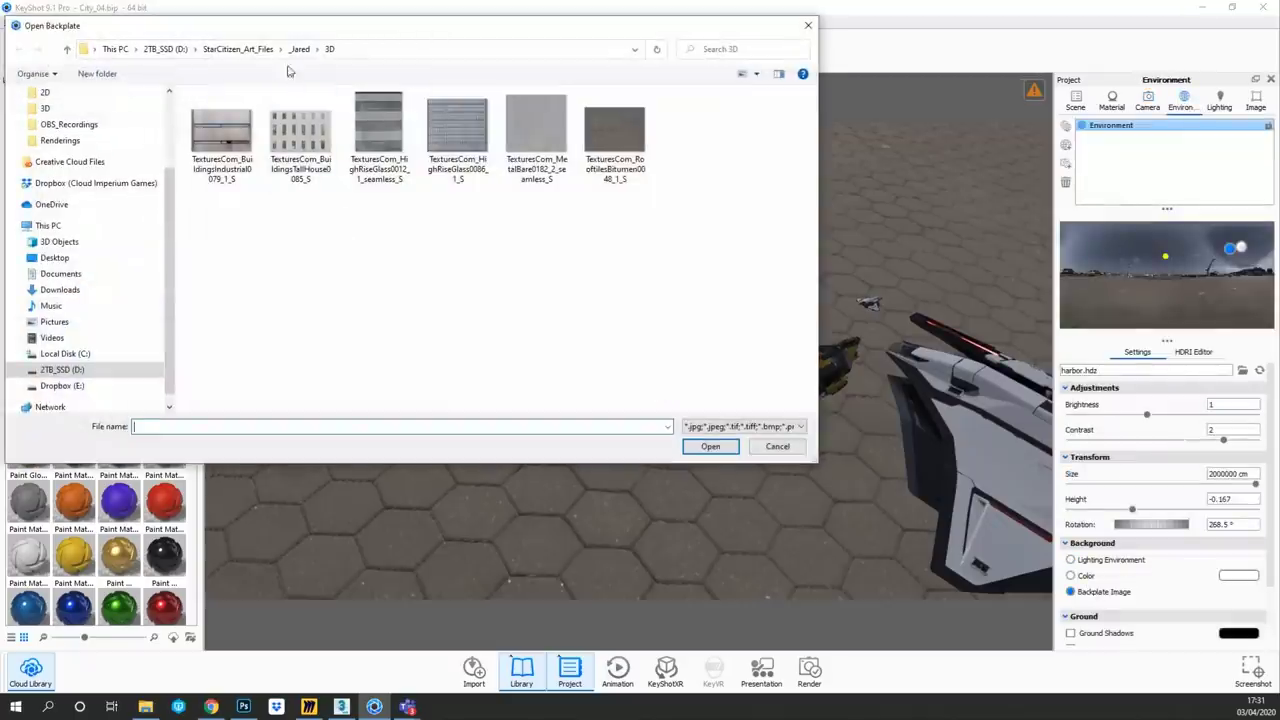
left_click(301, 49)
double_click(205, 118)
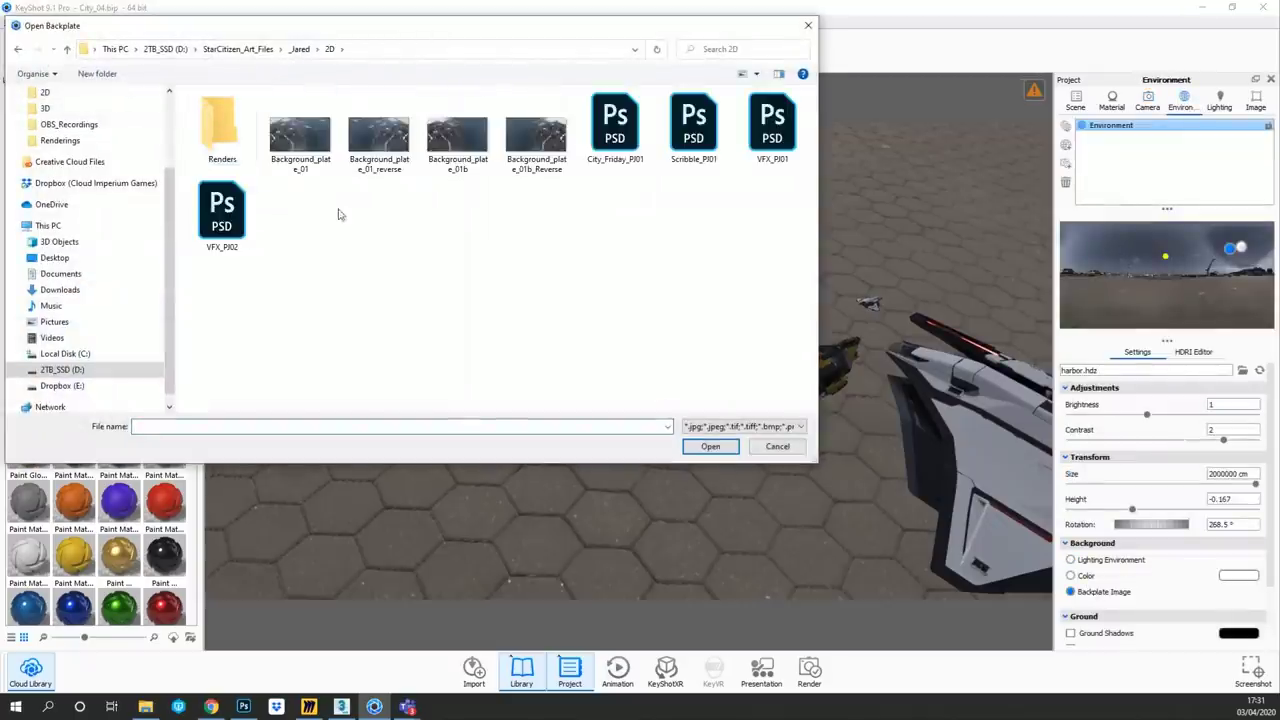
double_click(458, 140)
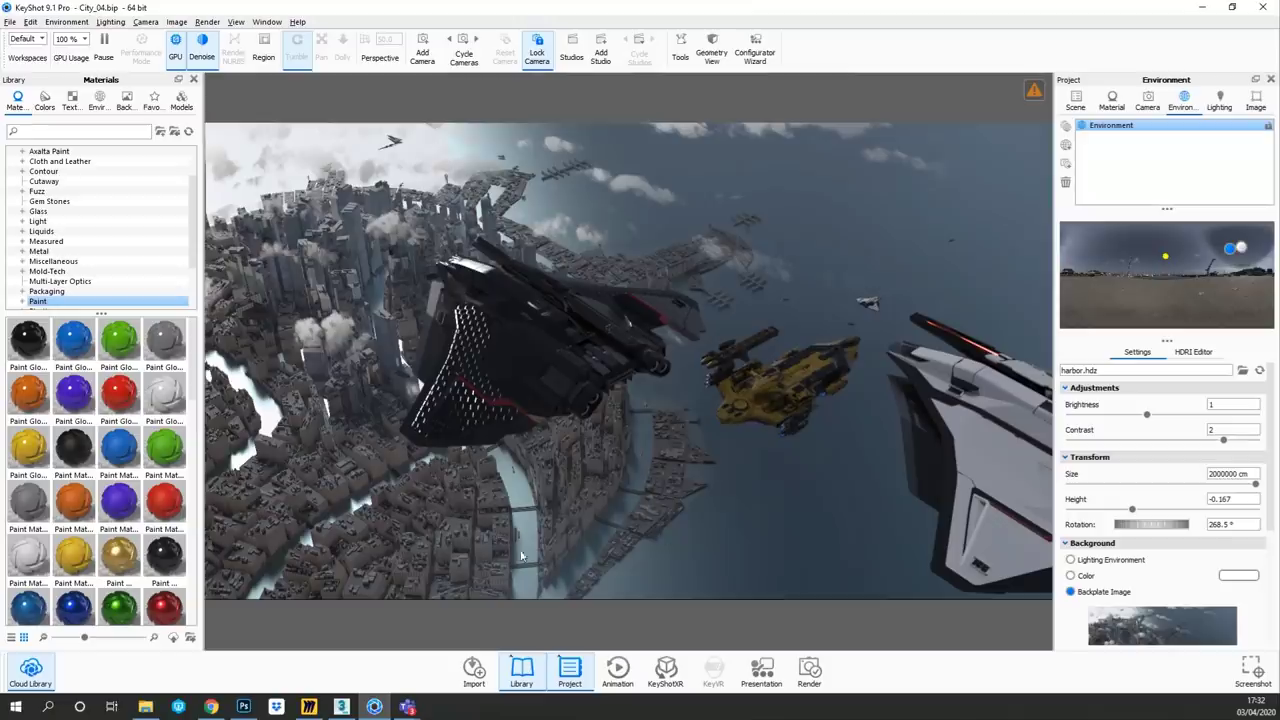
- Switch to Photoshop and review the Scribble_PJ01 sketch and the City_Friday_PJ01 composition
left_click(243, 707)
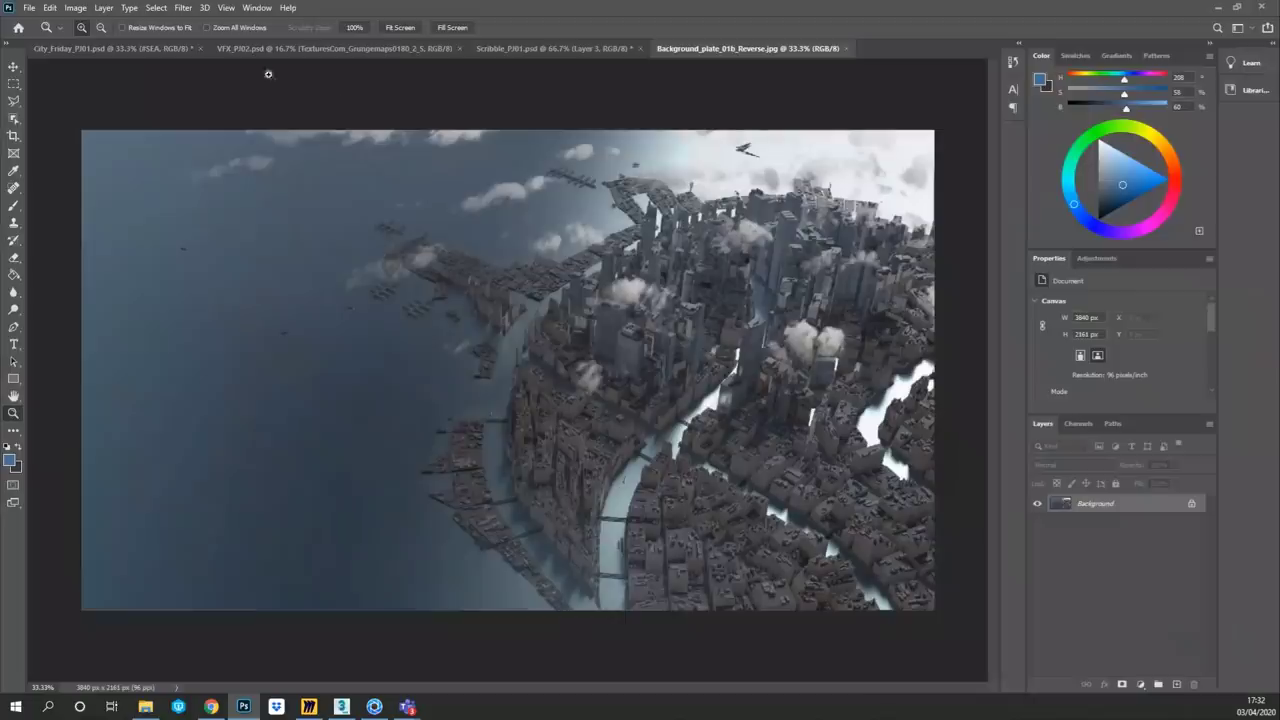
left_click(514, 49)
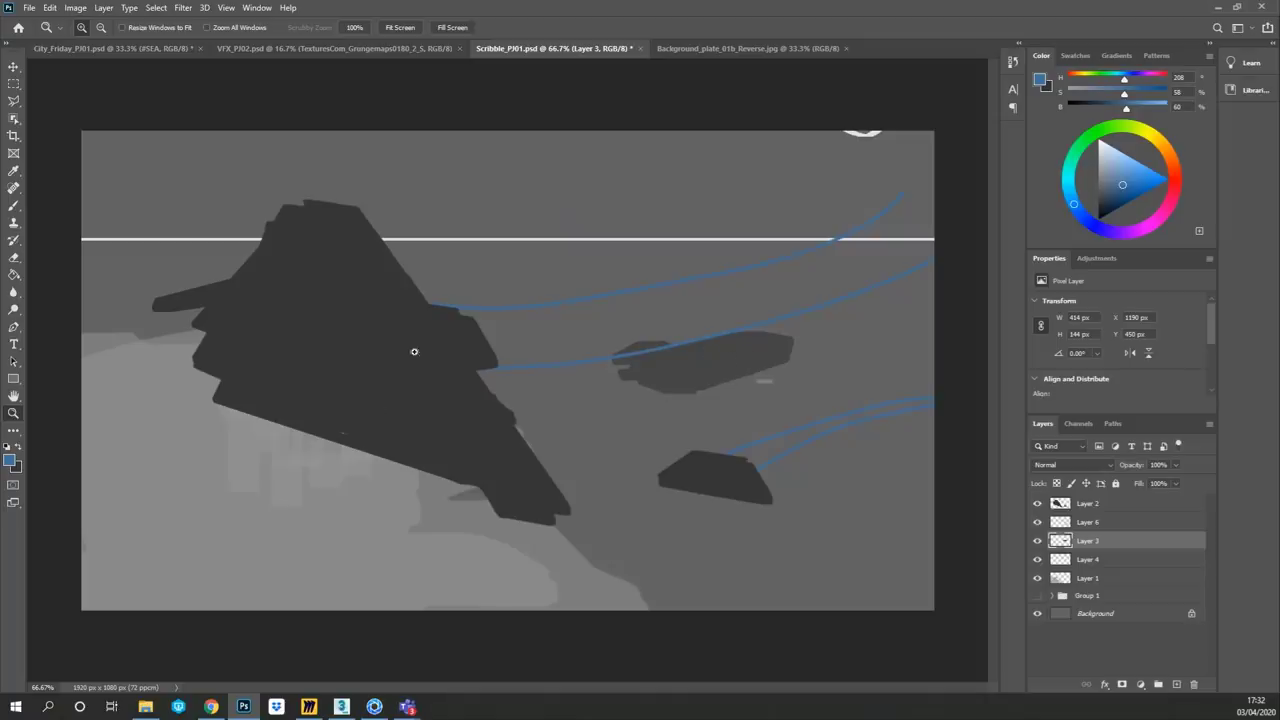
left_click(100, 48)
- Switch back to KeyShot and replace the backplate image with Background_plate_01b_Reverse.jpg
key("alt+Tab")
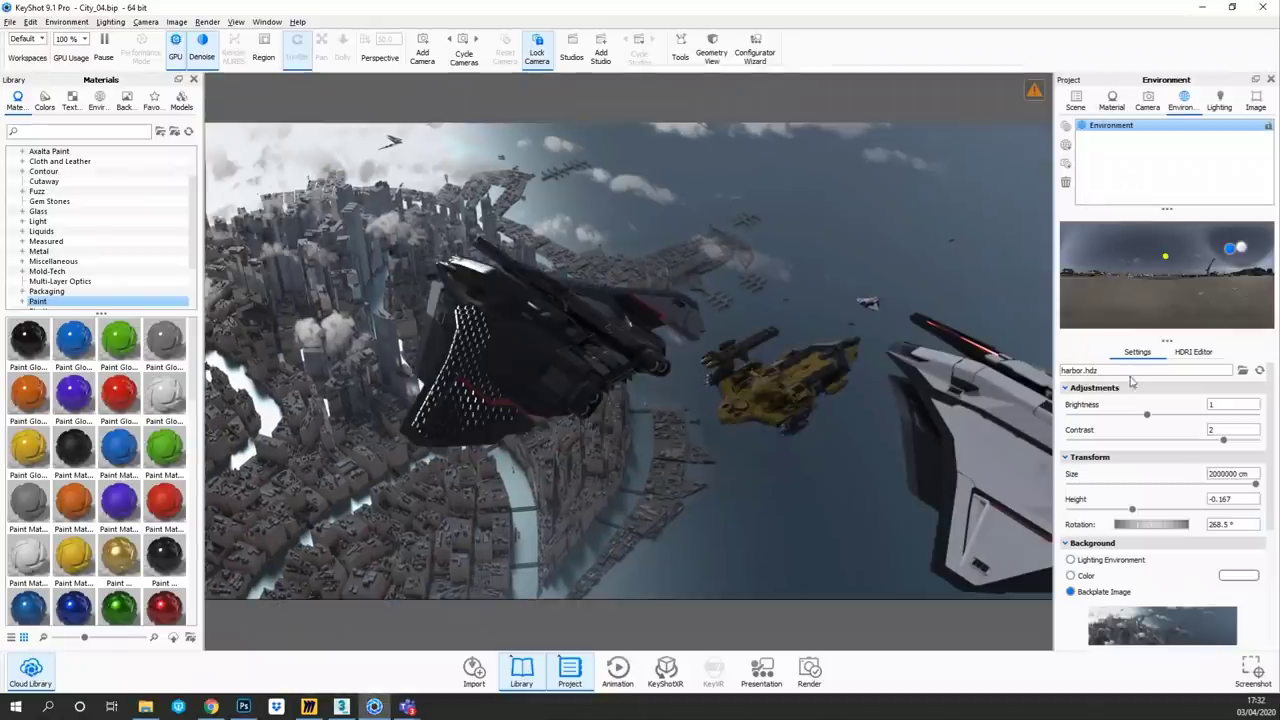
left_click(1200, 354)
left_click(1136, 352)
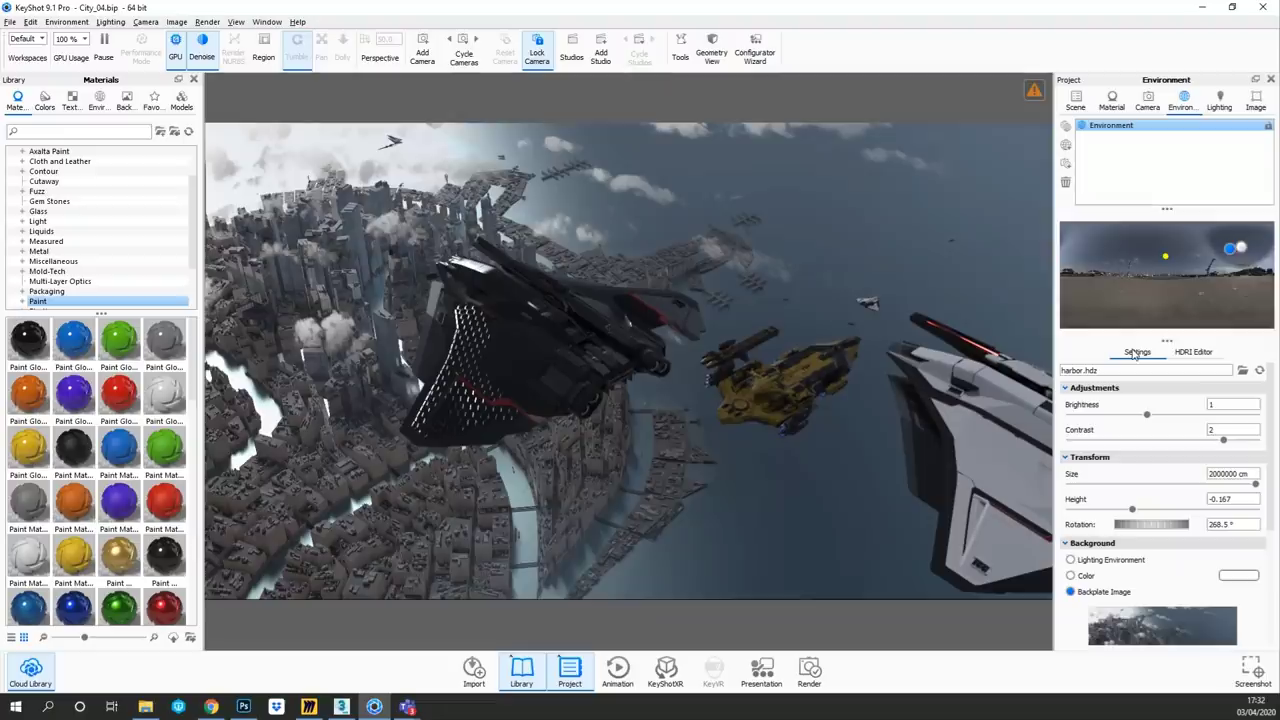
scroll(1112, 596, "down", 2)
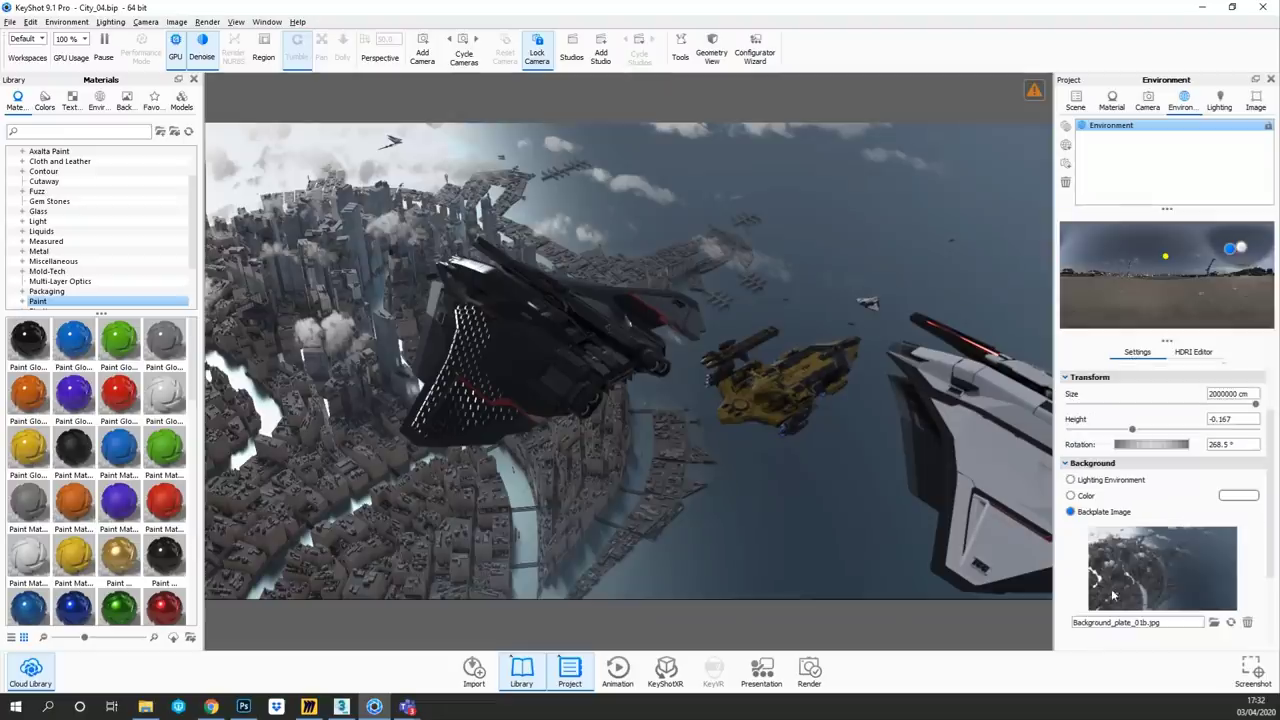
left_click(1214, 624)
left_click(545, 145)
double_click(574, 155)
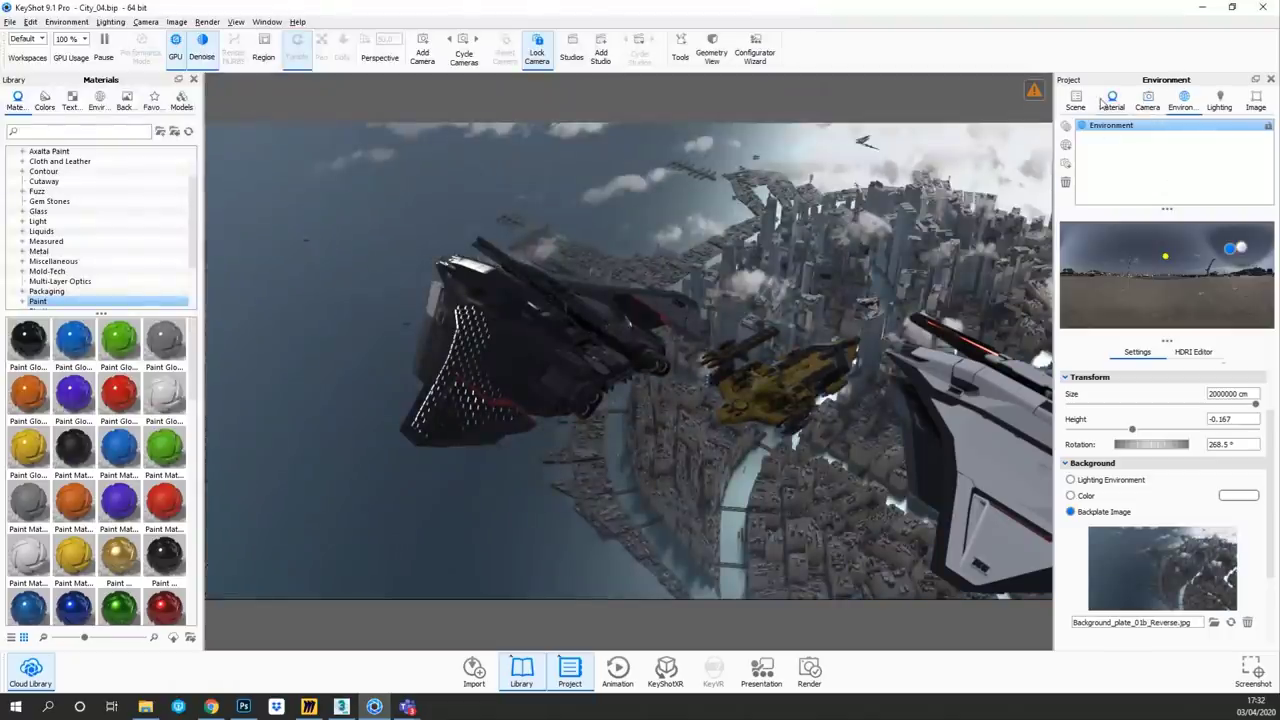
- Rotate the Ares_Black ship with the Move tool and shift it over the sea toward the image's left edge
left_click(1145, 103)
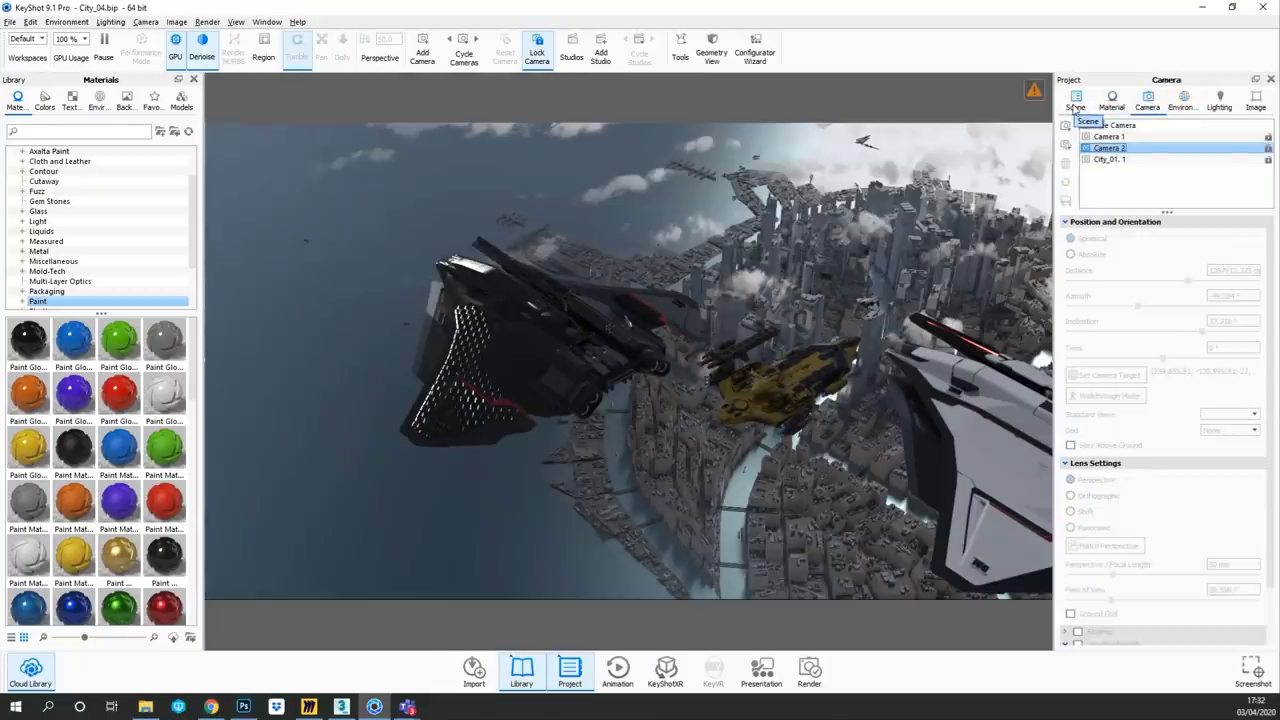
left_click(1075, 100)
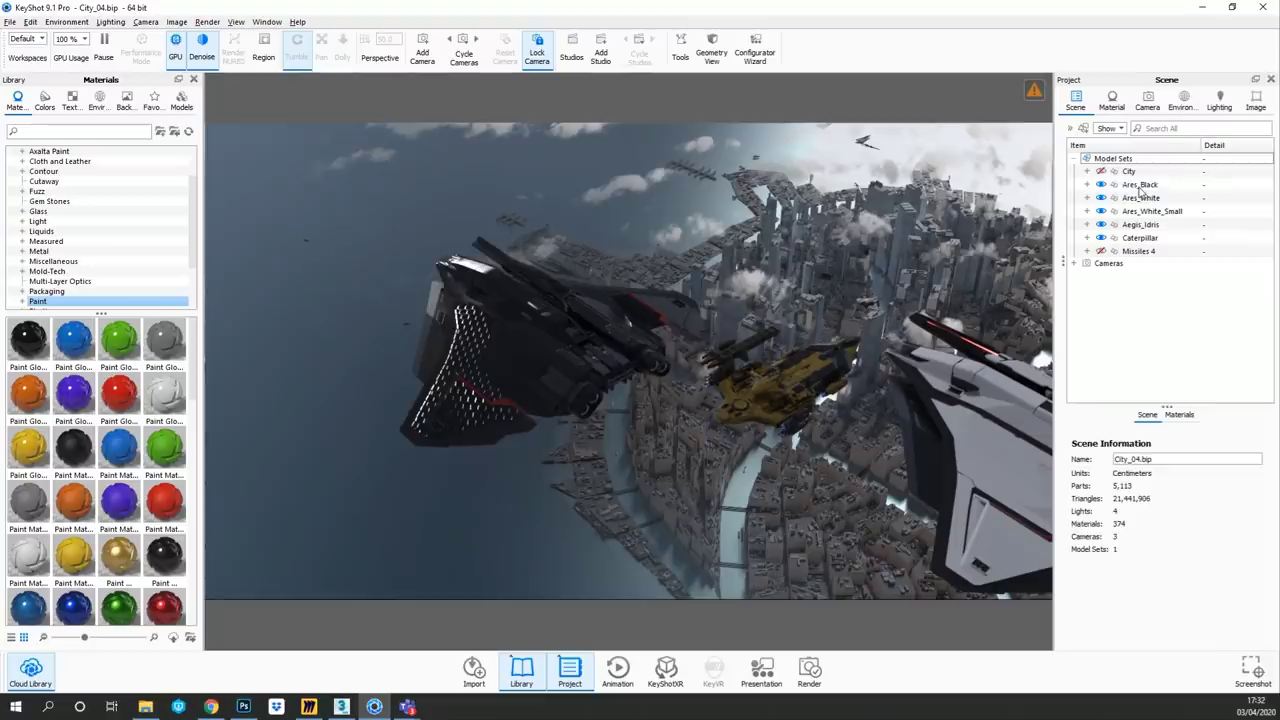
left_click(965, 380)
left_click(1167, 414)
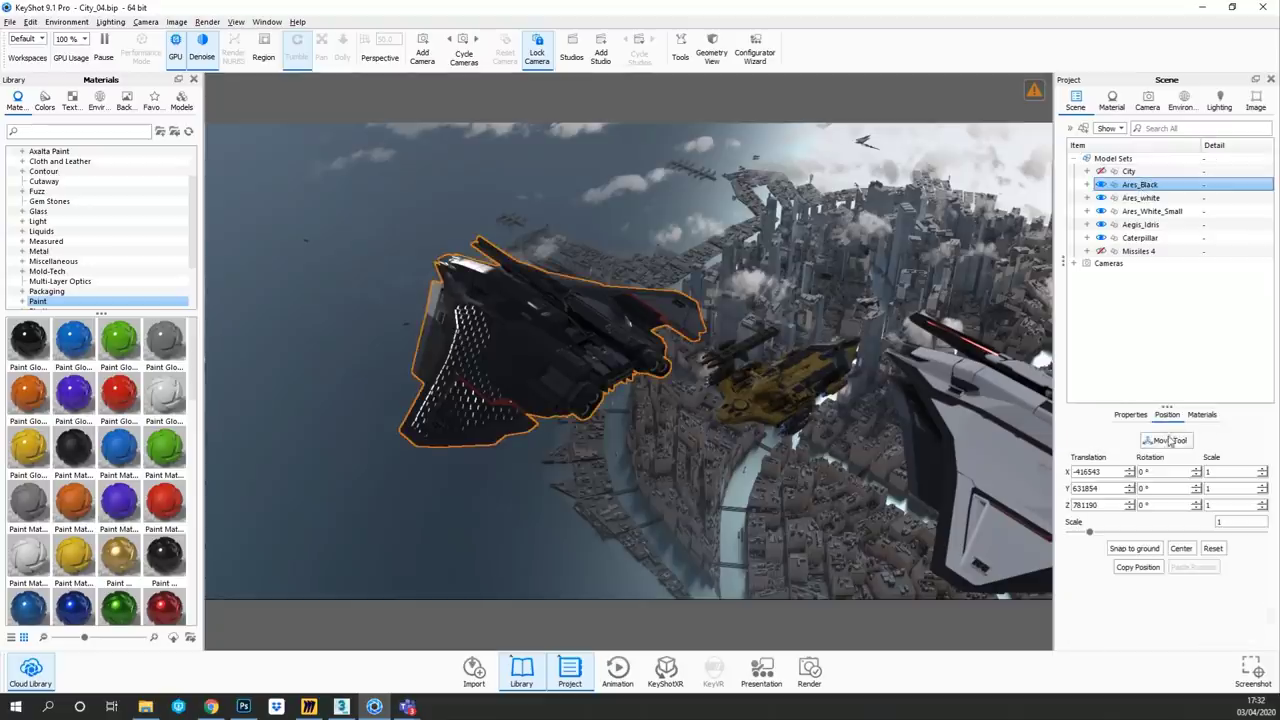
left_click(1171, 440)
left_click_drag(599, 341, 578, 302)
left_click_drag(519, 346, 360, 405)
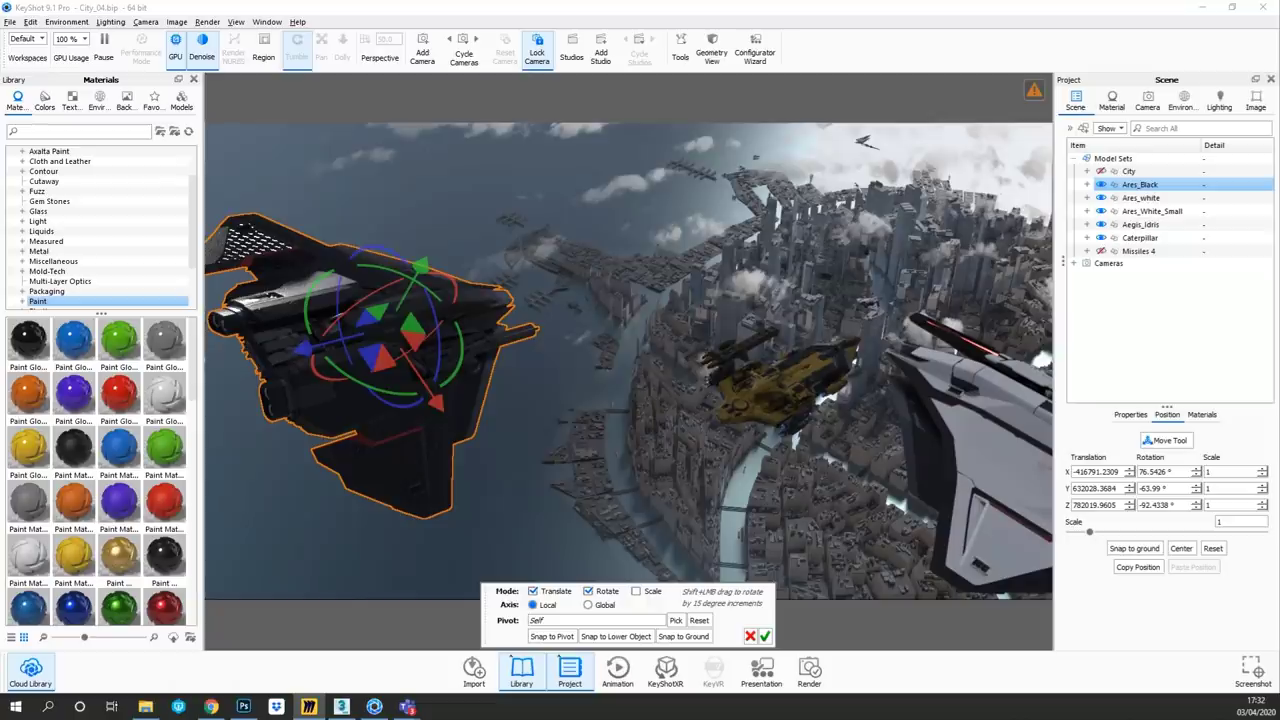
- Raise Ares_Black toward the upper left of the image, fine-tune its tilt in several small rotations and accept the placement
left_click_drag(398, 318, 229, 47)
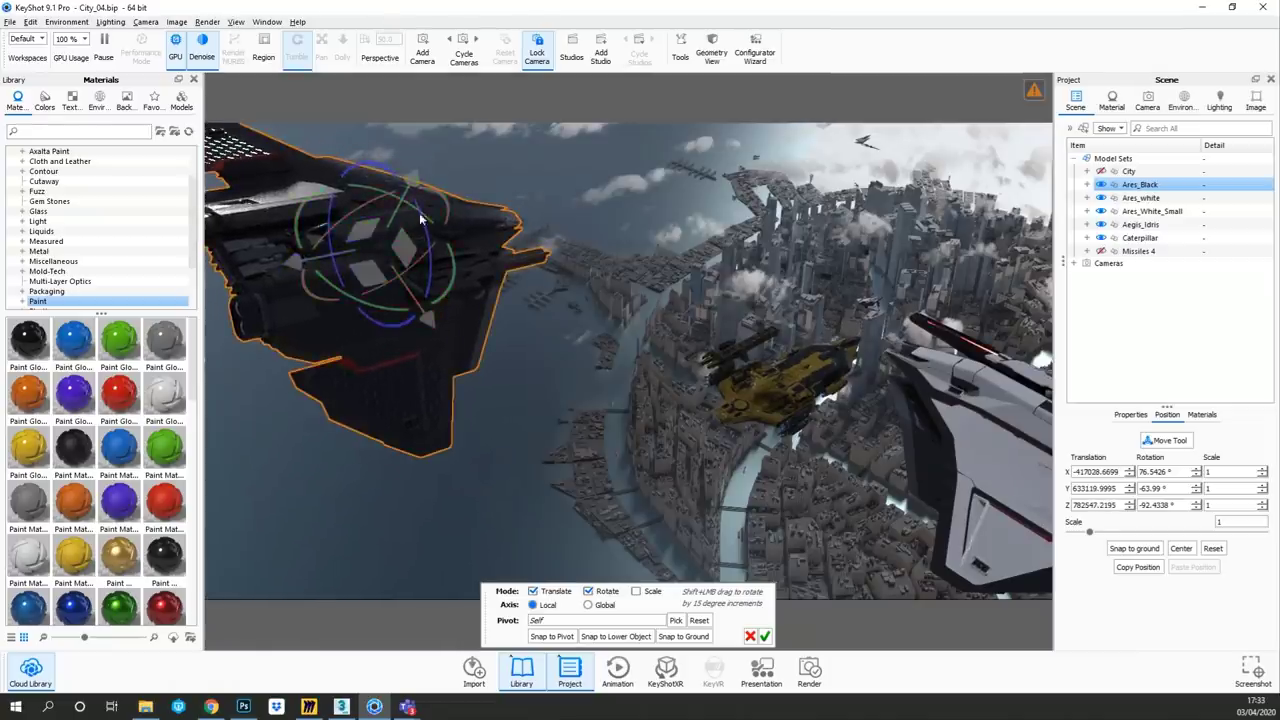
left_click_drag(433, 200, 395, 293)
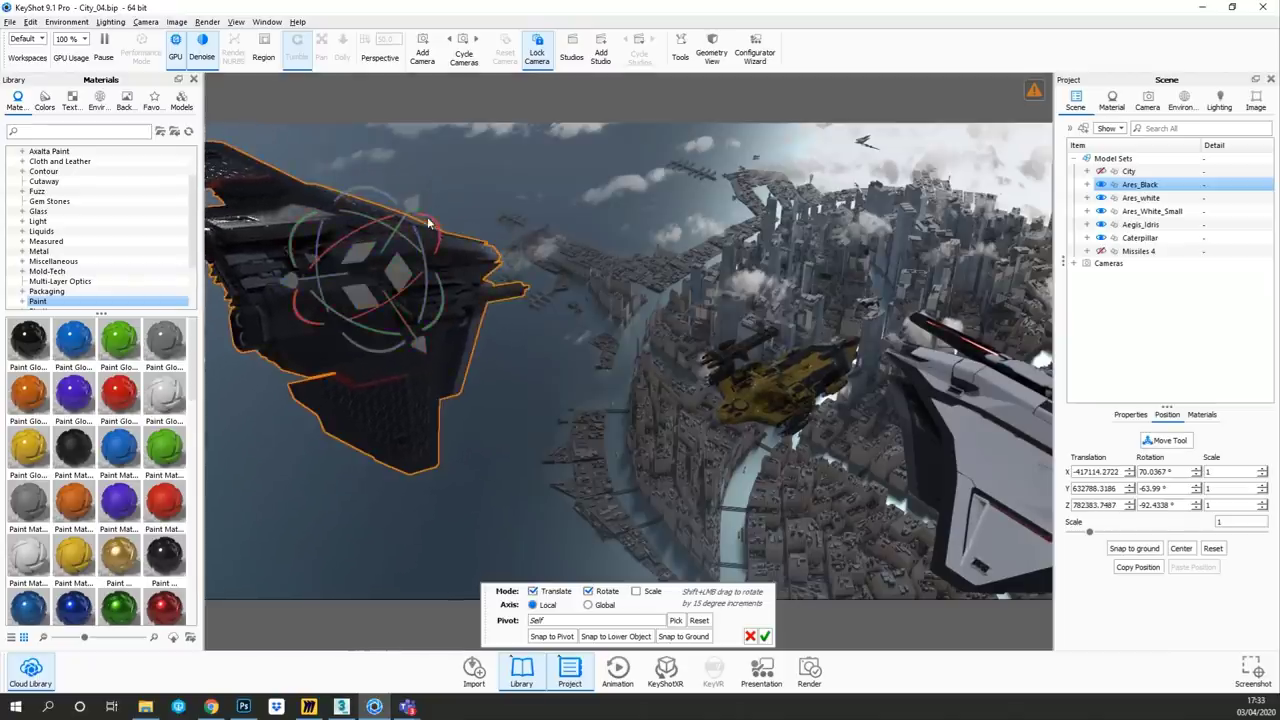
left_click_drag(432, 222, 430, 256)
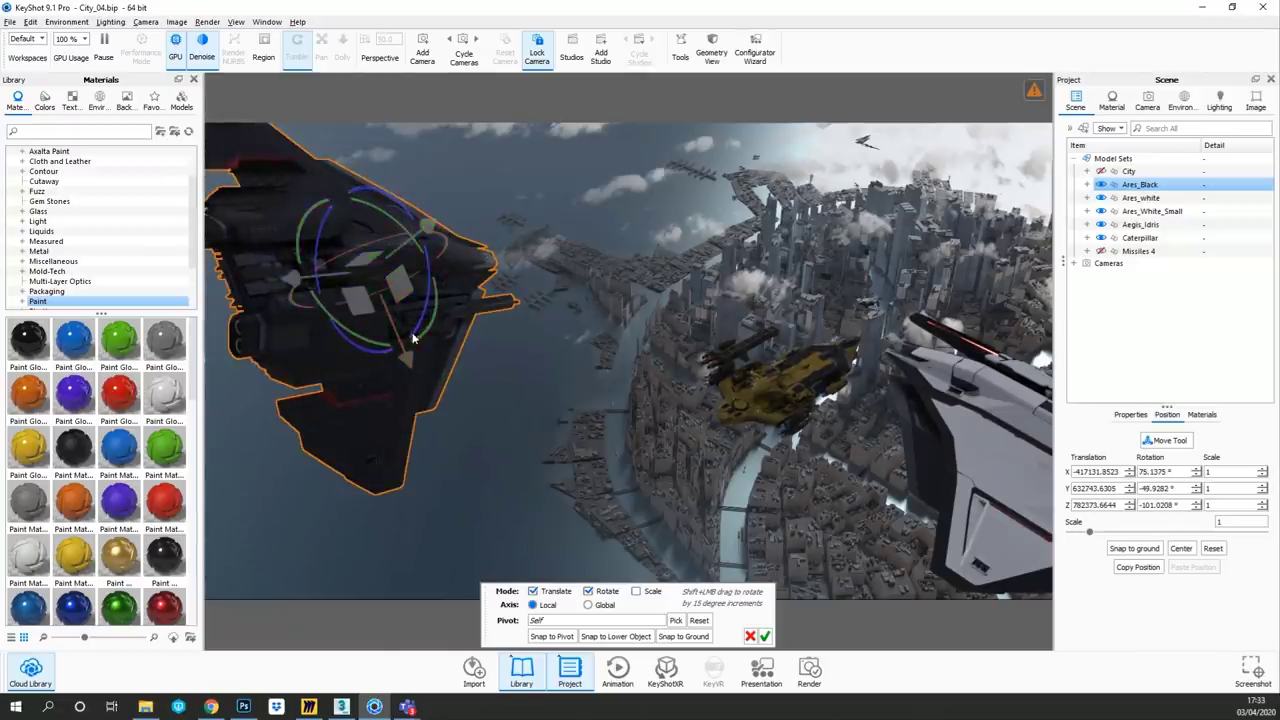
left_click_drag(370, 340, 455, 313)
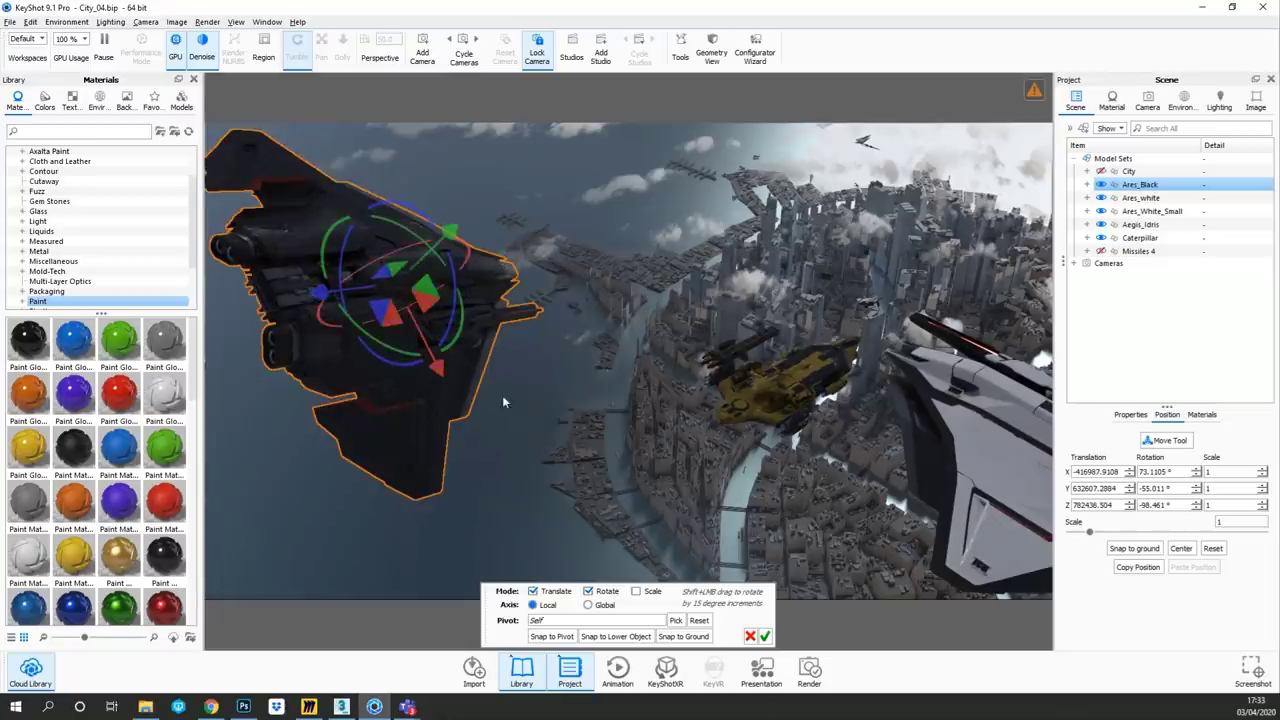
left_click(765, 636)
- Move the Ares_white ship from the right foreground to the image's lower left, overlapping Ares_Black, and rotate it to the same heading
left_click(1140, 198)
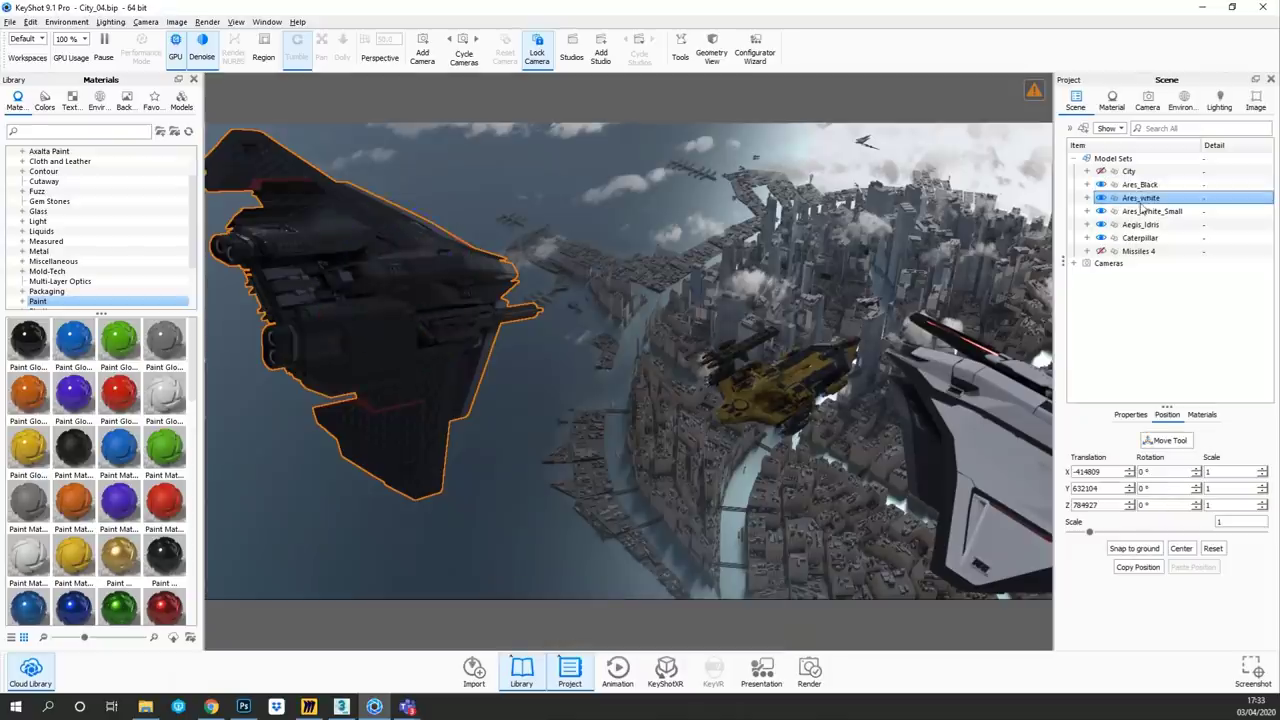
left_click(1162, 440)
left_click_drag(1045, 420, 257, 520)
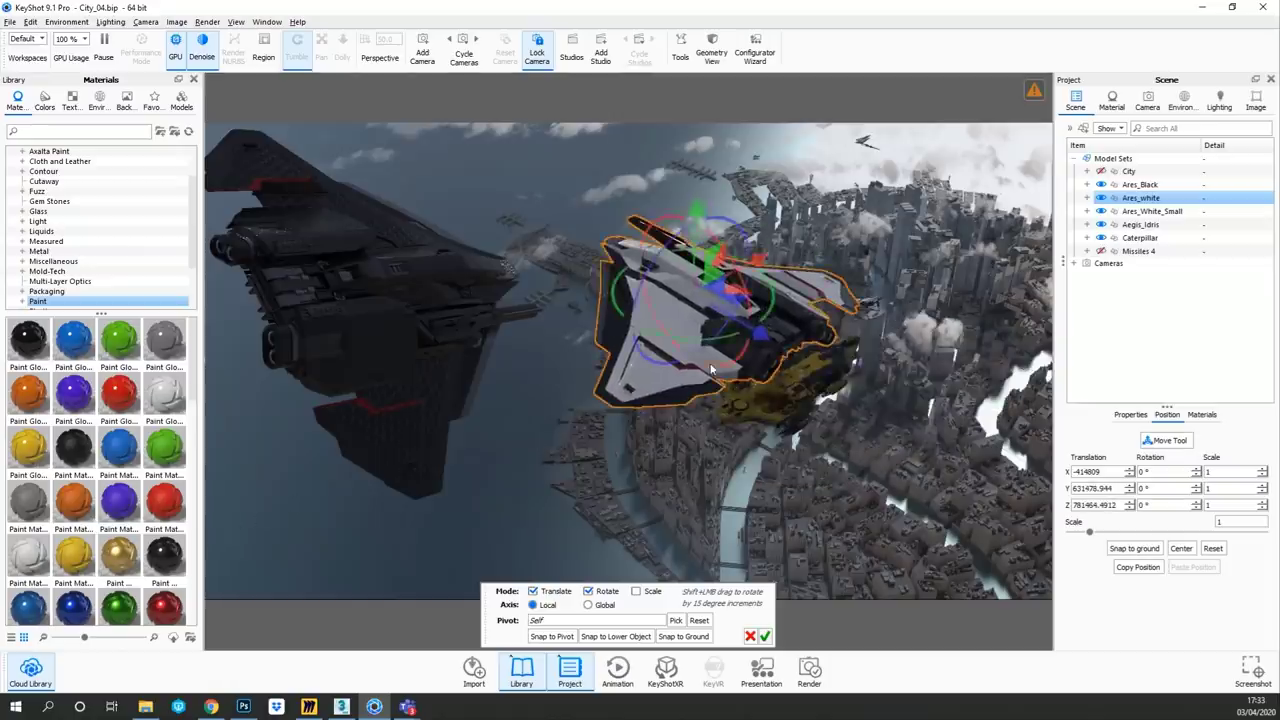
left_click_drag(735, 291, 280, 540)
left_click_drag(368, 382, 390, 438)
left_click(765, 636)
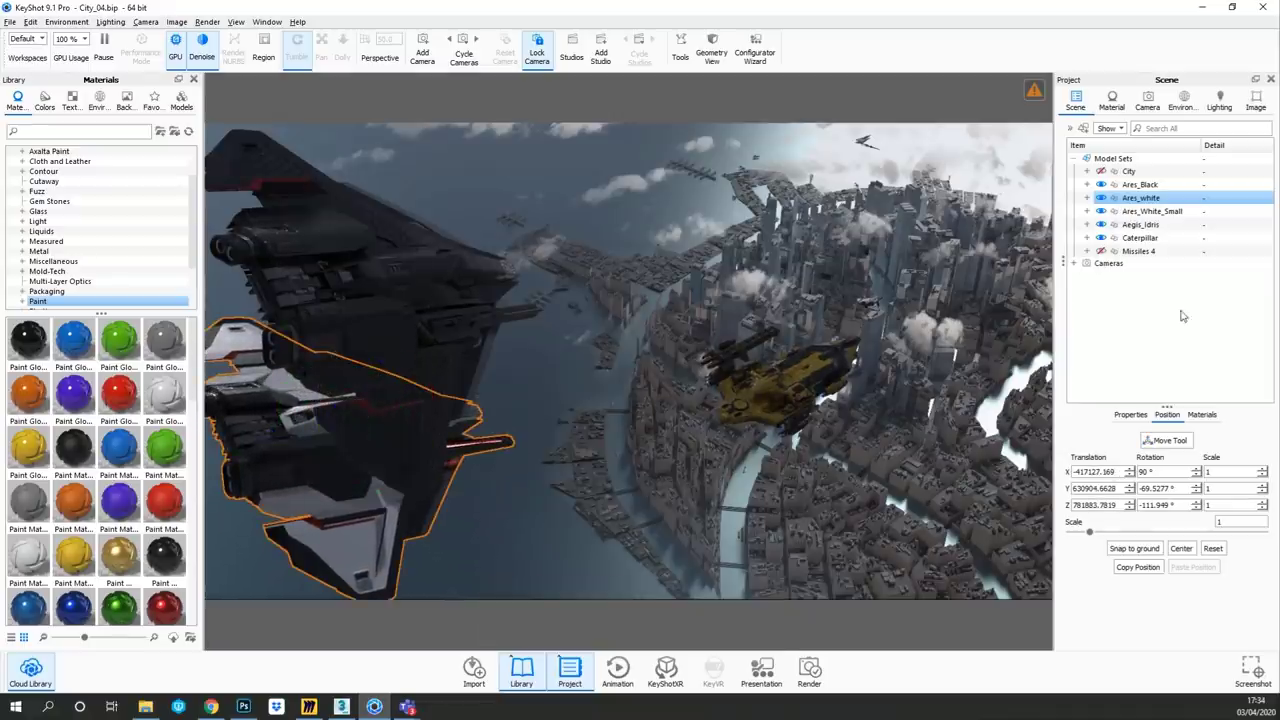
- Scale Ares_white to 0.5 and move it to the lower left edge of the image, clear of Ares_Black
double_click(1229, 522)
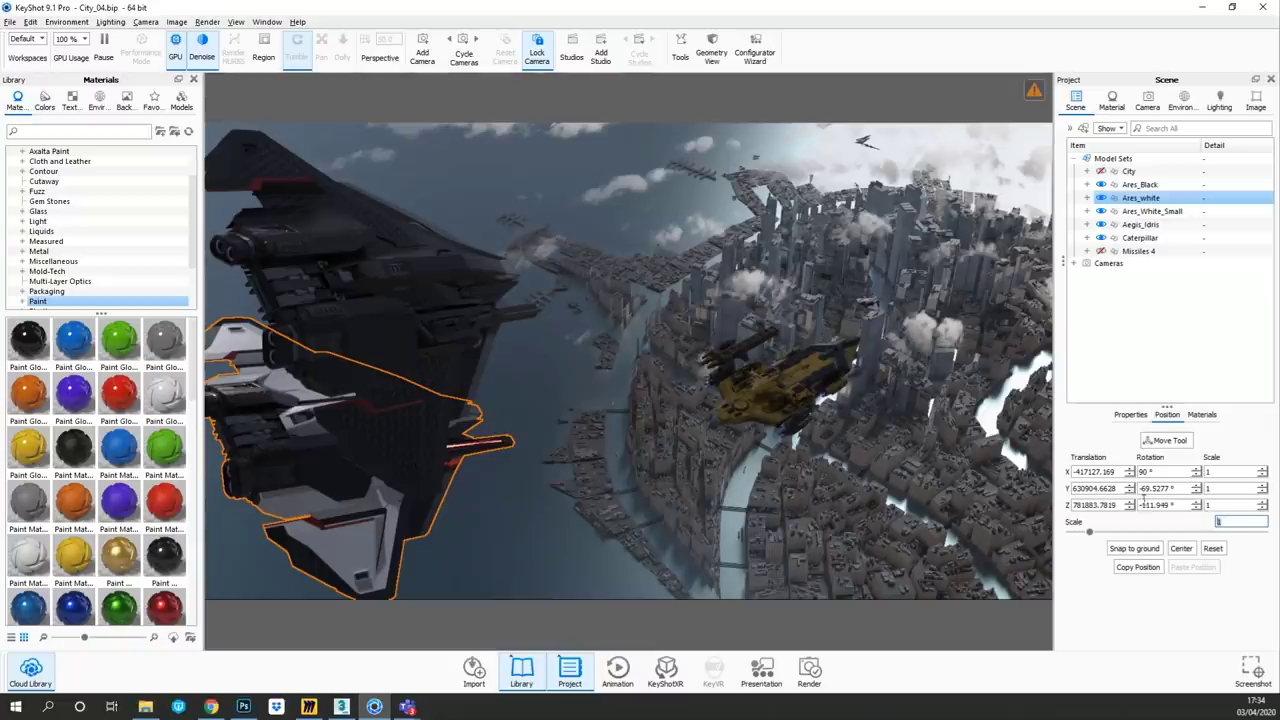
type("0.5")
key("Return")
left_click(1147, 444)
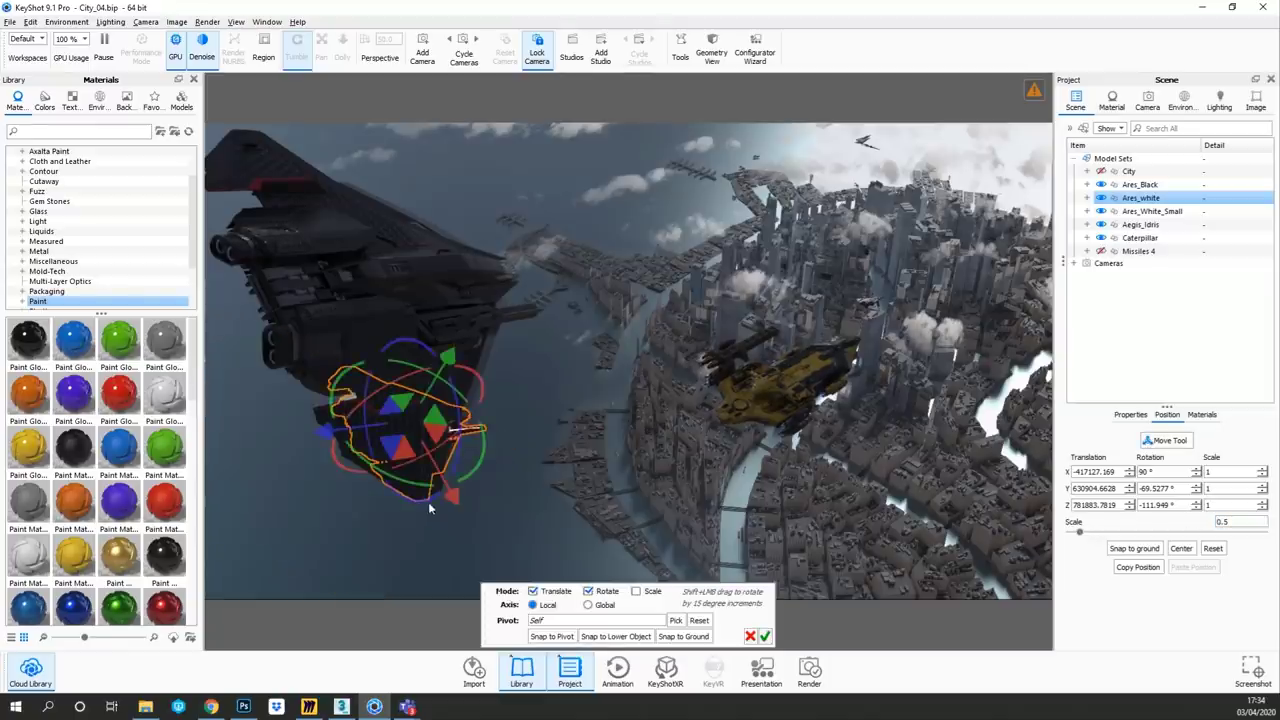
left_click_drag(401, 452, 188, 606)
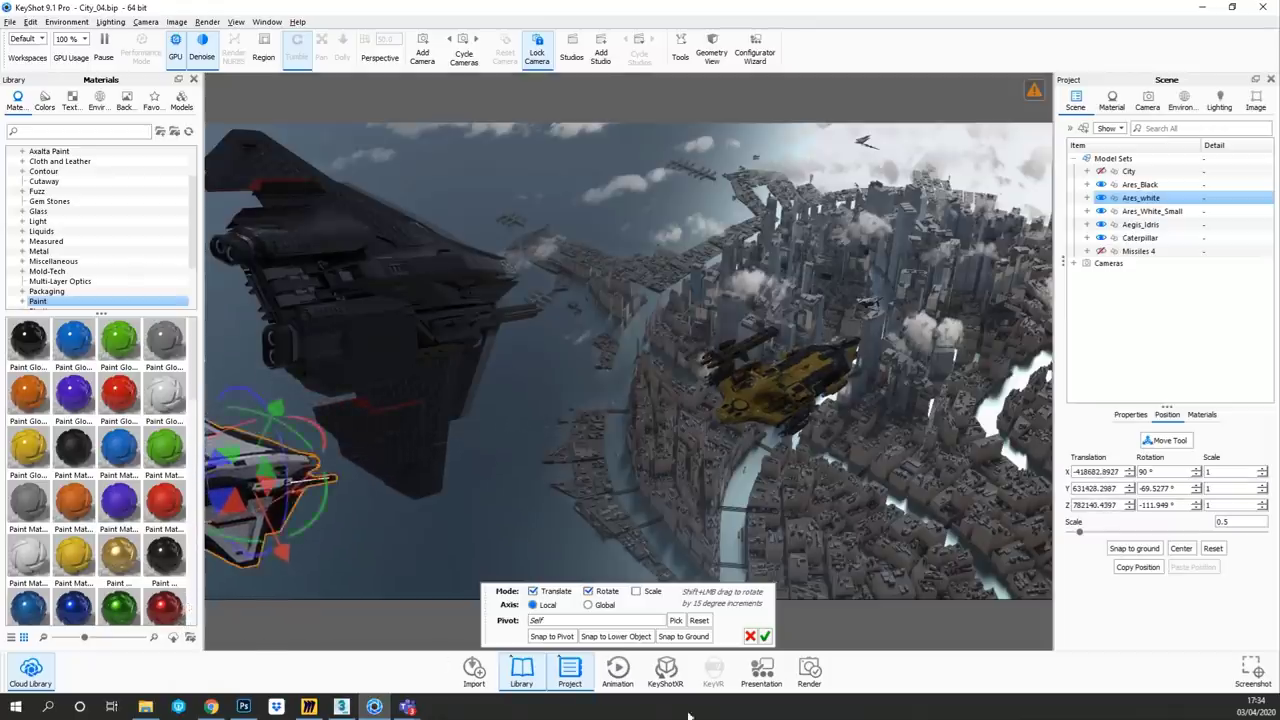
left_click(765, 636)
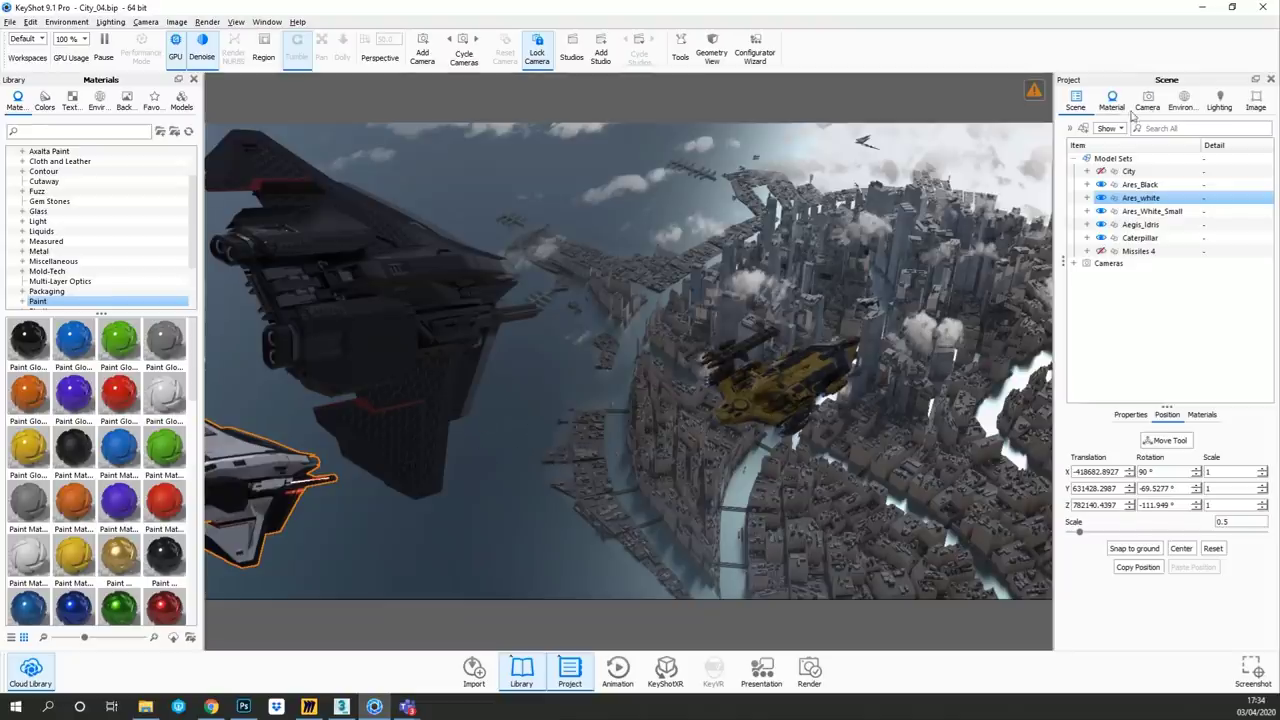
- Examine the ship arrangement with view changes in the Free Camera and return to Camera 2
left_click(1178, 106)
left_click(1152, 106)
left_click(1140, 127)
mouse_move(667, 410)
middle_mouse_down()
mouse_move(711, 394)
mouse_move(669, 408)
middle_mouse_up()
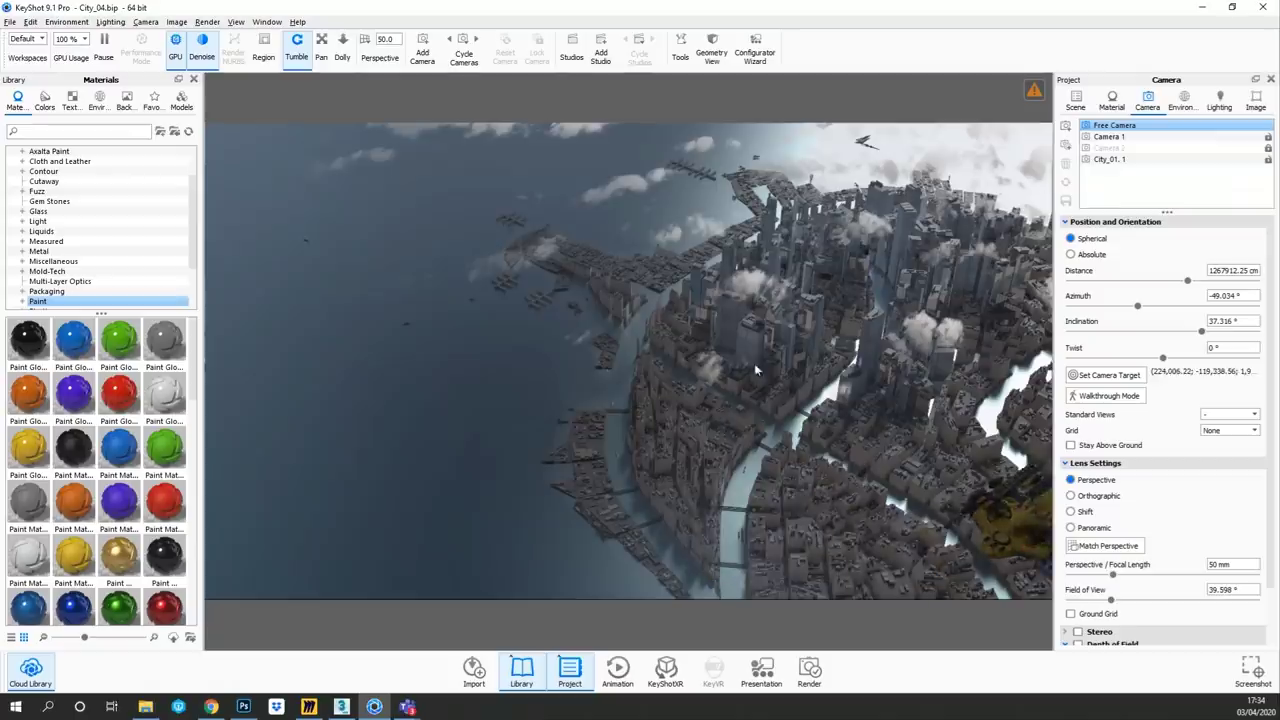
left_click(1108, 148)
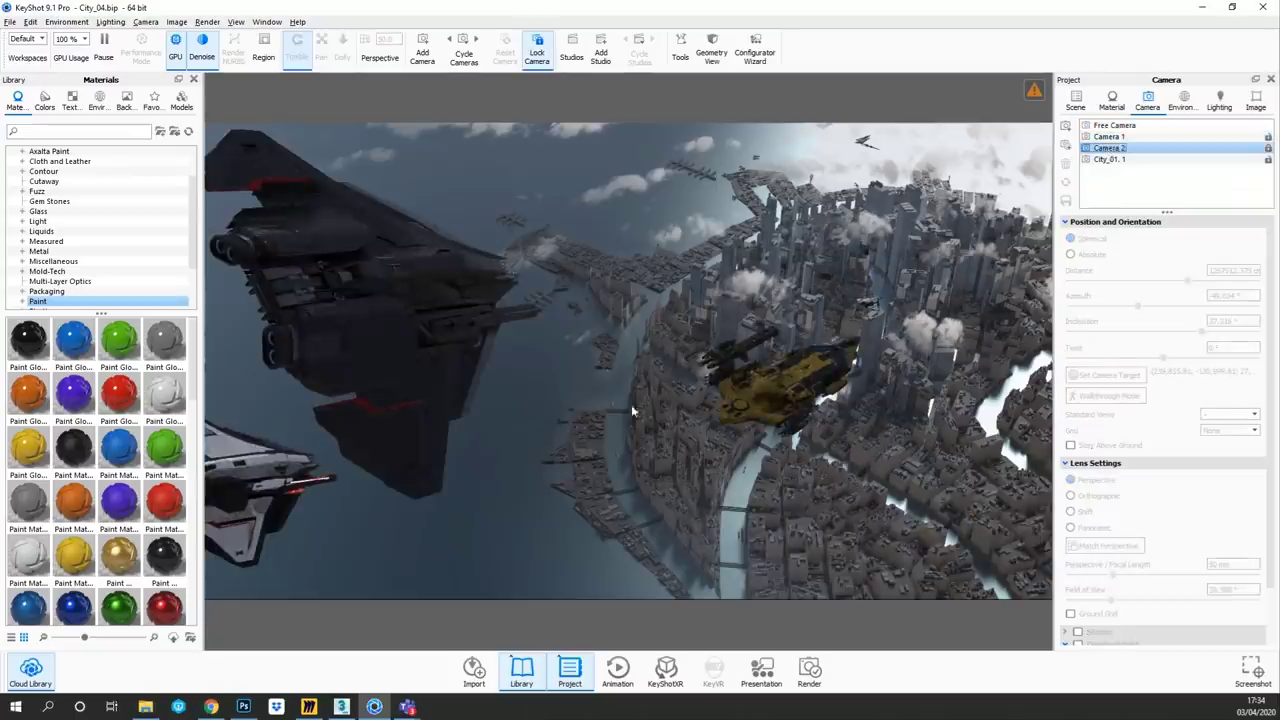
left_click(1113, 125)
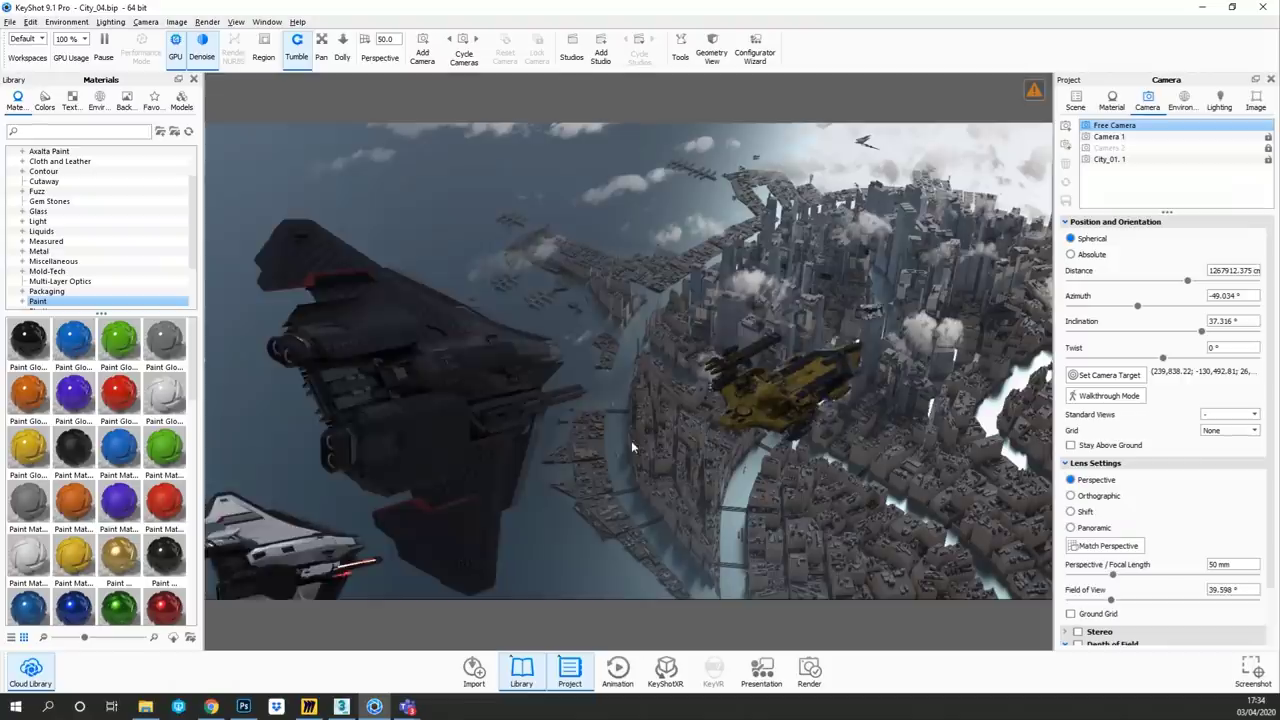
left_click(1108, 148)
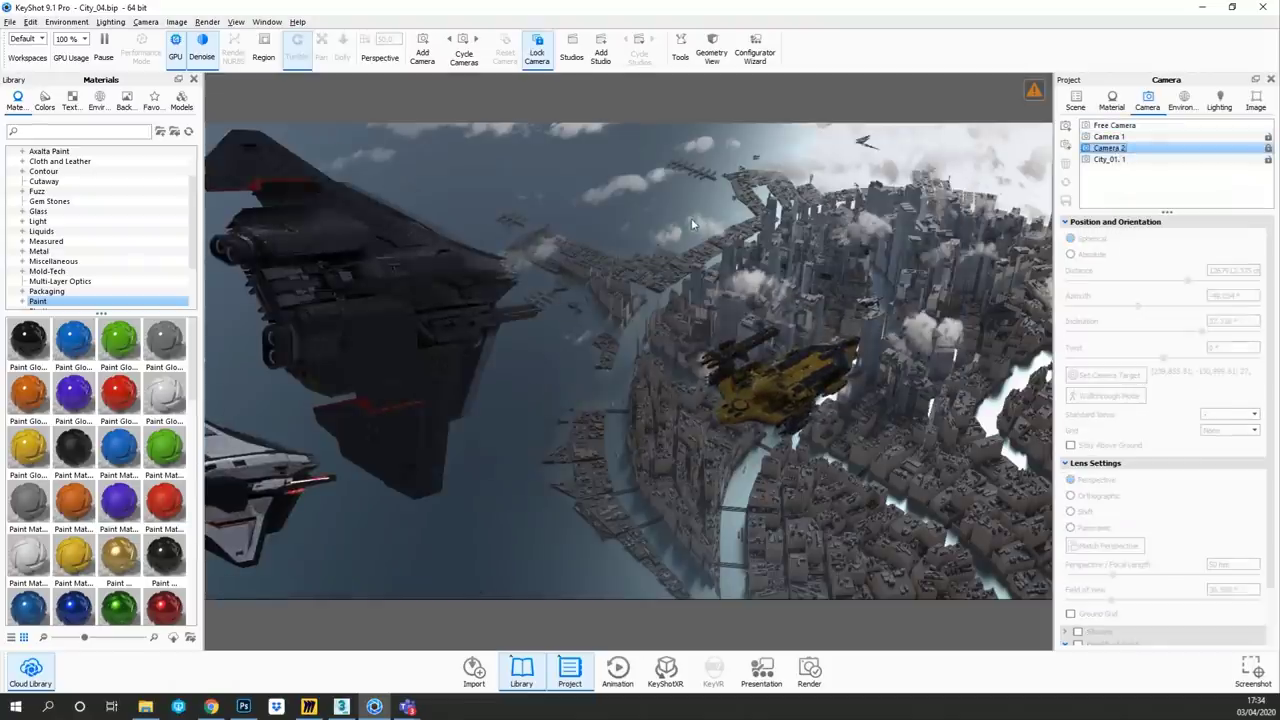
- Scale Ares_Black to 1.1 and shift it slightly to the right within the image
left_click(1076, 101)
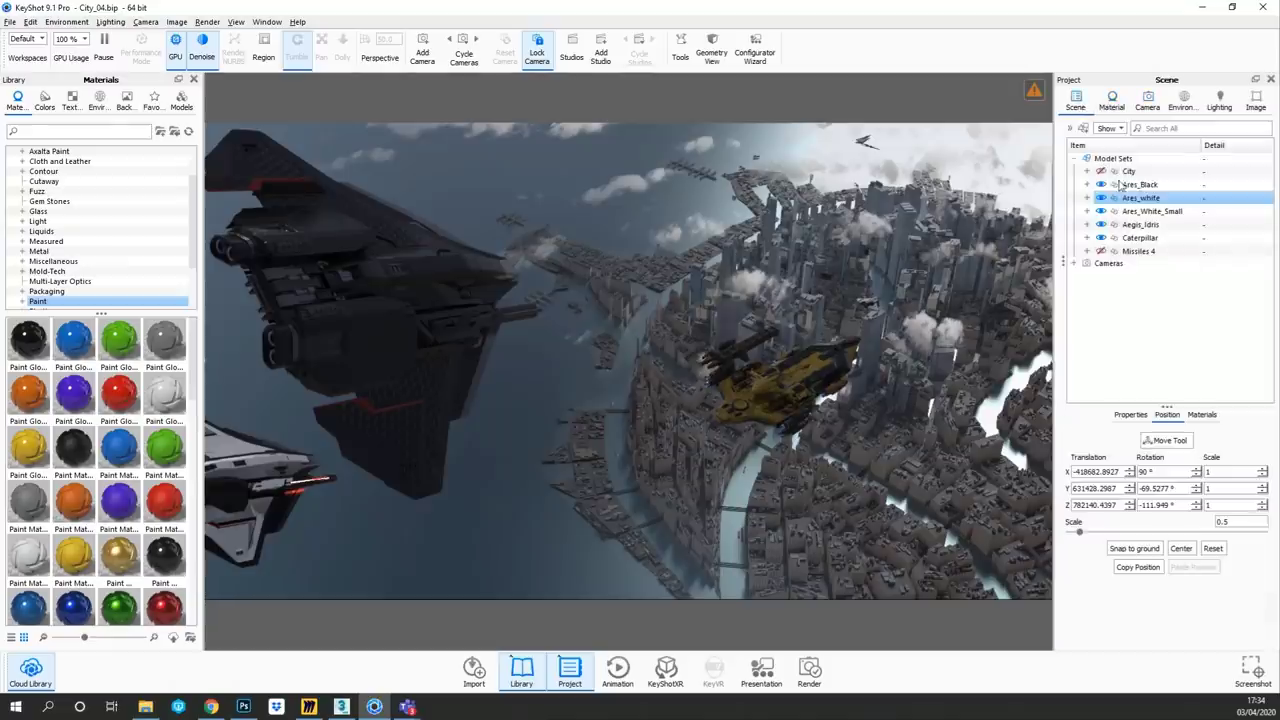
left_click(1139, 185)
left_click(1219, 521)
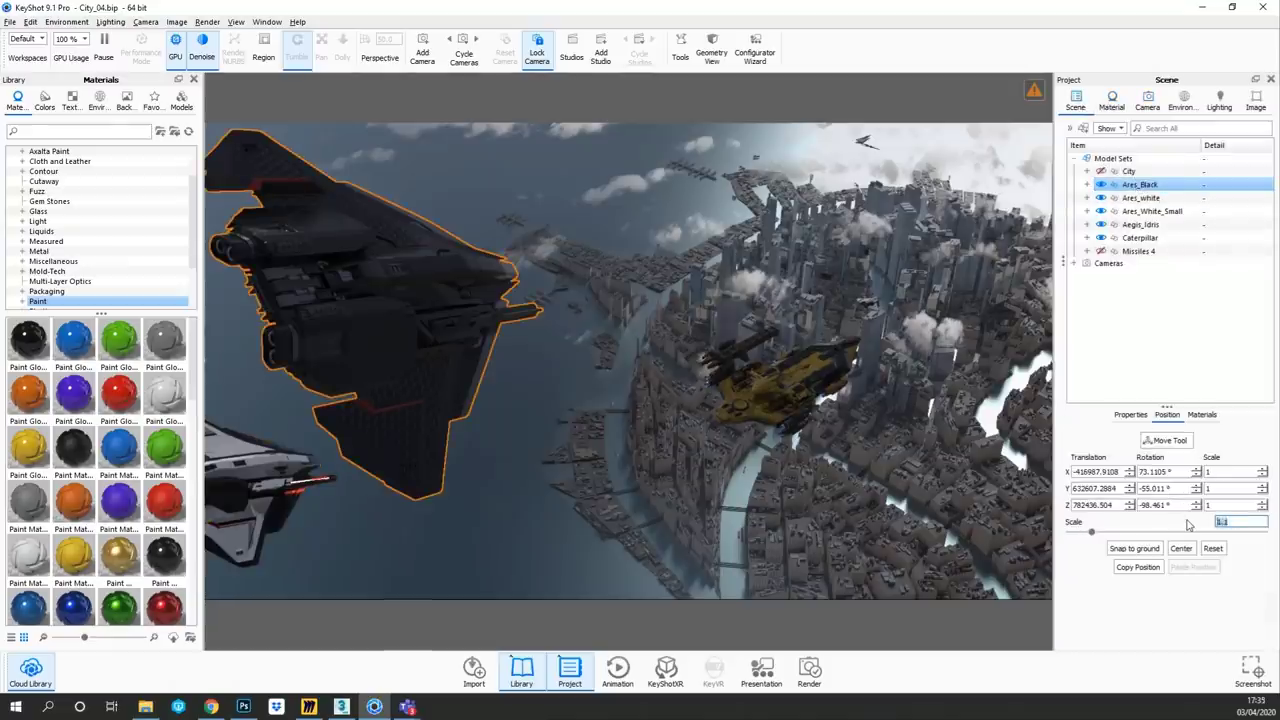
key("Return")
left_click(1164, 440)
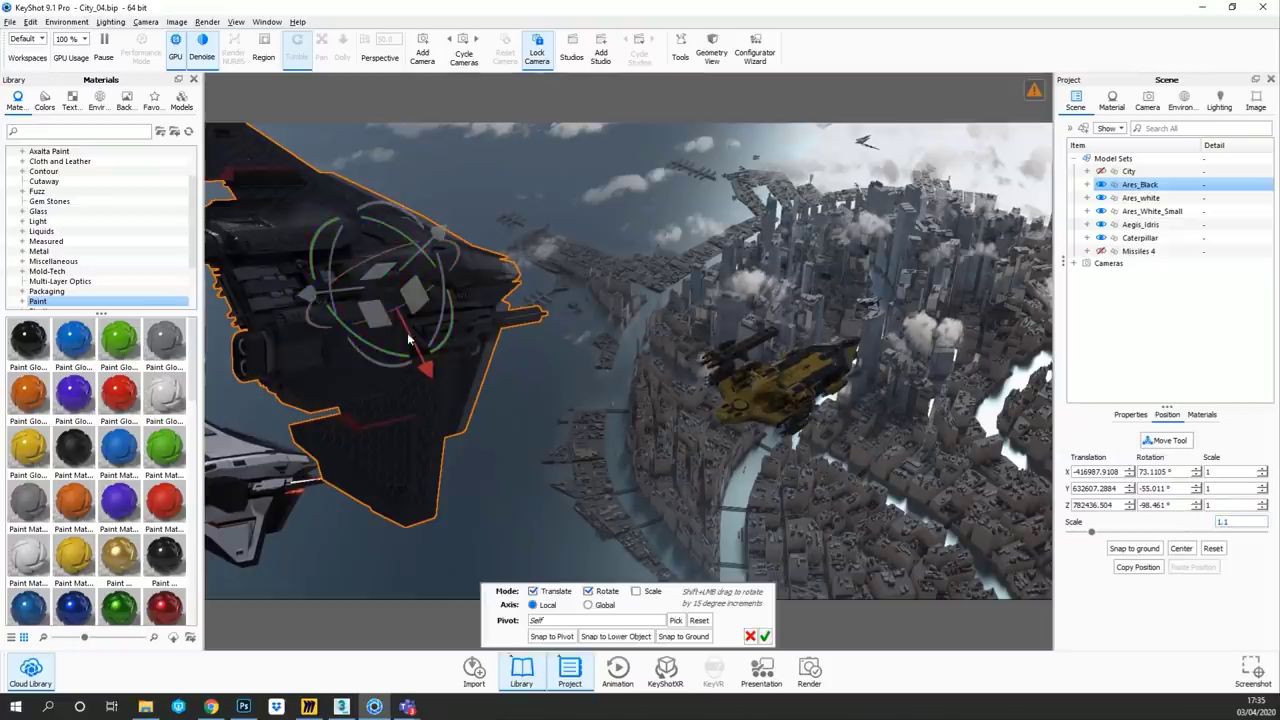
left_click_drag(408, 340, 436, 292)
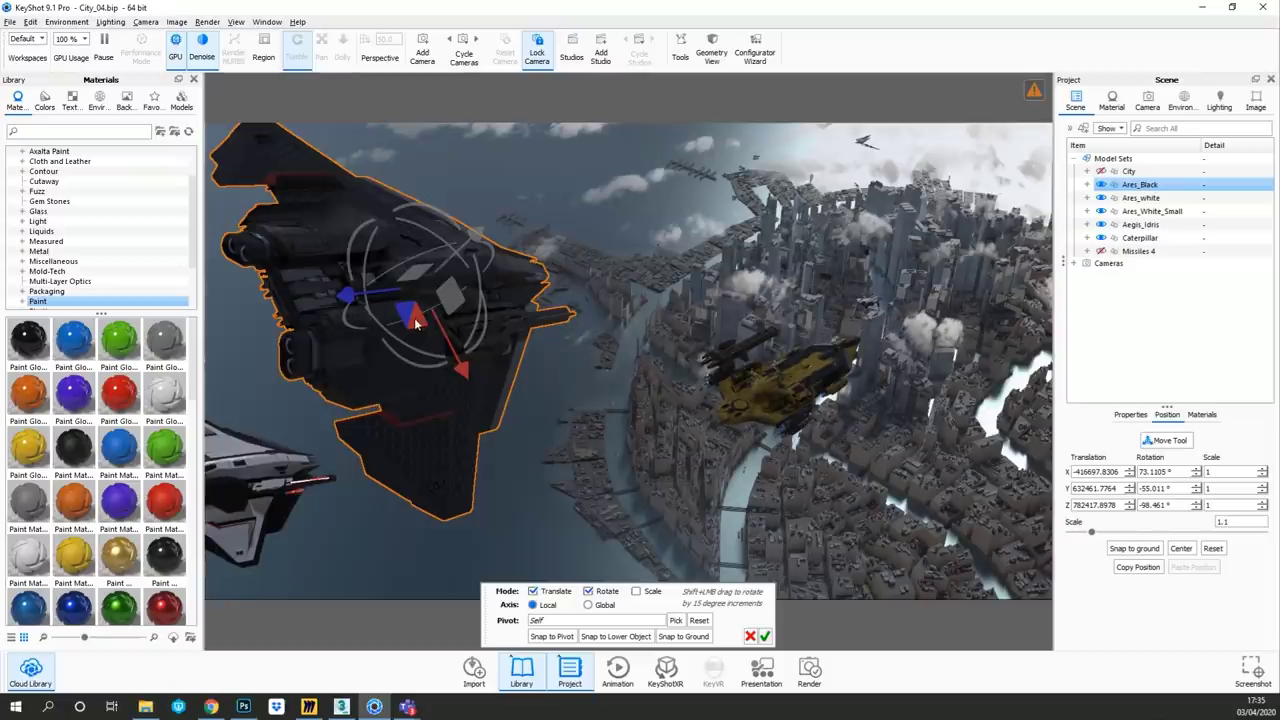
left_click(765, 637)
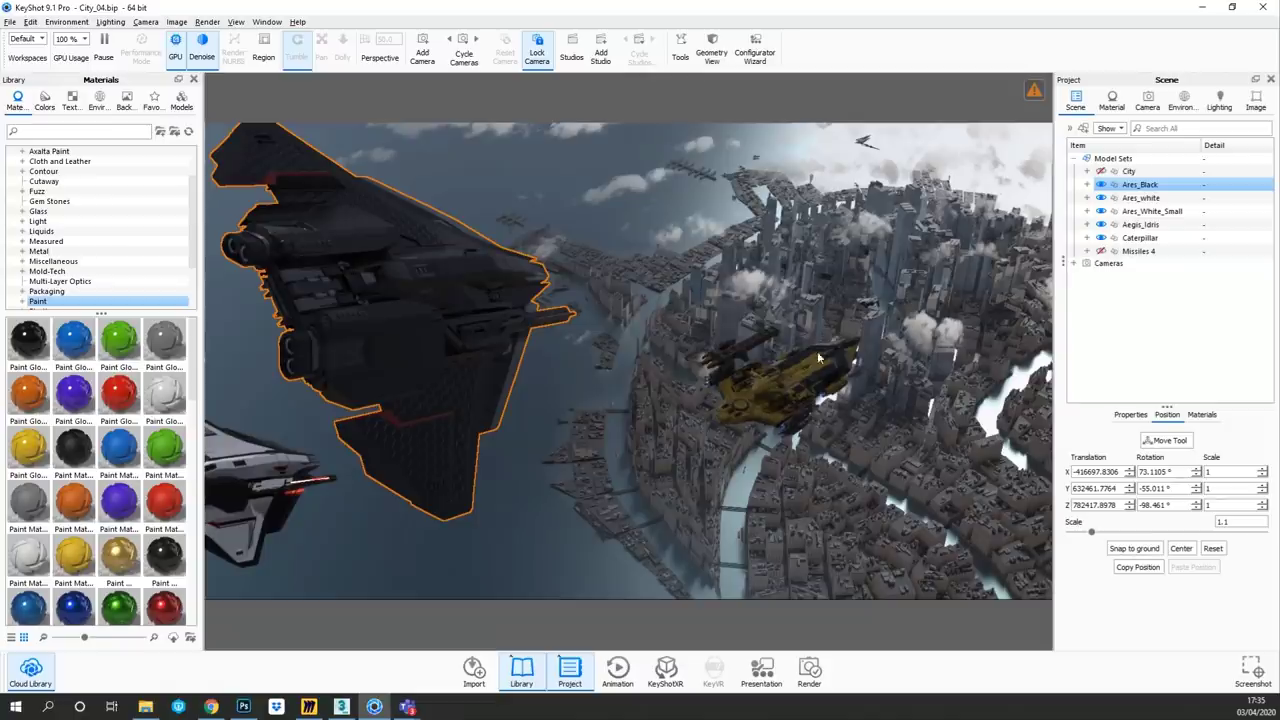
- Duplicate Ares_white, dismiss the animation timeline, and move the copy to the lower middle of the image near the river
left_click(1158, 198)
right_click(1163, 198)
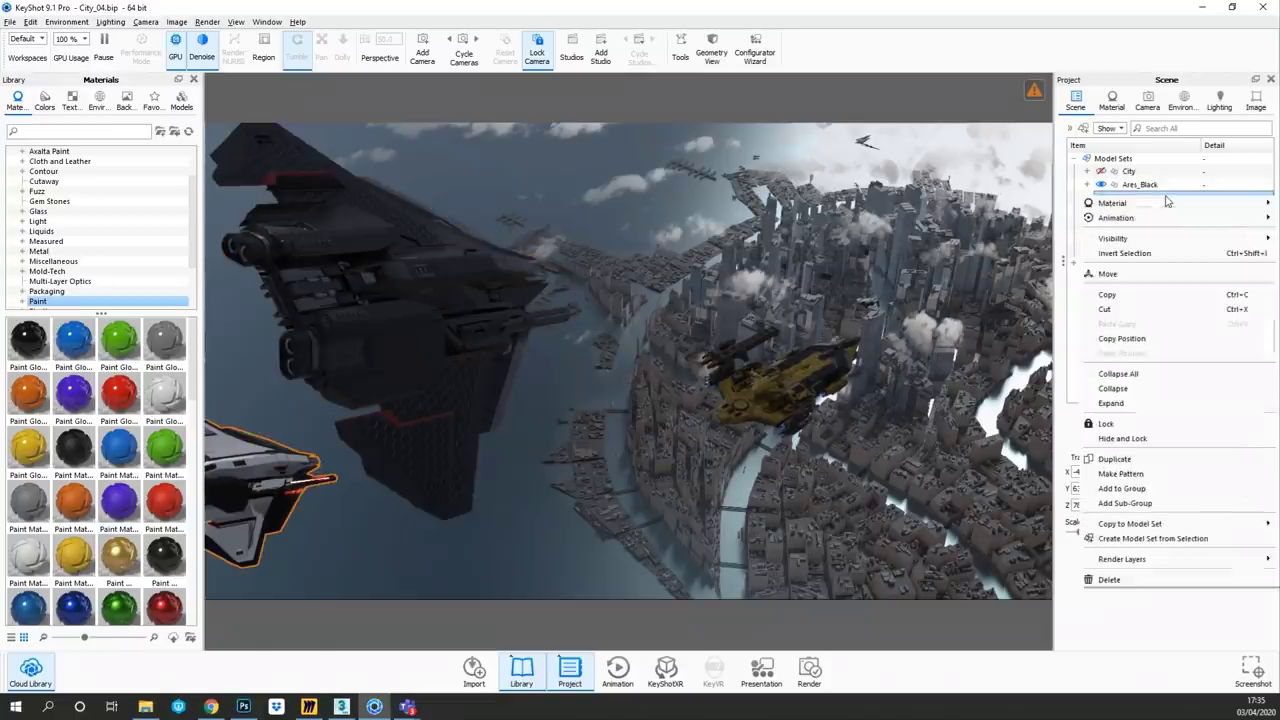
left_click(1114, 458)
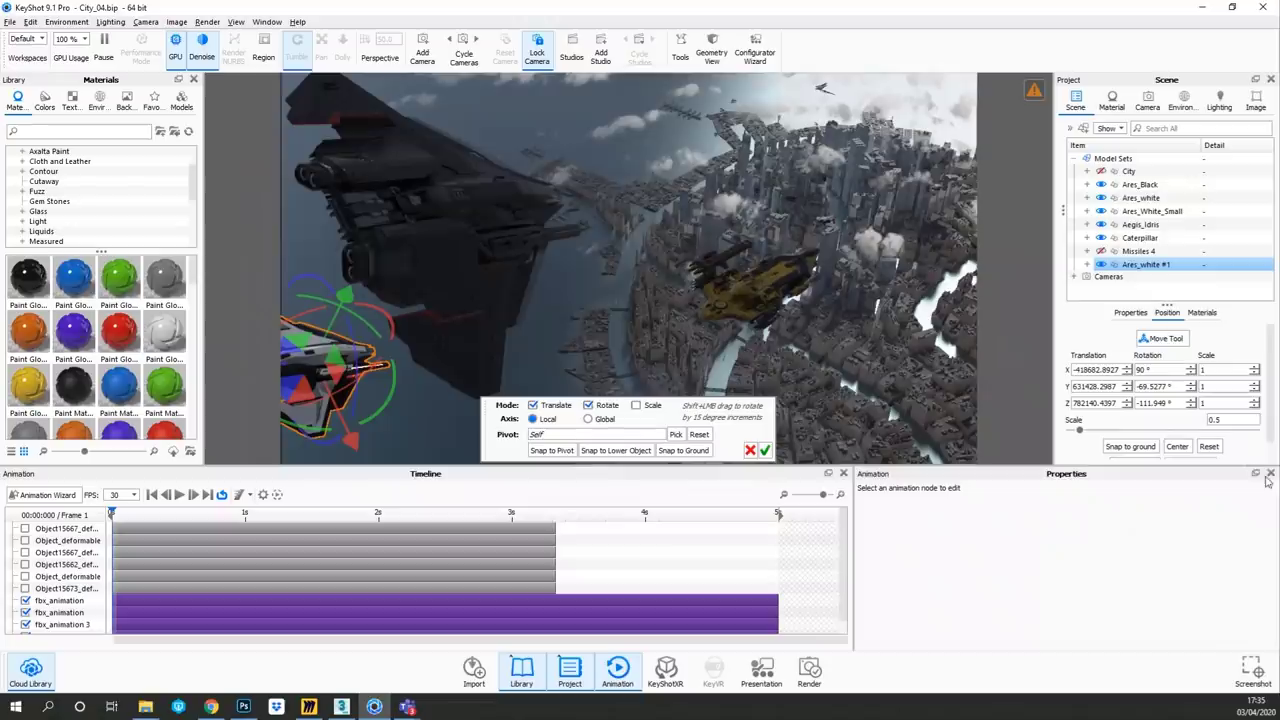
left_click(1271, 474)
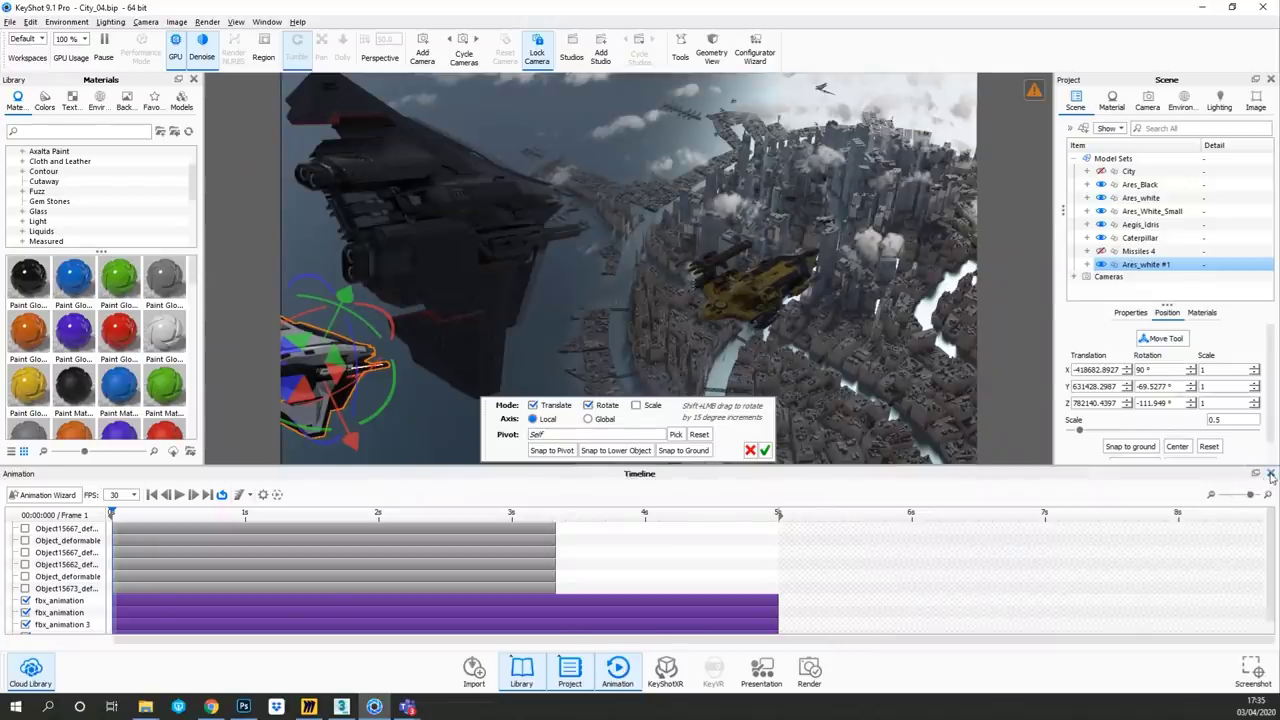
left_click(1271, 475)
left_click_drag(352, 491, 735, 367)
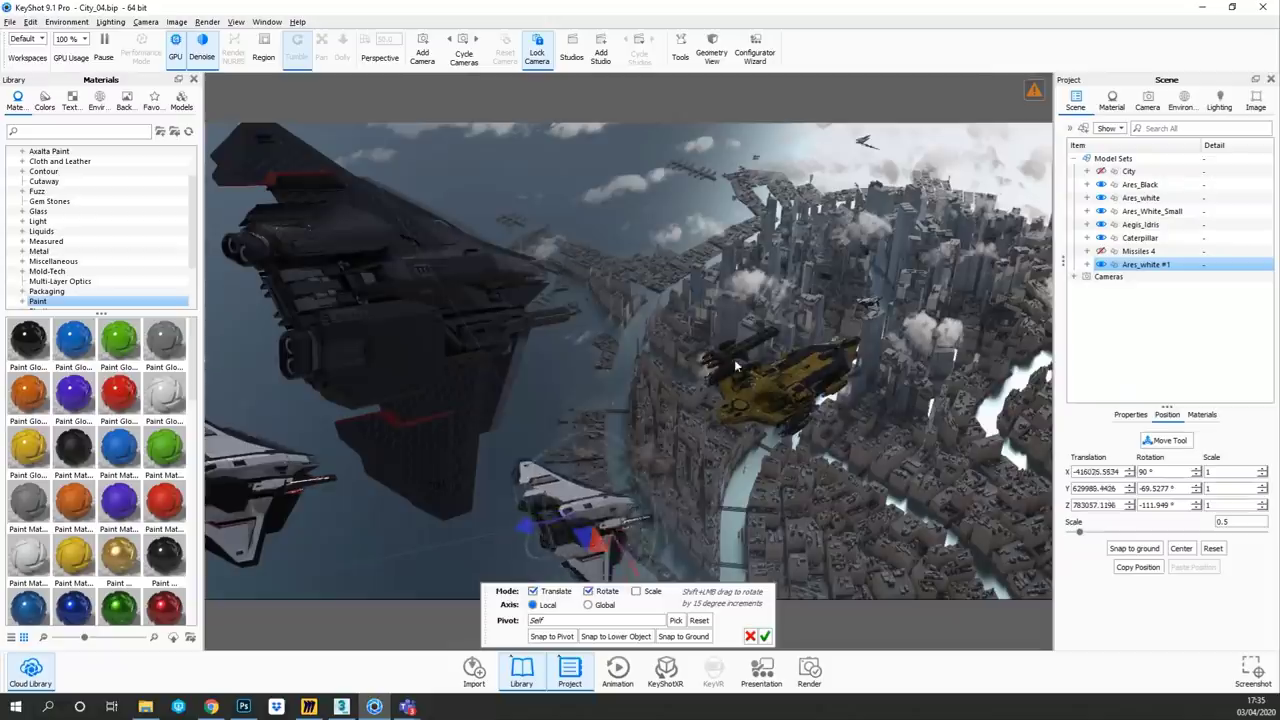
left_click(765, 636)
- Scale the duplicated white ship to 0.2
left_click_drag(1237, 521, 1183, 534)
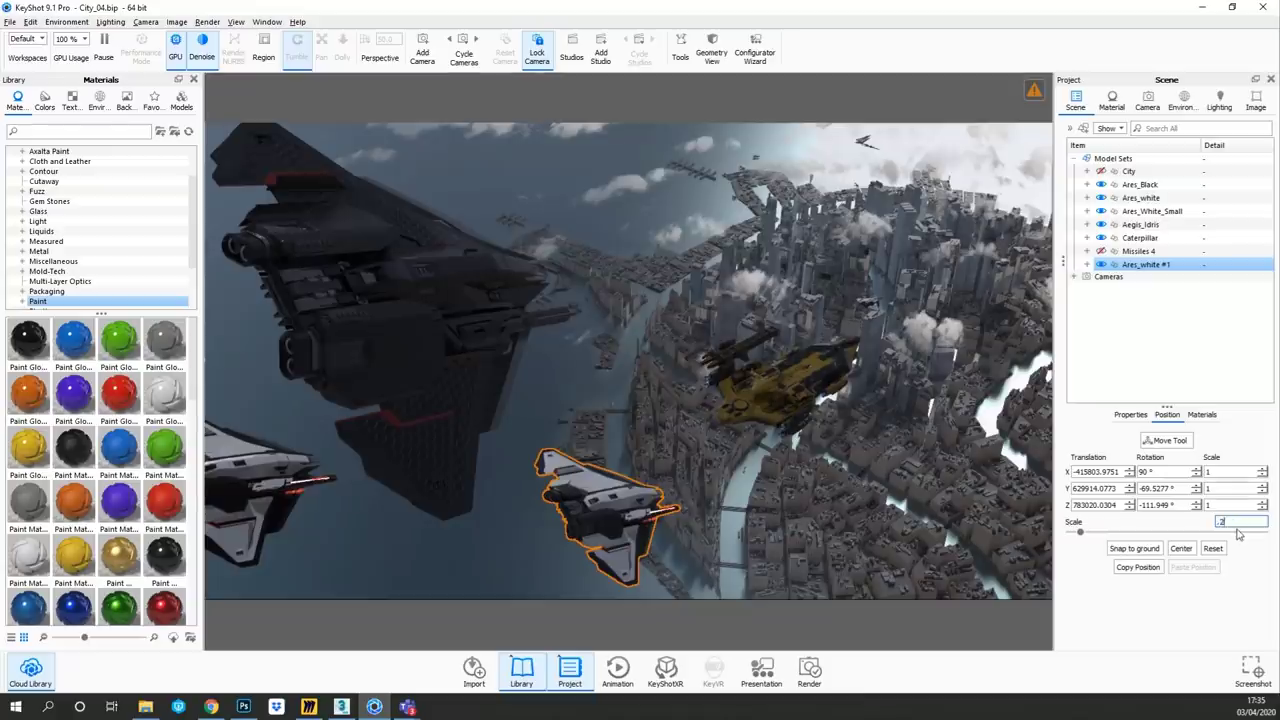
type(".2")
key("Return")
- Move the duplicated white ship onto the riverbank below the yellow ship and rotate it to bank above the city
left_click(1165, 440)
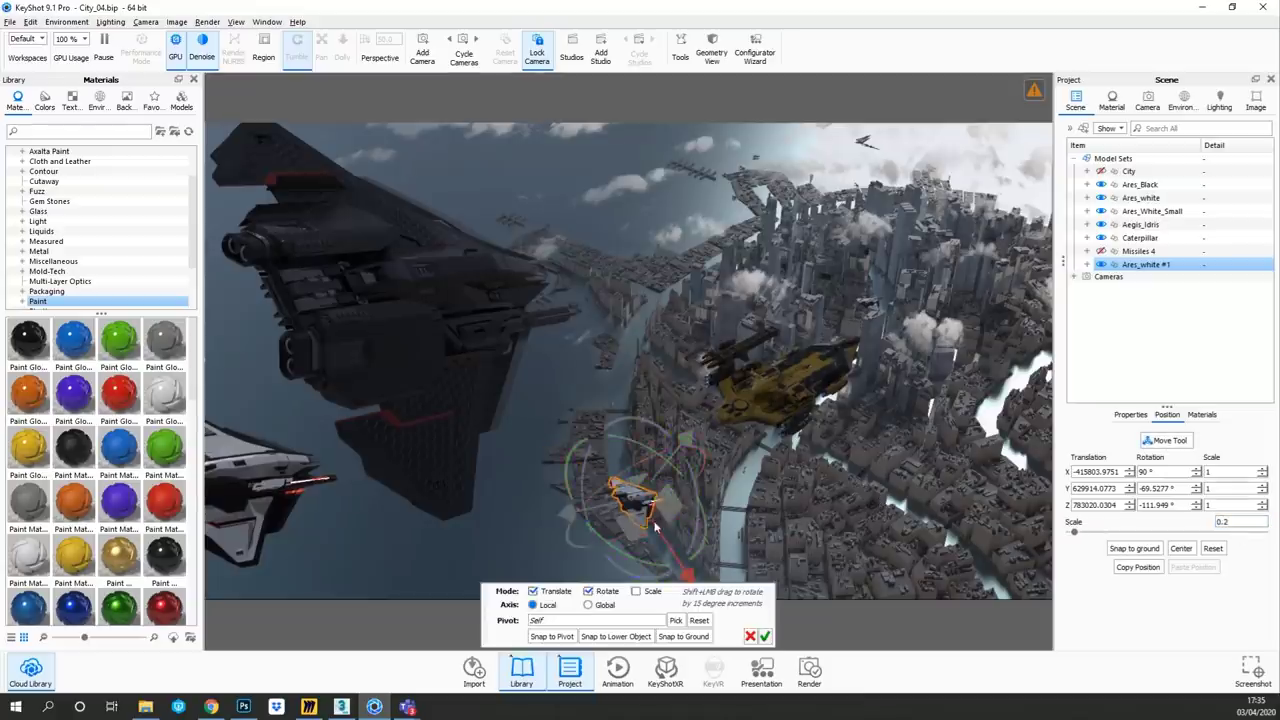
left_click_drag(684, 531, 741, 440)
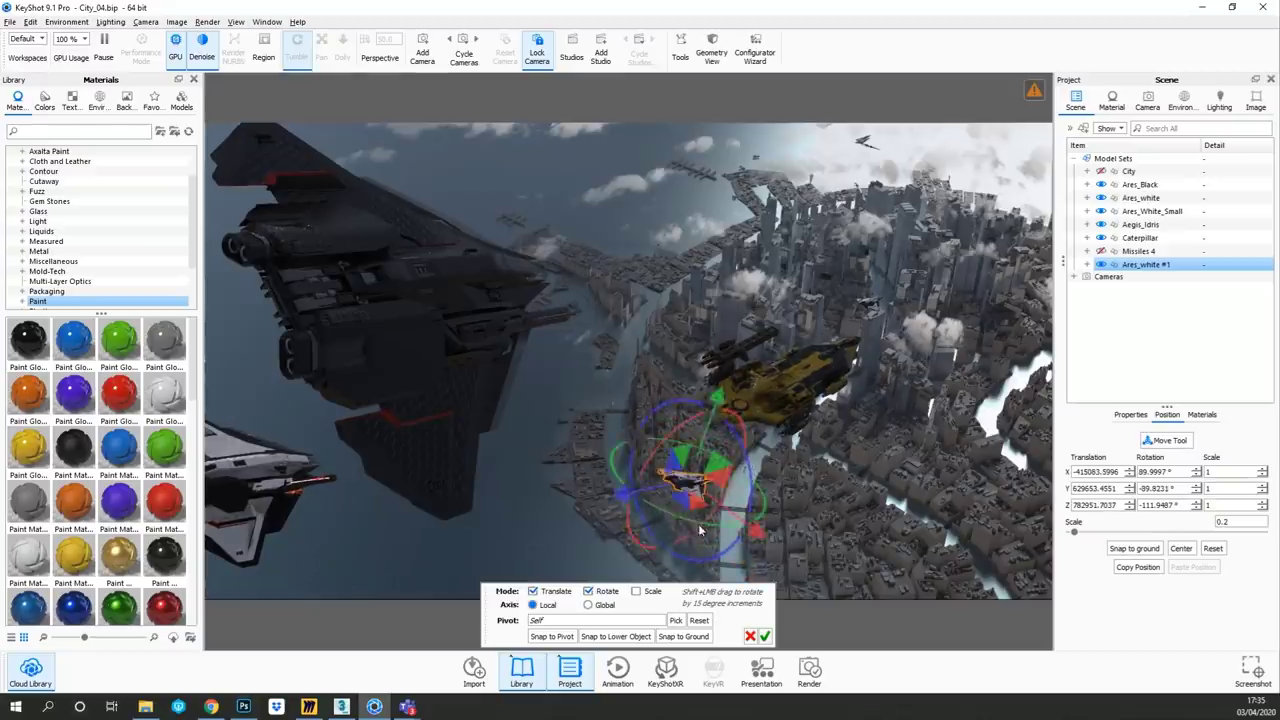
left_click_drag(692, 511, 691, 510)
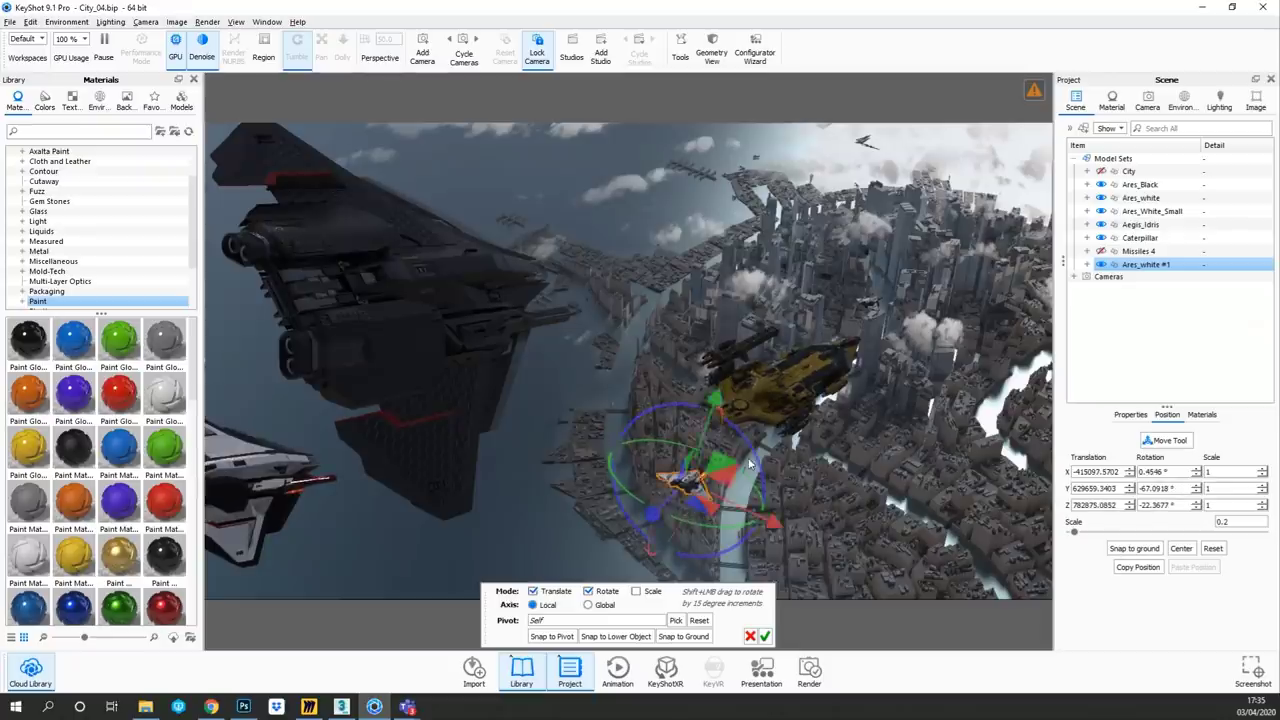
left_click_drag(756, 458, 748, 490)
left_click(764, 637)
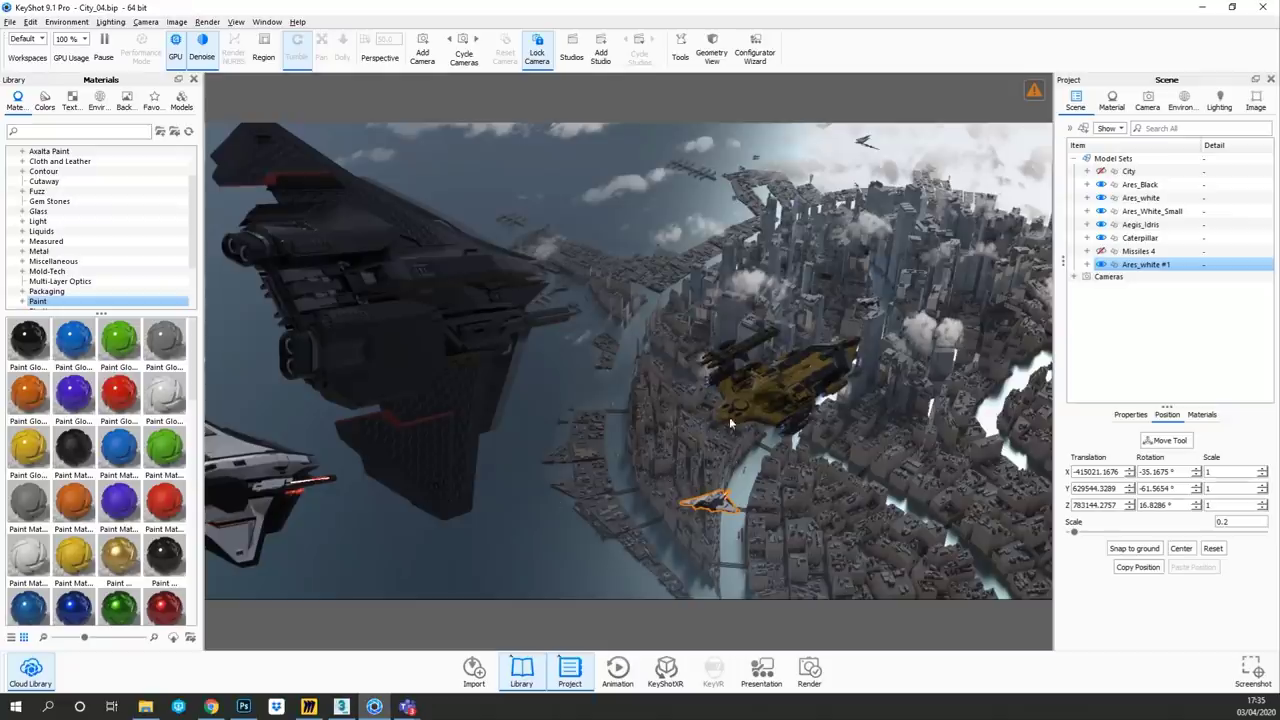
left_click(1165, 440)
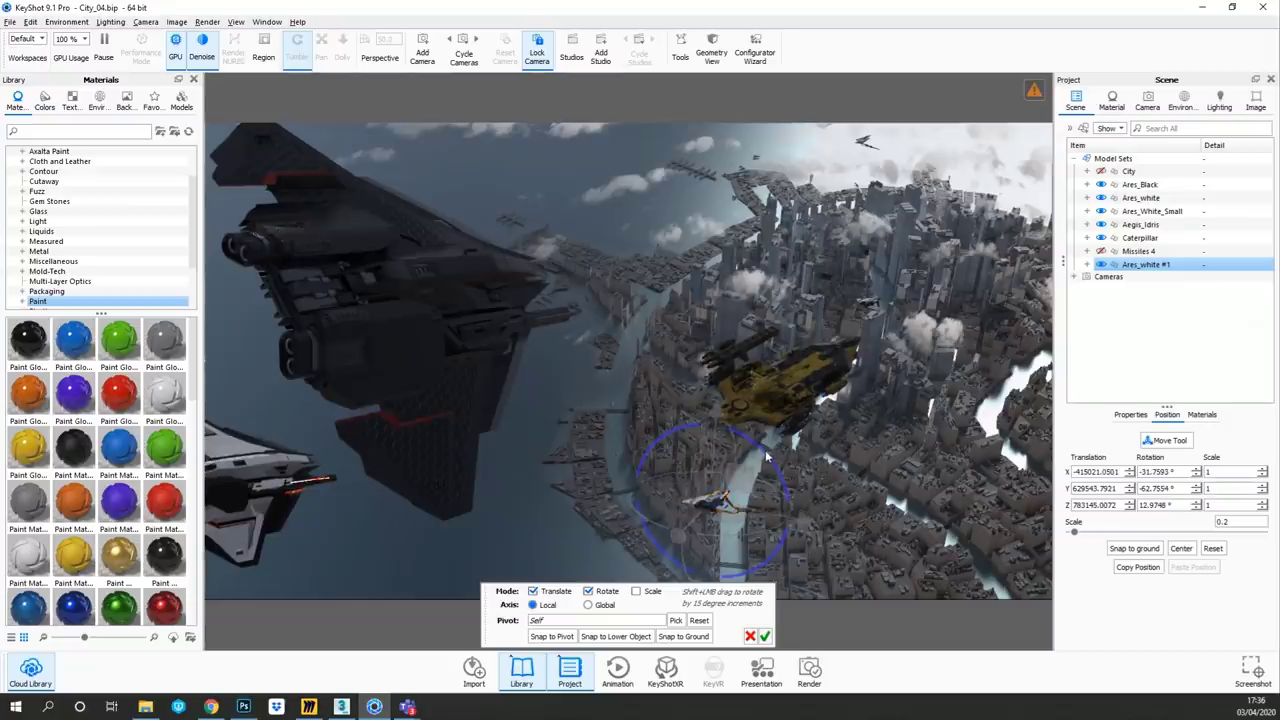
left_click_drag(686, 429, 744, 441)
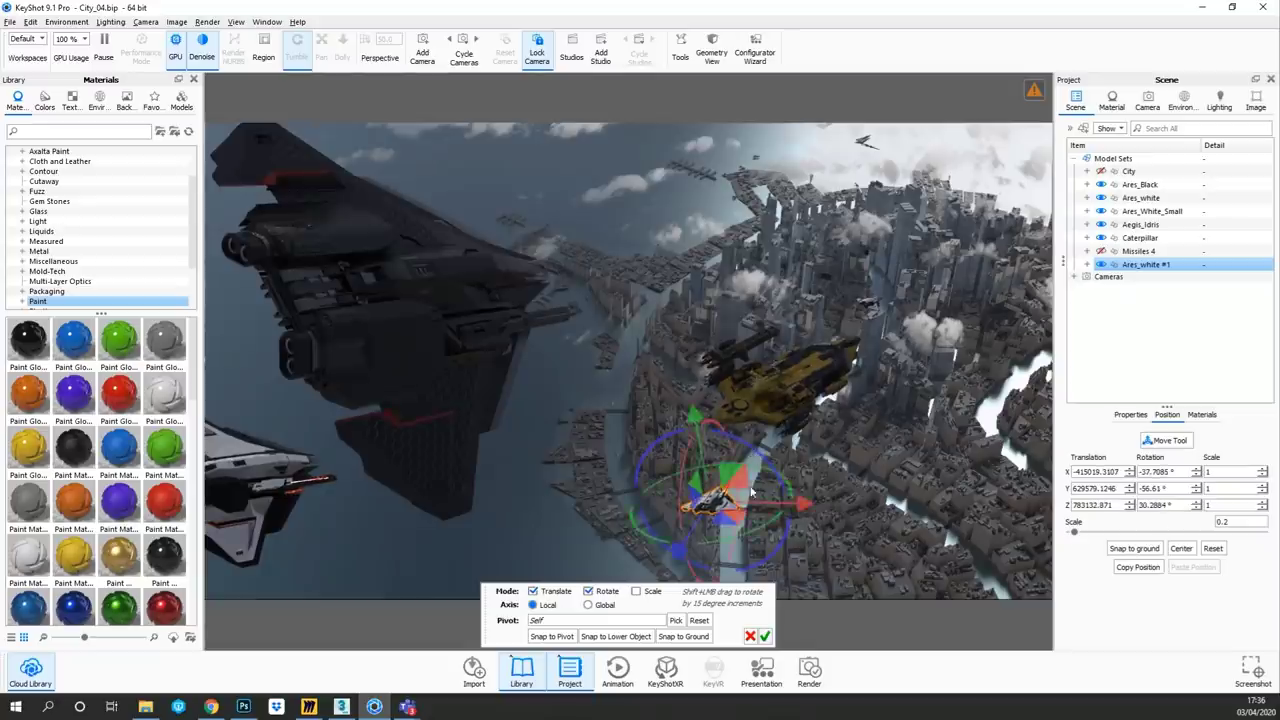
left_click(764, 636)
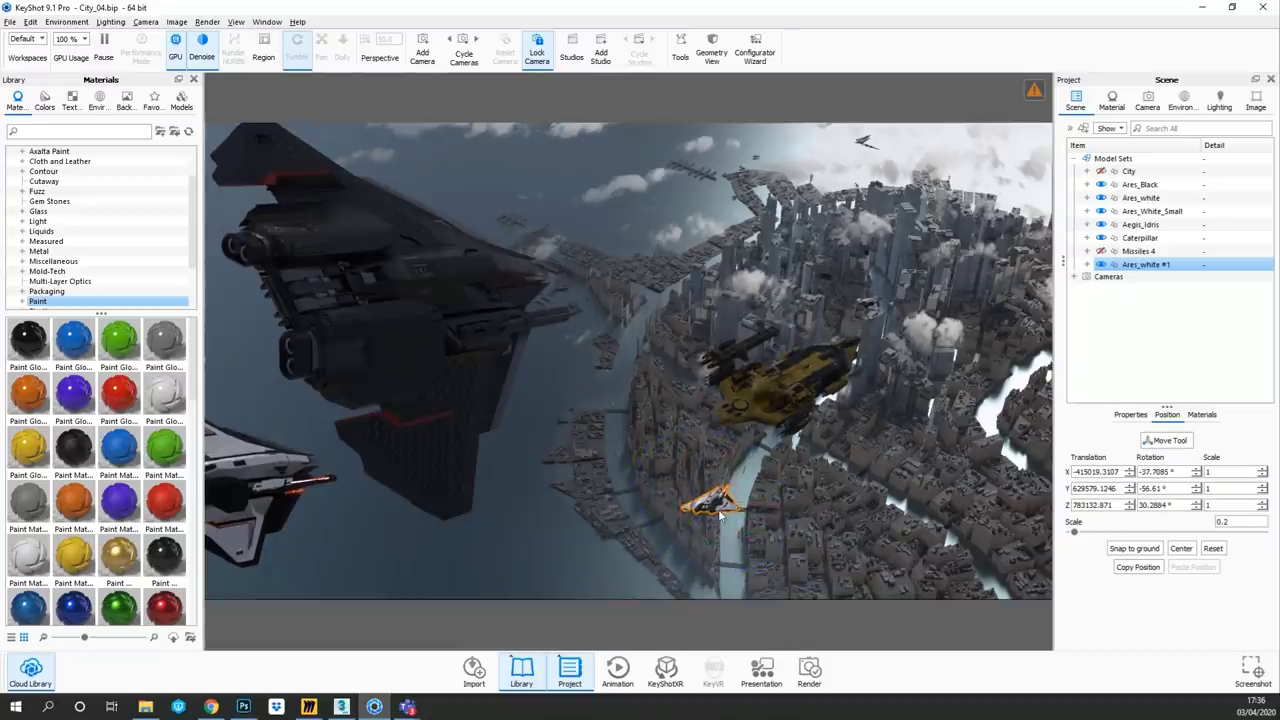
- Scale the duplicated white ship to 0.25, shift it right across the river and adjust its rotation slightly
double_click(1235, 522)
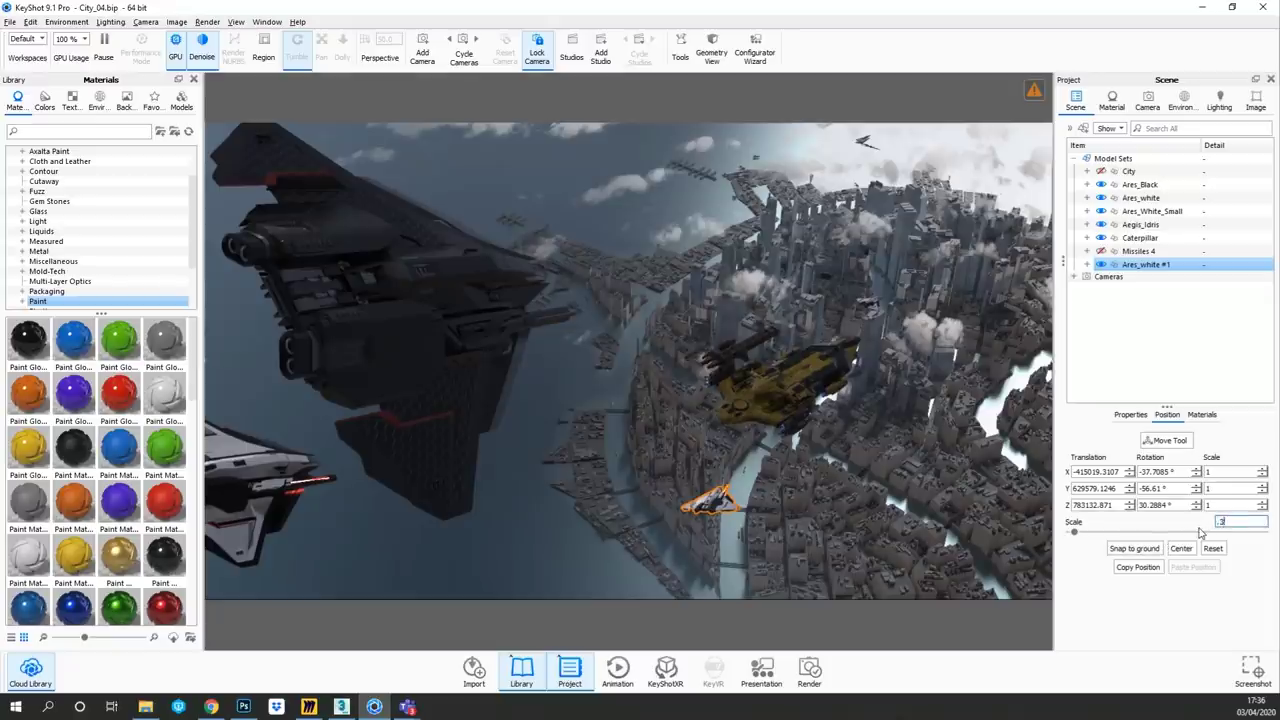
key("Return")
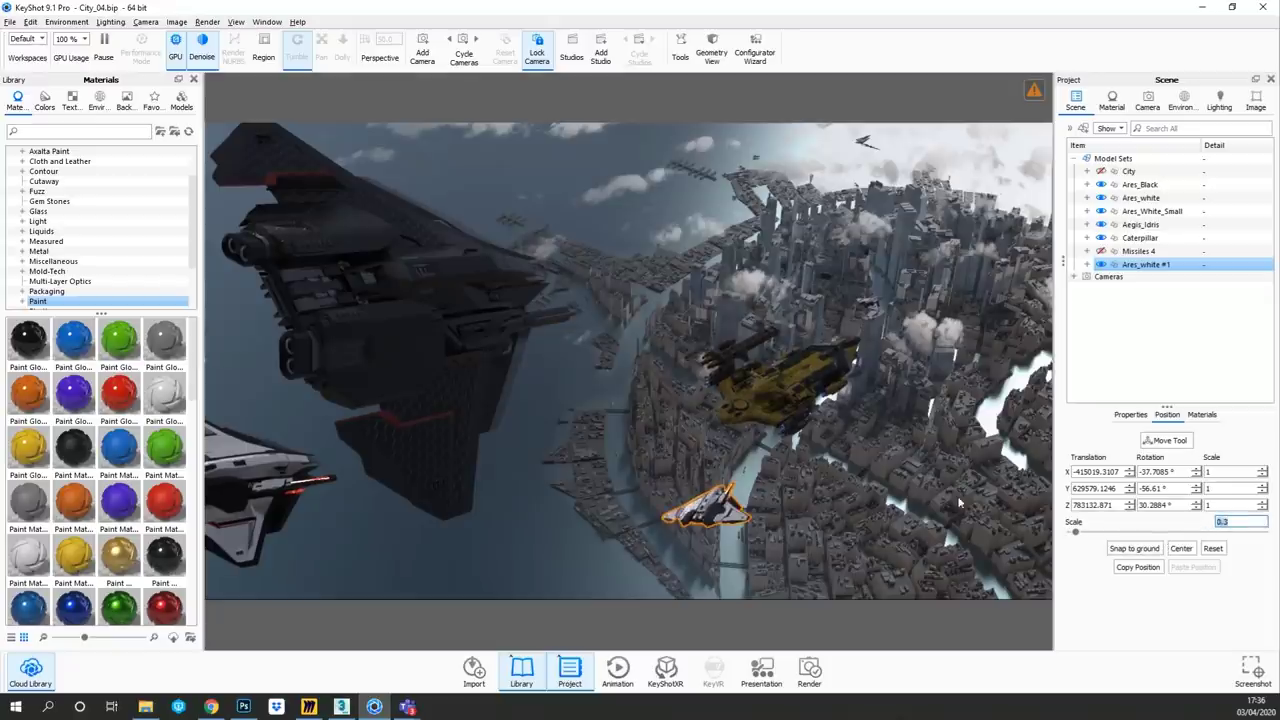
type(".")
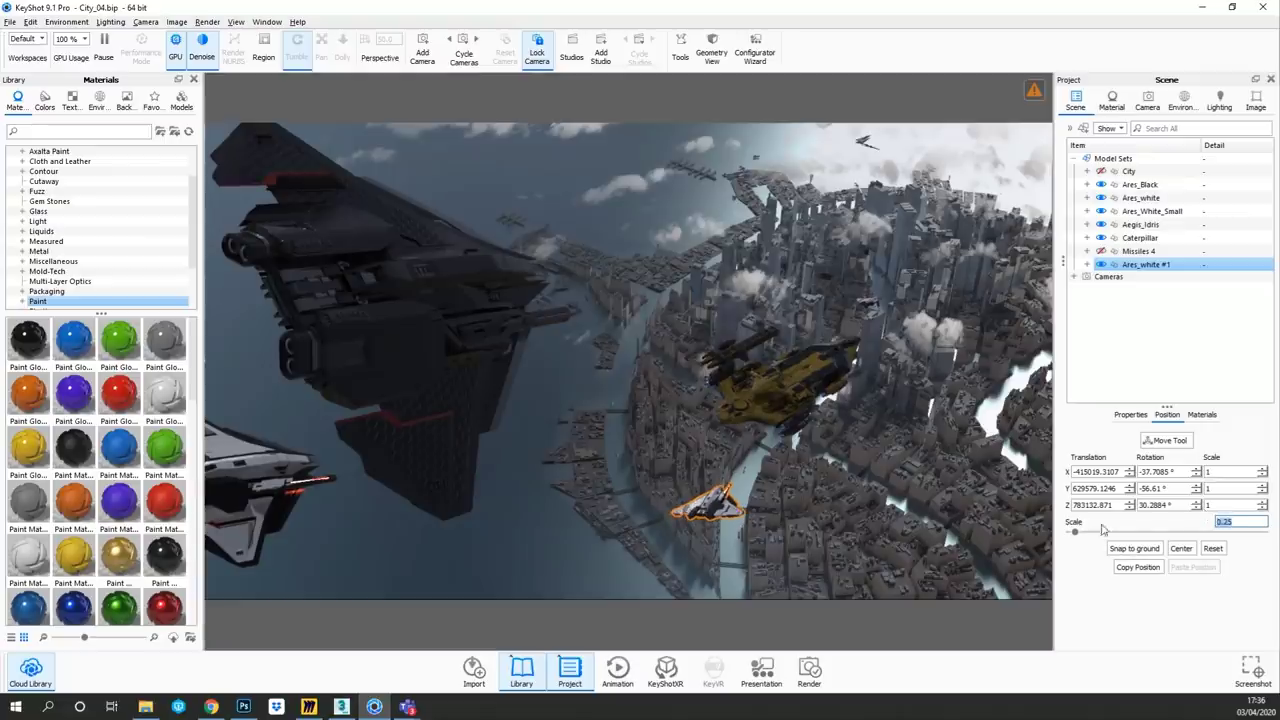
left_click(1165, 440)
left_click_drag(733, 525, 825, 536)
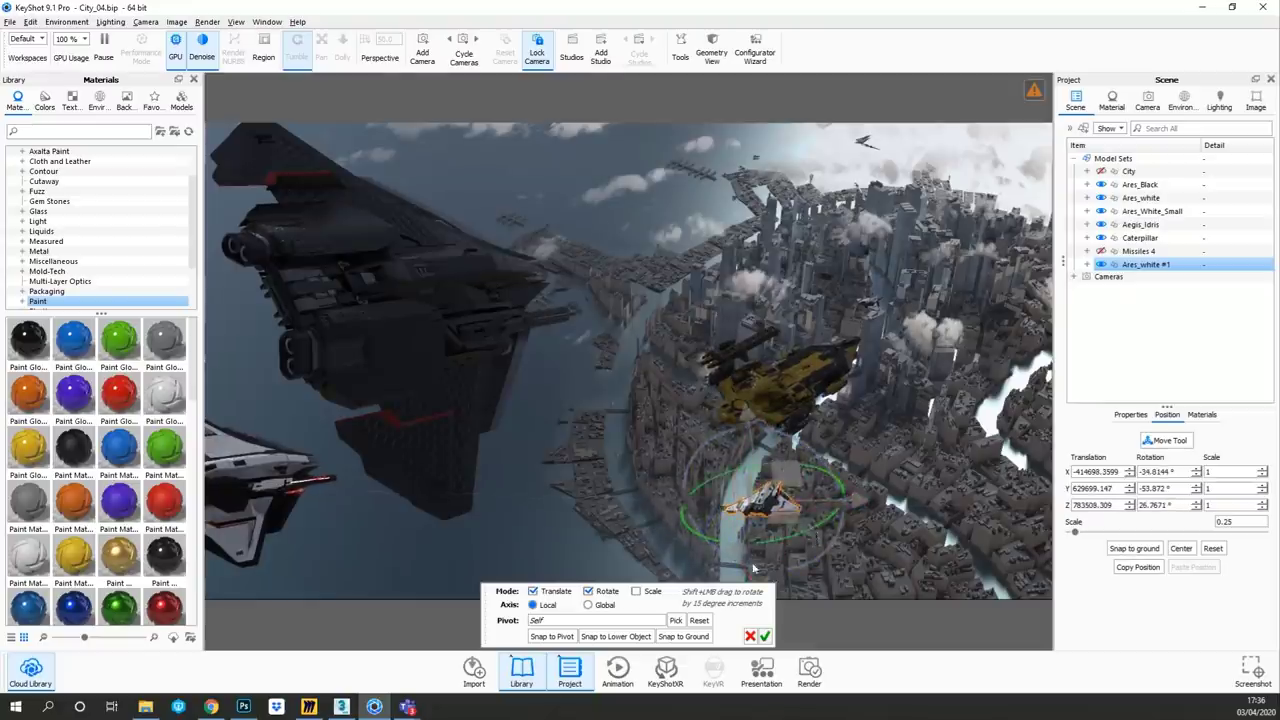
left_click(765, 637)
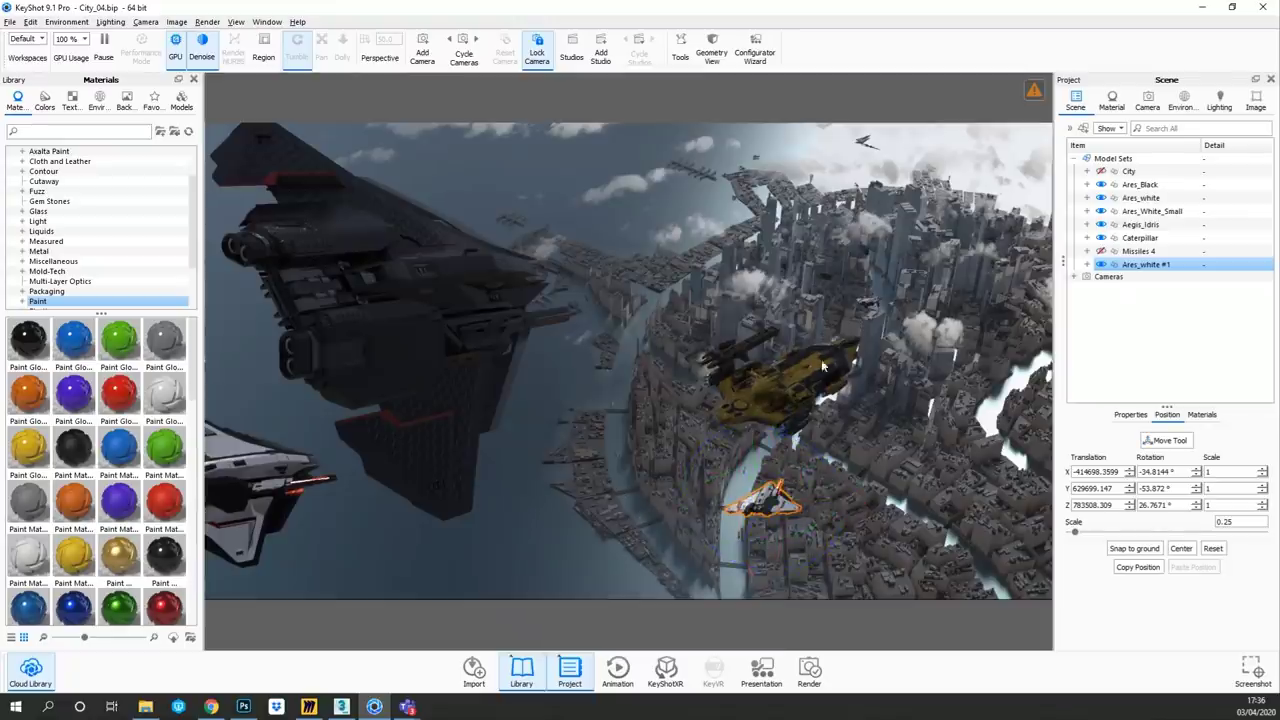
- Move the Caterpillar from behind the yellow ship to the right side of the image over the city
left_click(1140, 238)
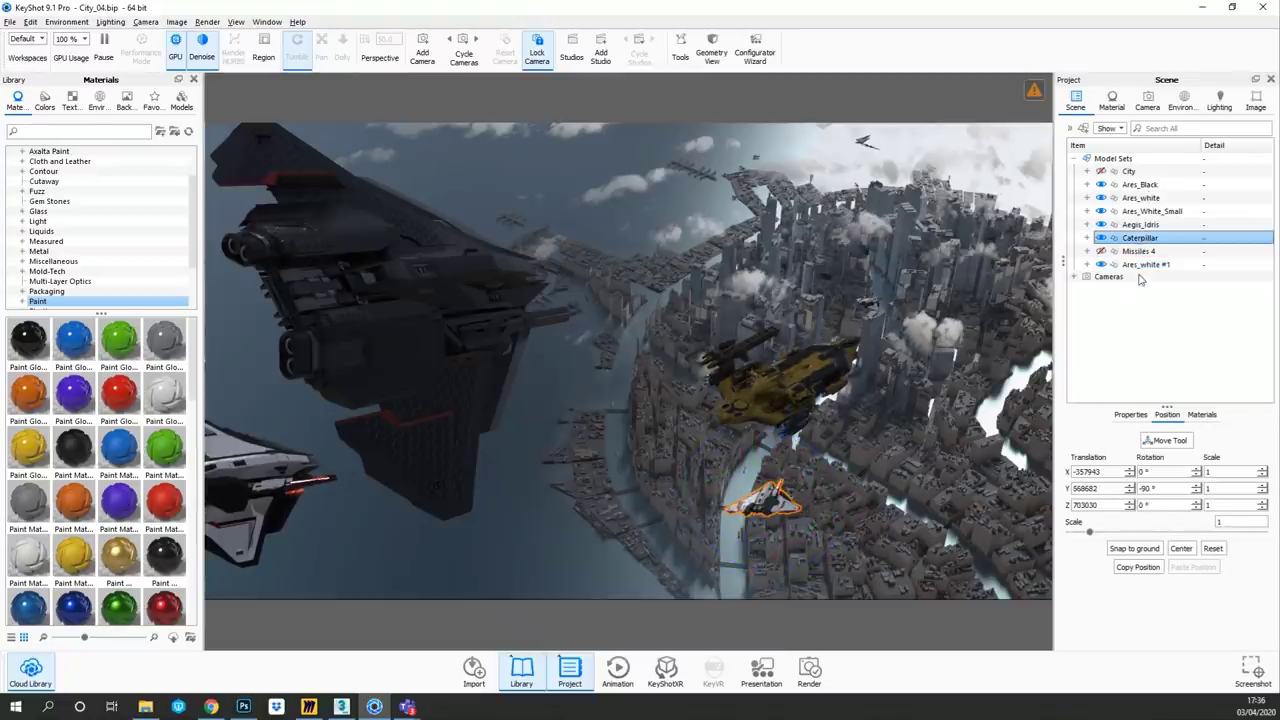
left_click(1164, 440)
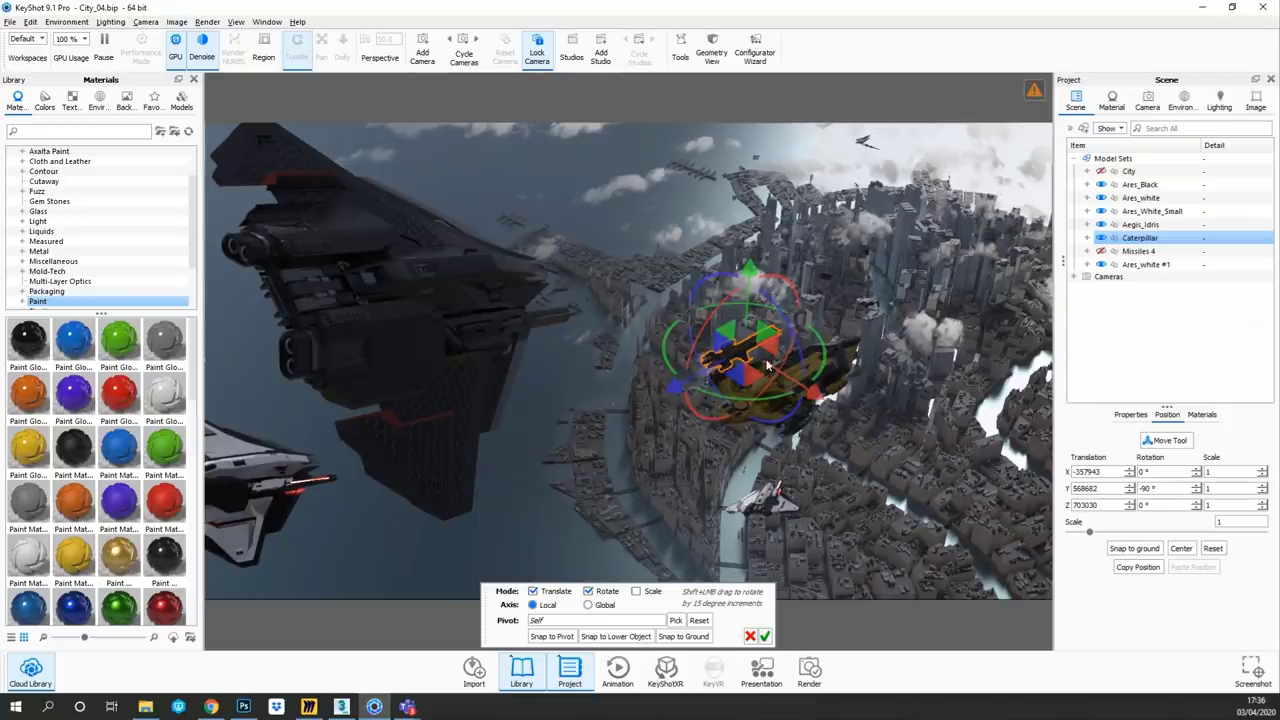
left_click_drag(746, 382, 640, 283)
left_click_drag(676, 262, 1043, 295)
left_click_drag(1033, 382, 985, 426)
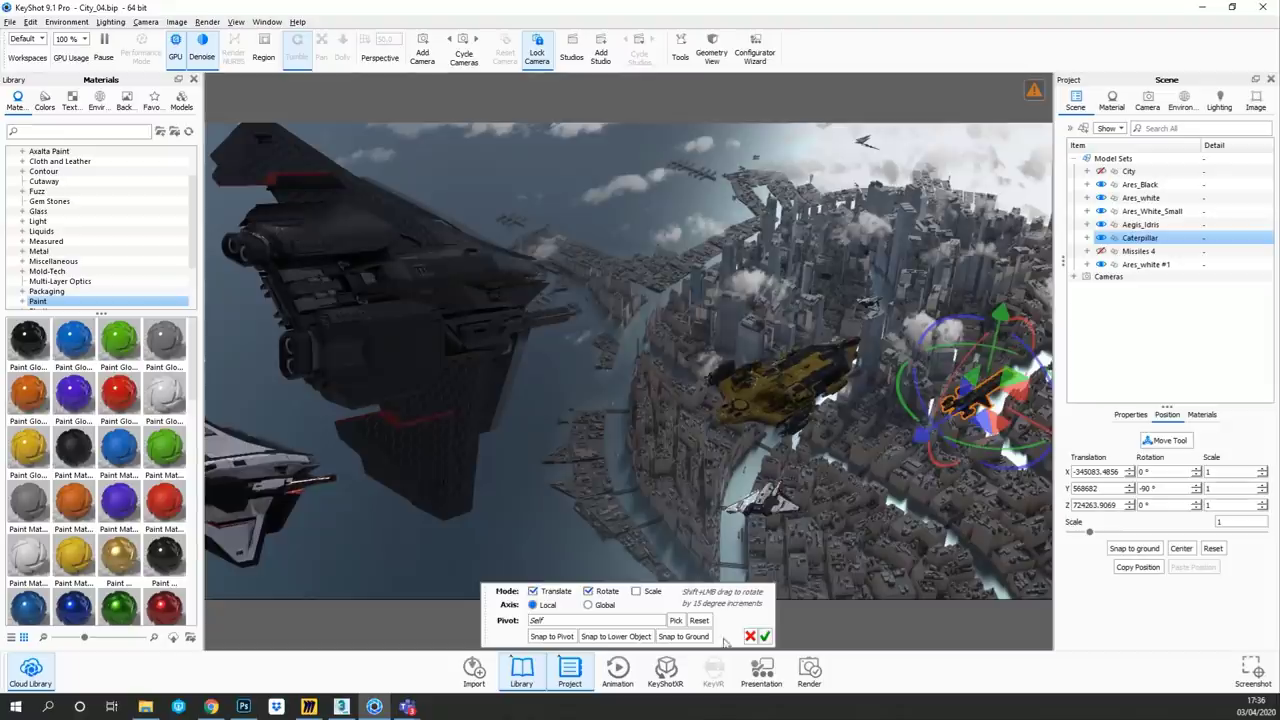
left_click(764, 636)
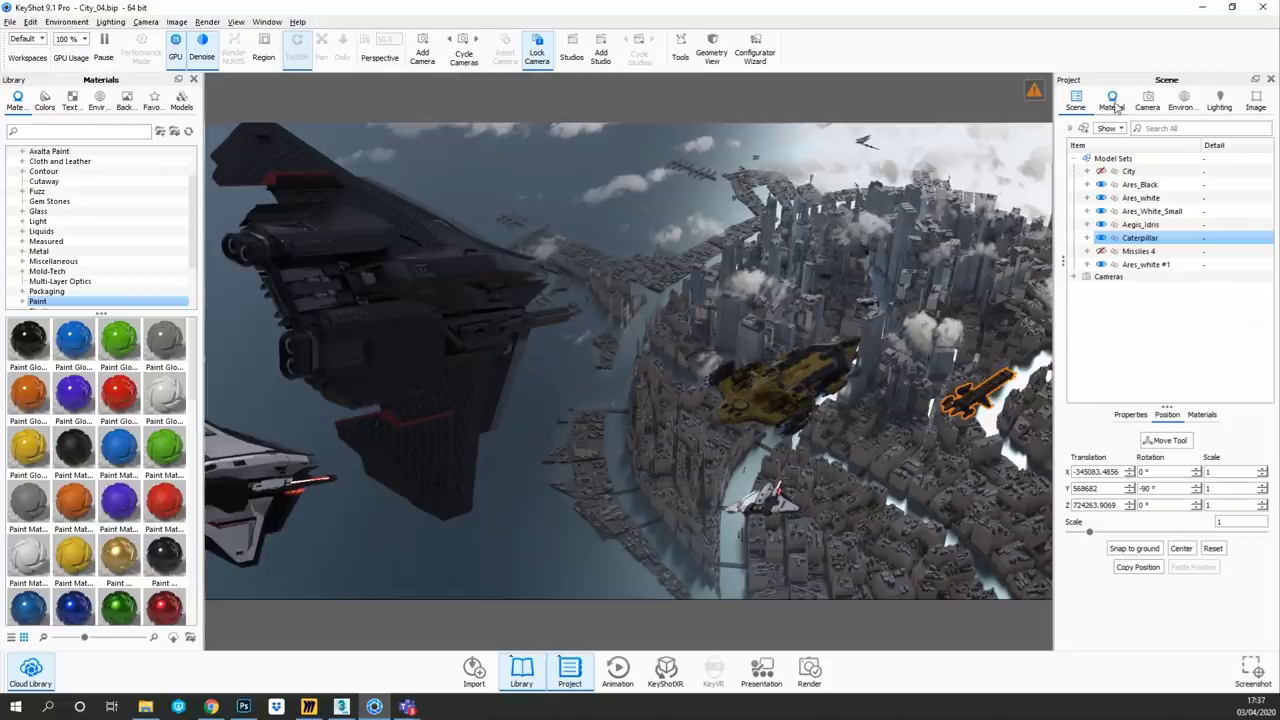
- Shift the Caterpillar slightly up and left, closer to the yellow ship
left_click(1147, 100)
left_click(1076, 101)
left_click(1165, 440)
left_click_drag(1012, 415, 972, 400)
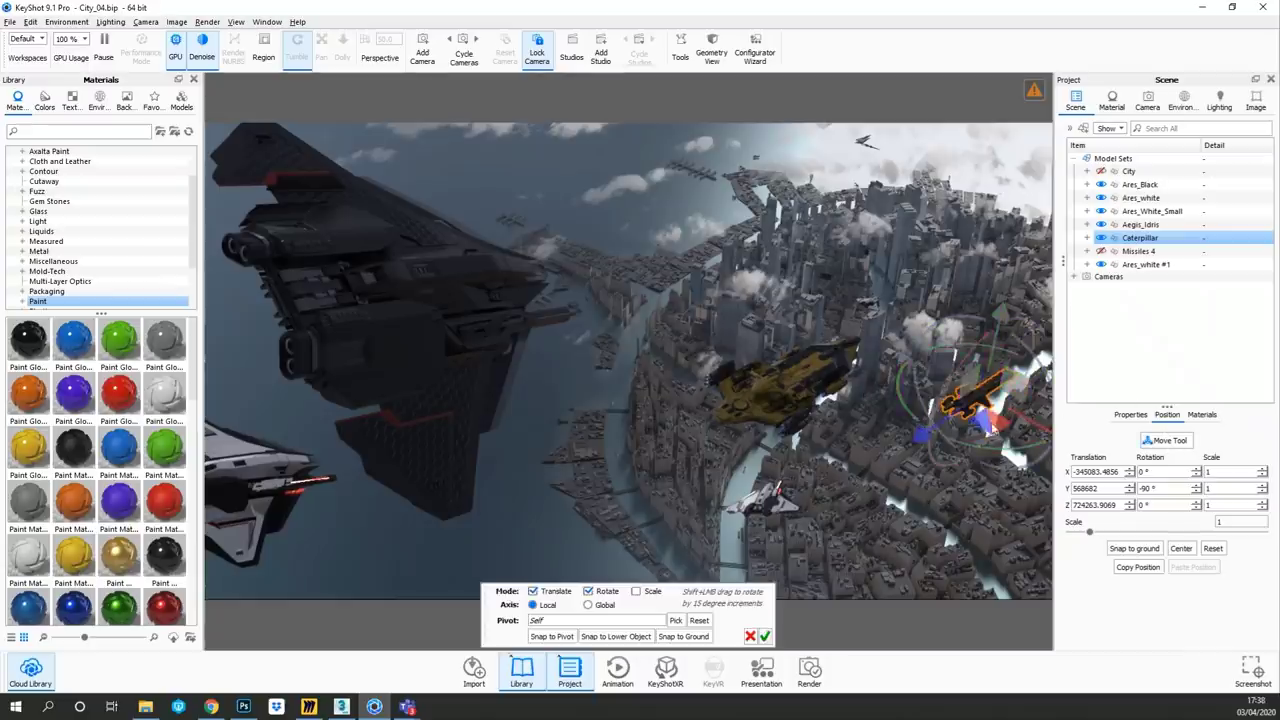
left_click(763, 635)
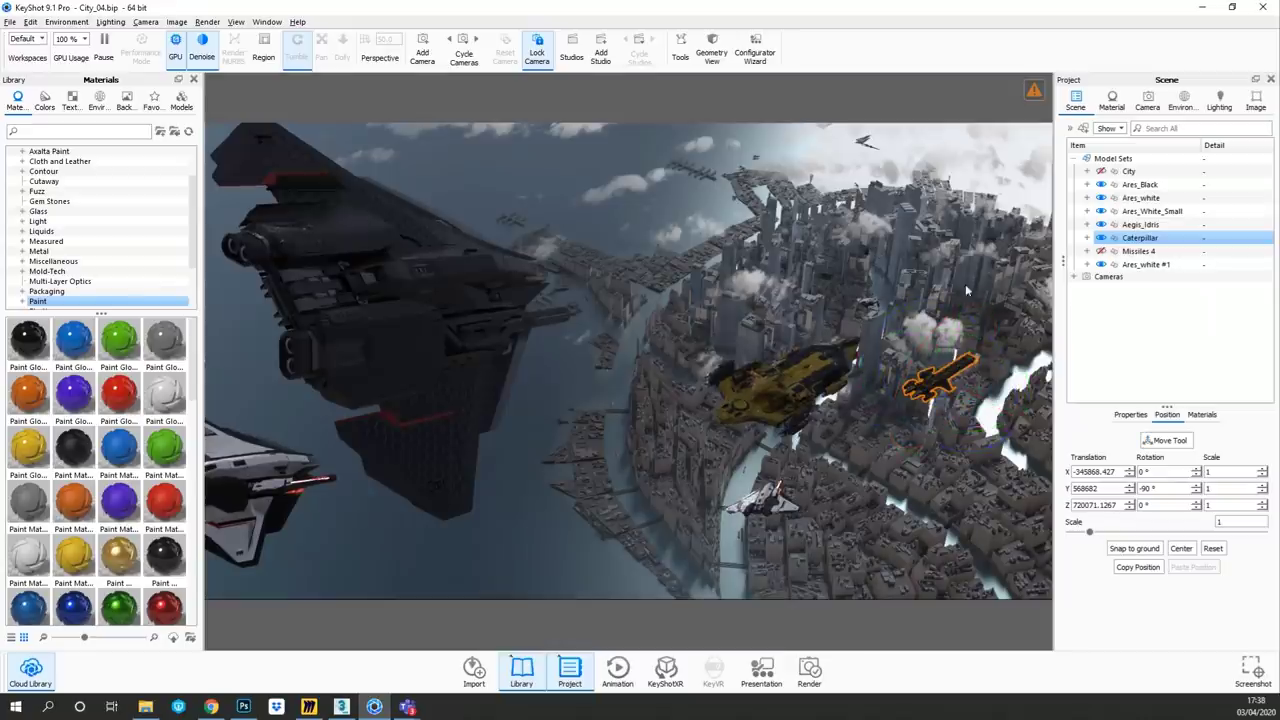
- Move Ares_White_Small from the city centre up to the bright clouds in the image's upper right and rotate it
left_click(1142, 199)
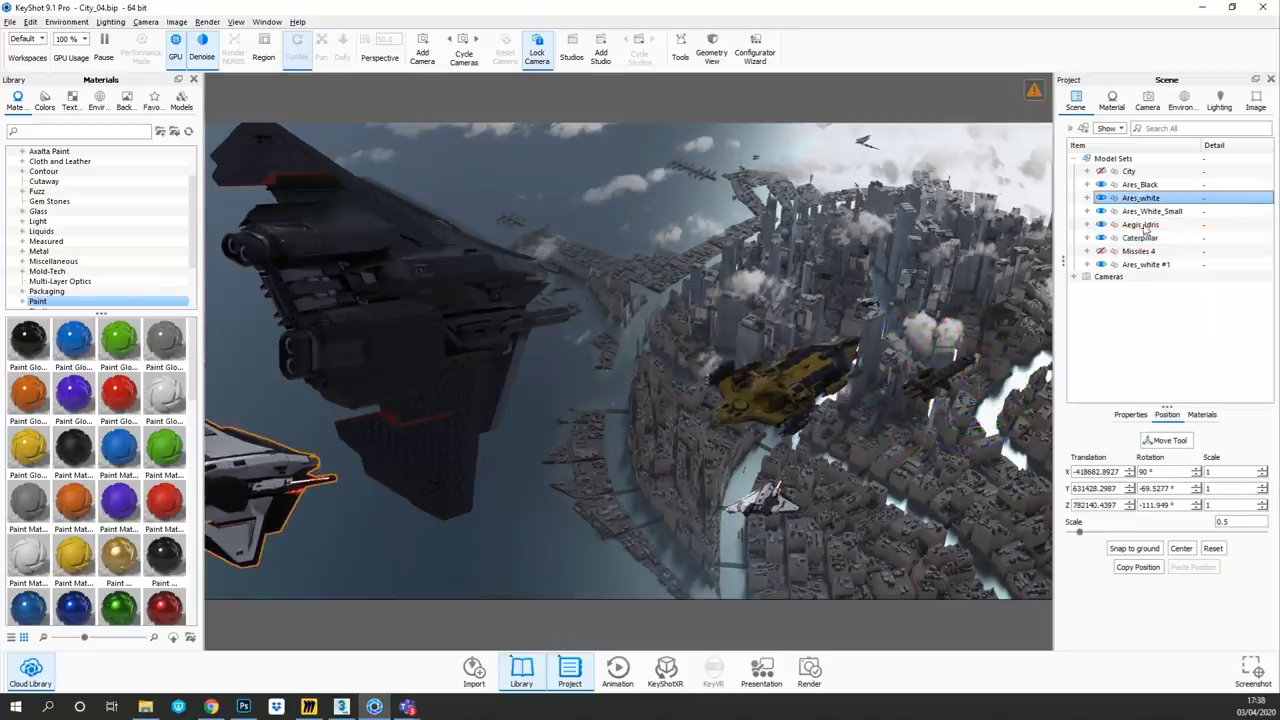
left_click(1146, 212)
left_click(1165, 440)
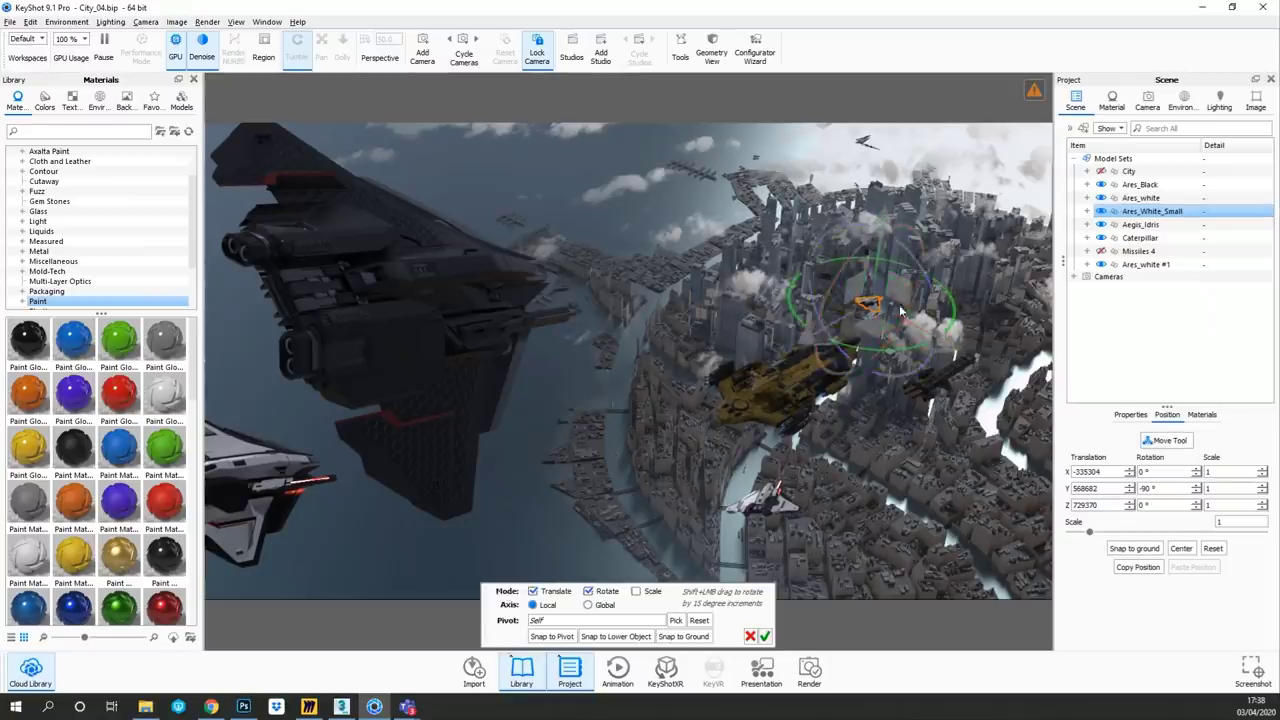
left_click_drag(884, 328, 976, 237)
left_click(765, 636)
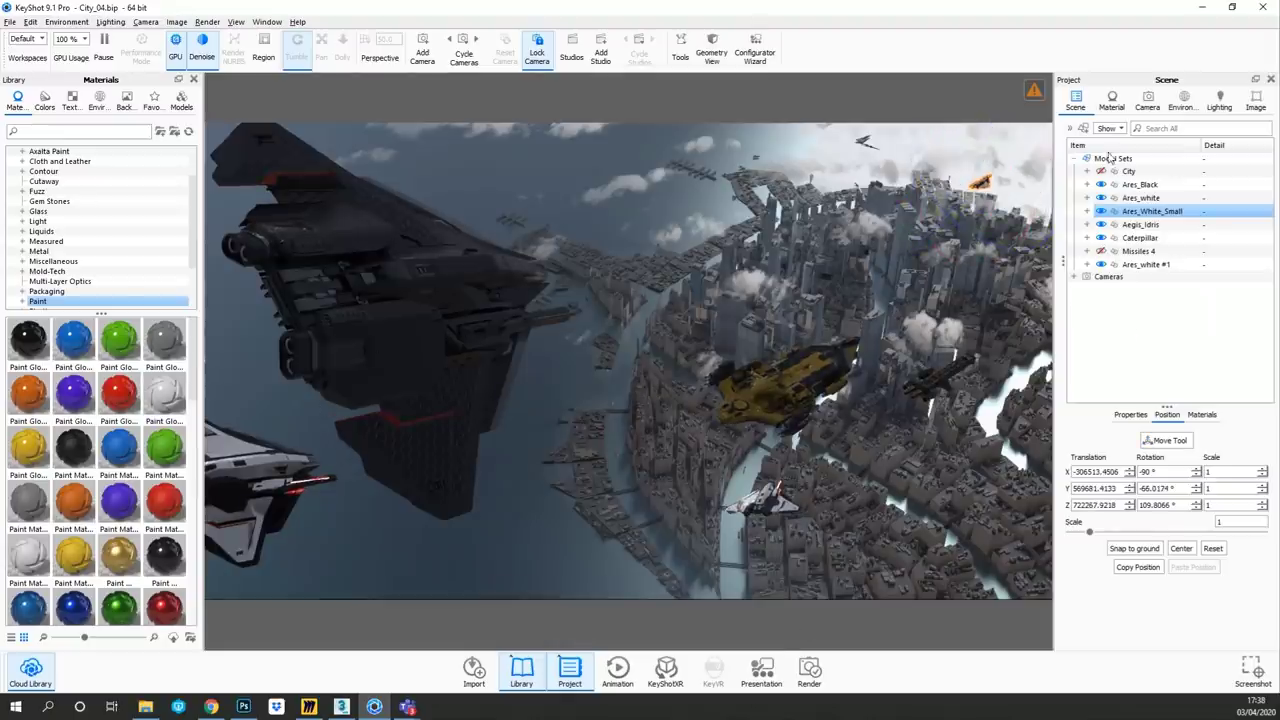
- Rotate Ares_Black slightly and shift it a little within the upper left of the image
left_click(1135, 186)
left_click(1165, 440)
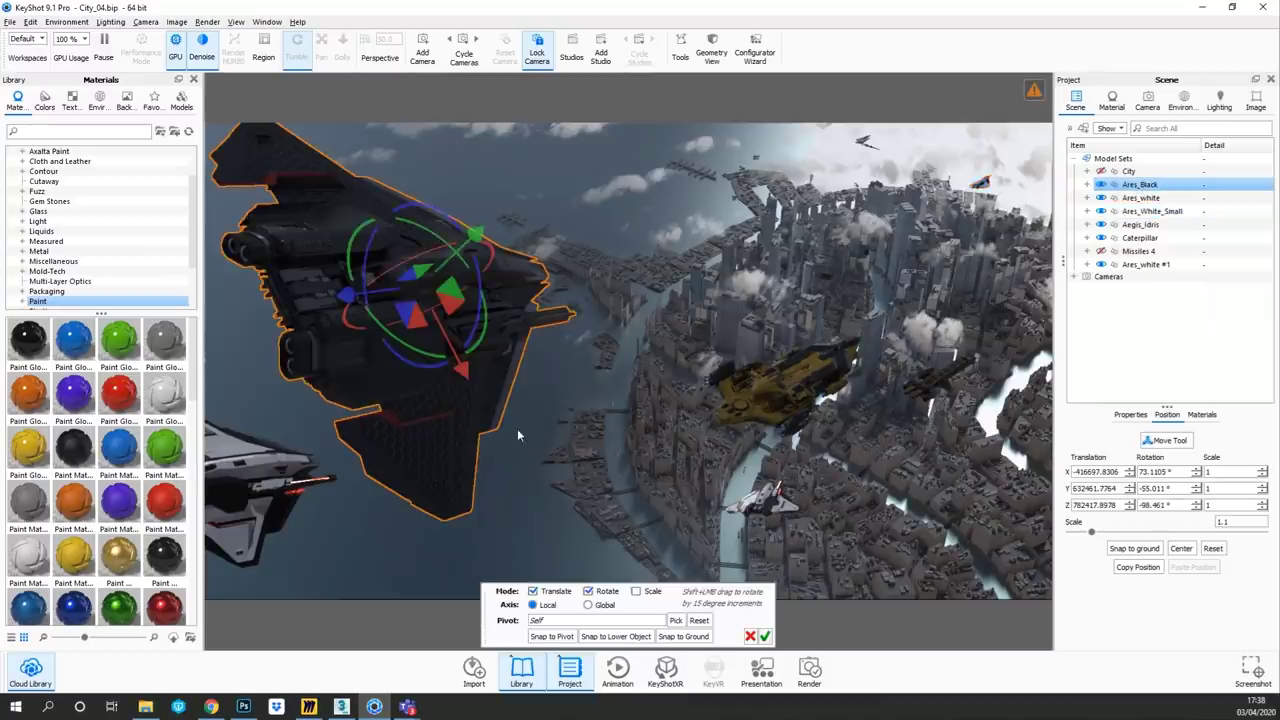
left_click_drag(445, 345, 414, 351)
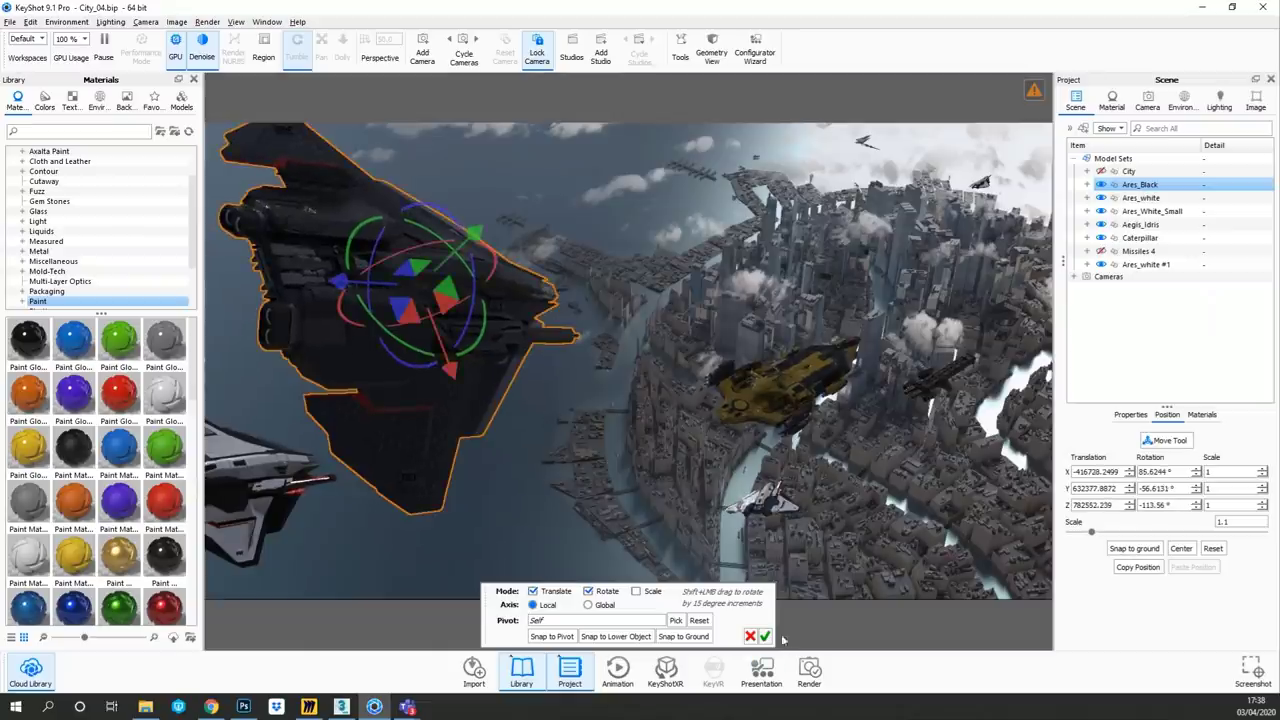
left_click(765, 636)
- Apply the downloaded Dreamy environment to the scene and set its rotation to 171.5° to relight the ships
left_click(1185, 110)
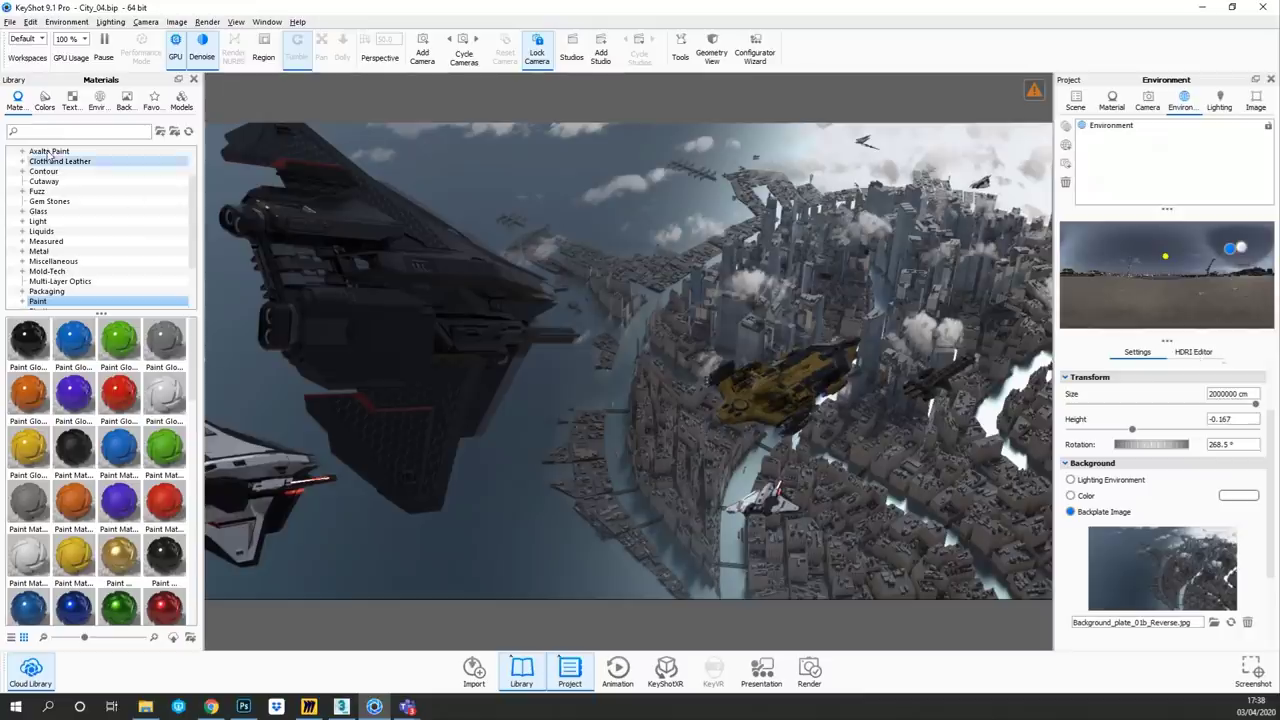
left_click(97, 100)
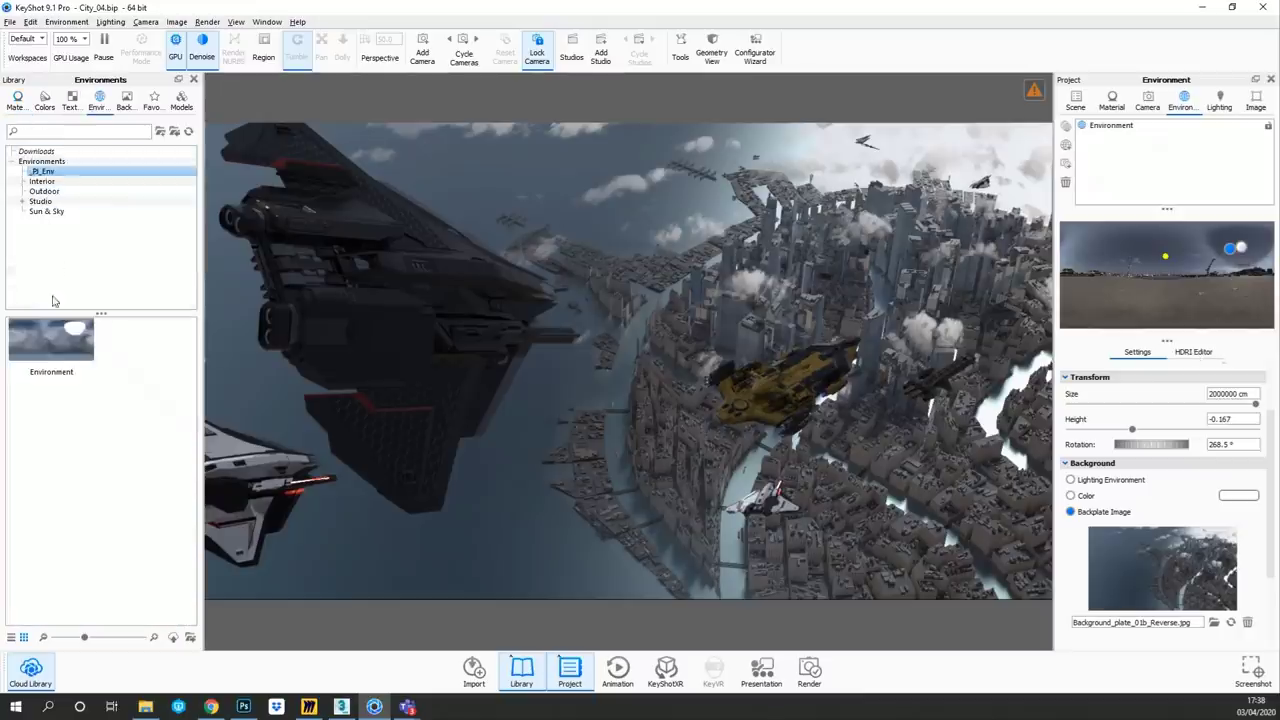
left_click(36, 152)
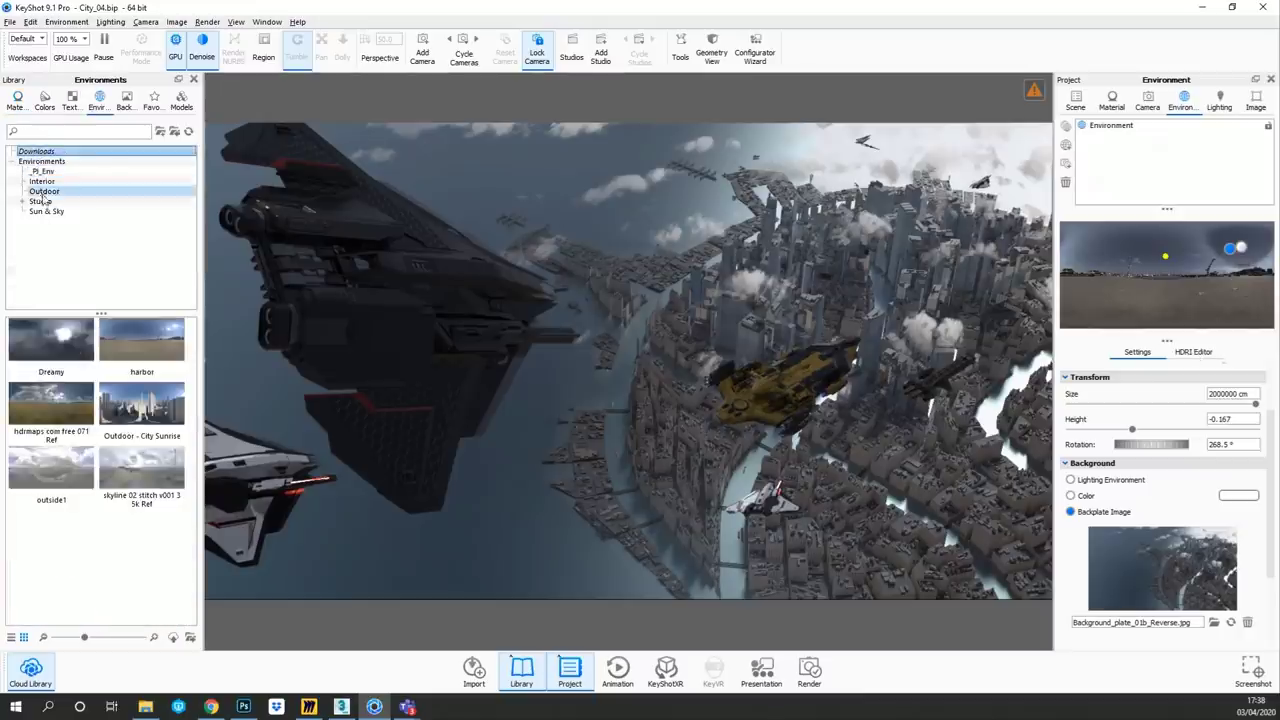
double_click(53, 342)
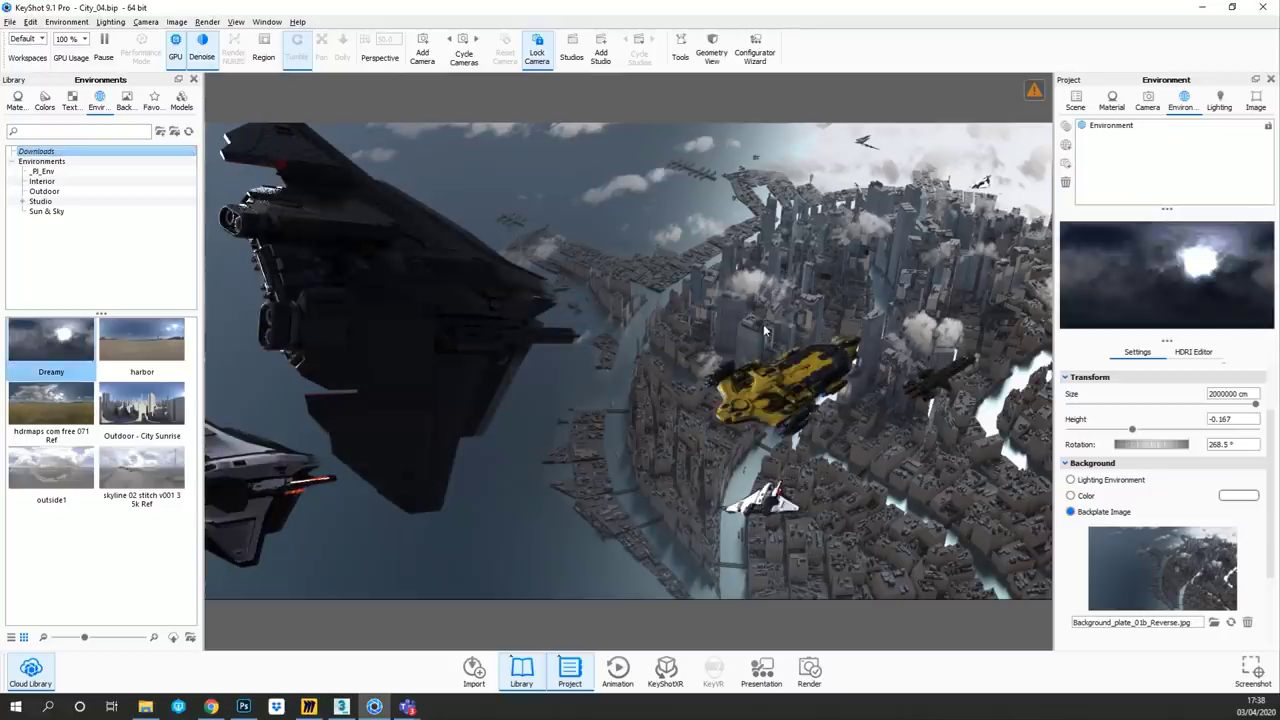
left_click_drag(1166, 449, 1164, 450)
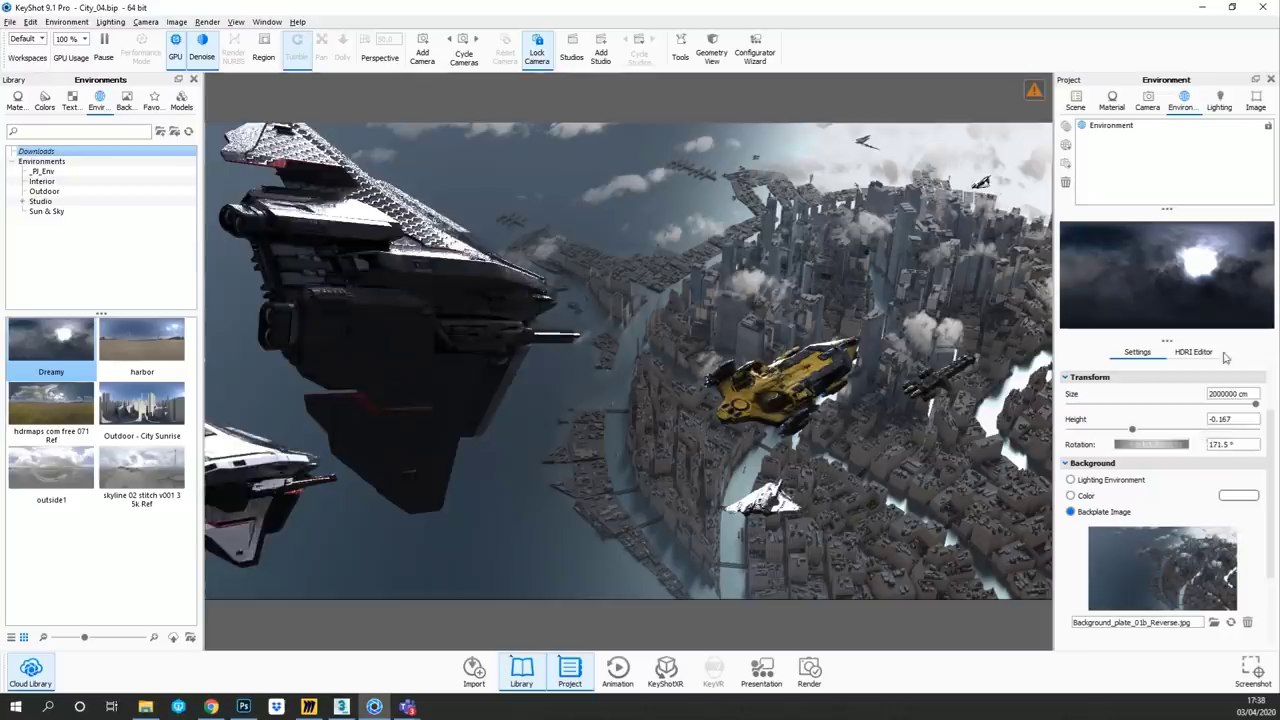
- Check the Dreamy environment's contrast setting and open its background image settings in the HDRI Editor
left_click(1193, 352)
left_click(1137, 352)
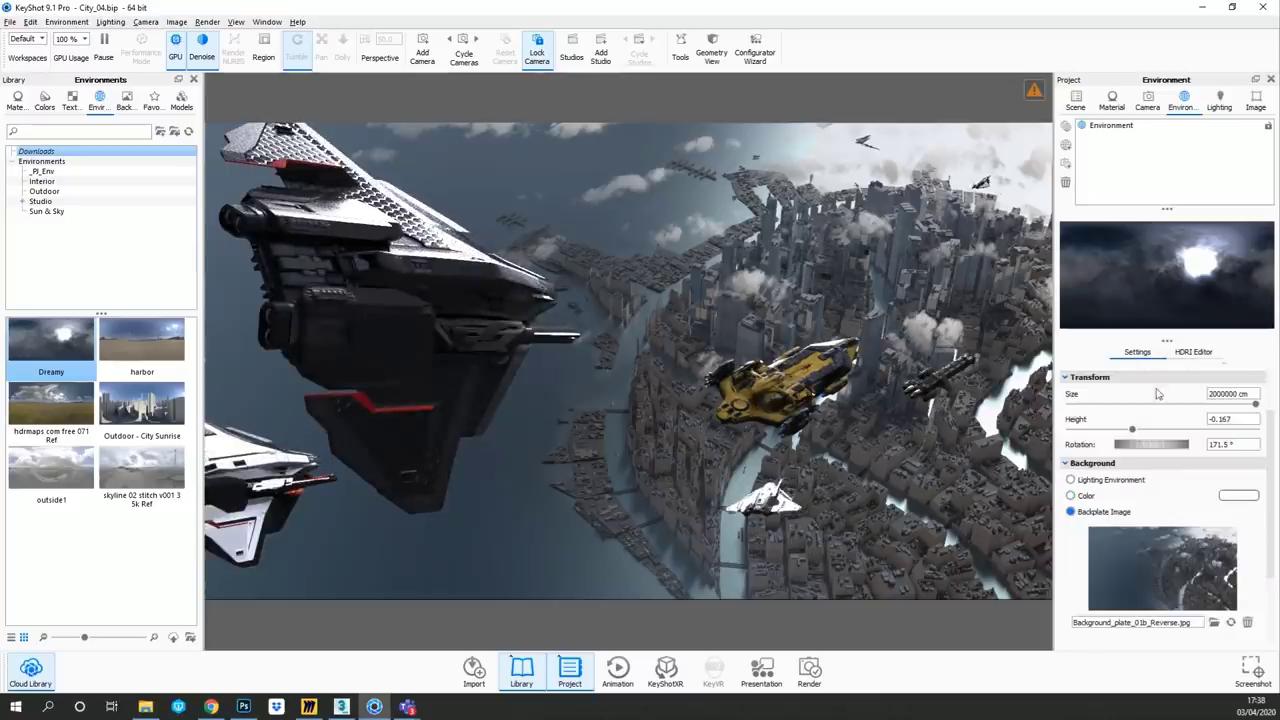
left_click_drag(1226, 430, 1185, 437)
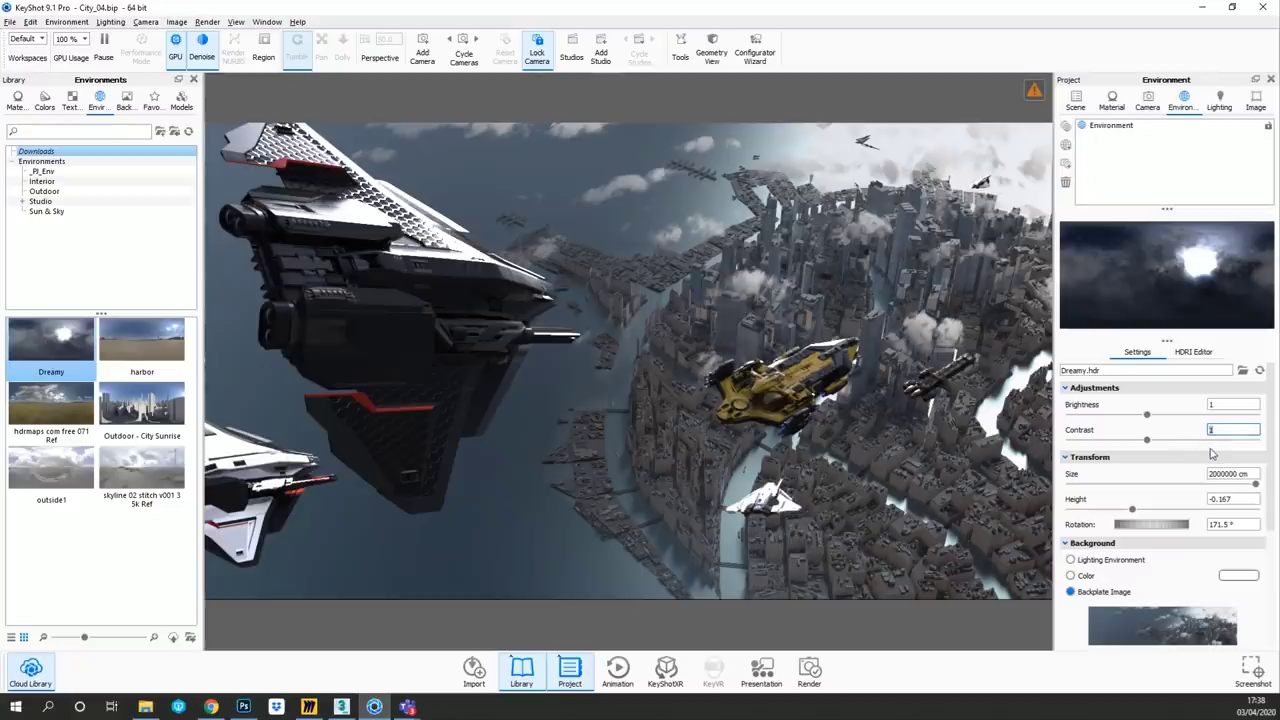
left_click(1193, 355)
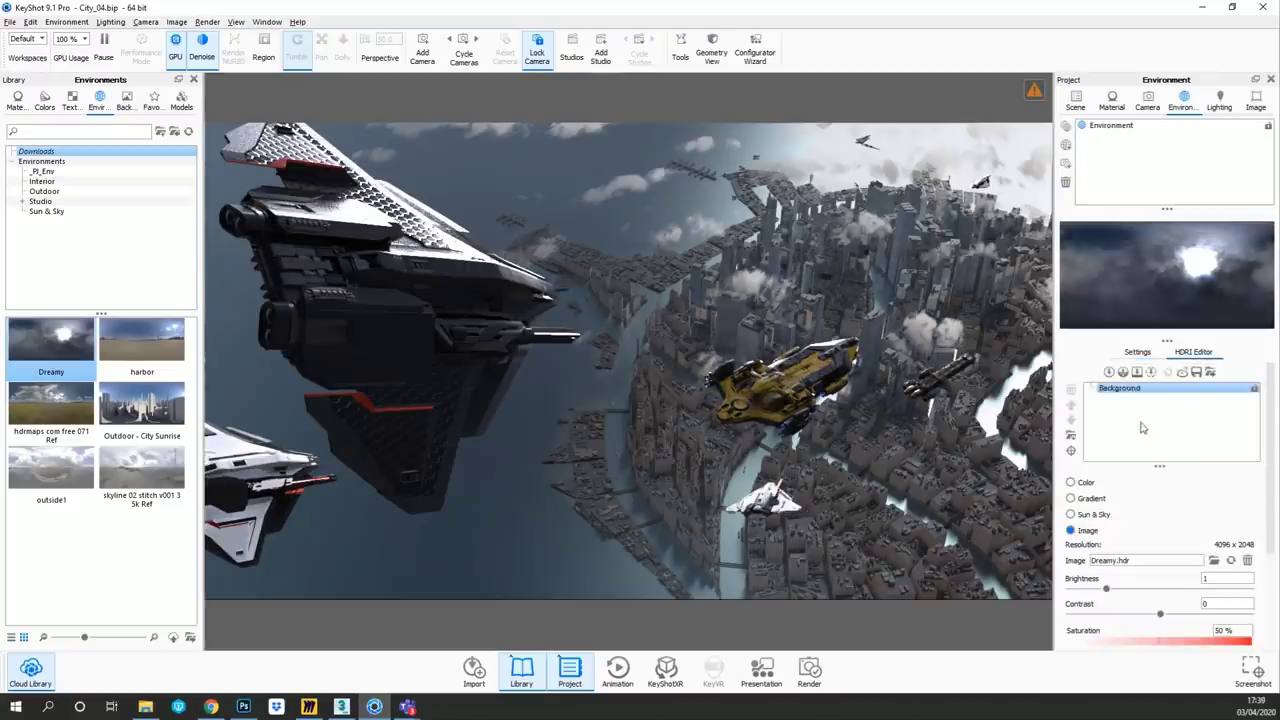
- Rotate the Dreamy HDRI environment to 138° and raise its height to 0.227
left_click(1142, 355)
left_click_drag(1168, 529, 1127, 530)
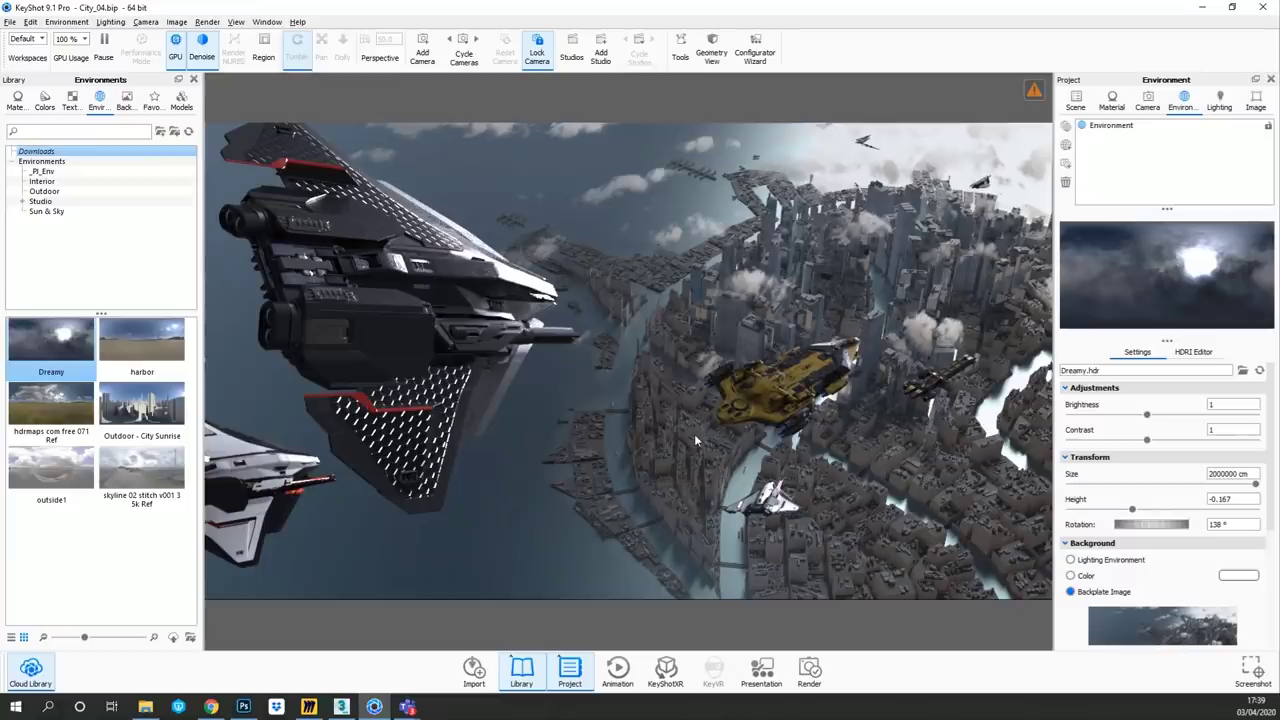
left_click_drag(1132, 509, 1205, 505)
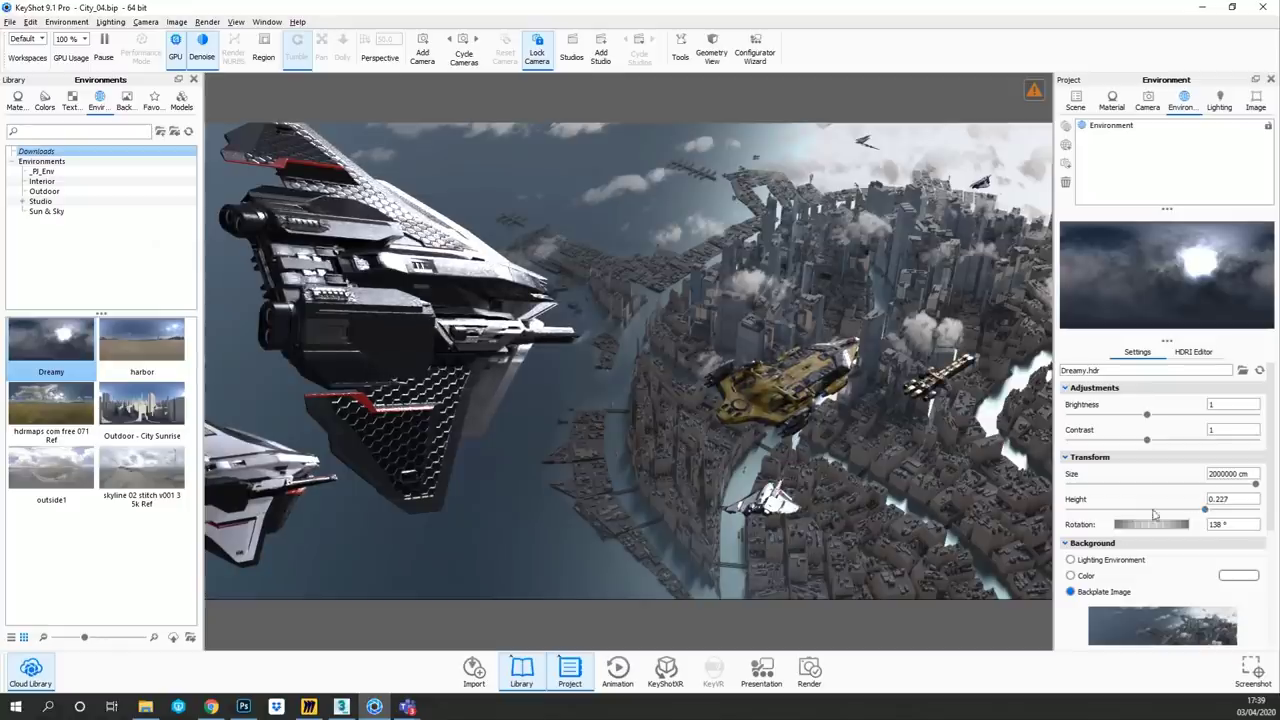
- Set the environment brightness to 0.5
double_click(1224, 405)
type("0.5")
key("Return")
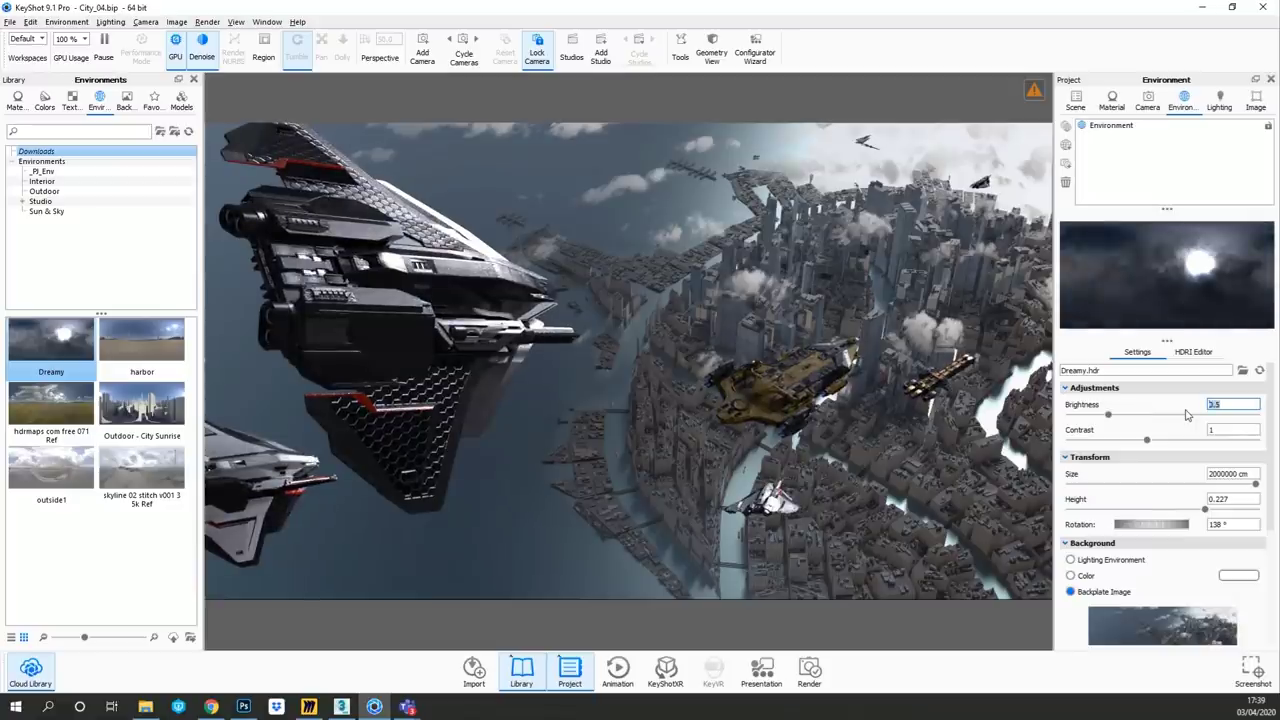
- Rotate the environment lighting to 134° and set its height to about 0.011
left_click_drag(1178, 530, 1149, 530)
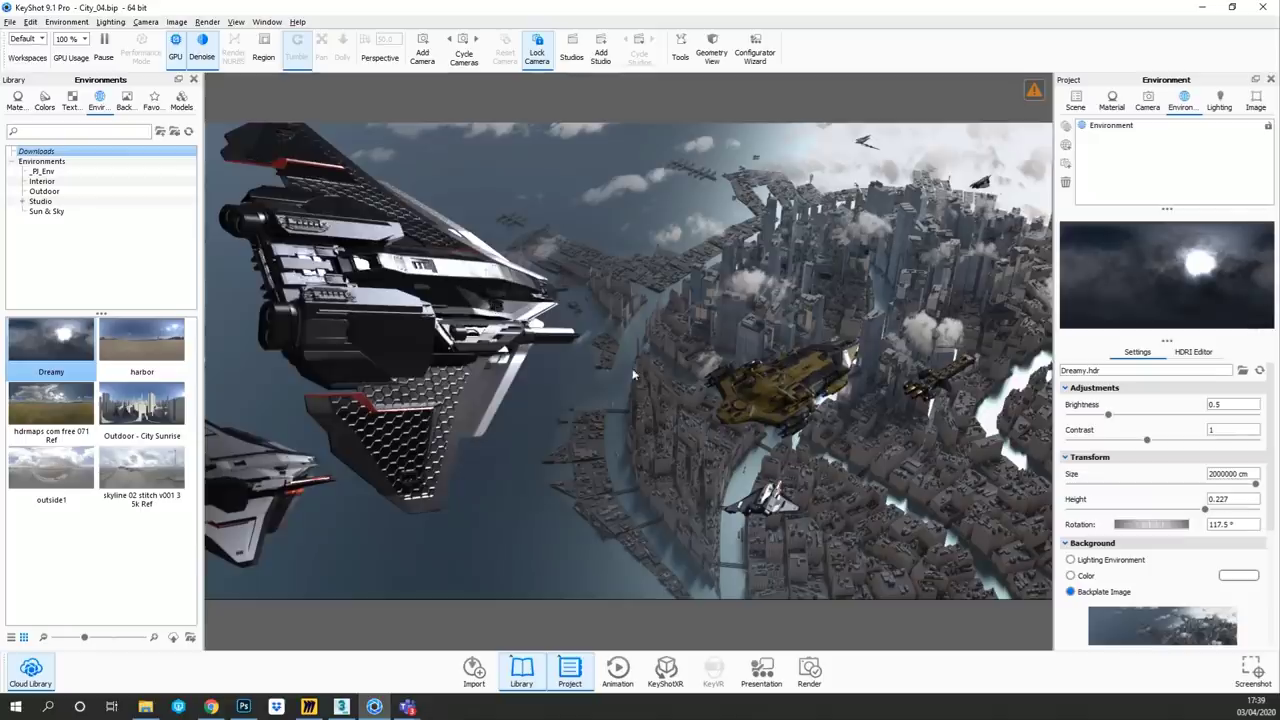
left_click_drag(1159, 529, 1178, 523)
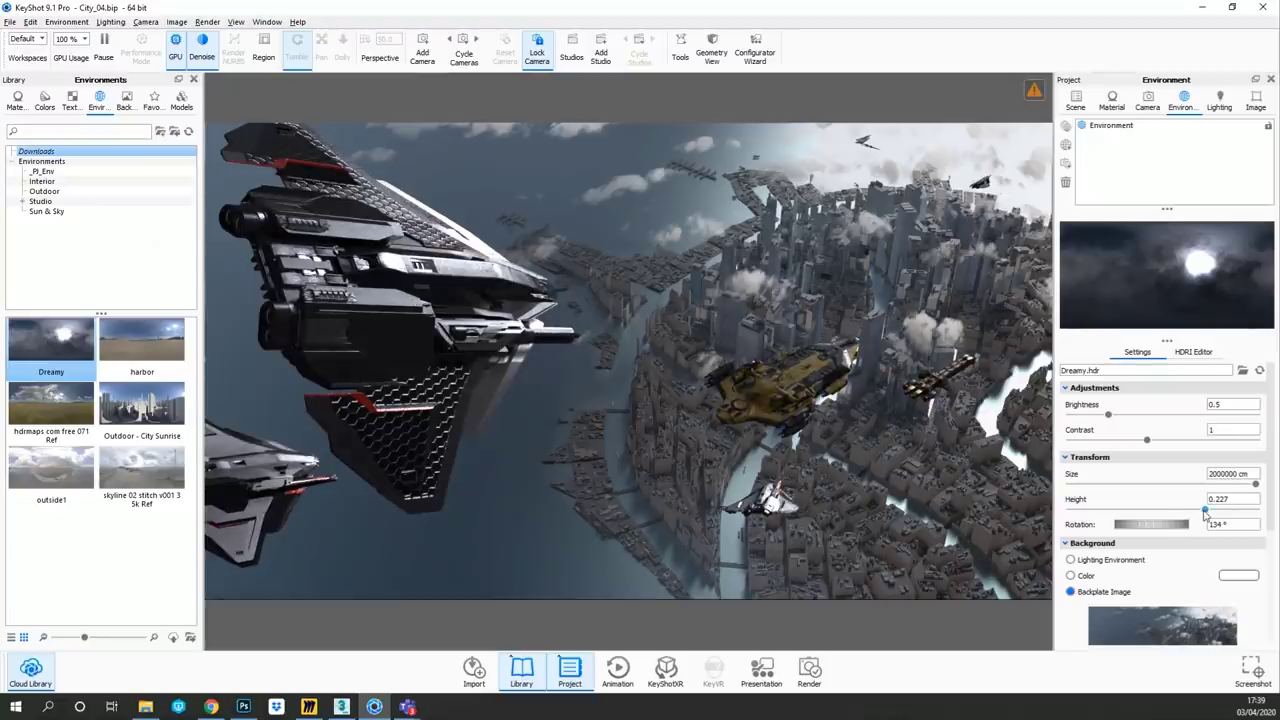
left_click_drag(1205, 512, 1165, 516)
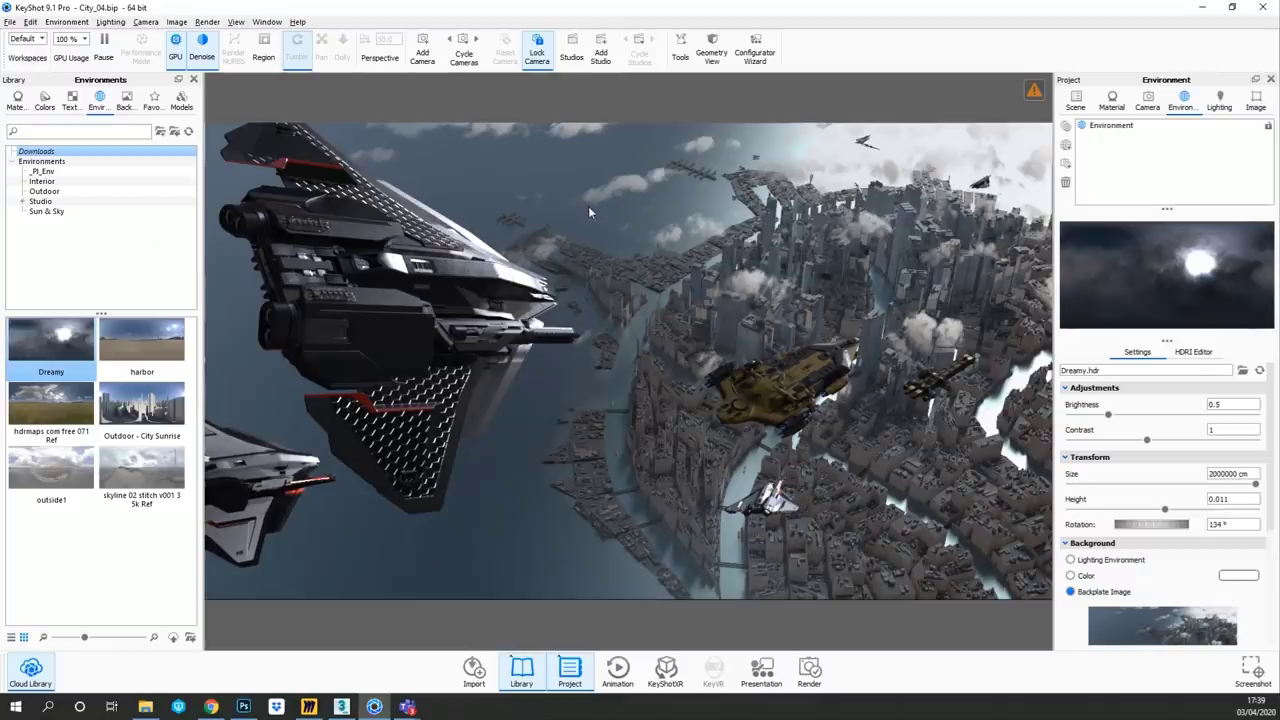
- Save a copy of the scene as City_04_backup in BIP format
left_click(10, 22)
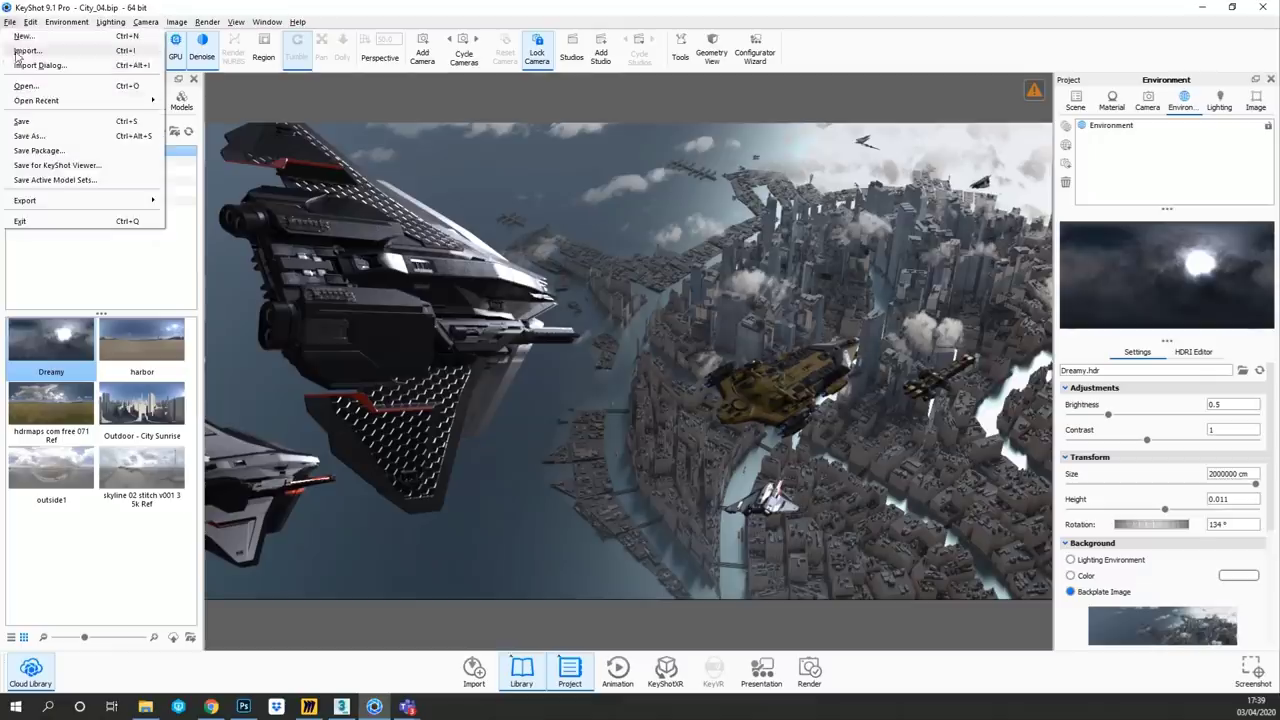
left_click(45, 135)
left_click(129, 399)
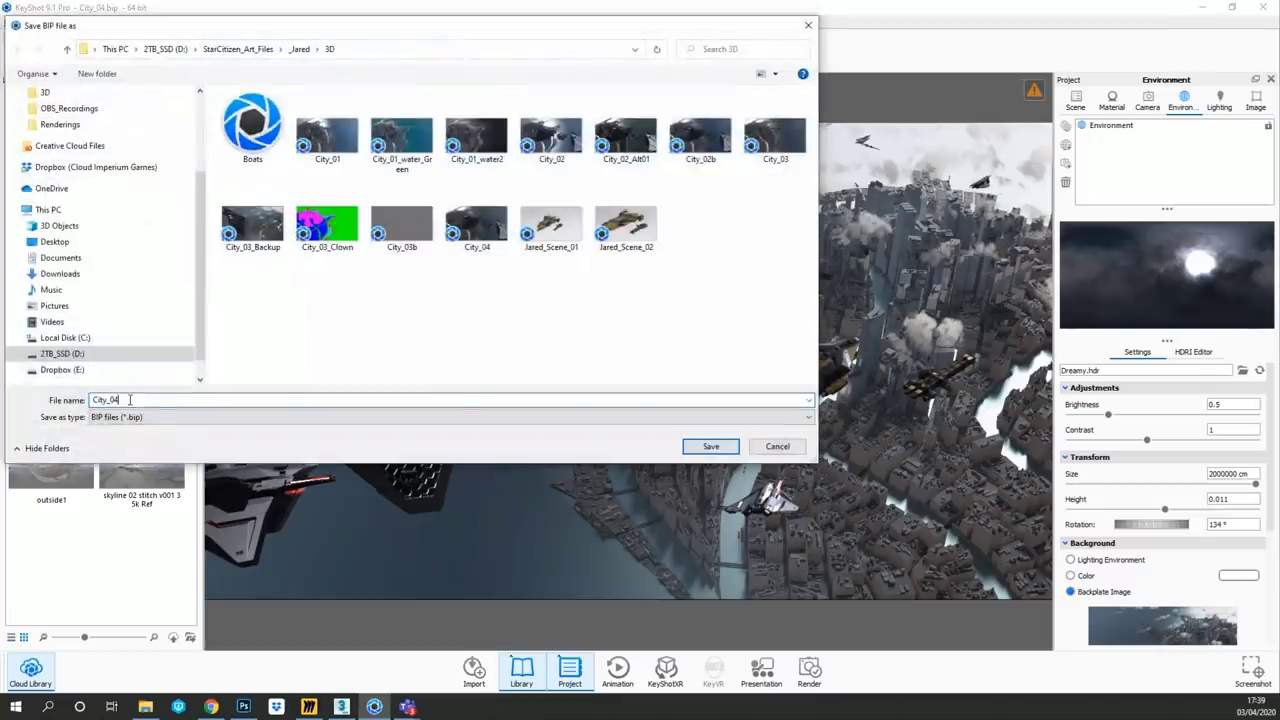
type("_backup")
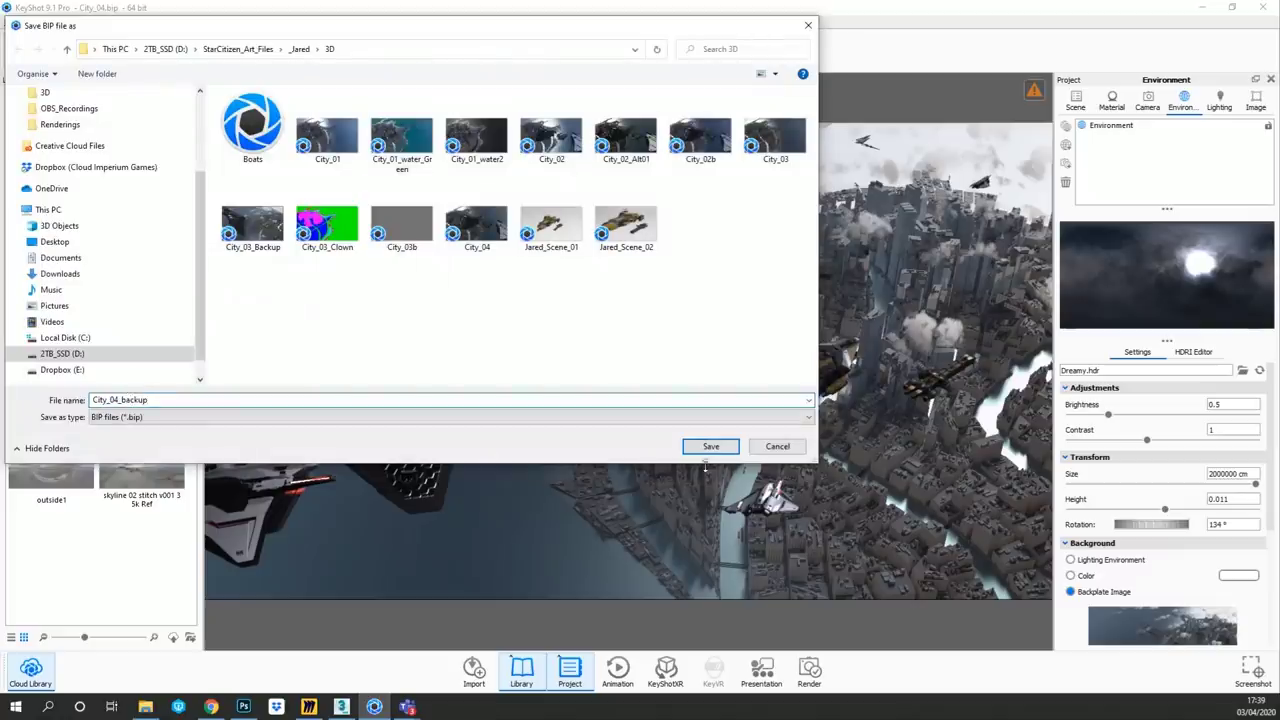
left_click(726, 448)
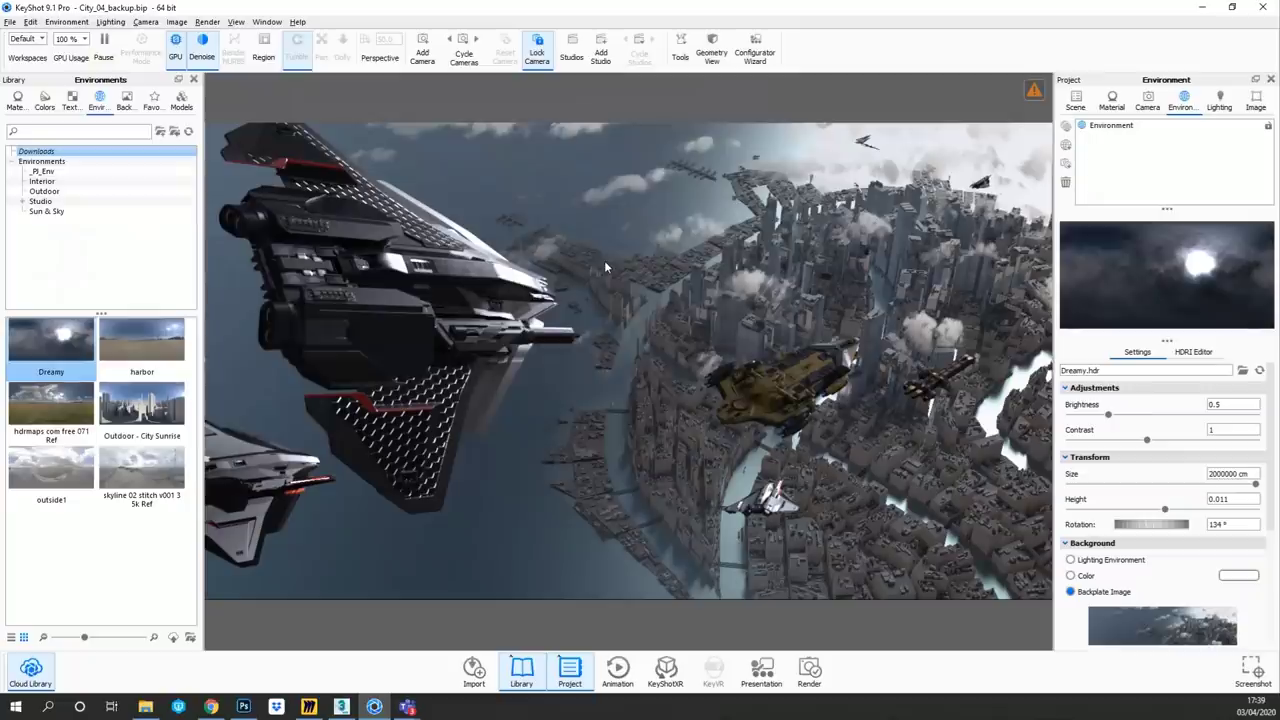
key("shift+p")
double_click(418, 455)
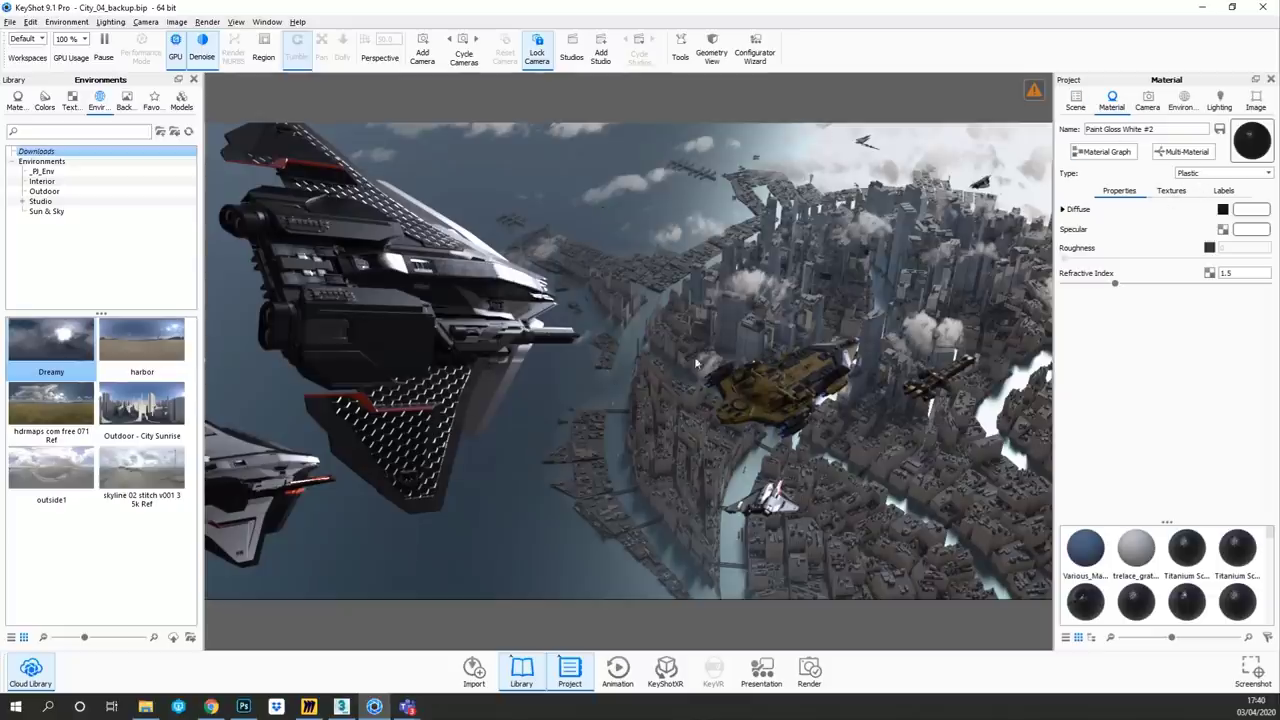
left_click(1182, 100)
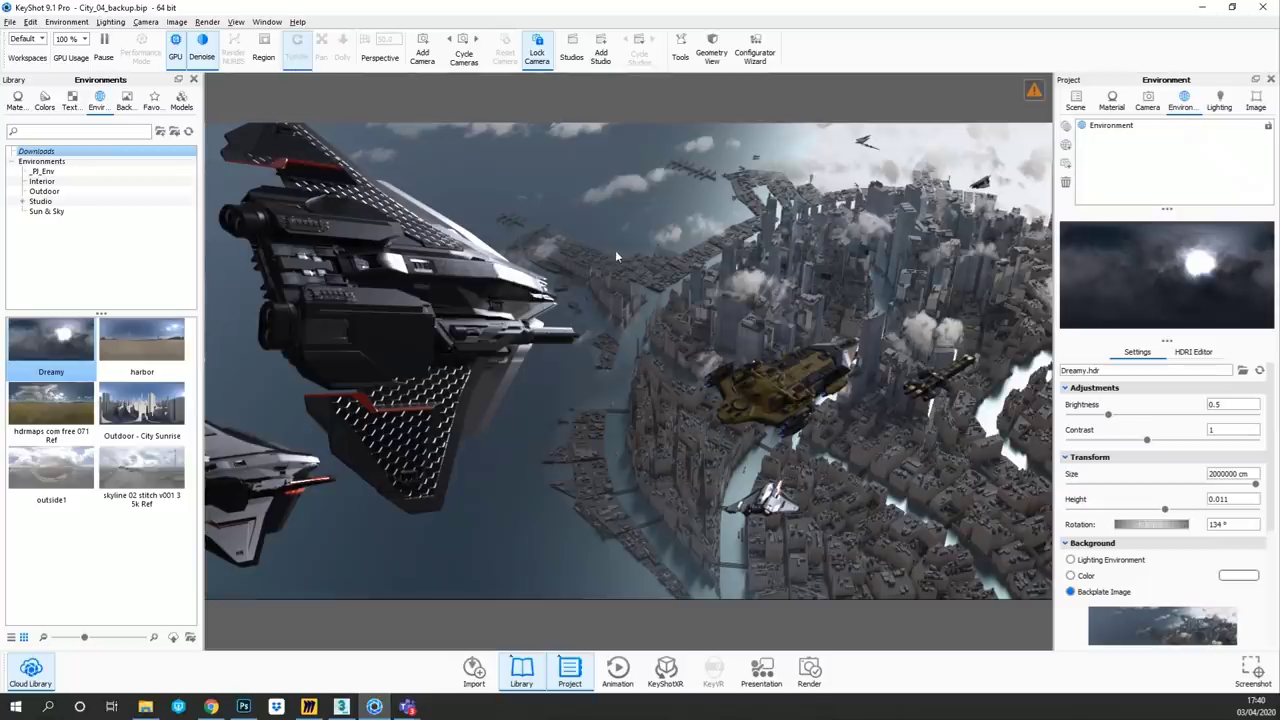
- Try recoloring the yellow ship's Falcon Ground #4 paint with a lower blue value and the dark grey swatch #737373
double_click(816, 362)
left_click(1262, 210)
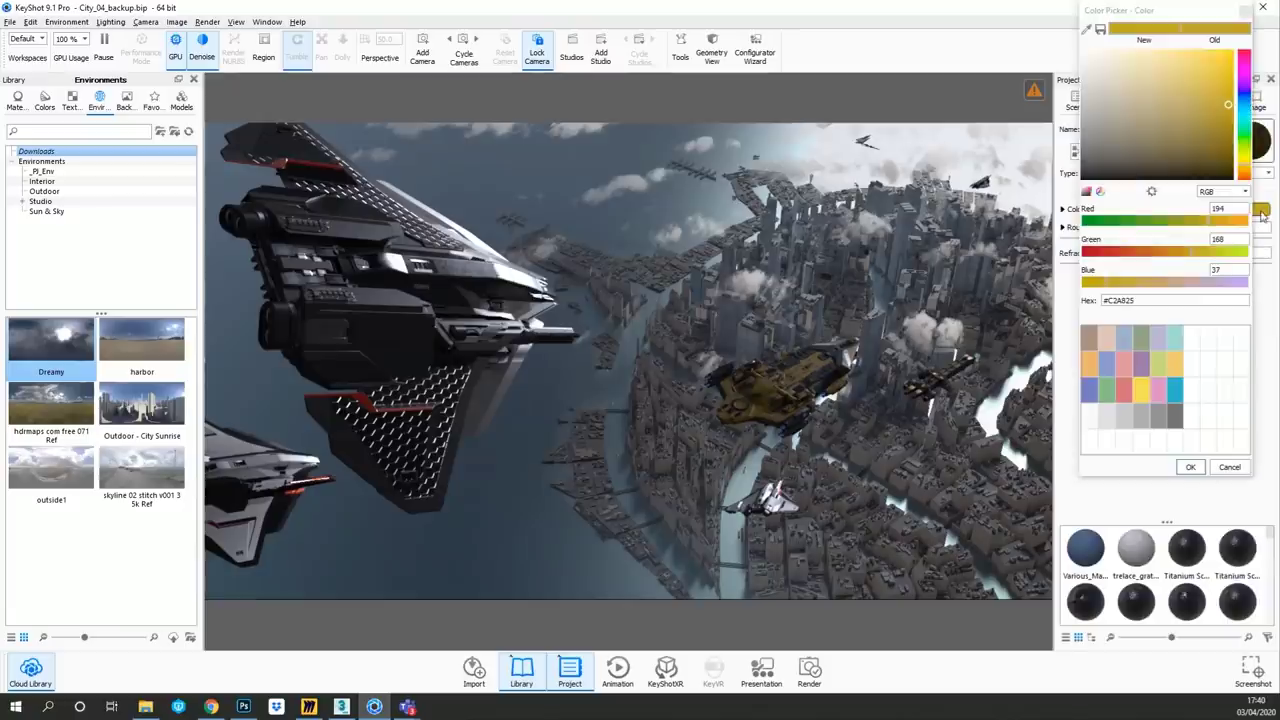
left_click(1229, 467)
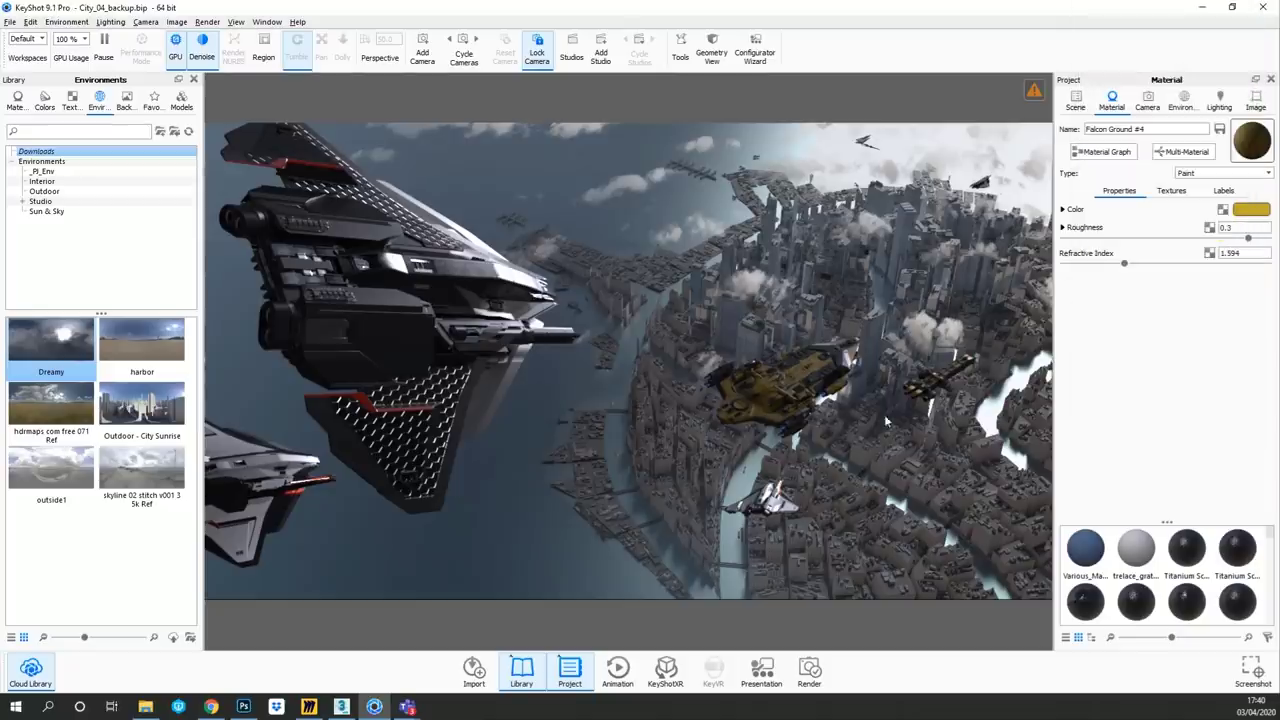
left_click(1249, 210)
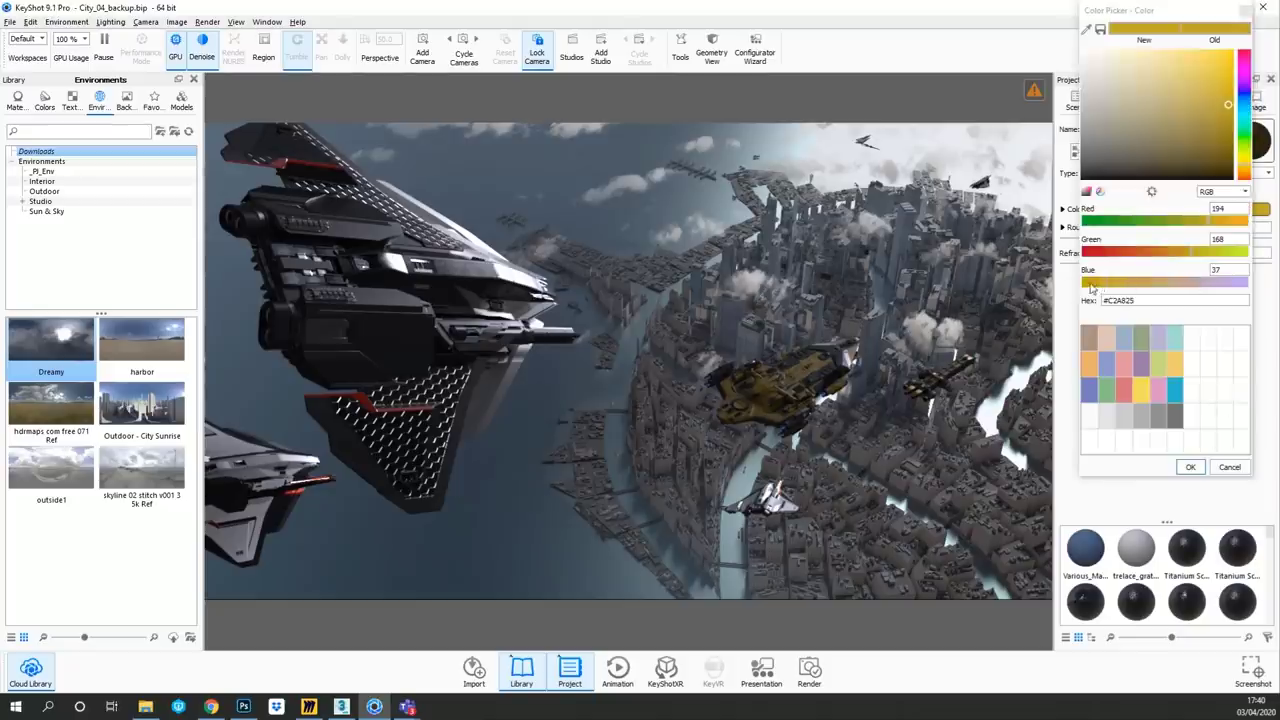
left_click_drag(1107, 285, 1089, 287)
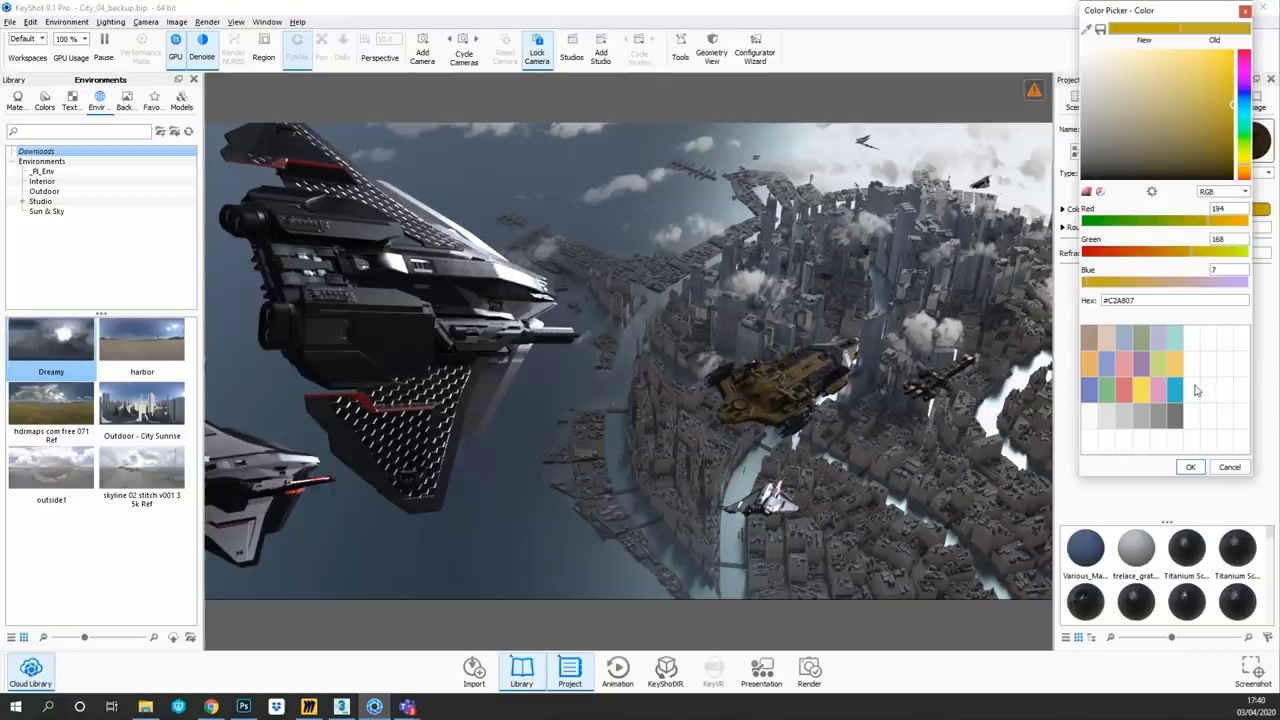
left_click(1174, 418)
left_click(1191, 468)
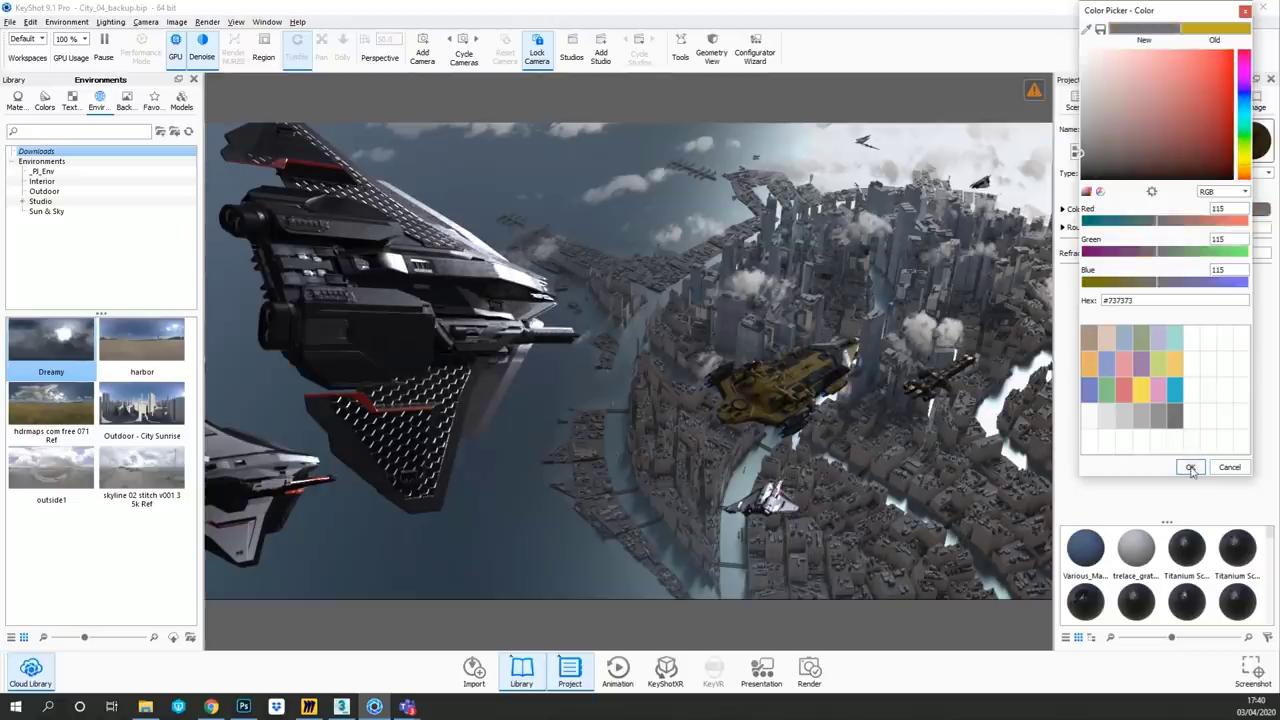
left_click(1229, 467)
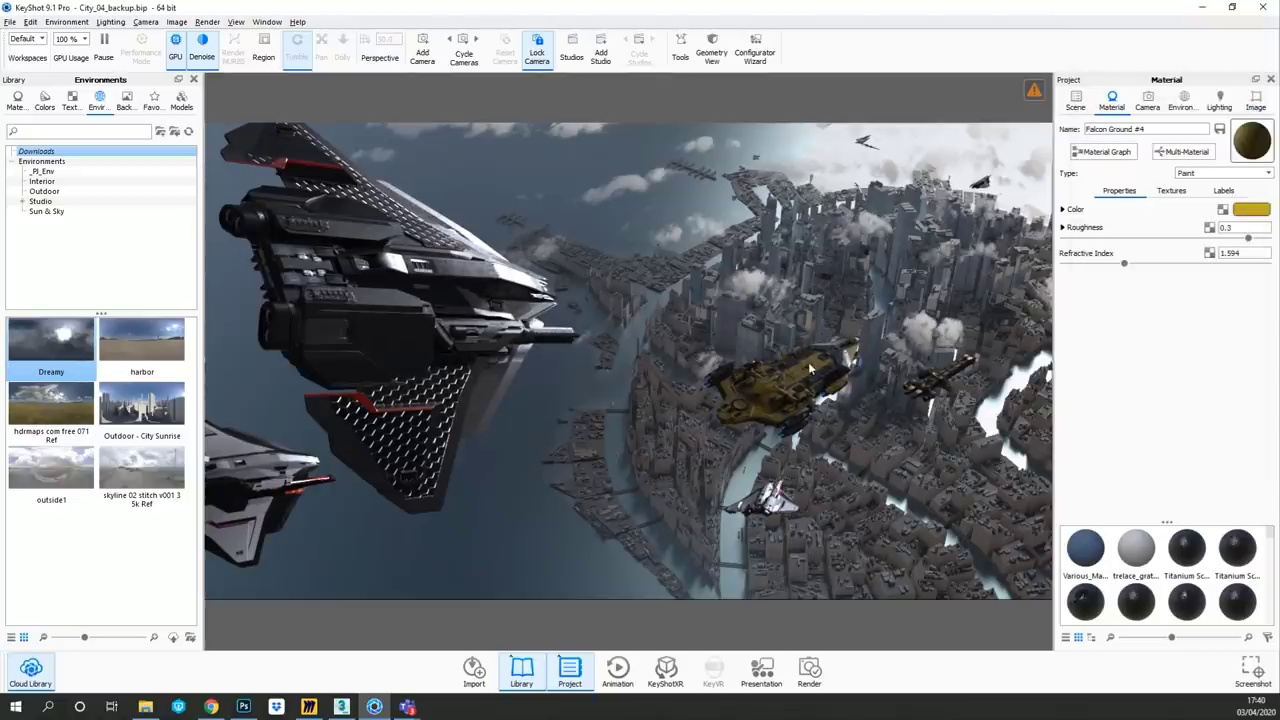
- Try turning the Falcon Ground #4 paint near-black in HSV with 0% saturation and about 6% value
left_click(1262, 211)
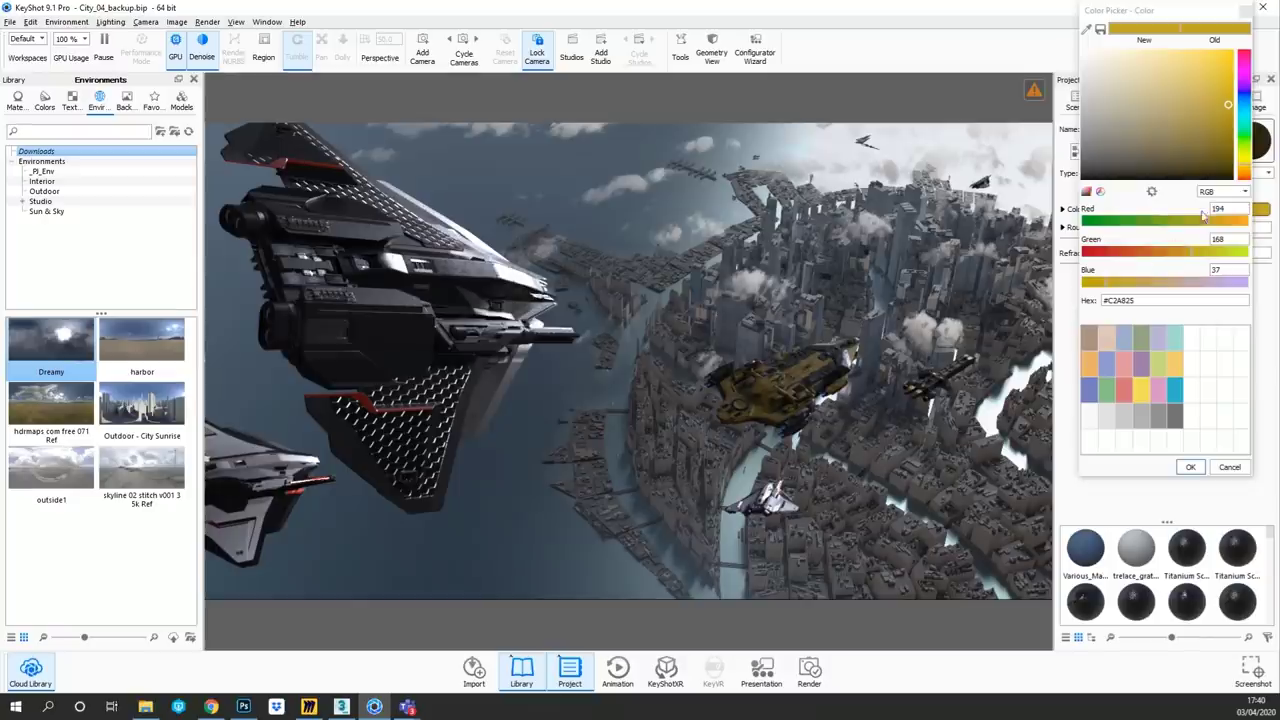
left_click(1210, 192)
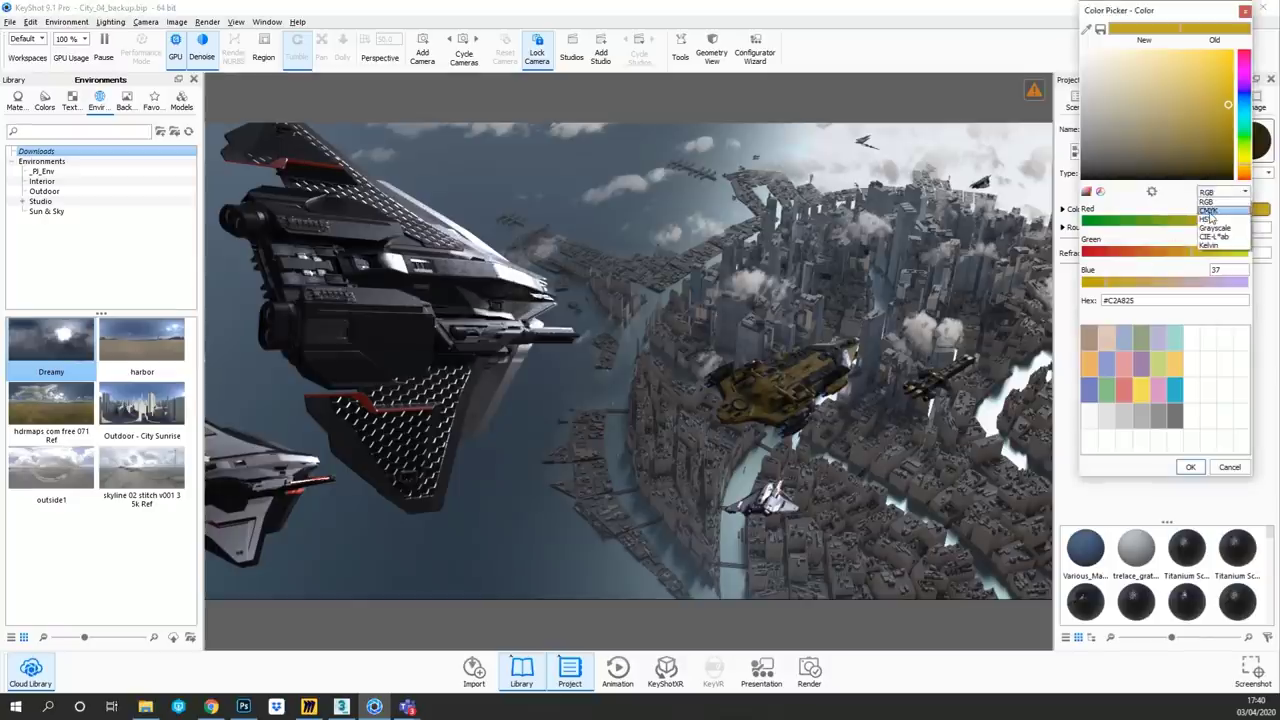
left_click(1208, 219)
left_click(1084, 252)
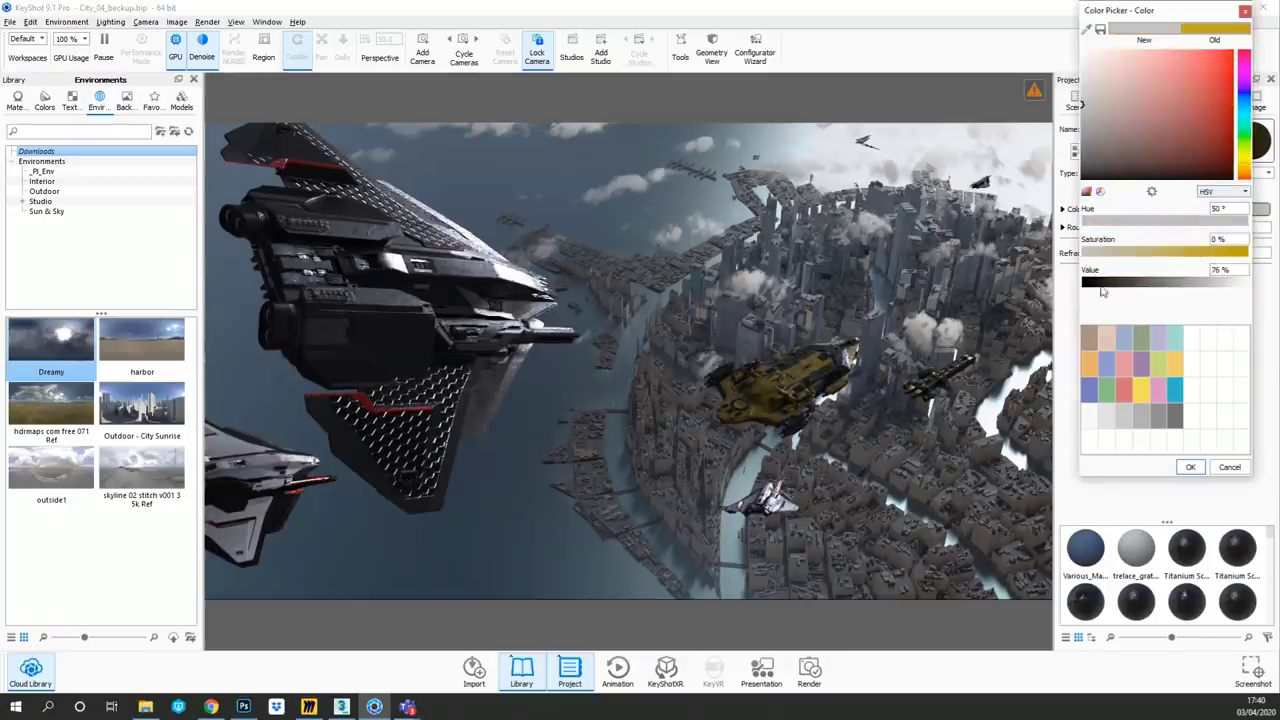
left_click_drag(1110, 287, 1088, 283)
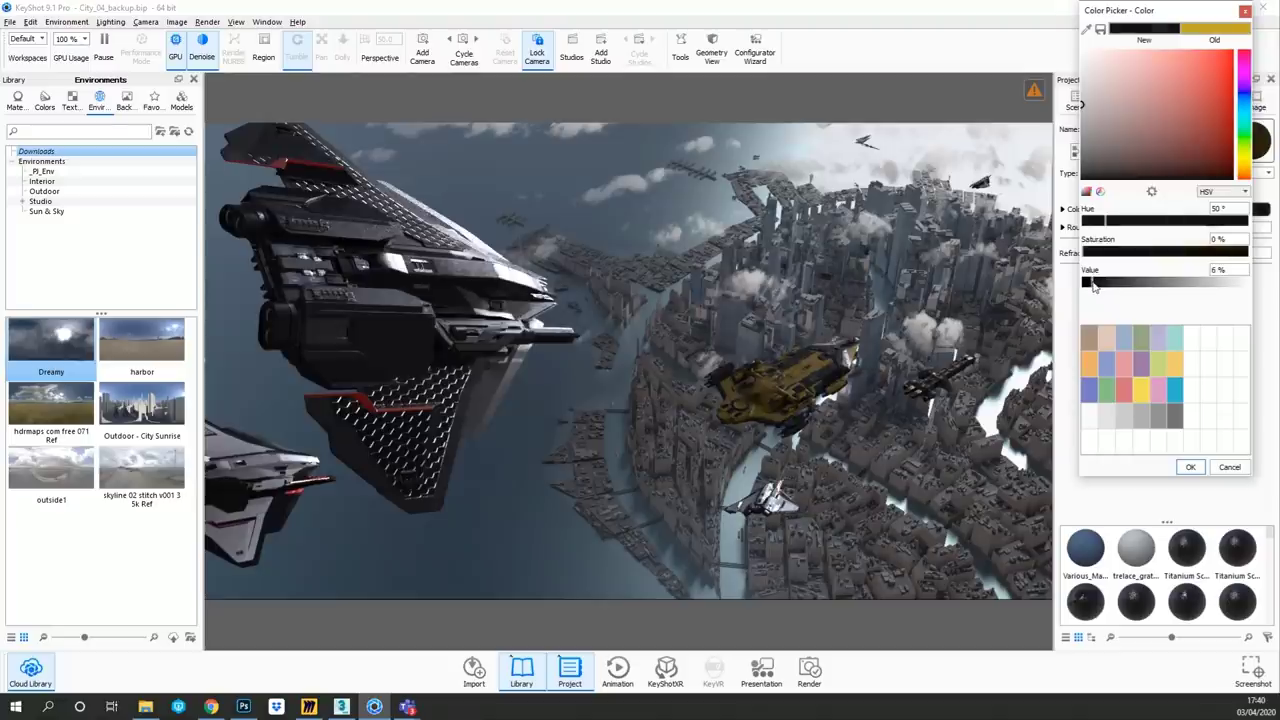
left_click(1229, 467)
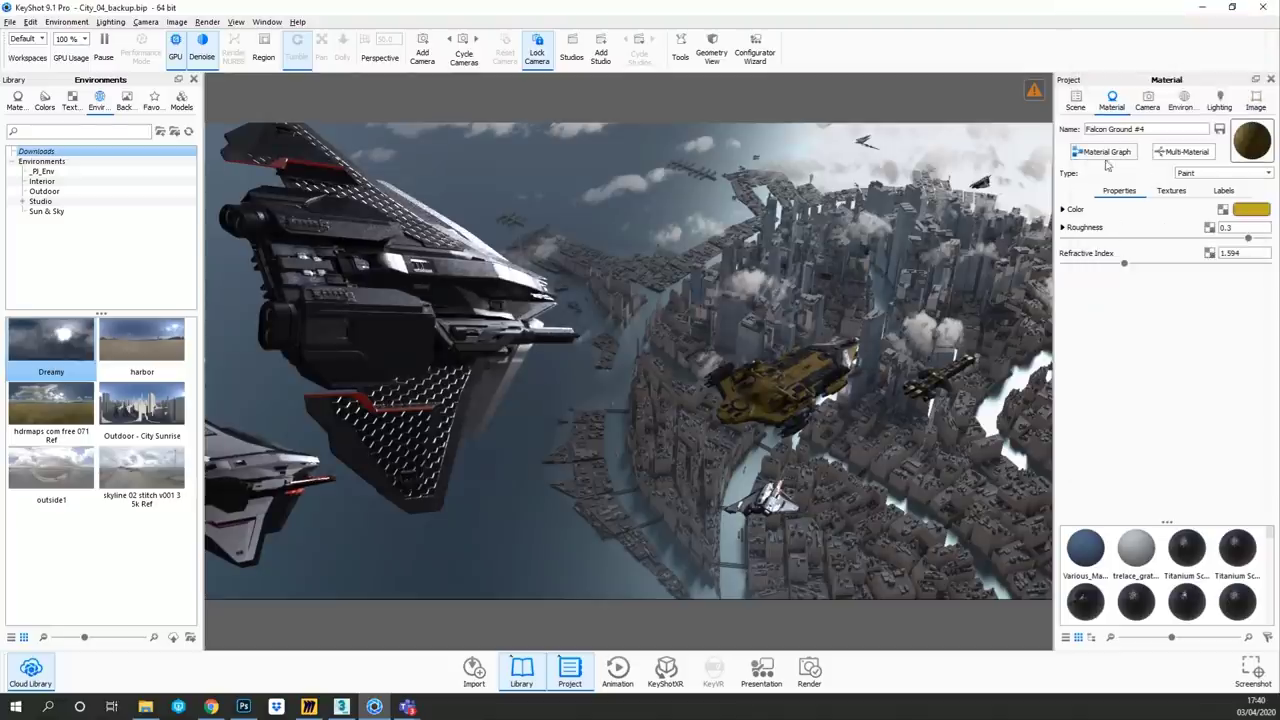
- Reduce the color saturation of the yellow ship's Paint Matte Black #1 hull material to 0%
double_click(855, 355)
left_click(1251, 209)
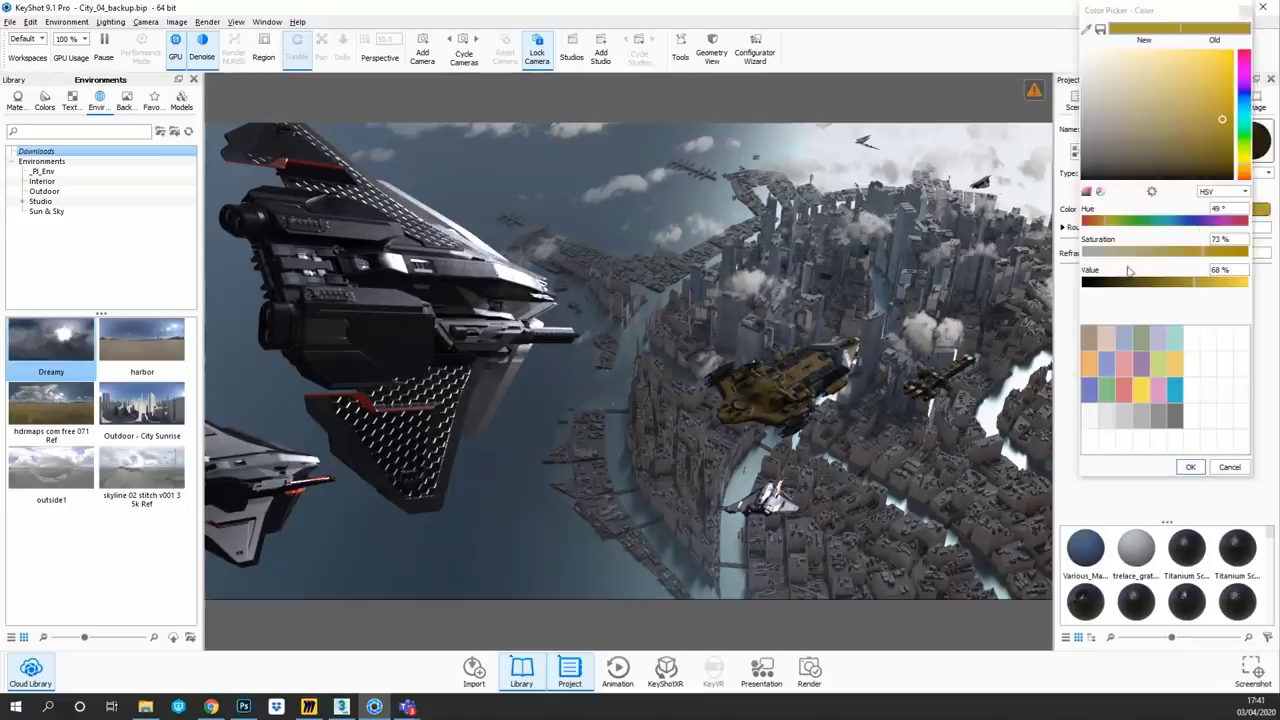
left_click_drag(1091, 257, 1075, 255)
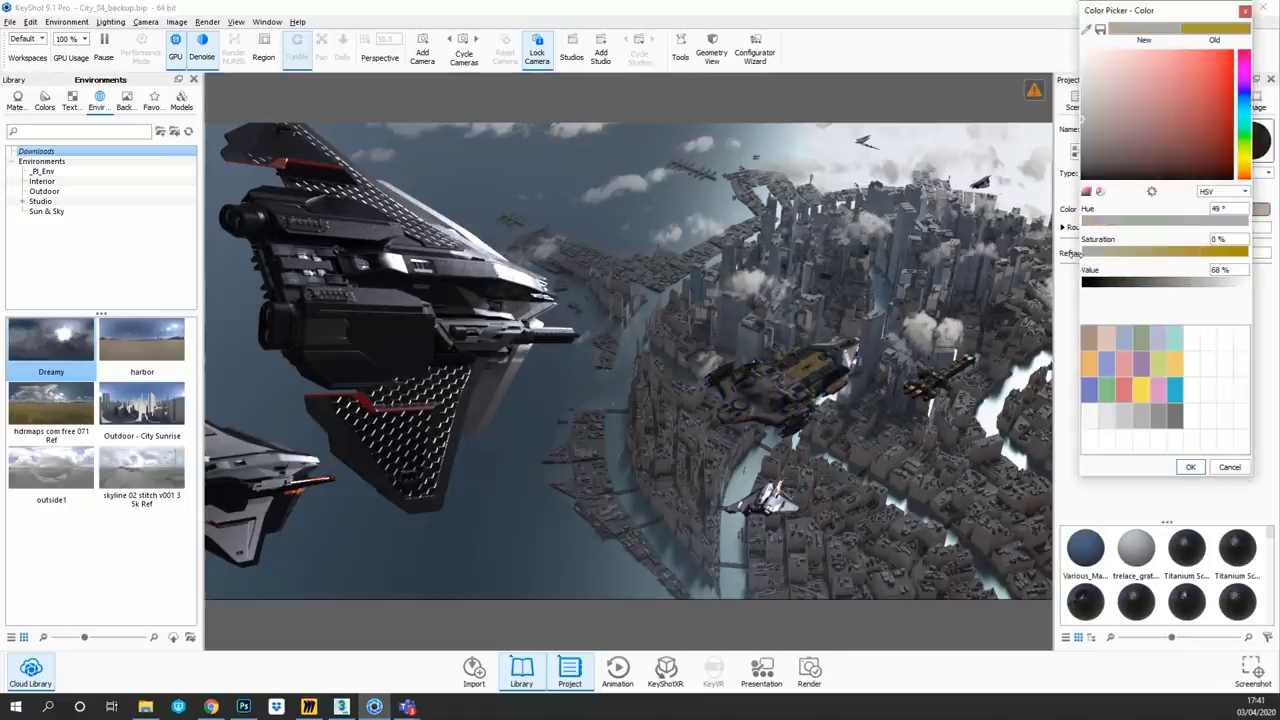
left_click(1190, 467)
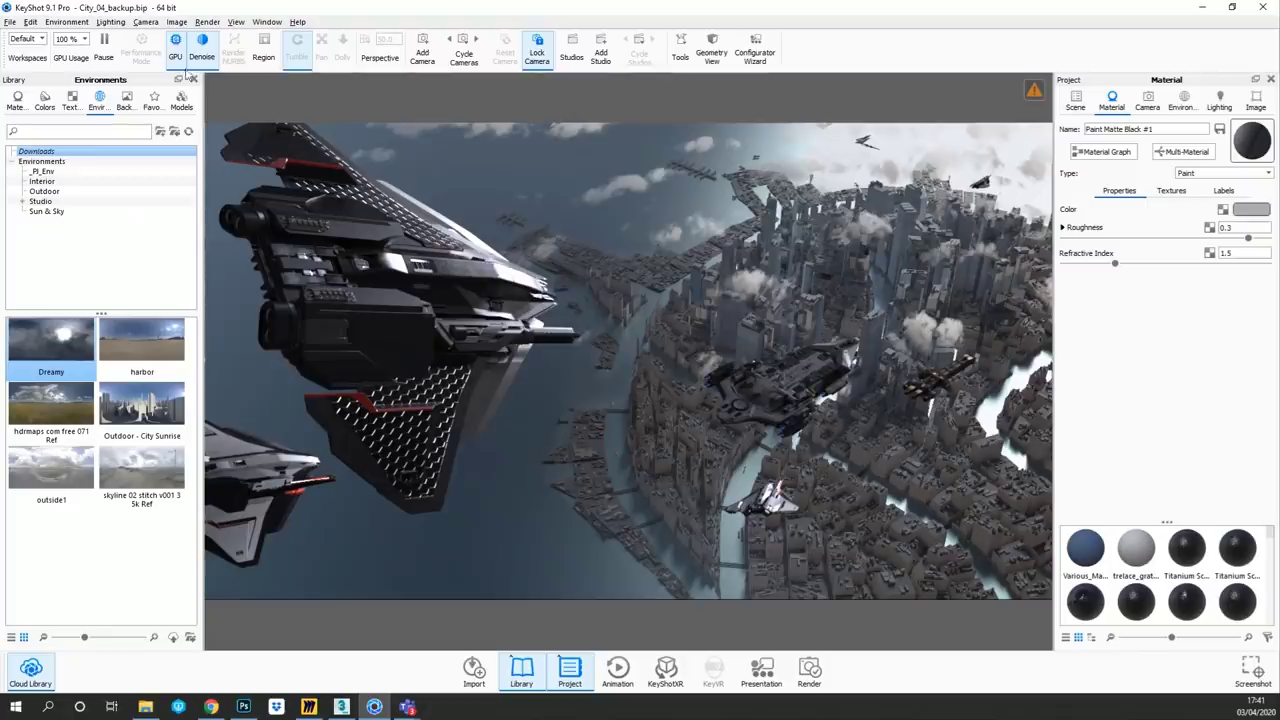
- Review the still-image output settings and the maximum-time quality options of the render setup
left_click(207, 21)
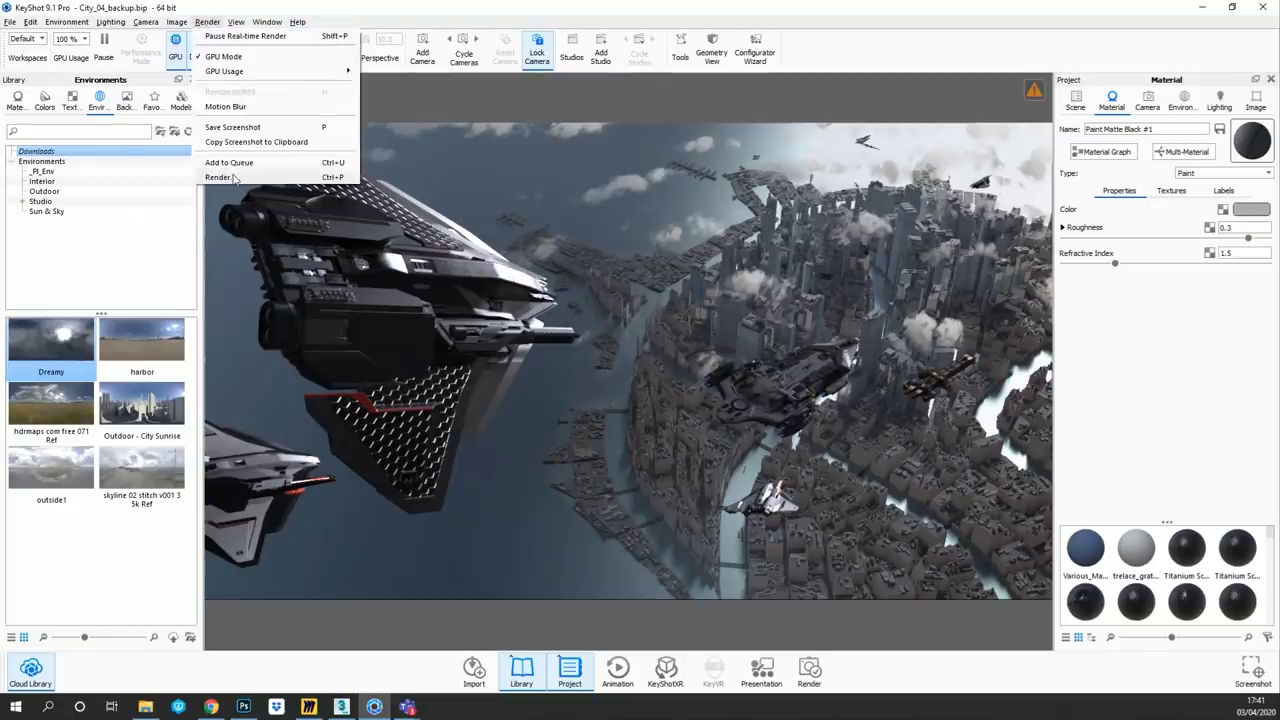
left_click(238, 177)
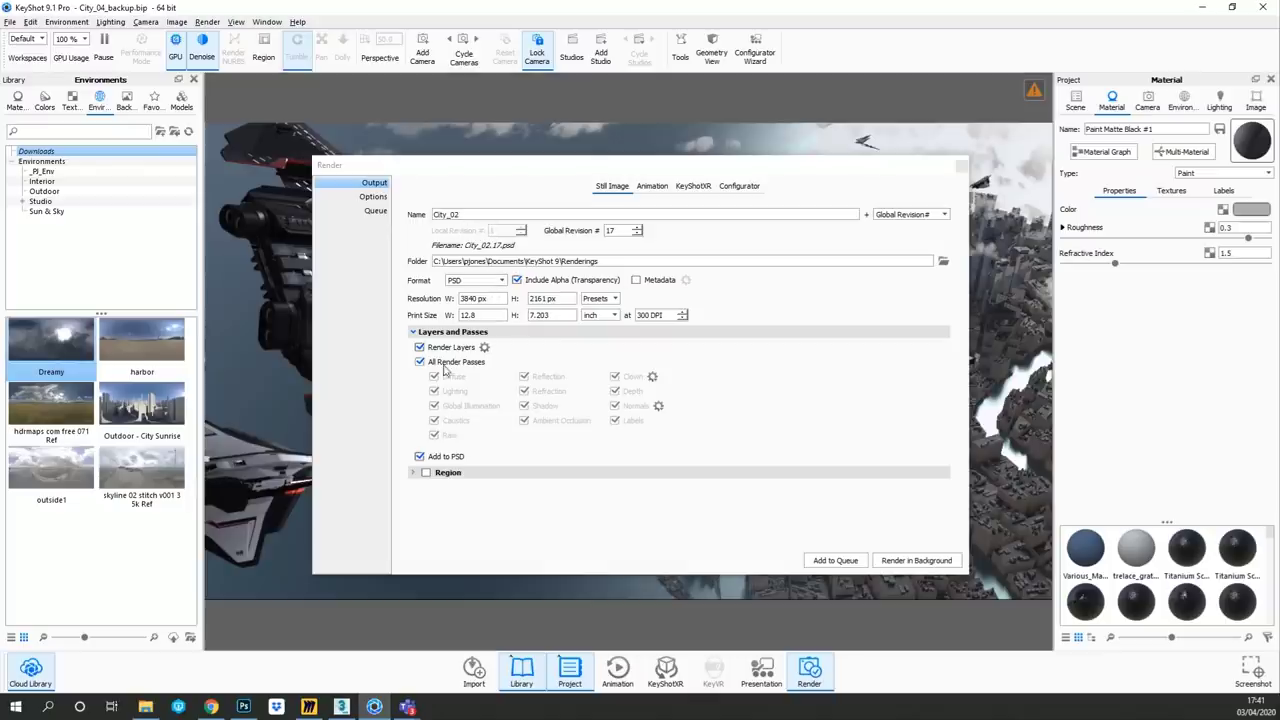
left_click(381, 206)
left_click(373, 196)
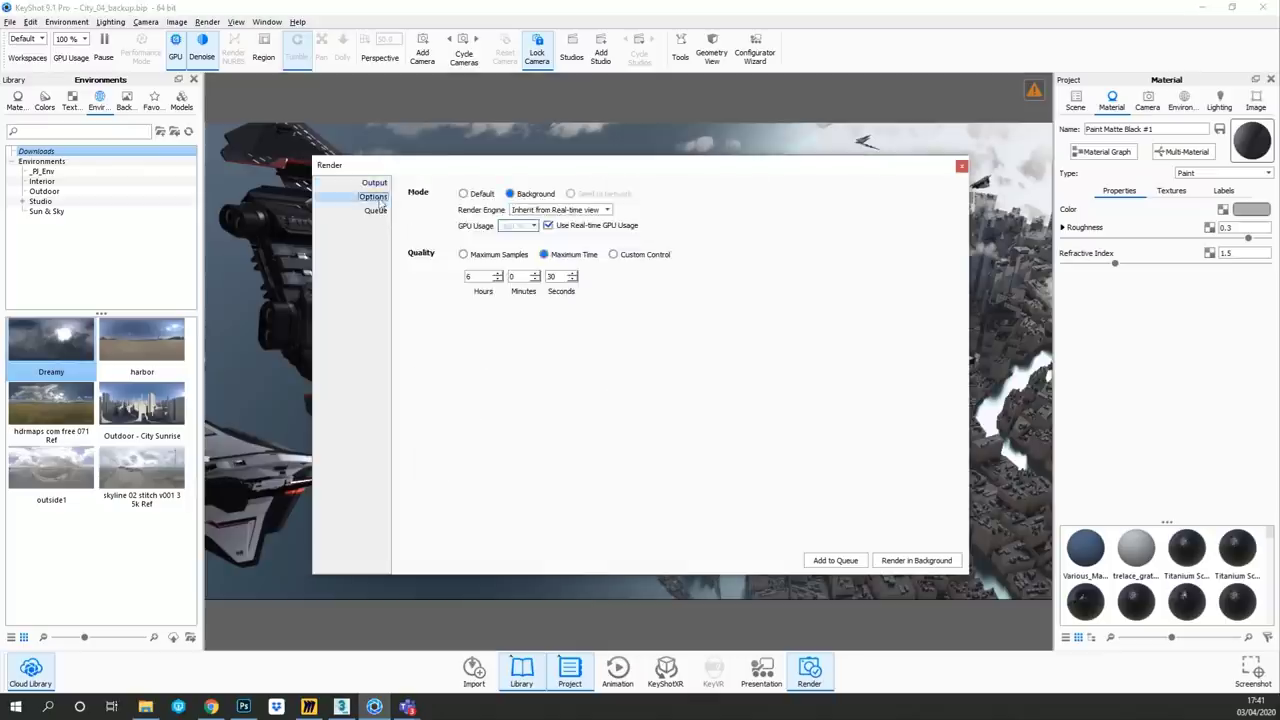
left_click(508, 277)
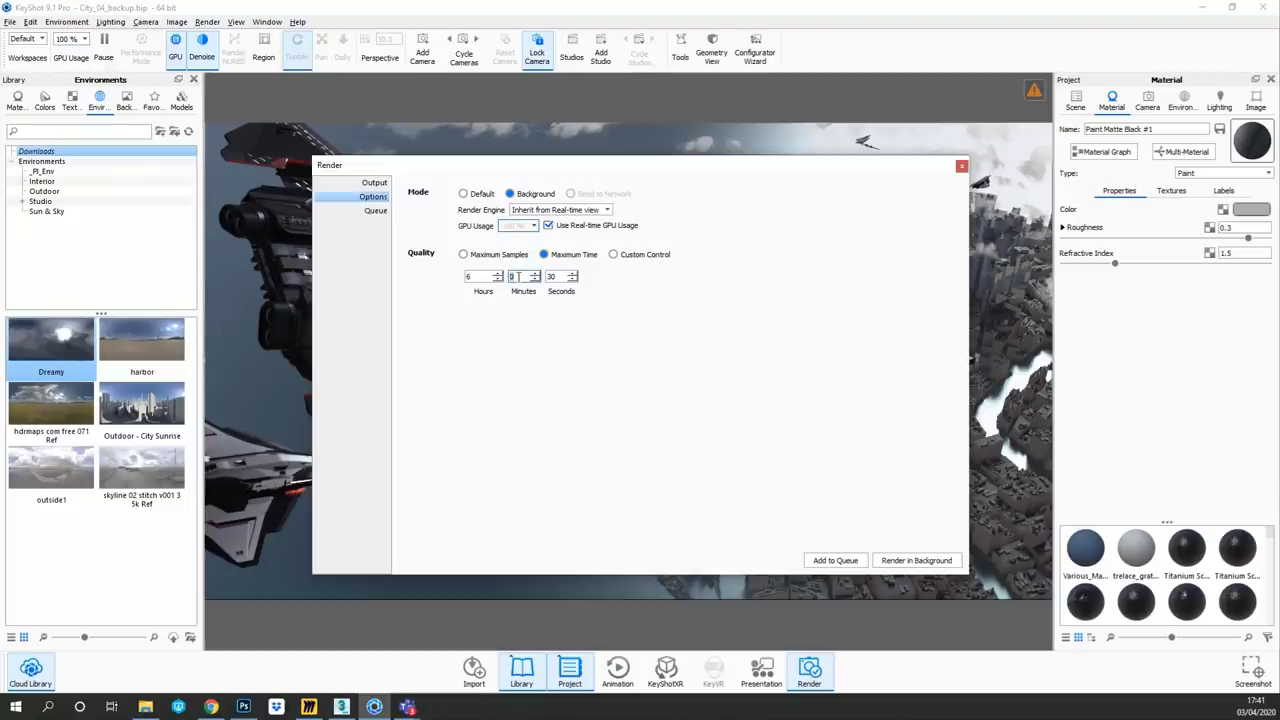
type("0")
left_click(961, 165)
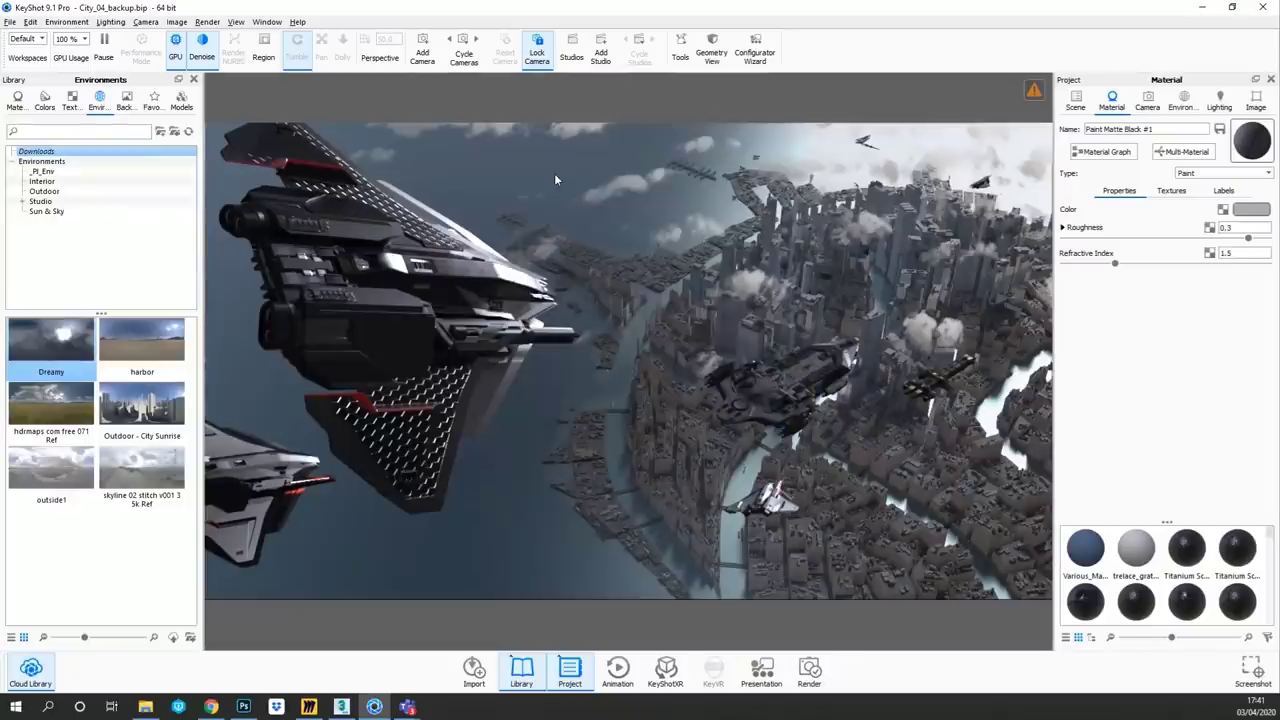
left_click(1184, 104)
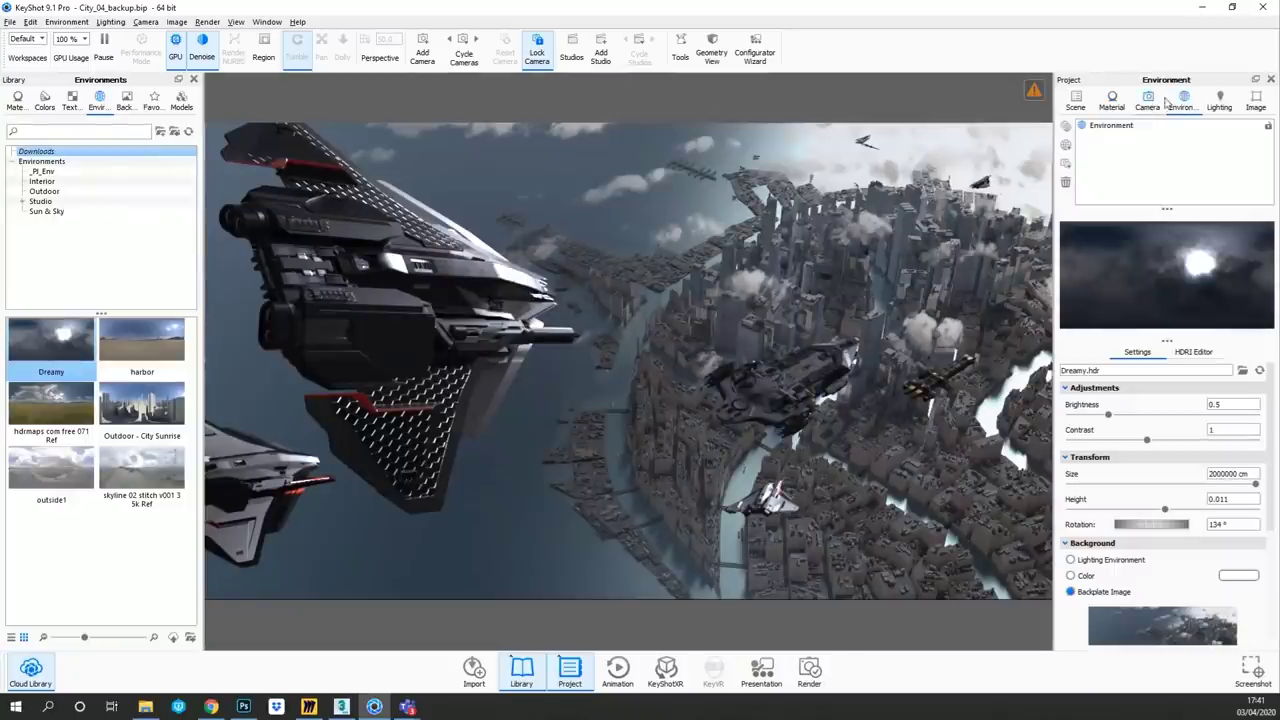
left_click(1148, 104)
left_click(1110, 104)
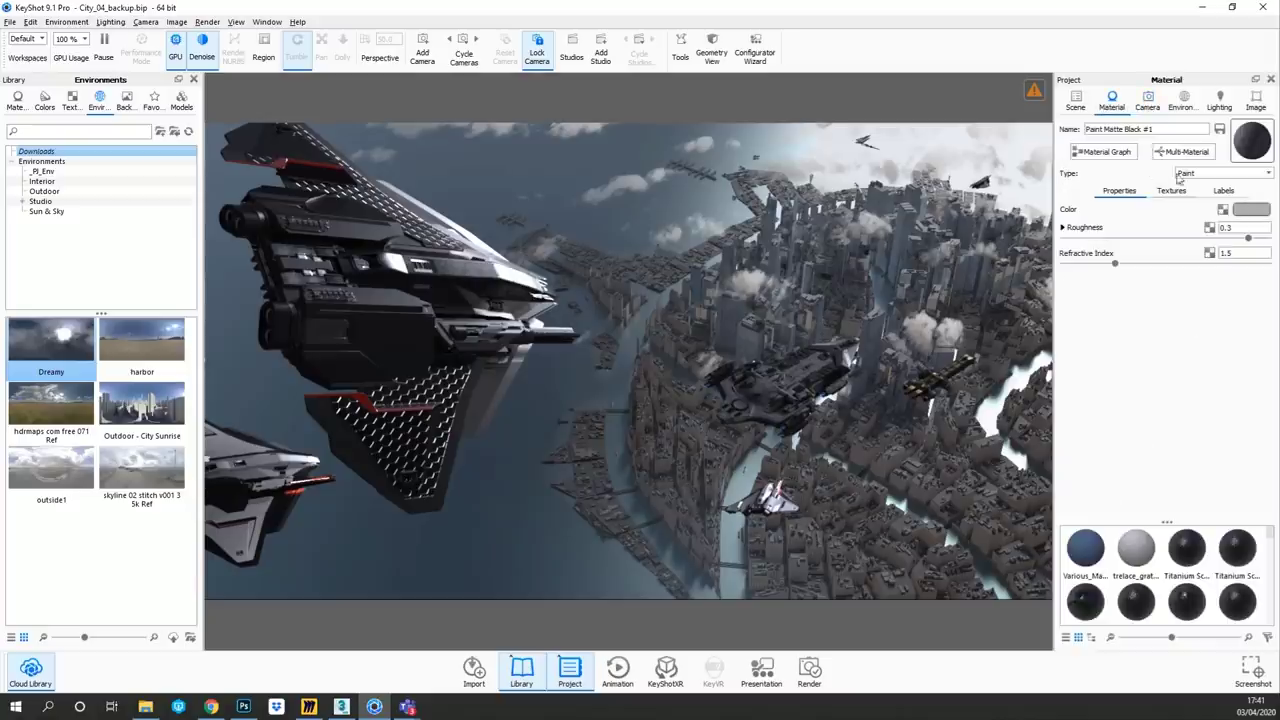
left_click(1160, 104)
left_click(1184, 104)
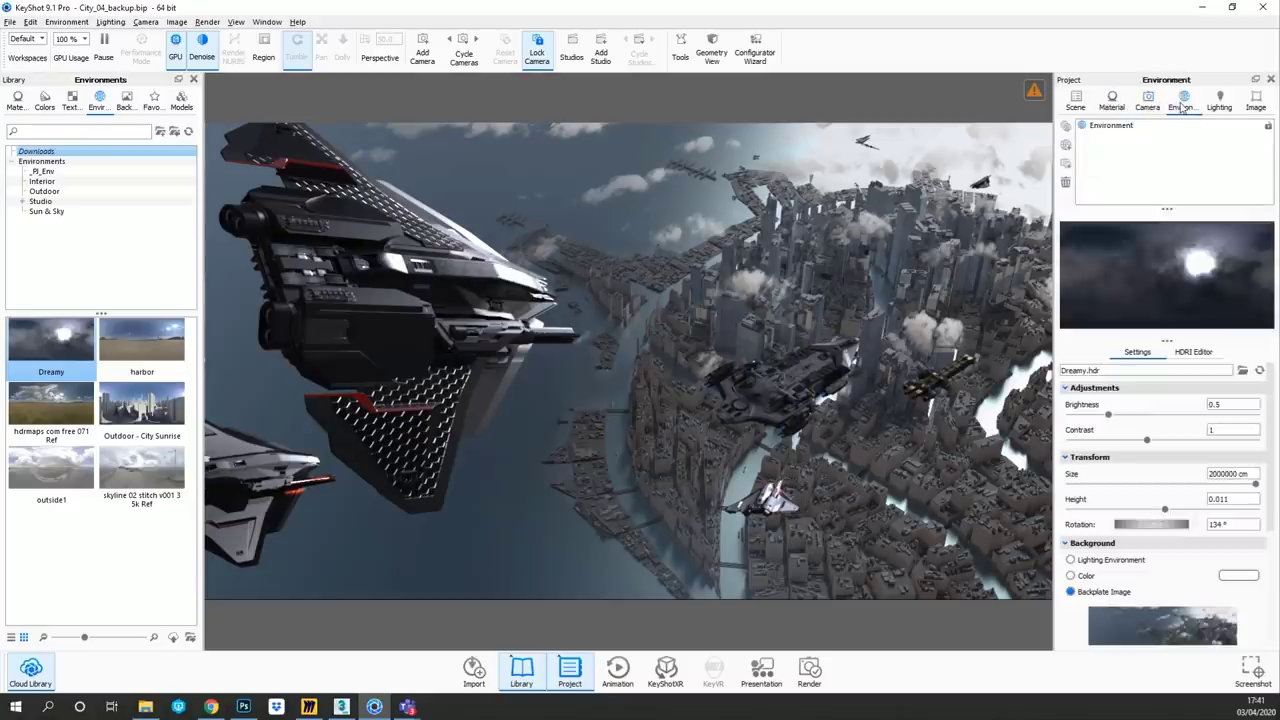
left_click(1148, 104)
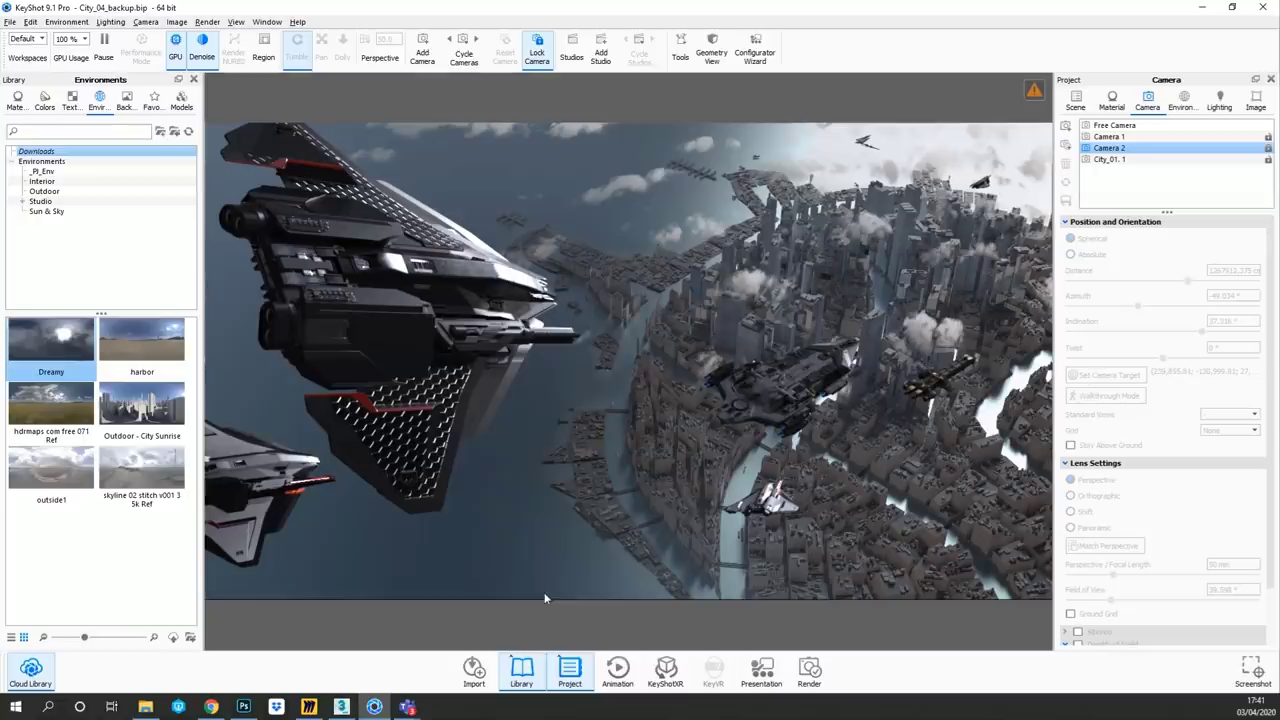
- Reopen the render setup and set the maximum render time to 0 hours, 3 minutes, 0 seconds
left_click(236, 21)
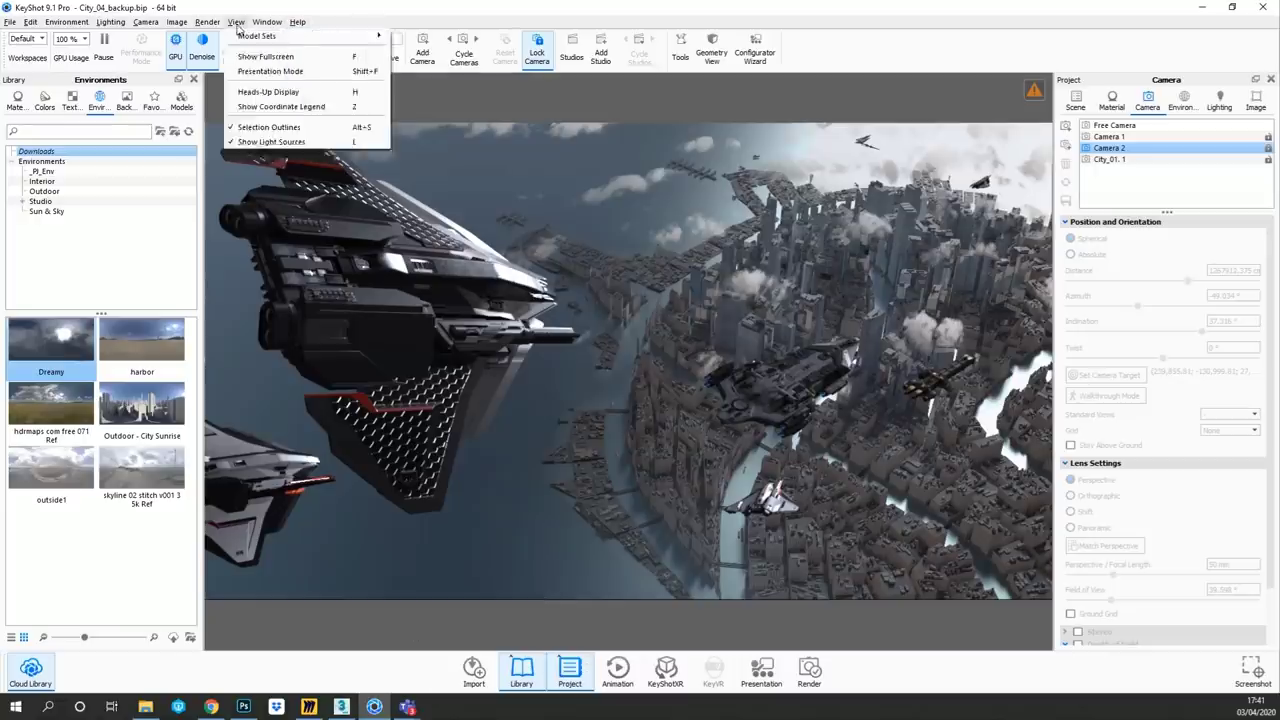
mouse_move(207, 21)
left_click(234, 177)
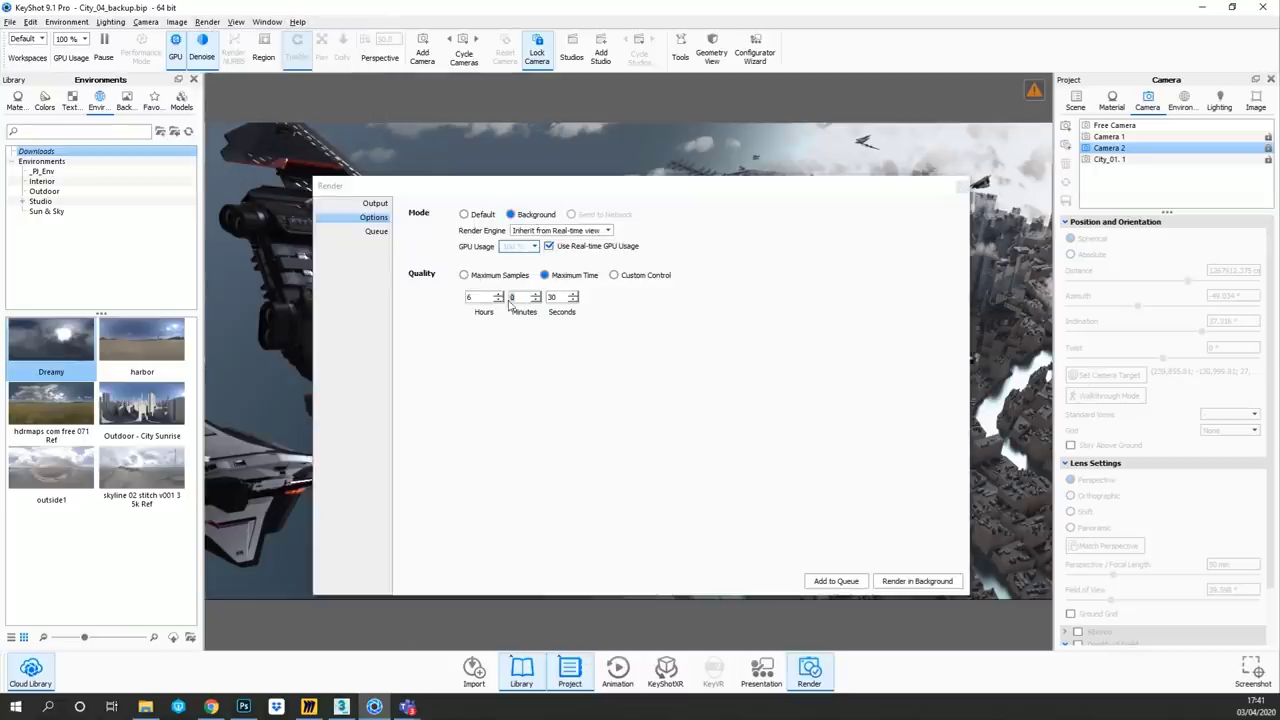
left_click_drag(486, 297, 459, 301)
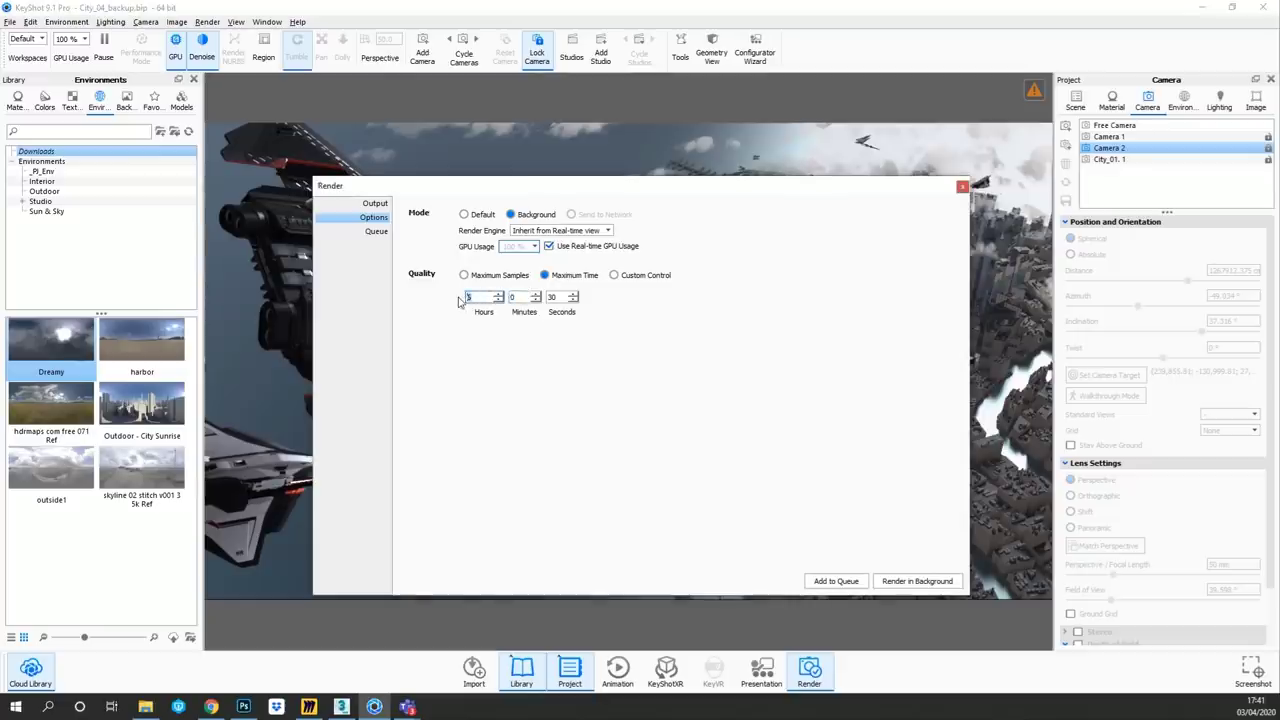
key("Tab")
key("Tab")
key("Tab")
left_click_drag(519, 297, 503, 303)
type("3")
key("Tab")
type("0")
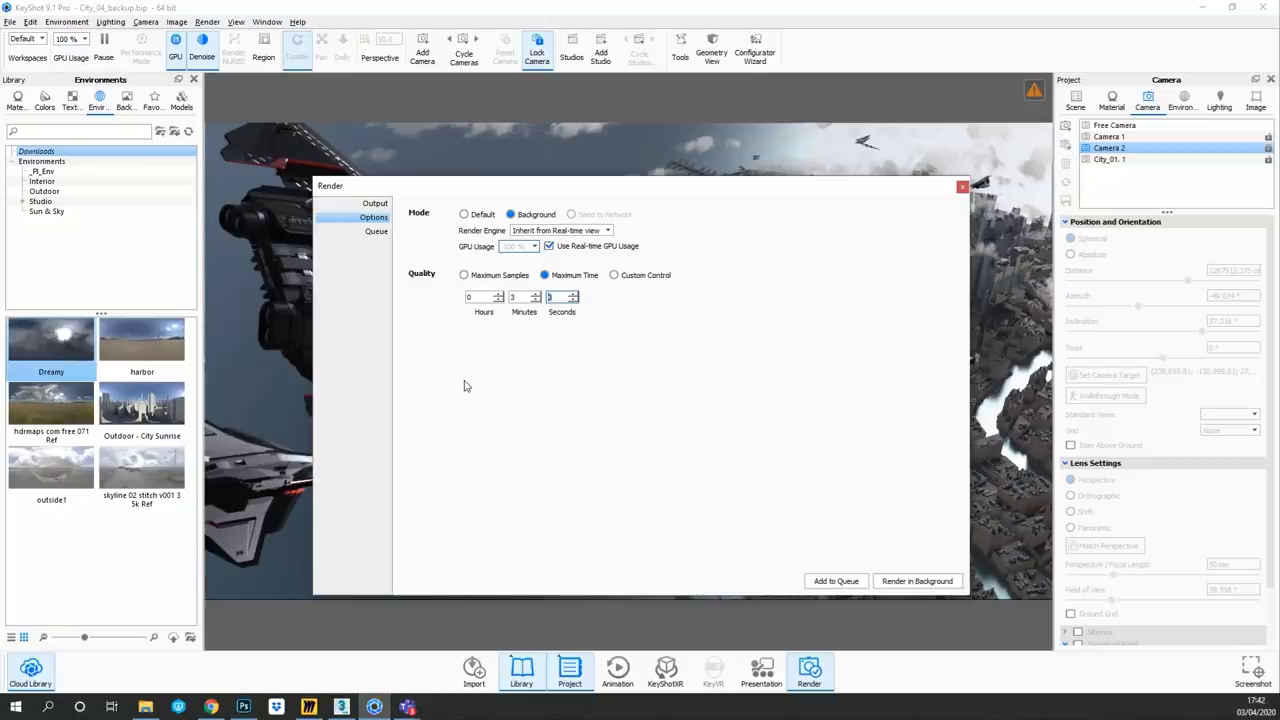
type("3")
- Name the still-image output "ships" and start the render in the background
left_click(375, 203)
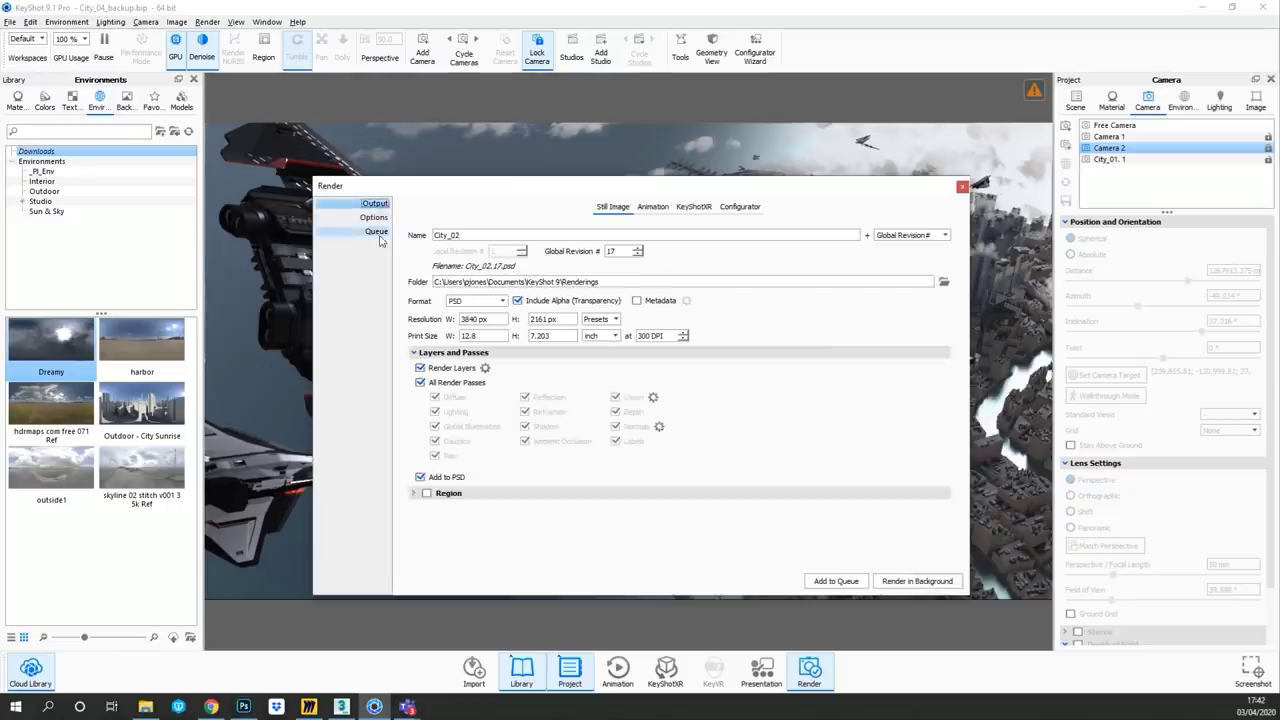
left_click(466, 236)
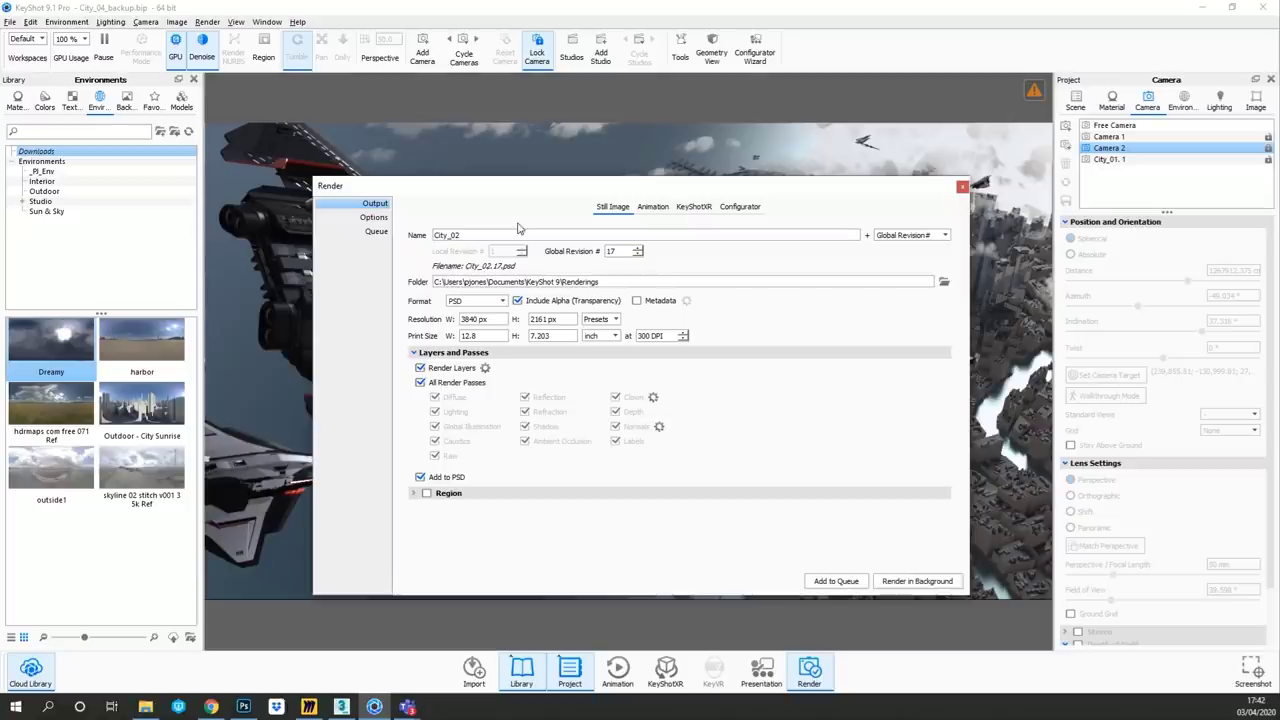
left_click_drag(468, 235, 436, 236)
type("ships")
key("Tab")
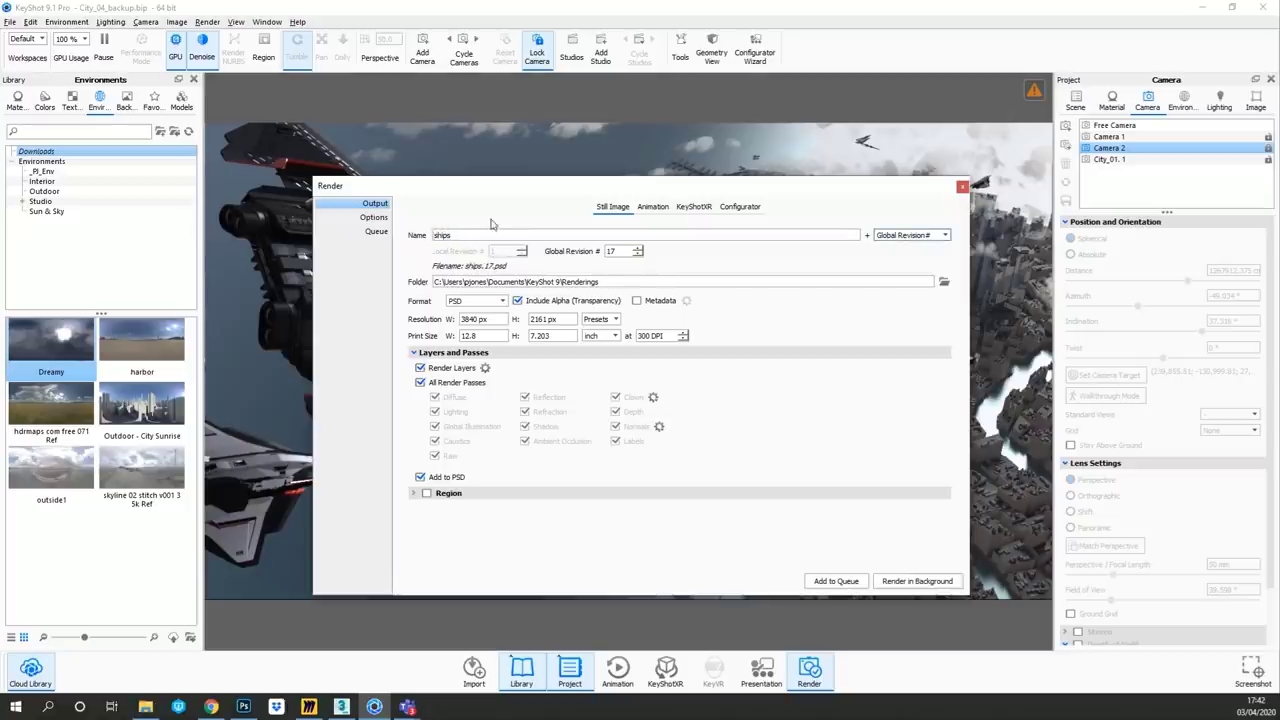
left_click(903, 582)
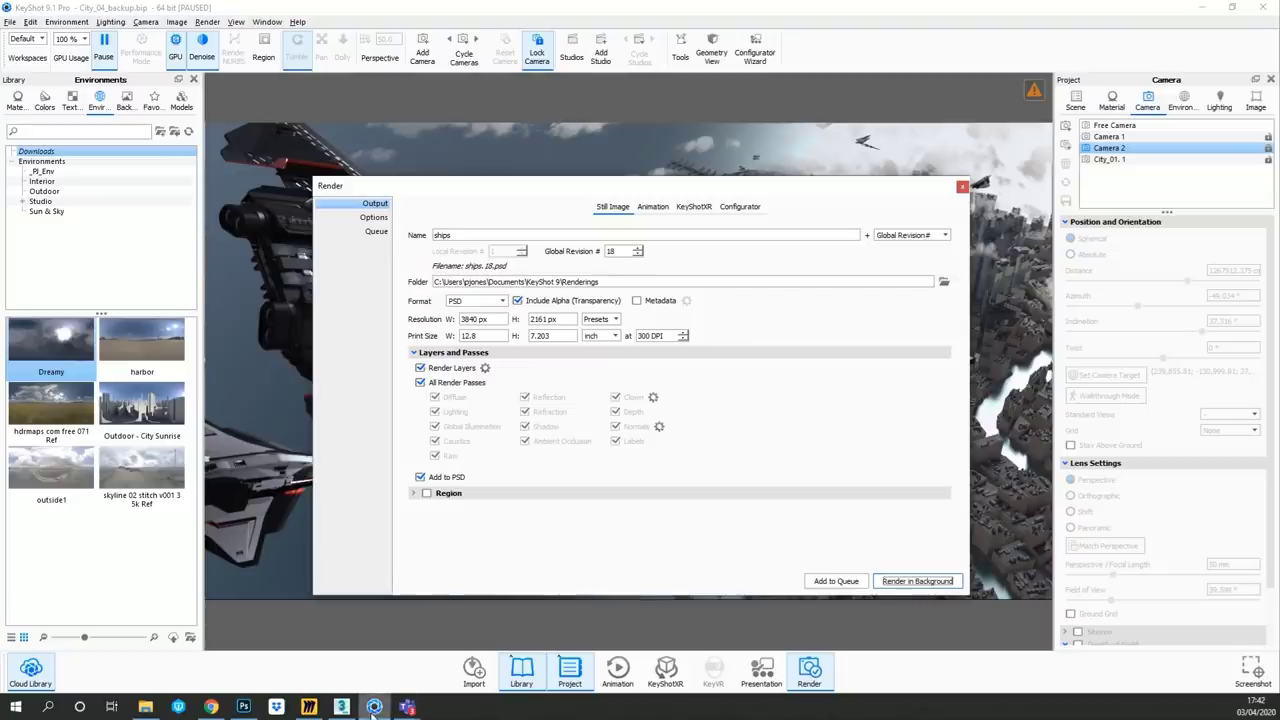
- Switch to Photoshop, float VFX_PJ02.psd in its own window, shrink it and move it off the city document
mouse_move(374, 708)
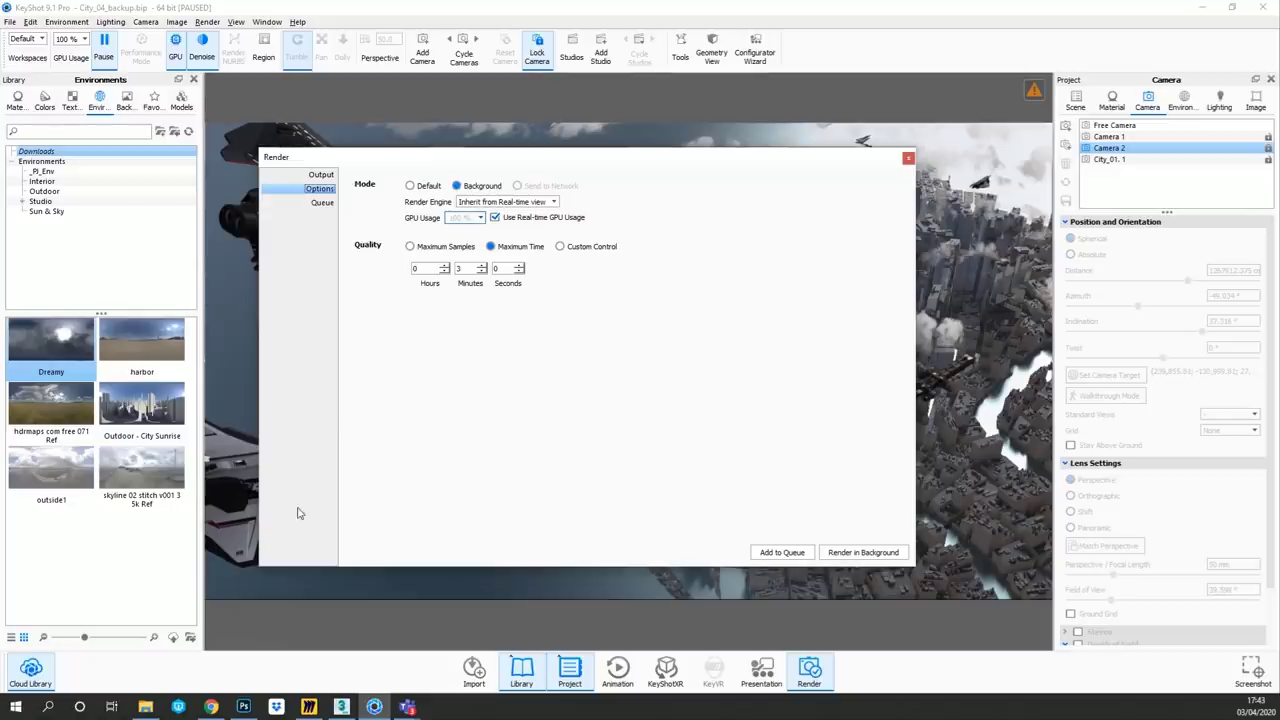
mouse_move(368, 710)
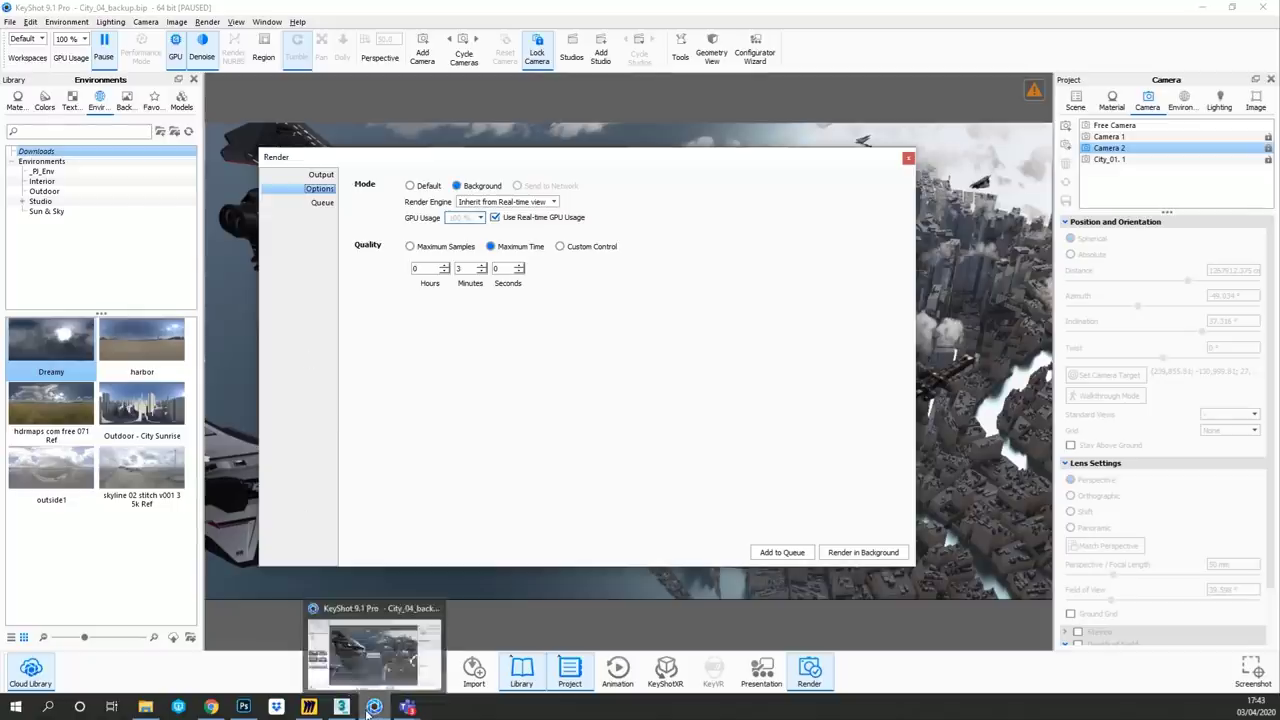
left_click(243, 707)
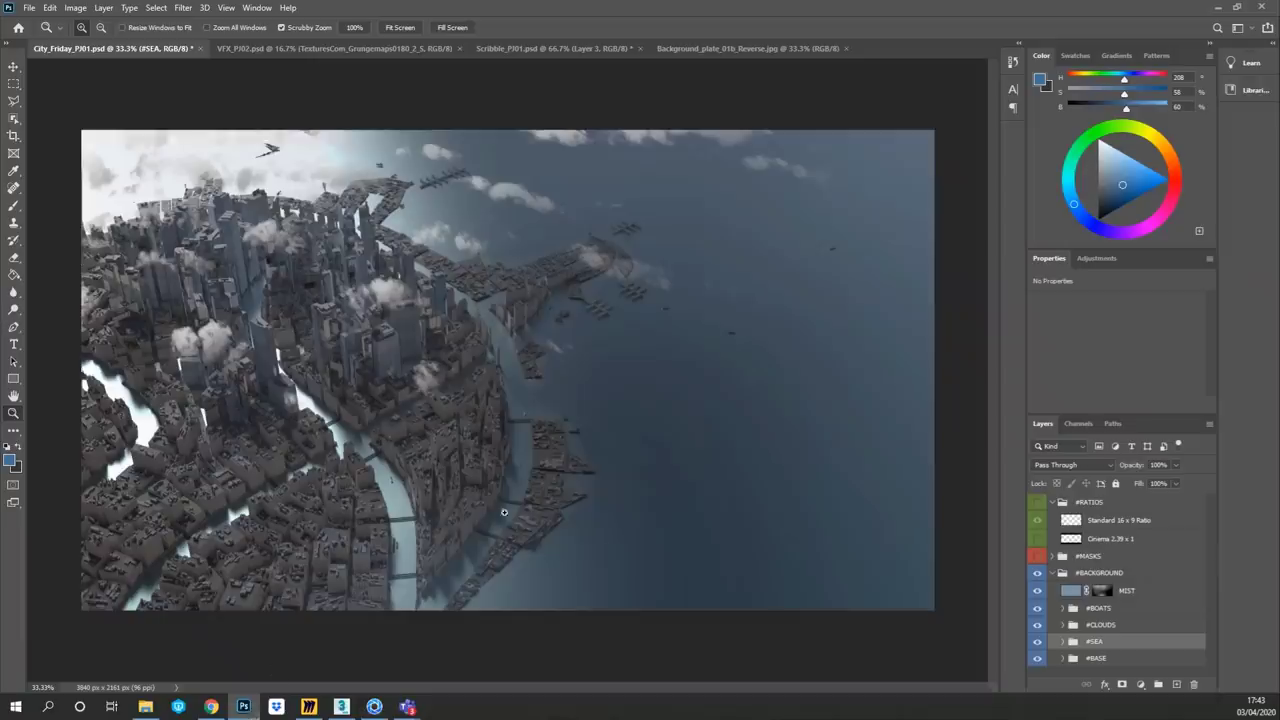
left_click(379, 50)
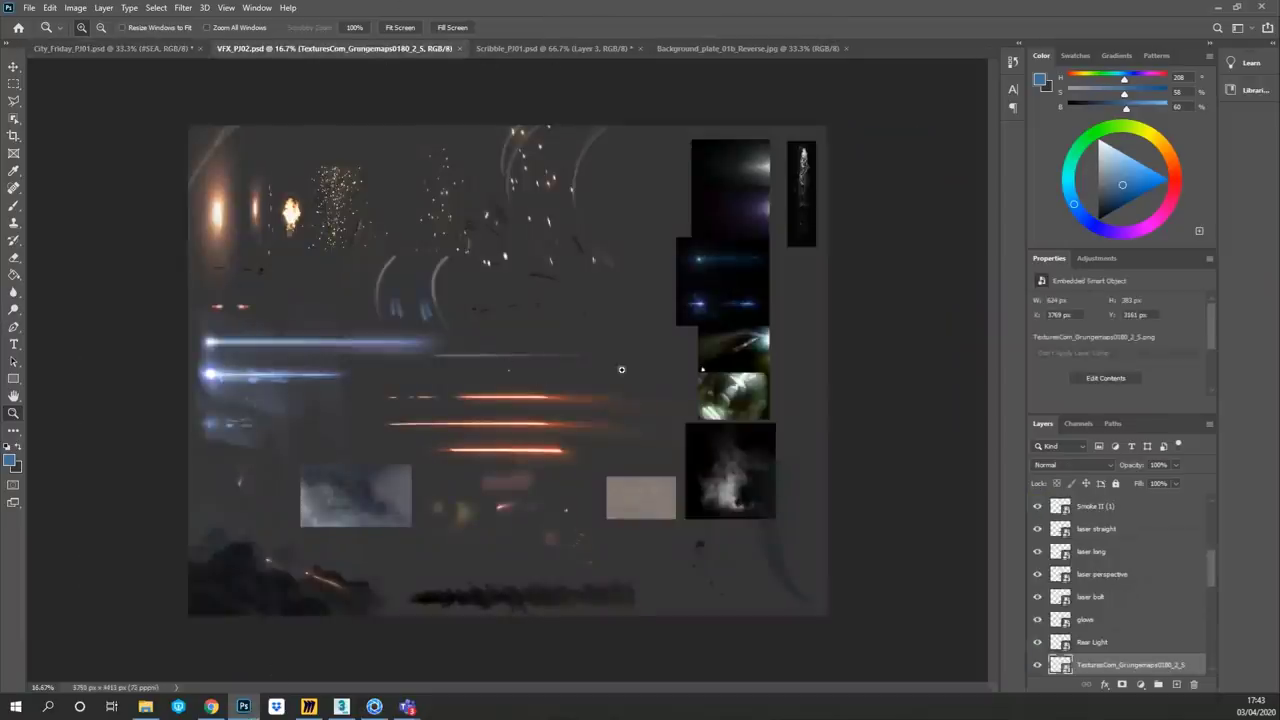
right_click(390, 50)
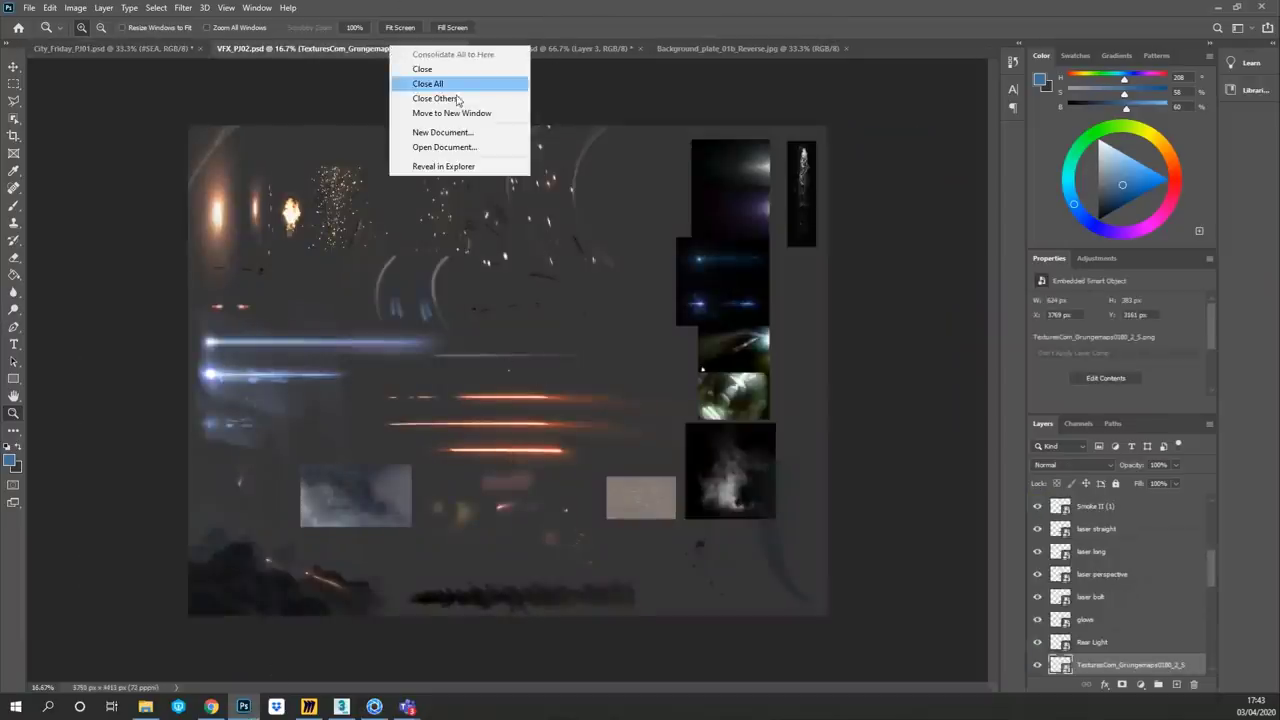
left_click(451, 113)
left_click_drag(530, 54, 800, 160)
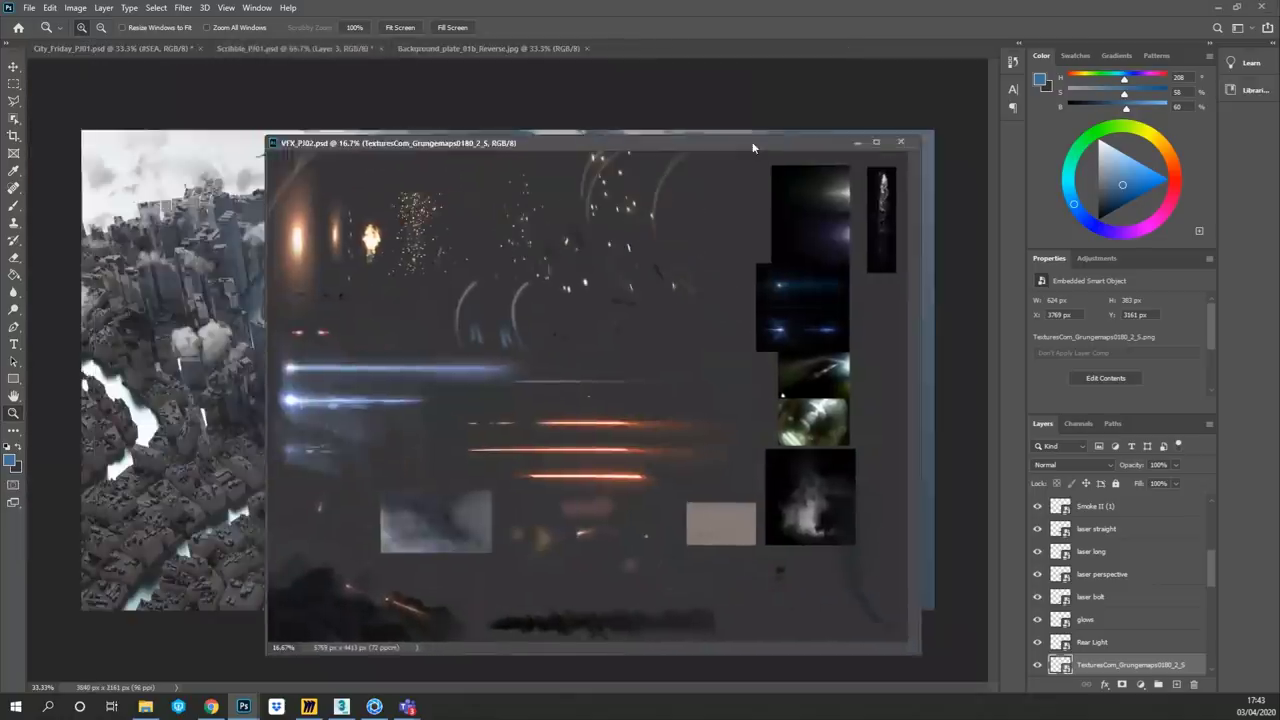
left_click(435, 307, "alt")
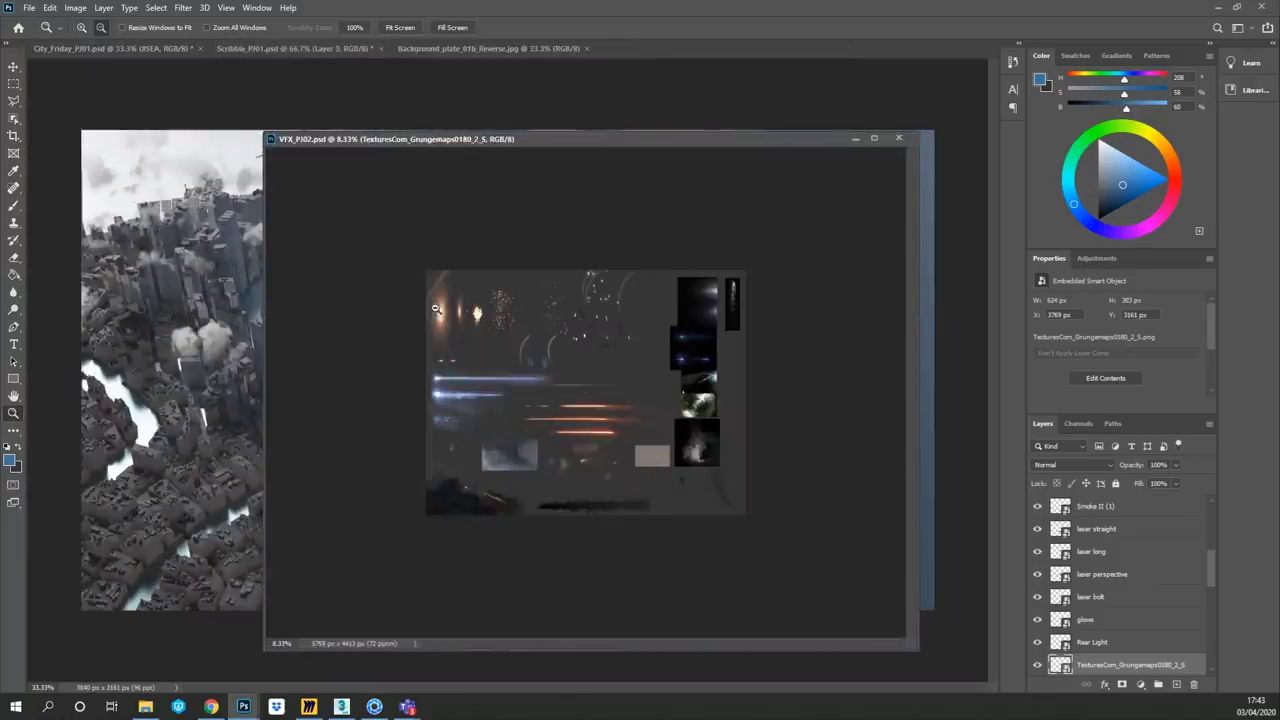
left_click_drag(266, 133, 490, 274)
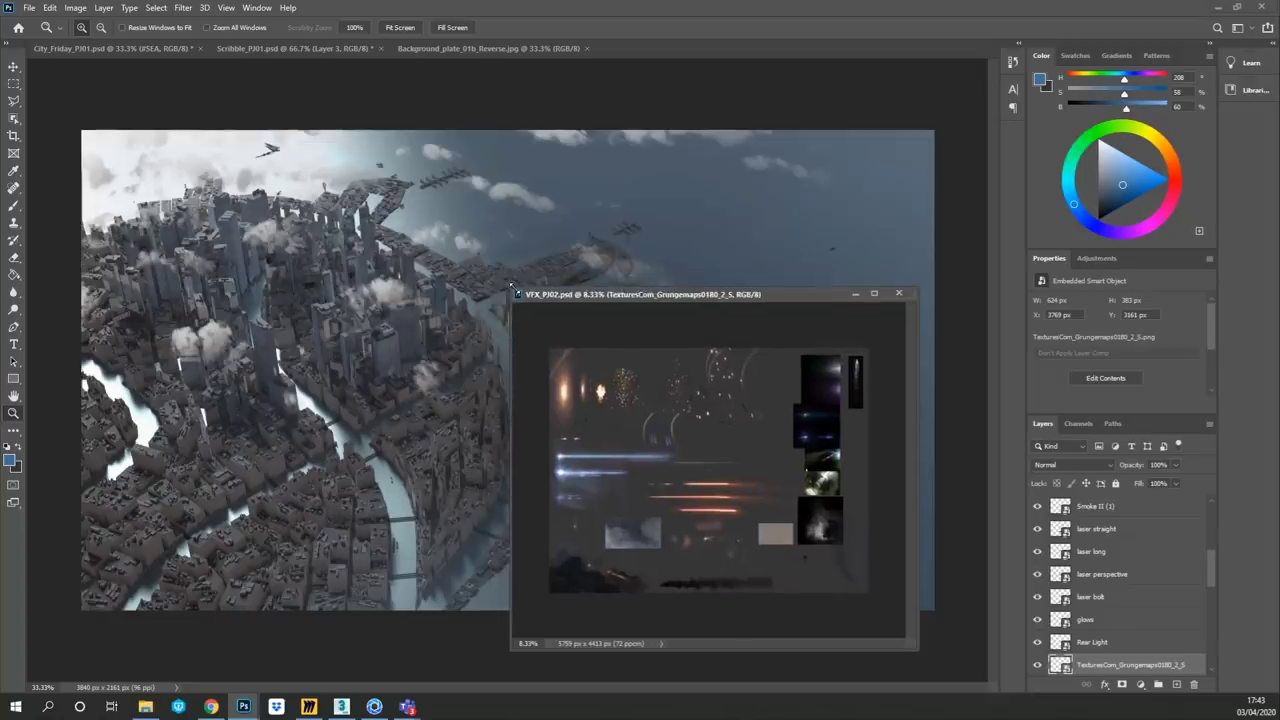
left_click_drag(780, 282, 0, 128)
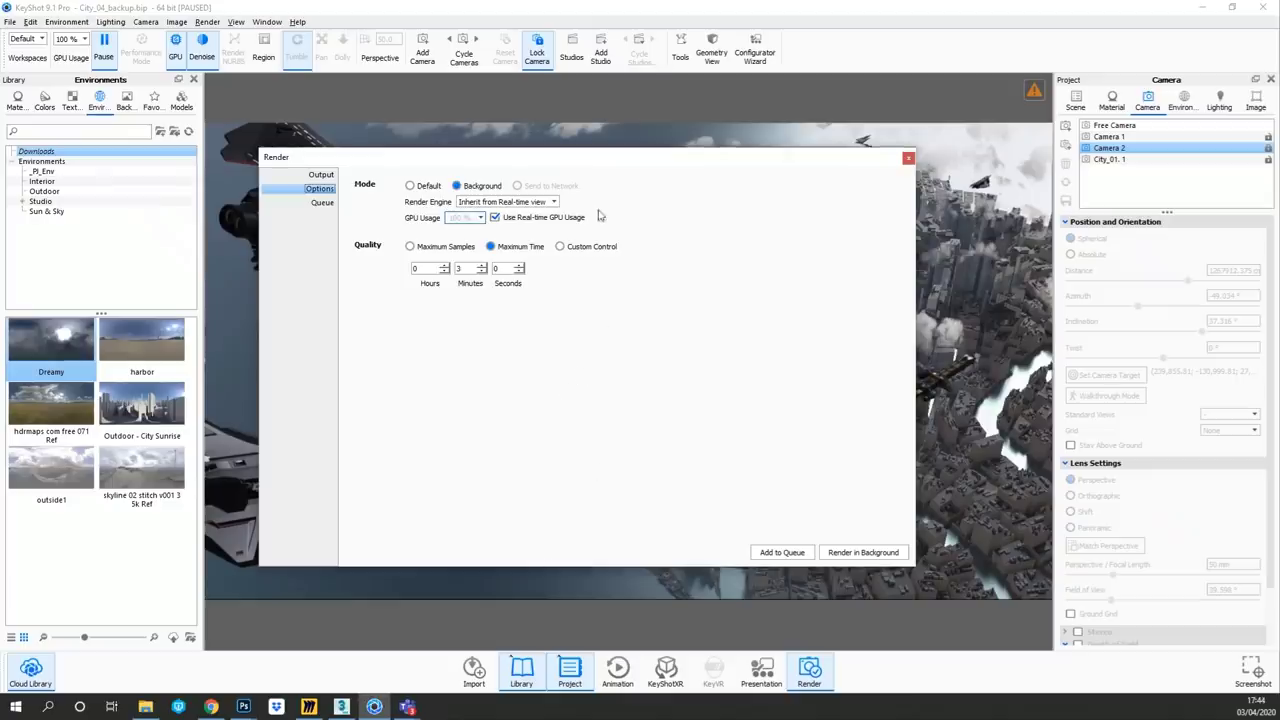
- Change the render mode to Default, start the render and show the whole image in the render output window
left_click(410, 186)
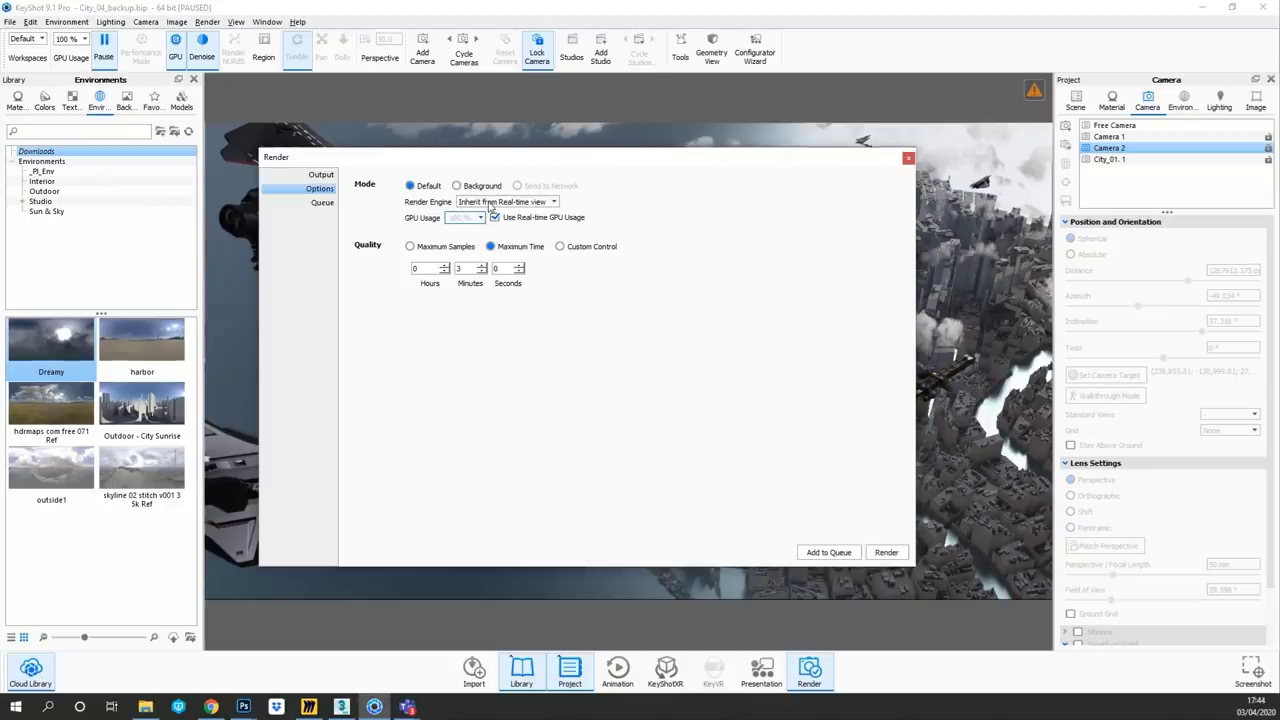
left_click(887, 553)
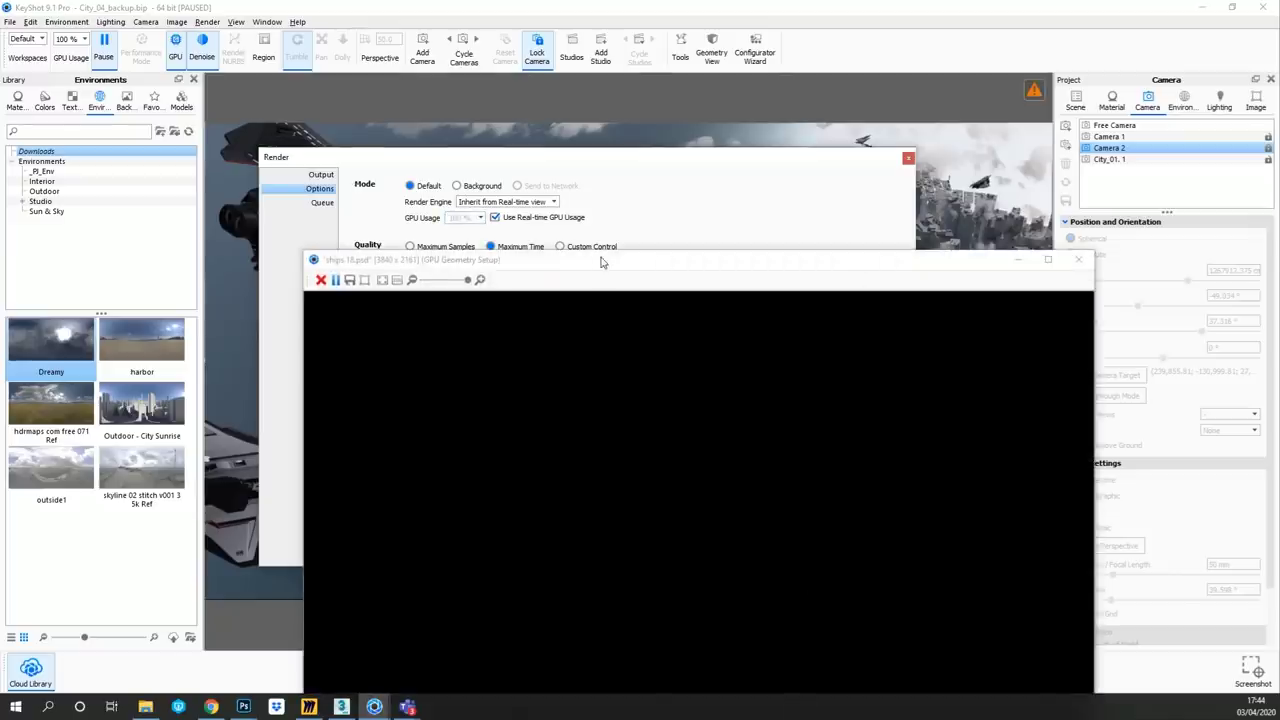
left_click_drag(604, 256, 585, 115)
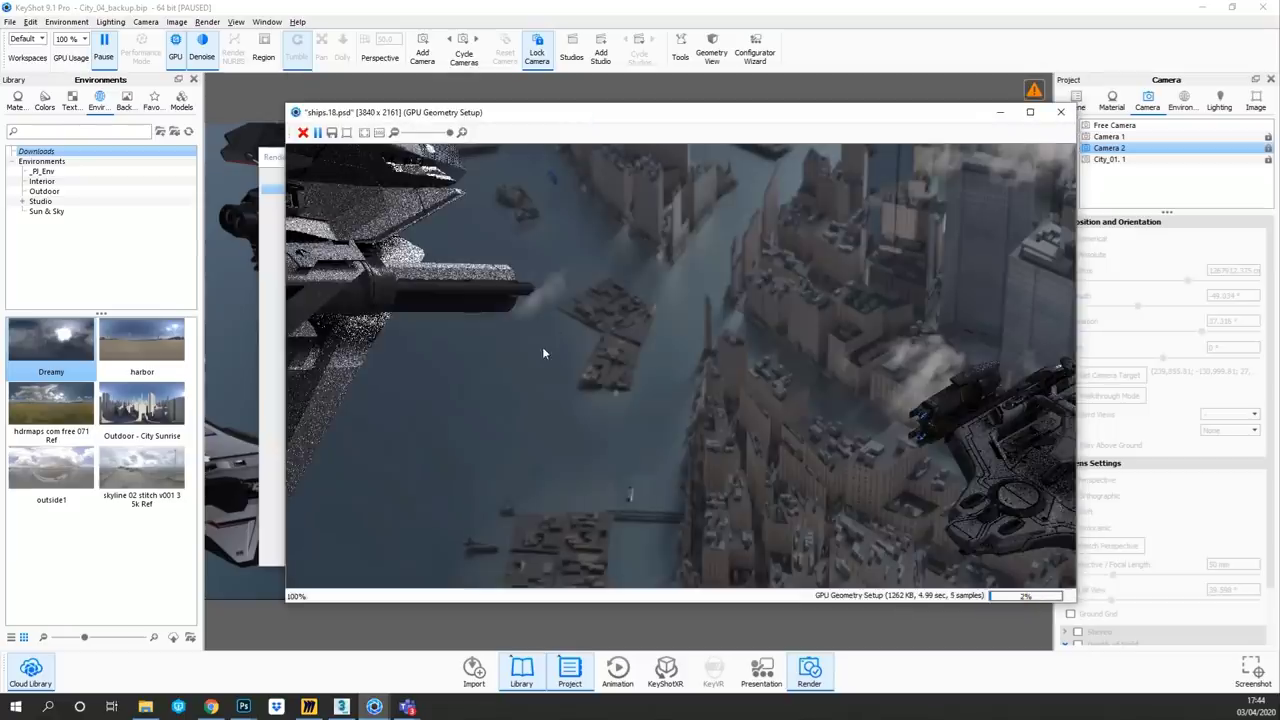
scroll(545, 345, "down", 3)
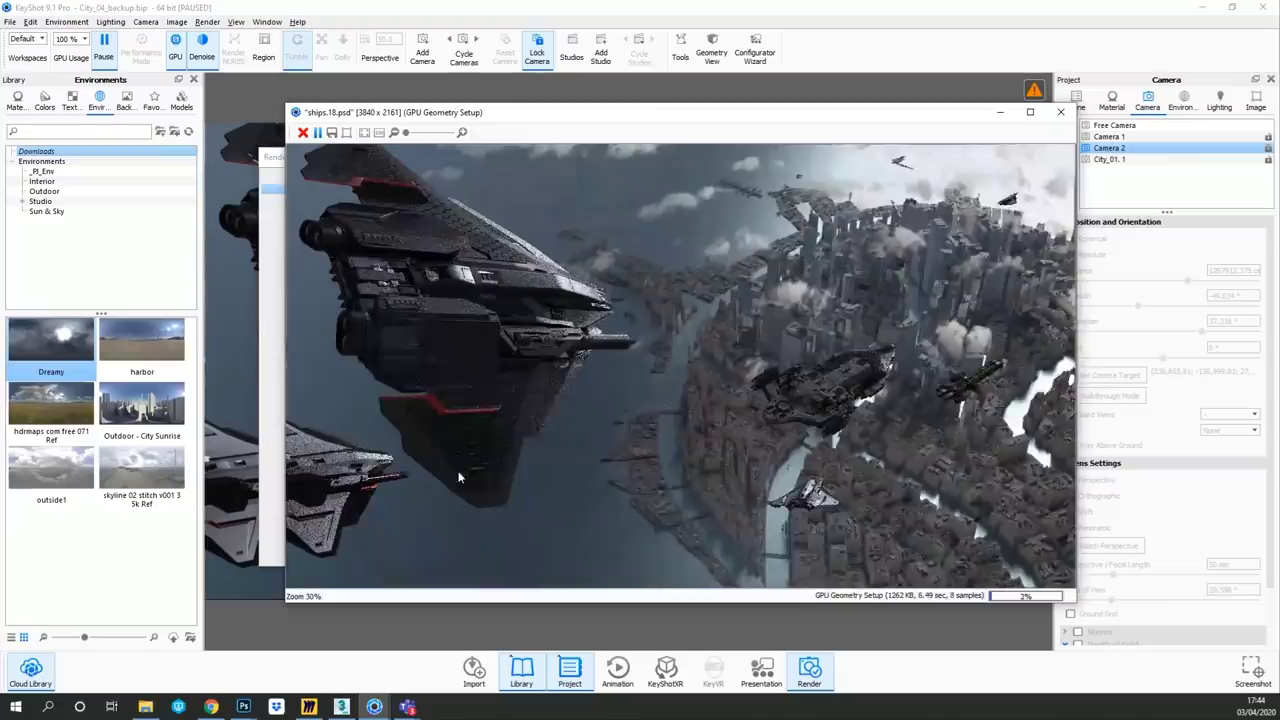
scroll(460, 468, "down", 1)
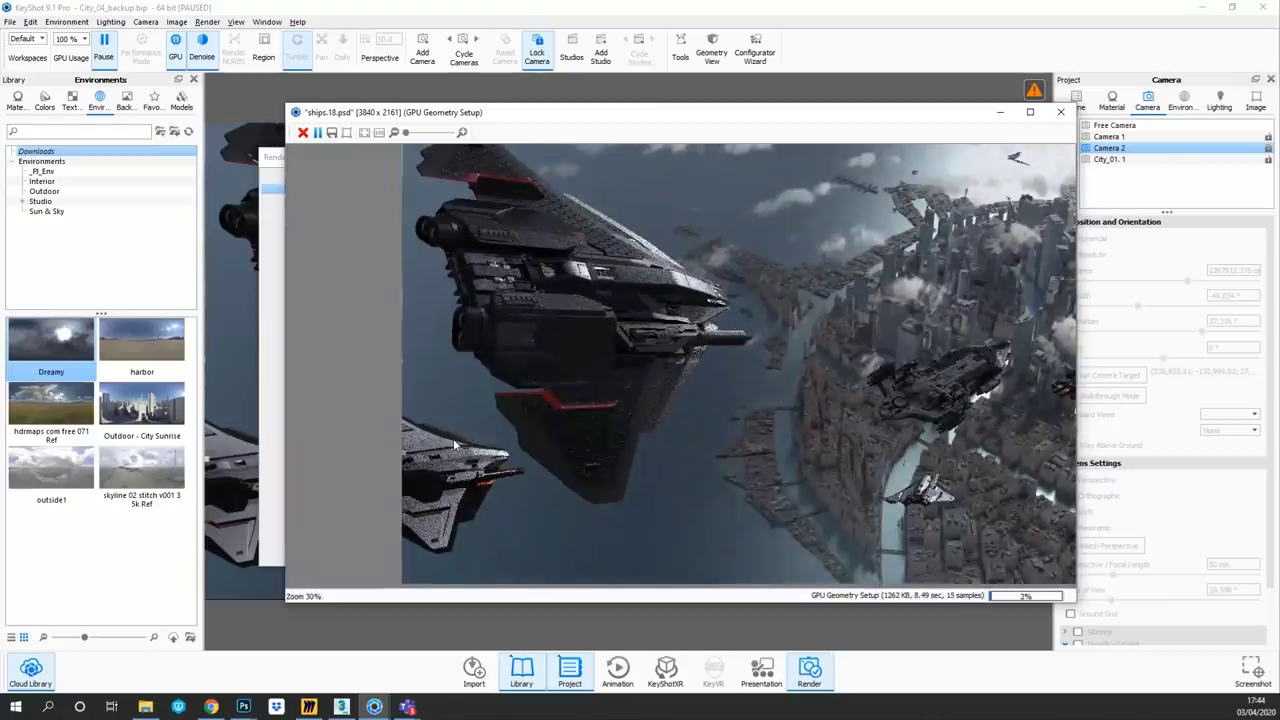
mouse_move(792, 334)
left_mouse_down()
mouse_move(755, 352)
mouse_move(678, 342)
left_mouse_up()
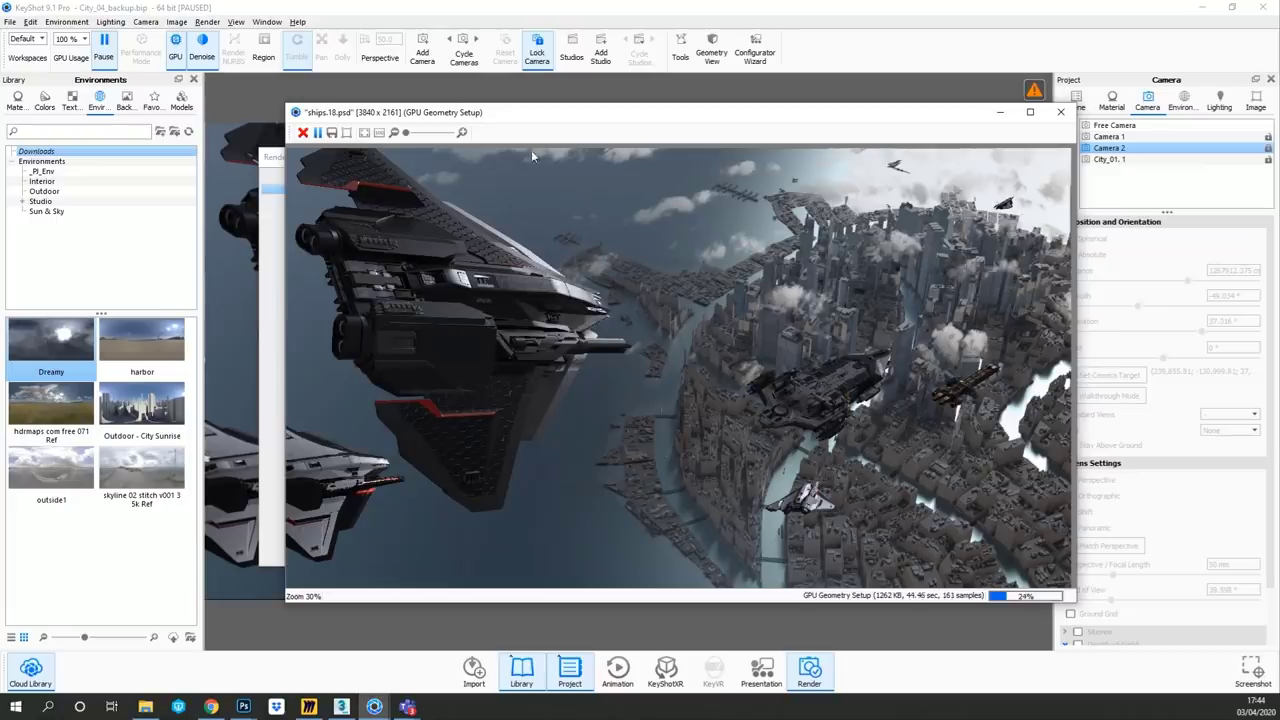
- Switch to Photoshop, return to City_Friday_PJ01.psd and bring the floating VFX_PJ02.psd window over it, maximized
key("alt+Tab")
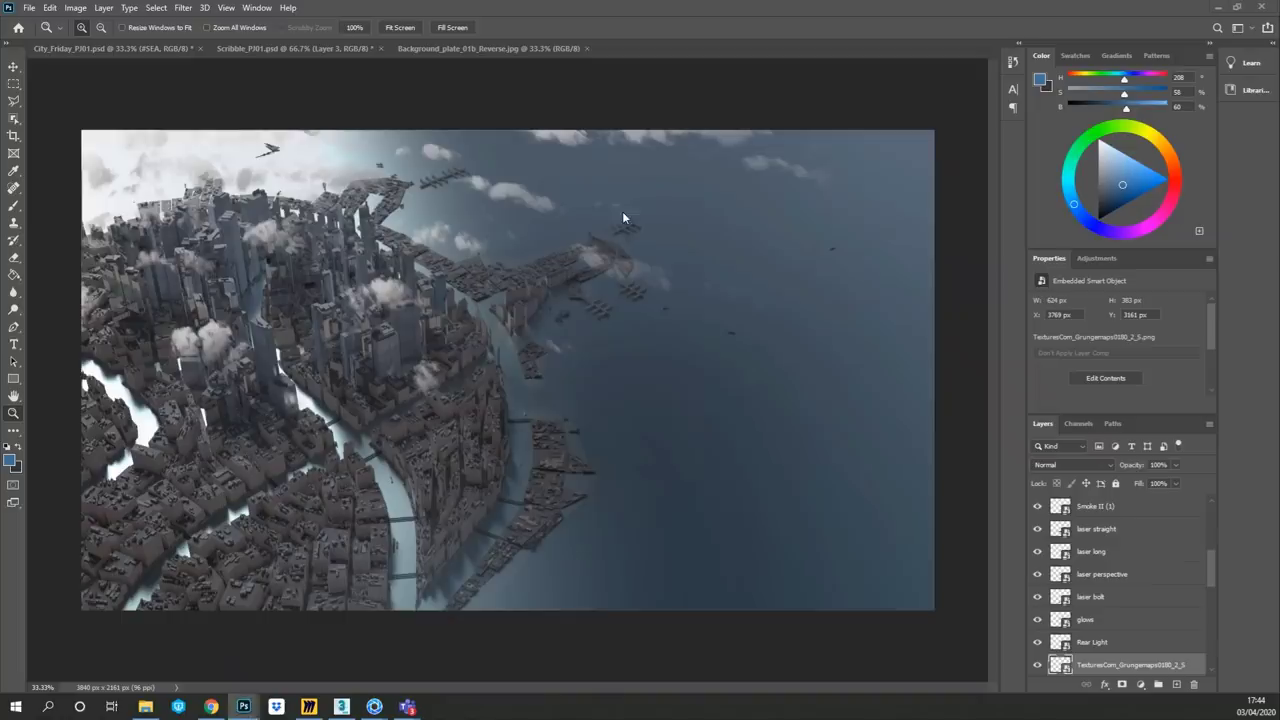
left_click(478, 49)
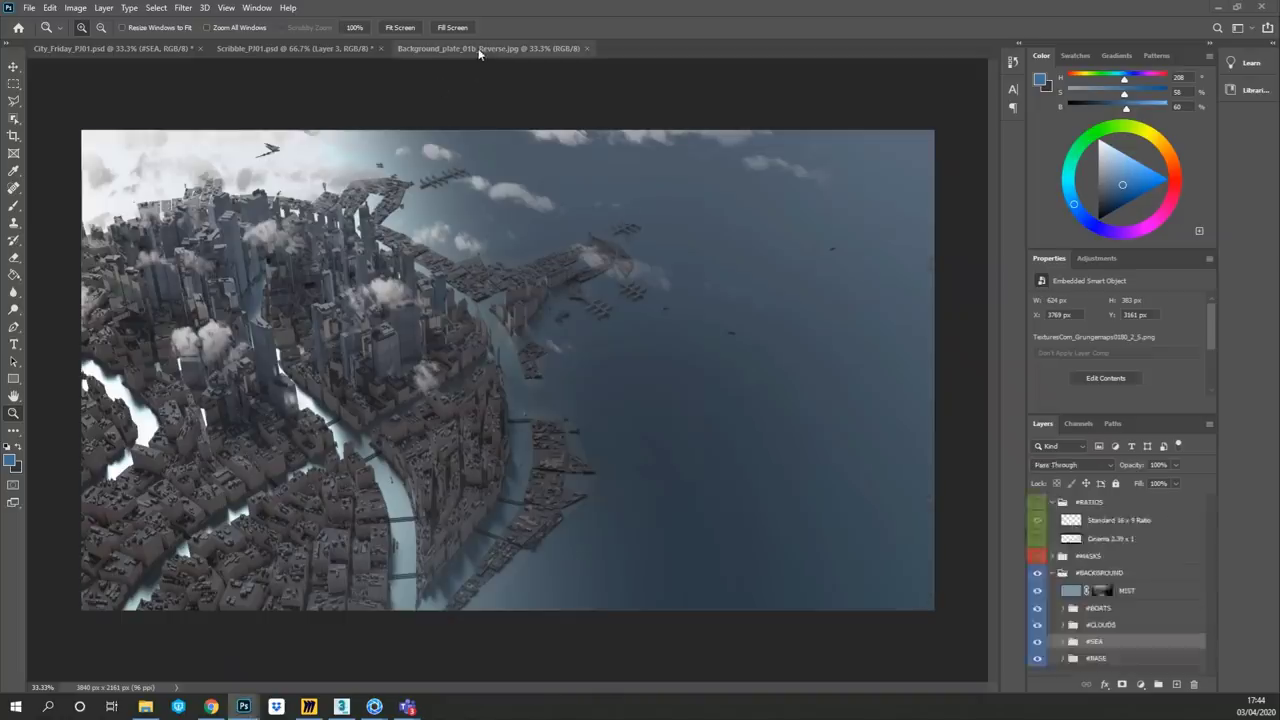
left_click(133, 48)
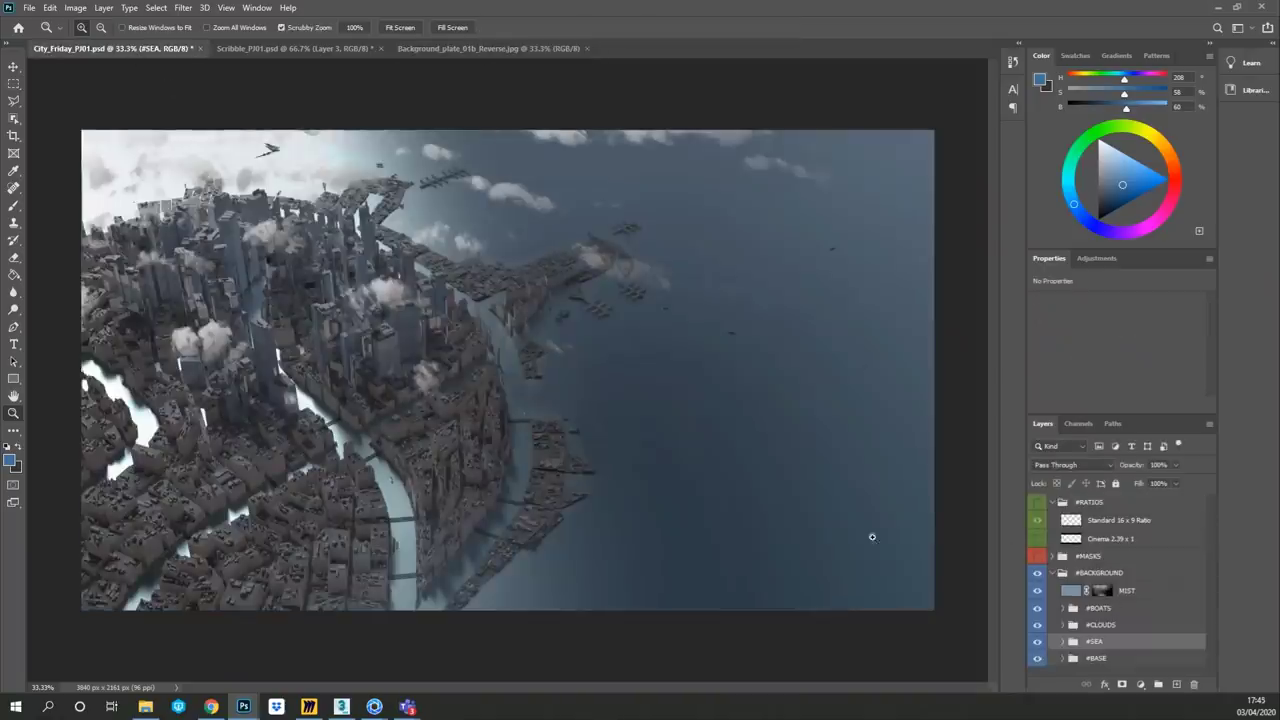
left_click_drag(455, 372, 615, 208)
left_click(527, 415)
left_click(404, 373)
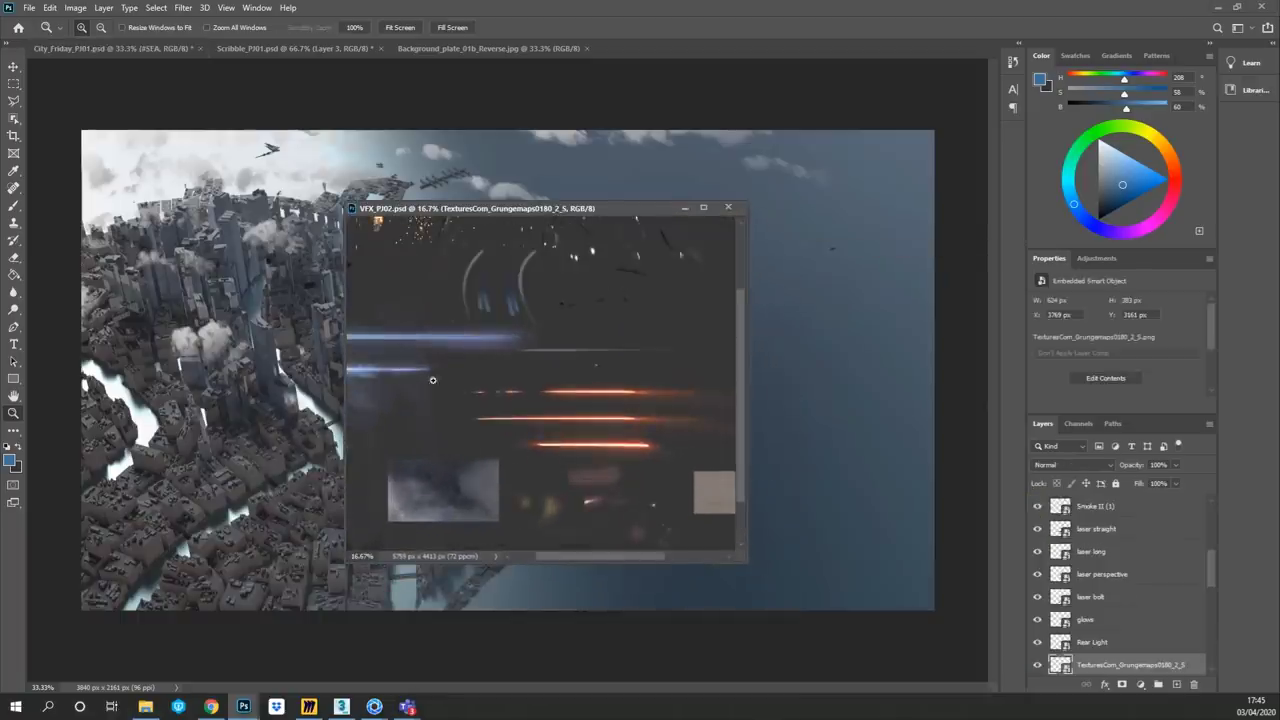
left_click(703, 207)
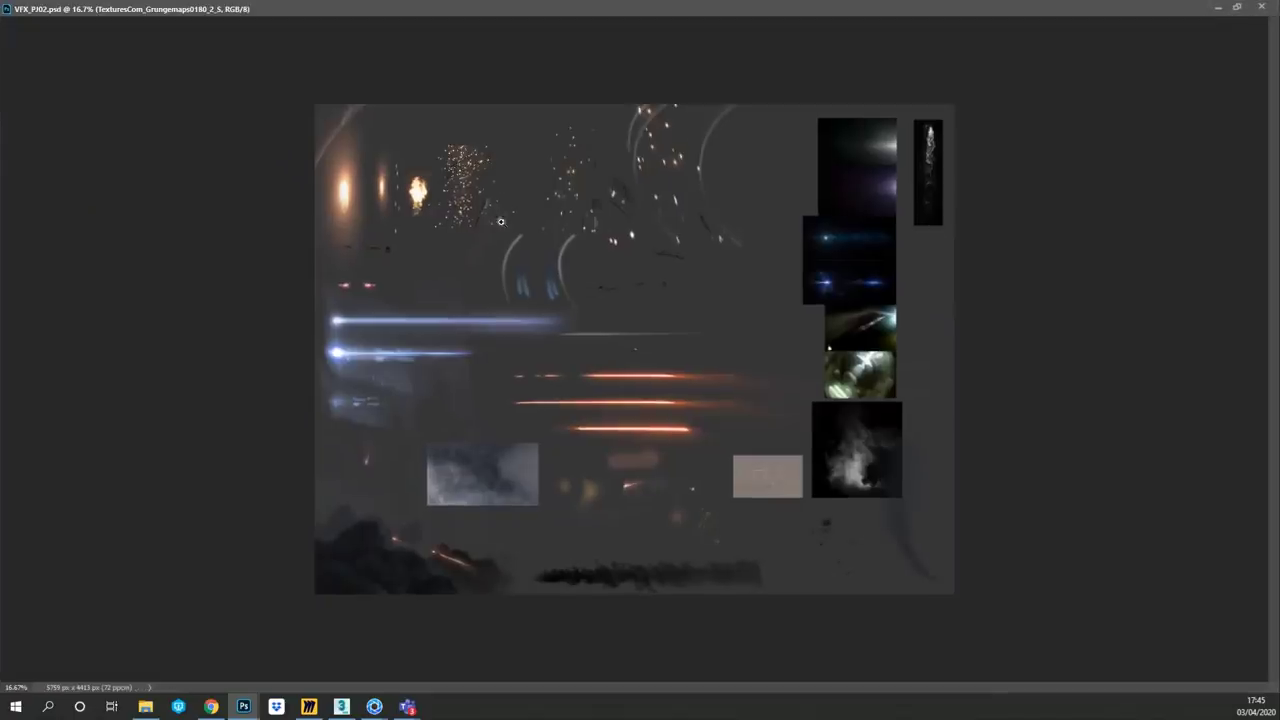
- Examine the effects elements in VFX_PJ02.psd, including the sparks, engine glows, lasers, lens flares and smoke
key("ctrl+plus")
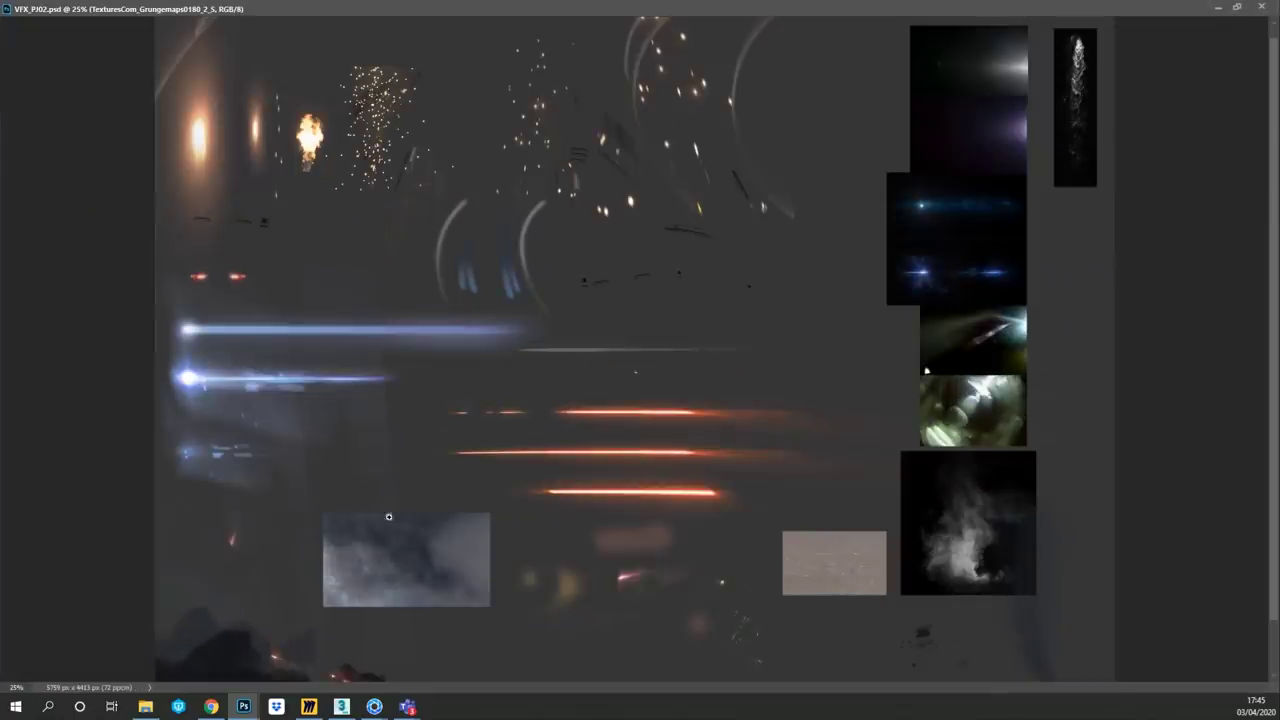
scroll(610, 500, "down", 3)
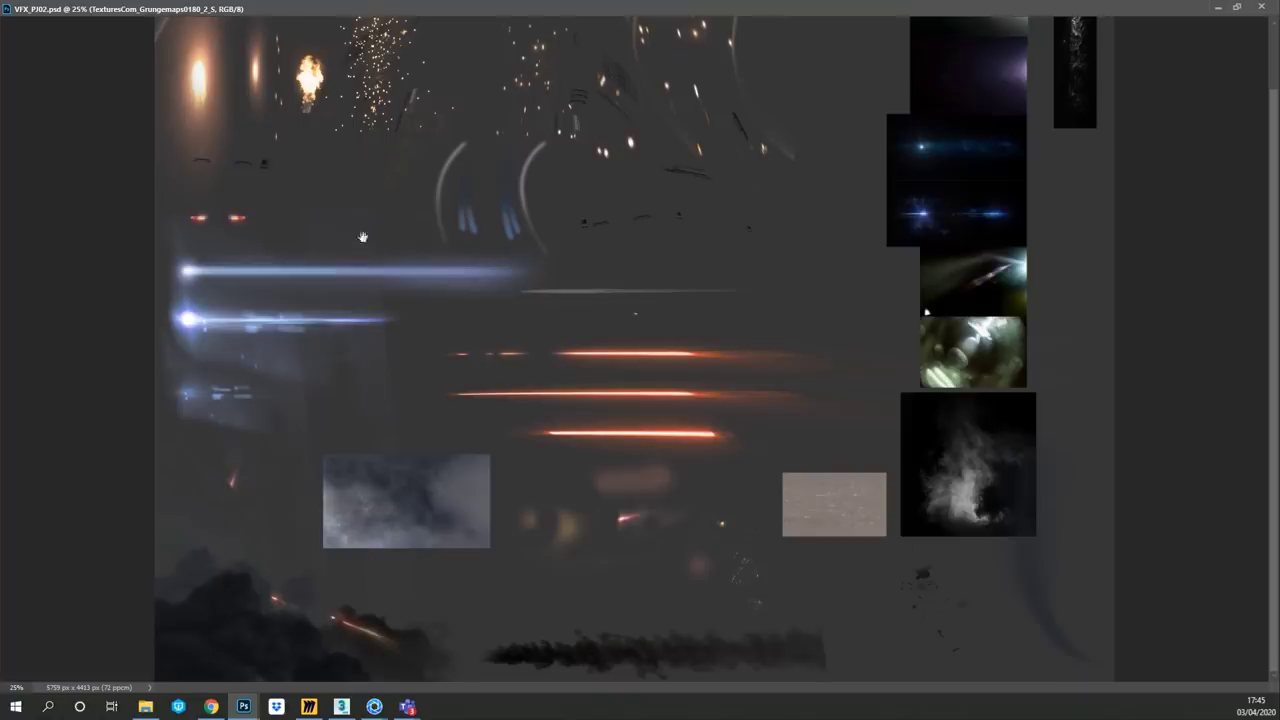
scroll(363, 237, "up", 3)
left_click(364, 167, "ctrl")
left_click_drag(290, 200, 350, 243)
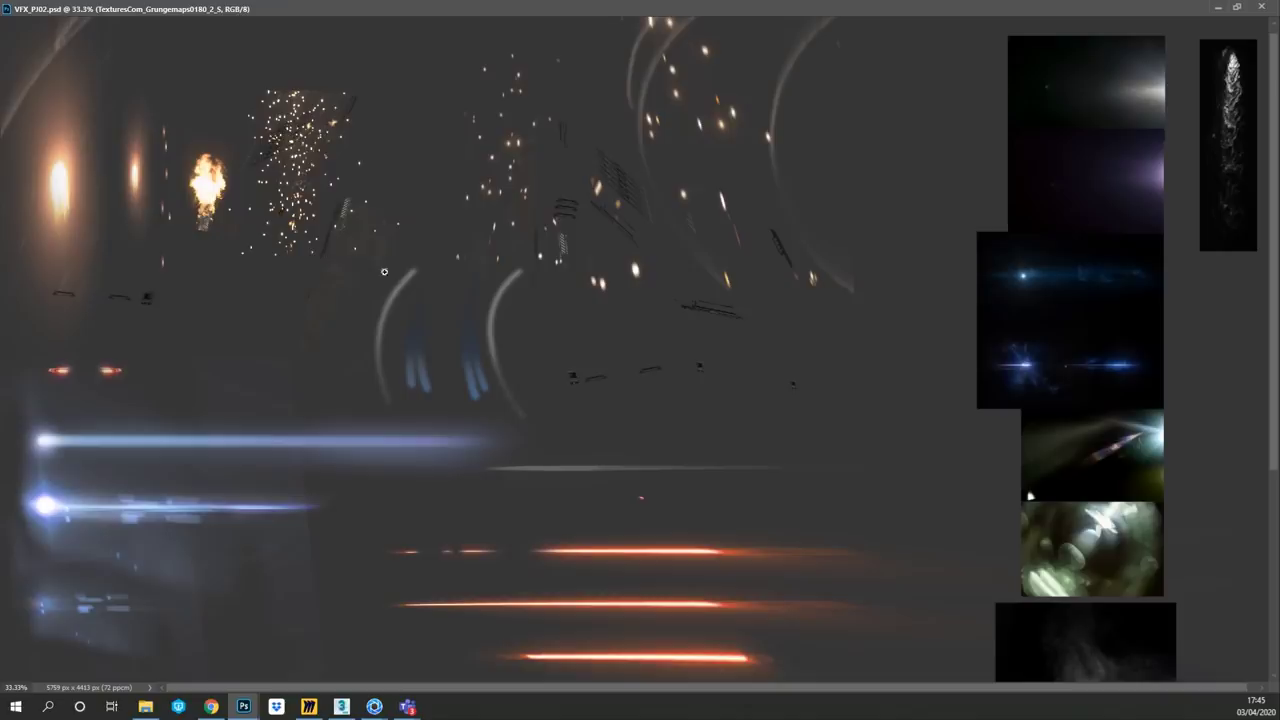
scroll(495, 210, "up", 1, "alt")
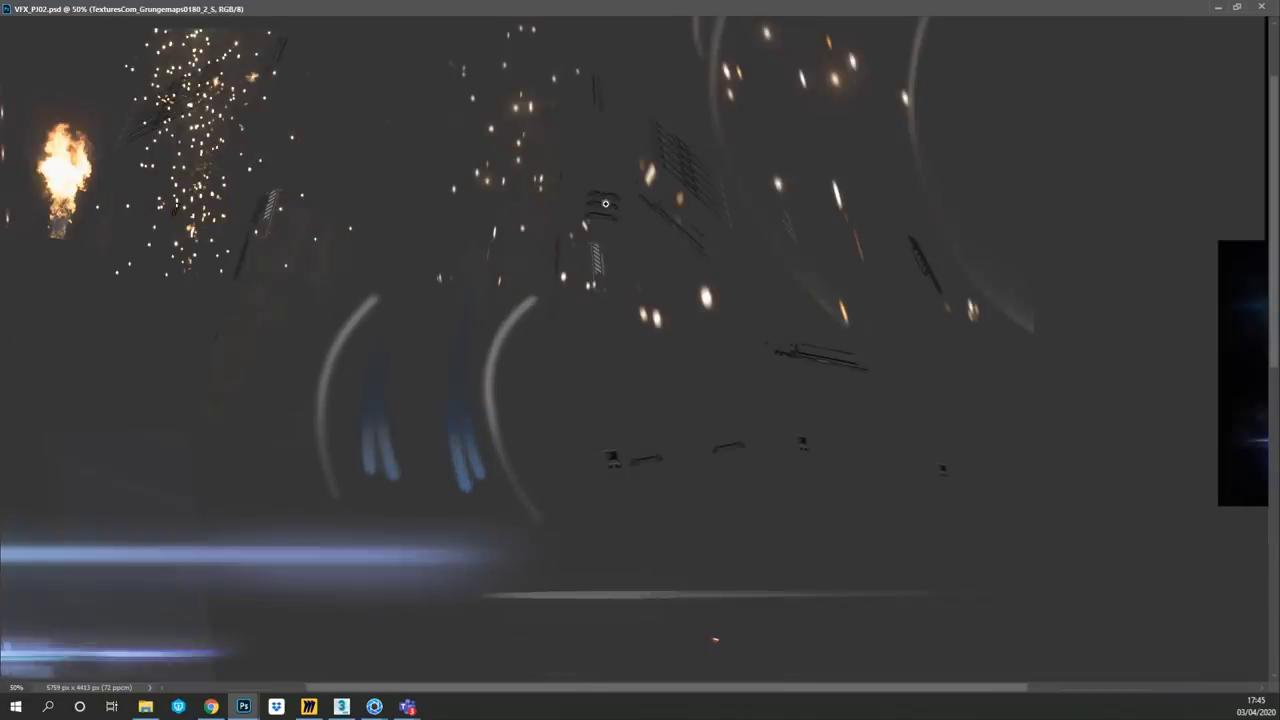
left_click(591, 360, "alt")
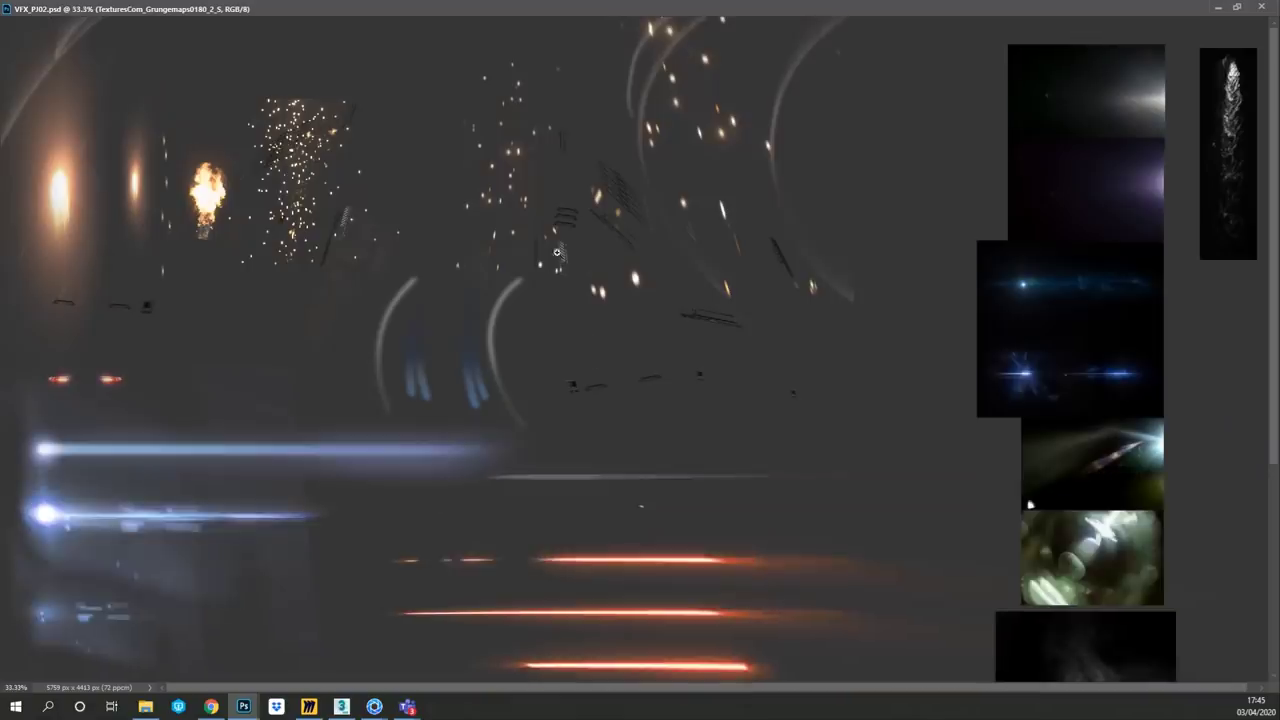
left_click_drag(607, 387, 595, 379)
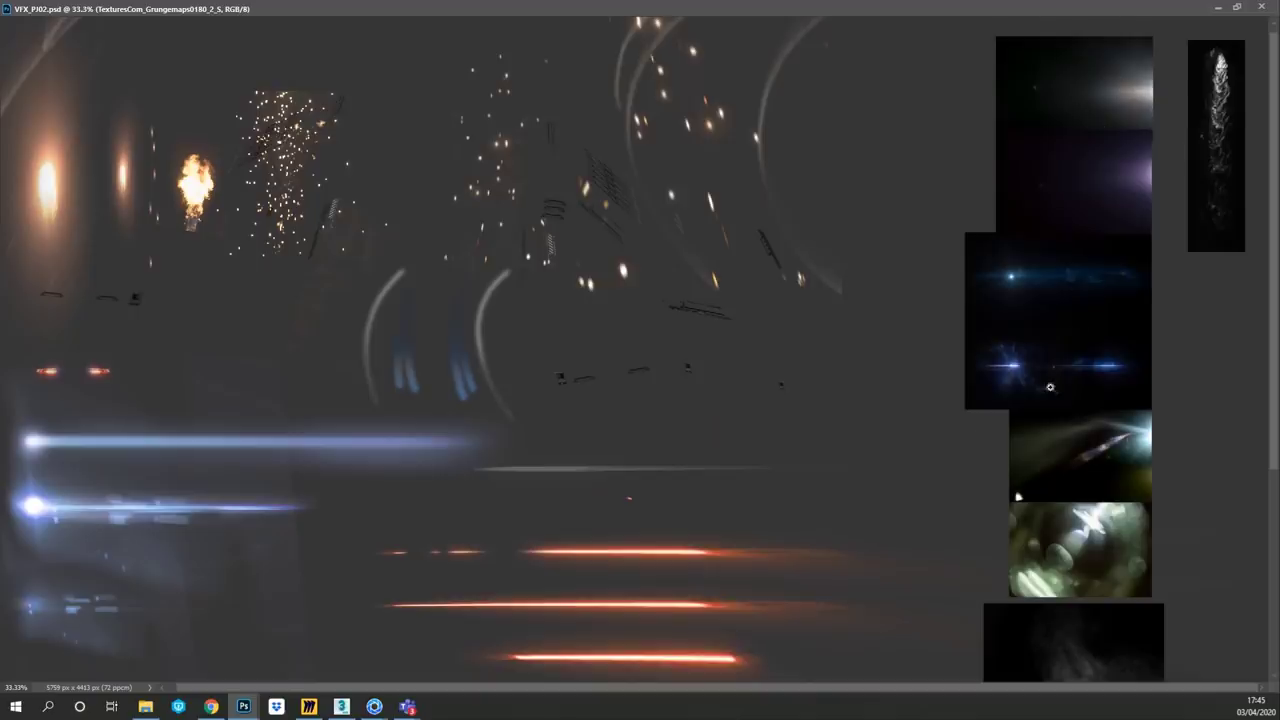
left_click_drag(854, 430, 857, 363)
left_click_drag(866, 451, 866, 340)
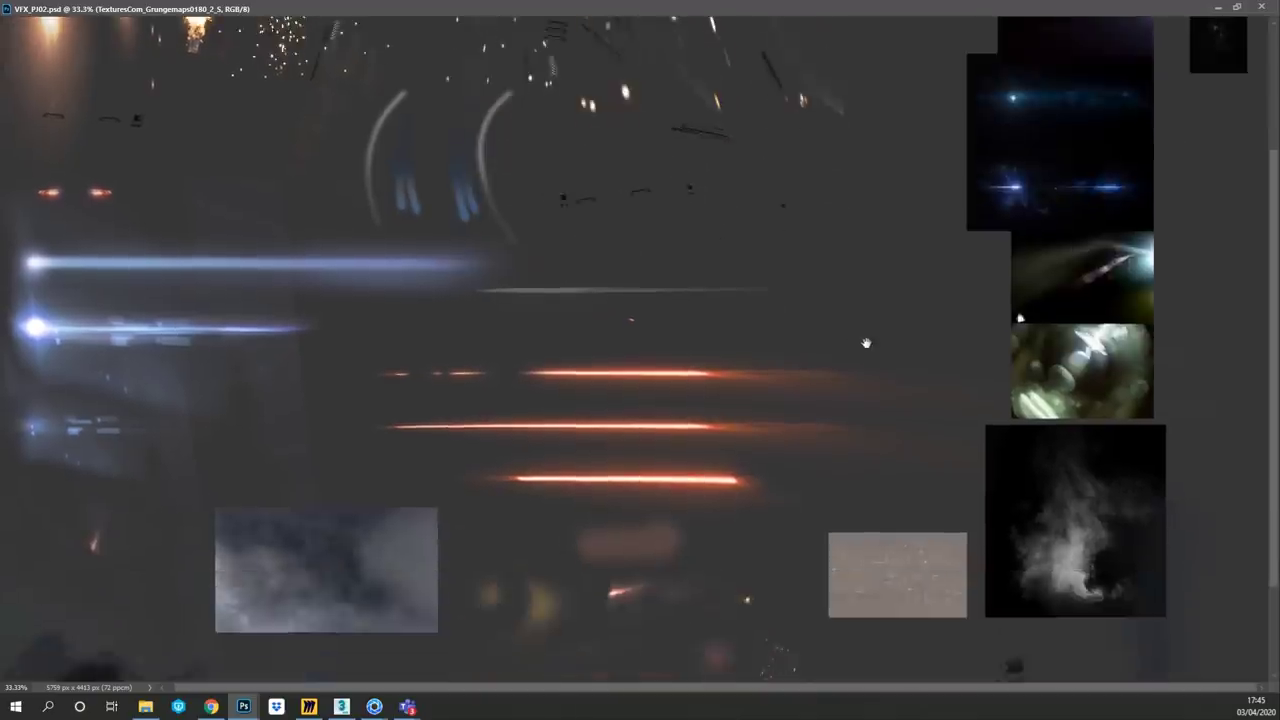
- Restore VFX_PJ02.psd to a small floating window beside the city, check Scribble_PJ01.psd and return to City_Friday_PJ01.psd
scroll(561, 391, "down", 1, "alt")
scroll(560, 391, "down", 1, "alt")
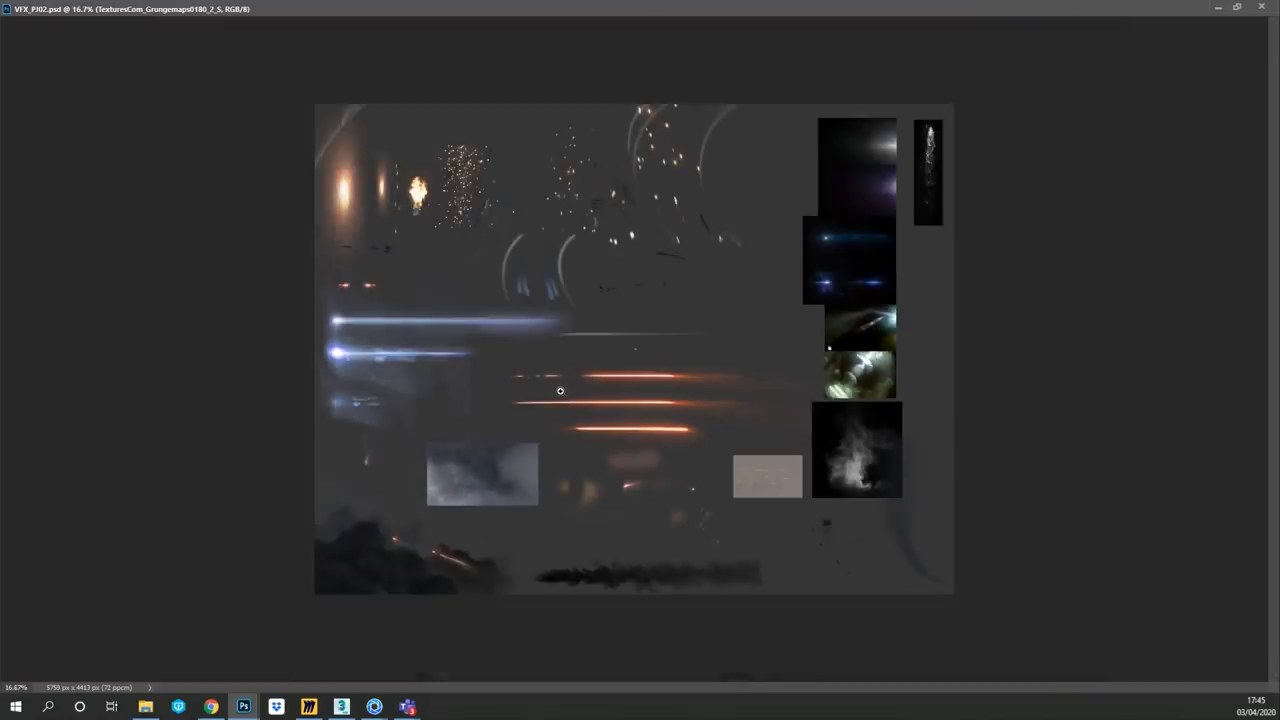
double_click(829, 9)
left_click_drag(615, 210, 829, 101)
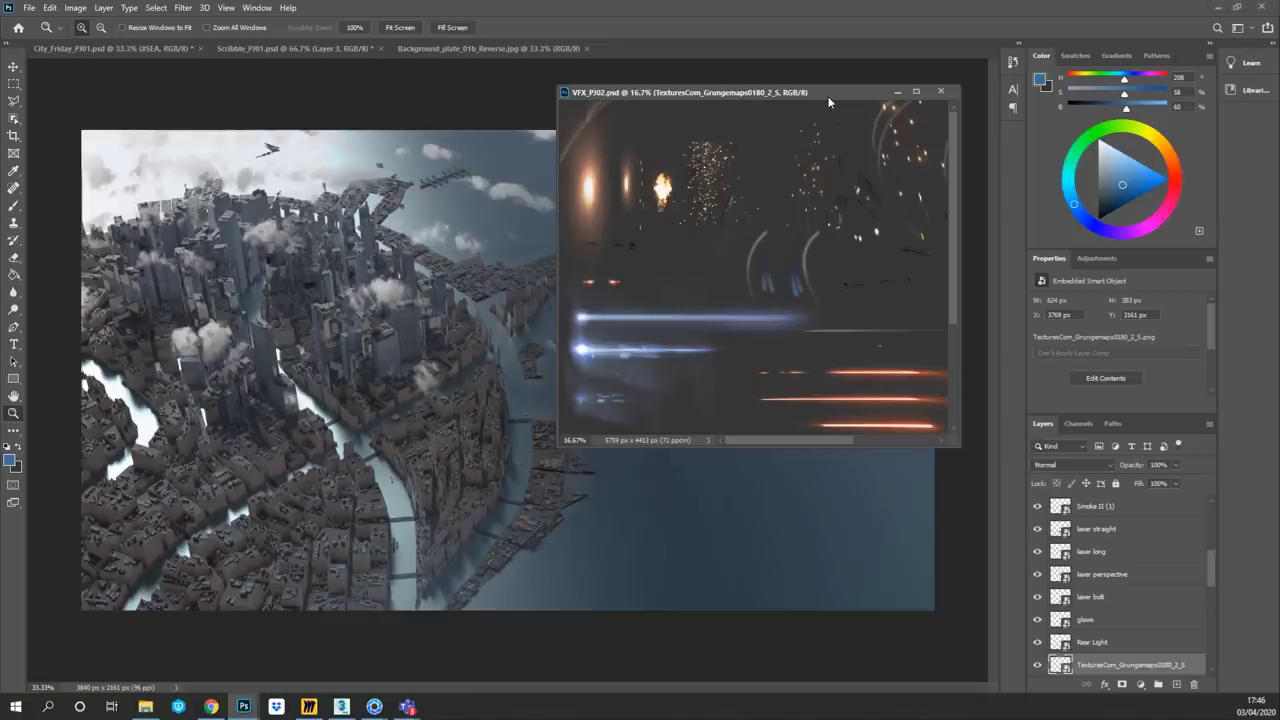
left_click(323, 48)
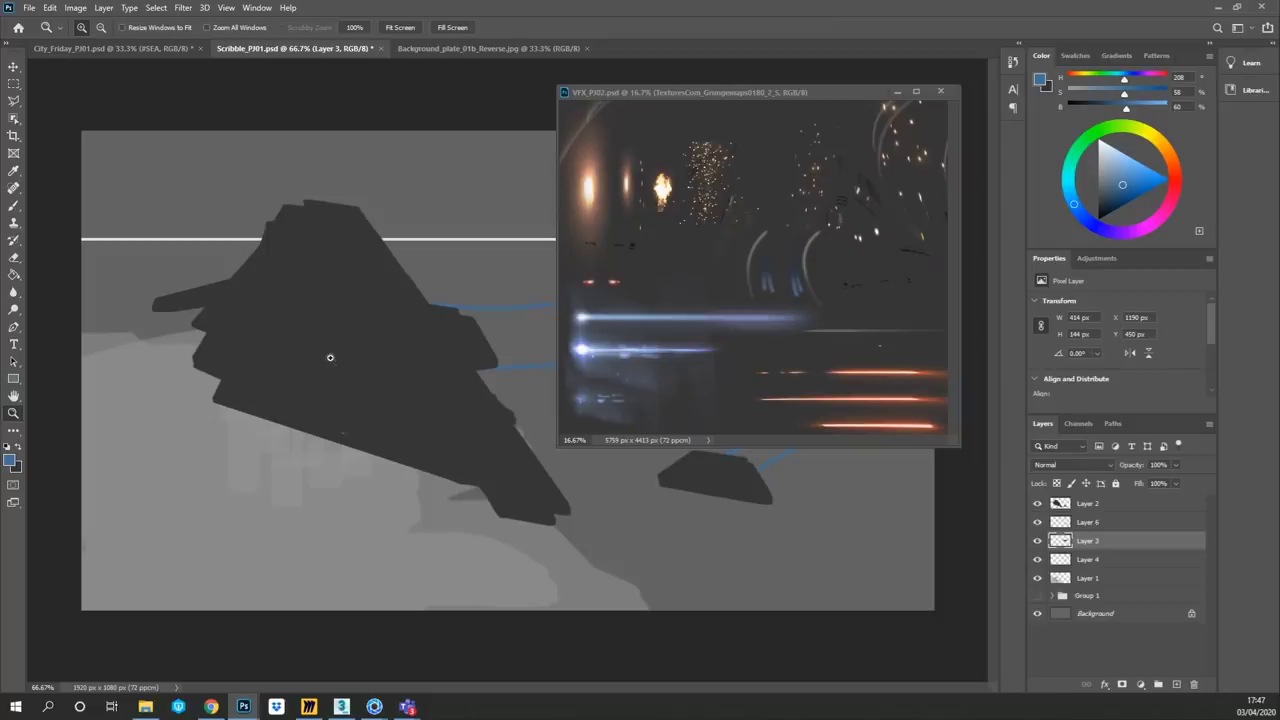
left_click(130, 48)
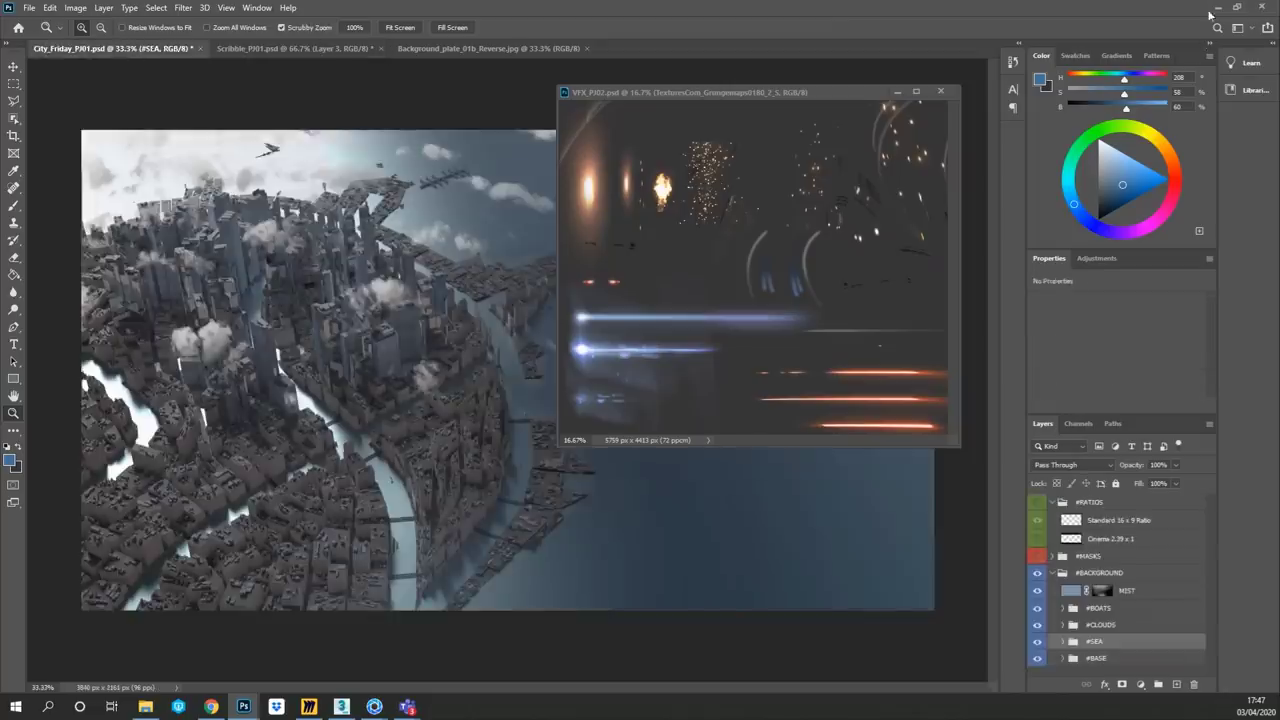
- Switch to KeyShot, accept the finished ships.18.psd render and close the render settings
left_click(1217, 6)
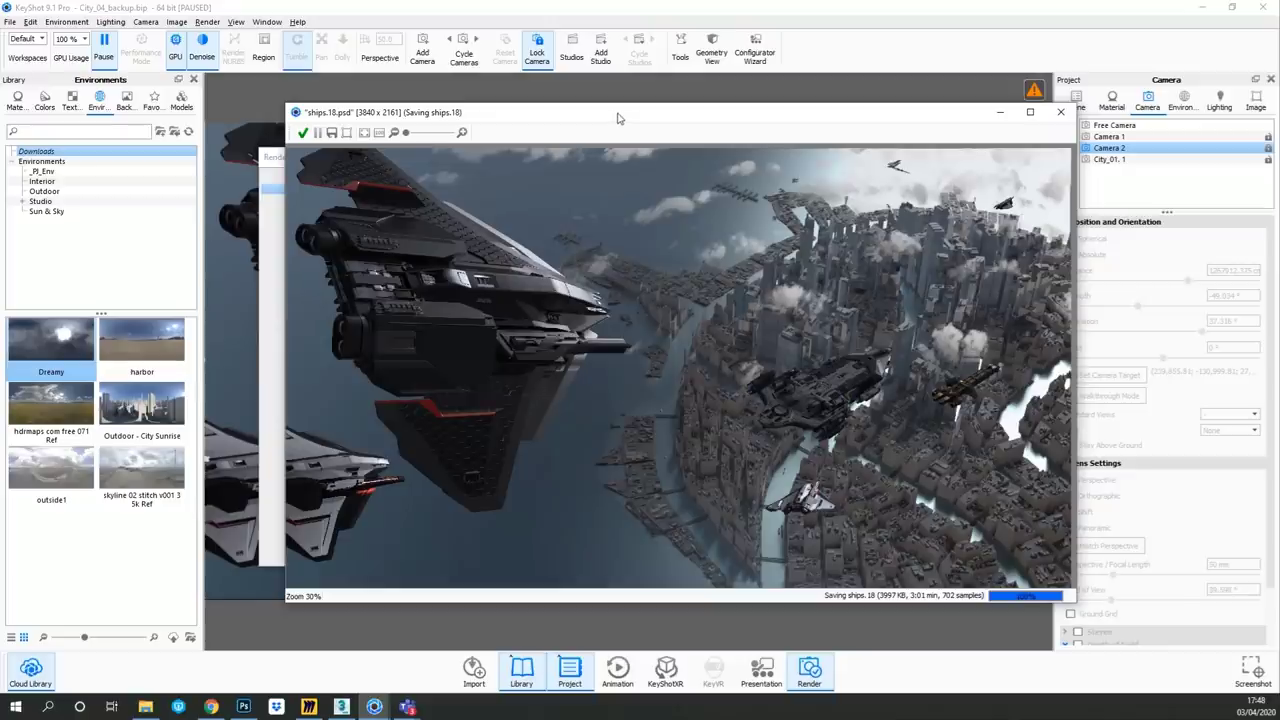
left_click(303, 135)
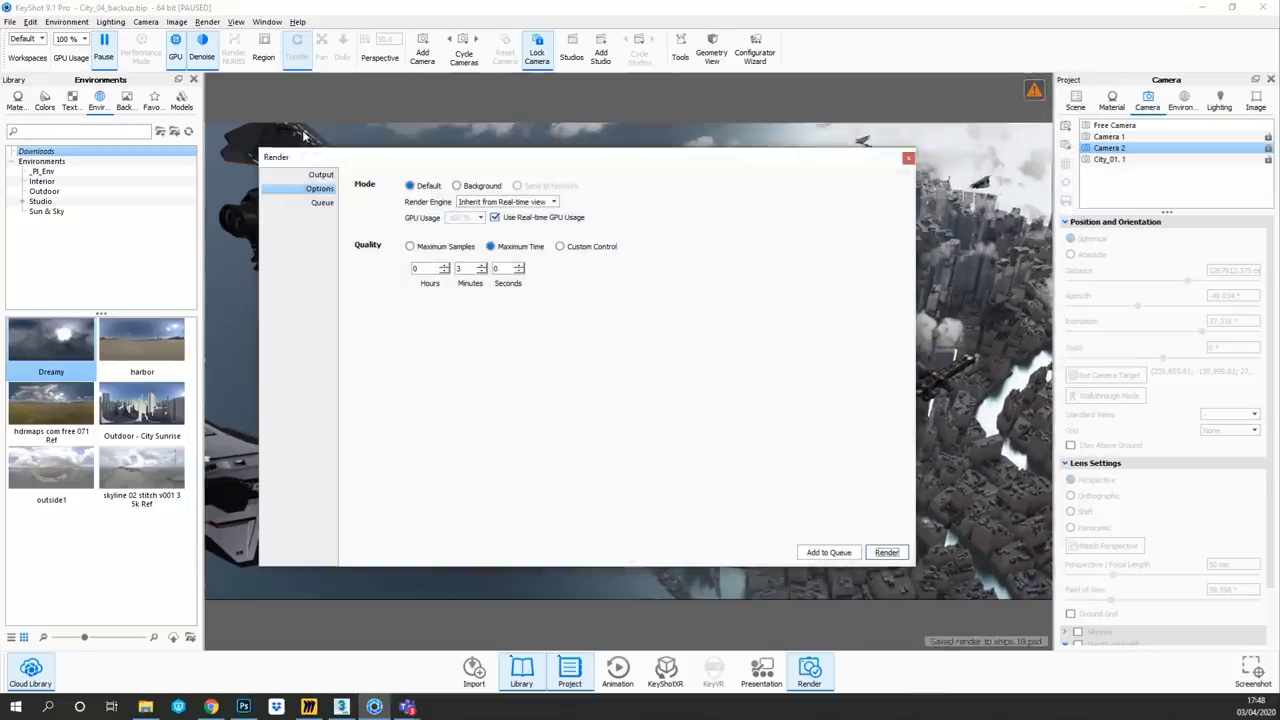
left_click(907, 159)
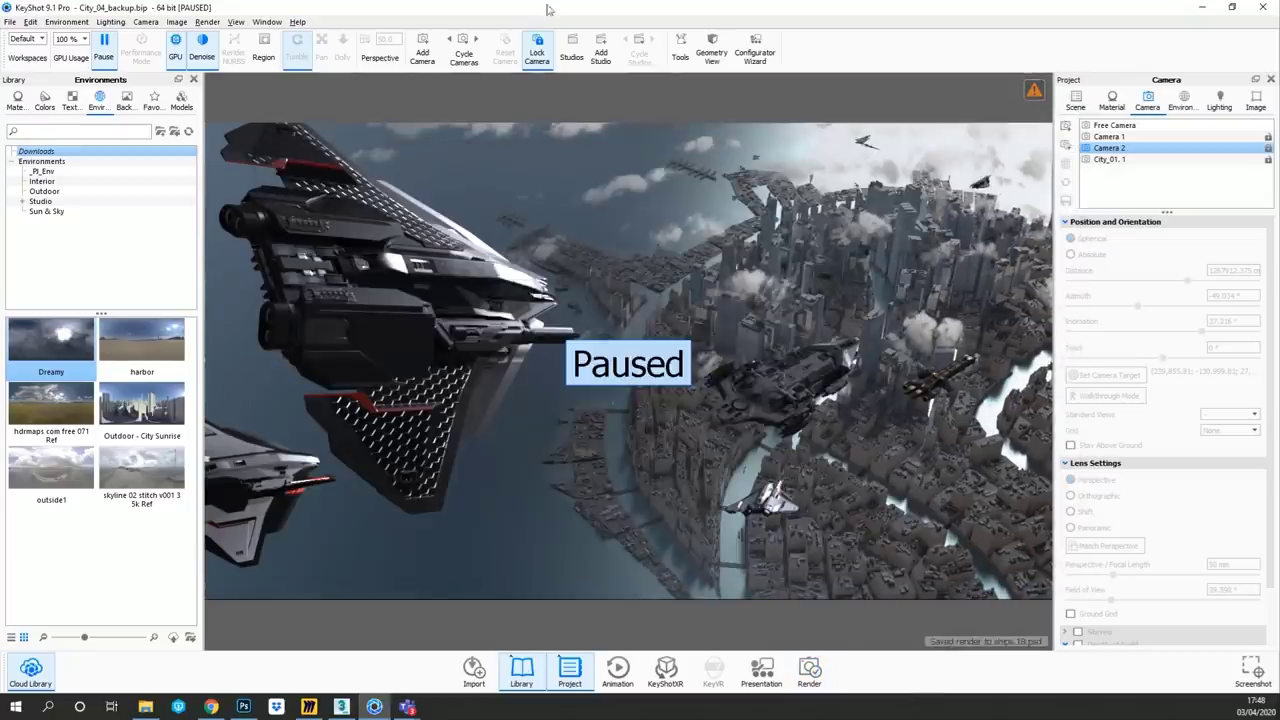
- Minimize KeyShot and 3ds Max, switch to Photoshop and make City_Friday_PJ01.psd the active document
left_click(1202, 8)
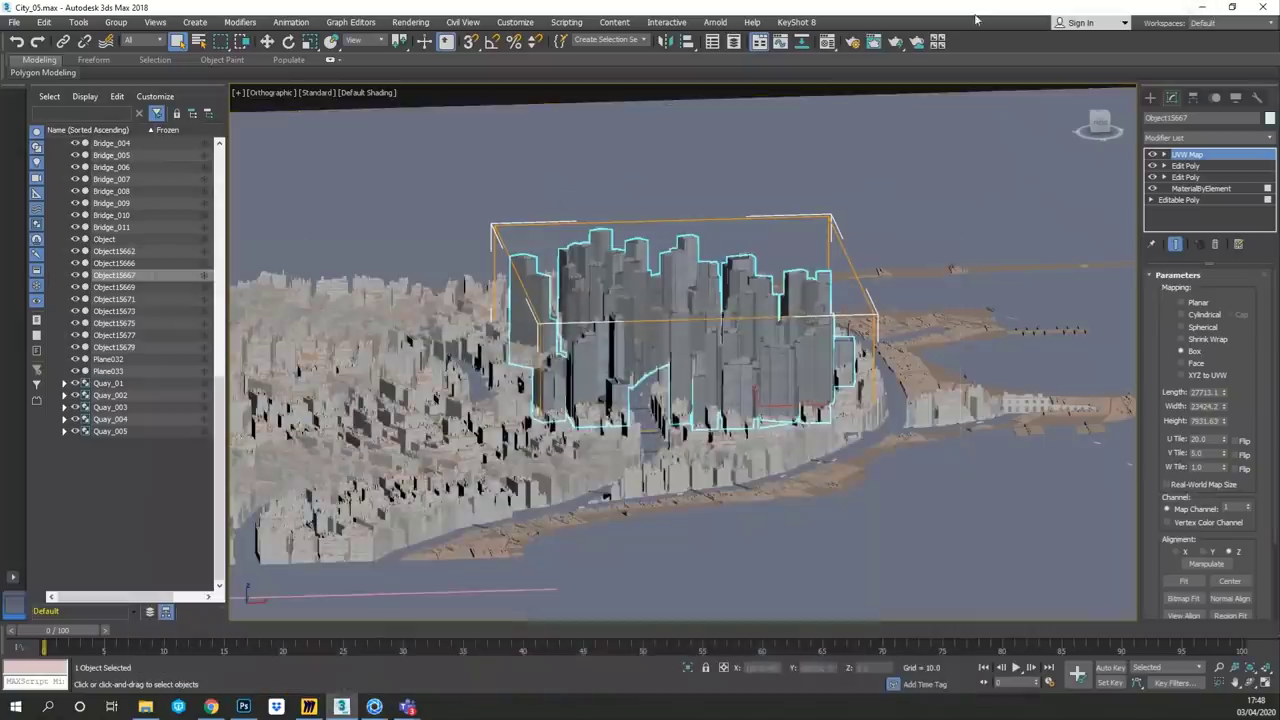
left_click(1201, 9)
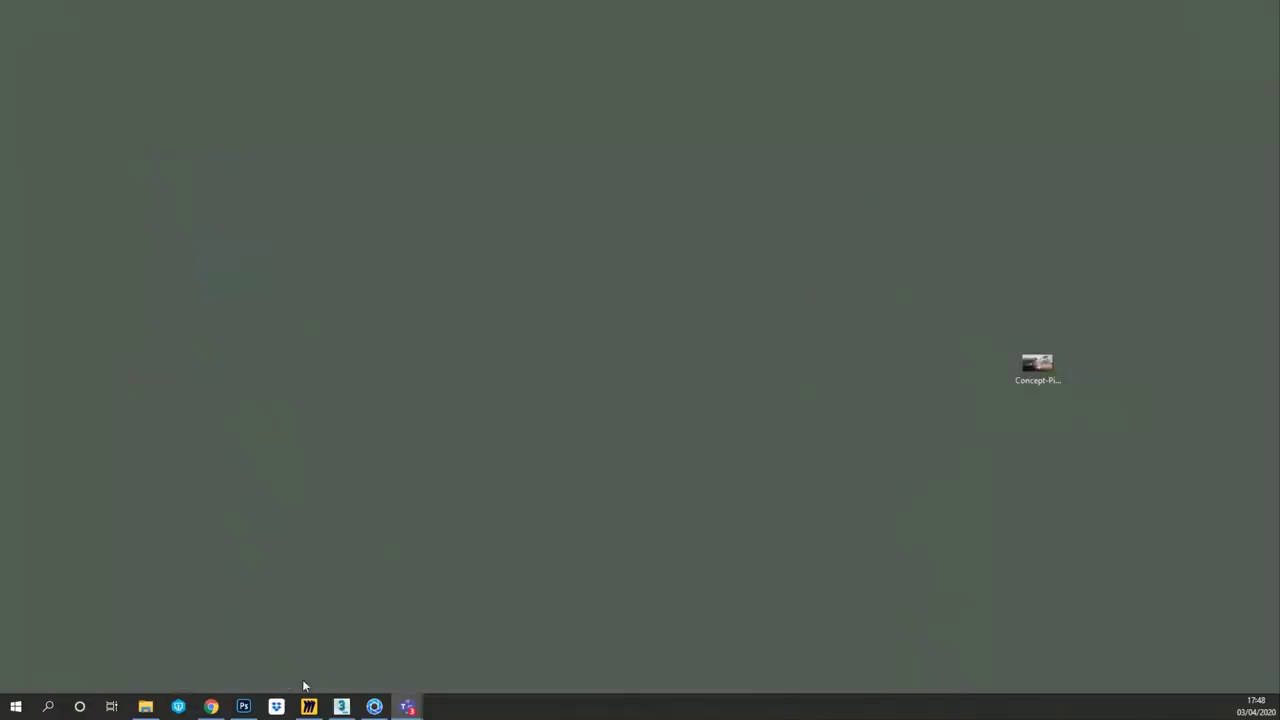
left_click(243, 706)
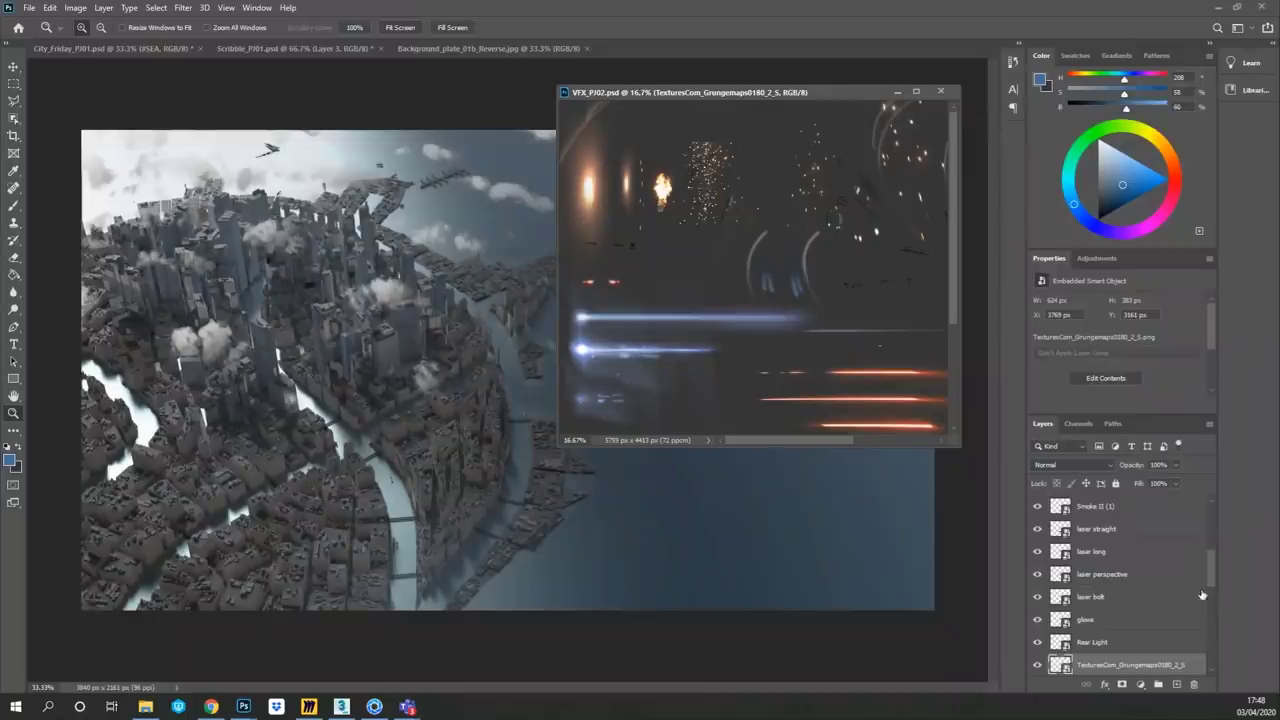
left_click_drag(1212, 577, 1212, 500)
left_click(138, 48)
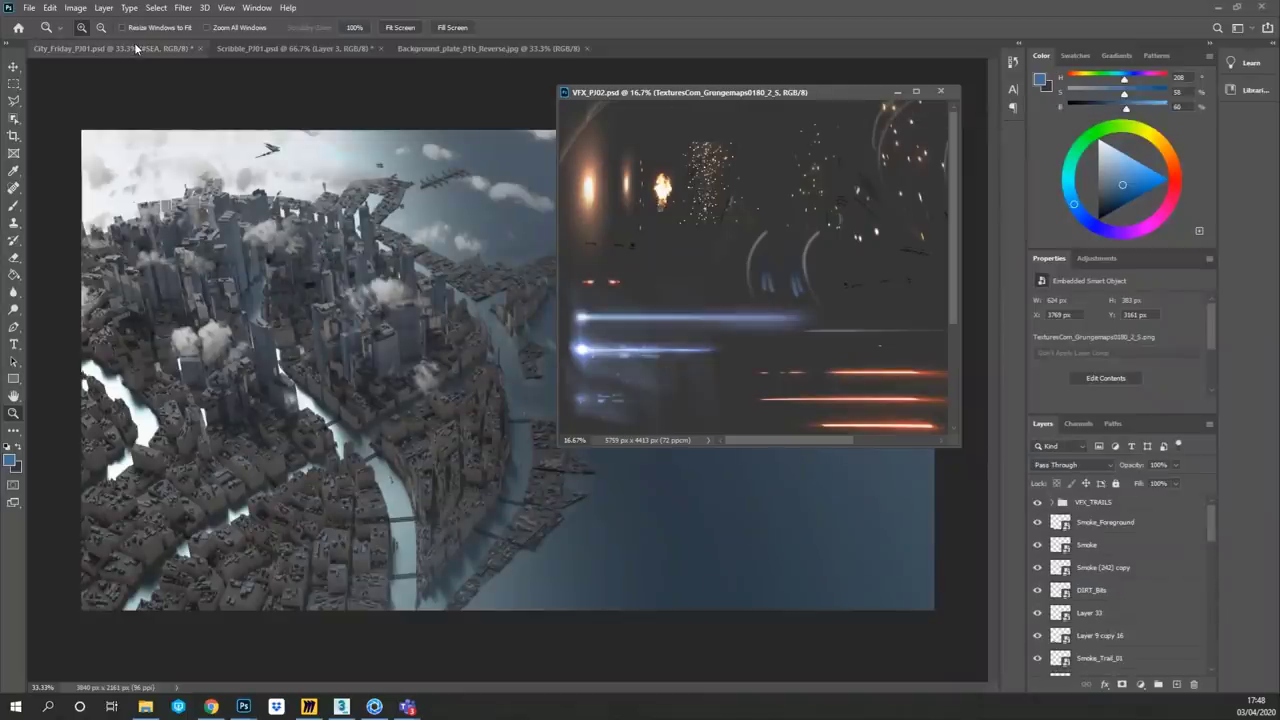
- Try to flip the #SEA group of the city document horizontally
left_click(49, 7)
mouse_move(124, 314)
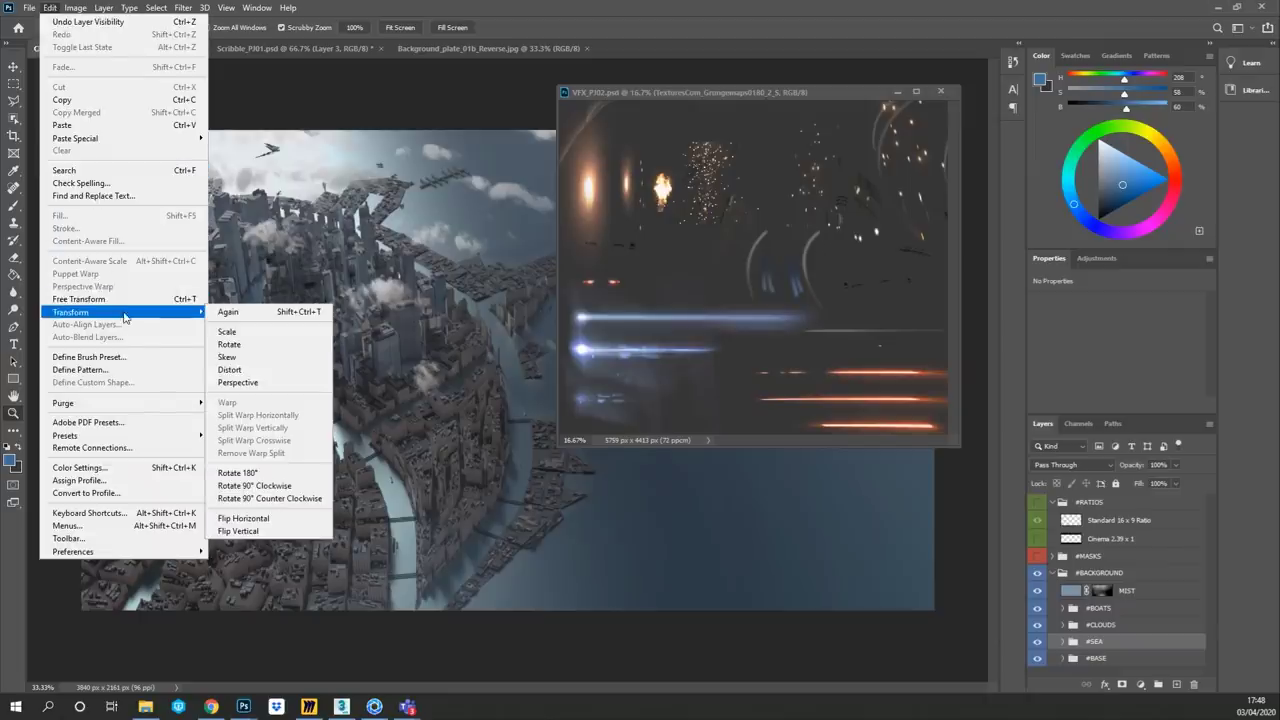
left_click(257, 517)
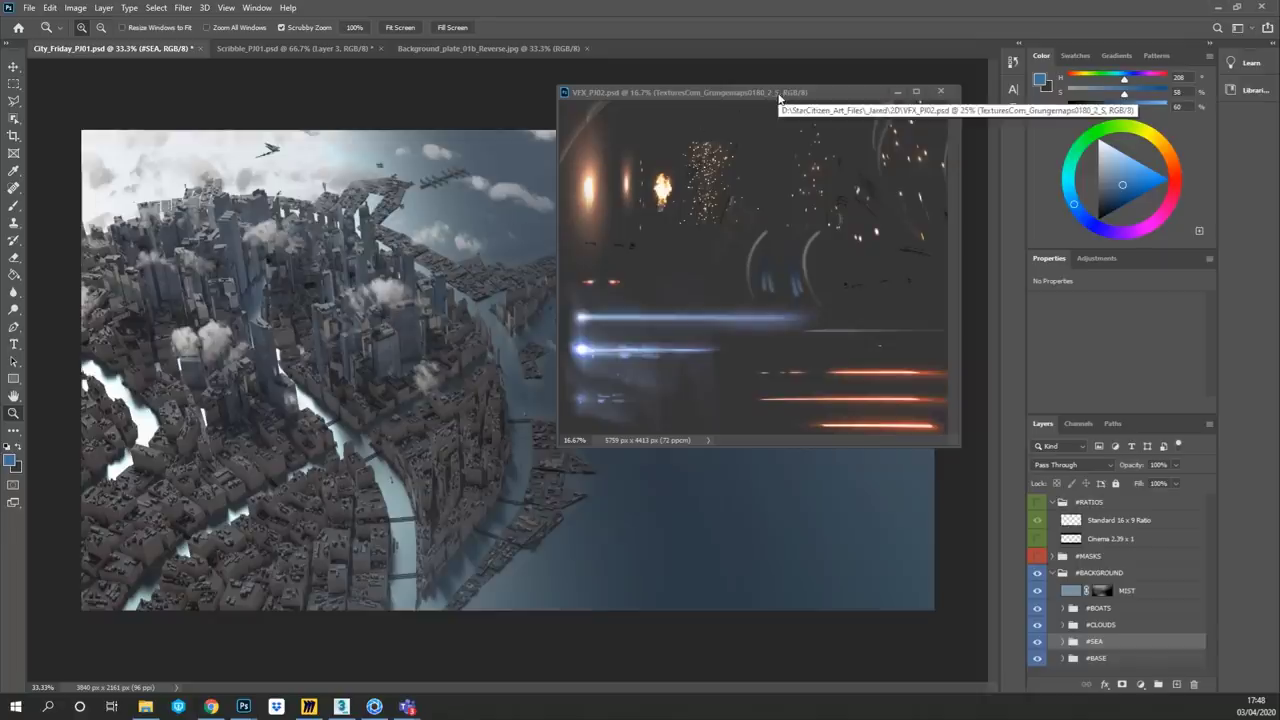
- Try to flip all layers and groups from #RATIOS down to #BASE horizontally together
left_click(1124, 506)
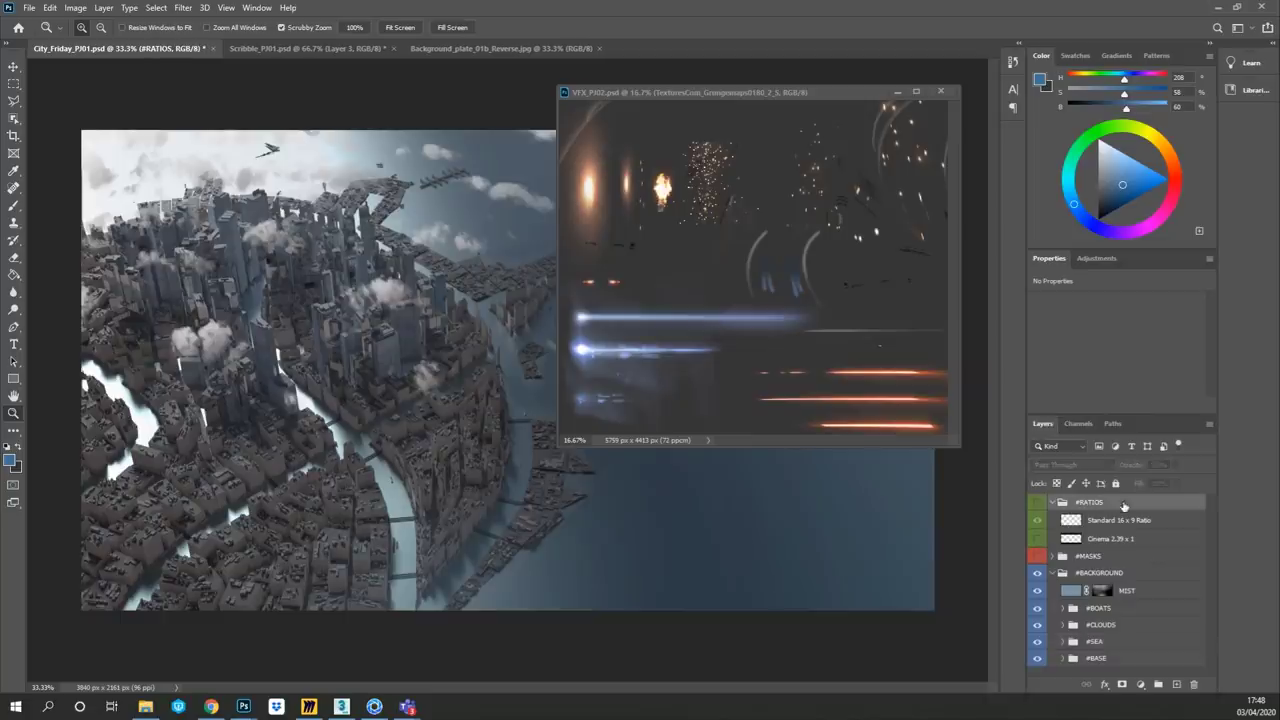
left_click(1117, 662, "shift")
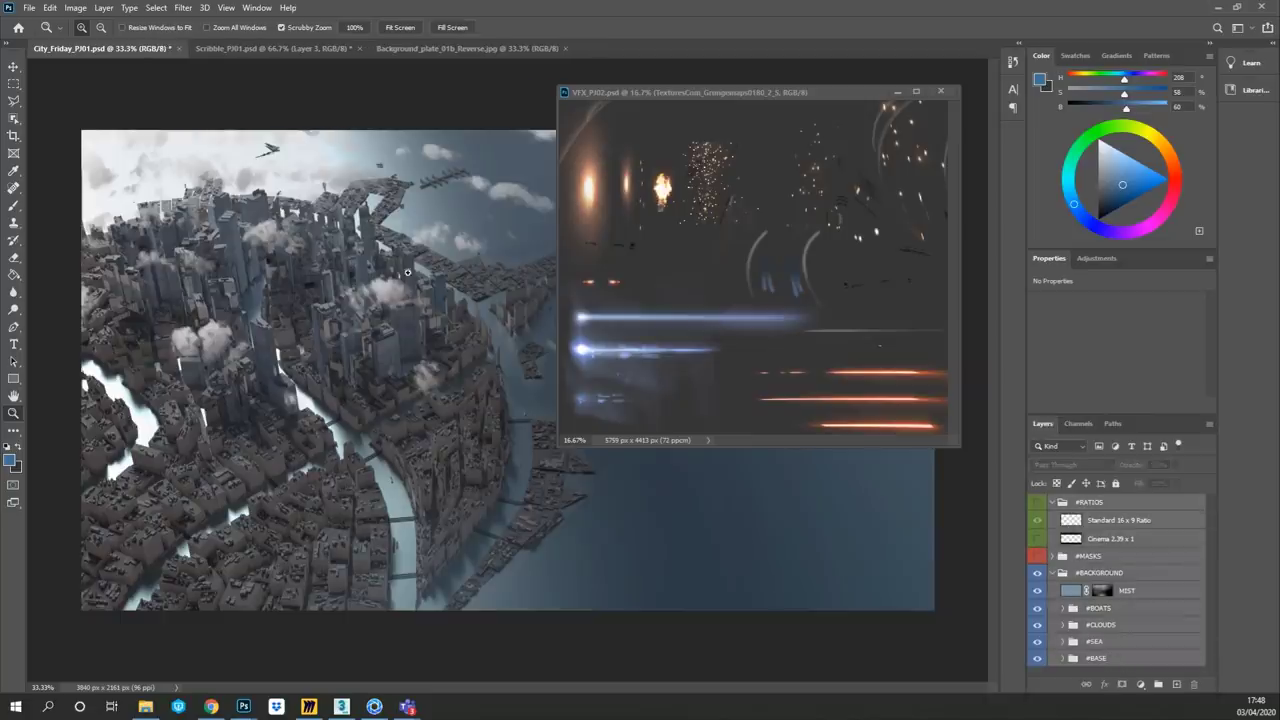
left_click(56, 9)
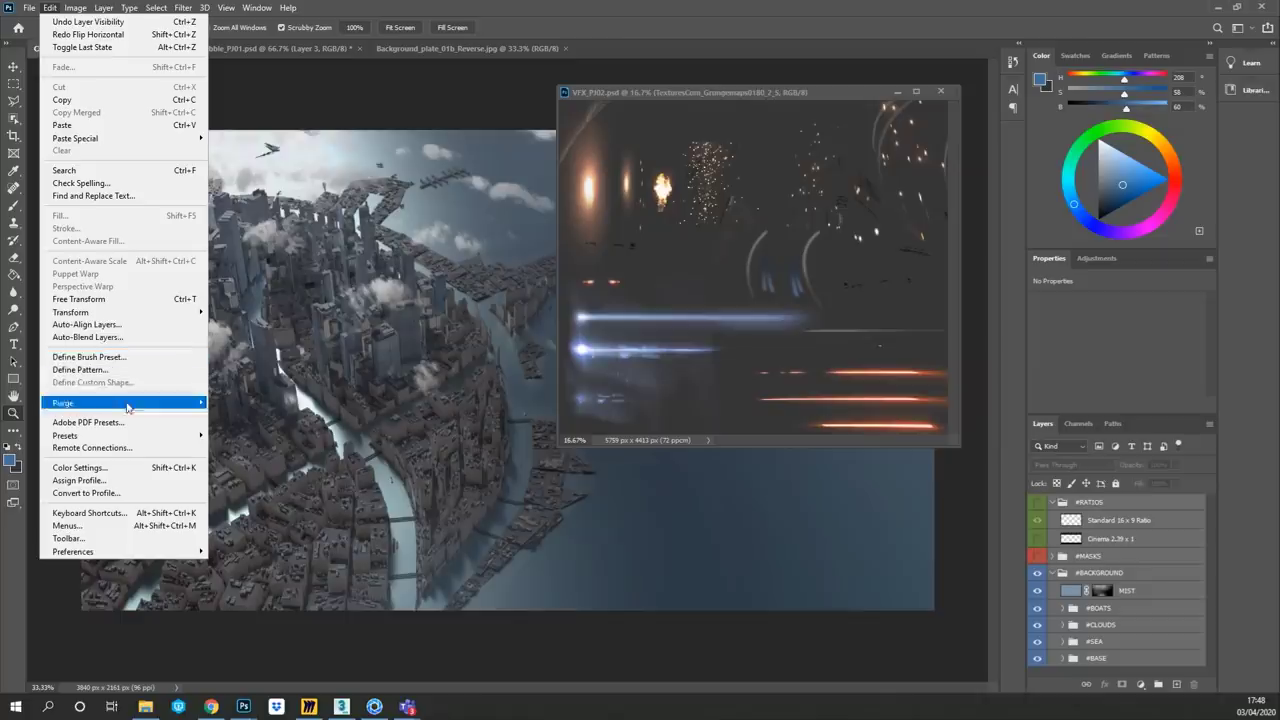
mouse_move(116, 316)
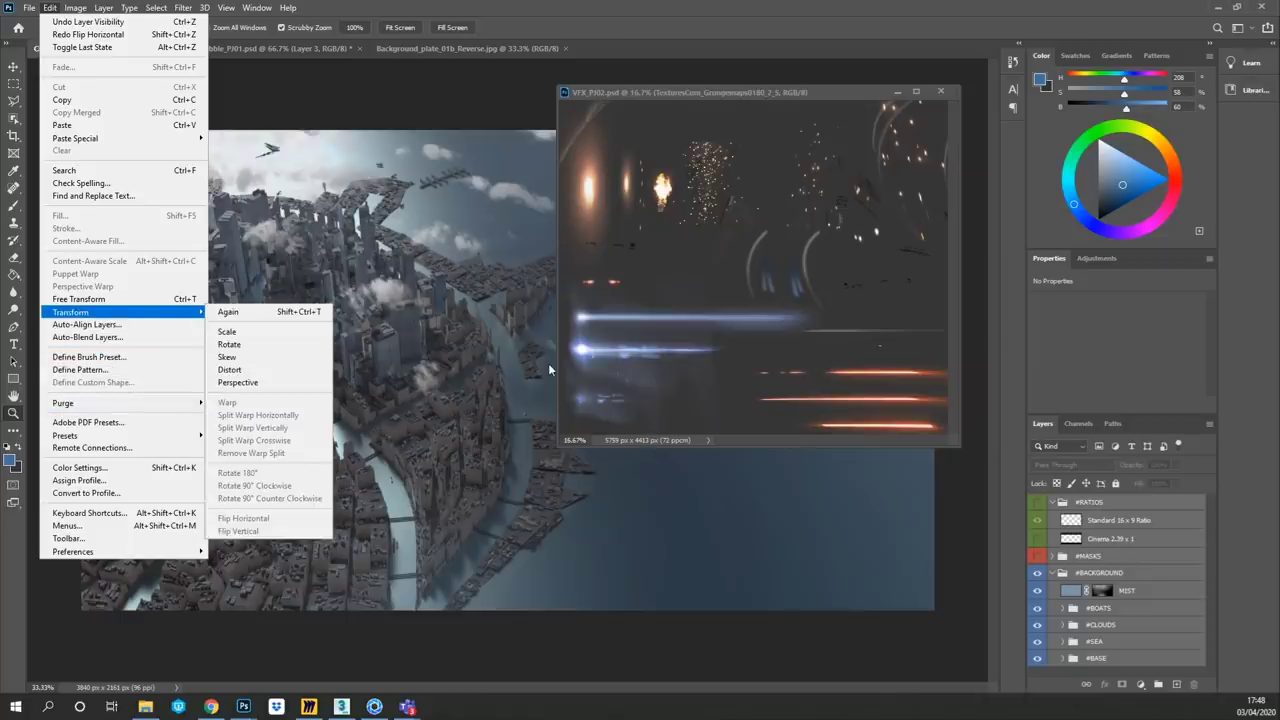
left_click(621, 463)
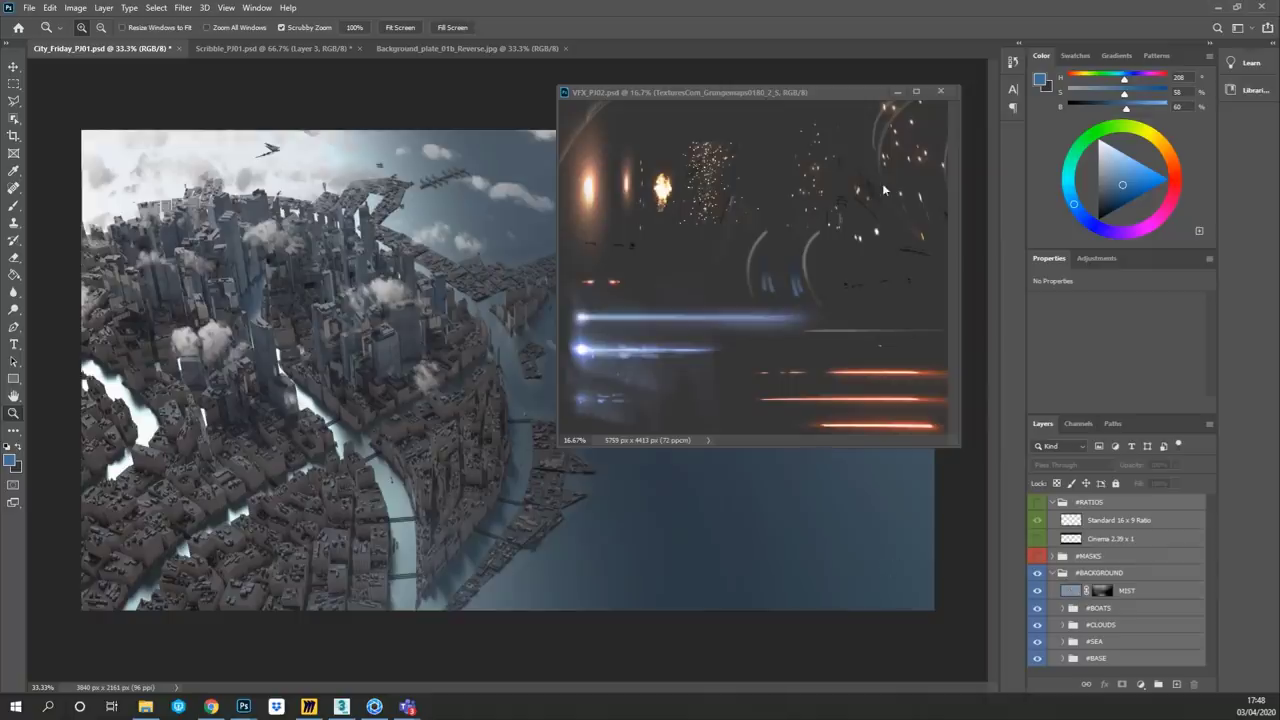
- Move the floating VFX_PJ02.psd window off the city document and collapse the #RATIOS and #BACKGROUND groups
left_click_drag(849, 93, 0, 145)
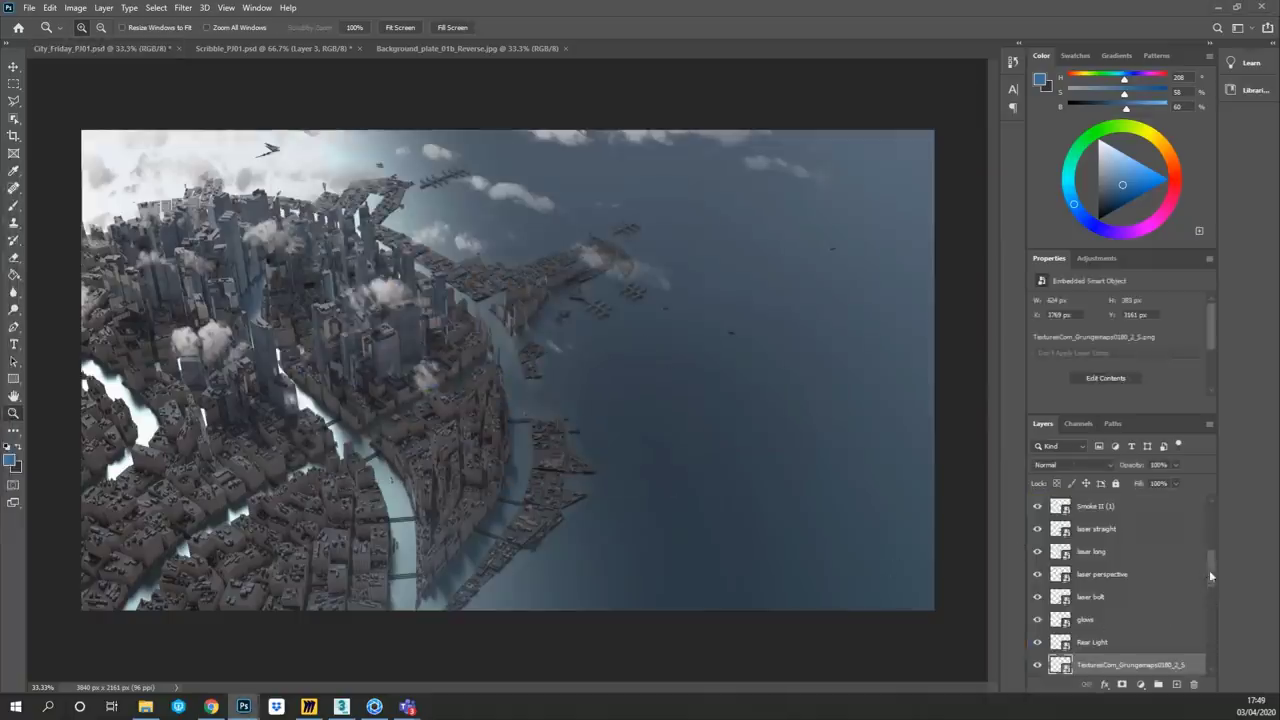
left_click_drag(1208, 576, 1207, 535)
left_click(606, 424)
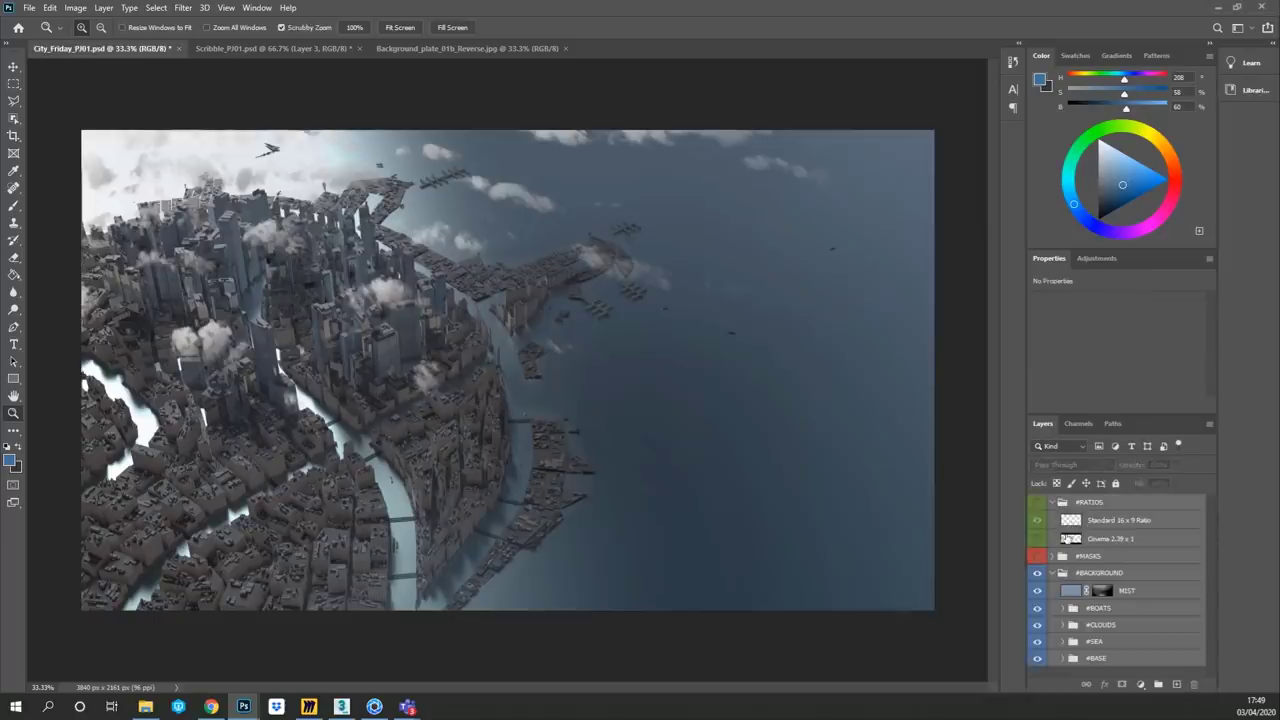
left_click(1053, 503)
left_click(1052, 540)
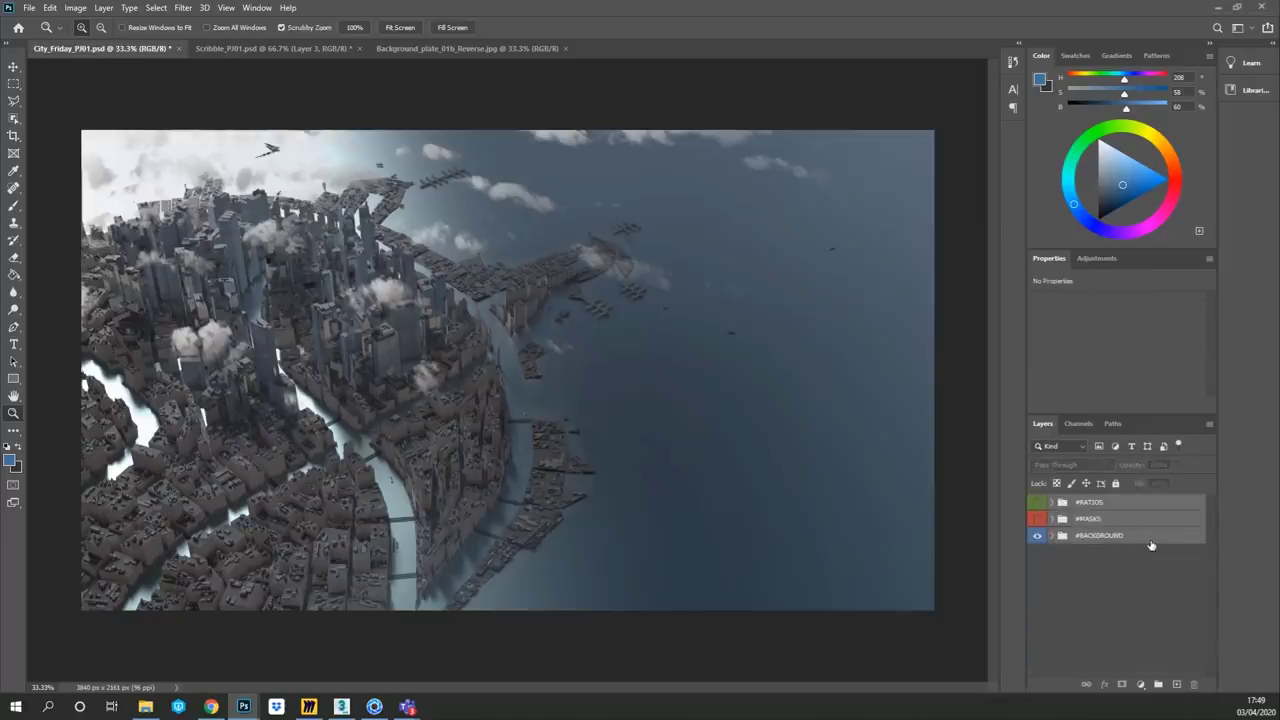
- Flip the #BACKGROUND group horizontally and move it back so the city artwork fills the canvas
left_click(1150, 538)
left_click(76, 8)
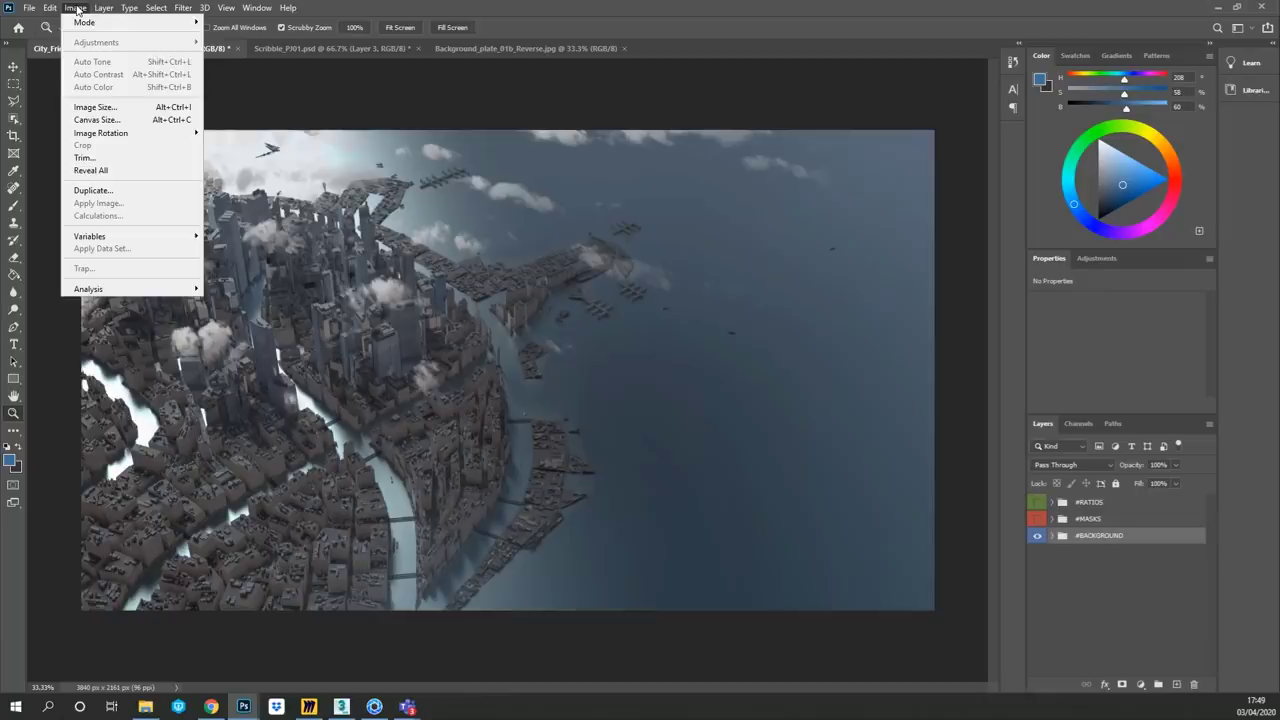
mouse_move(49, 7)
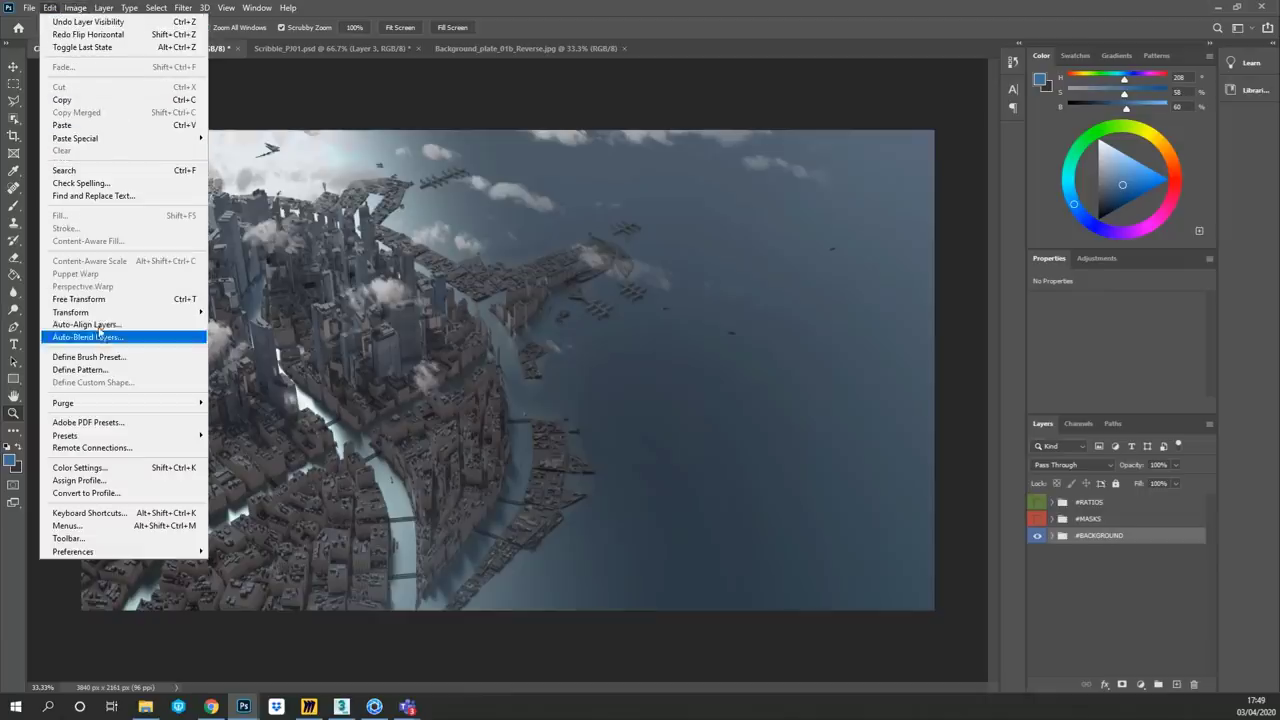
mouse_move(98, 314)
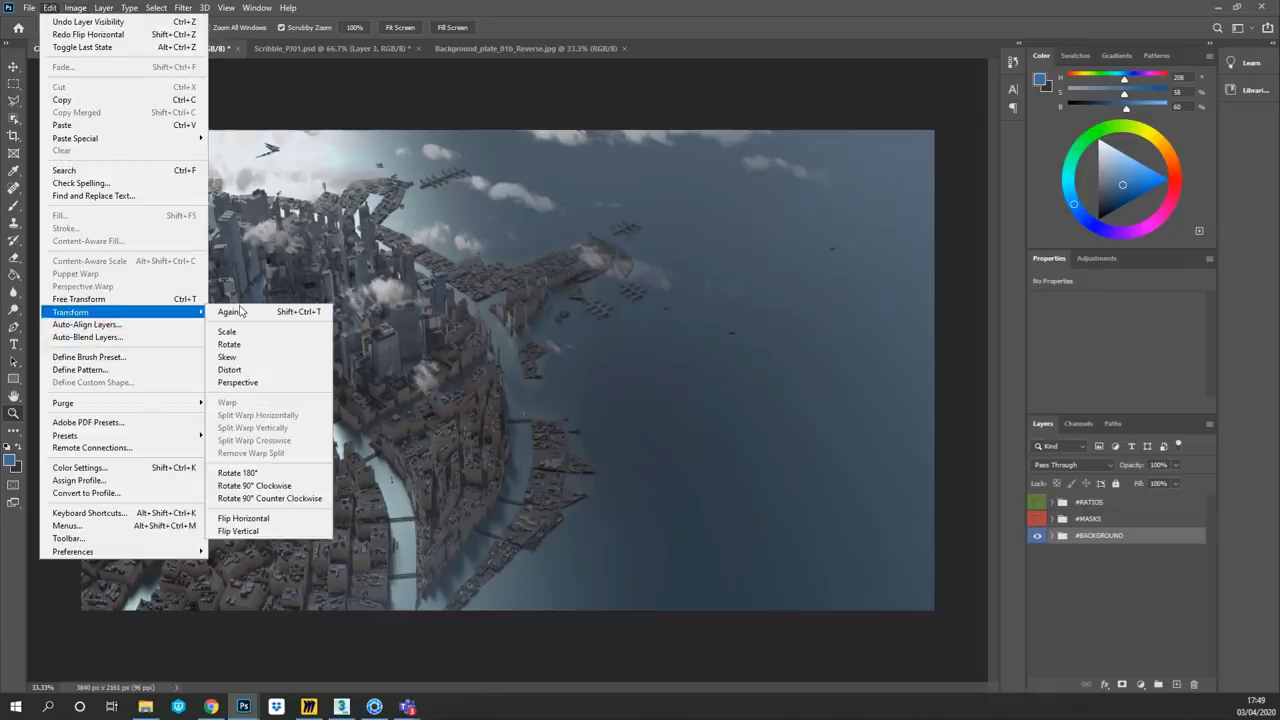
left_click(263, 519)
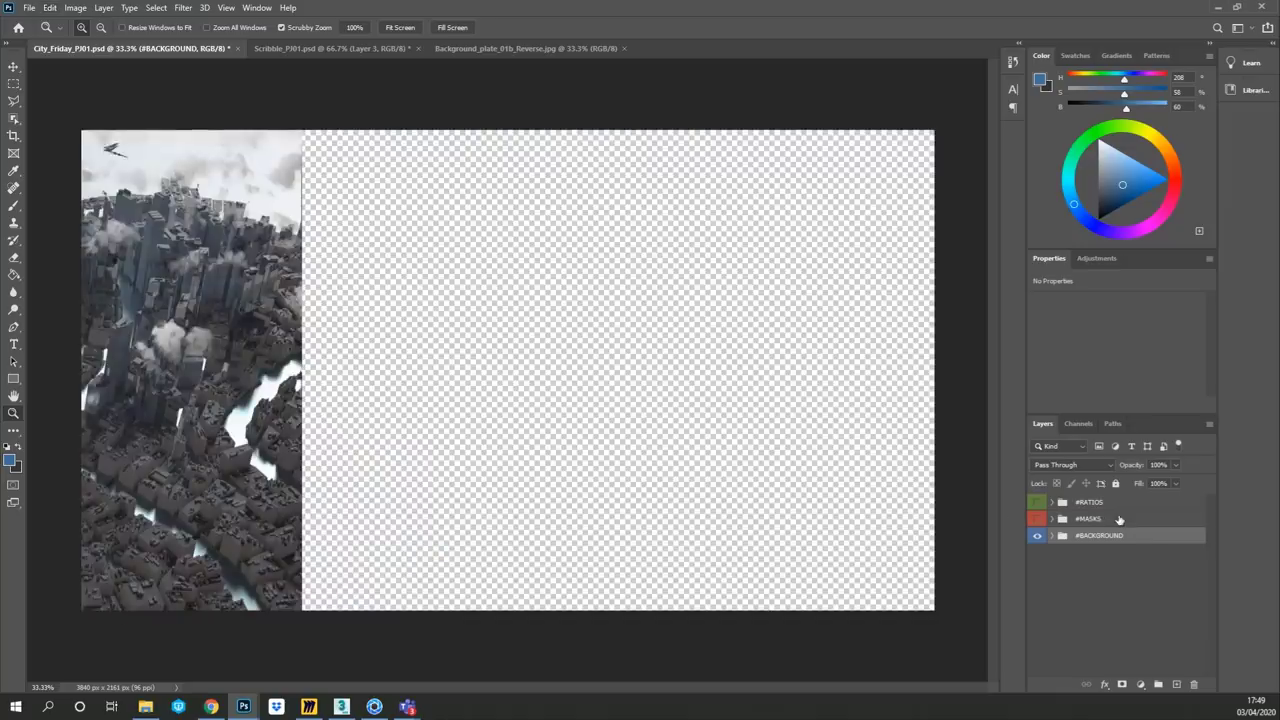
key("v")
left_click_drag(206, 418, 836, 408)
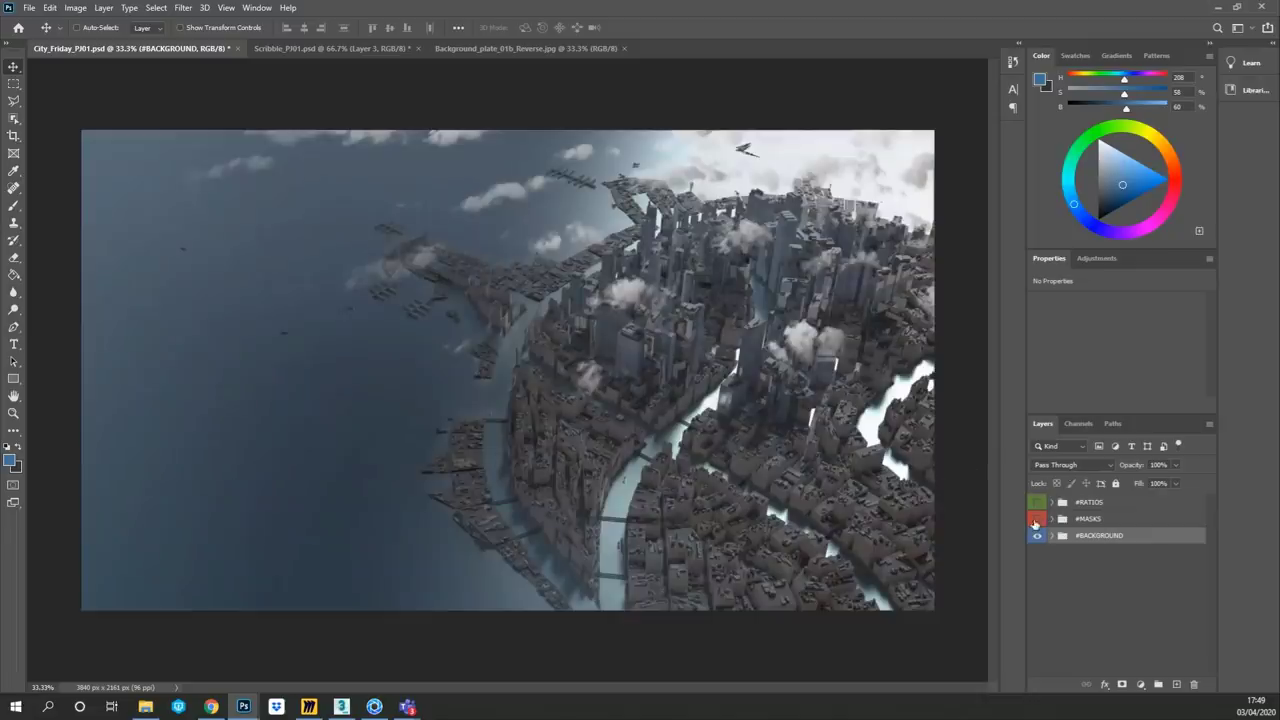
- Show the #MASKS group, flip it horizontally to match the mirrored city and hide it again
left_click(1097, 519)
left_click(1037, 519)
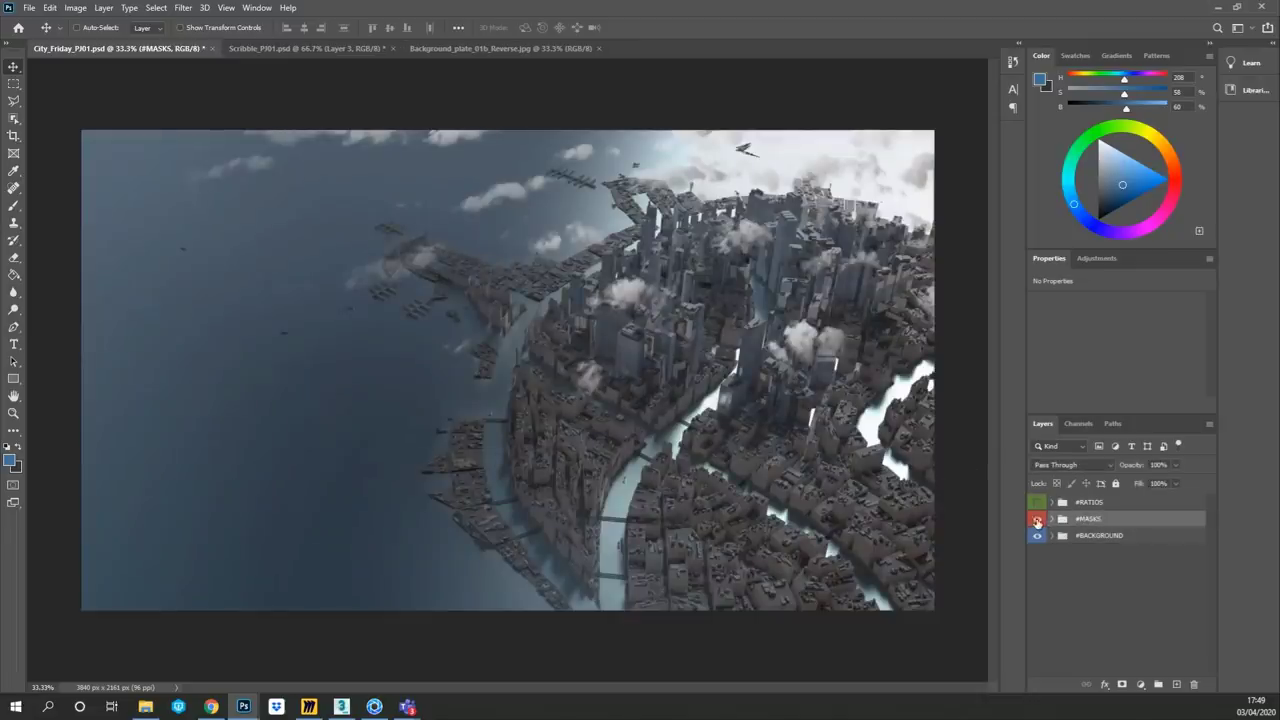
left_click(49, 7)
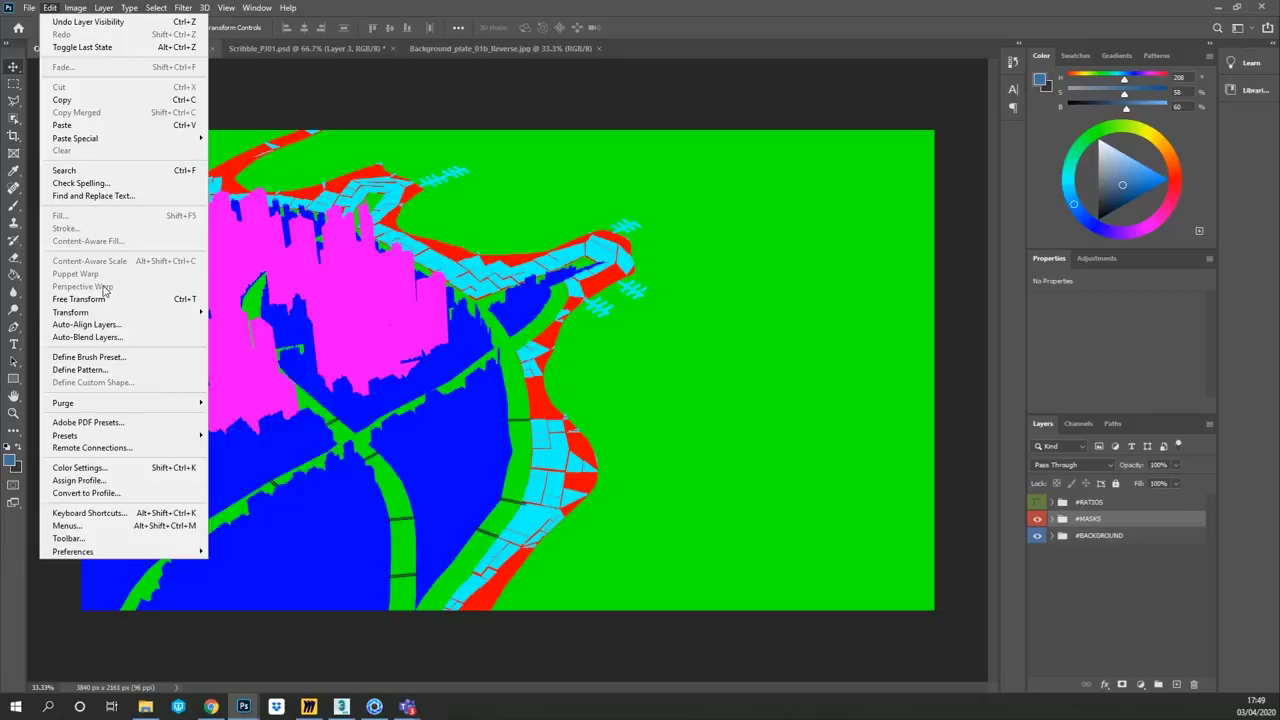
mouse_move(156, 318)
left_click(276, 518)
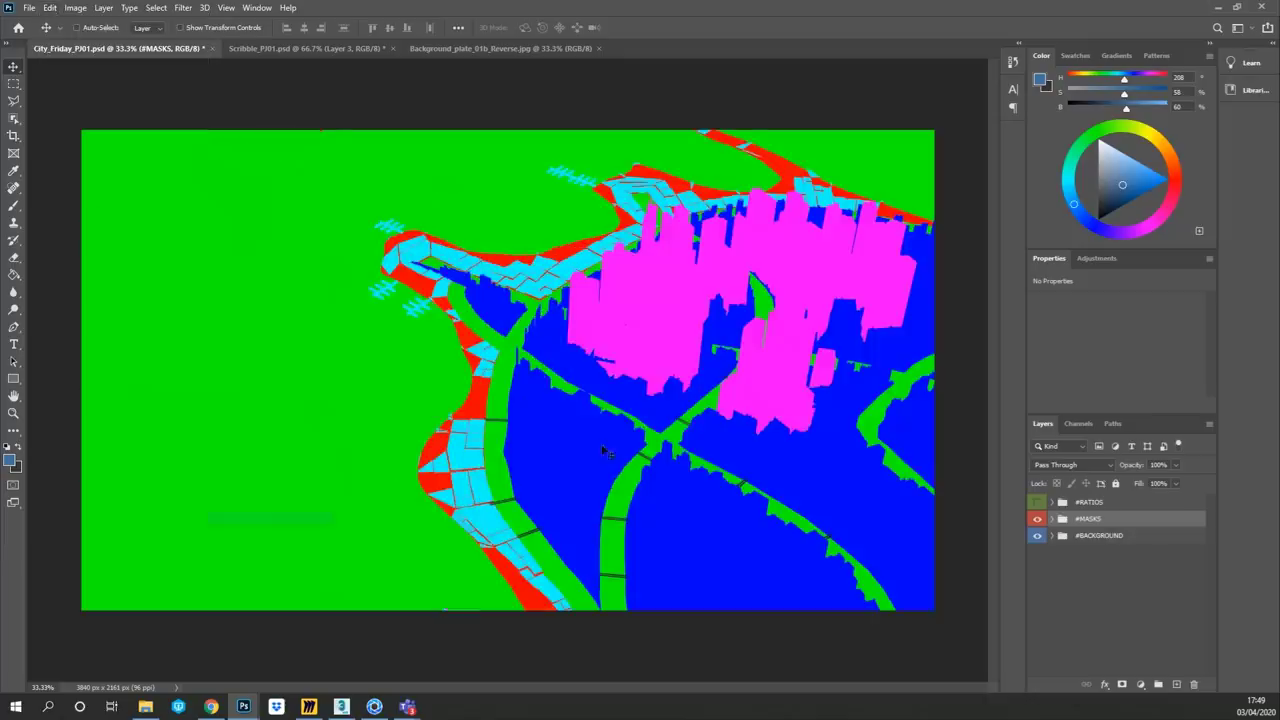
left_click(1037, 520)
left_click(1037, 536)
left_click(1037, 536)
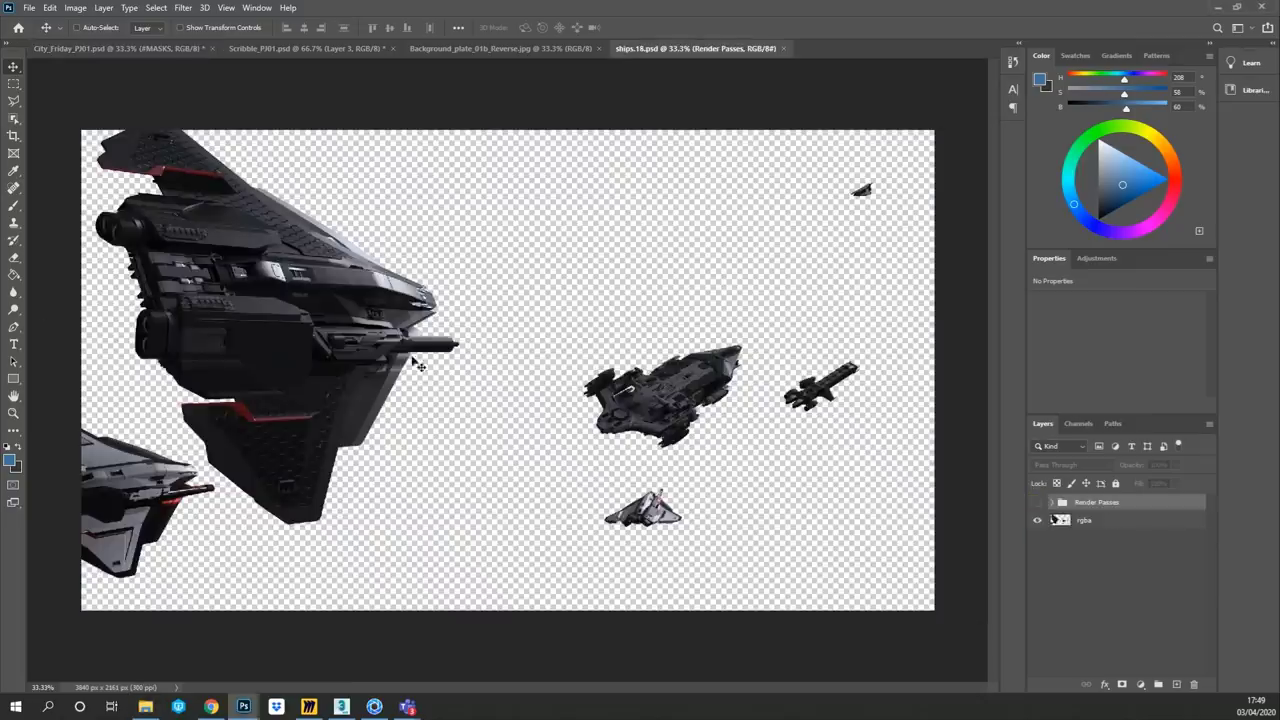
- Copy the rgba layer and Render Passes group from ships.18.psd into City_Friday_PJ01.psd, aligned with the canvas
left_click(1090, 522)
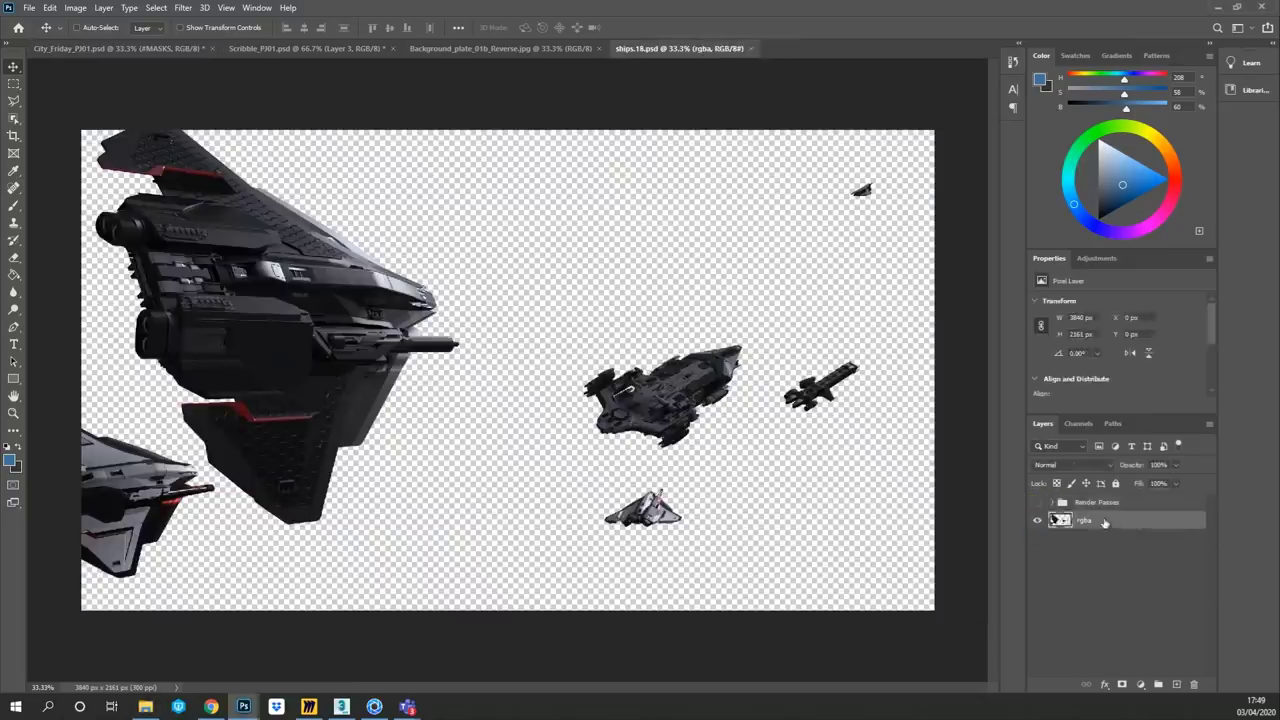
left_click(1105, 505, "shift")
left_click_drag(668, 48, 0, 40)
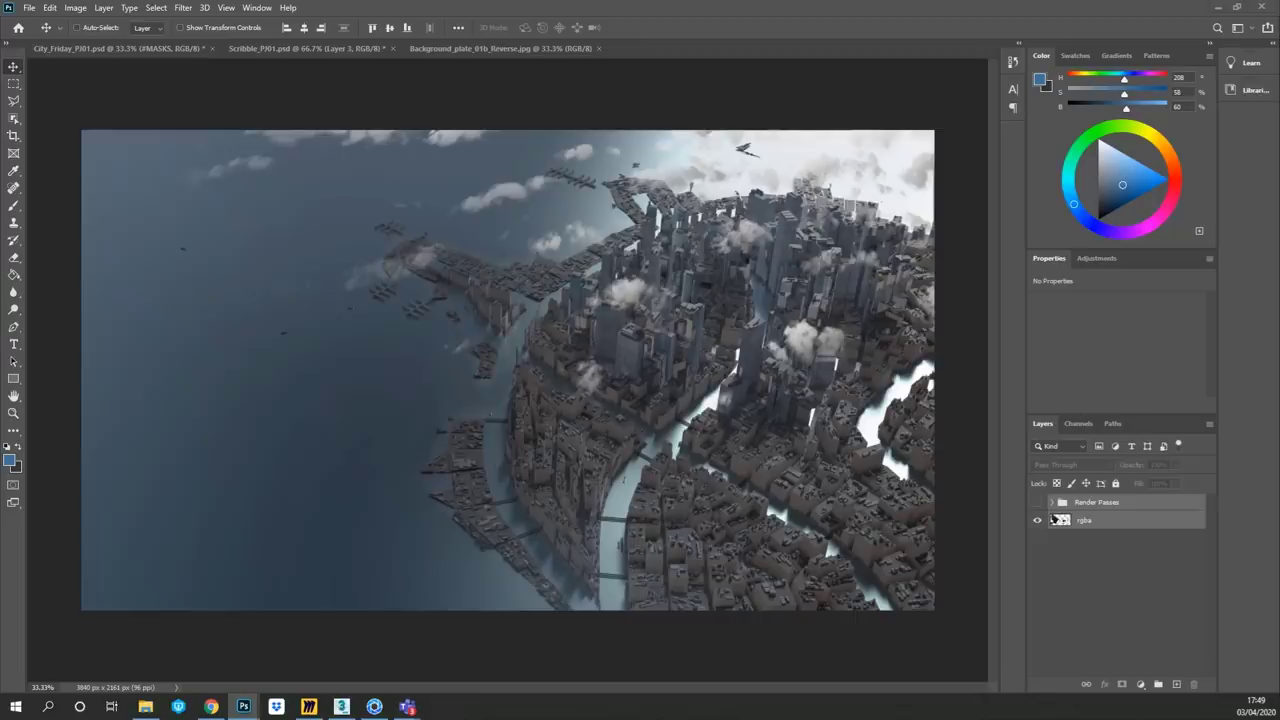
left_click_drag(478, 521, 481, 527)
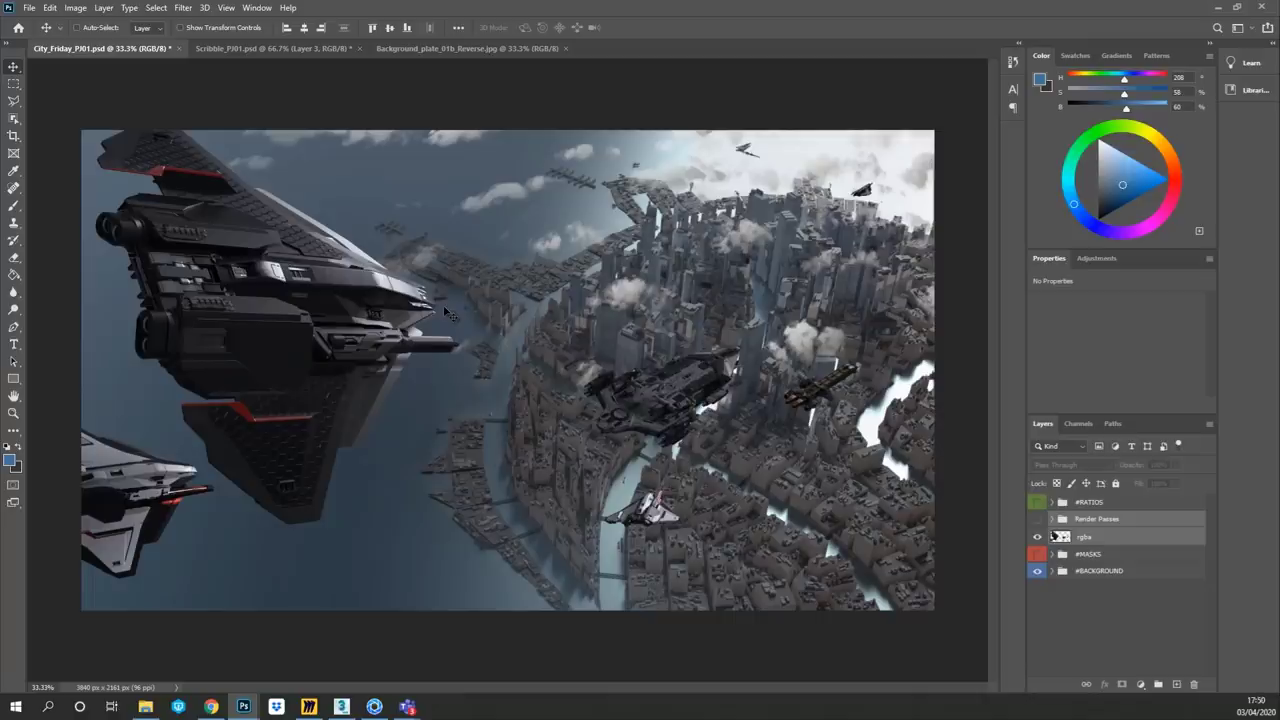
- Put the rgba layer and Render Passes group into a new green-labelled group named ~SHIPS
left_click(1156, 687)
double_click(1081, 520)
type("#")
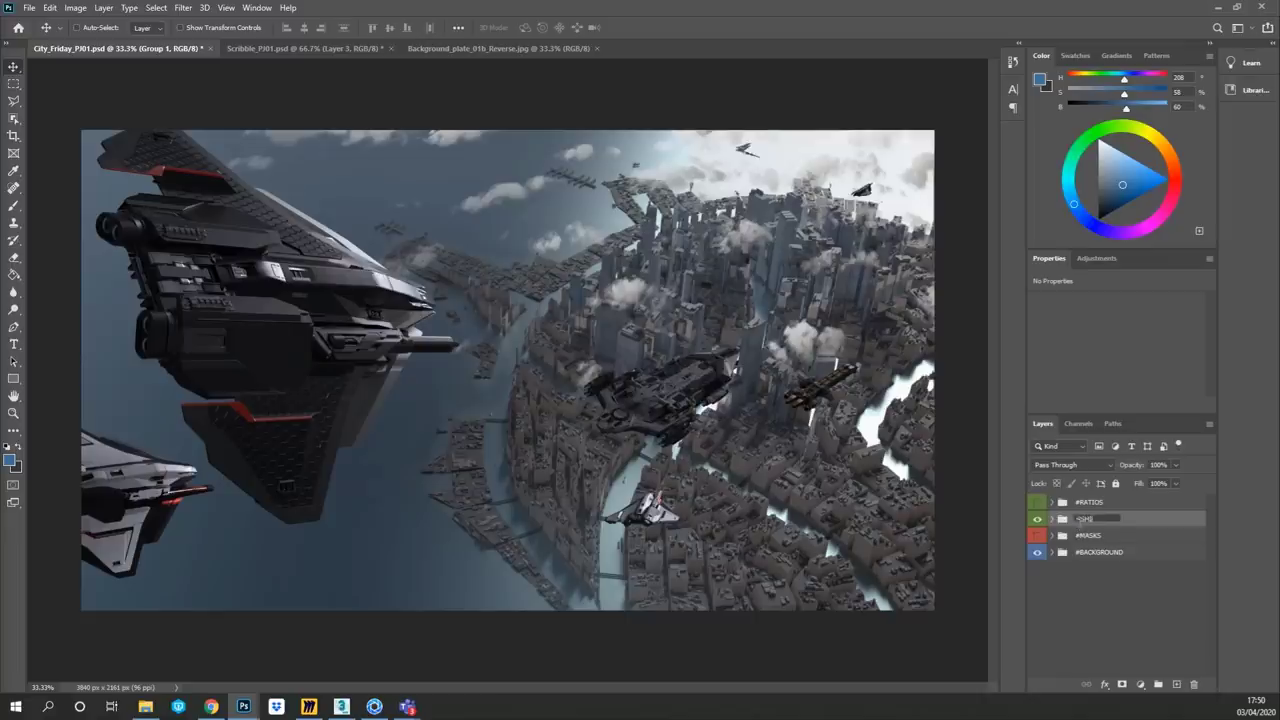
type("SHIPS")
key("Return")
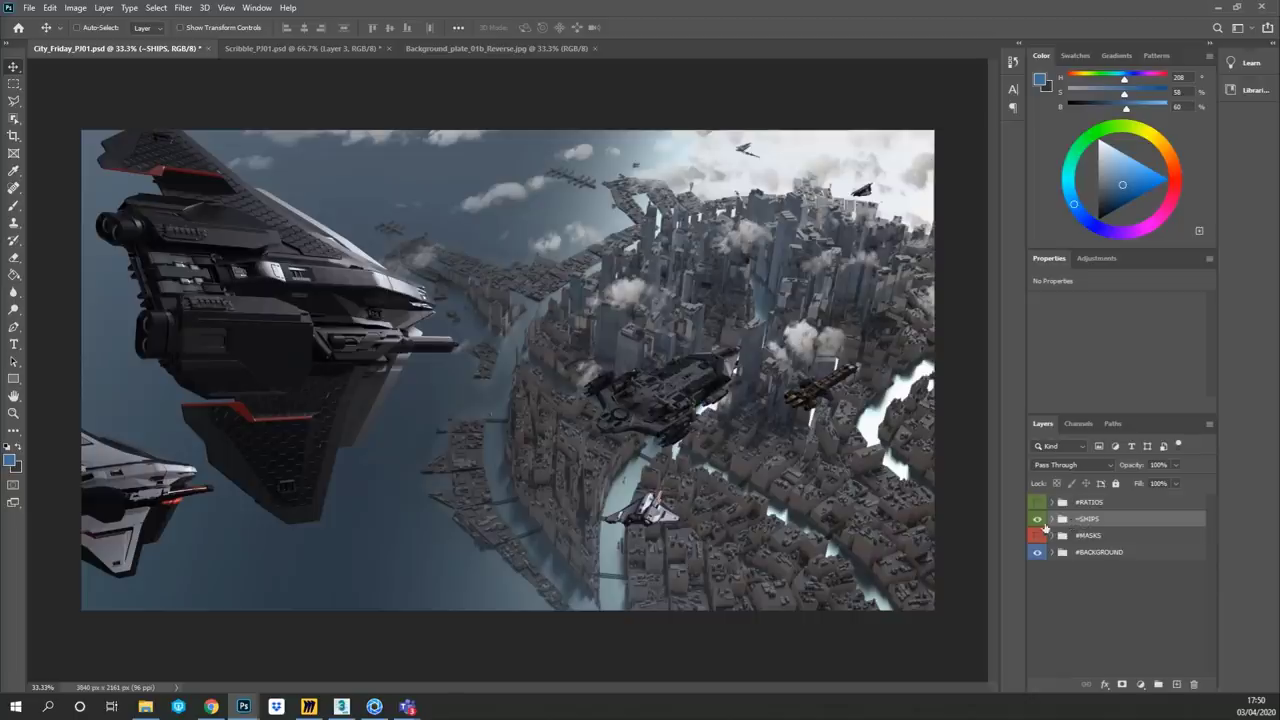
- Expand the ~SHIPS group and move the #MASKS group above it in the layer stack
left_click(1052, 519)
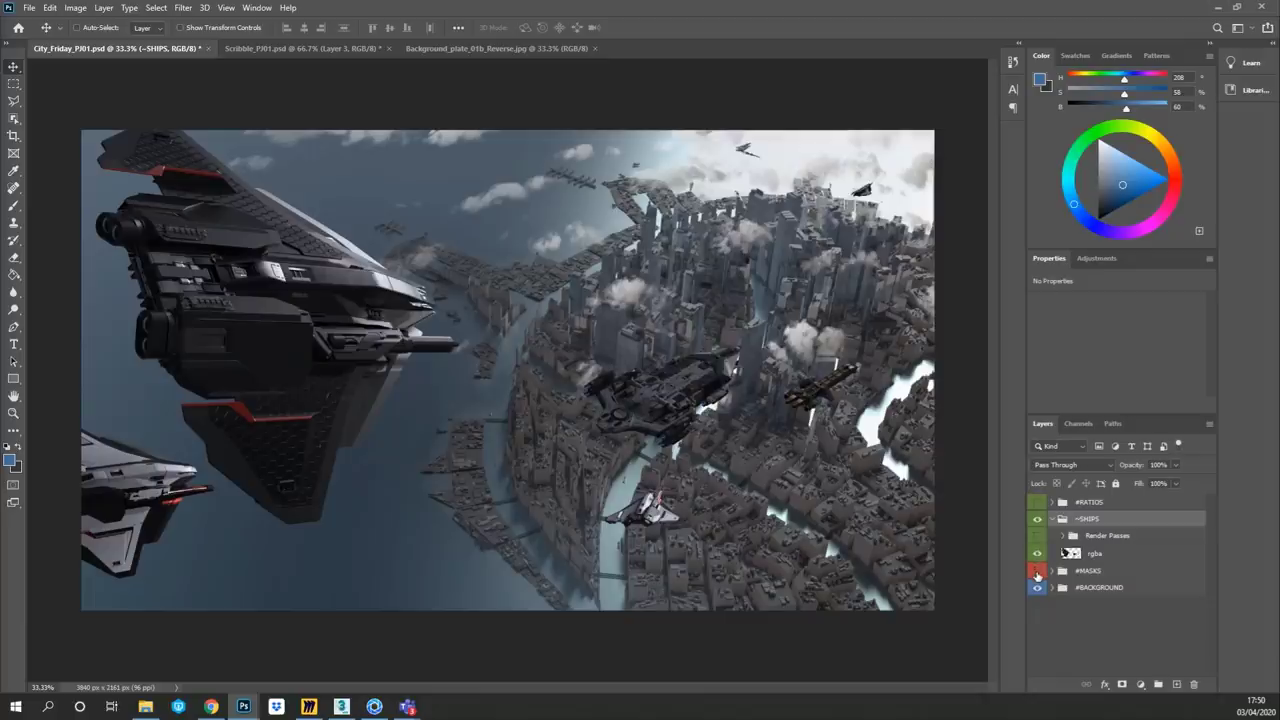
left_click(1112, 578)
left_click_drag(1138, 577, 1122, 525)
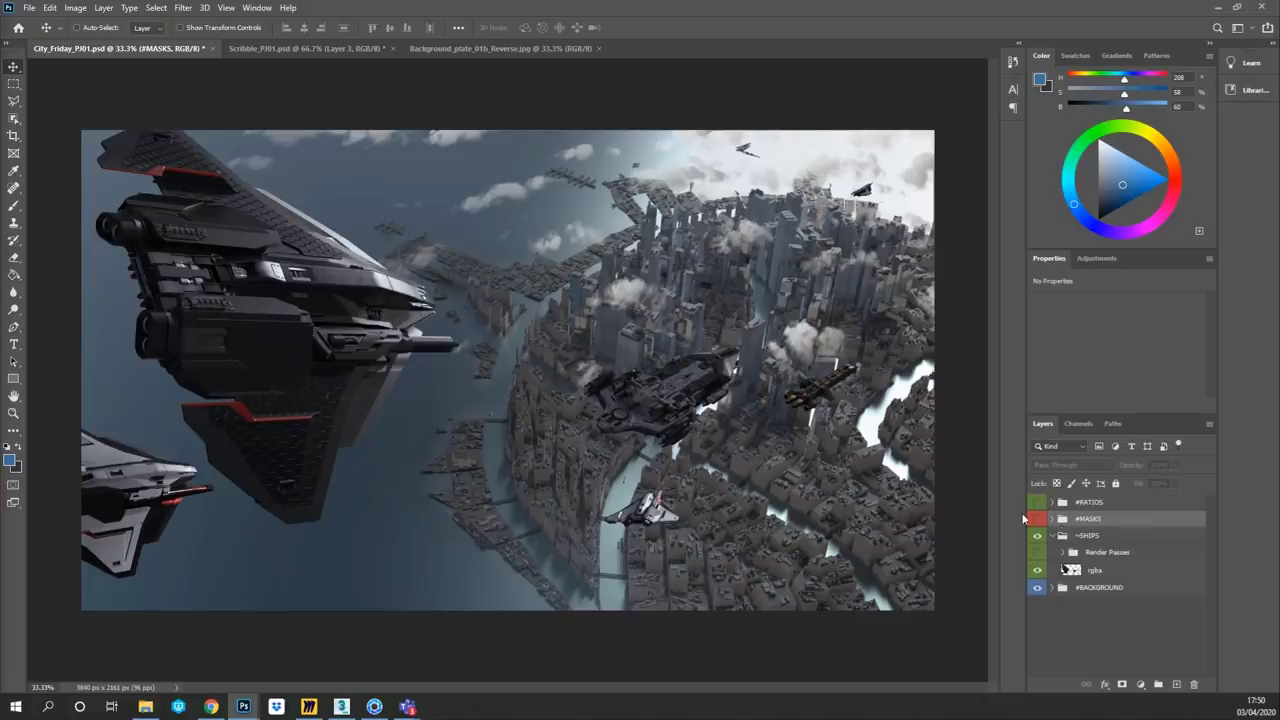
- Duplicate the MIST layer inside #BACKGROUND, shift the copy over the city and hide the copy
key("z")
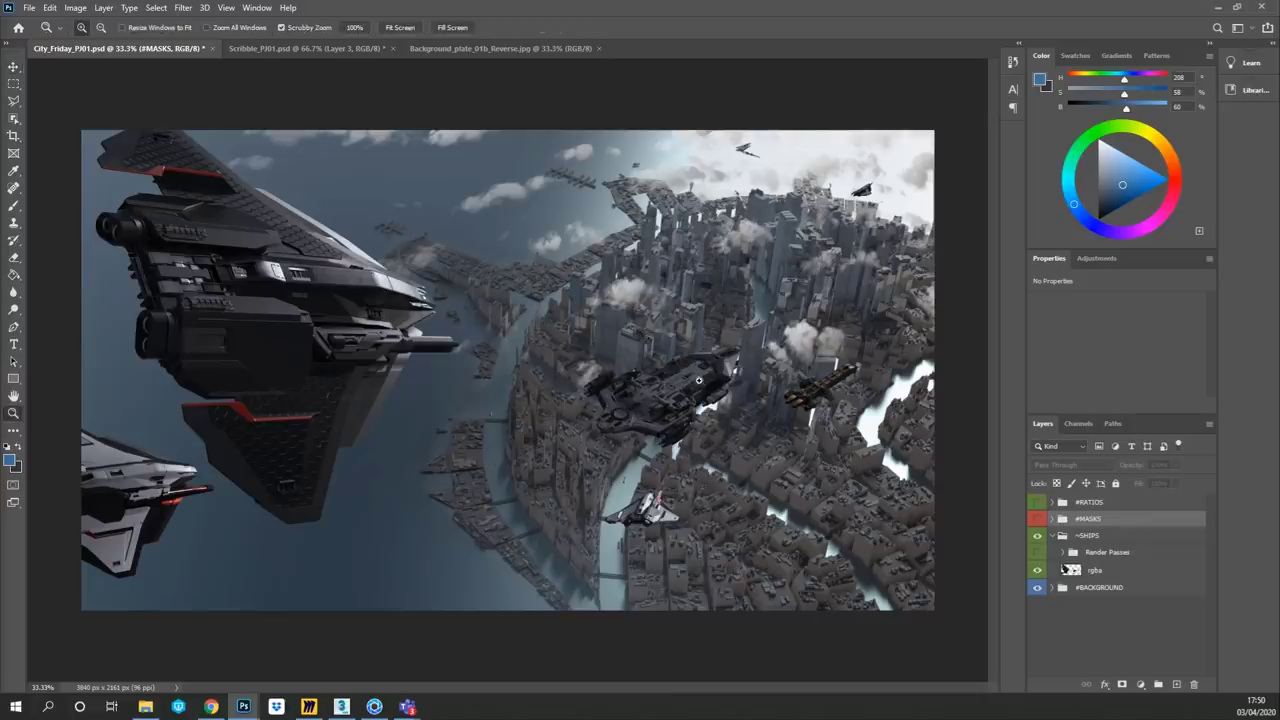
left_click(696, 378)
left_click(696, 378, "alt")
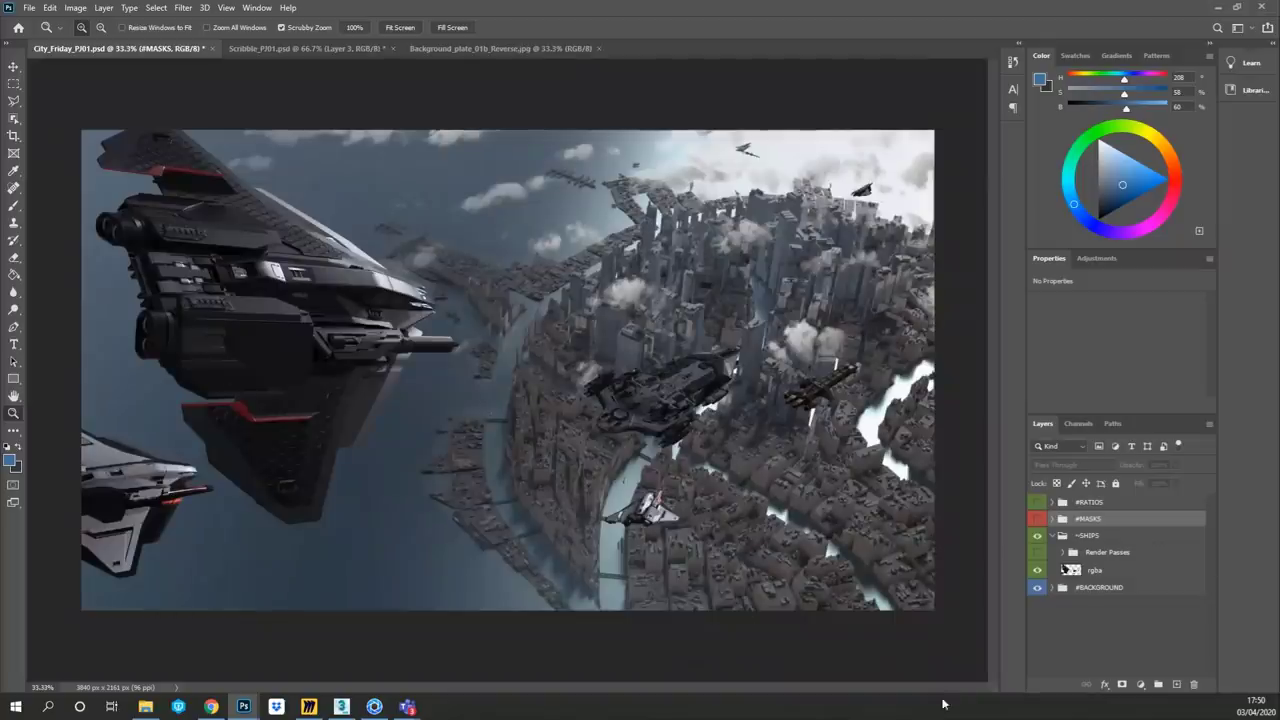
left_click(1053, 590)
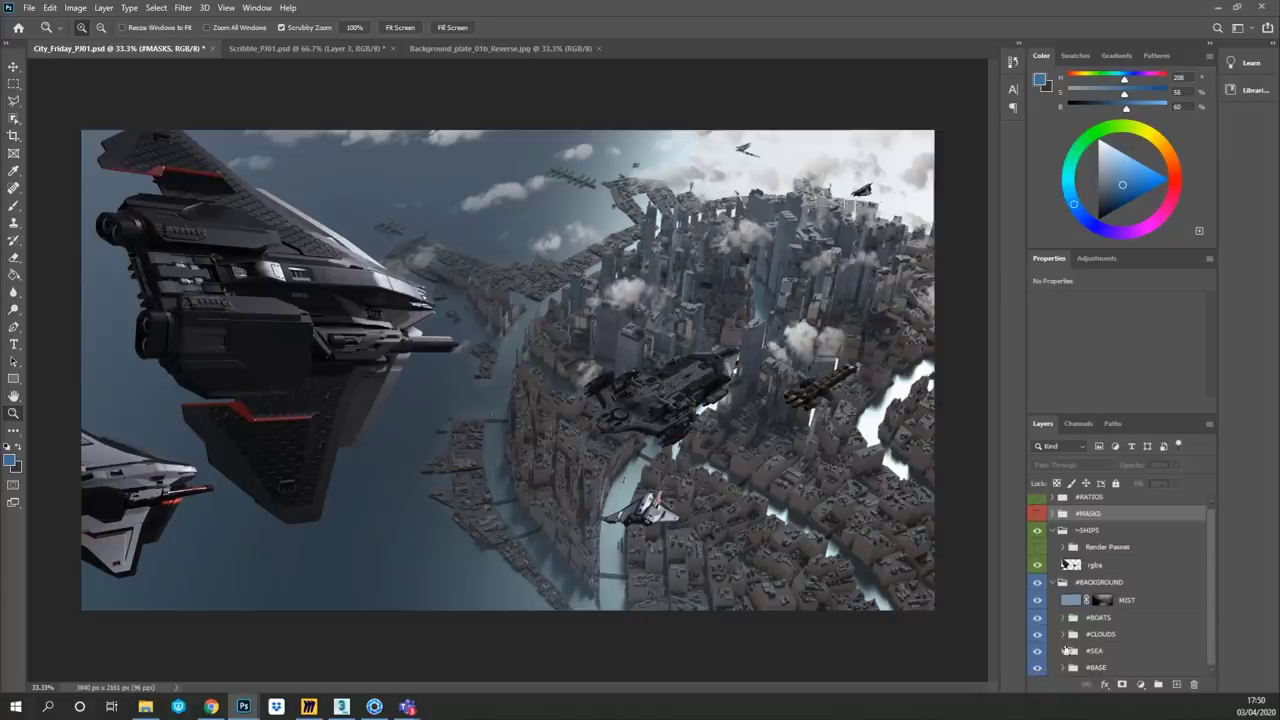
left_click(1063, 634)
left_click(1063, 585)
left_click(1071, 607)
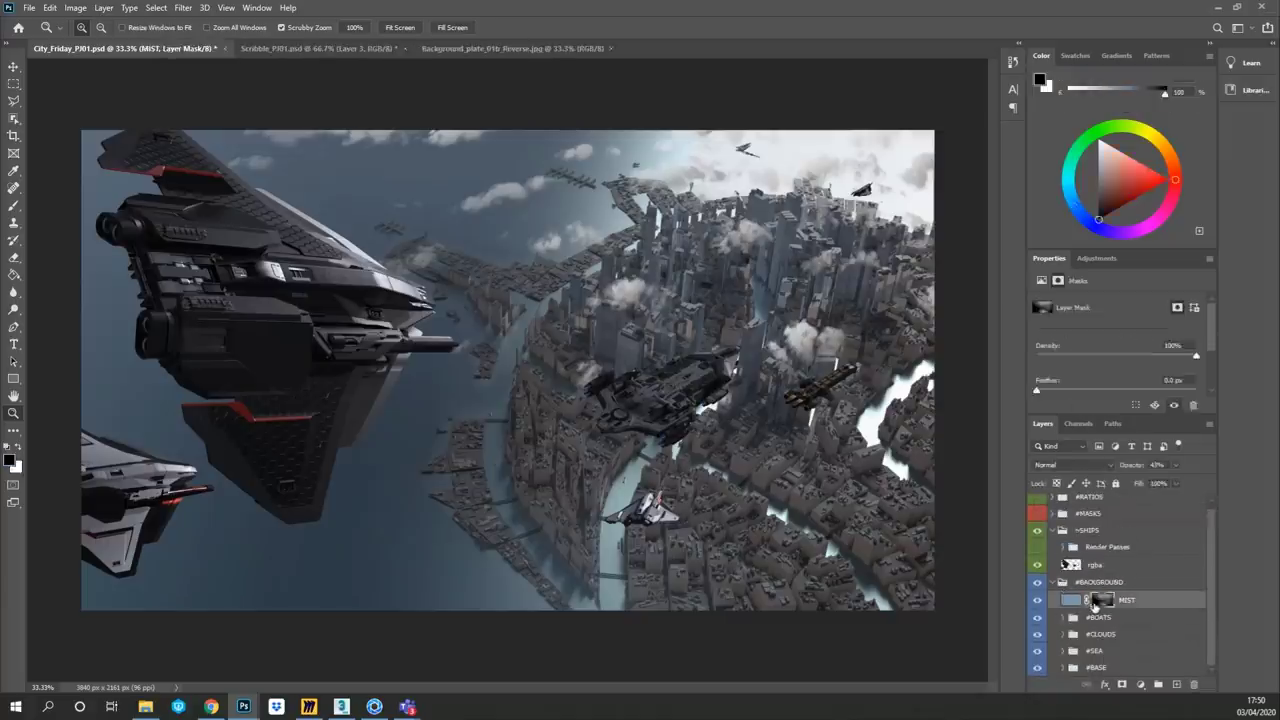
left_click(1176, 607)
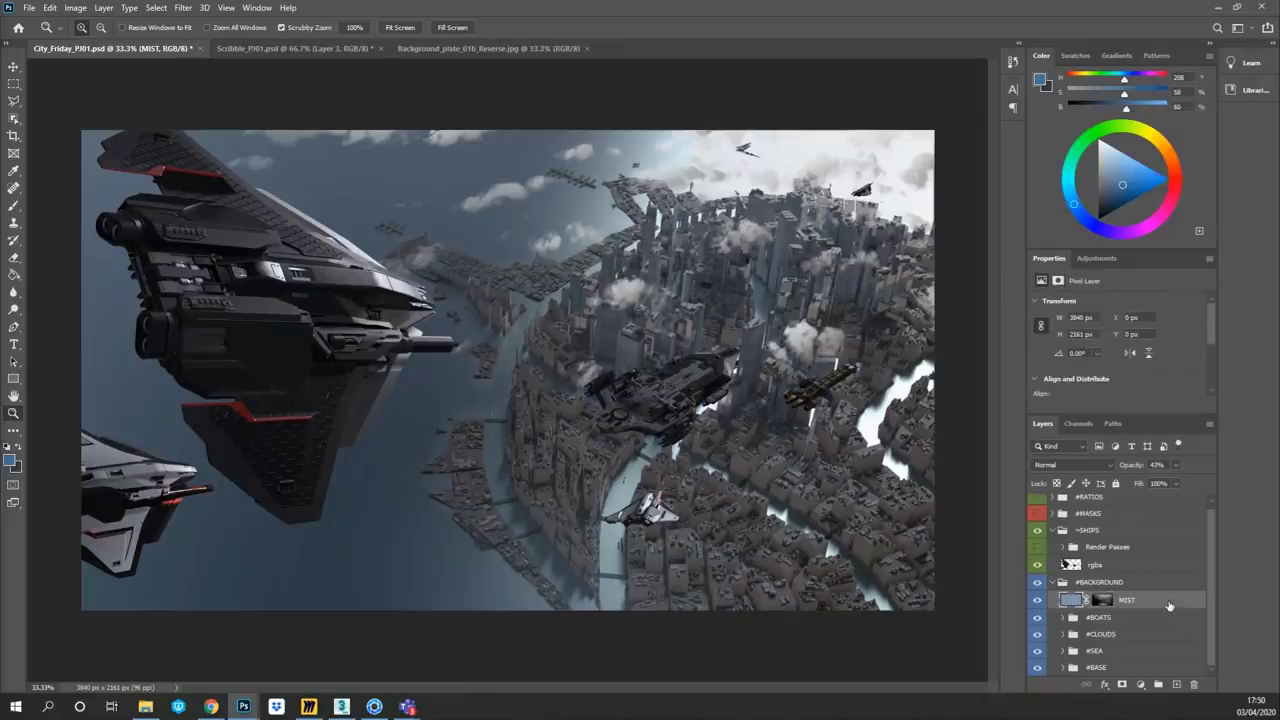
key("ctrl+j")
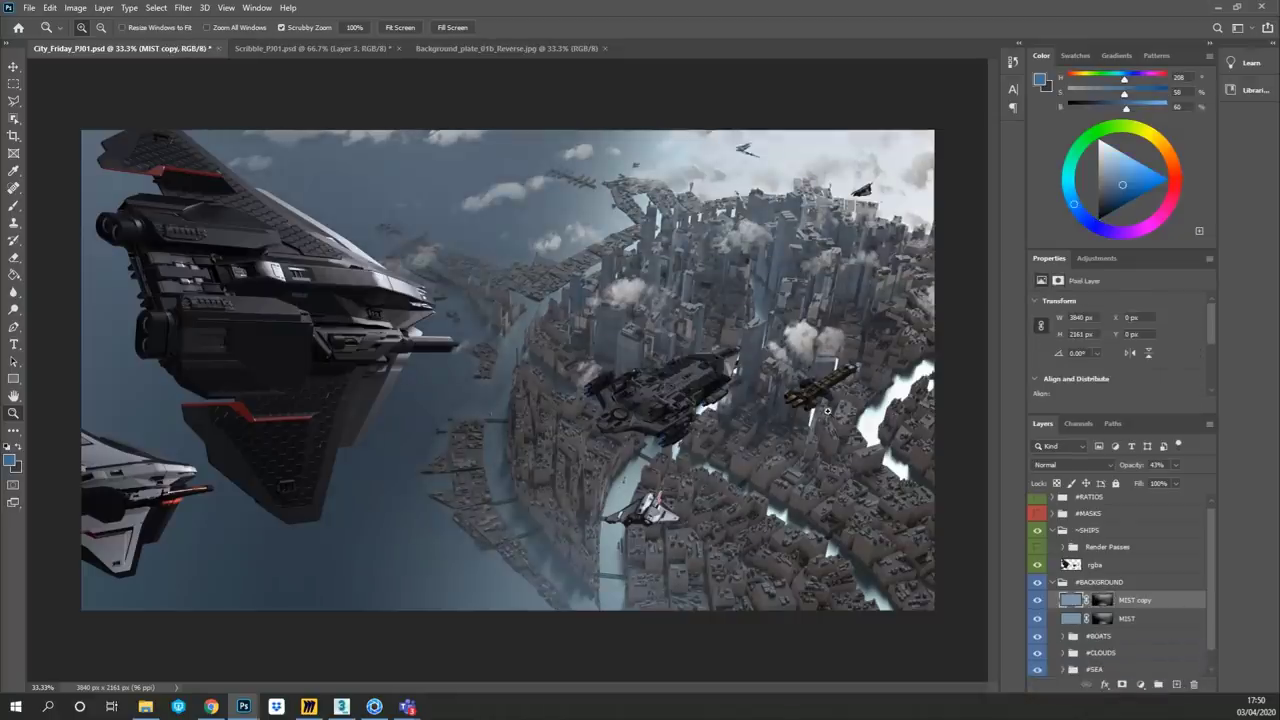
key("v")
left_click_drag(742, 234, 607, 293)
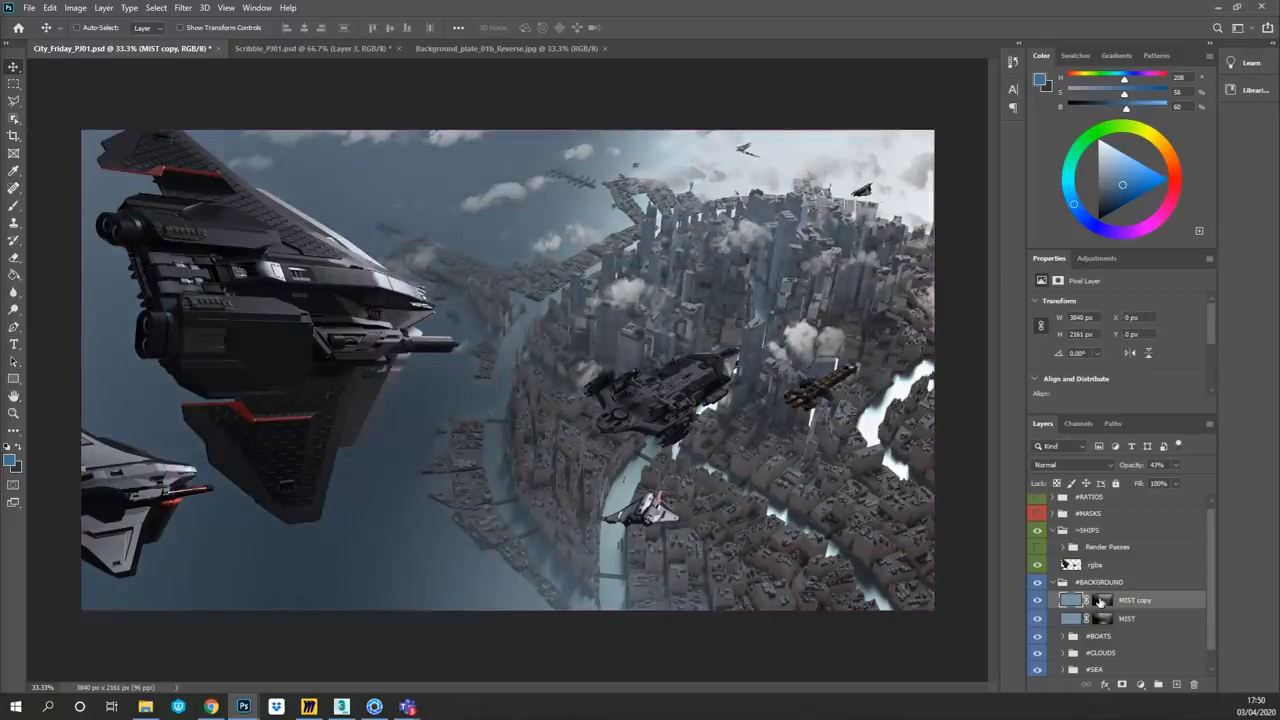
left_click(1100, 600)
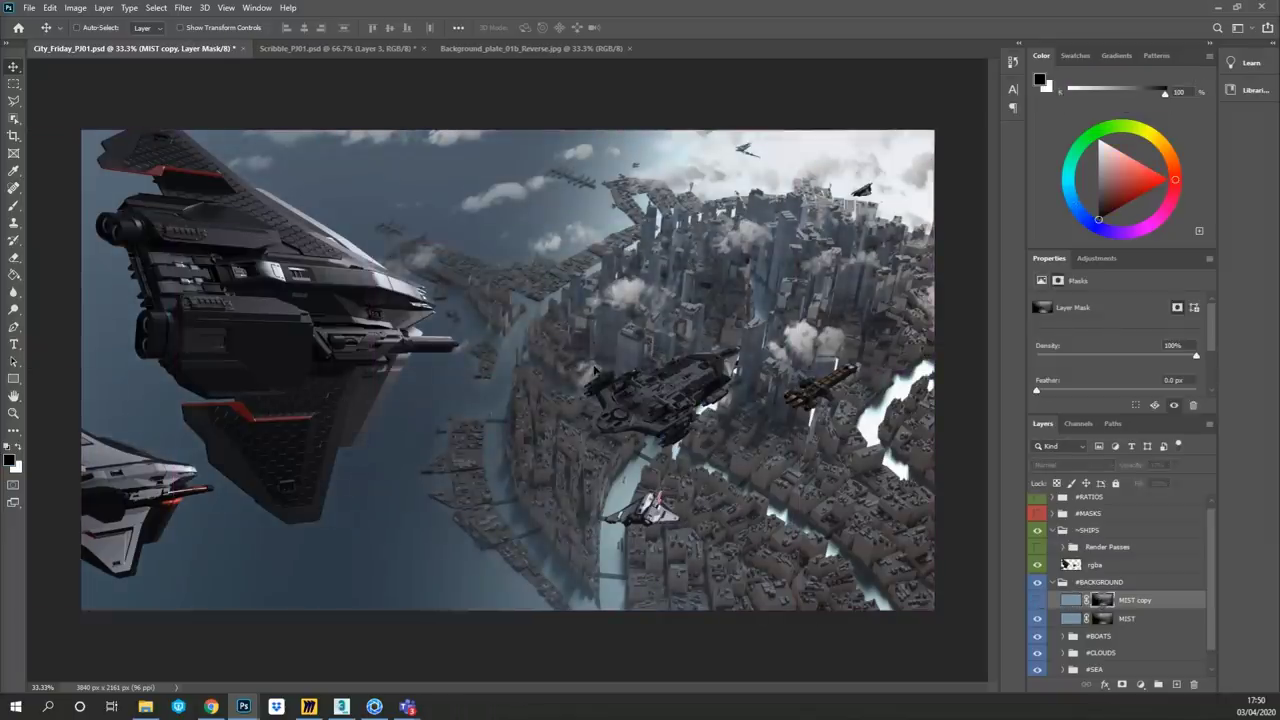
- Add a new layer above MIST copy and brush pale blue-grey haze sampled from the horizon over the city at 1700 px
left_click(1177, 685)
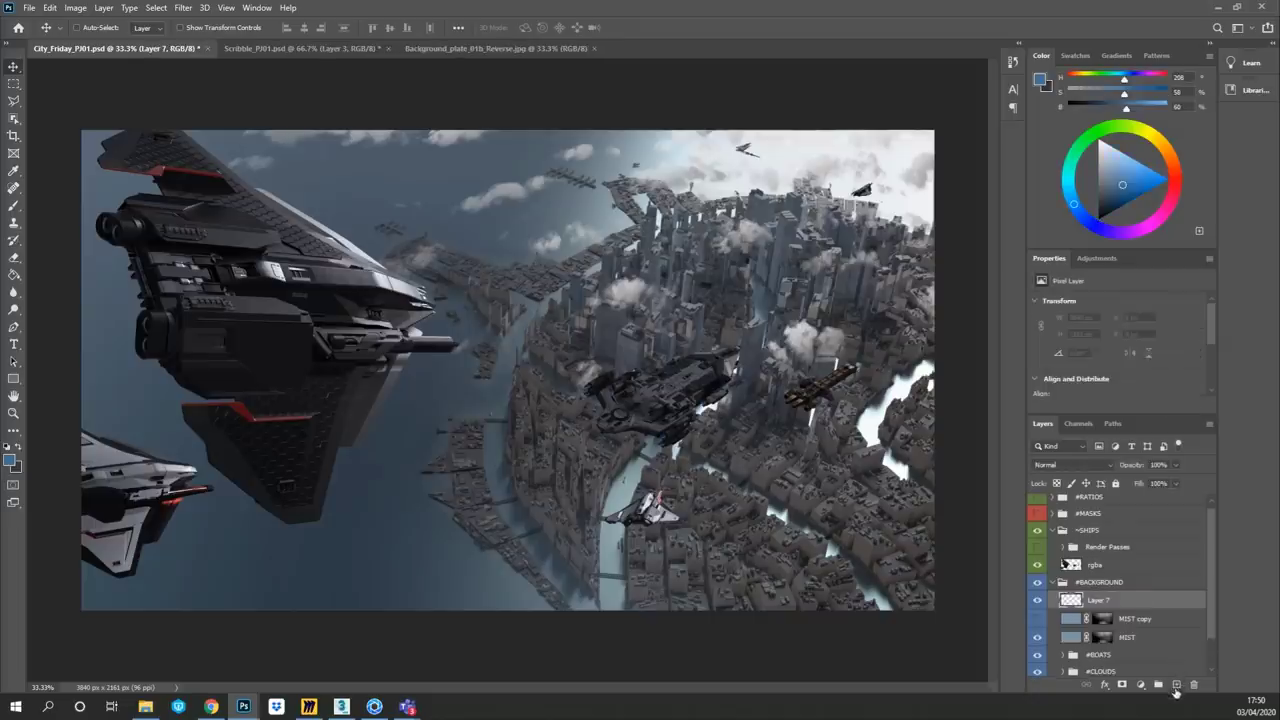
key("b")
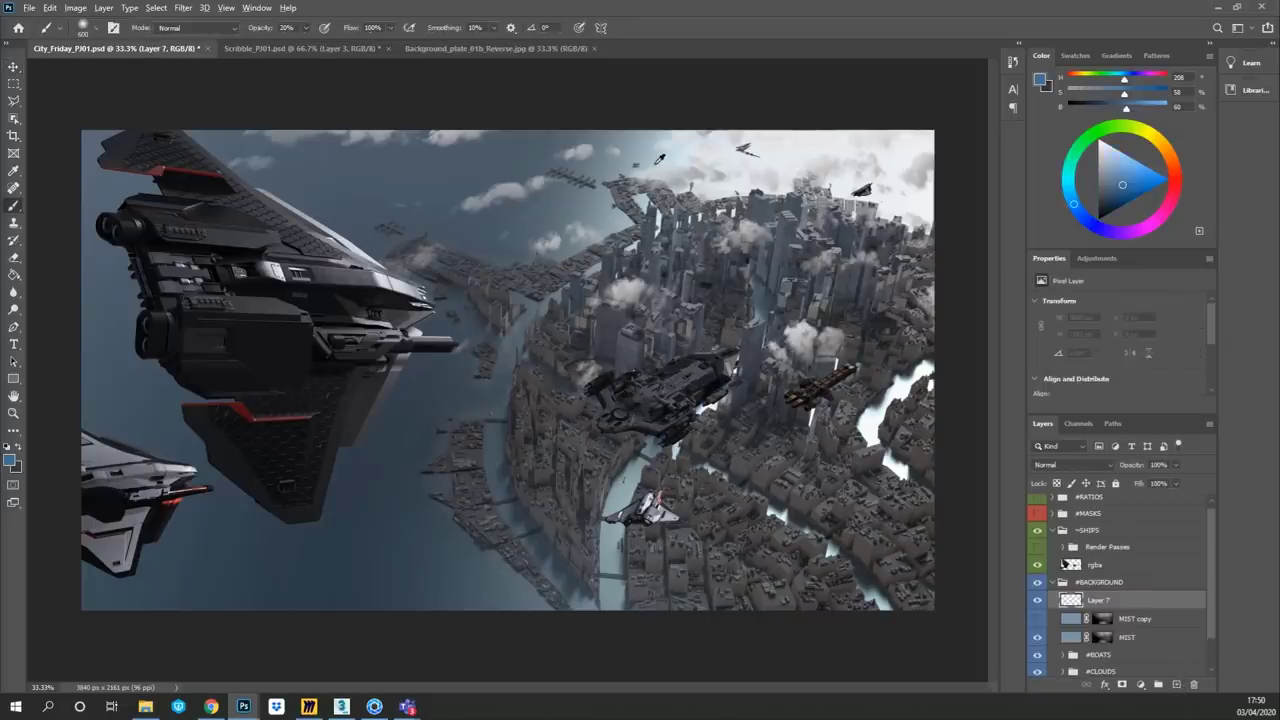
left_click(640, 160, "alt")
key("bracketright")
key("bracketright")
key("bracketright")
key("bracketright")
key("bracketright")
key("bracketright")
key("bracketright")
key("bracketright")
key("bracketright")
key("bracketright")
key("bracketright")
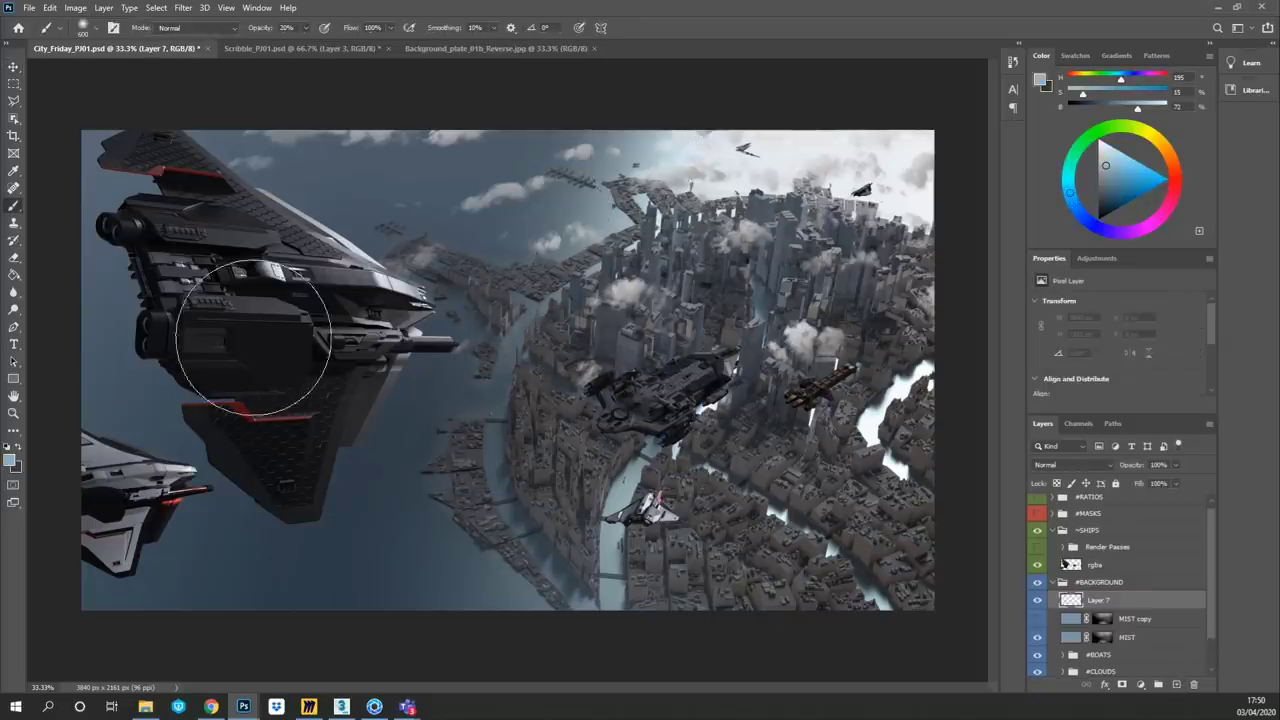
left_click(636, 402)
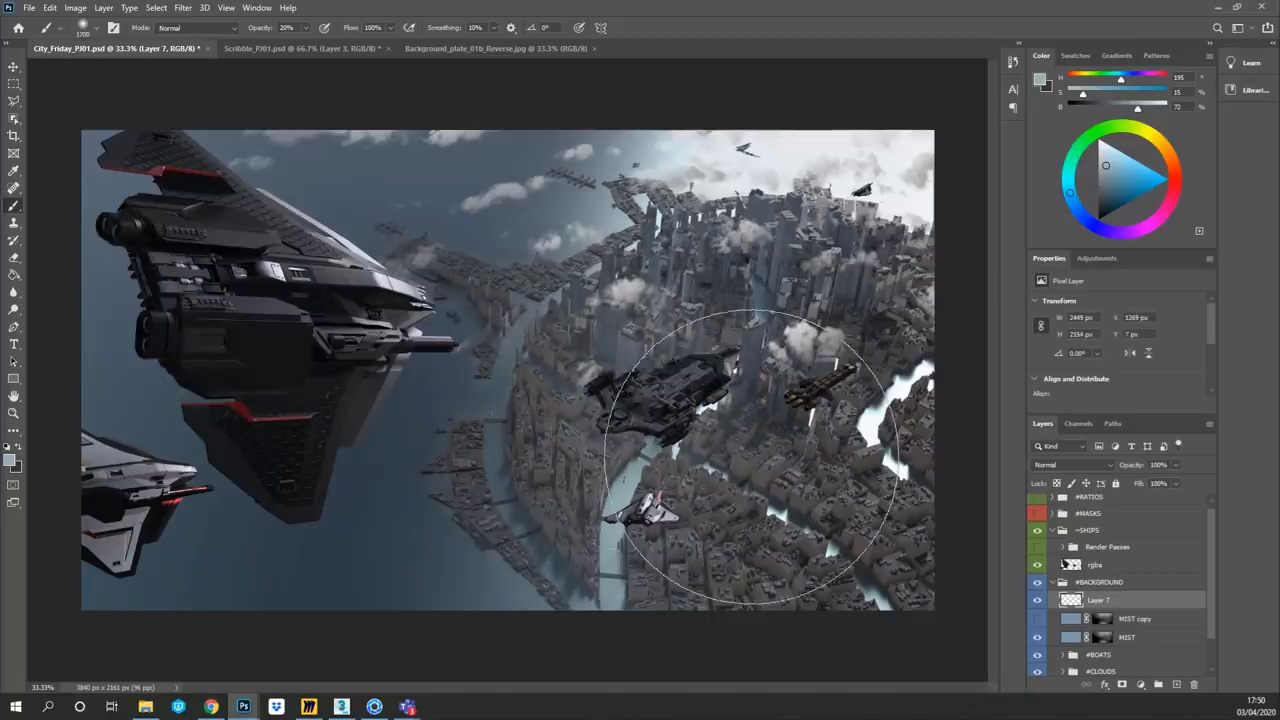
- Move the painted haze layer out of #BACKGROUND to directly above the ~SHIPS group, undoing a trial haze stroke
left_click_drag(1126, 598, 1126, 526)
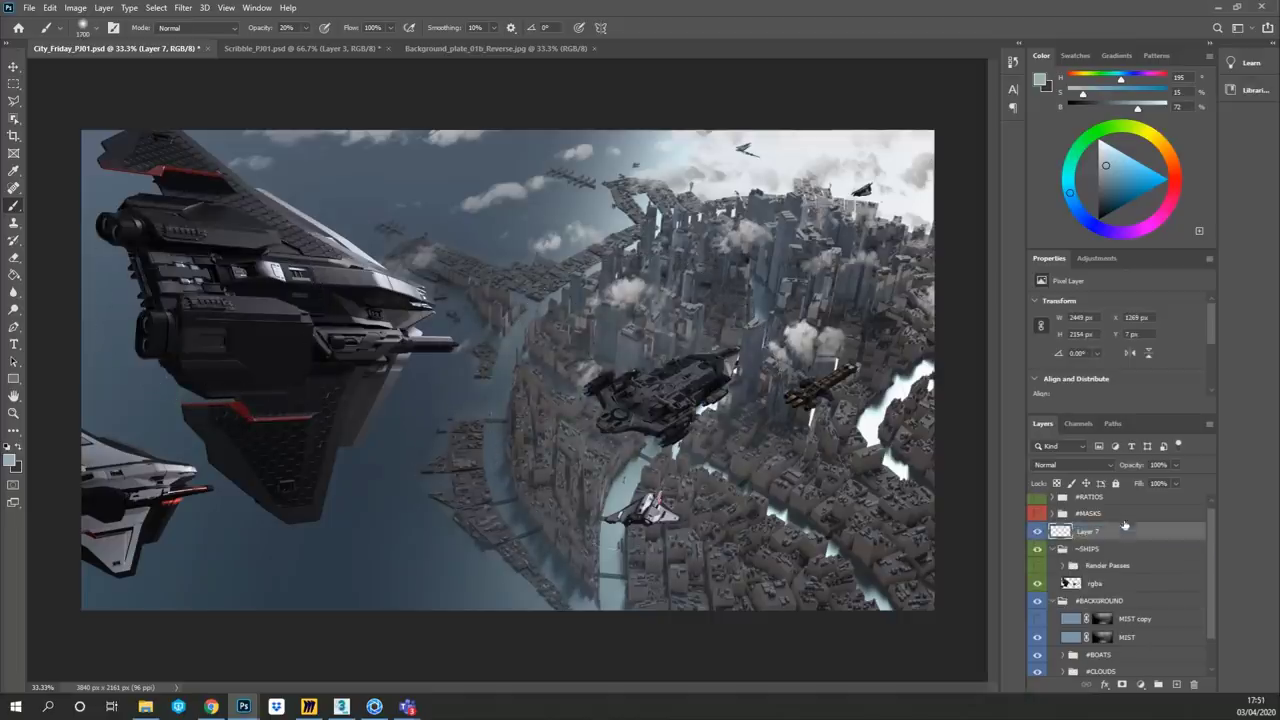
key("ctrl+z")
left_click_drag(700, 405, 738, 495)
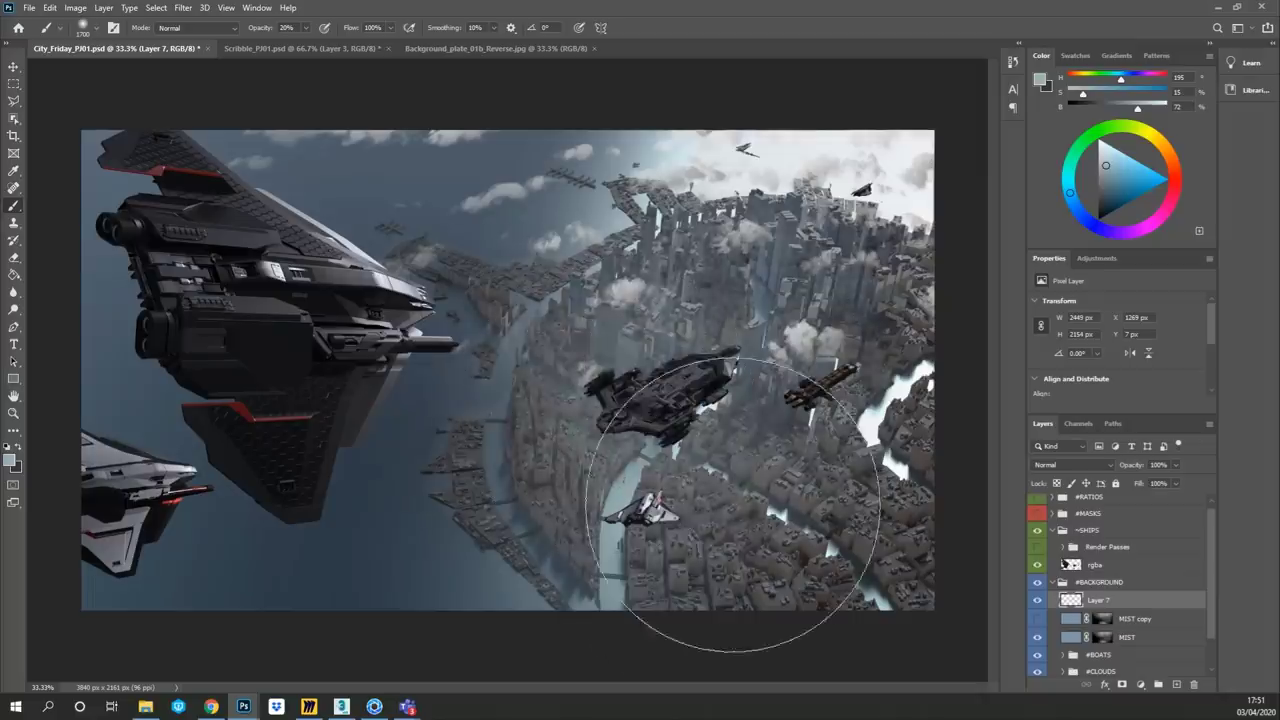
key("ctrl+z")
left_click_drag(1133, 599, 1095, 515)
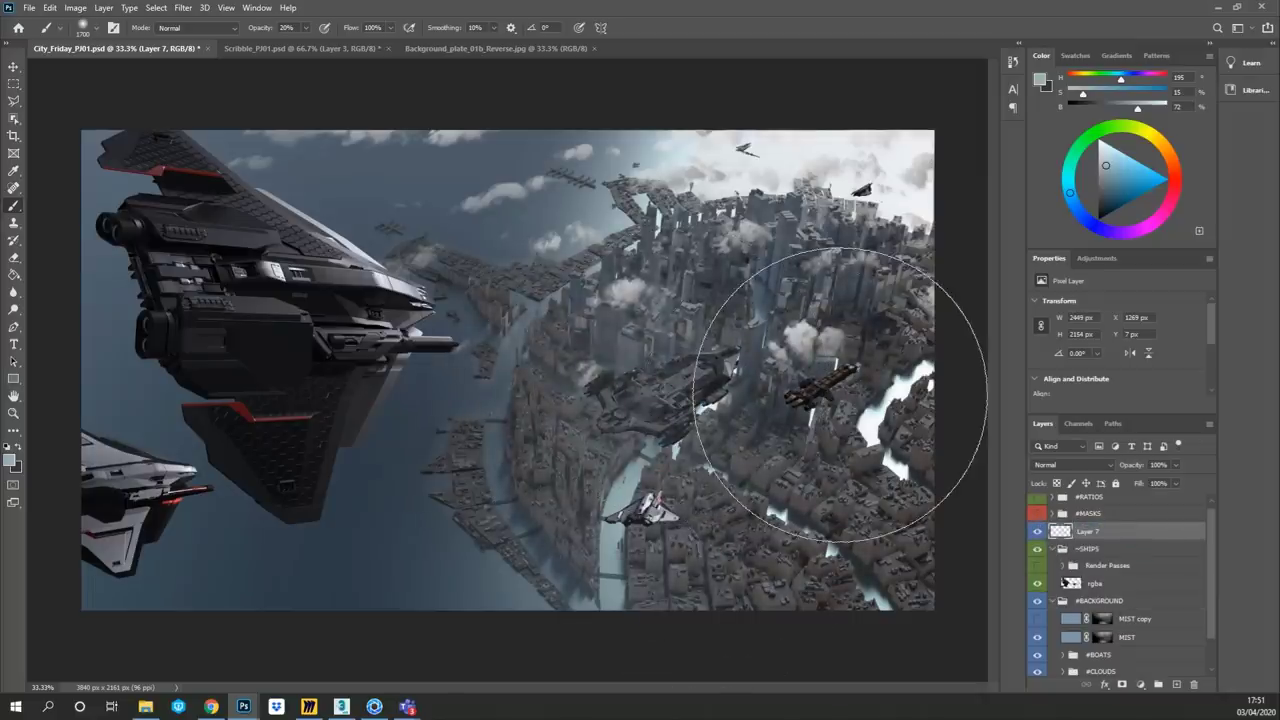
- Brush more haze over the mid-distance ships and city, and lower the haze layer's opacity to 57%
left_click(831, 399)
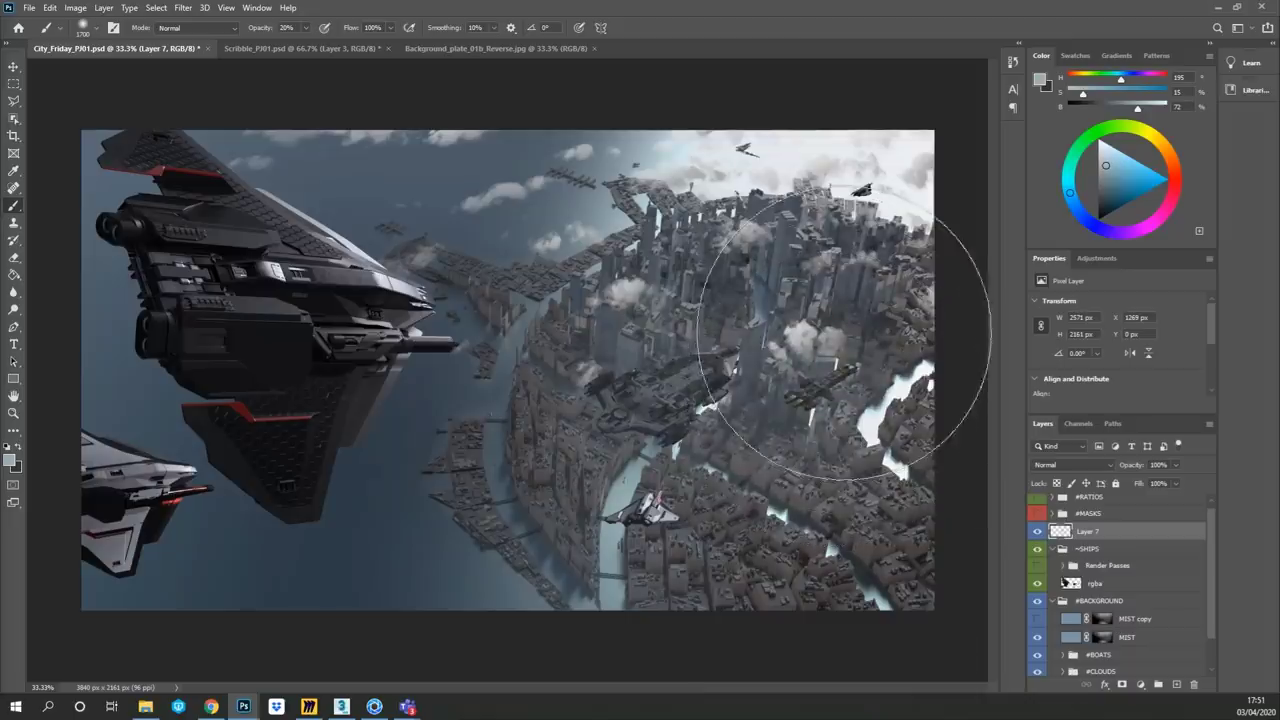
left_click(614, 539)
mouse_move(615, 690)
left_mouse_down()
mouse_move(771, 586)
mouse_move(781, 499)
mouse_move(660, 546)
mouse_move(320, 610)
left_mouse_up()
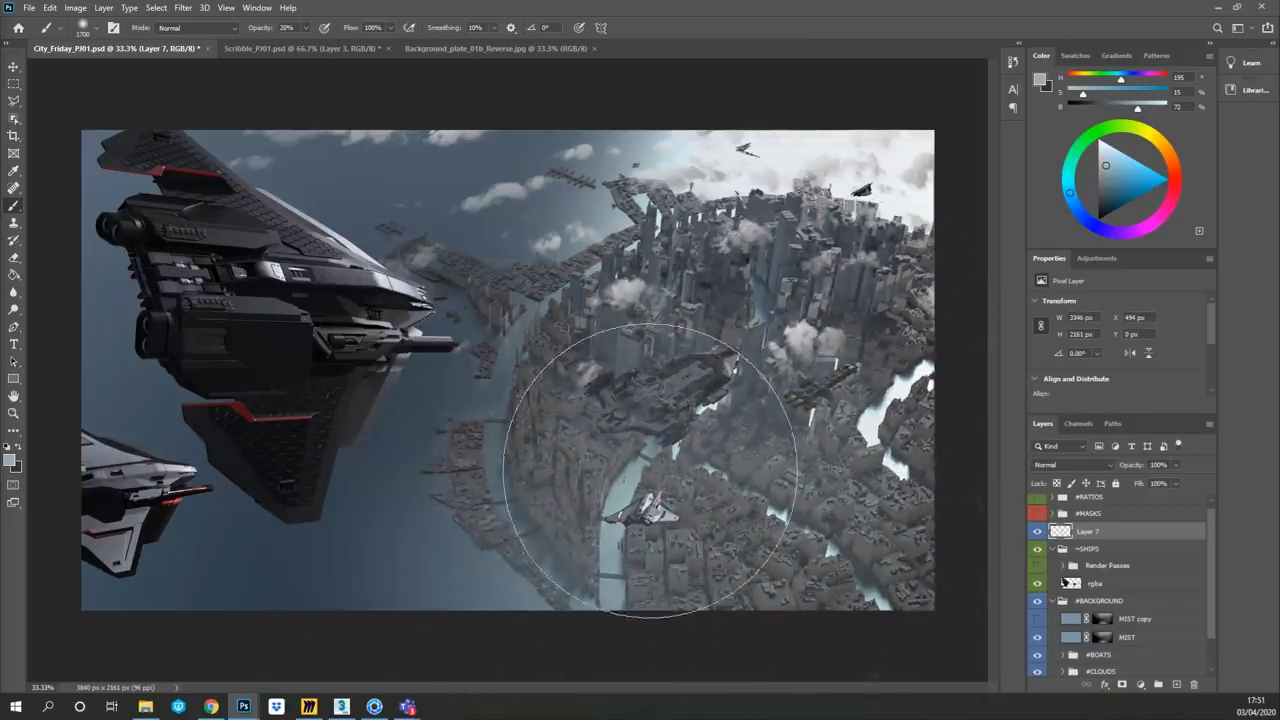
left_click(1175, 466)
left_click_drag(1174, 477, 1150, 484)
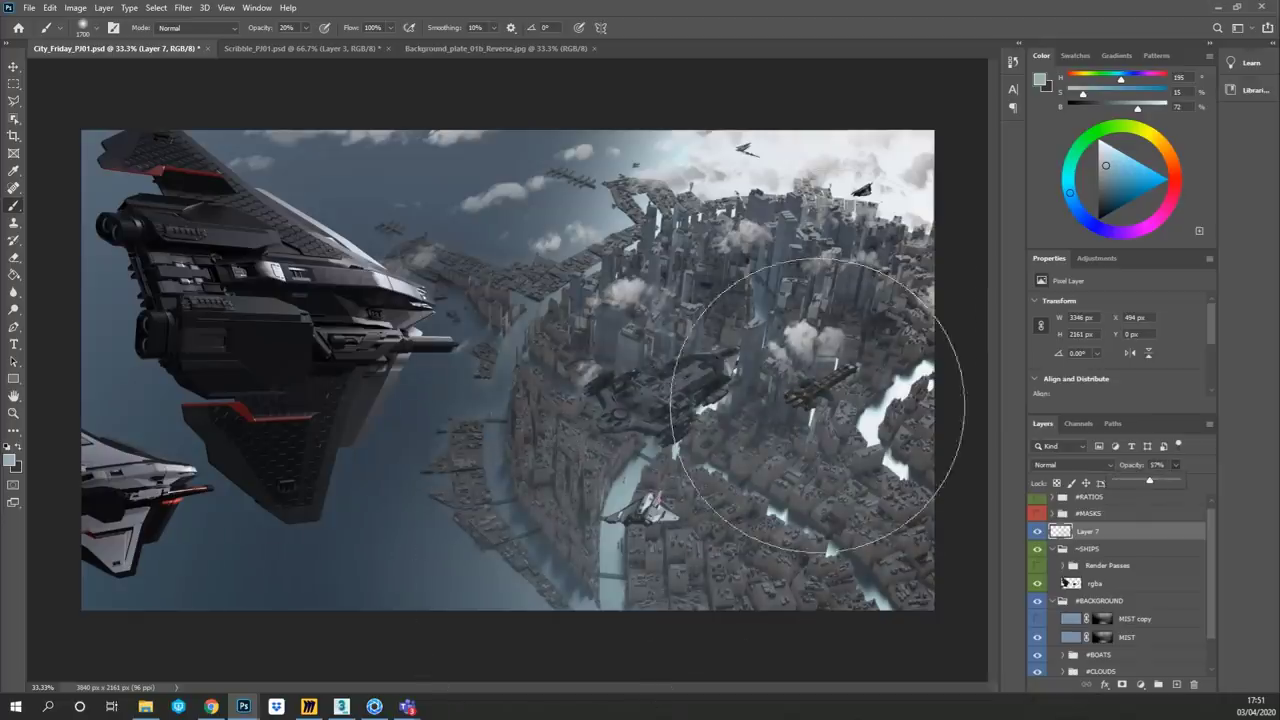
left_click(855, 178)
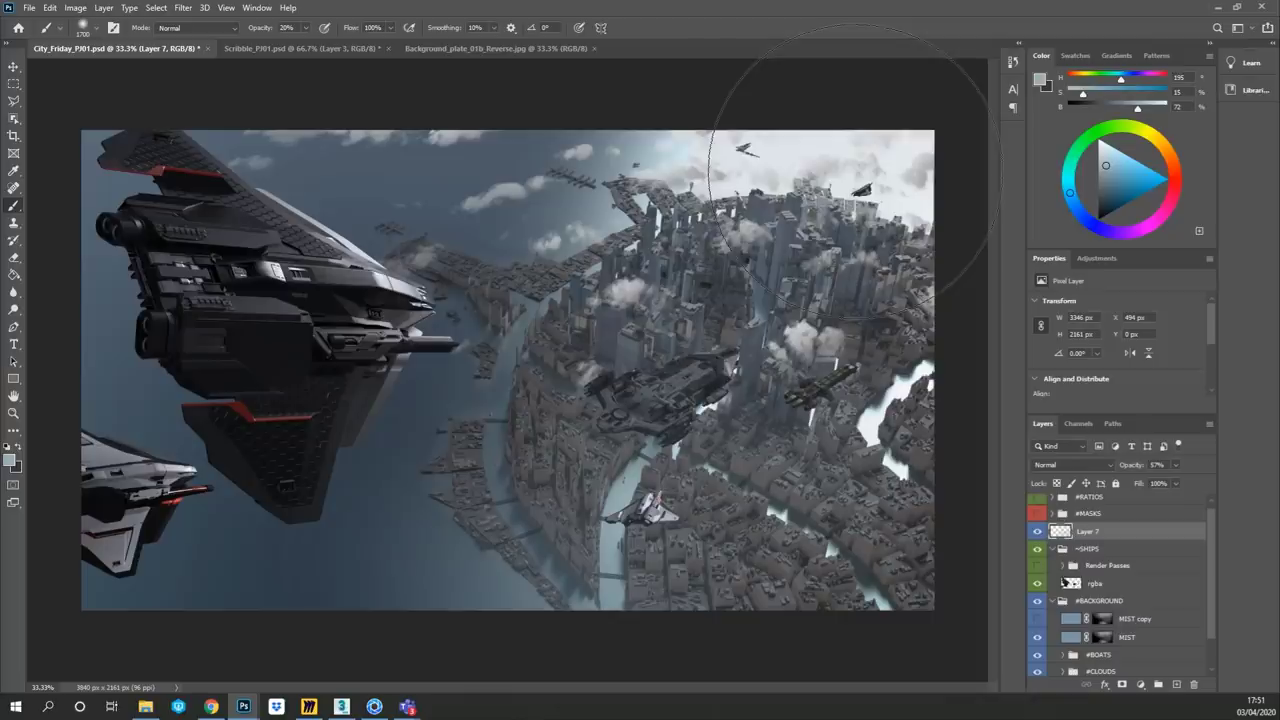
- Sample the pale sky colour and brush it with an 800 px brush over the distant ships and skyline
key("bracketleft")
key("bracketleft")
key("bracketleft")
key("bracketleft")
key("bracketleft")
key("bracketleft")
key("bracketleft")
key("bracketleft")
key("bracketleft")
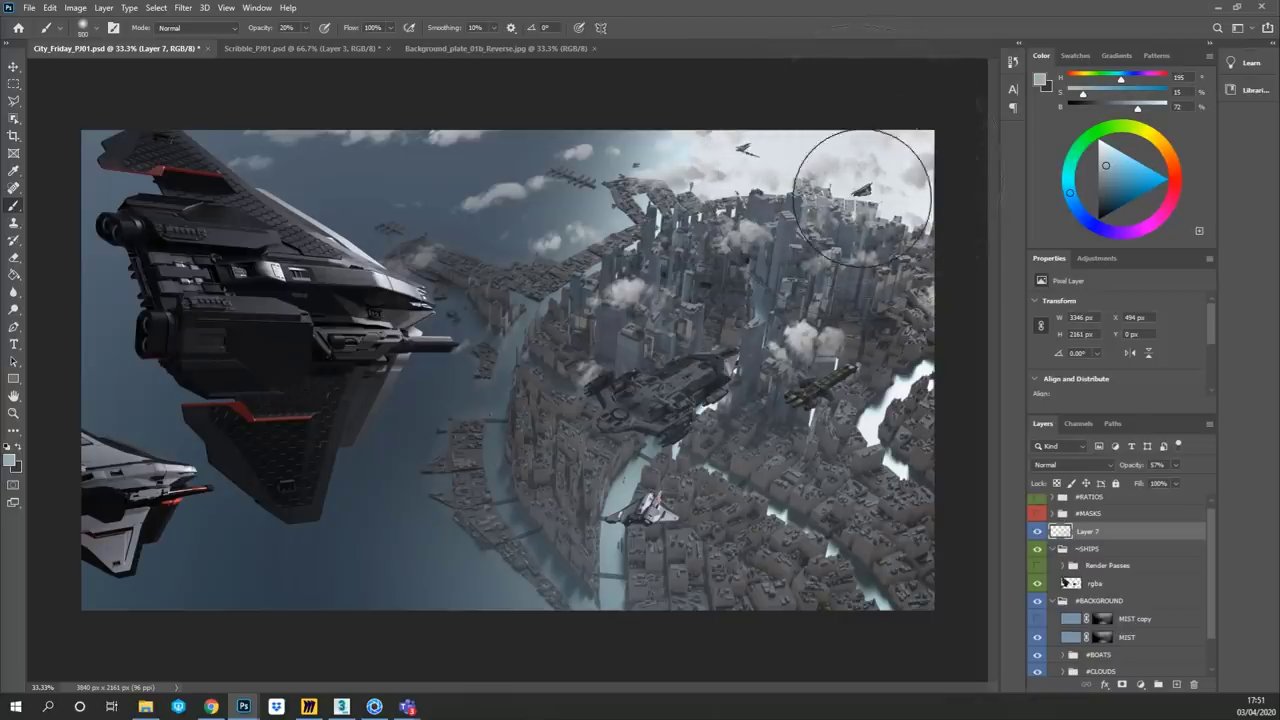
left_click(858, 190, "alt")
mouse_move(858, 190)
left_mouse_down()
mouse_move(749, 200)
mouse_move(863, 214)
mouse_move(757, 186)
mouse_move(736, 151)
left_mouse_up()
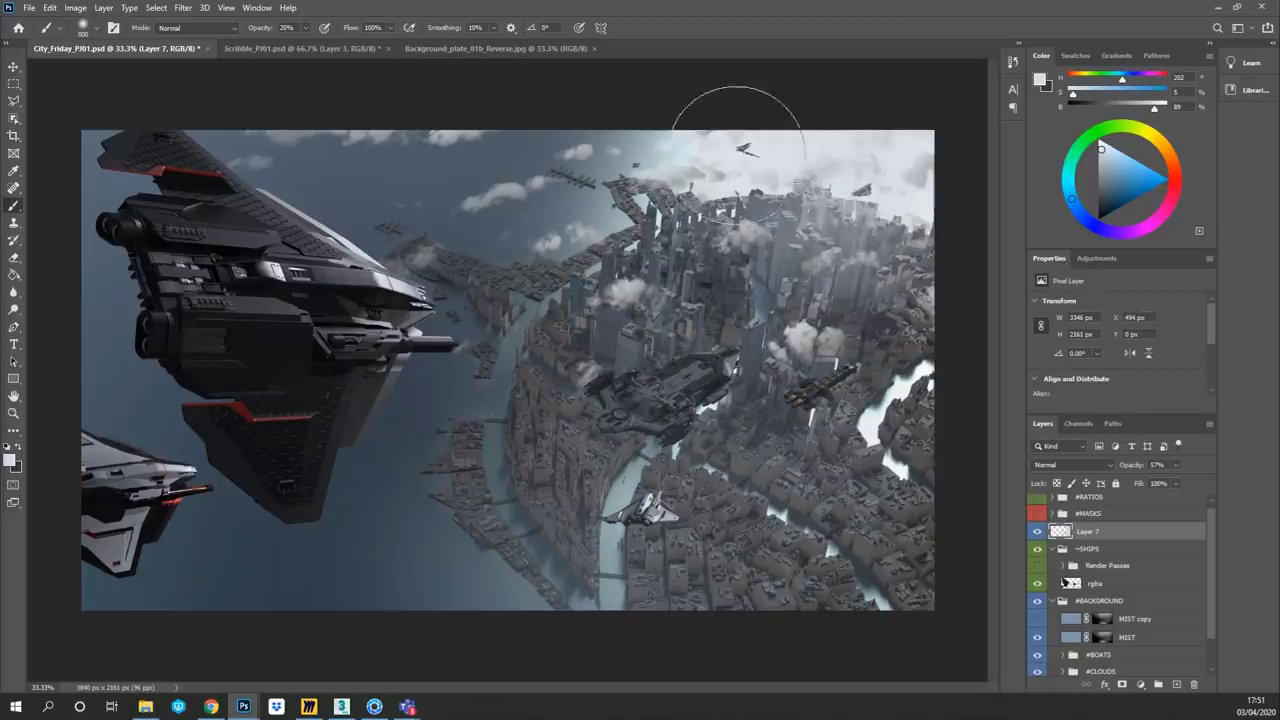
key("bracketright")
key("bracketright")
key("bracketright")
key("bracketright")
key("bracketright")
key("bracketright")
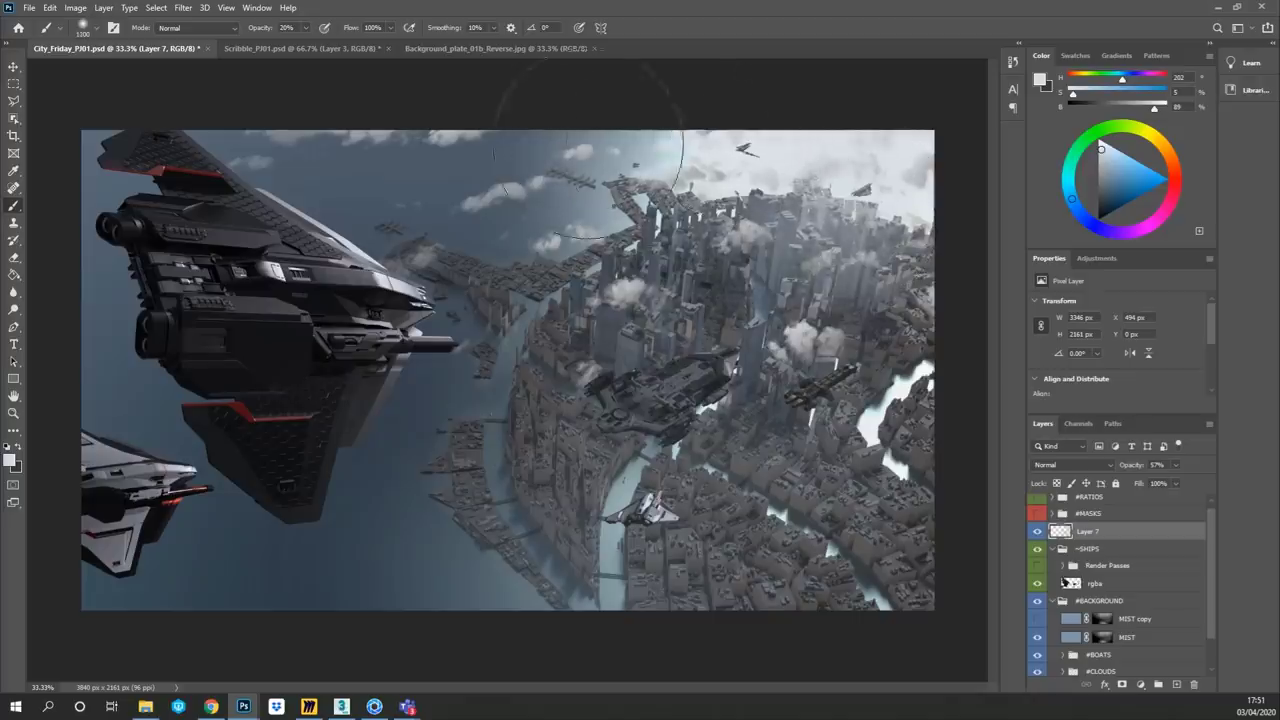
- Copy the Muzzle_Flash_01 smart object from the effects document into City_Friday_PJ01.psd and place it at the large ship's gun barrel
key("z")
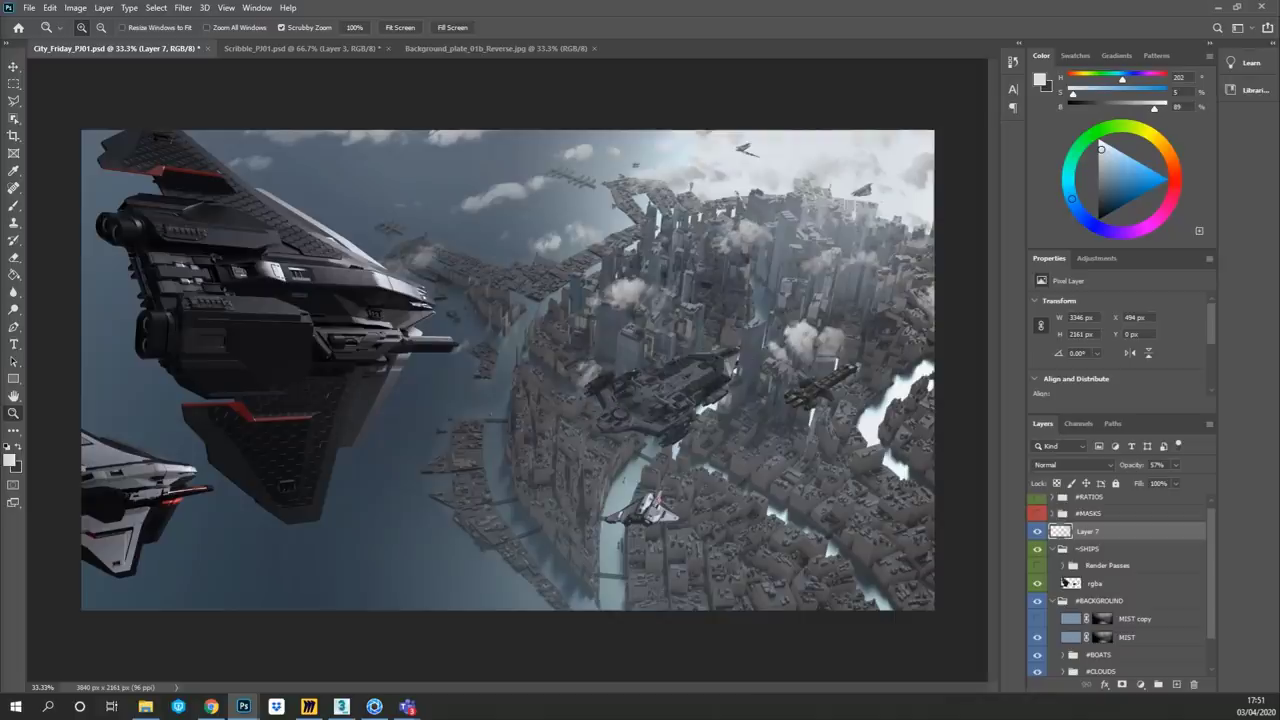
key("ctrl+Tab")
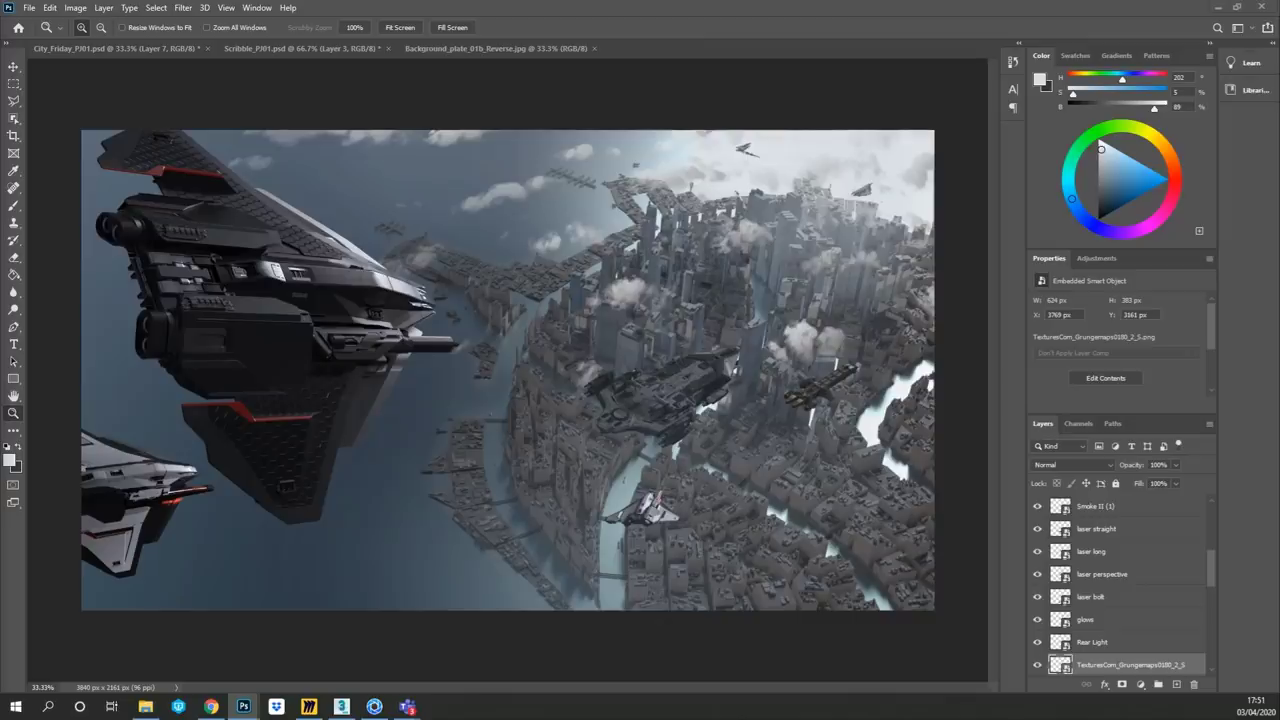
key("v")
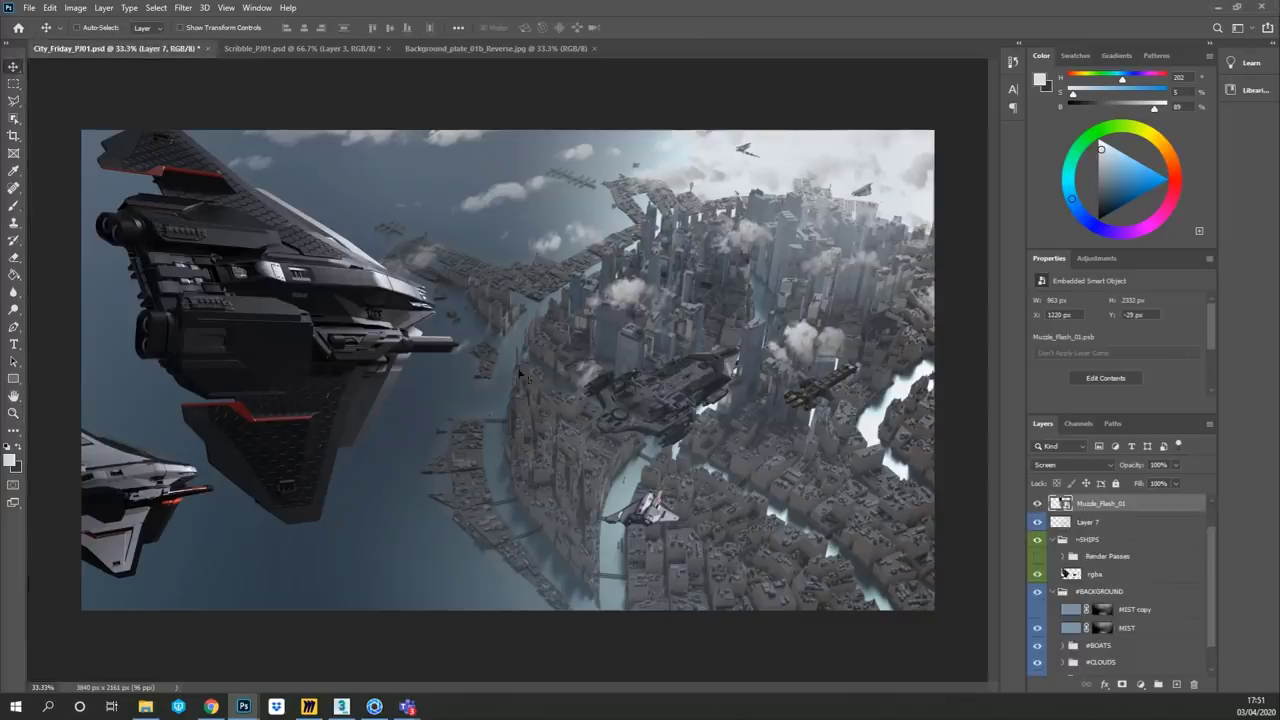
left_click_drag(535, 383, 490, 364)
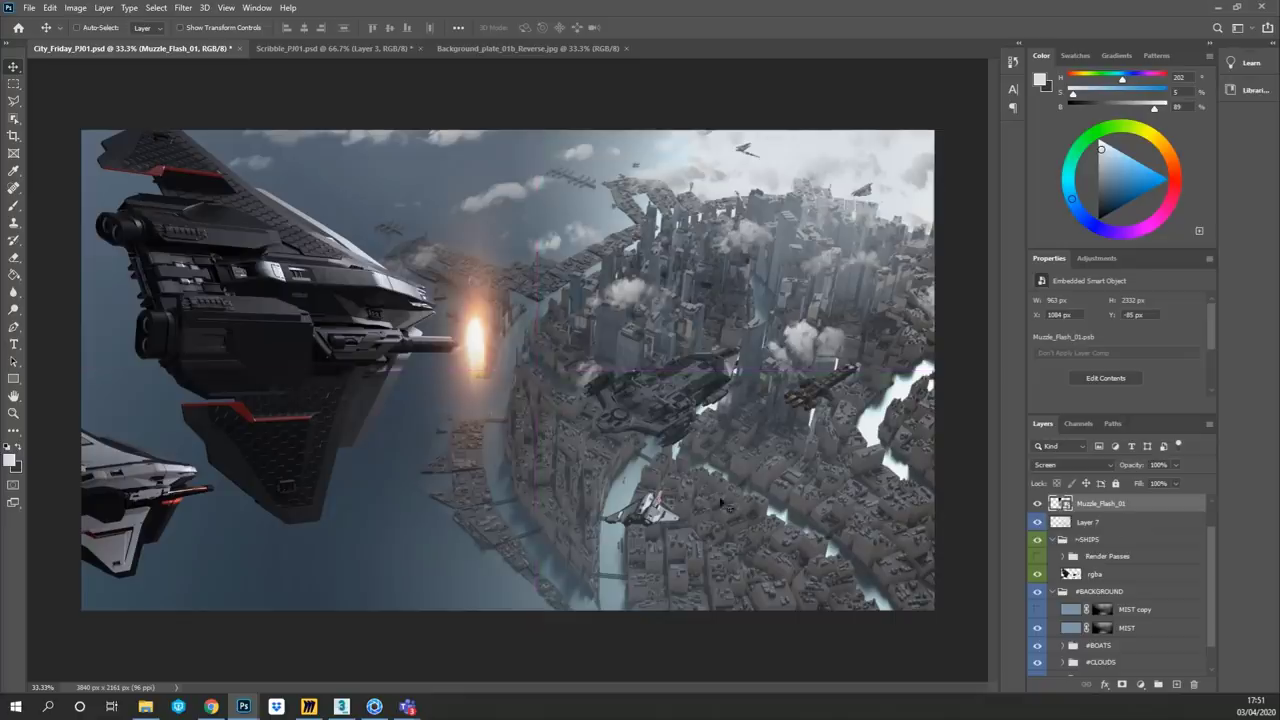
- Rotate the muzzle flash to about -88.8° and scale it to about 168% so it fires forward from the barrel
key("ctrl+t")
left_click_drag(567, 100, 212, 248)
left_click_drag(441, 335, 515, 362)
left_click(638, 27)
key("ctrl+t")
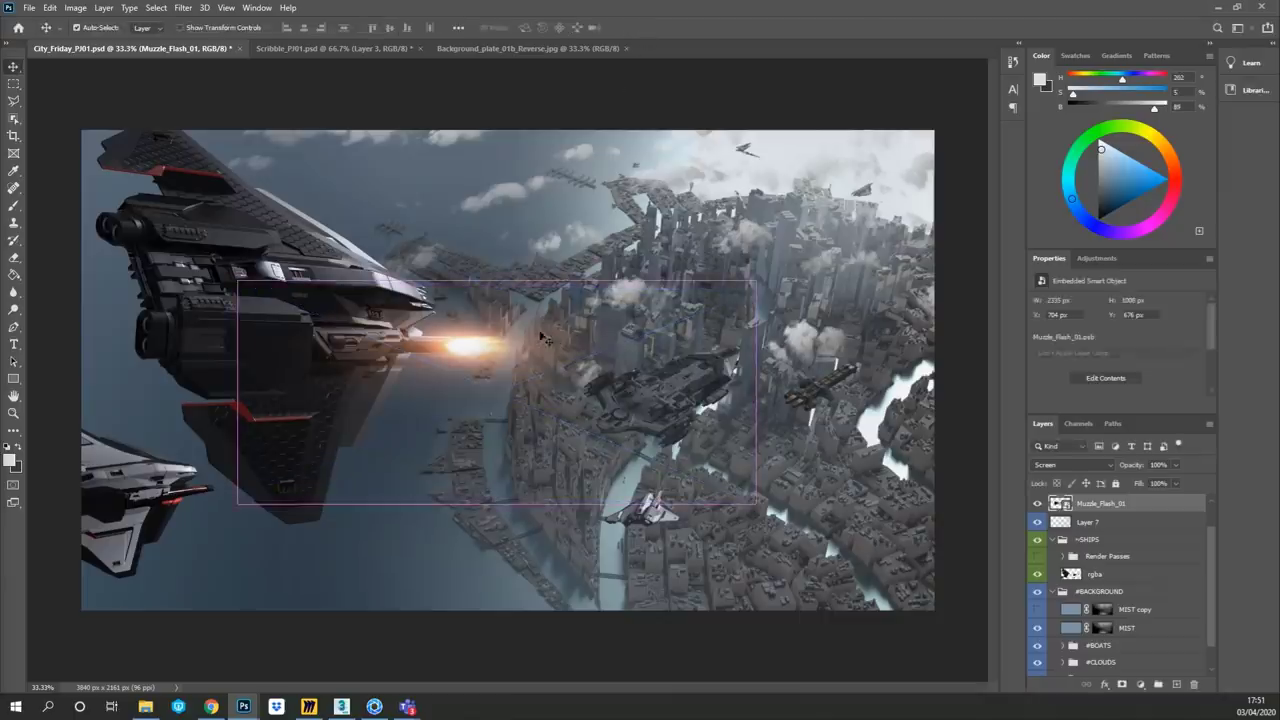
left_click_drag(753, 503, 647, 398)
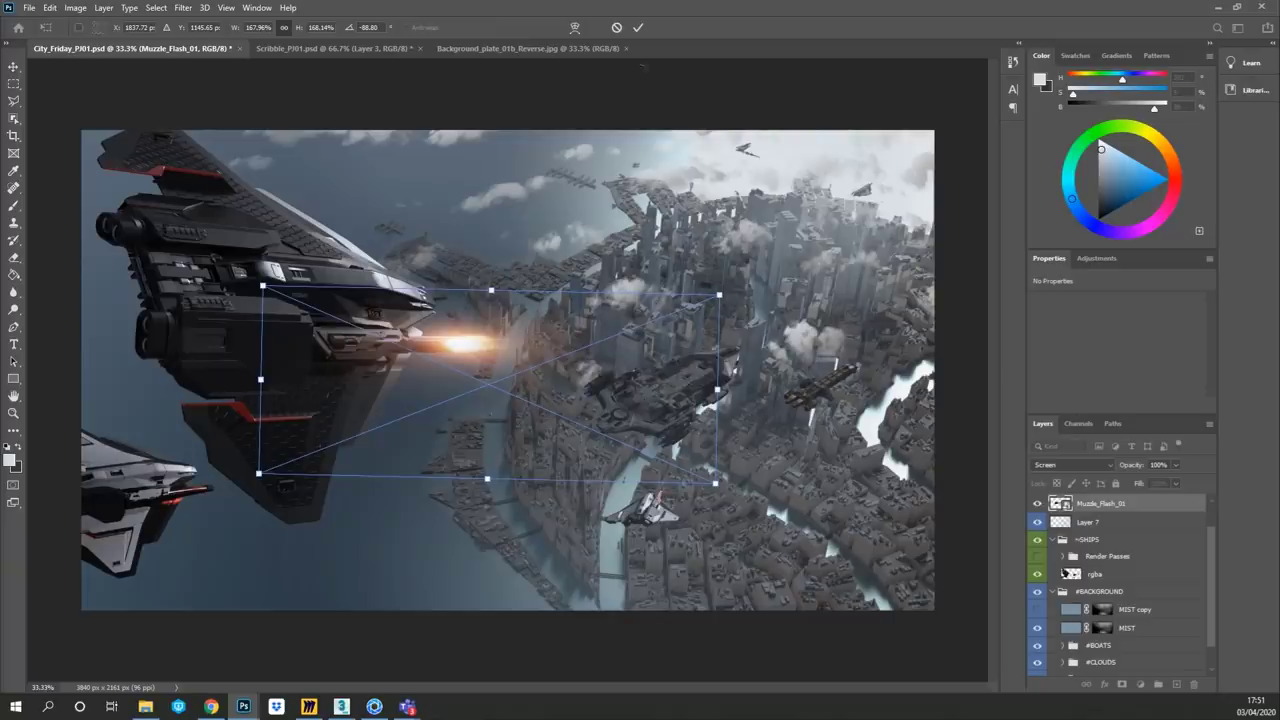
left_click(638, 27)
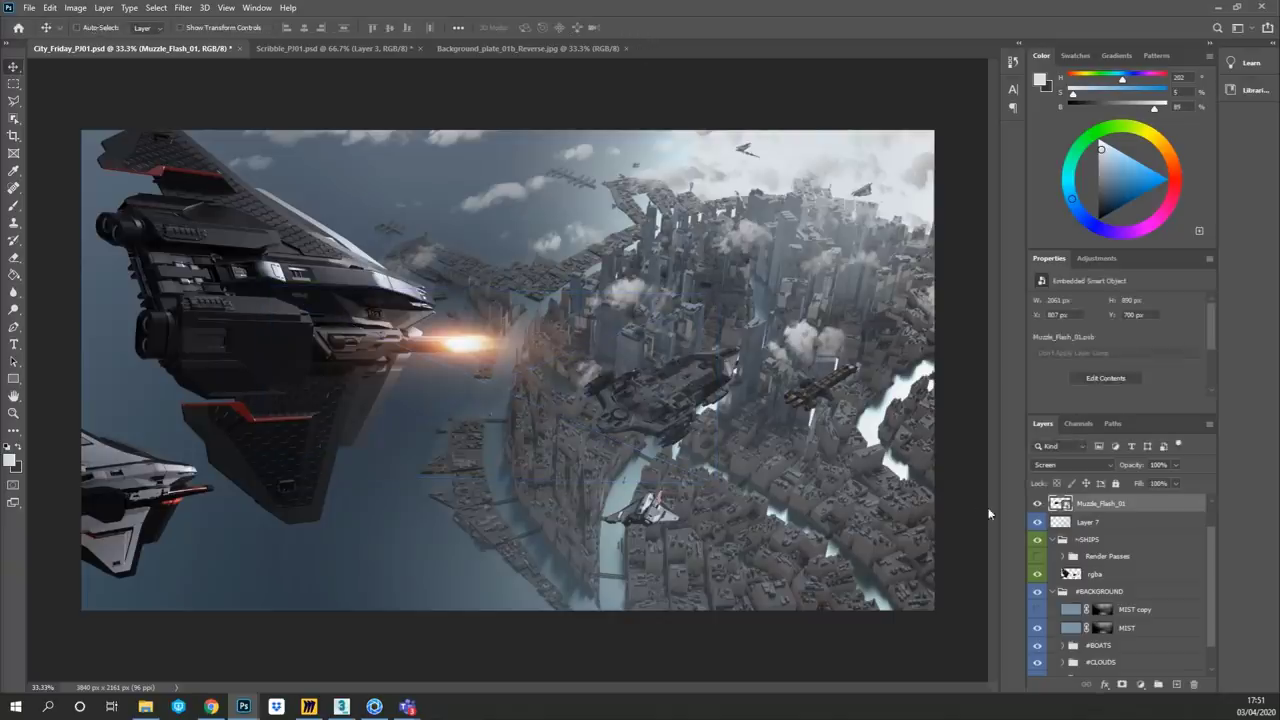
- Move Muzzle_Flash_01 below the rgba layer in ~SHIPS and align the flash with the barrel's tip
left_click_drag(1147, 505, 1150, 589)
left_click_drag(531, 362, 523, 357)
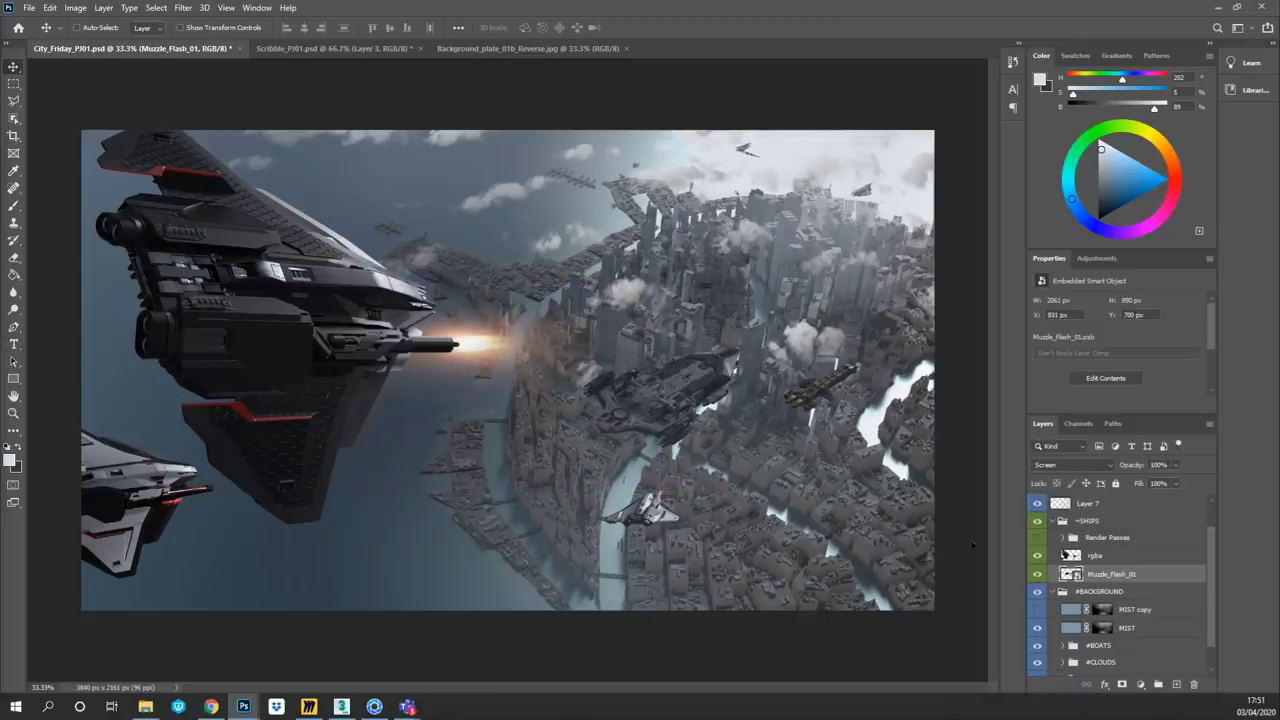
- Add a new layer above rgba in ~SHIPS and brush sampled muzzle-flash colour over the barrel tip at 250 px and 50% opacity
left_click(1140, 558)
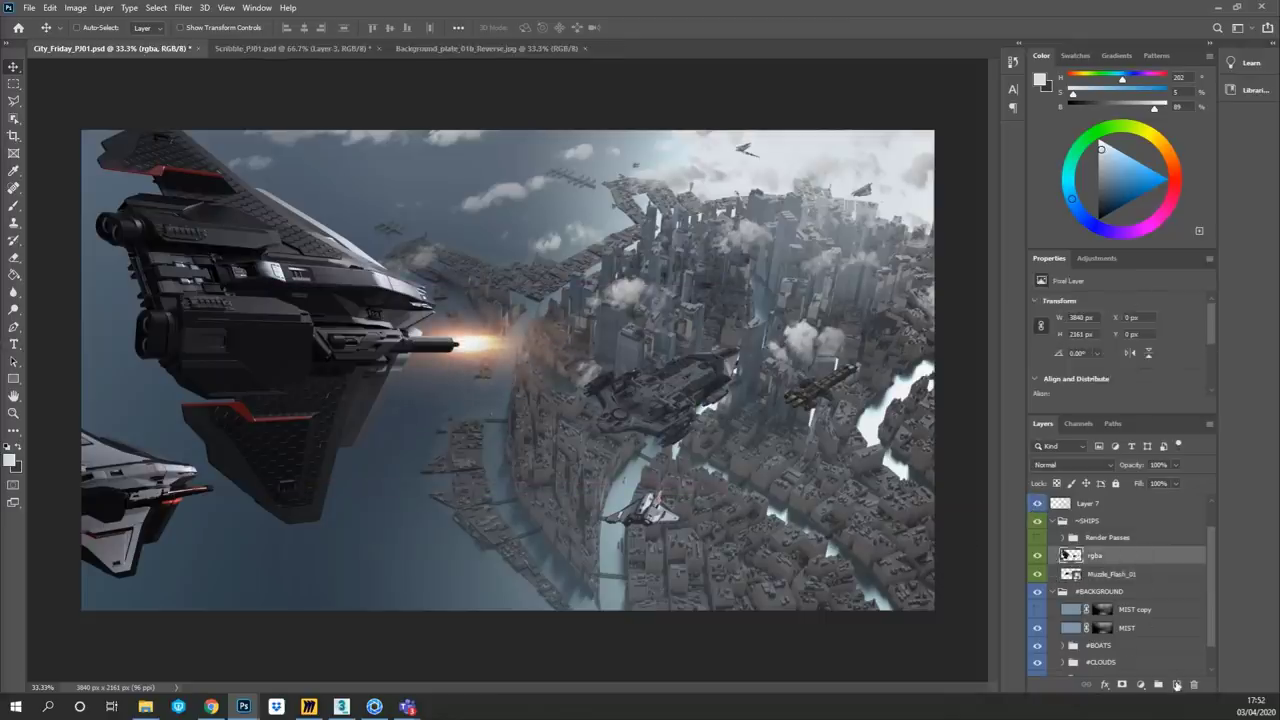
left_click(1176, 684)
key("b")
left_click(458, 352, "alt")
key("bracketleft")
key("bracketleft")
key("bracketleft")
key("bracketleft")
key("bracketleft")
key("bracketleft")
key("bracketleft")
key("bracketleft")
key("bracketleft")
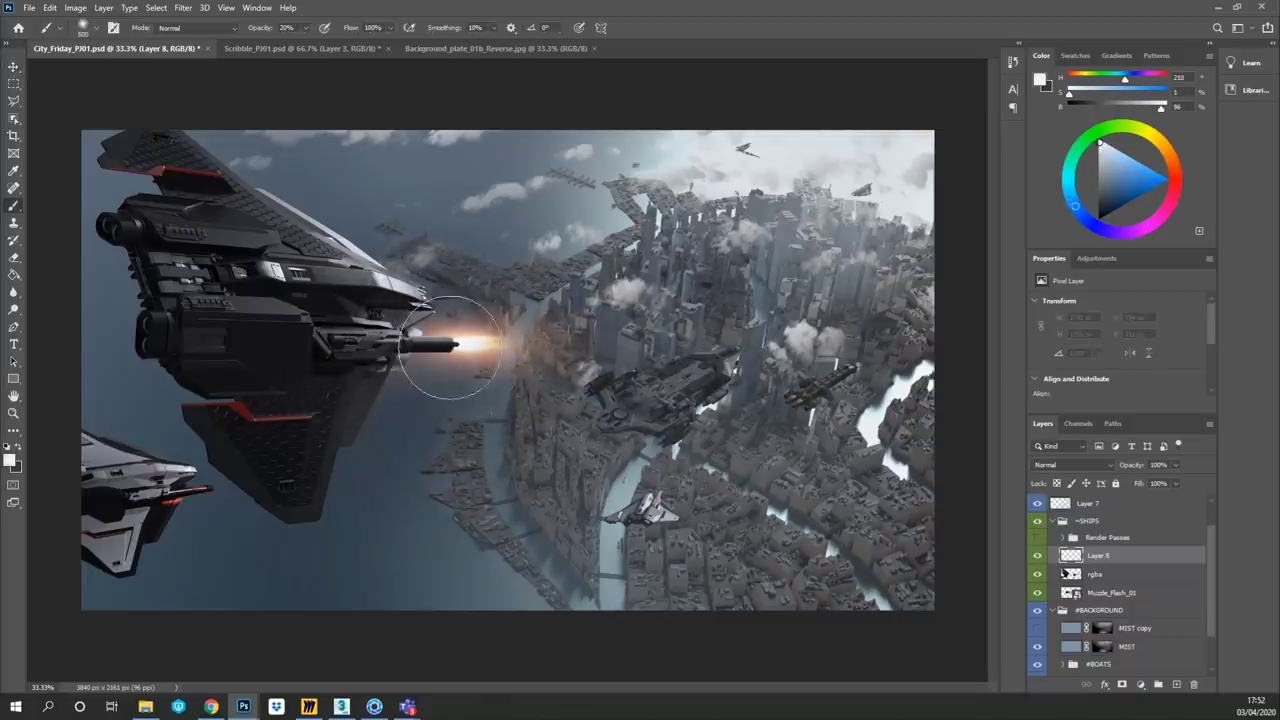
key("bracketleft")
left_click(466, 342, "alt")
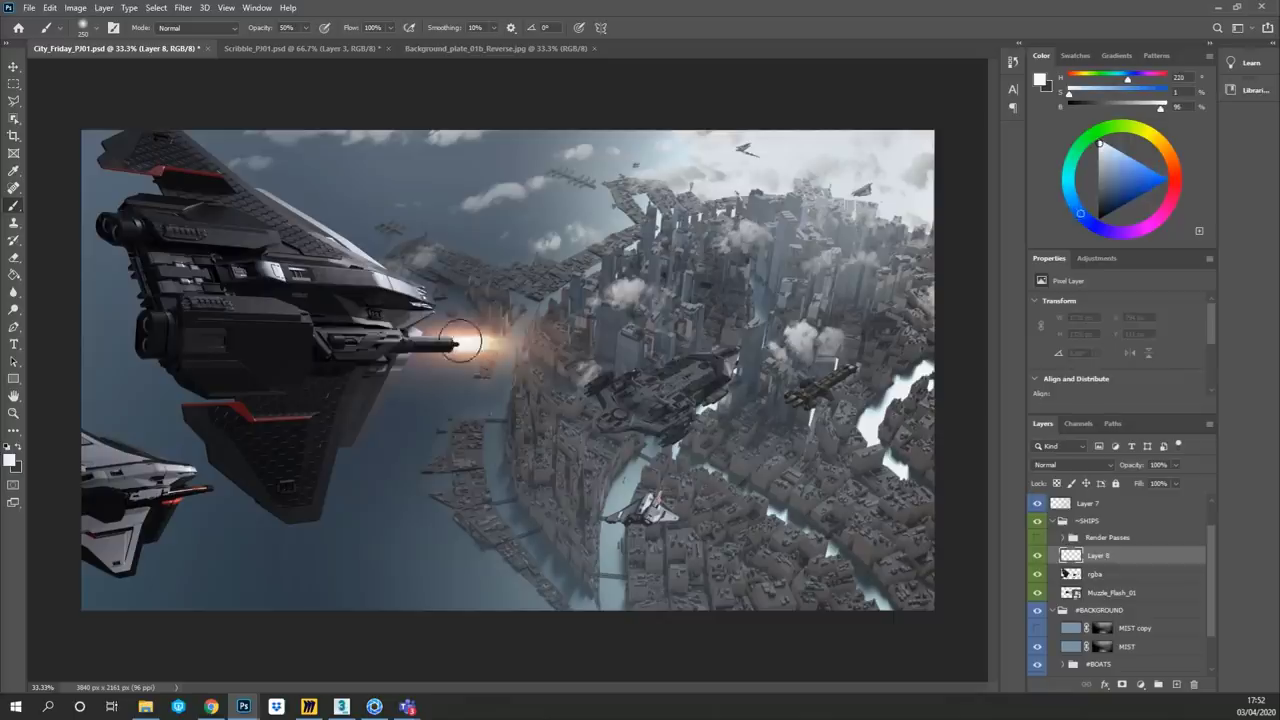
left_click(460, 341, "alt")
left_click(450, 349)
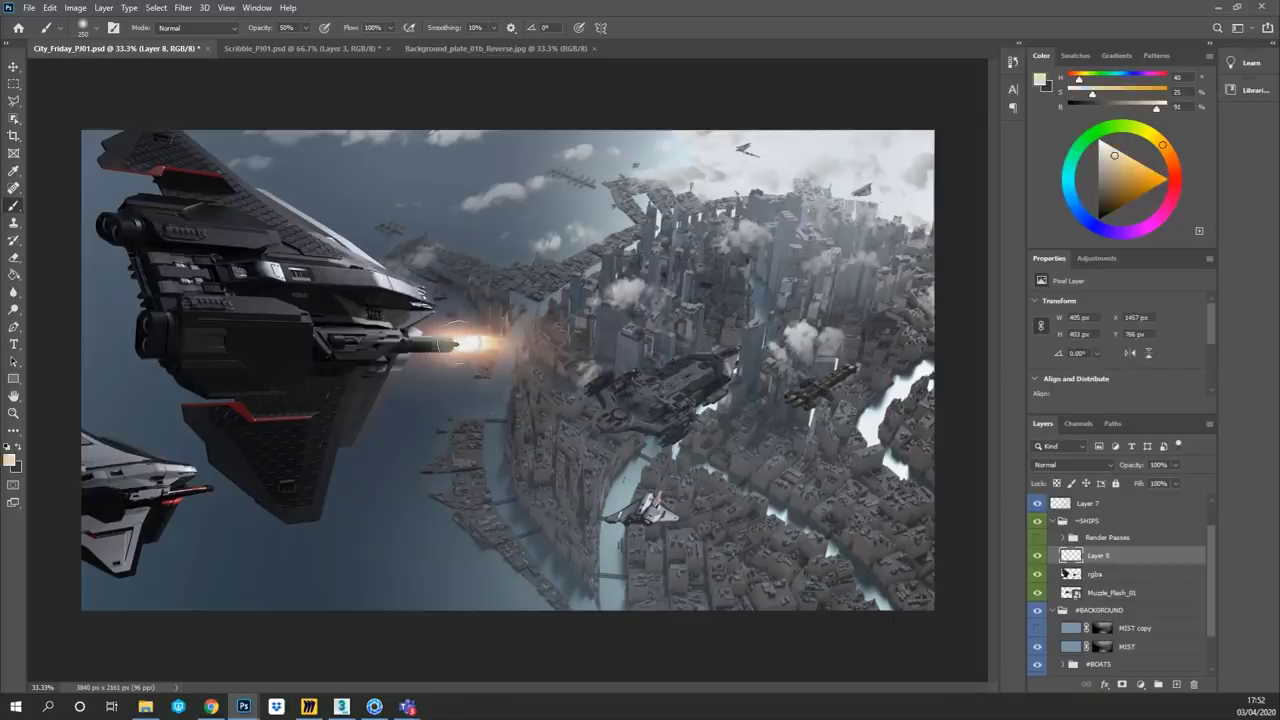
left_click(447, 352, "alt")
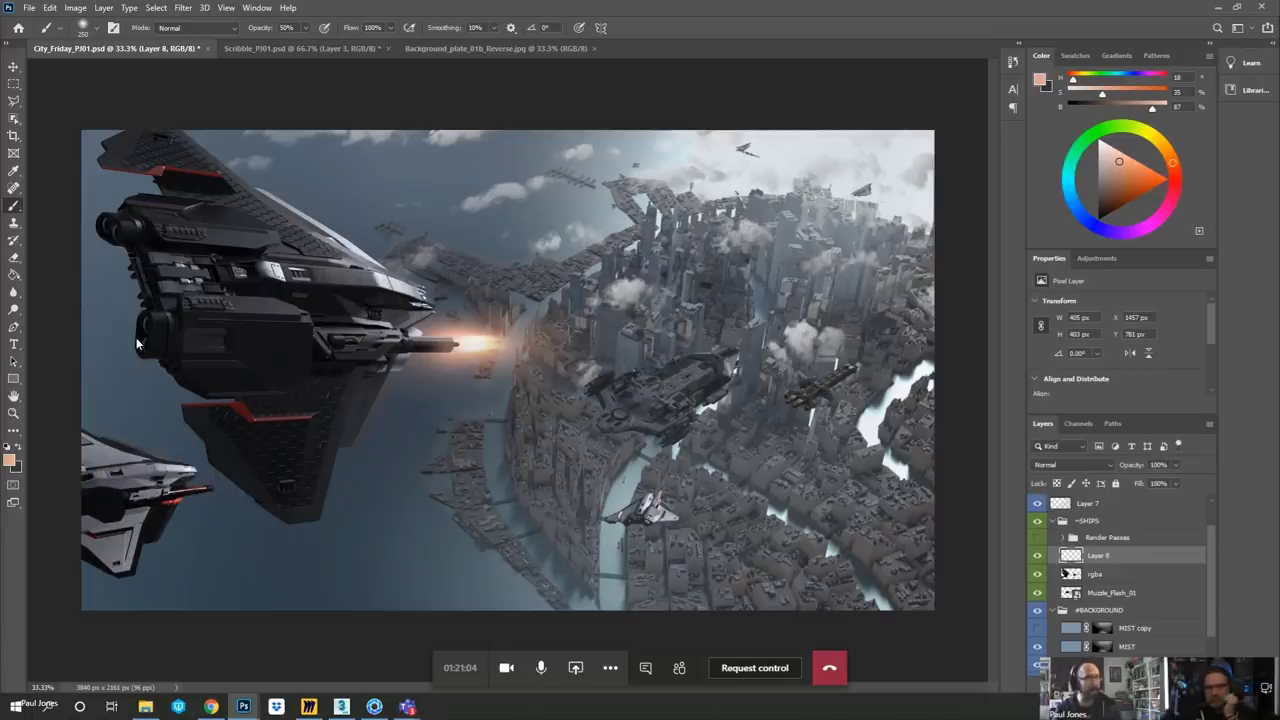
- Copy the engine_Trail layer from the effects document into City_Friday_PJ01.psd and place it over the large ship
key("shift+alt+s")
key("ctrl+Tab")
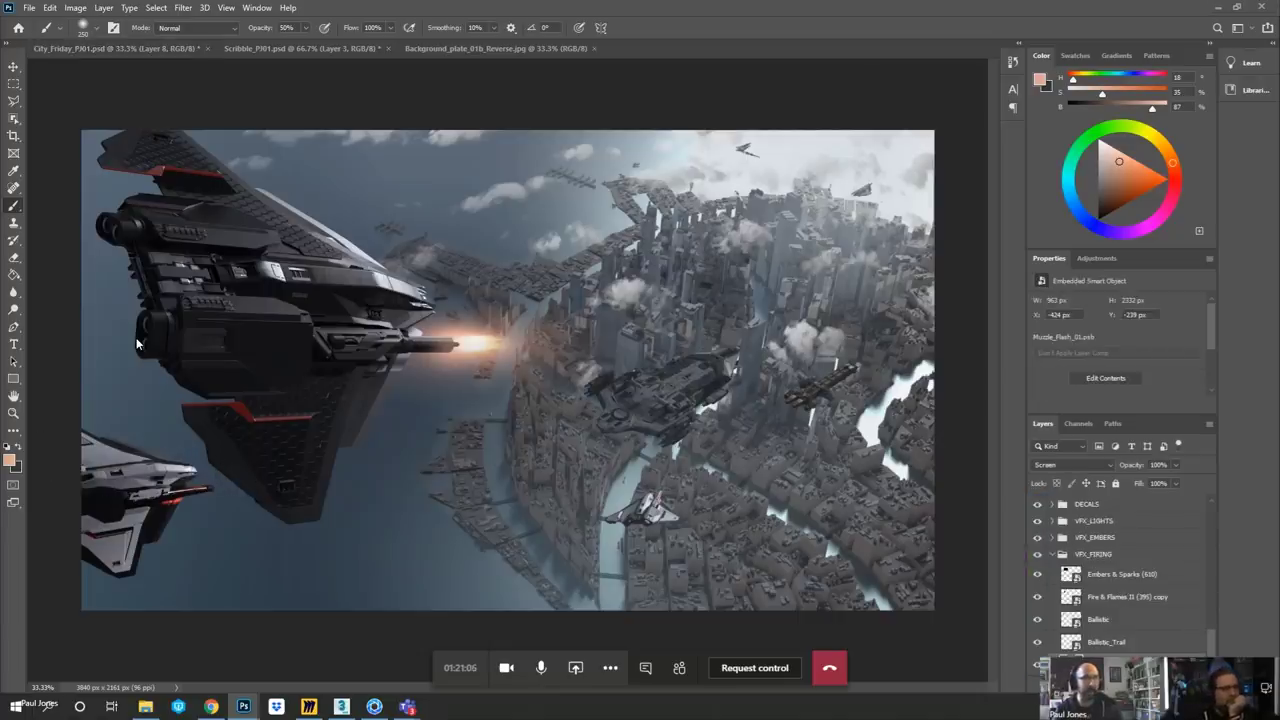
key("v")
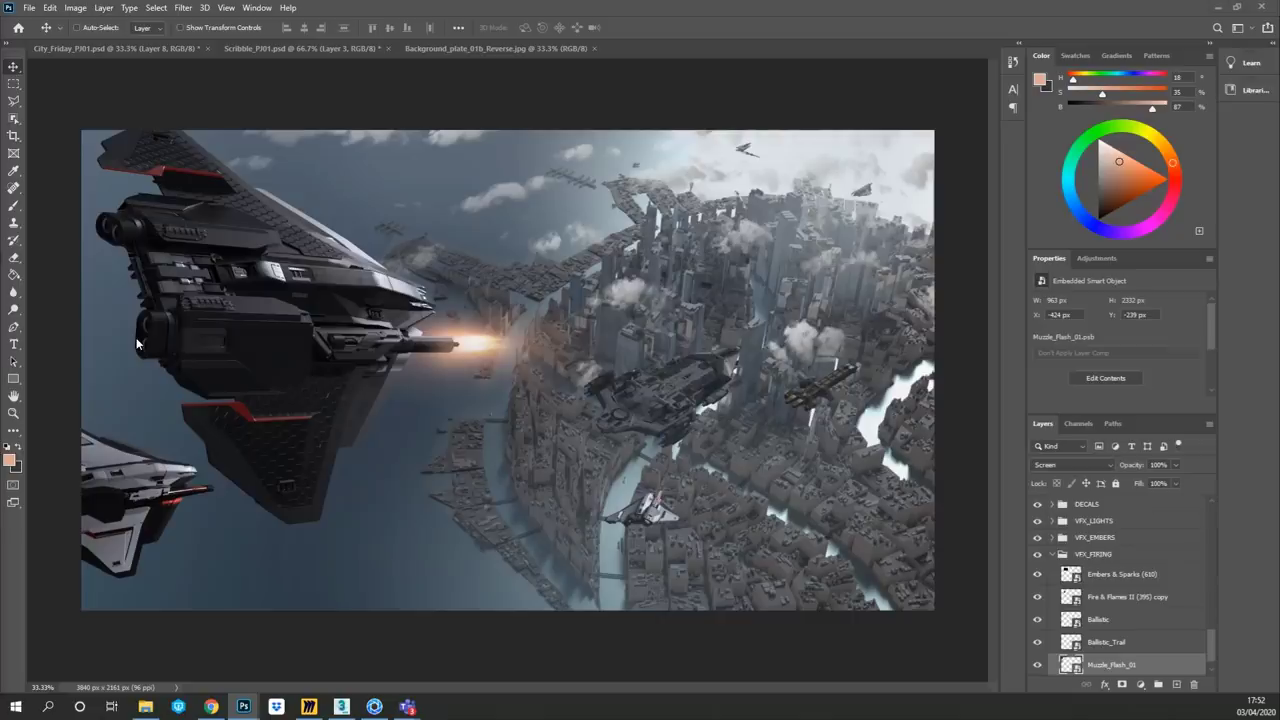
left_click(224, 555, "ctrl")
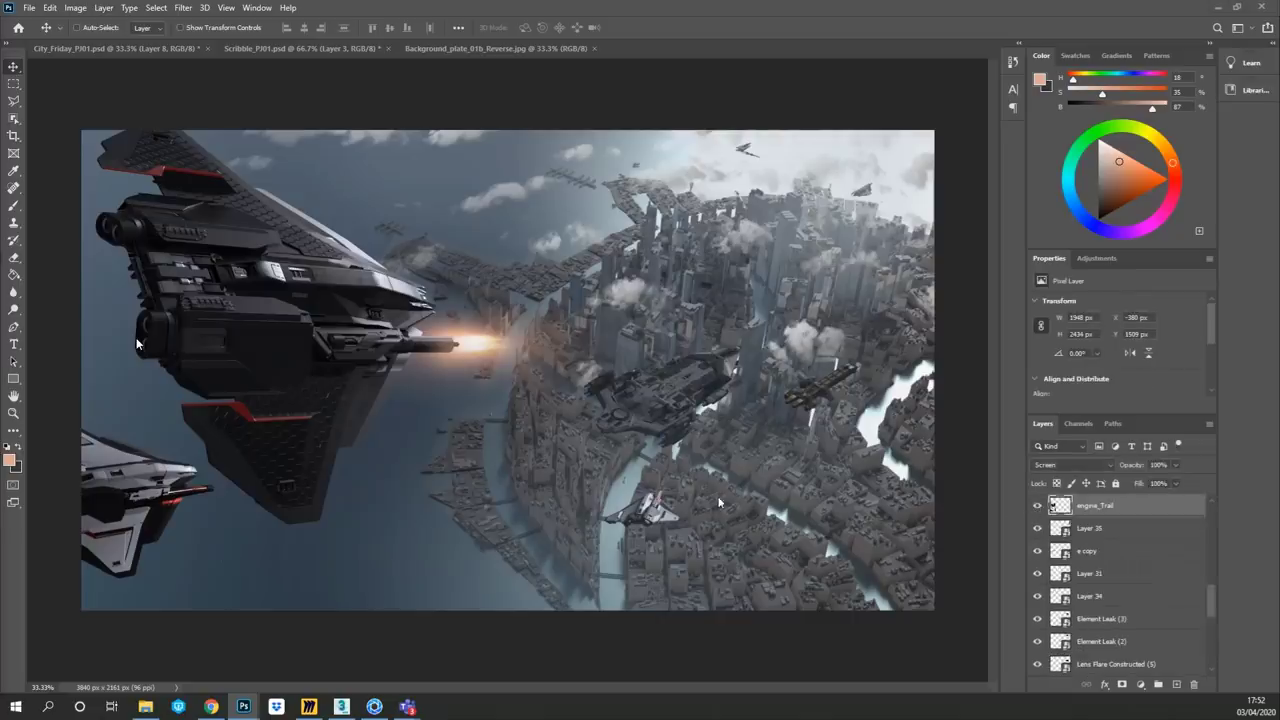
left_click_drag(254, 562, 389, 456)
left_click_drag(422, 330, 210, 391)
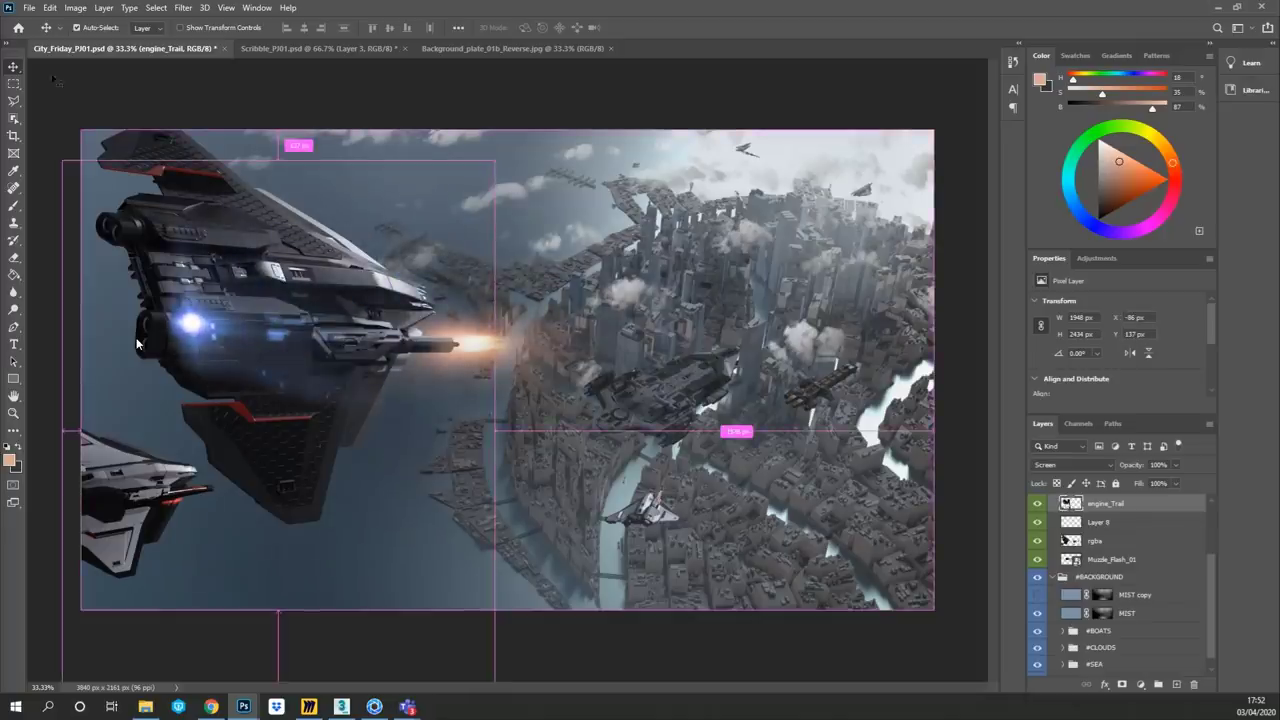
- Flip engine_Trail horizontally and place it and three duplicates on the large ship's two rear engines
left_click(49, 7)
mouse_move(126, 314)
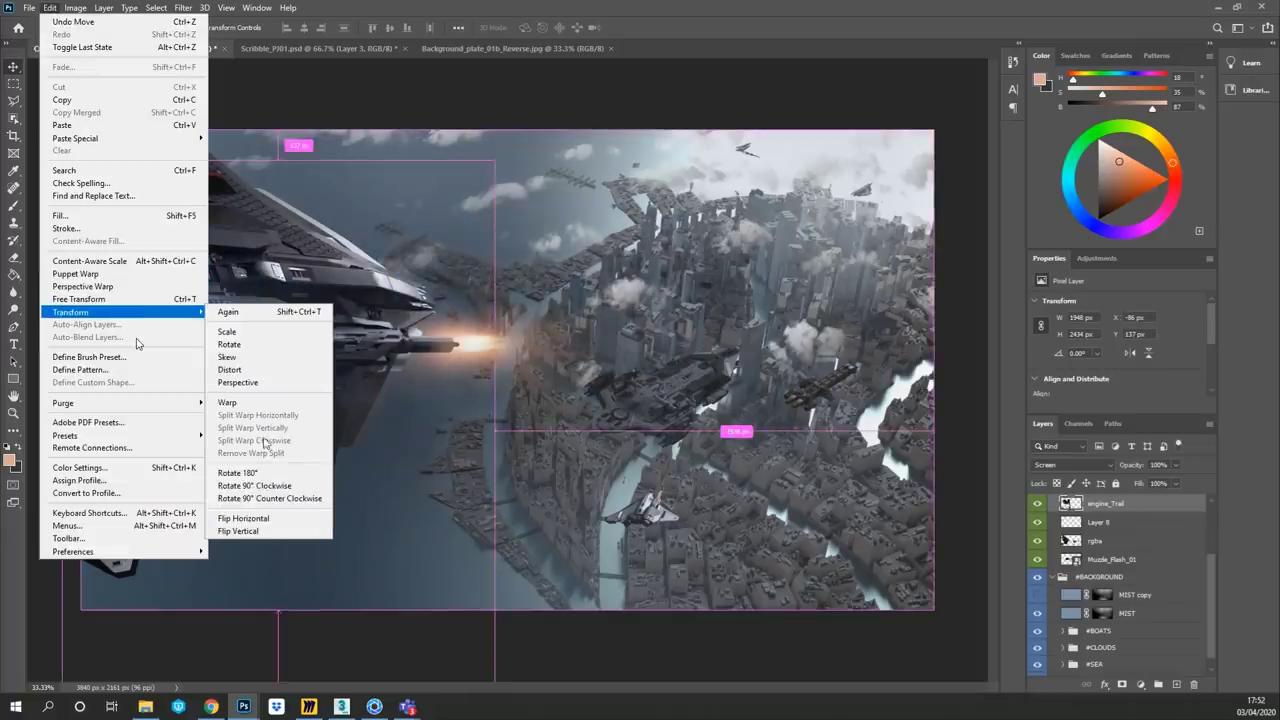
left_click(260, 514)
left_click_drag(365, 330, 137, 343)
left_click_drag(182, 303, 166, 231, "alt")
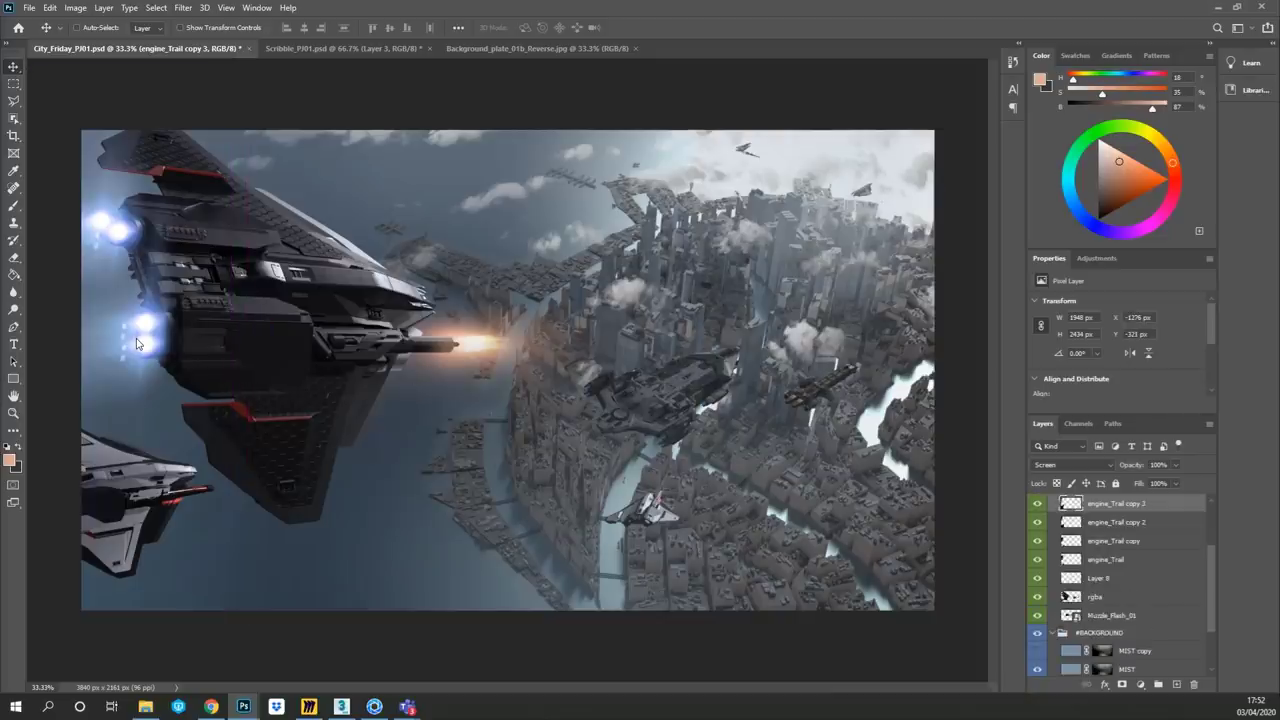
- Bring another engine_Trail layer from the effects document into City_Friday_PJ01.psd
key("ctrl+Tab")
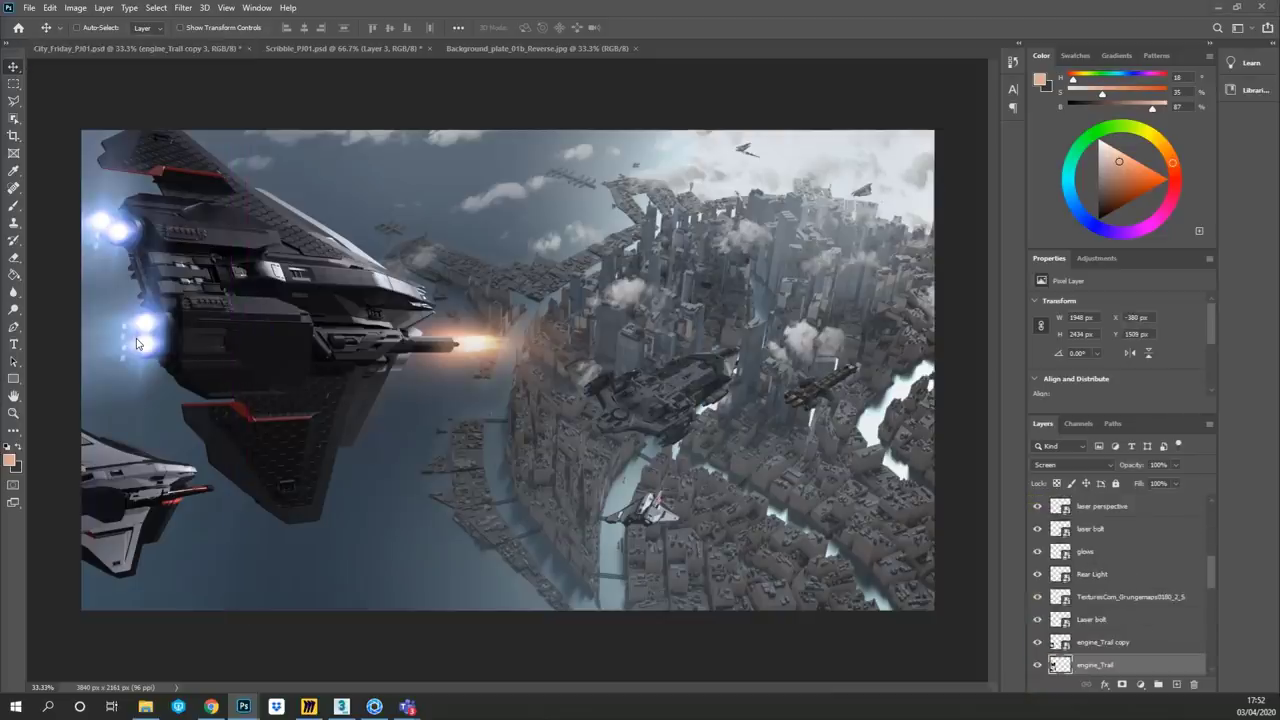
left_click_drag(137, 343, 423, 540)
left_click_drag(463, 330, 376, 504)
key("ctrl+z")
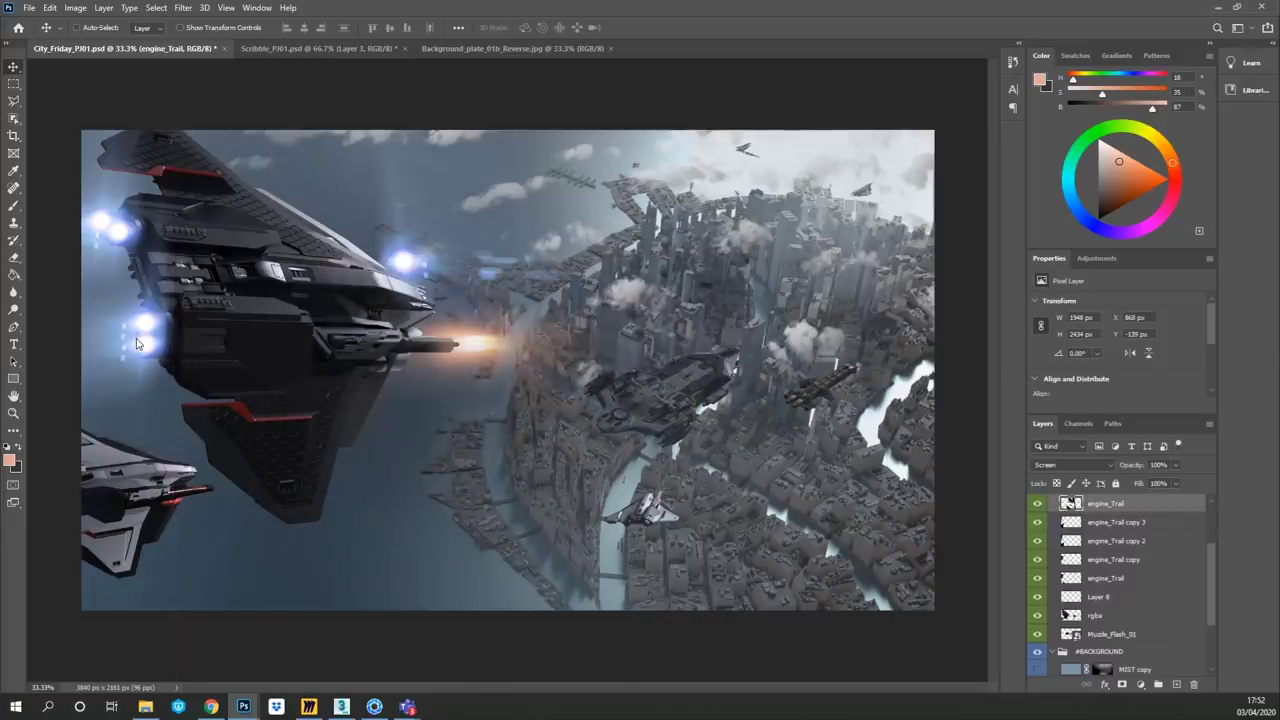
- Copy the engine_Trail copy smart object from the effects document, flip it horizontally and move it to the large ship's lower rear engine
key("ctrl+Tab")
left_click_drag(137, 343, 474, 558)
left_click_drag(463, 466, 426, 328)
key("ctrl")
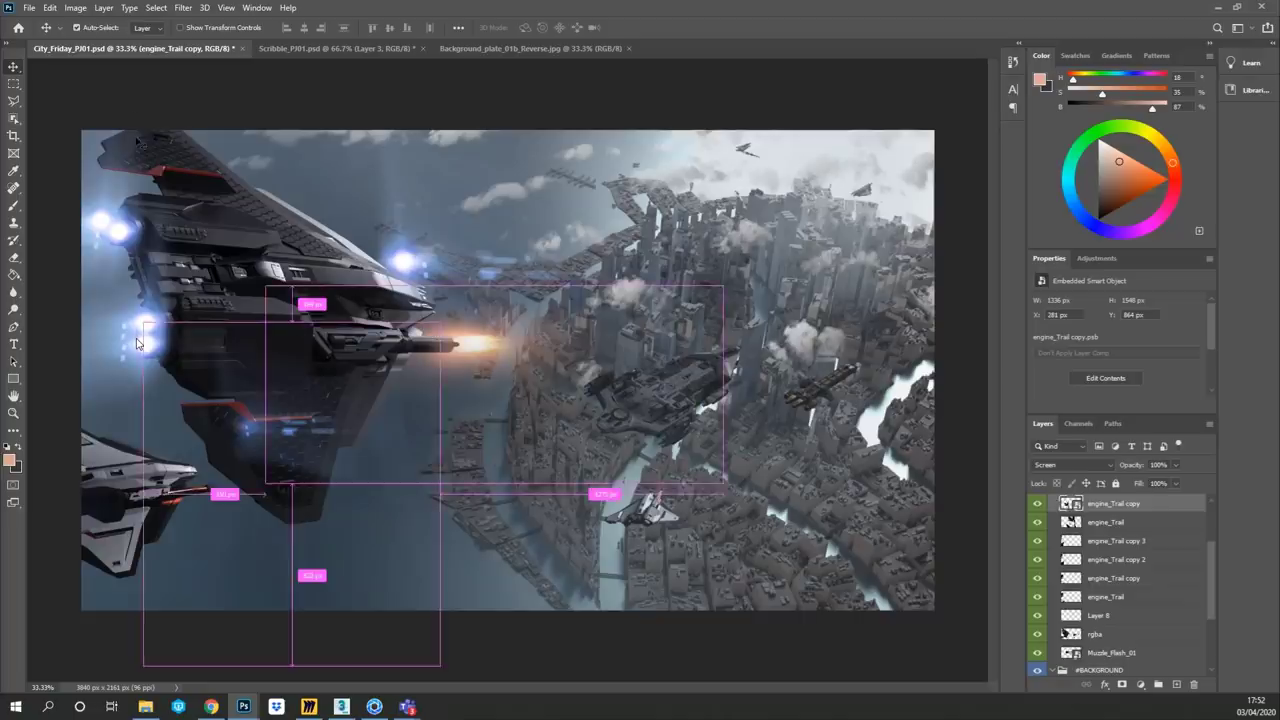
left_click(49, 8)
mouse_move(150, 312)
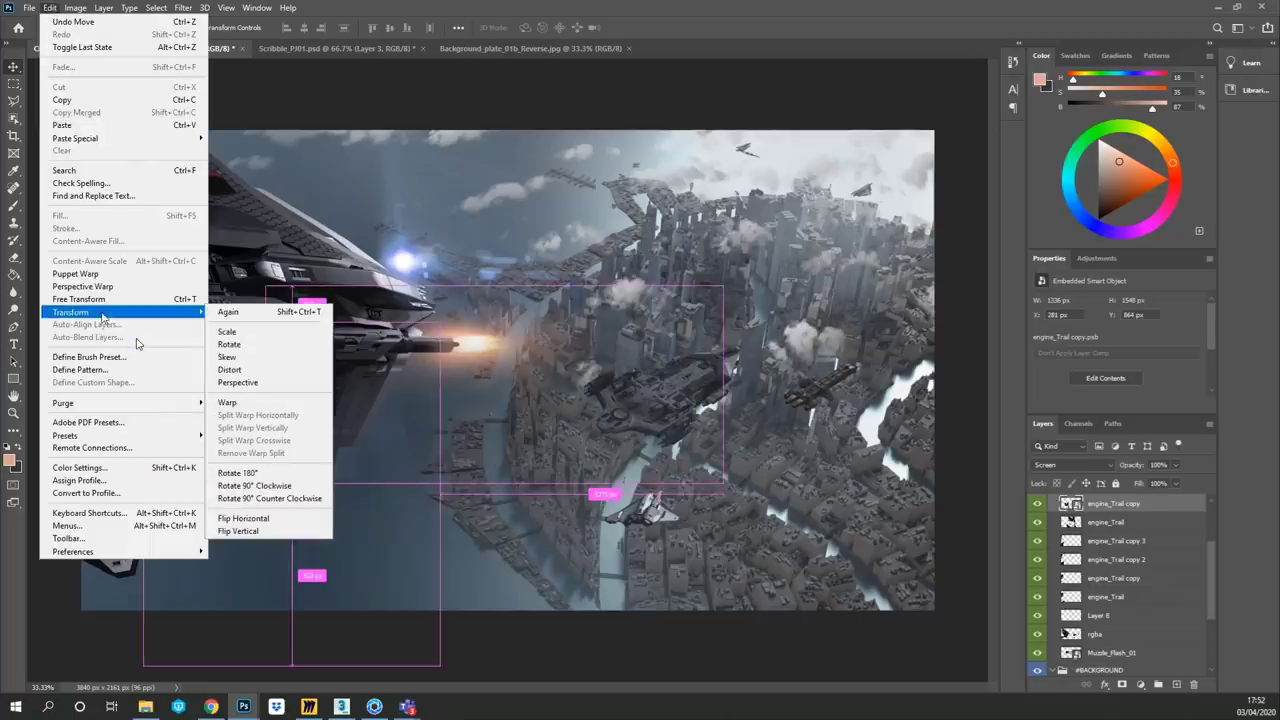
left_click(268, 519)
left_click_drag(422, 406, 192, 326)
- Delete the surplus engine_Trail layer glowing near the large ship's nose
right_click(404, 265)
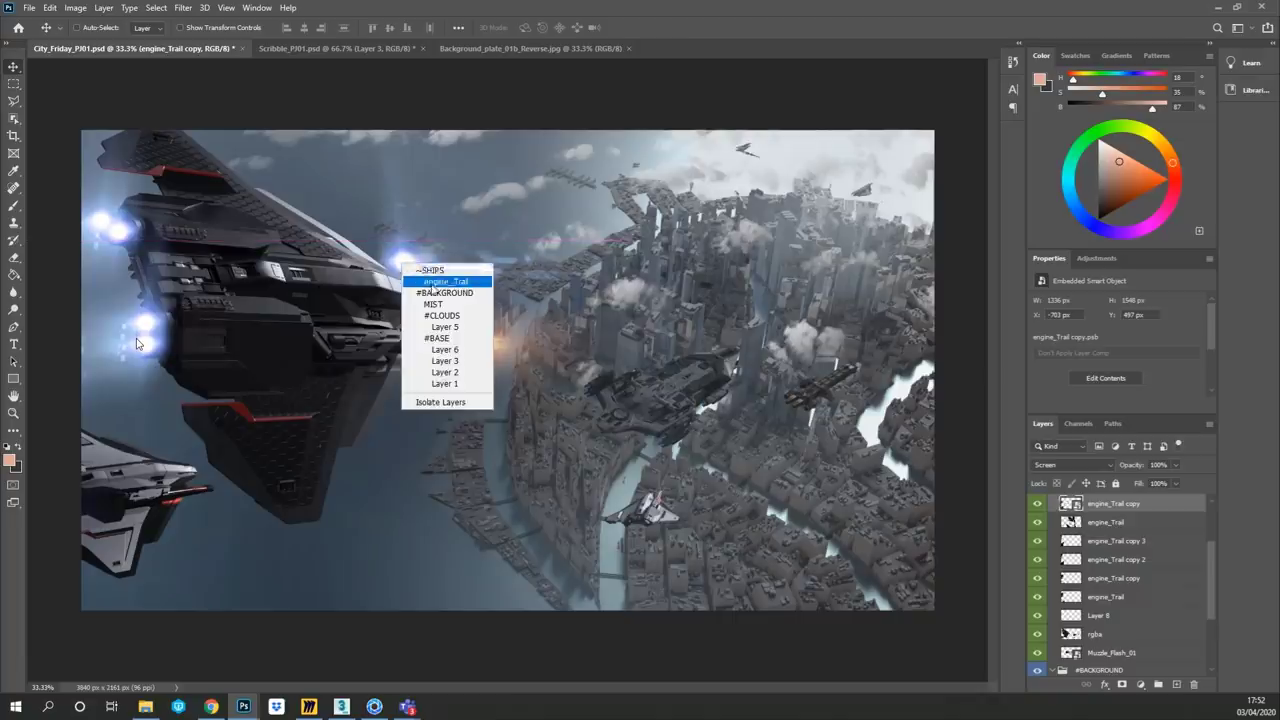
left_click(435, 283)
left_click_drag(1163, 533, 1193, 684)
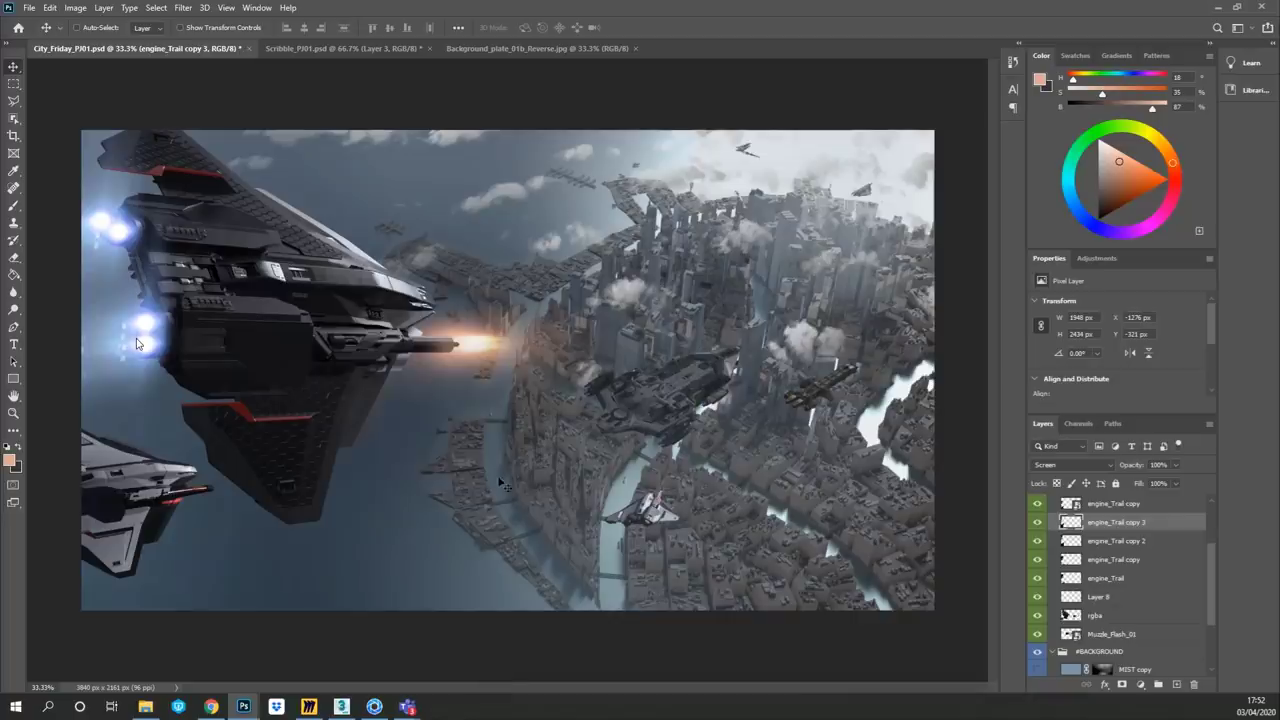
- Copy the laser perspective smart object from the effects document into ~SHIPS and move it below Muzzle_Flash_01
scroll(1150, 590, "down", 3)
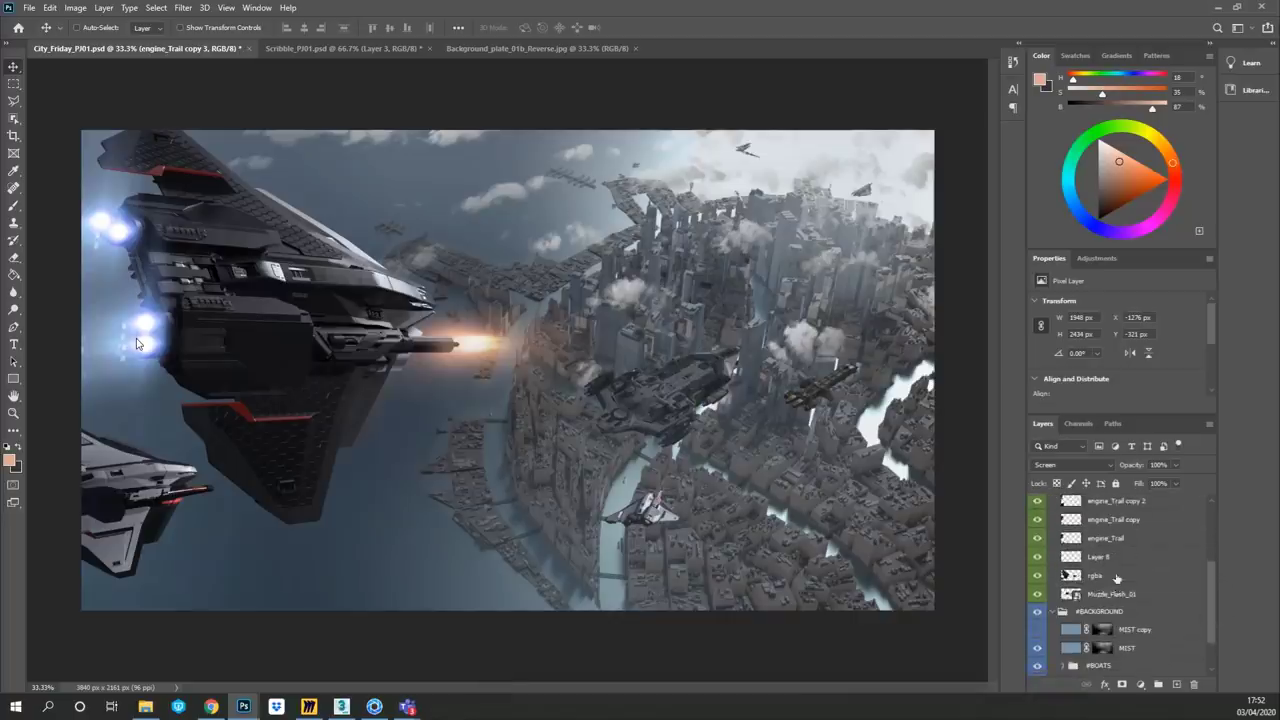
left_click(1115, 577)
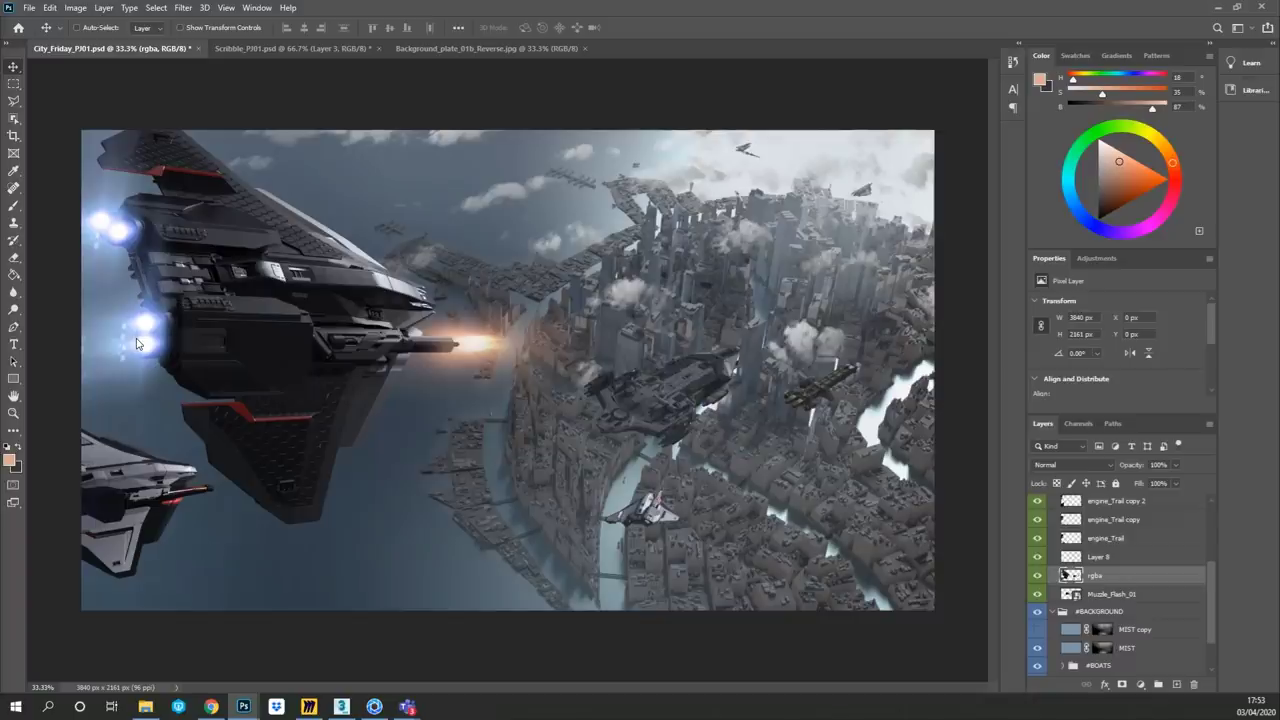
left_click(137, 344)
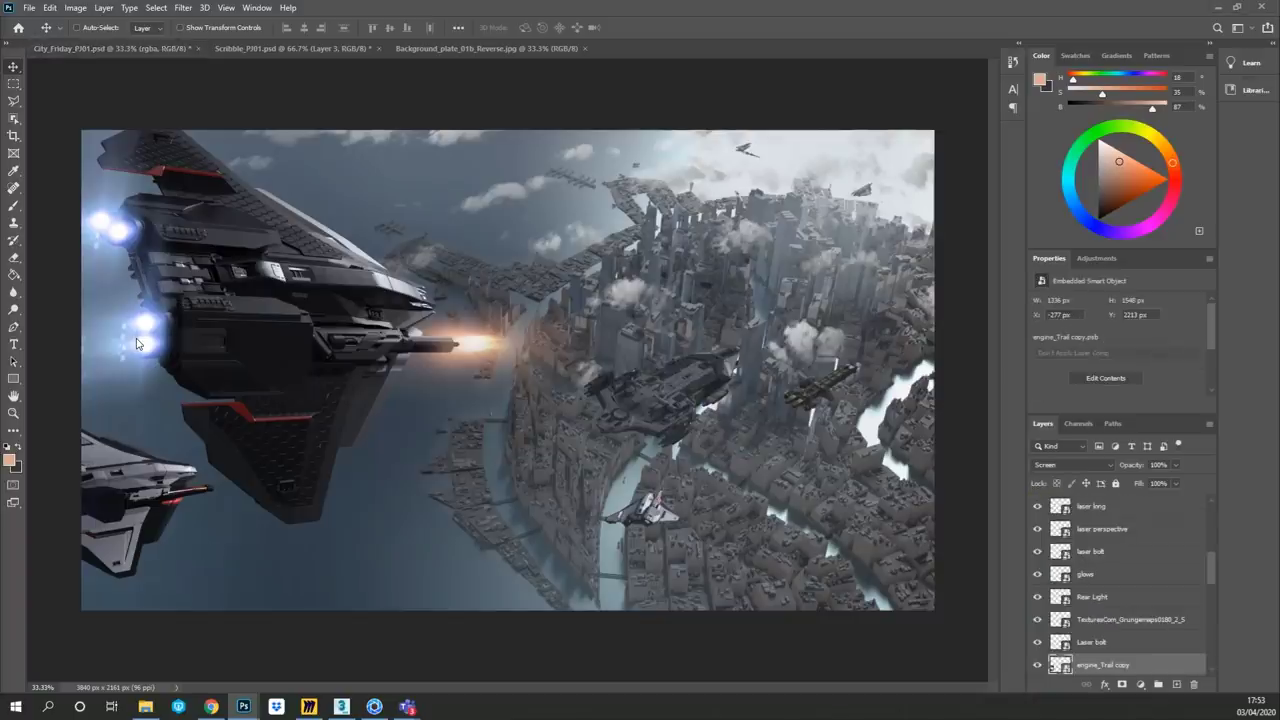
left_click(137, 344)
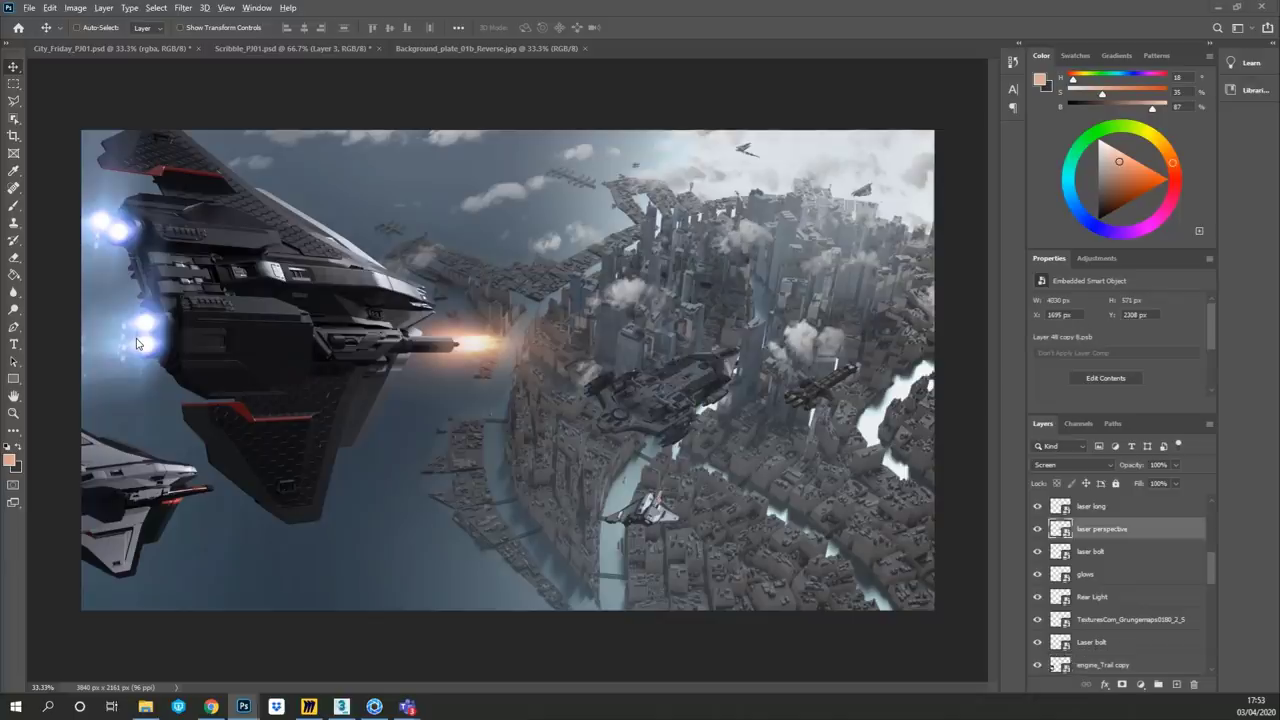
left_click_drag(446, 570, 418, 529)
mouse_move(480, 423)
left_mouse_down()
mouse_move(336, 515)
mouse_move(362, 537)
left_mouse_up()
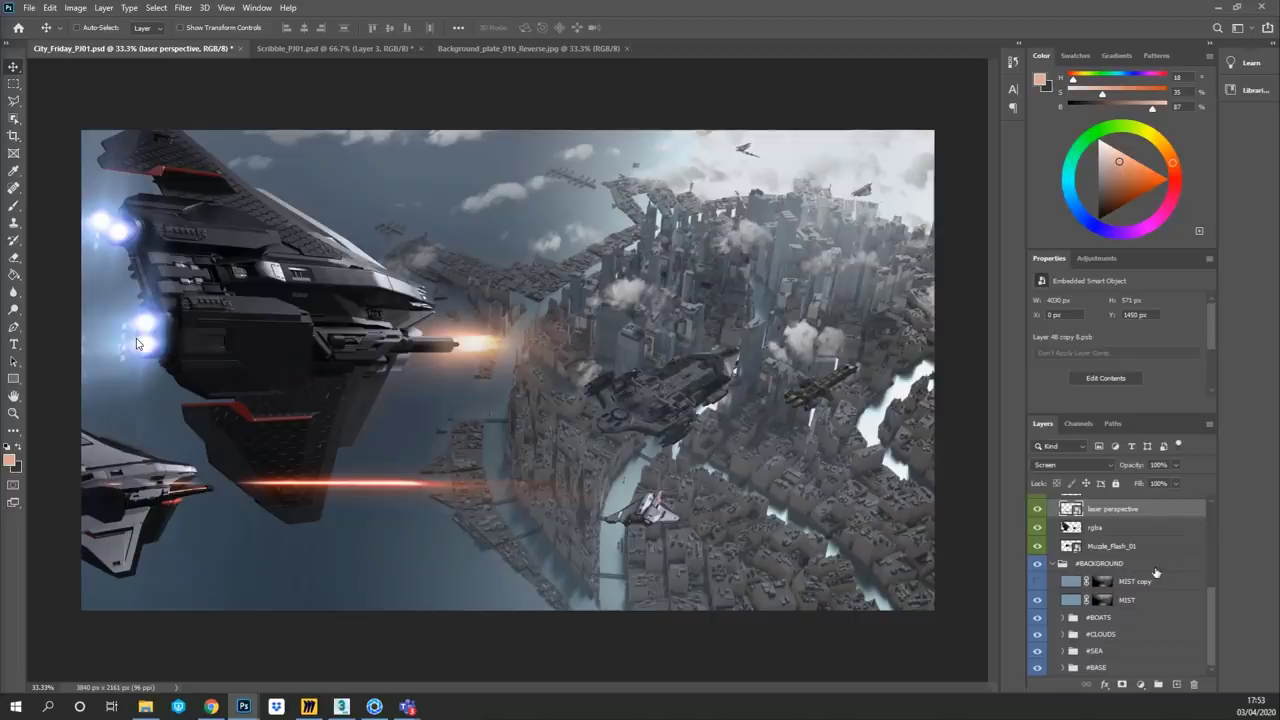
left_click_drag(1158, 512, 1157, 552)
- Rotate laser perspective to about 169.8° and move the beam beneath the large ship, aimed towards the city
left_click_drag(447, 505, 630, 520)
key("ctrl+t")
left_click_drag(247, 455, 814, 554, "shift")
left_click_drag(771, 441, 750, 462)
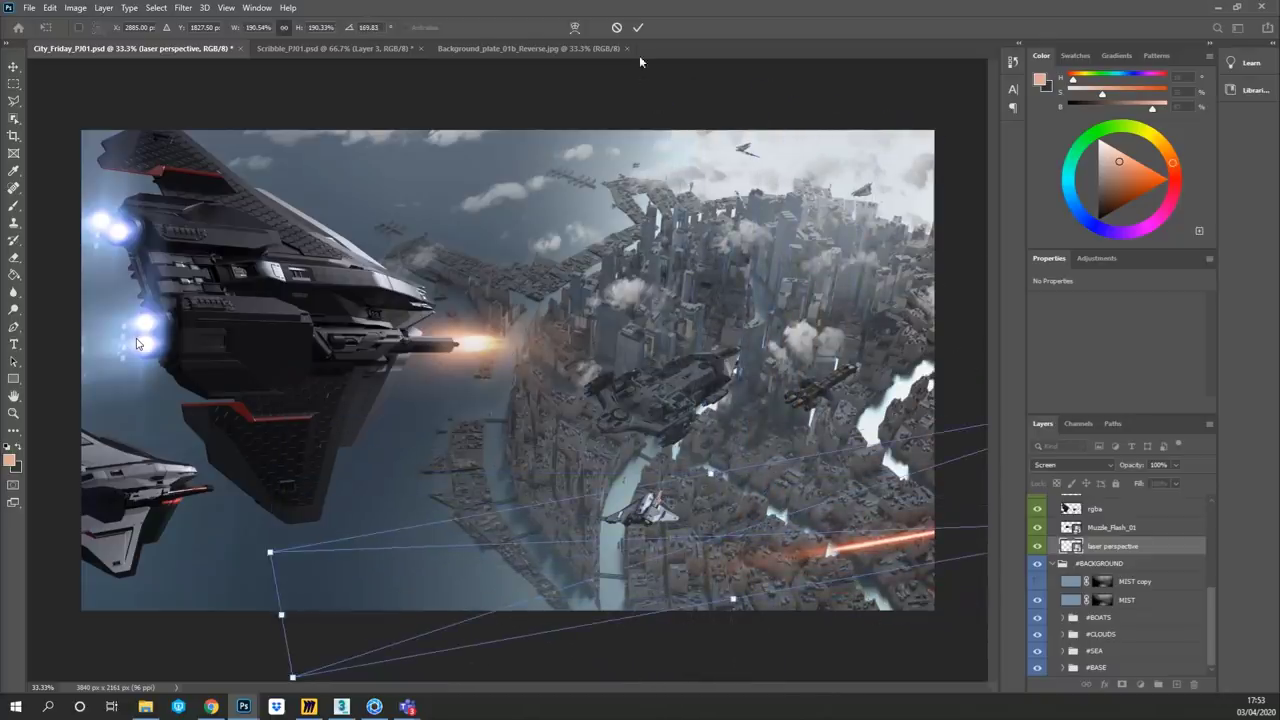
key("Return")
left_click_drag(783, 533, 290, 442)
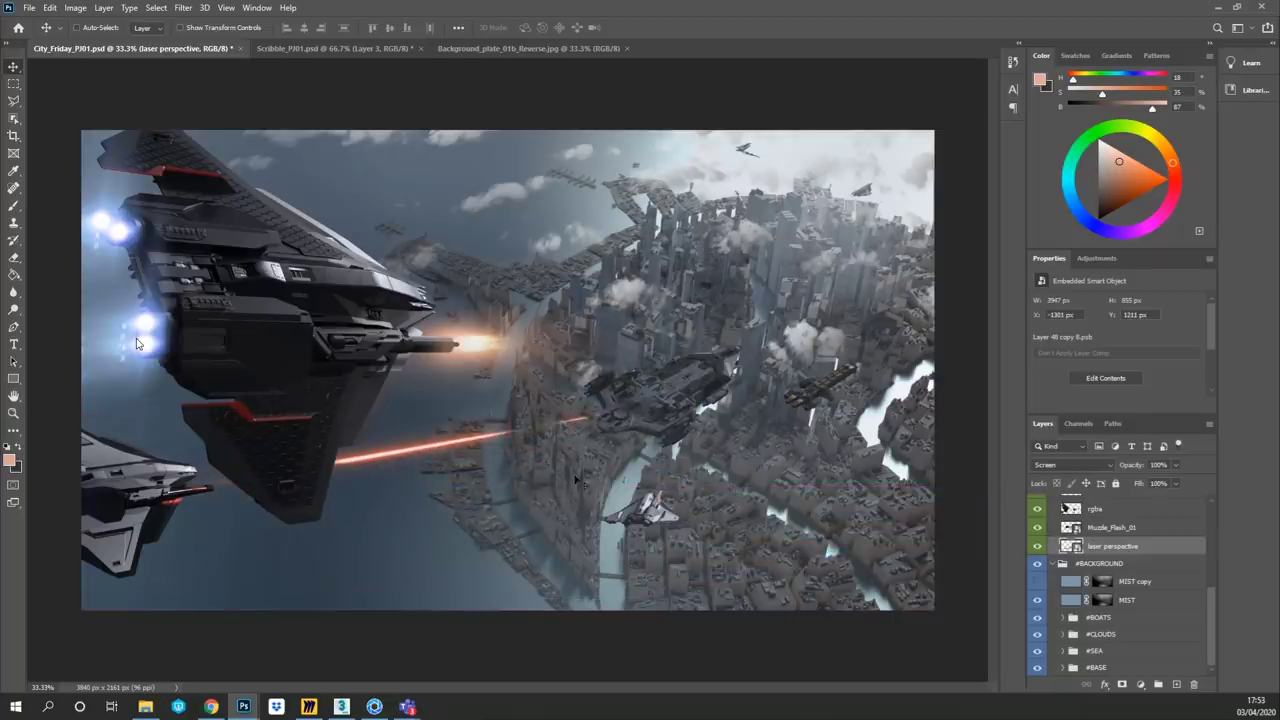
- Shift laser perspective so its beam starts at the gun of the small ship in the foreground
right_click(1156, 549)
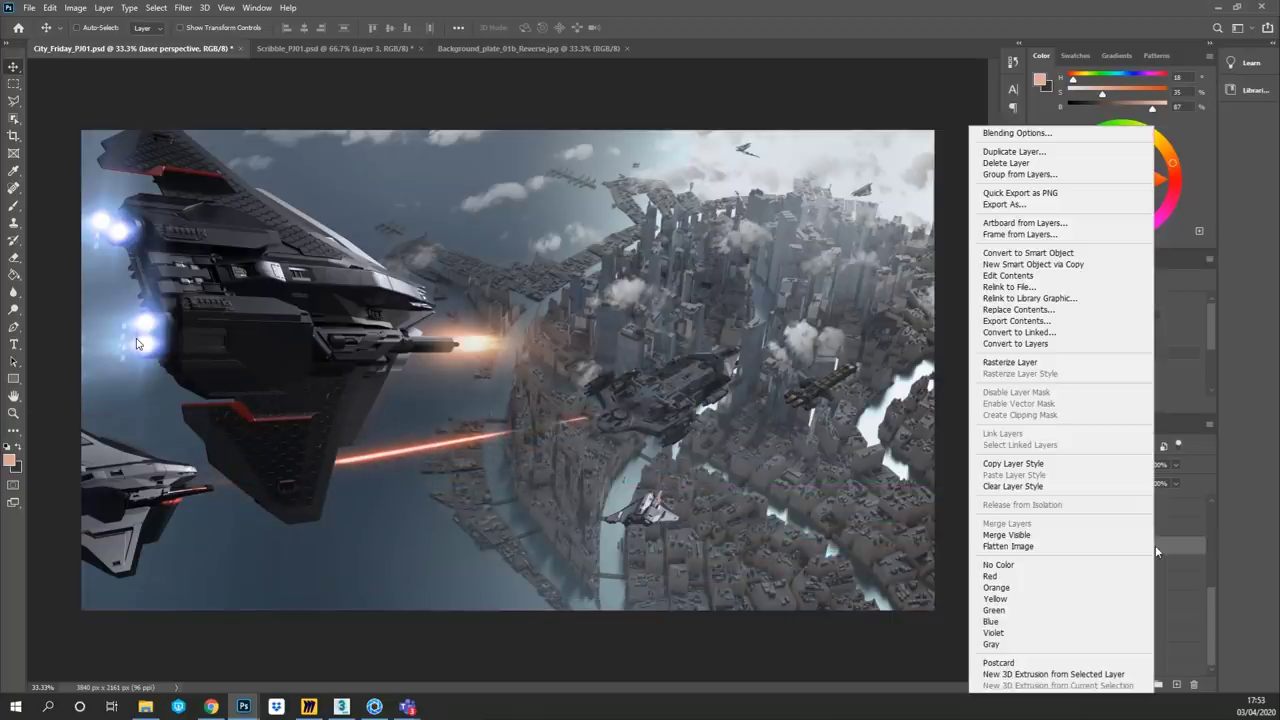
left_click(831, 620)
left_click_drag(507, 458, 408, 462)
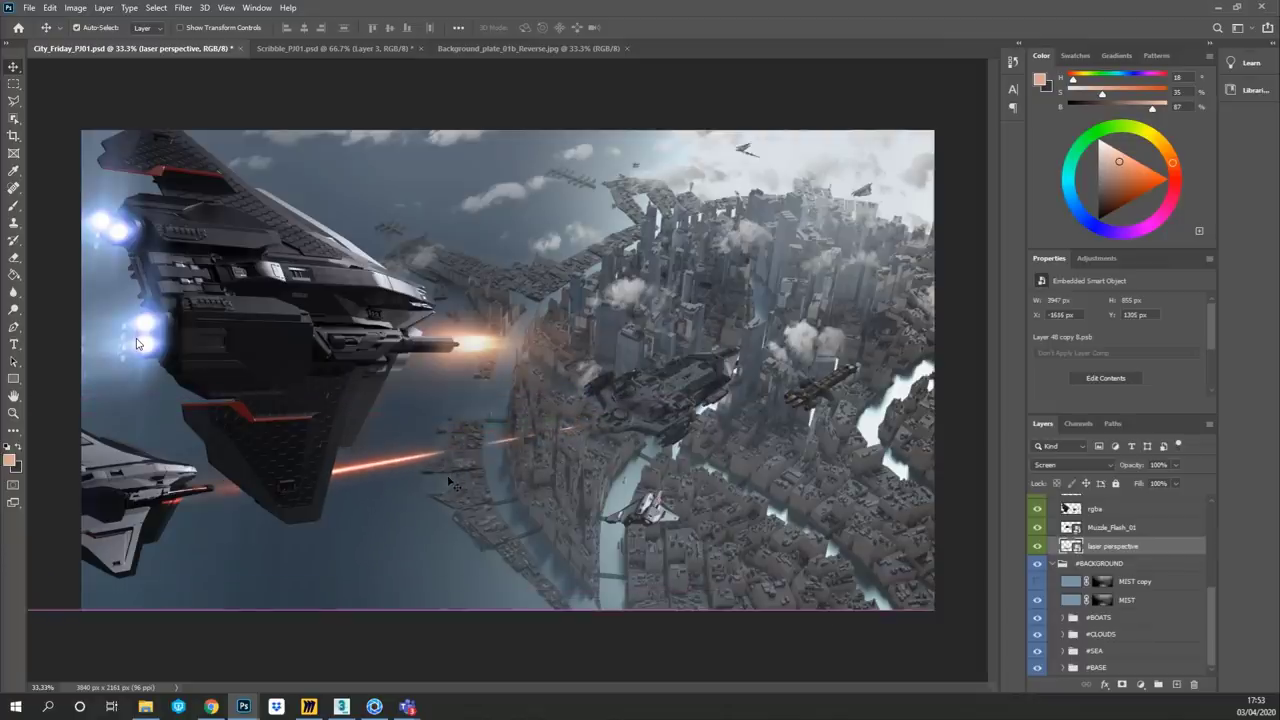
key("ctrl+t")
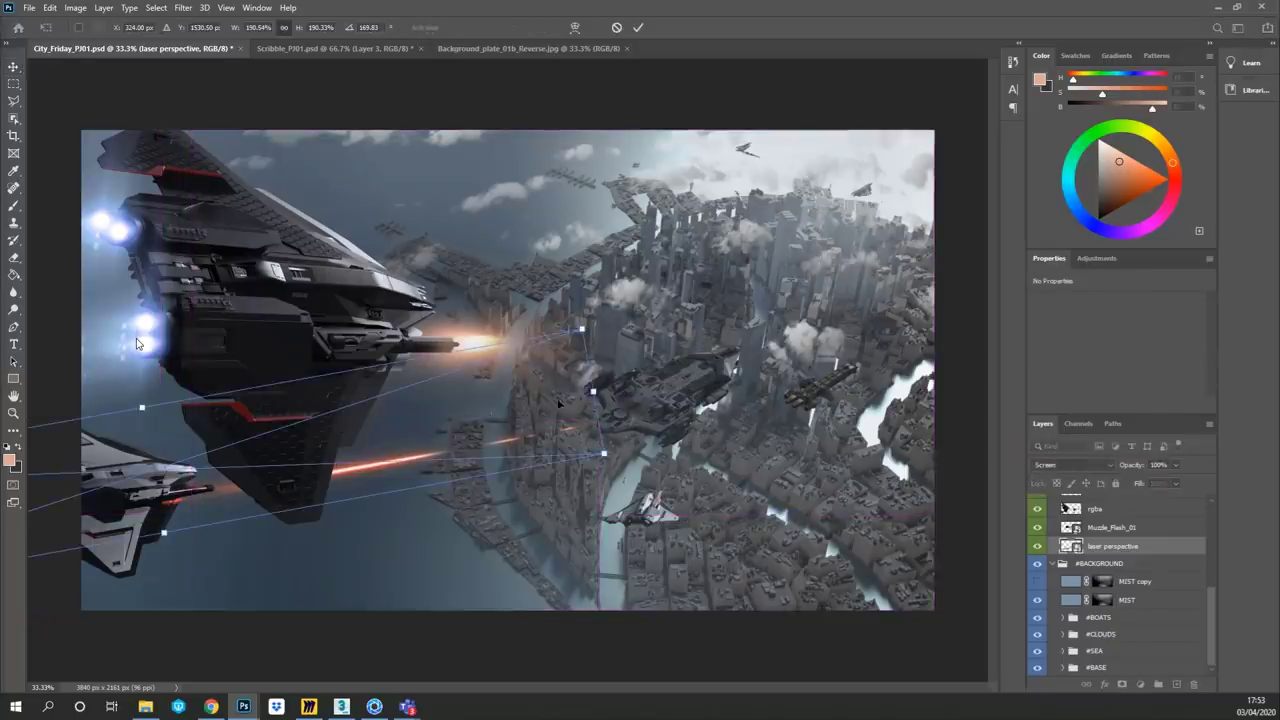
left_click(638, 27)
left_click_drag(446, 420, 342, 438)
- Copy the Ballistic smart object from the effects document into City_Friday_PJ01.psd, placing it ahead of the large ship's gun
key("ctrl+Tab")
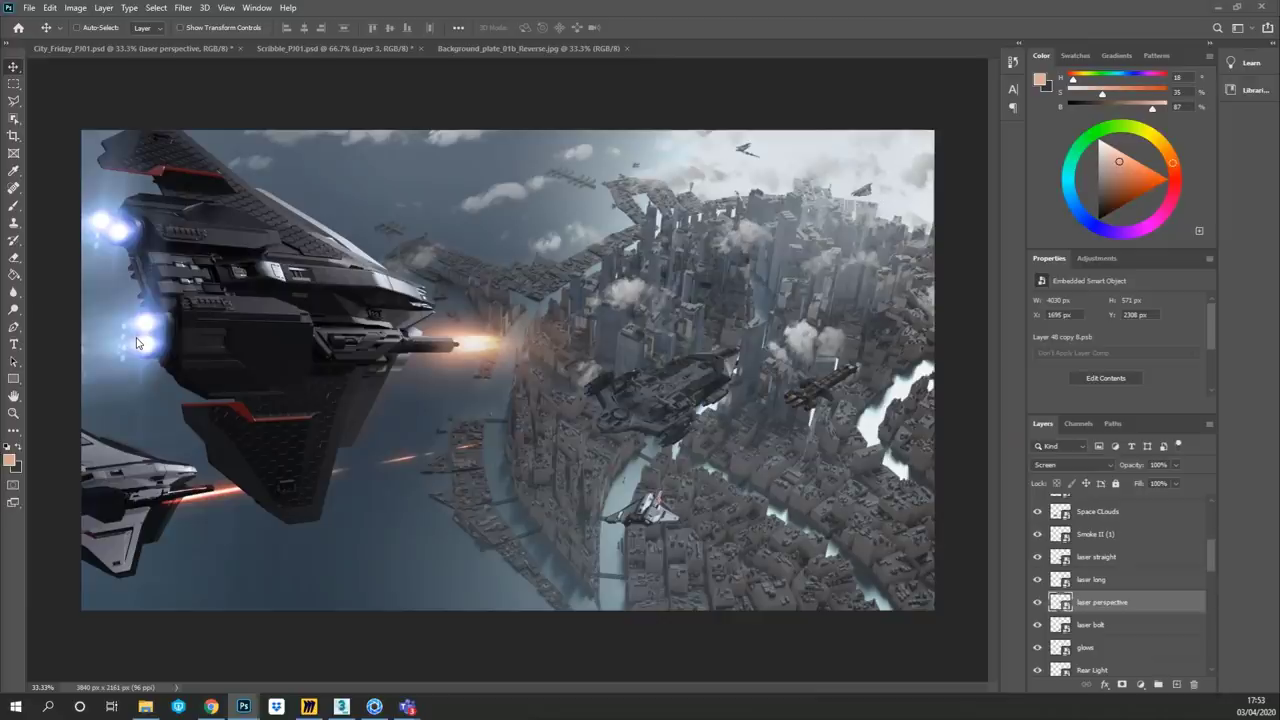
key("alt+bracketleft")
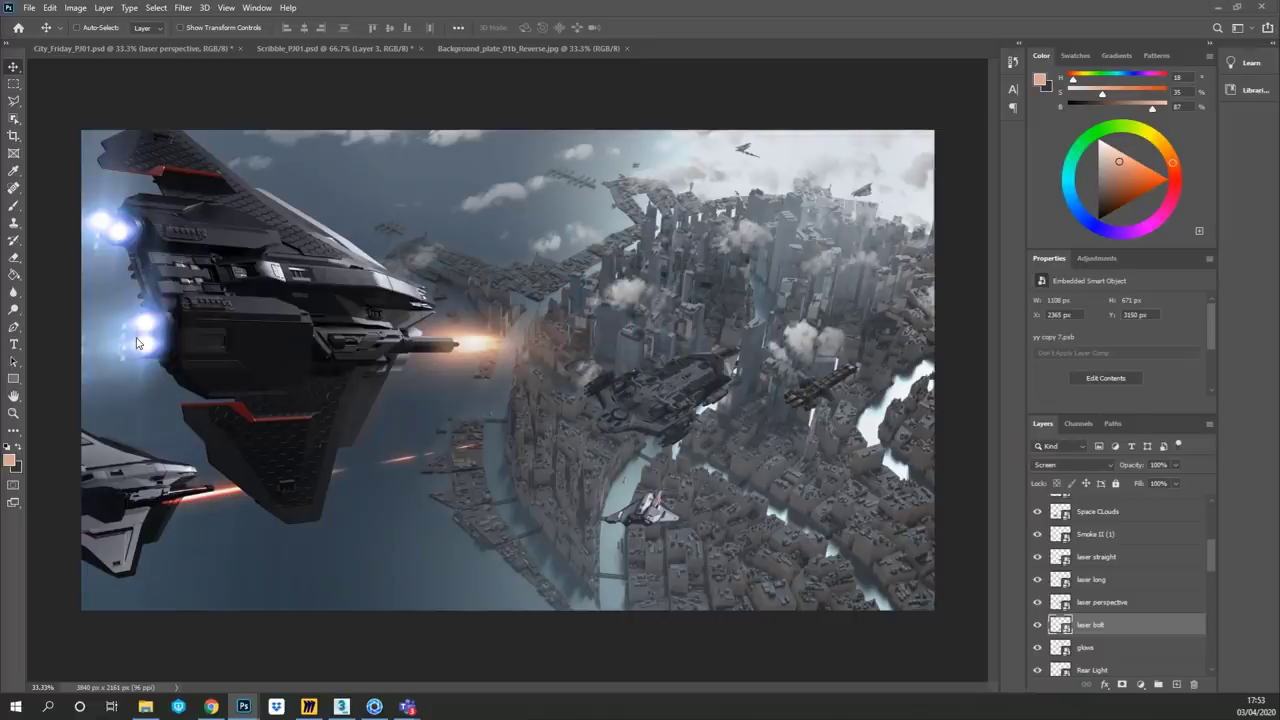
left_click(136, 342, "ctrl")
left_click_drag(136, 342, 630, 455)
- Scale Ballistic down to about 435 × 167 px so the round sits just ahead of the muzzle flash
key("ctrl+plus")
key("ctrl+plus")
key("ctrl+t")
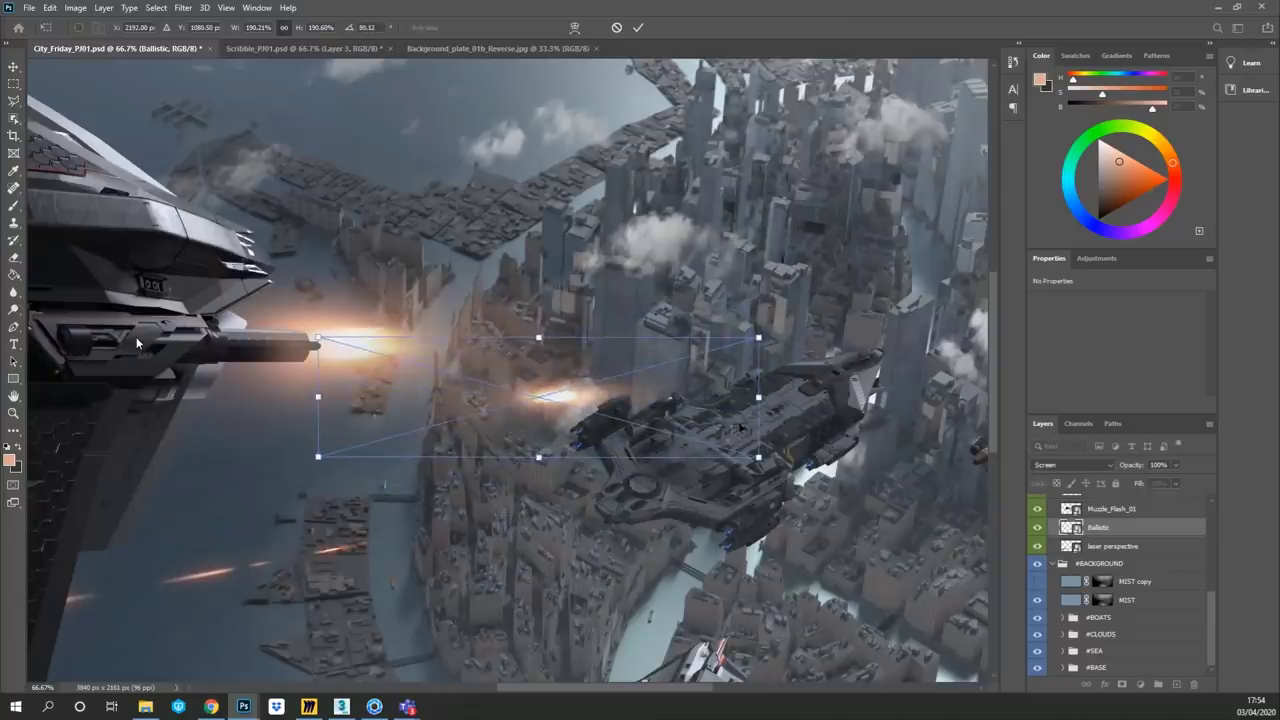
left_click_drag(758, 397, 632, 397)
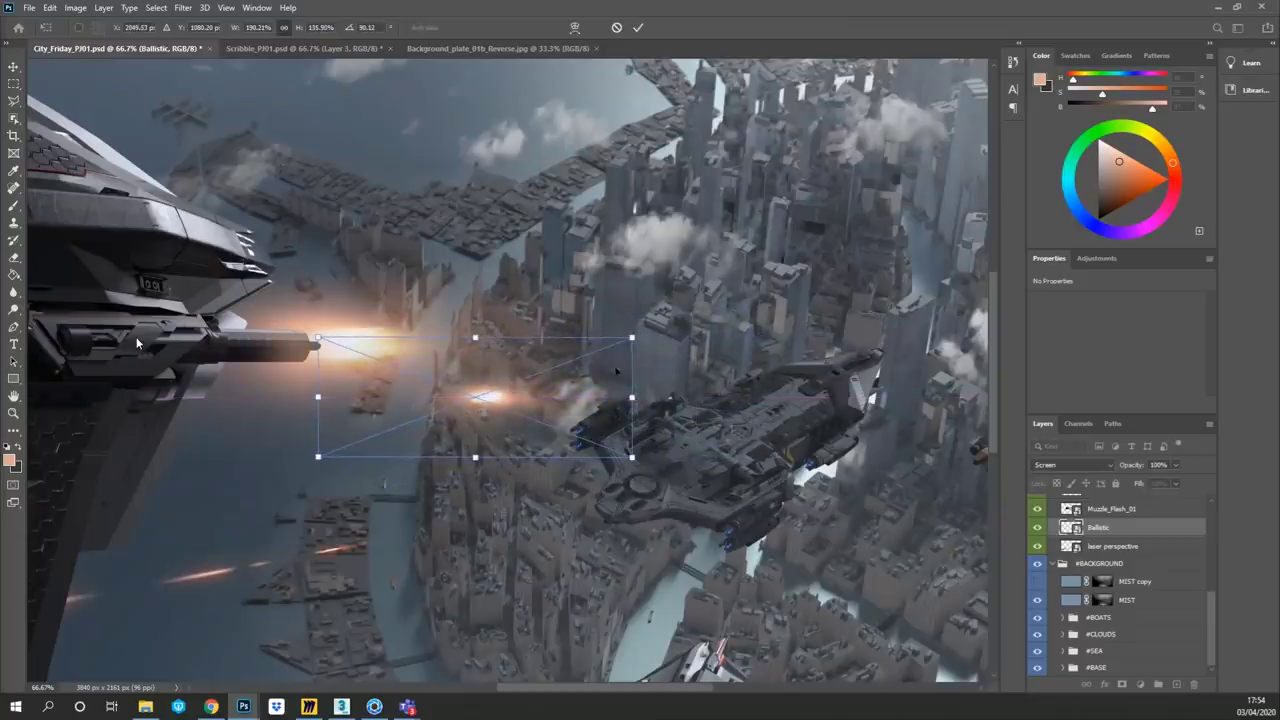
left_click_drag(632, 338, 523, 363)
left_click(638, 28)
- Duplicate Ballistic further along the firing line and scale the copy to about 54.7% wide and 42.7% high
left_click_drag(440, 420, 652, 382)
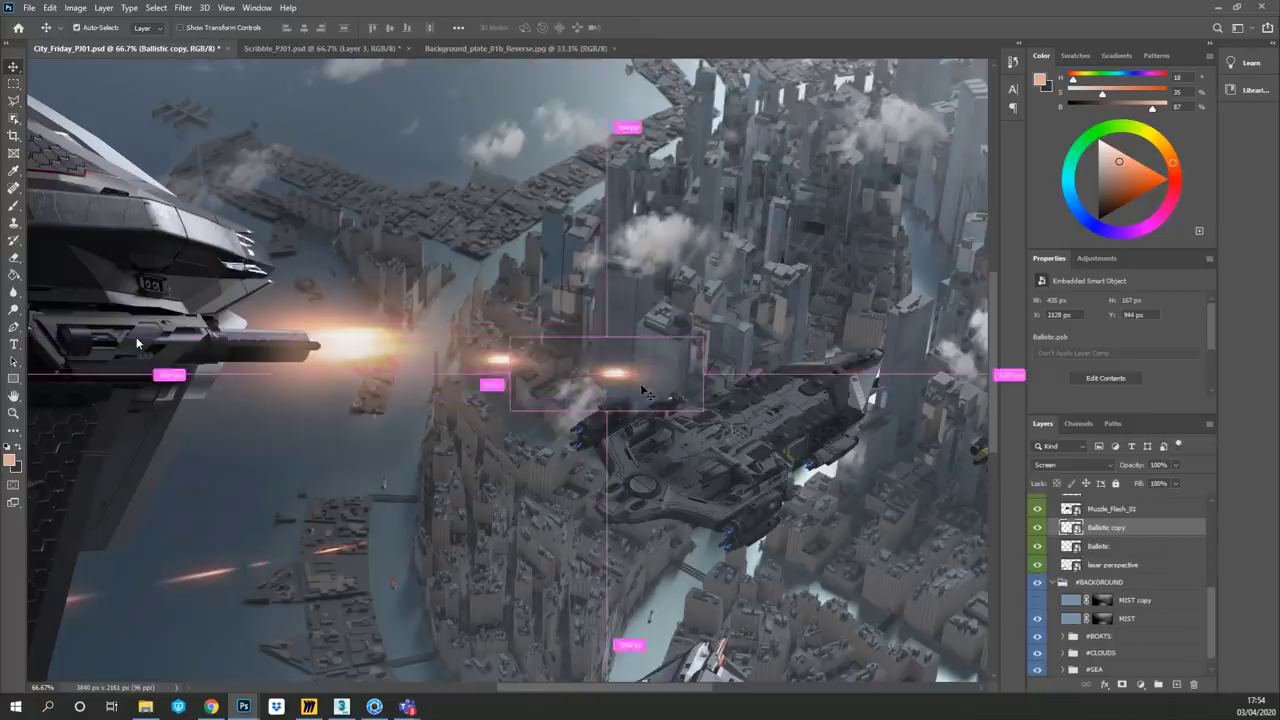
key("ctrl+t")
left_click_drag(703, 337, 620, 362)
left_click(638, 27)
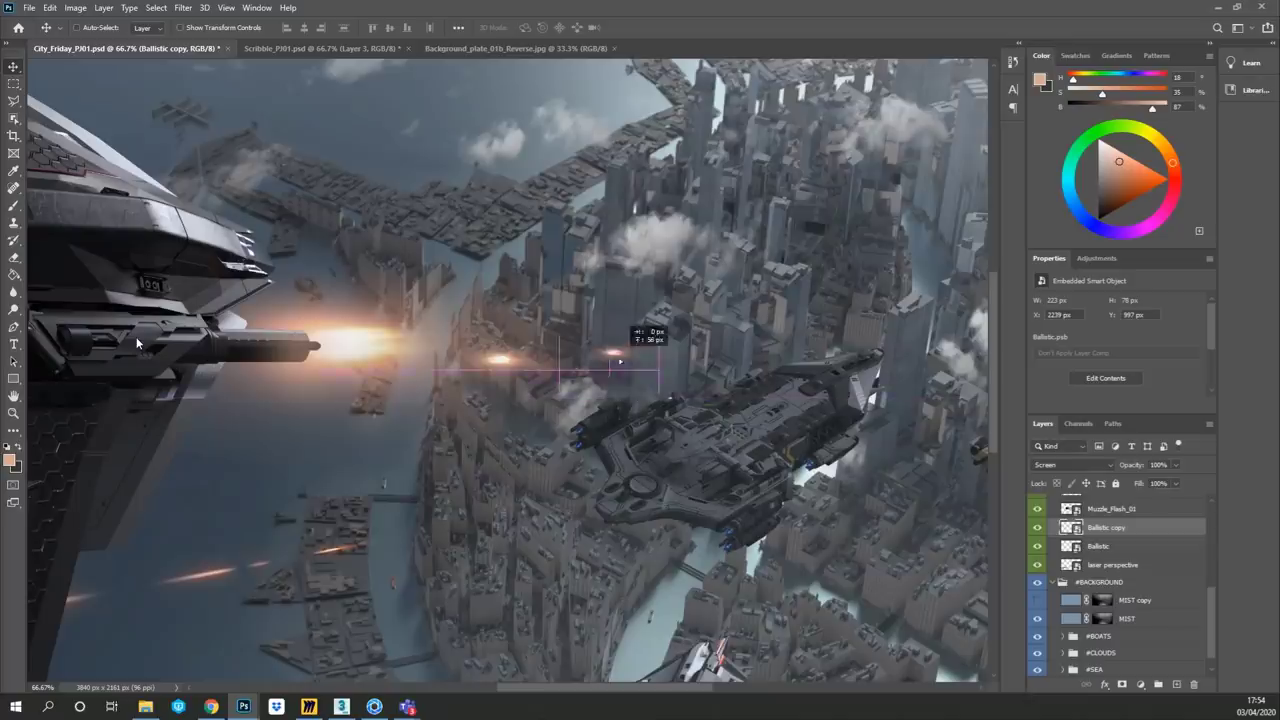
key("ctrl+t")
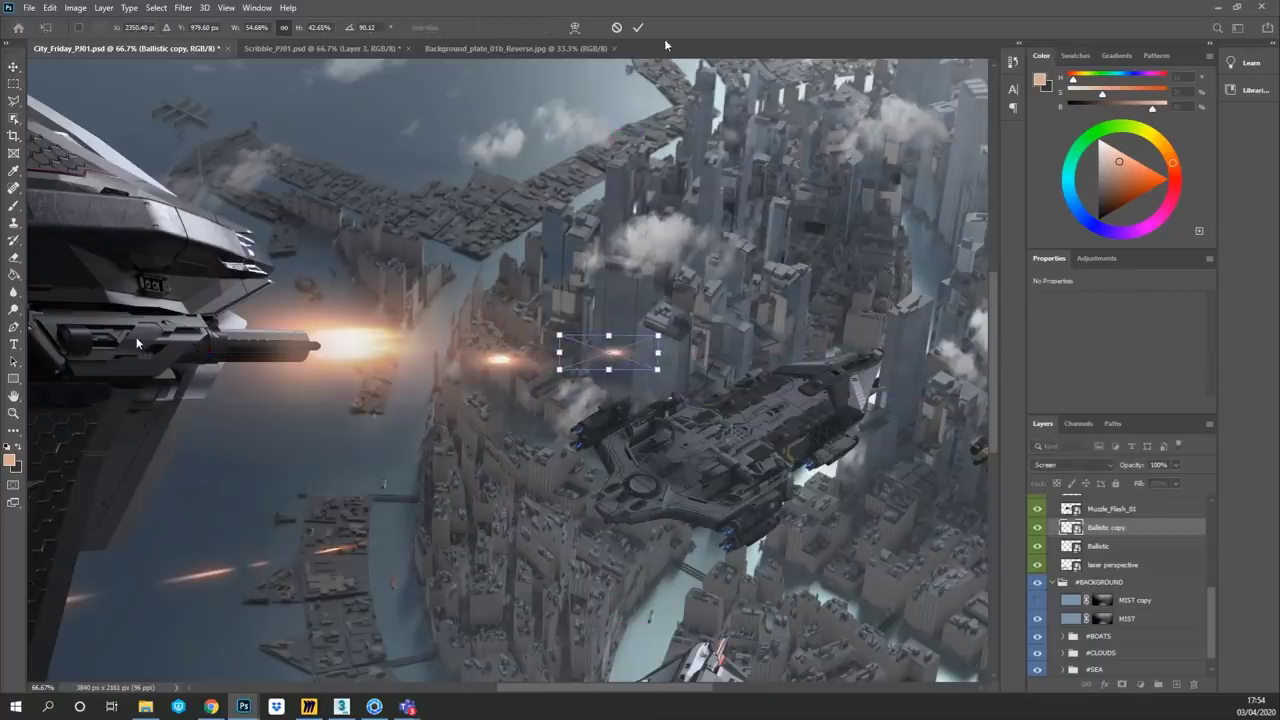
left_click(639, 27)
- Duplicate the smaller ballistic round farther along the line and scale it to about 25.8% wide and 20.2% high
left_click_drag(602, 355, 651, 357)
key("ctrl+t")
key("Return")
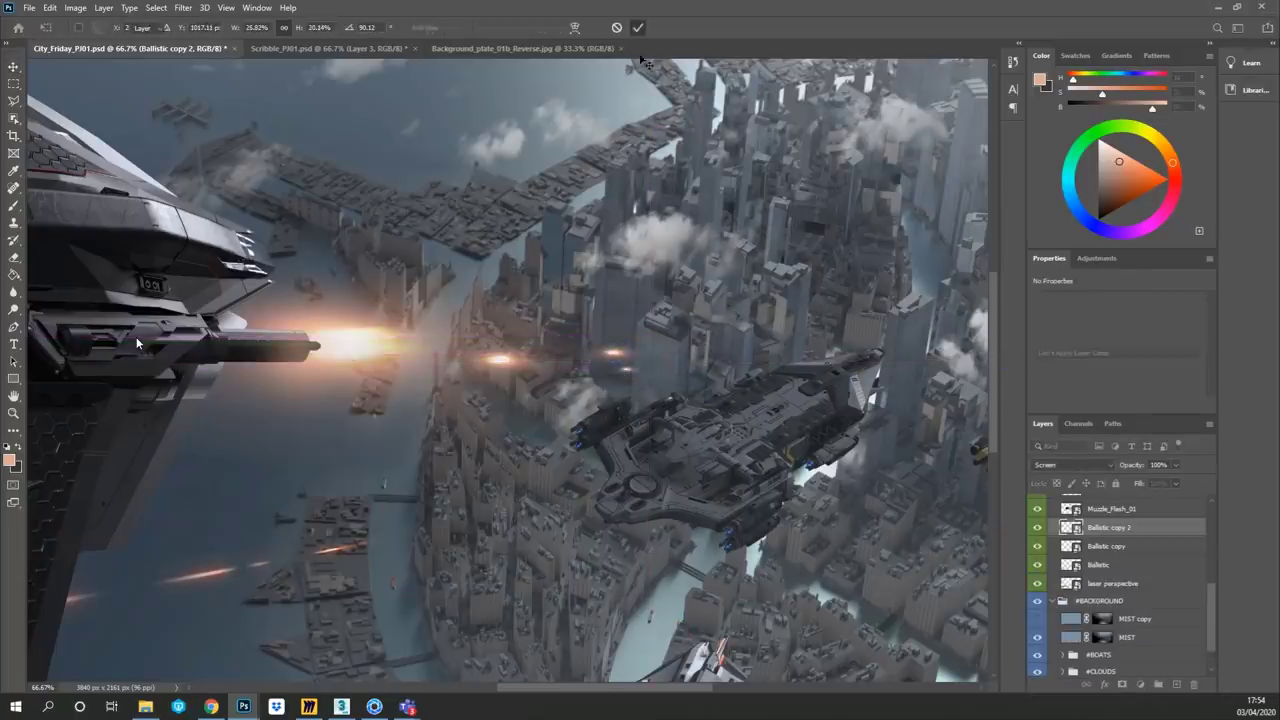
- Duplicate the smallest ballistic round farther along the firing line onto the dark ship, and raise the copy above the rgba layer
key("z")
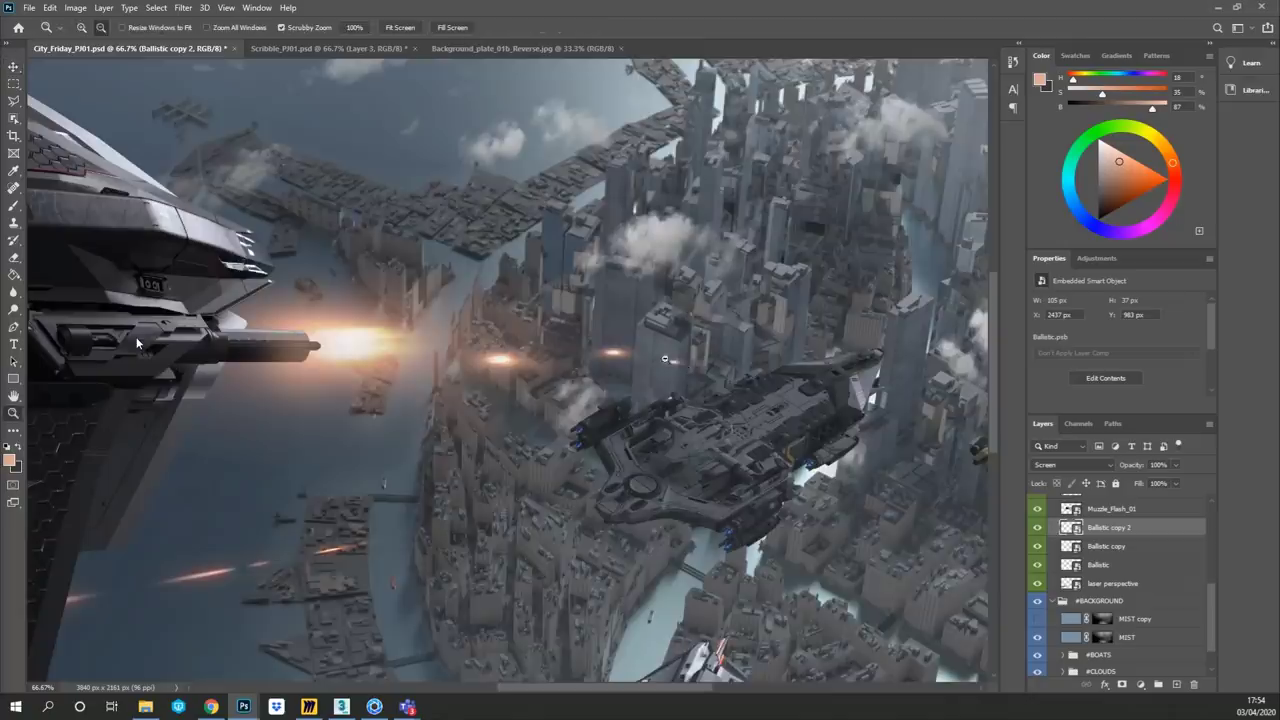
left_click(665, 342, "alt")
left_click(665, 342, "alt")
left_click(618, 363)
left_click(618, 363)
key("v")
left_click_drag(694, 352, 903, 366)
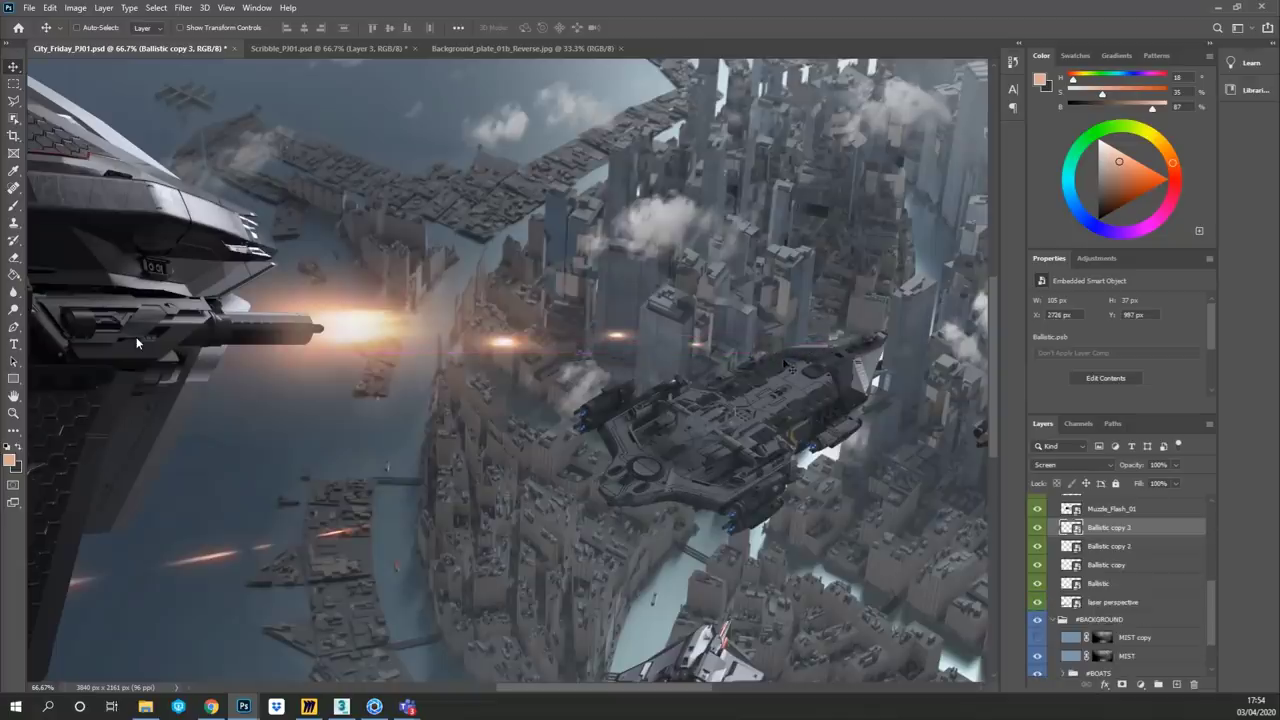
scroll(1152, 566, "up", 2)
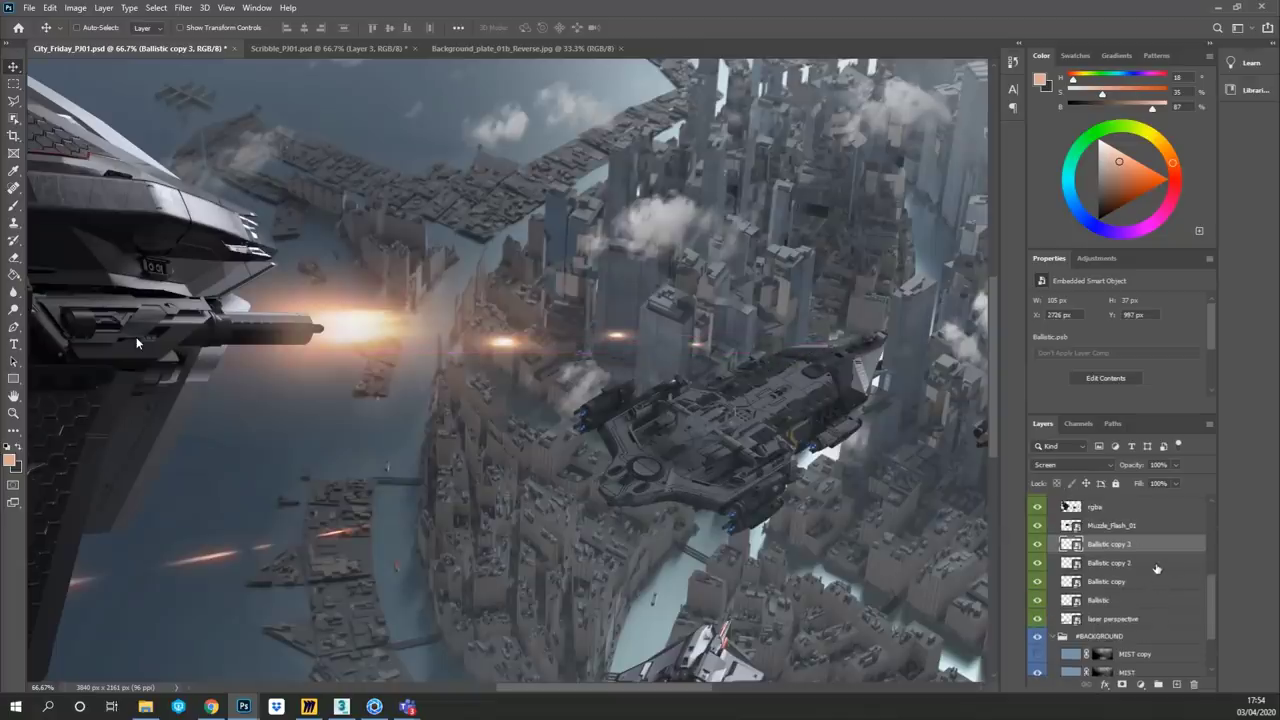
key("ctrl+bracketright")
key("ctrl+bracketright")
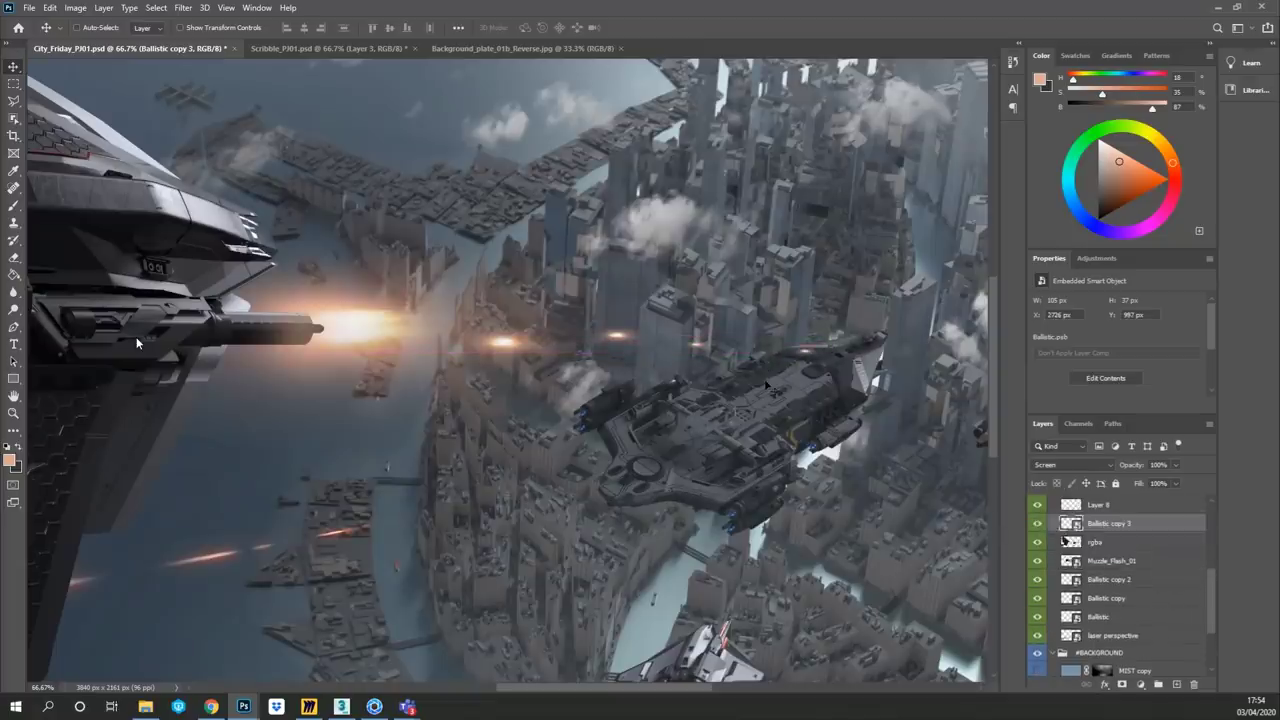
- Scale the ballistic round over the dark ship down to about 60 × 21 px
key("ctrl+t")
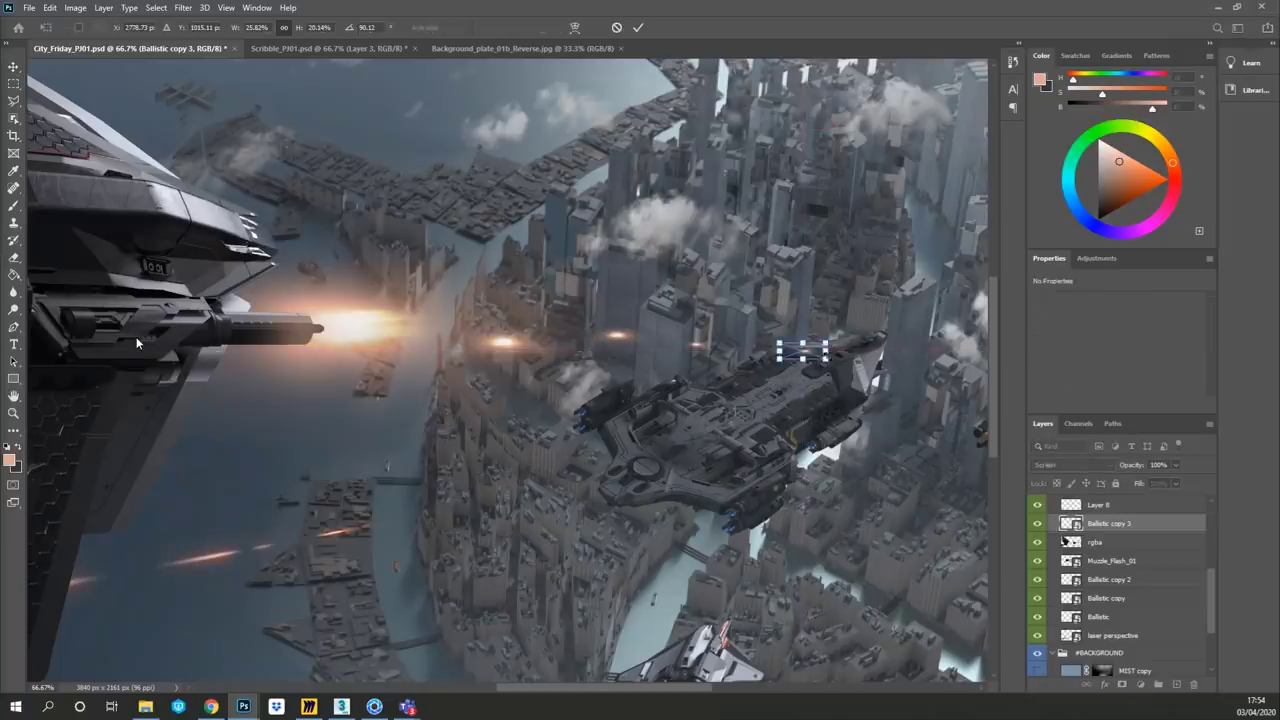
left_click_drag(826, 344, 808, 348)
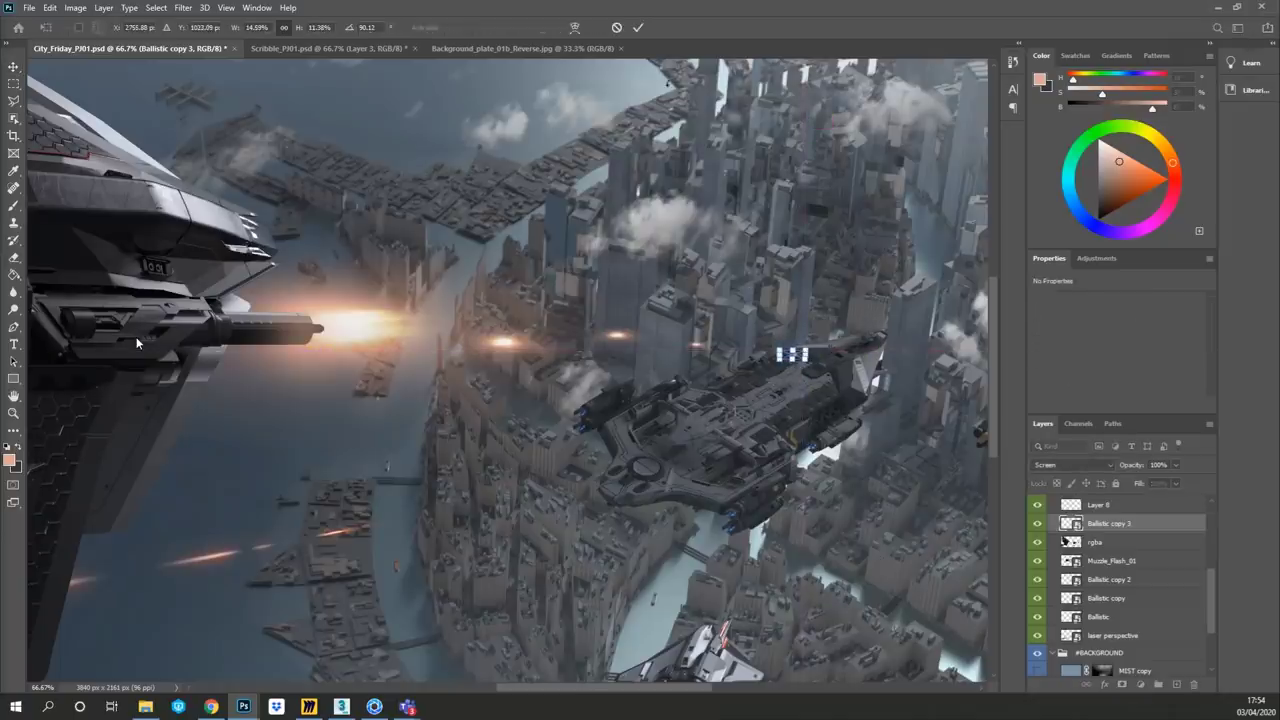
left_click(638, 27)
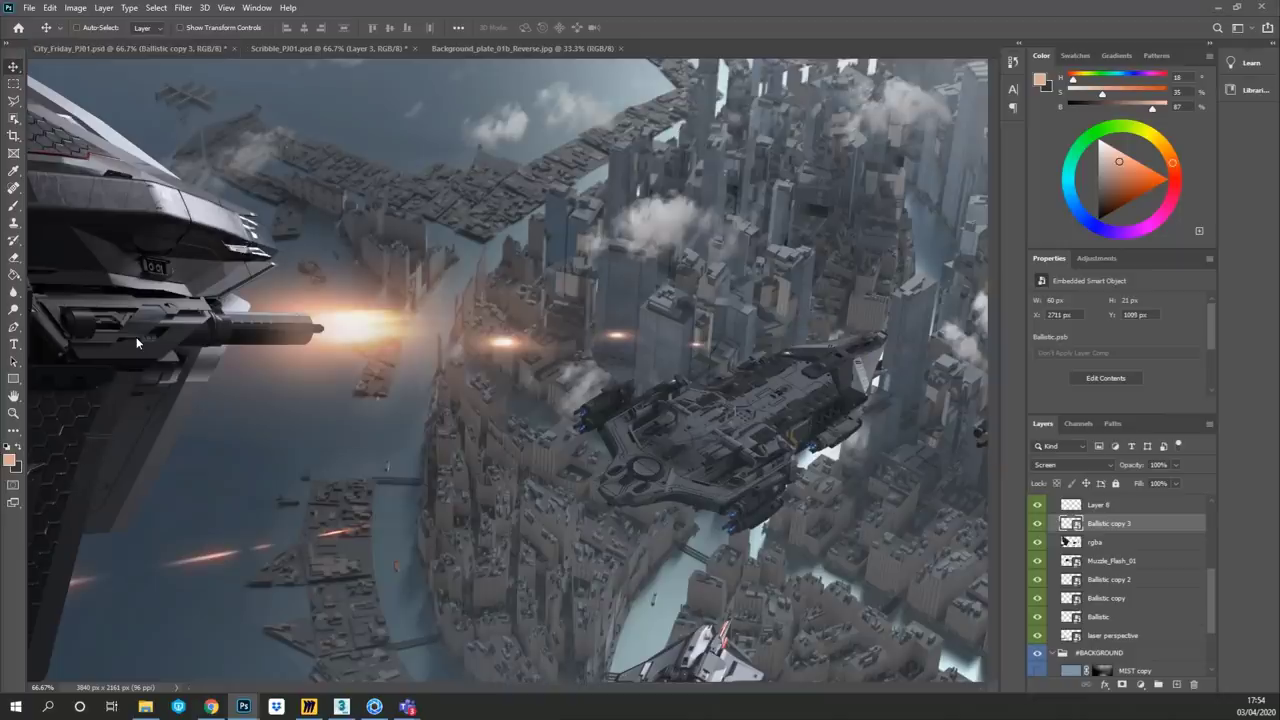
- Try placing Embers & Sparks (606) from the effects document over the dark ship in City_Friday_PJ01.psd
left_click(138, 343, "ctrl")
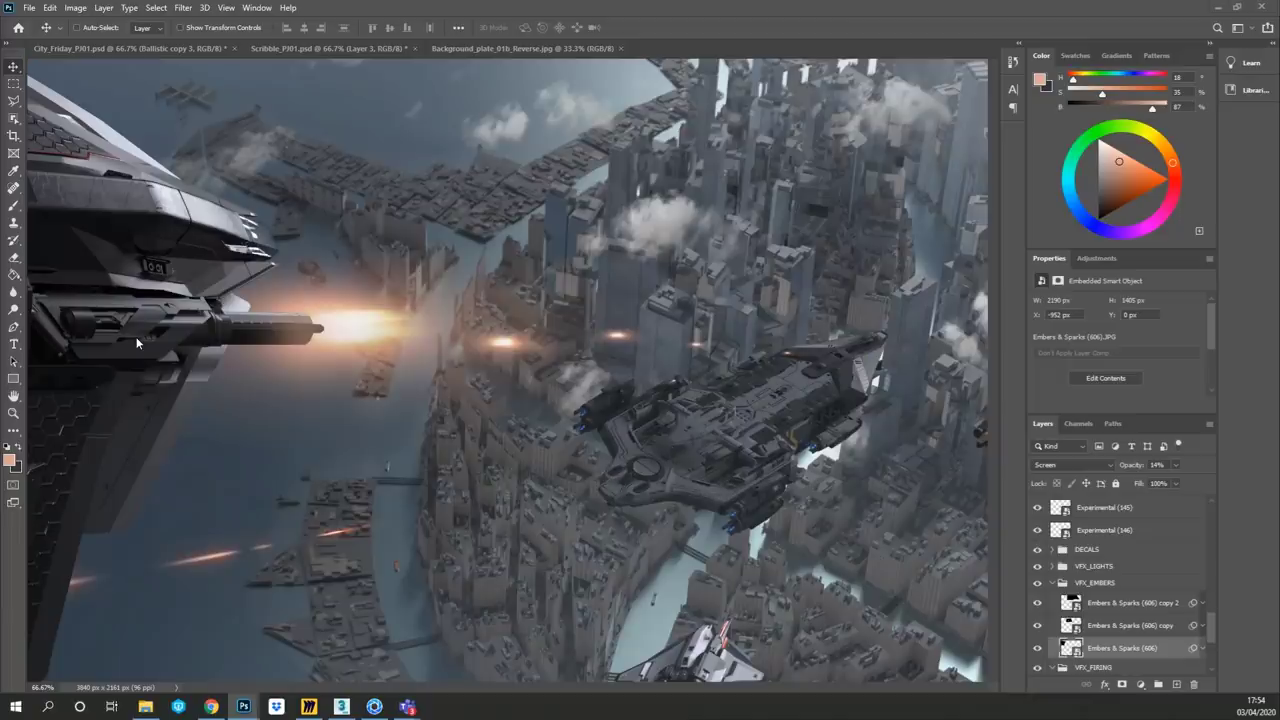
key("ctrl+[")
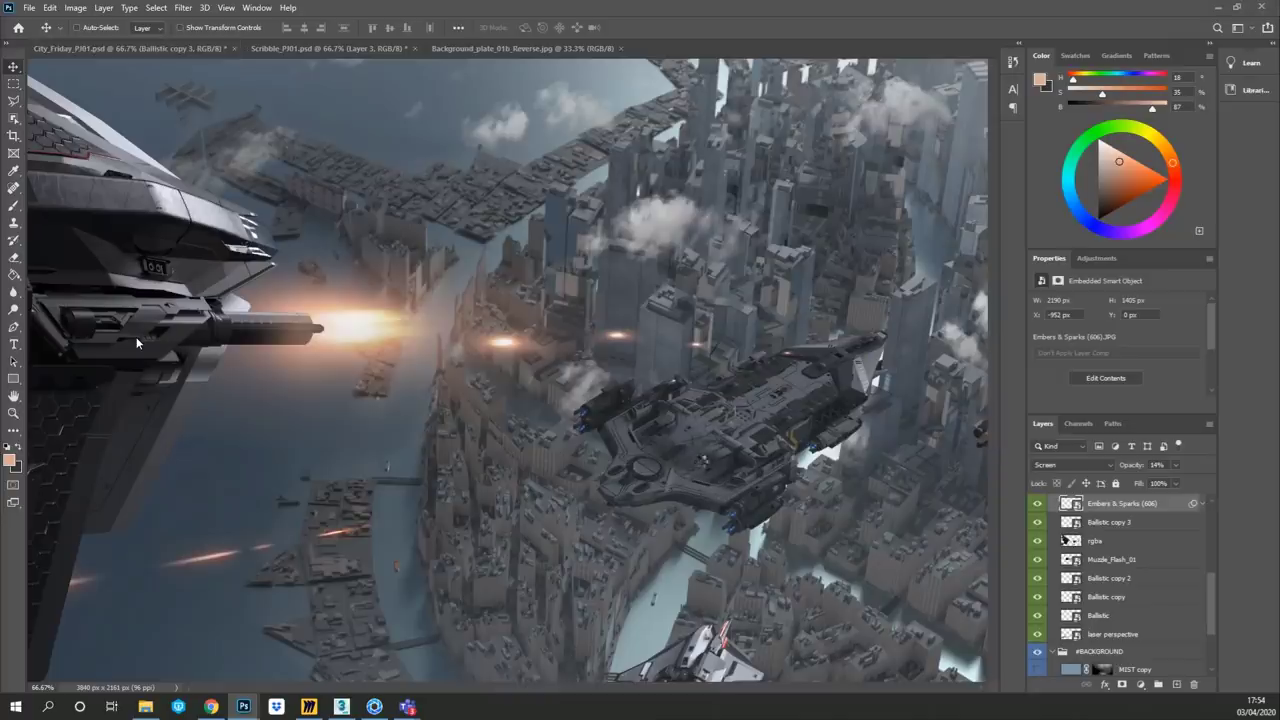
left_click(702, 466, "ctrl")
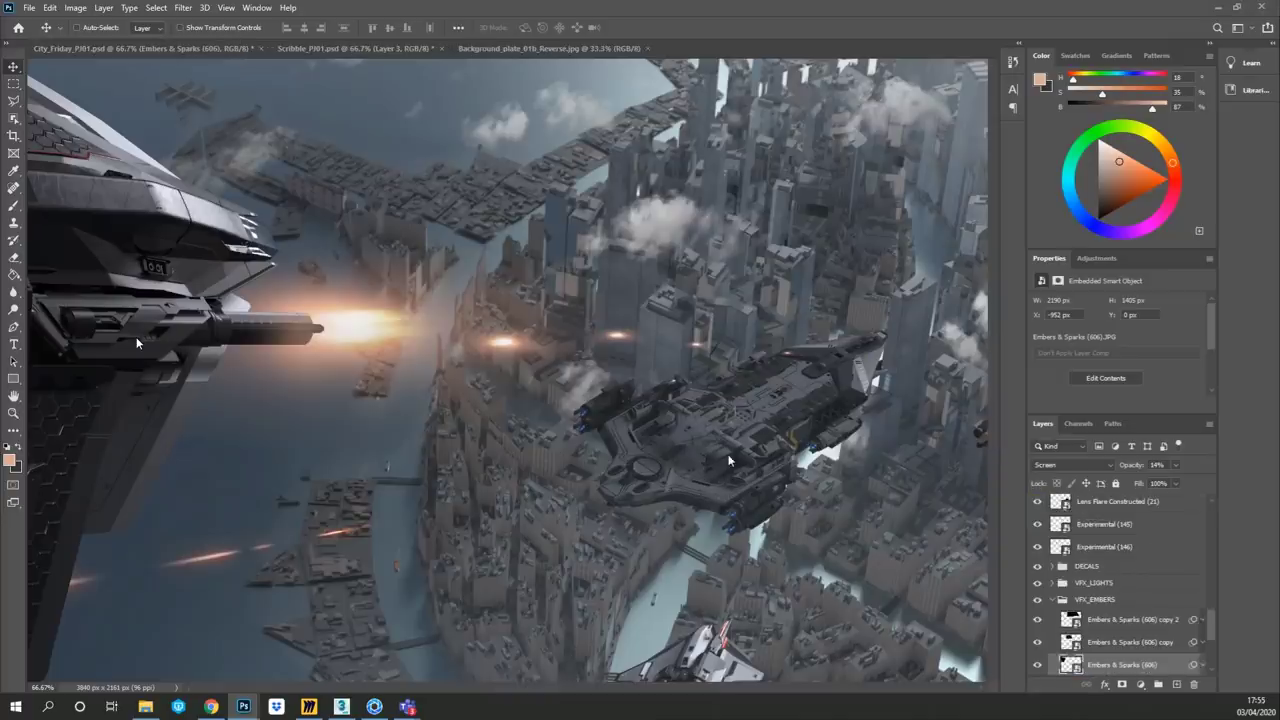
left_click(679, 450, "ctrl")
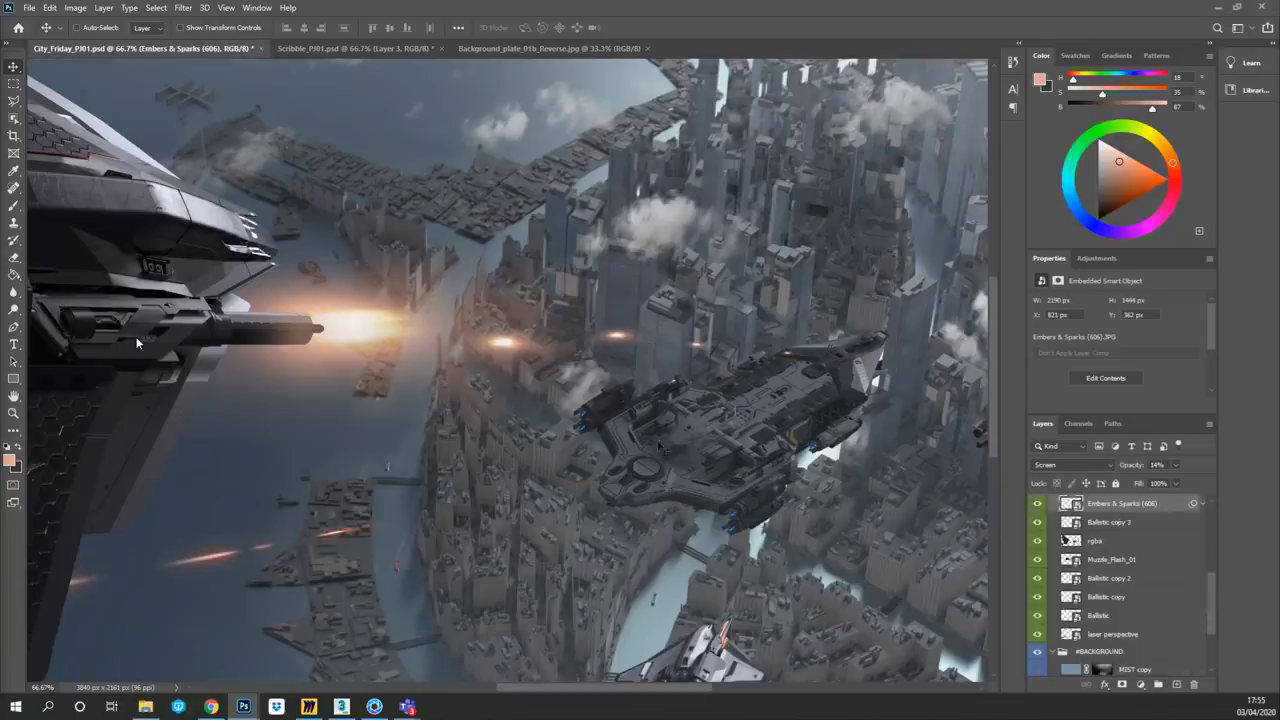
left_click_drag(534, 354, 755, 382)
key("z")
left_click_drag(755, 382, 605, 427)
key("v")
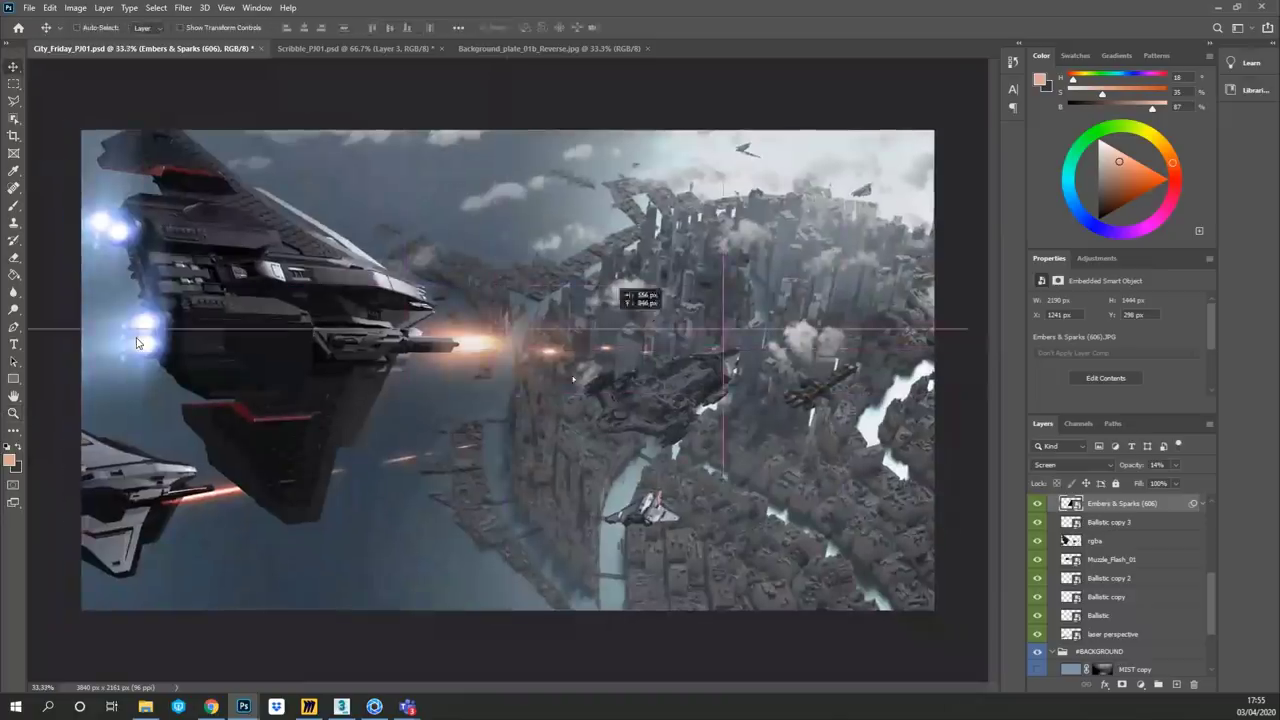
- Compare the composite with and without the Embers & Sparks (606) layer, and delete that layer
left_click_drag(355, 627, 480, 575)
left_click(1036, 504)
left_click(1036, 504)
left_click_drag(703, 348, 656, 310)
key("z")
left_click(656, 310, "alt")
left_click_drag(1150, 503, 1194, 684)
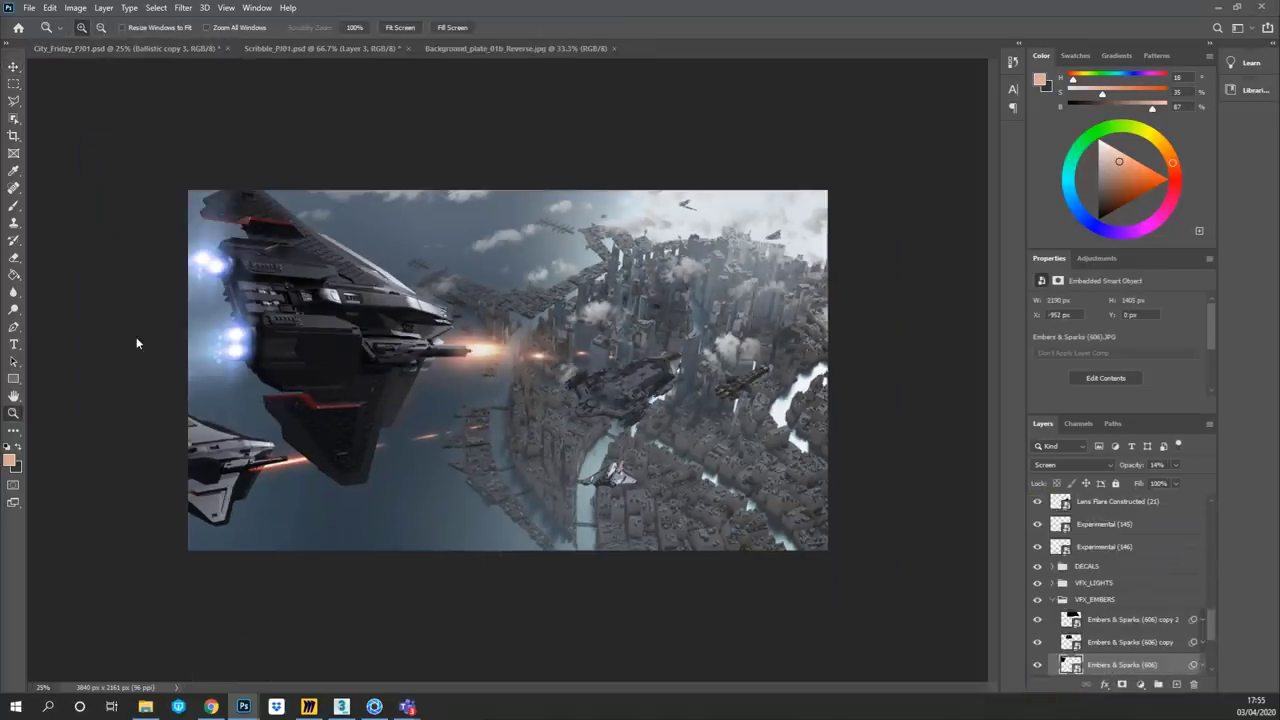
- Copy Fire & Flames II (395) copy from the effects document into City_Friday_PJ01.psd, placing it over the dark ship
key("v")
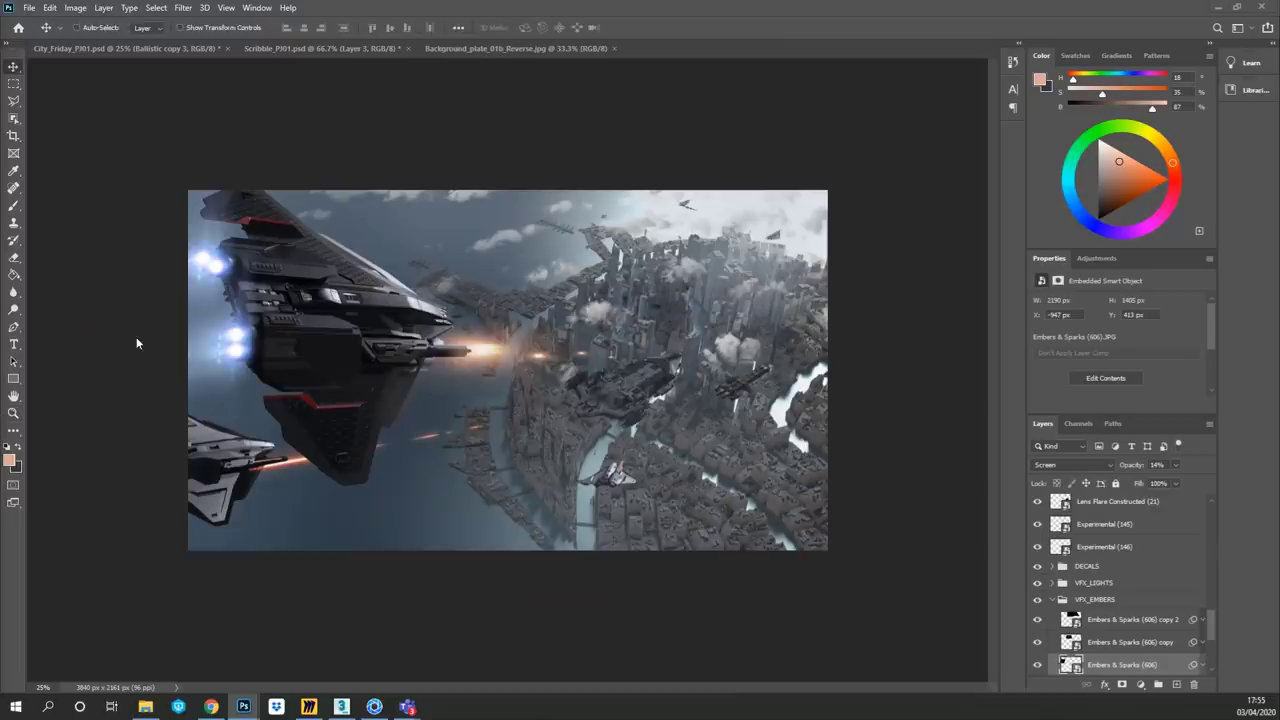
key("ctrl+z")
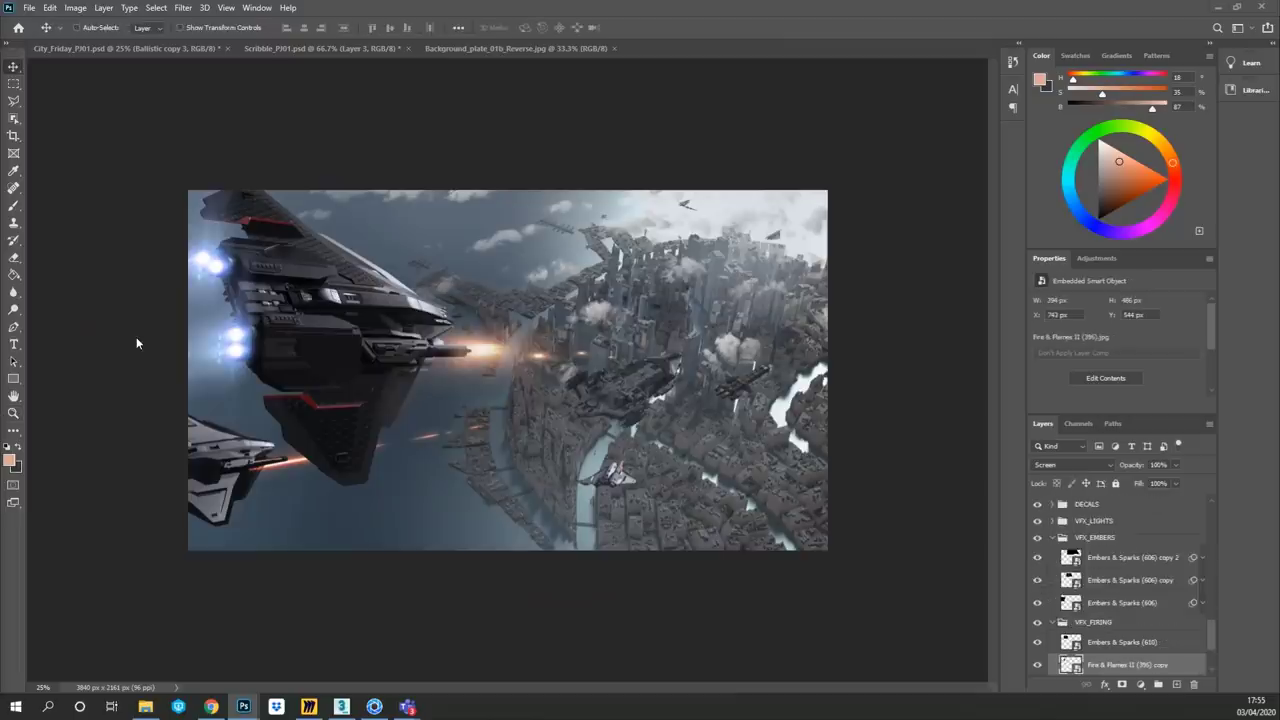
key("ctrl+z")
left_click_drag(508, 378, 652, 377)
key("z")
key("ctrl+plus")
- Rotate the fire layer to about 98.3° and scale it down to about 14.7%
key("ctrl+t")
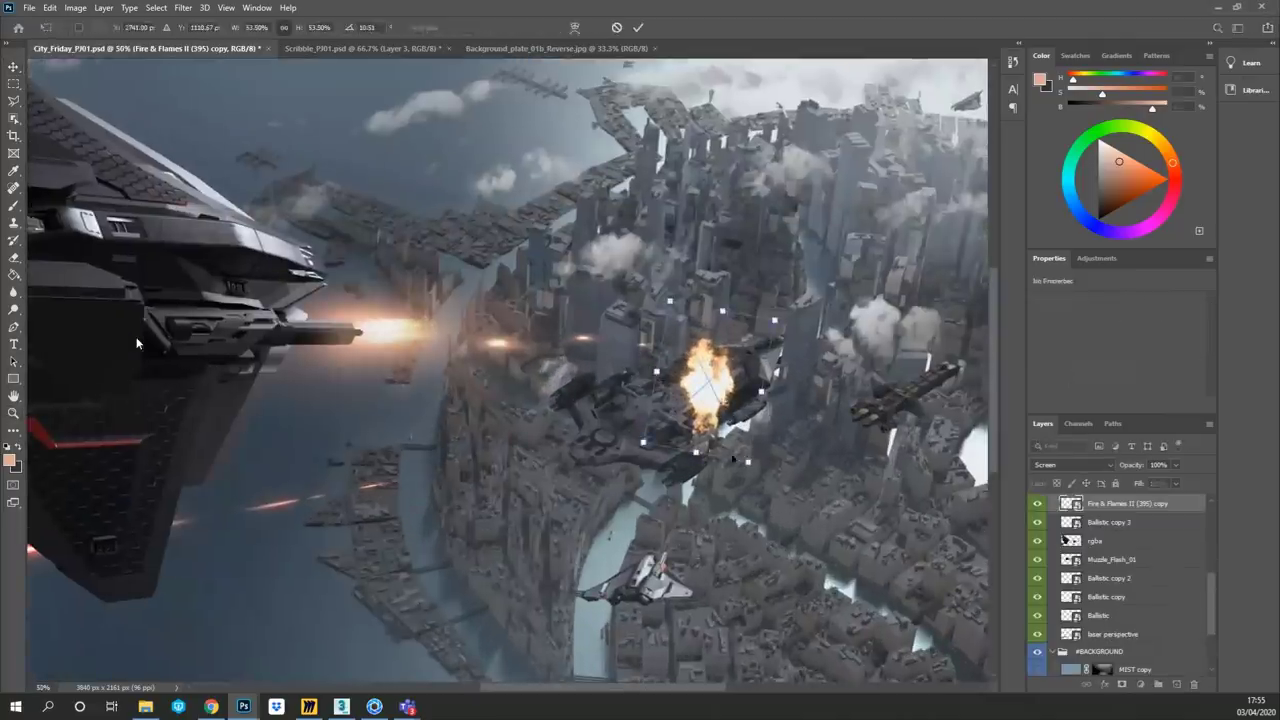
left_click_drag(748, 462, 690, 345)
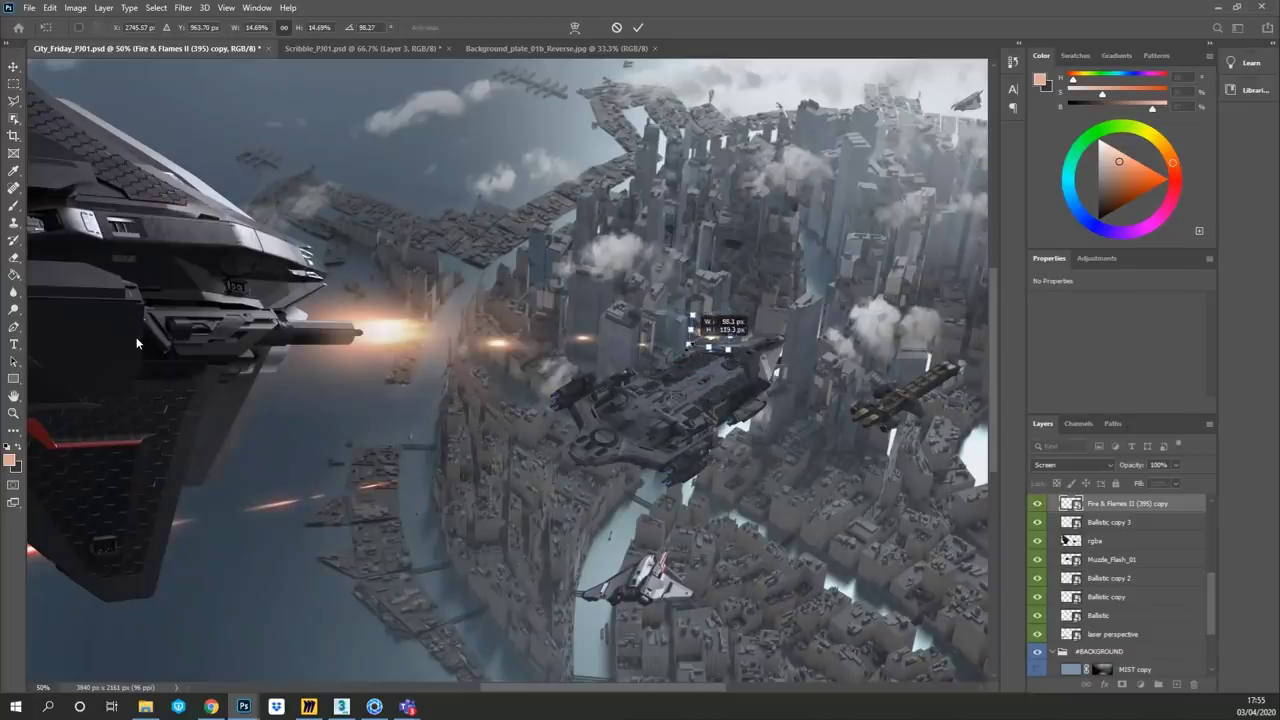
left_click(639, 28)
- Scale the fire layer down to about 9.5% and place it at the dark ship's upper tail as an impact explosion
left_click_drag(723, 288, 752, 288)
key("v")
left_click_drag(749, 366, 735, 416)
key("z")
left_click(690, 421)
key("ctrl+t")
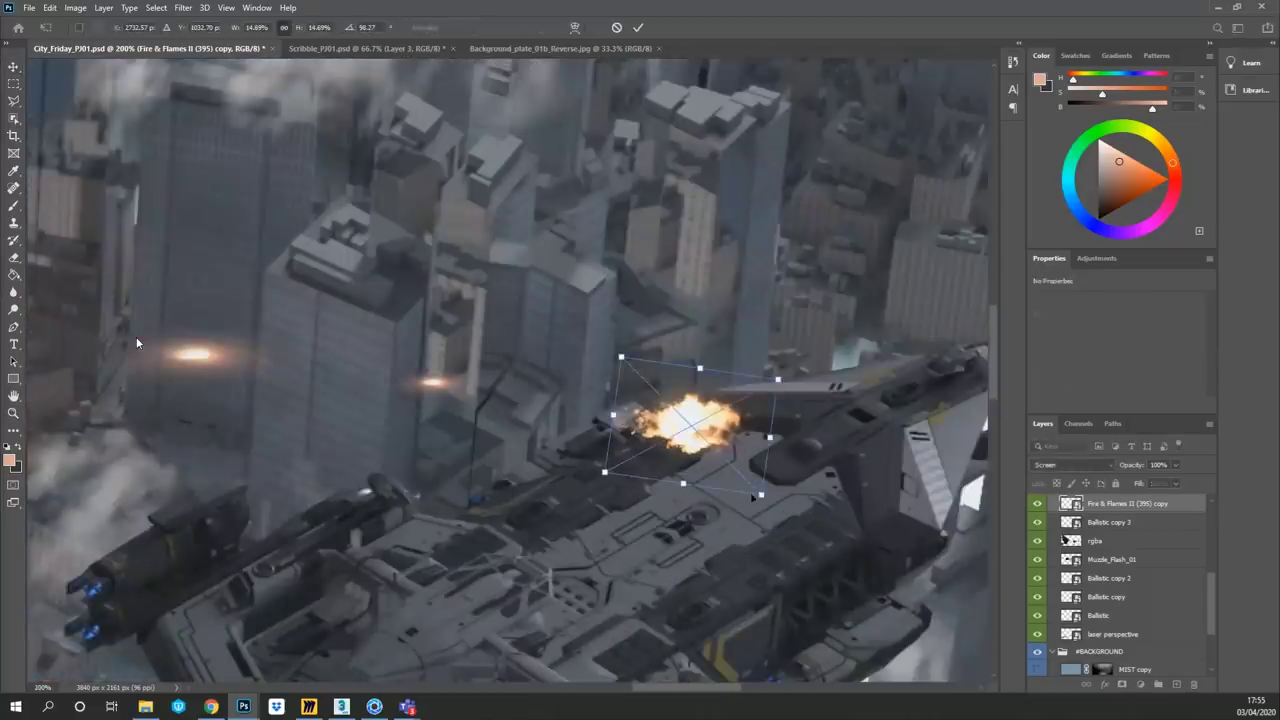
left_click_drag(760, 494, 940, 371)
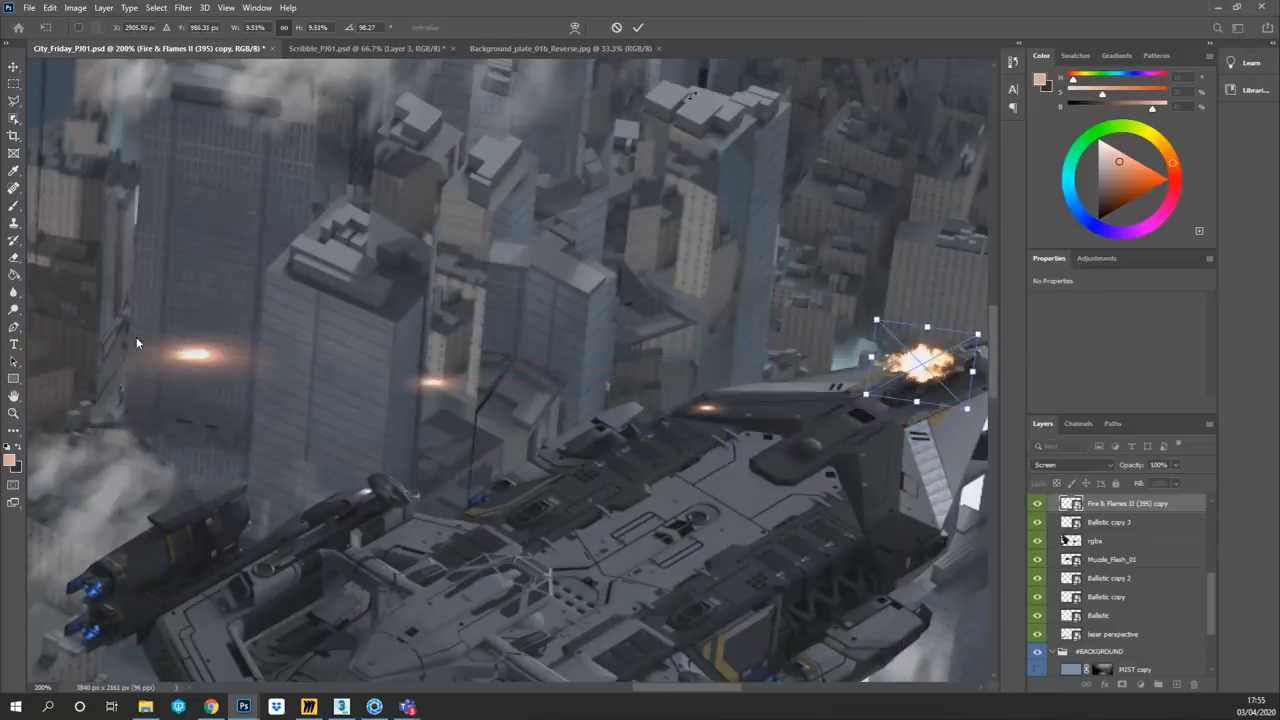
left_click(638, 28)
- Copy Embers & Sparks (606) copy from the effects document into City_Friday_PJ01.psd, above the fire layer
key("z")
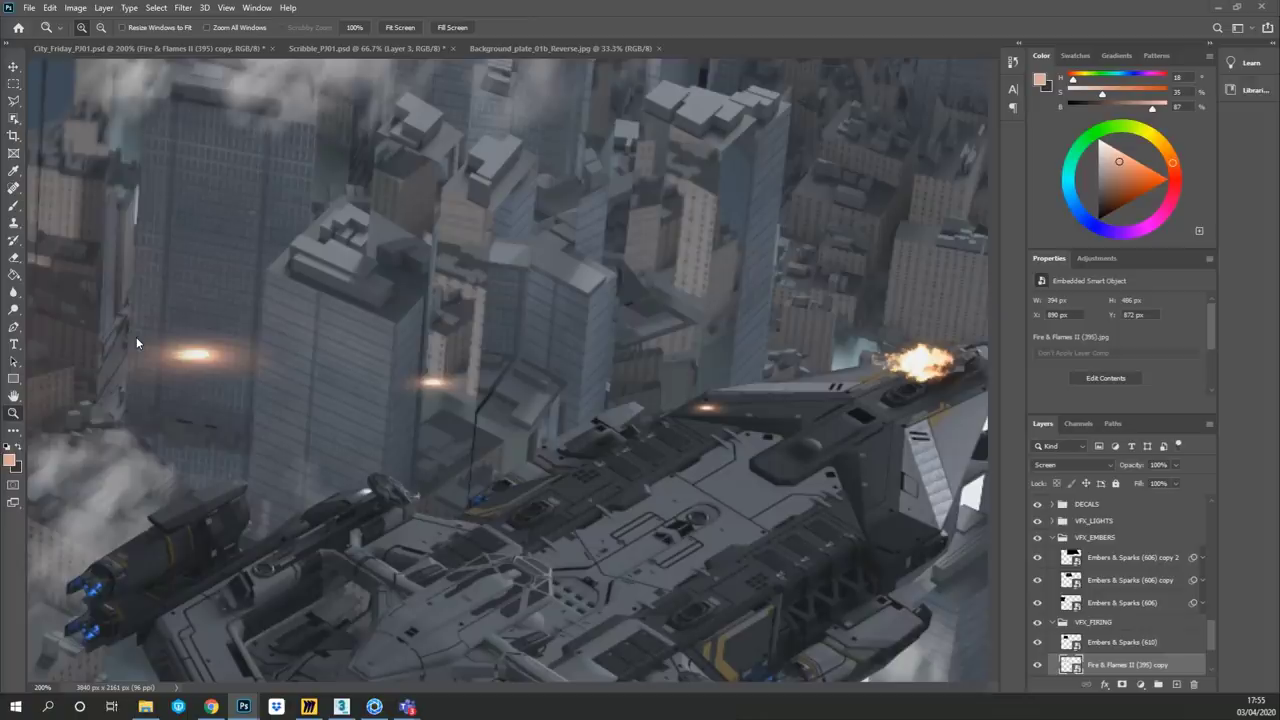
key("v")
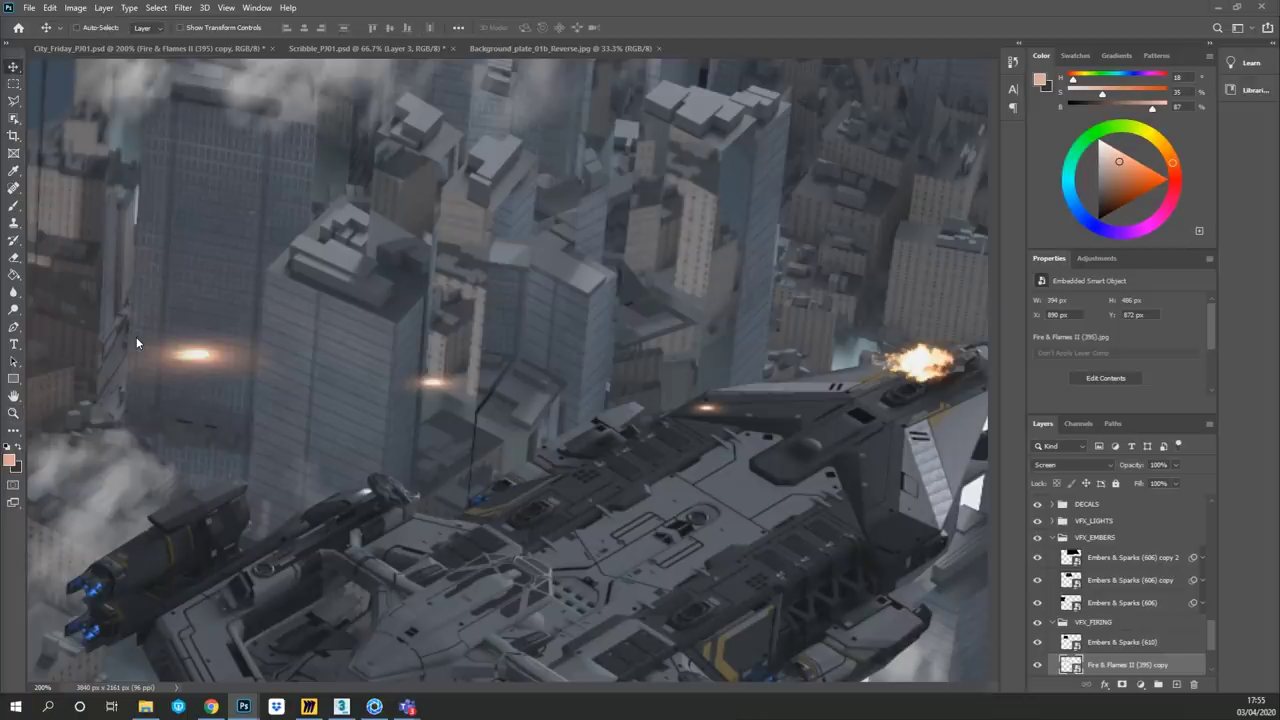
left_click(136, 338, "ctrl")
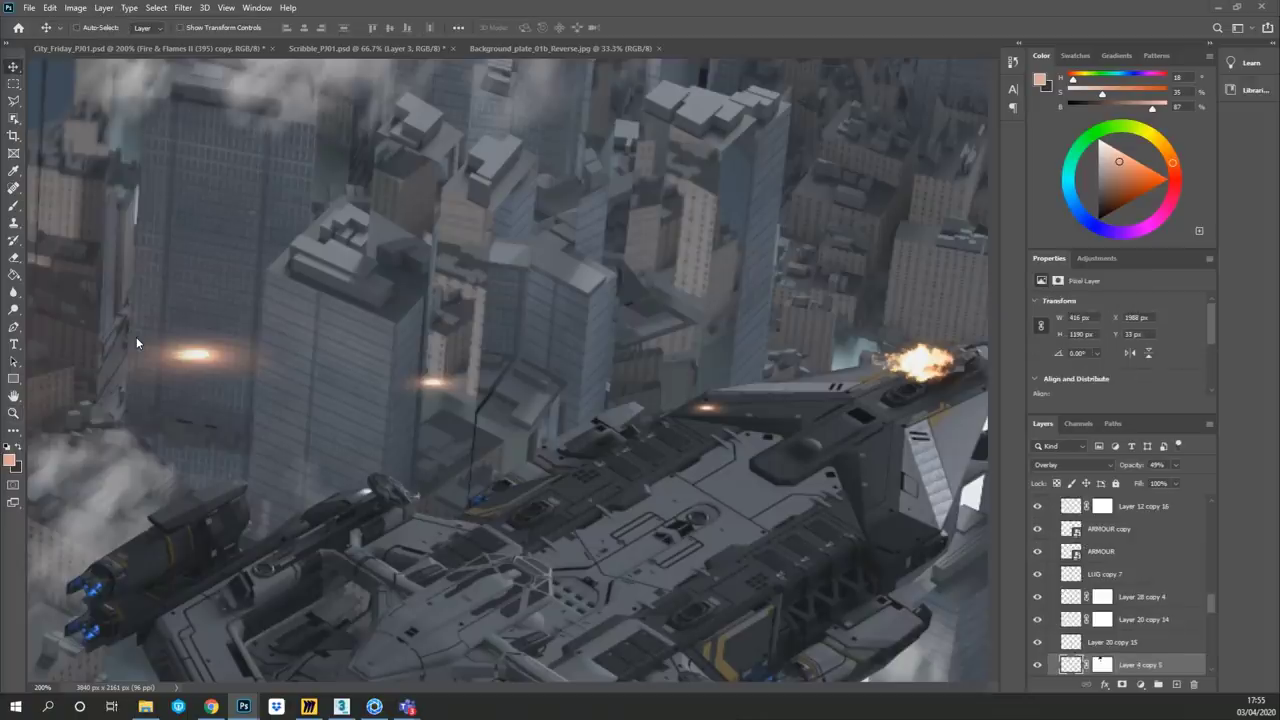
left_click(137, 342, "ctrl")
key("alt+]")
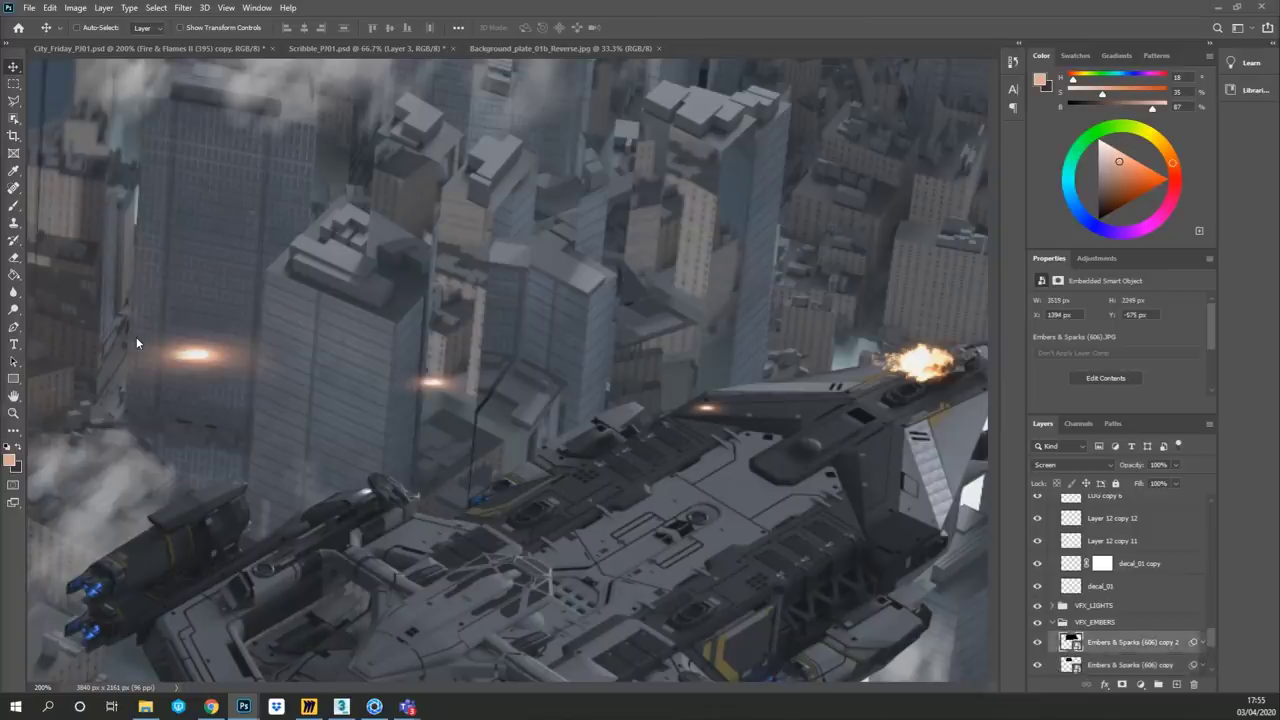
key("ctrl+z")
key("alt+bracketleft")
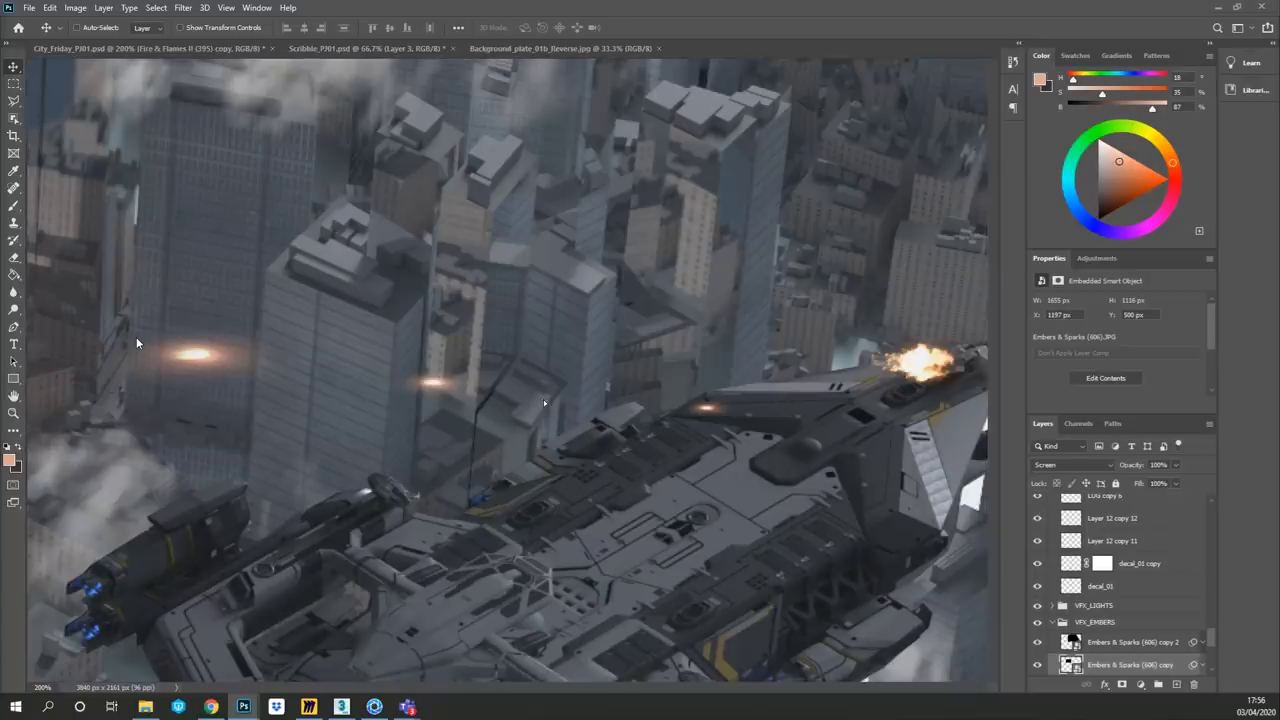
left_click_drag(545, 403, 541, 398)
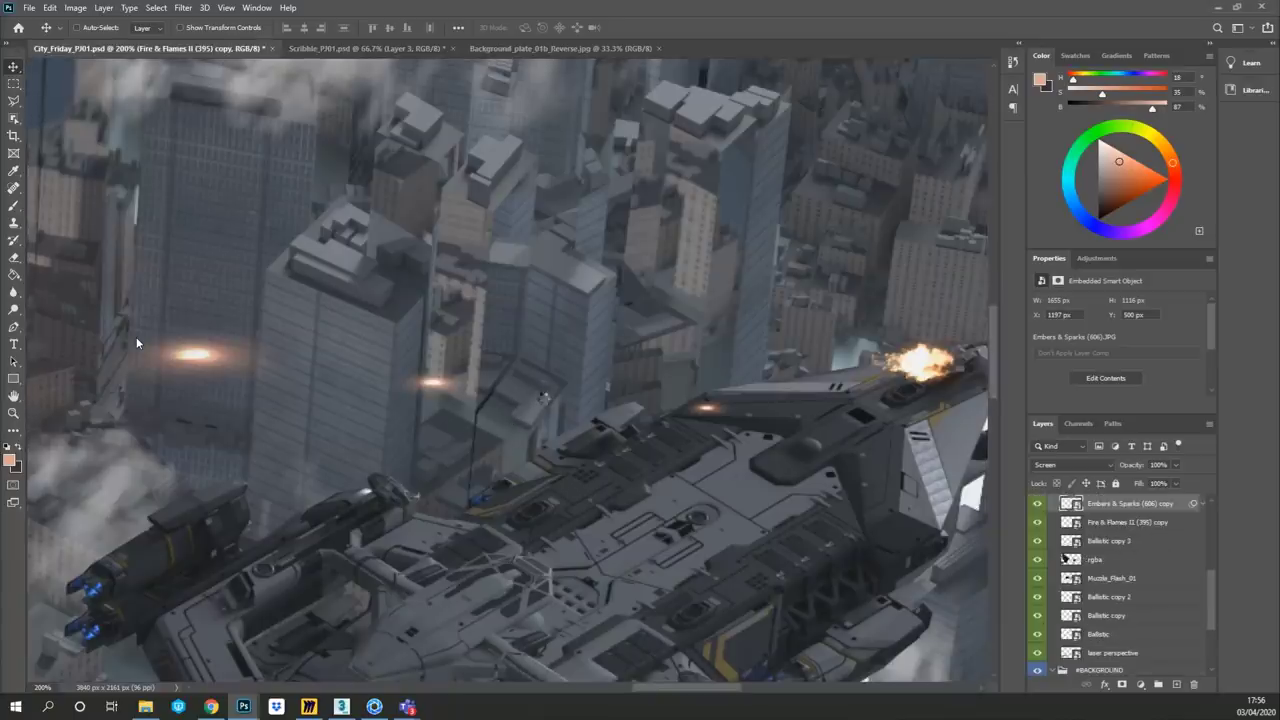
key("z")
left_click(543, 399)
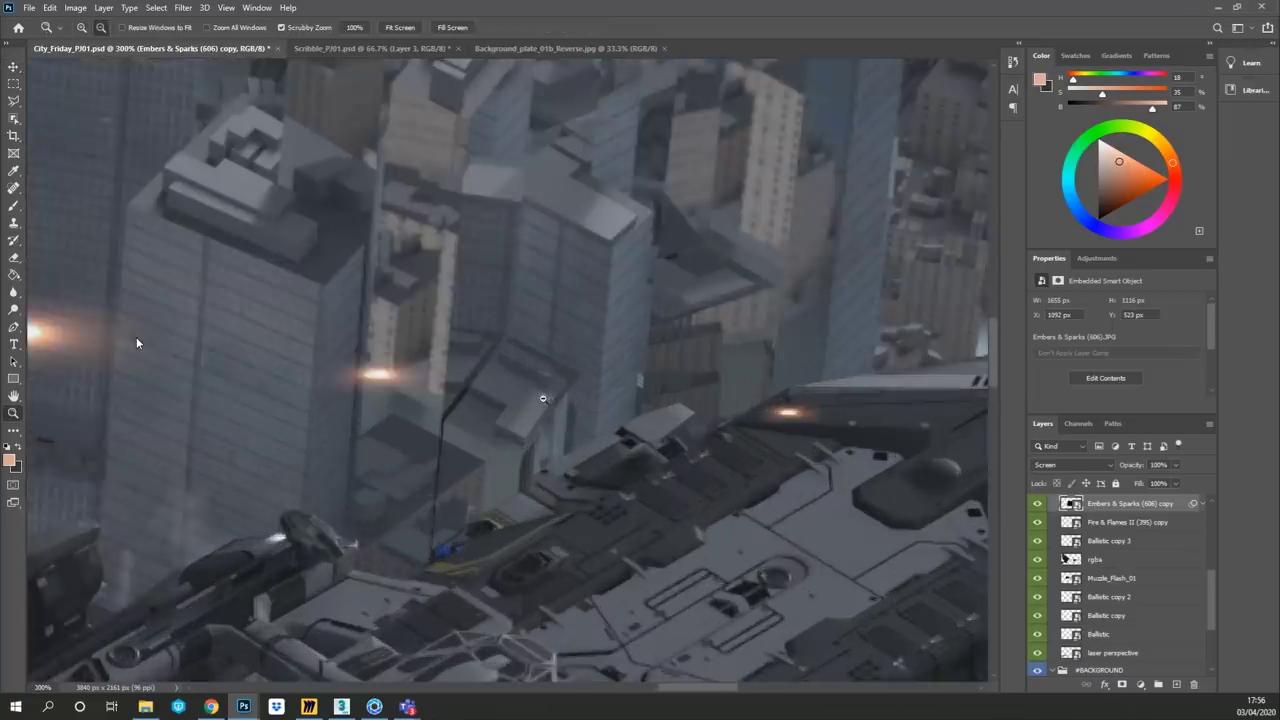
- Scale the embers layer down to about 316 × 292 px and place it over the explosion on the dark ship
left_click(543, 399, "alt")
left_click(543, 399, "alt")
left_click(543, 399, "alt")
left_click(136, 343, "alt")
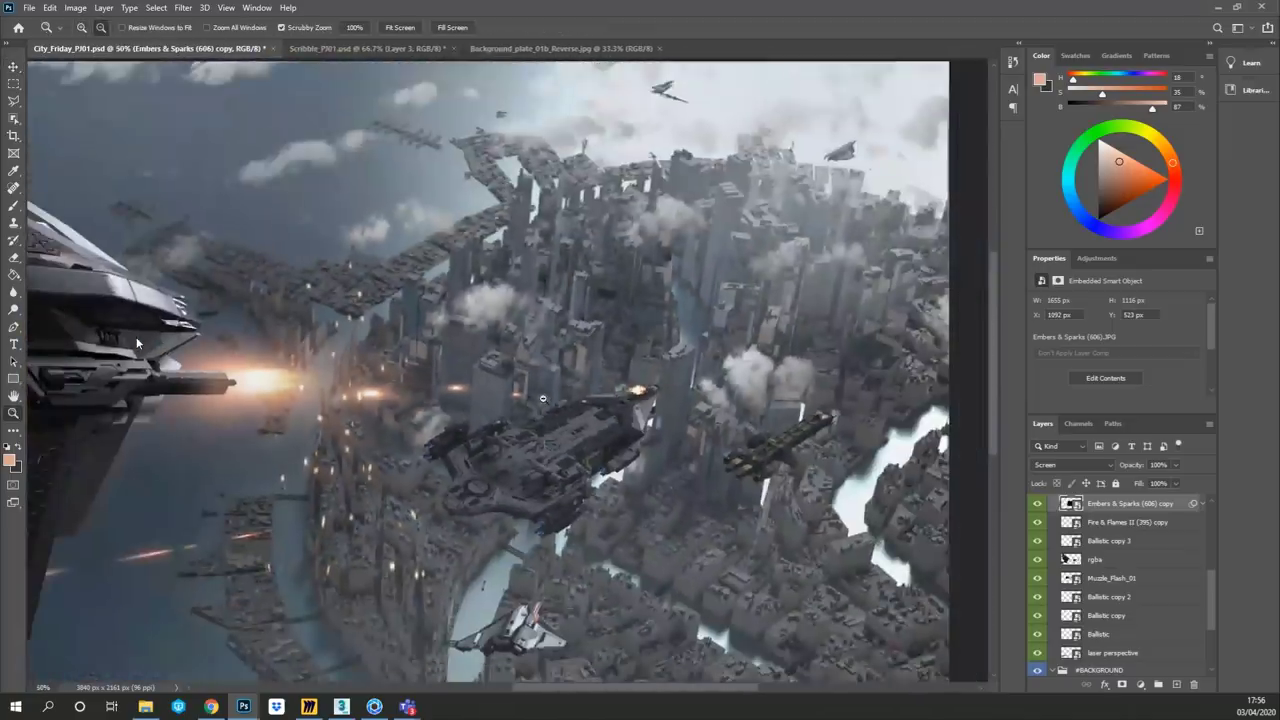
key("v")
key("ctrl+t")
left_click_drag(840, 568, 514, 560)
left_click_drag(428, 679, 610, 286)
left_click(638, 28)
key("Return")
left_click_drag(660, 275, 634, 404)
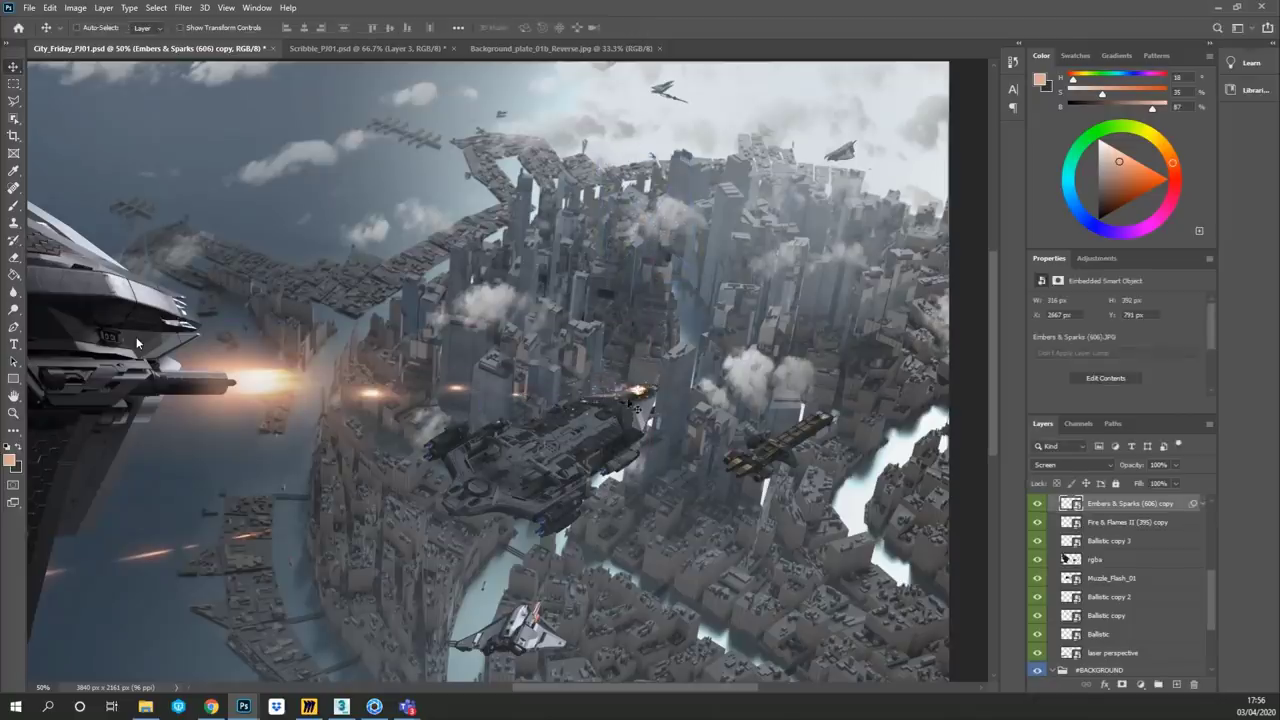
key("z")
left_click(630, 404)
left_click(627, 401)
left_click(621, 400, "alt")
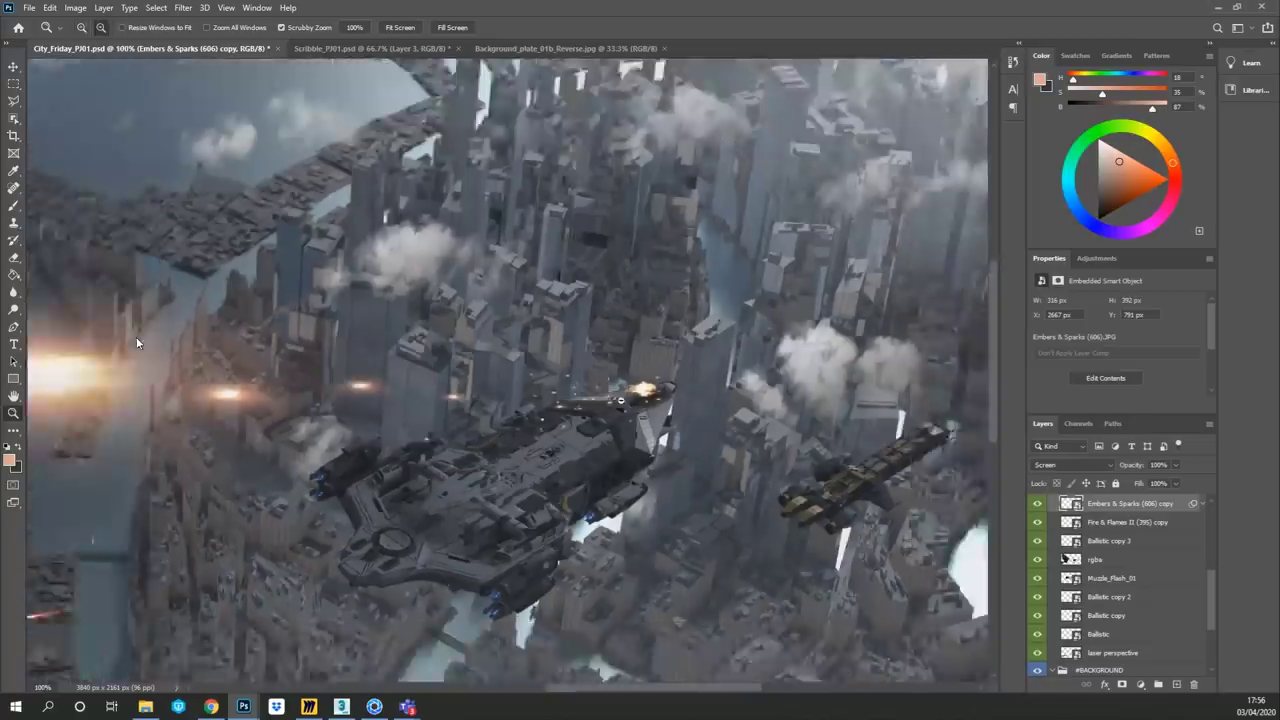
key("ctrl+minus")
key("ctrl+minus")
key("ctrl+minus")
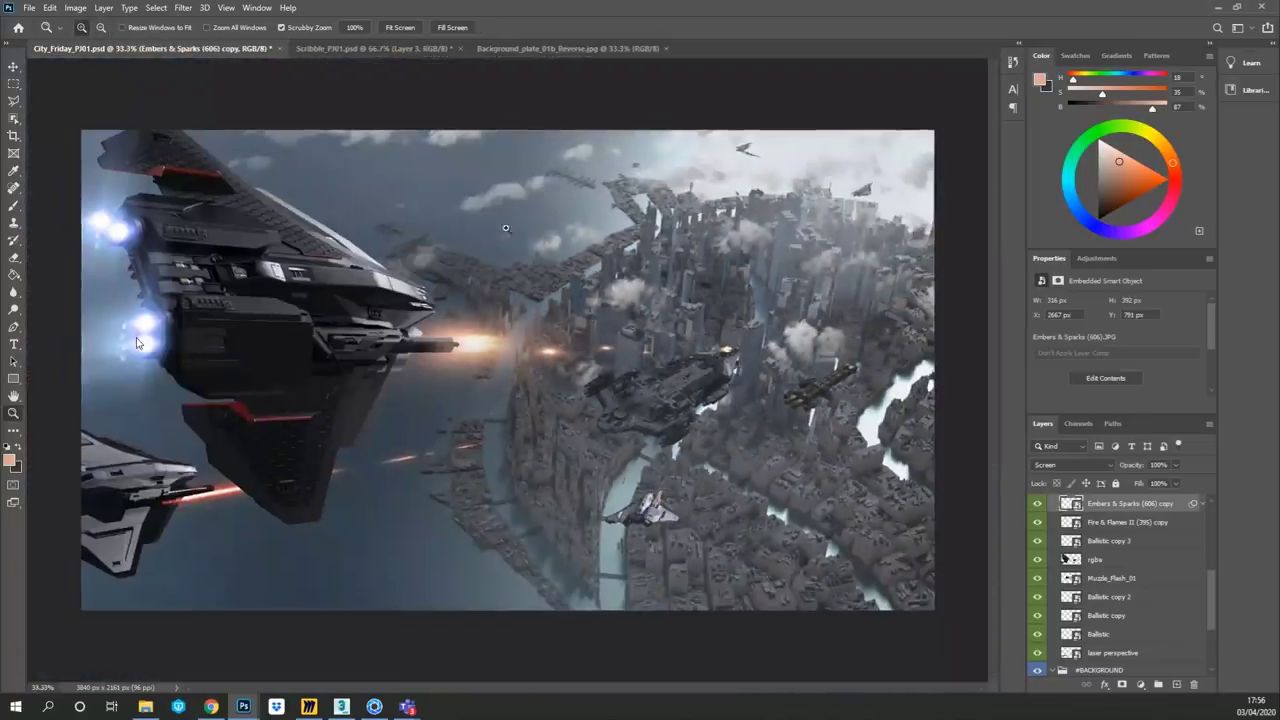
- Copy Element Leak (2) from the effects document into City_Friday_PJ01.psd and move it to the start of the SHIPS group
left_click(1118, 562)
left_click(82, 12)
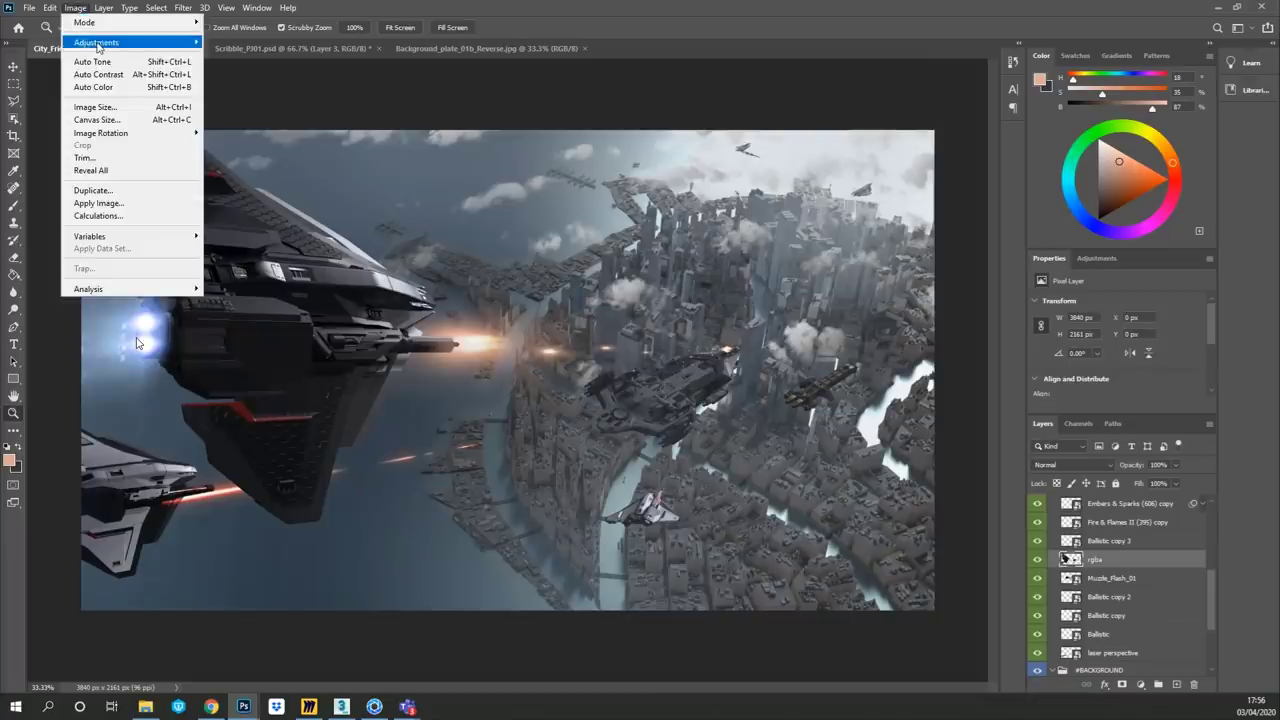
left_click(501, 4)
key("alt")
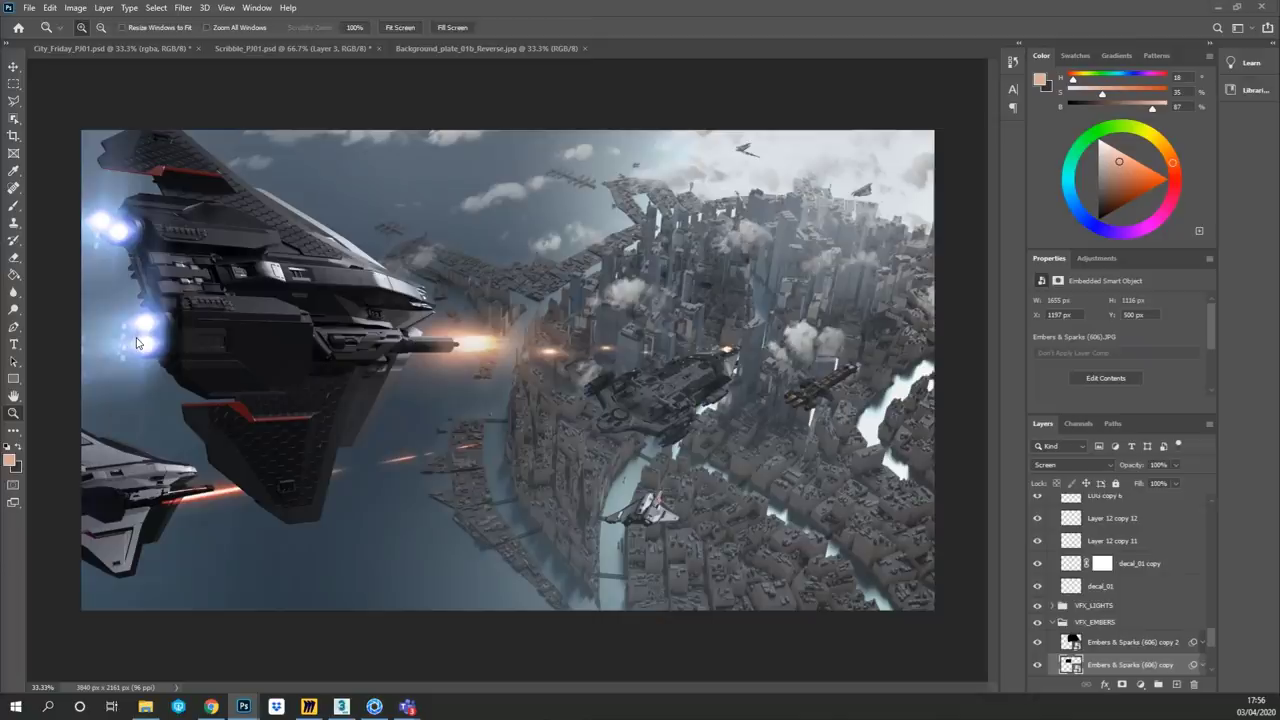
key("v")
left_click(137, 343, "ctrl")
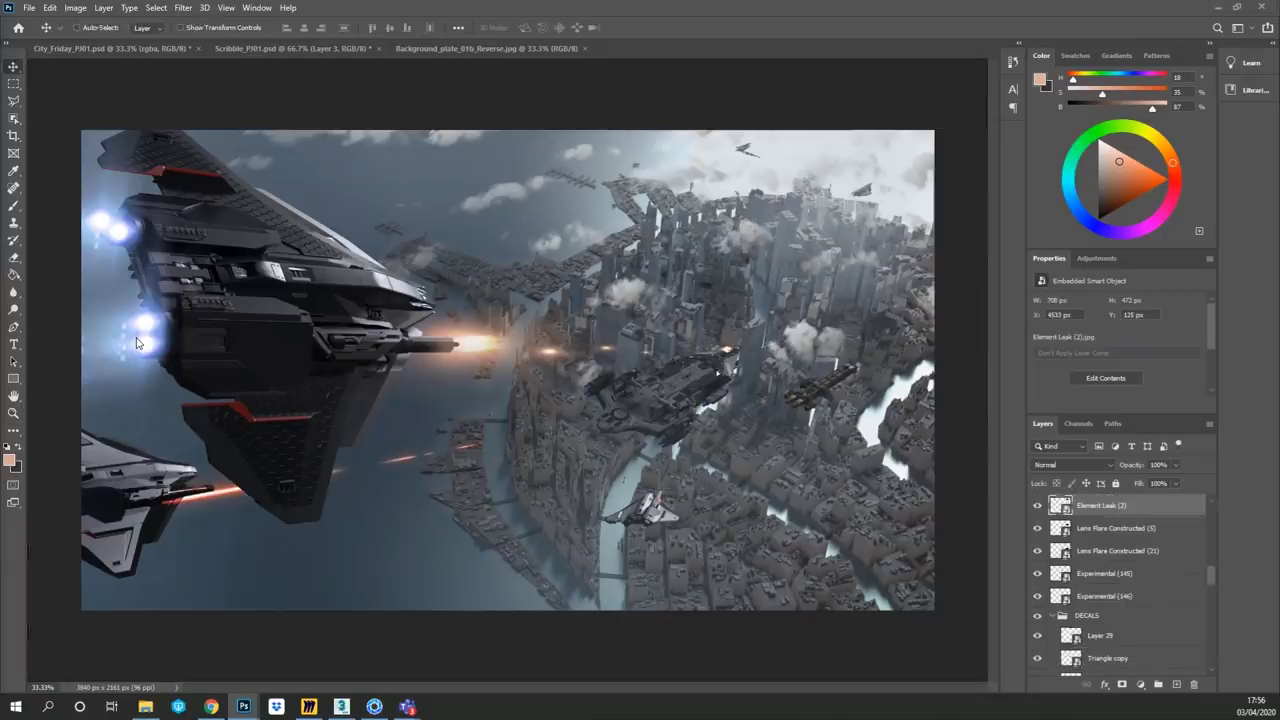
key("ctrl+v")
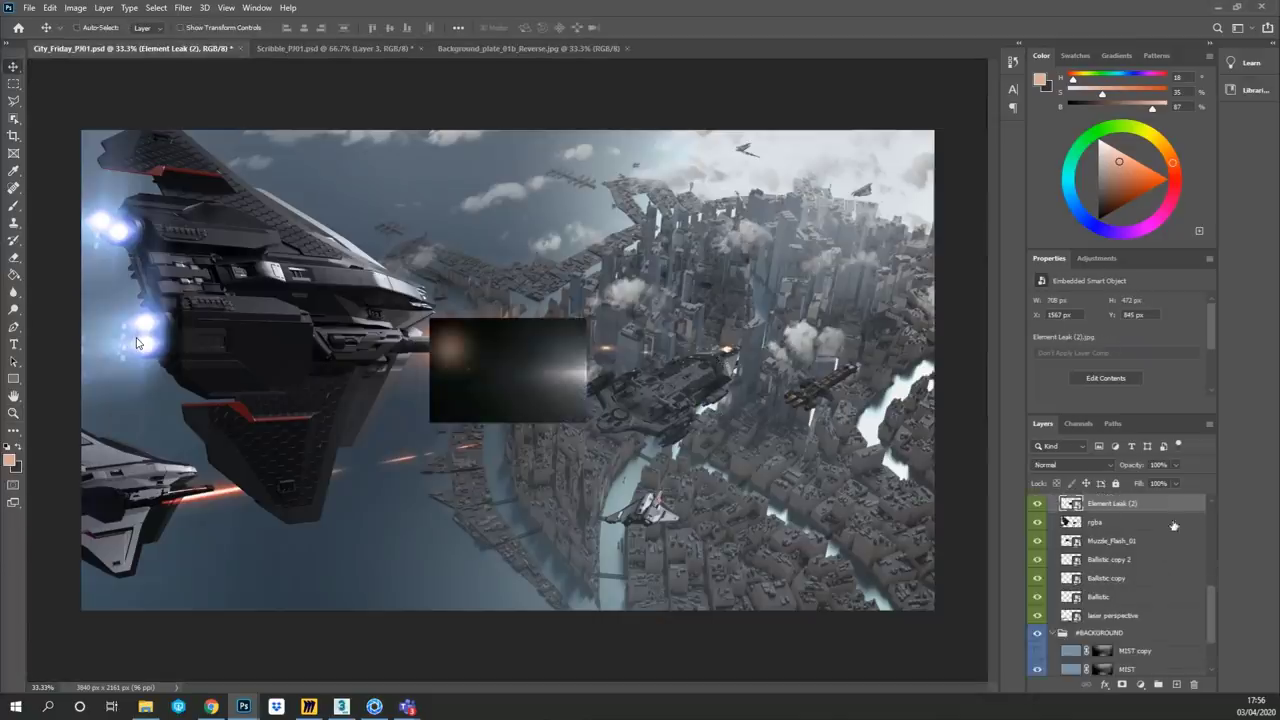
left_click_drag(1213, 617, 1218, 562)
left_click_drag(1174, 657, 1172, 572)
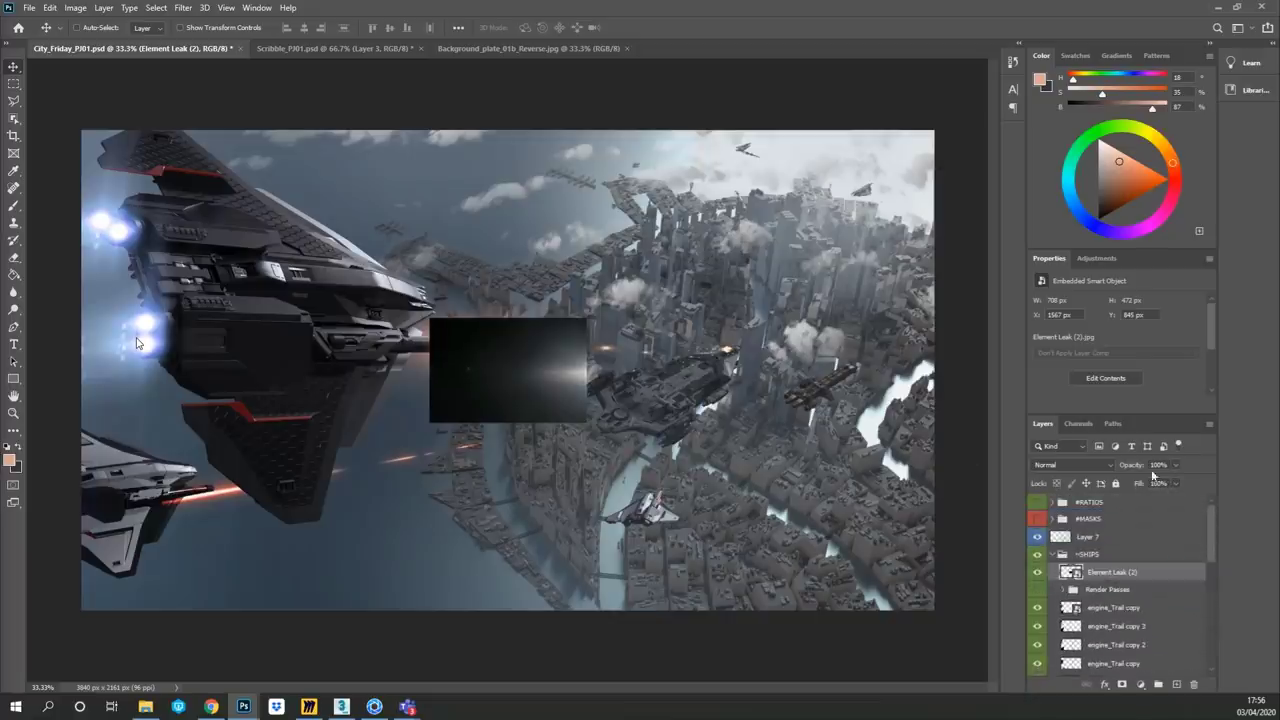
- Set the Element Leak (2) layer's blend mode to Screen and move it over the skyline in the image's upper right
left_click(1109, 464)
left_click(1070, 491)
left_click_drag(573, 405, 840, 242)
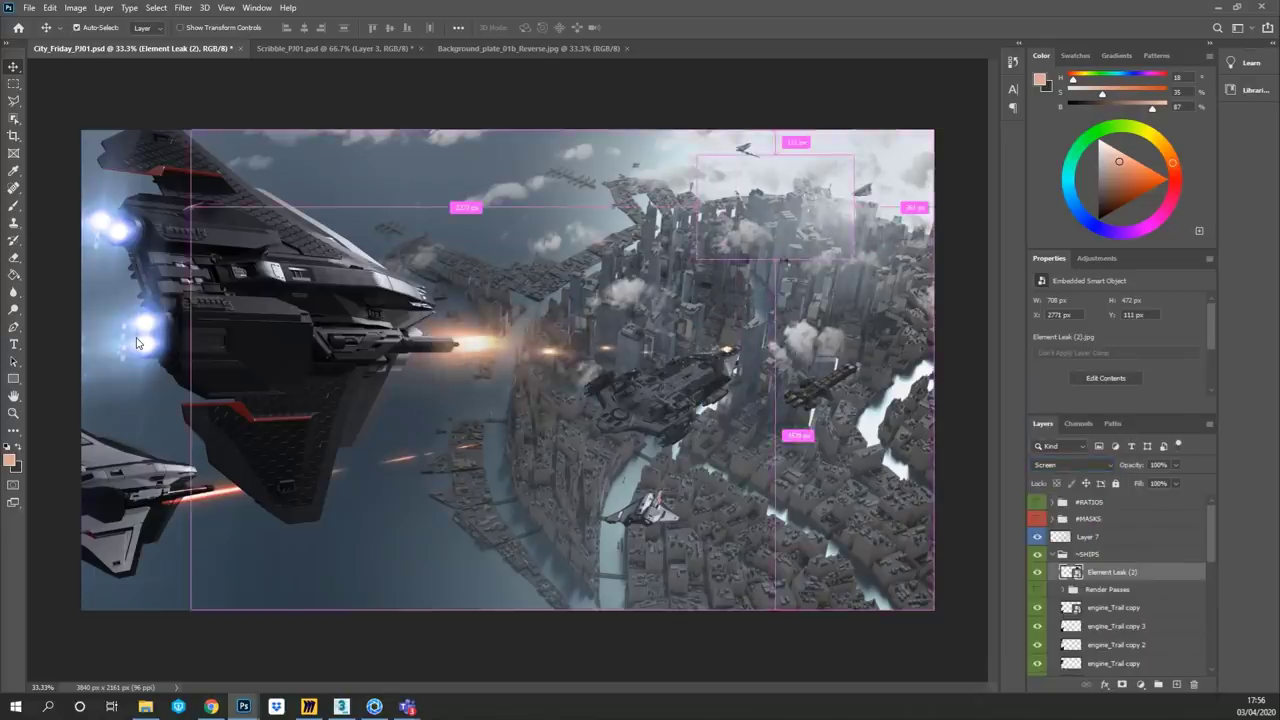
- Rotate the light leak -90° and scale it to about 63% × 123%, covering the upper-right city and sky
key("ctrl+t")
left_click_drag(670, 152, 740, 292, "shift")
left_click_drag(722, 207, 365, 207)
left_click_drag(595, 285, 597, 483)
left_click_drag(738, 285, 870, 282)
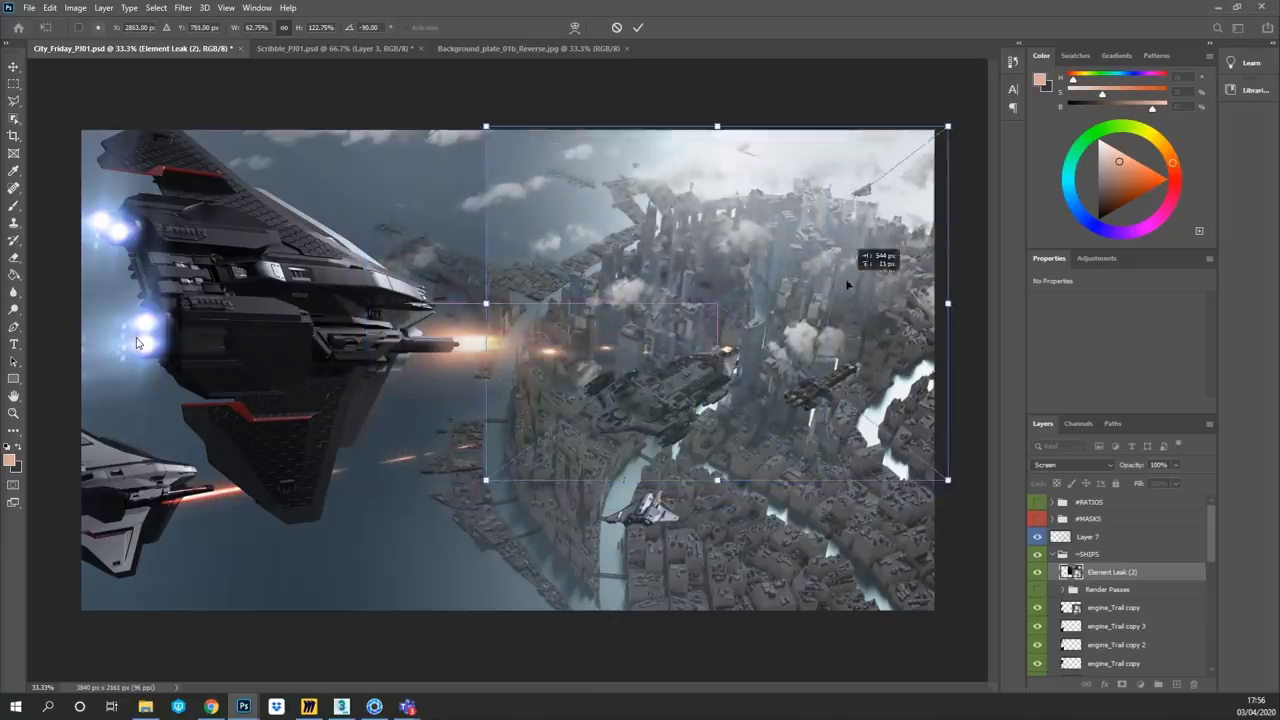
left_click(638, 27)
- Enlarge the light leak to about 102% × 200% and tilt it to about -75.5°
key("ctrl+t")
left_click_drag(486, 479, 196, 688)
left_click_drag(147, 396, 174, 265)
left_click(638, 27)
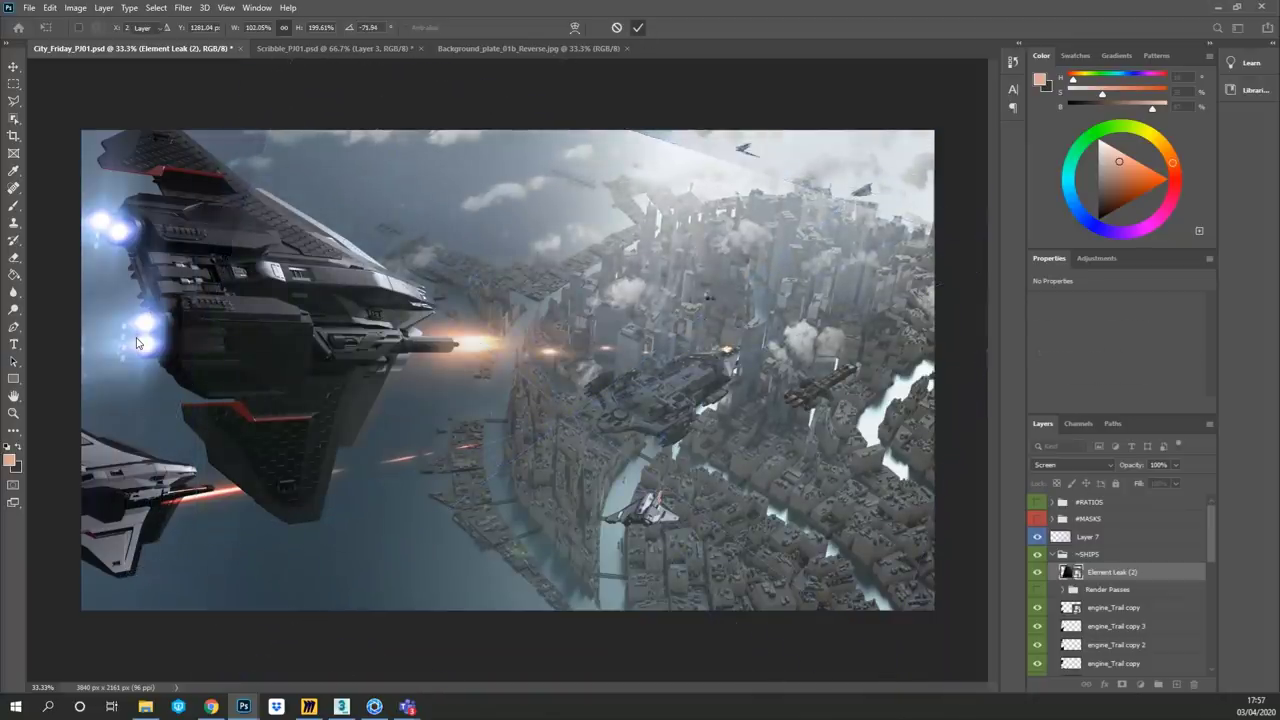
- Shift the light leak up over the city, add a layer mask to it and ready the Brush tool
left_click_drag(650, 367, 698, 255)
left_click(1121, 684)
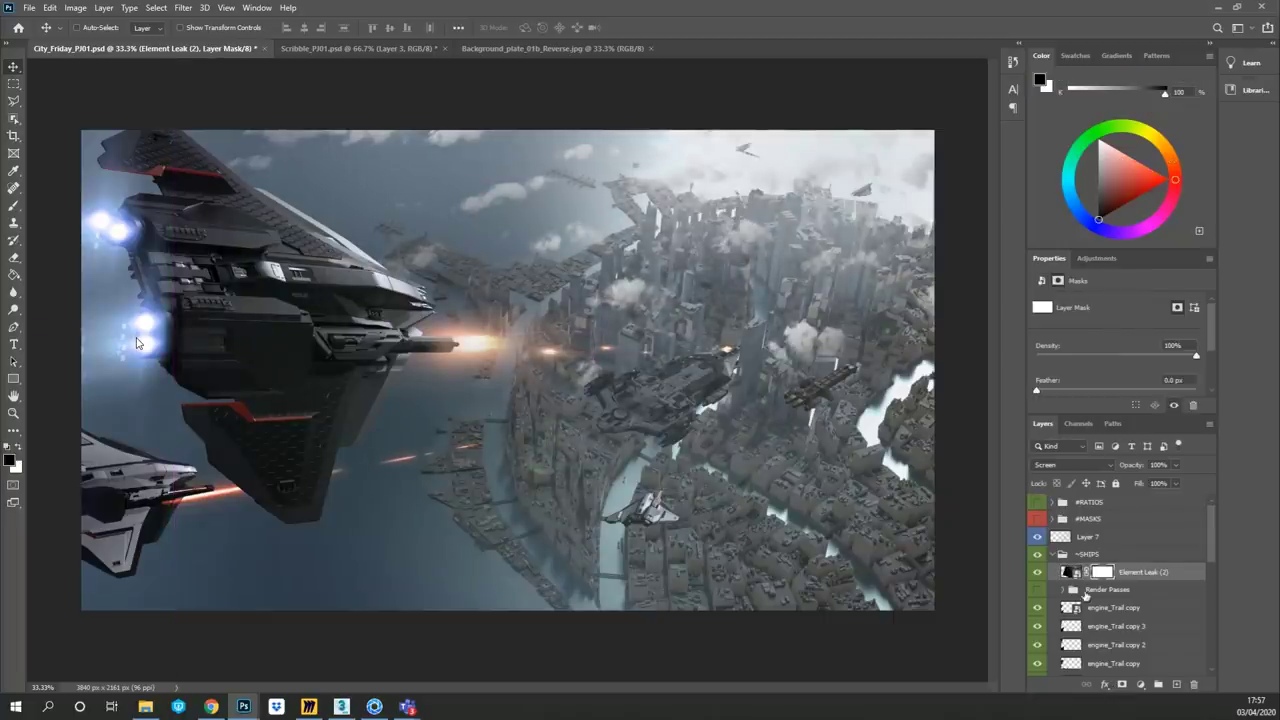
key("b")
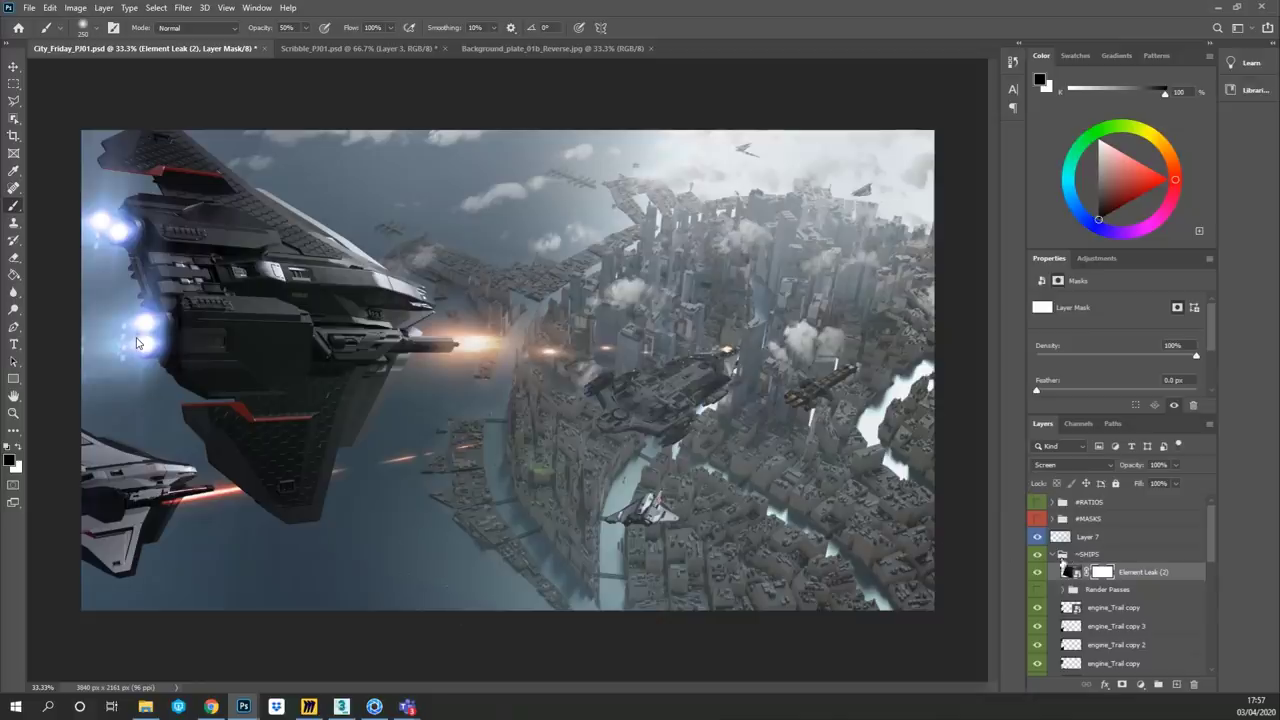
- Save the document under the new name City_Friday_PJ01B.psd
left_click(29, 8)
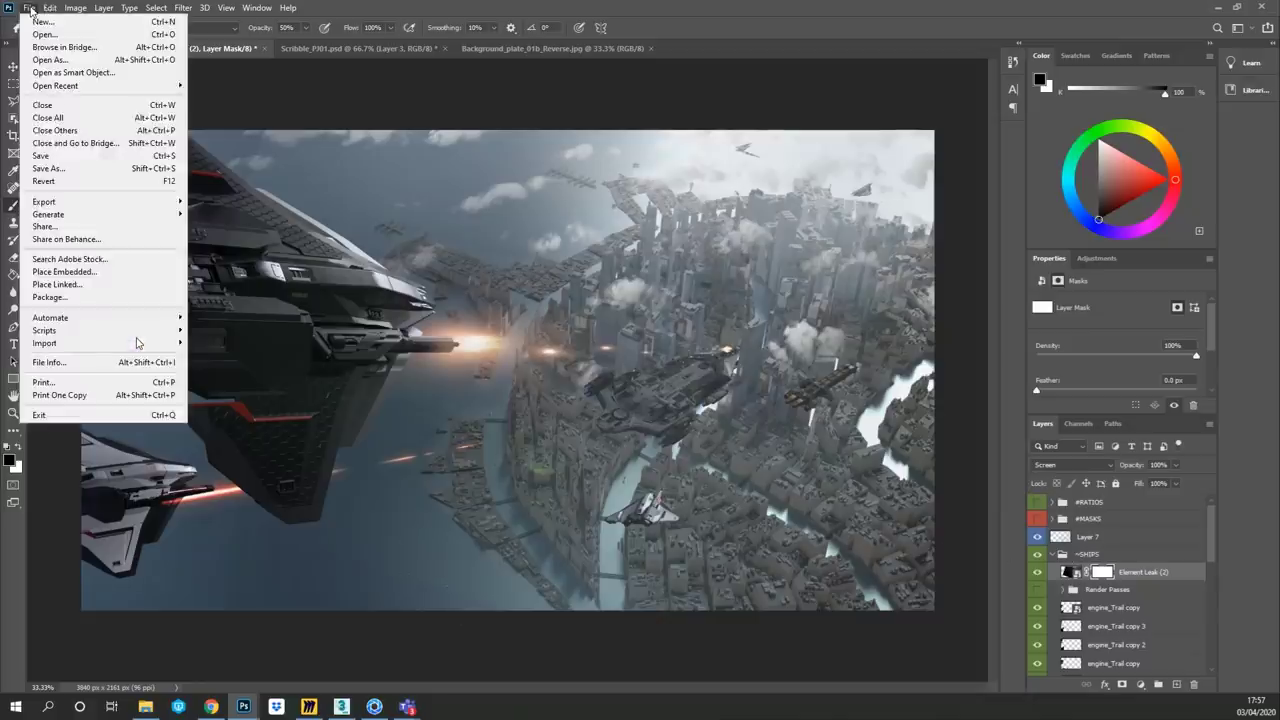
left_click(45, 163)
left_click(175, 291)
type("B")
key("Return")
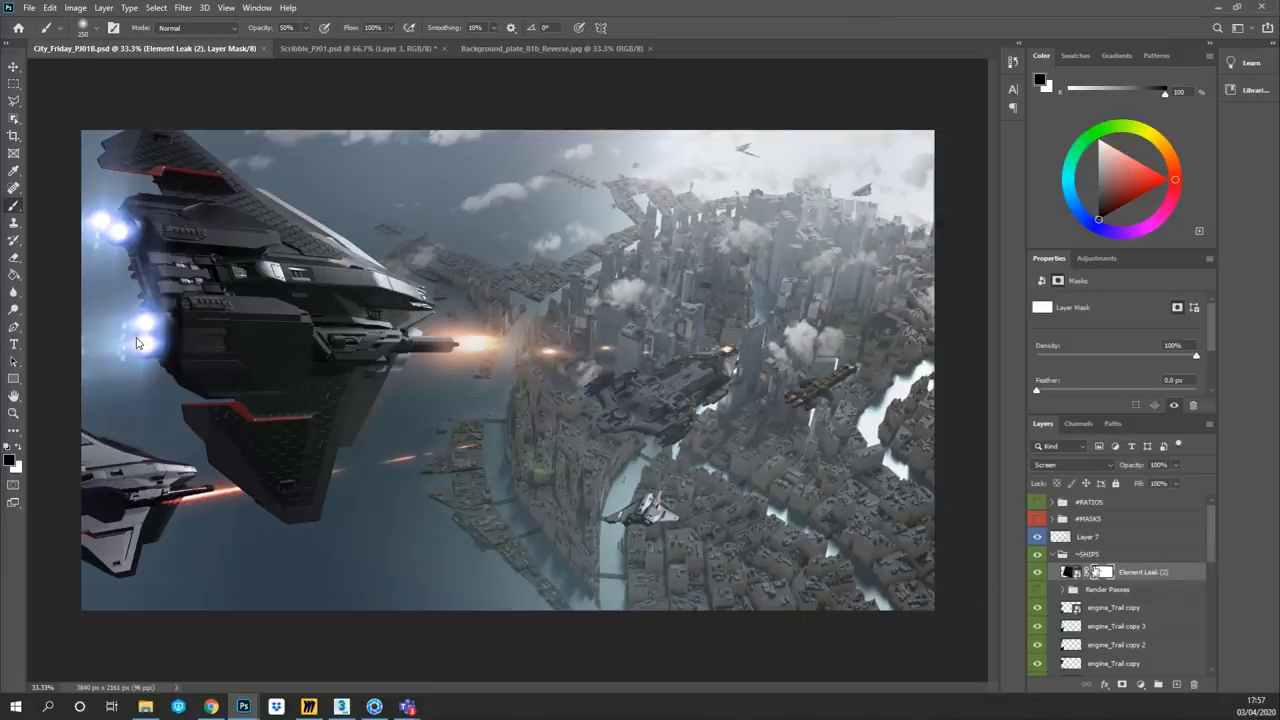
- Add a Levels adjustment layer clipped to the rgba ship render layer
scroll(1100, 616, "down", 3)
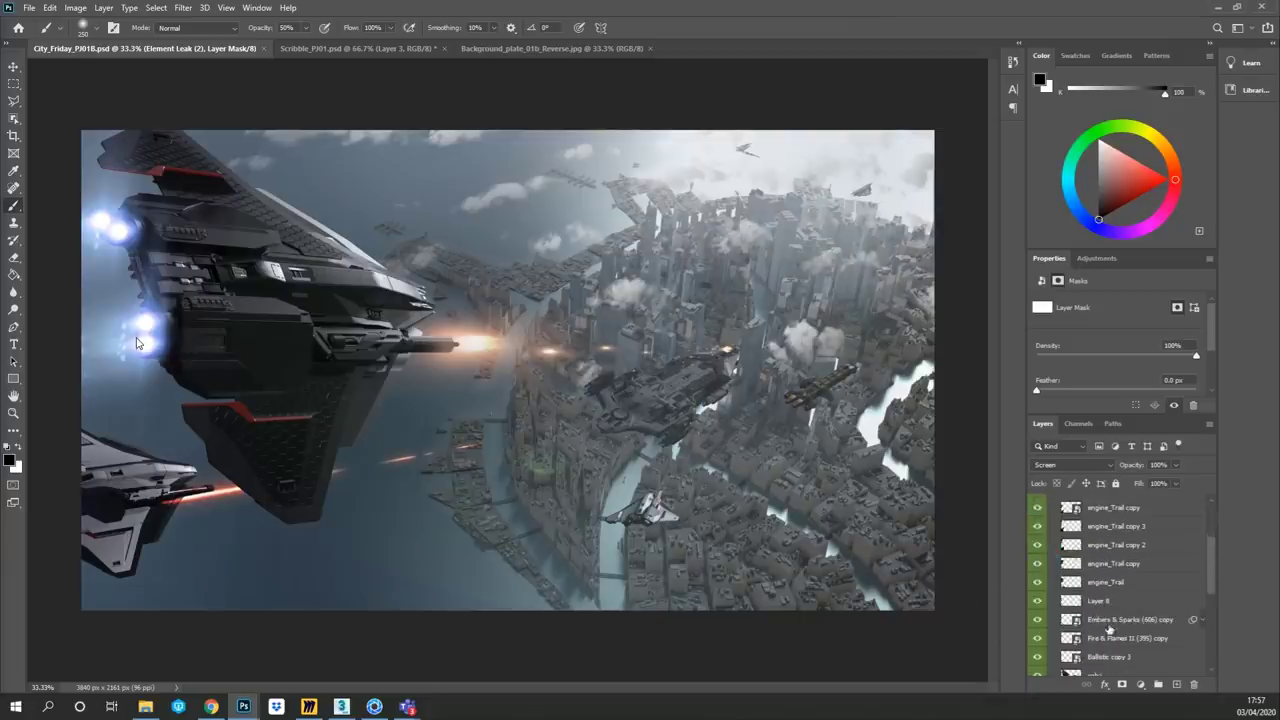
scroll(1108, 628, "down", 1)
left_click(1064, 641)
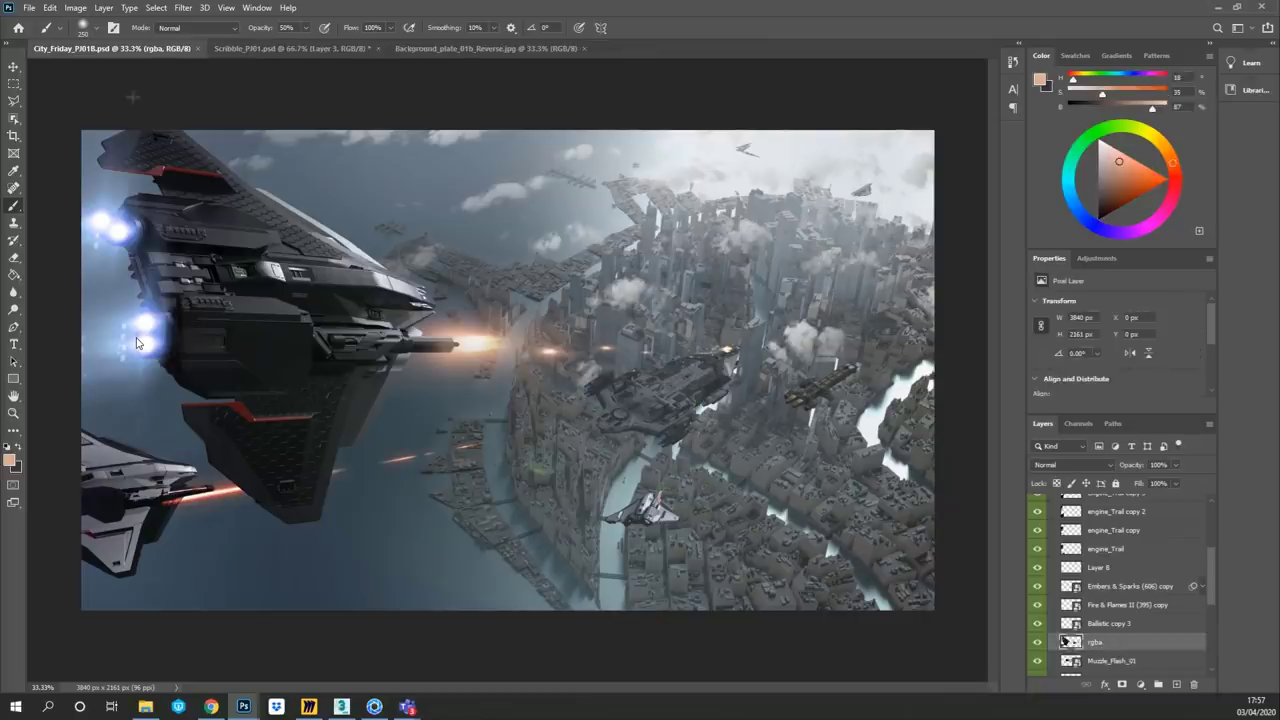
left_click(80, 9)
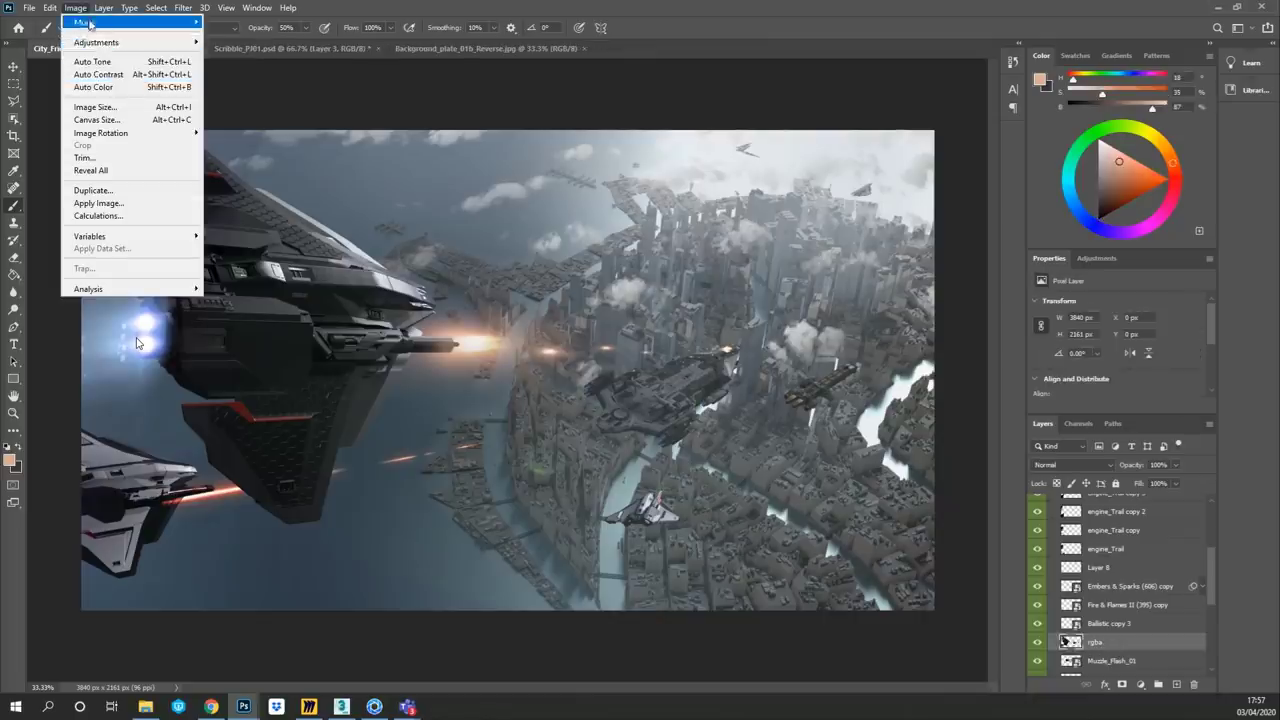
mouse_move(103, 8)
mouse_move(158, 185)
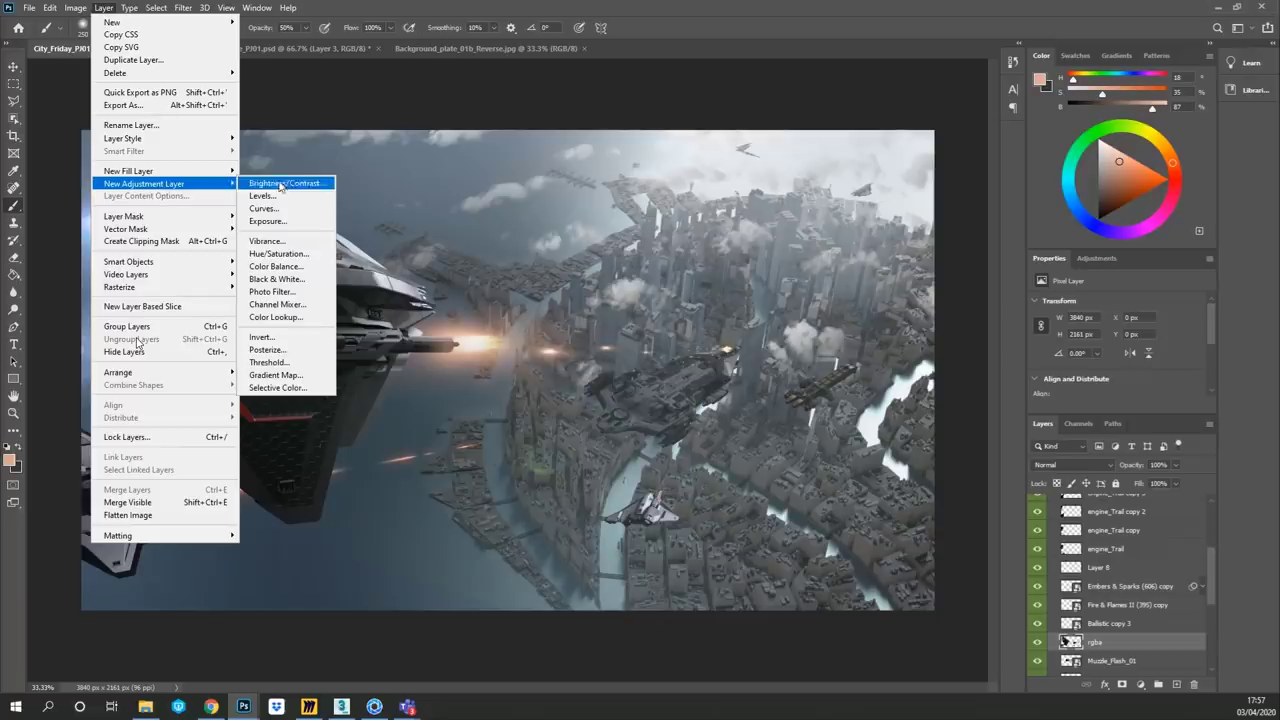
left_click(270, 196)
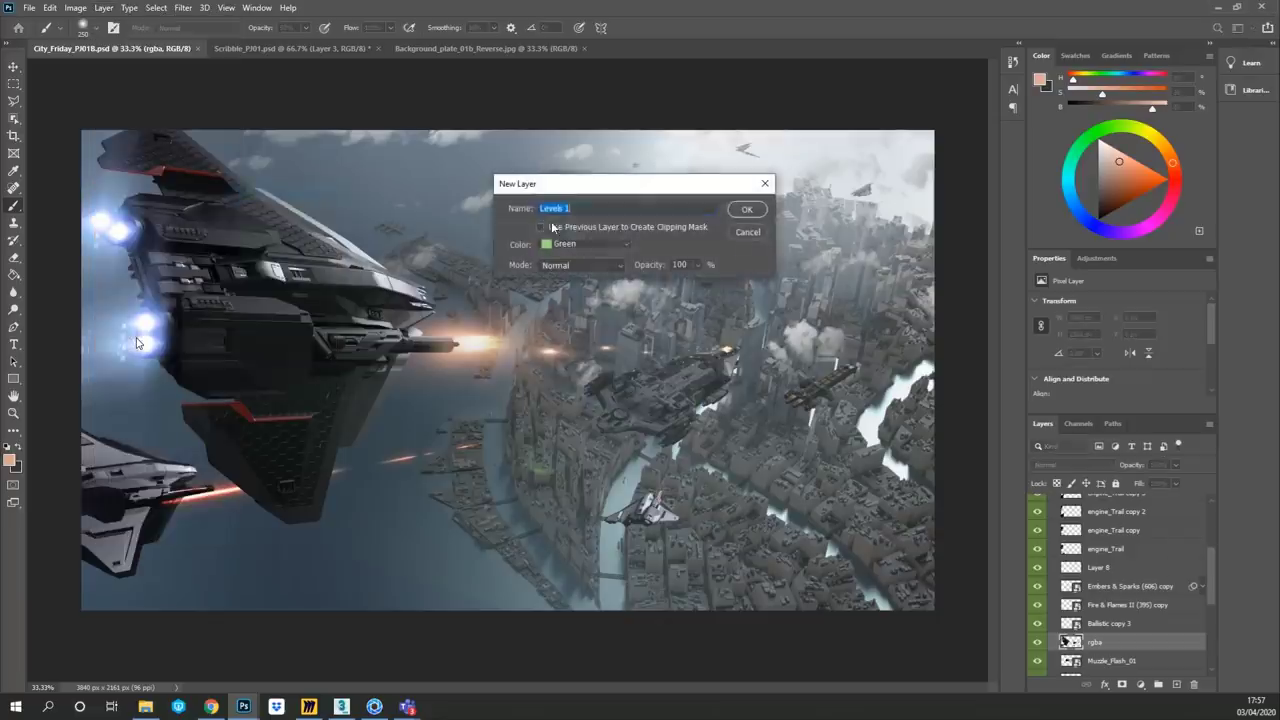
left_click(580, 228)
left_click(747, 209)
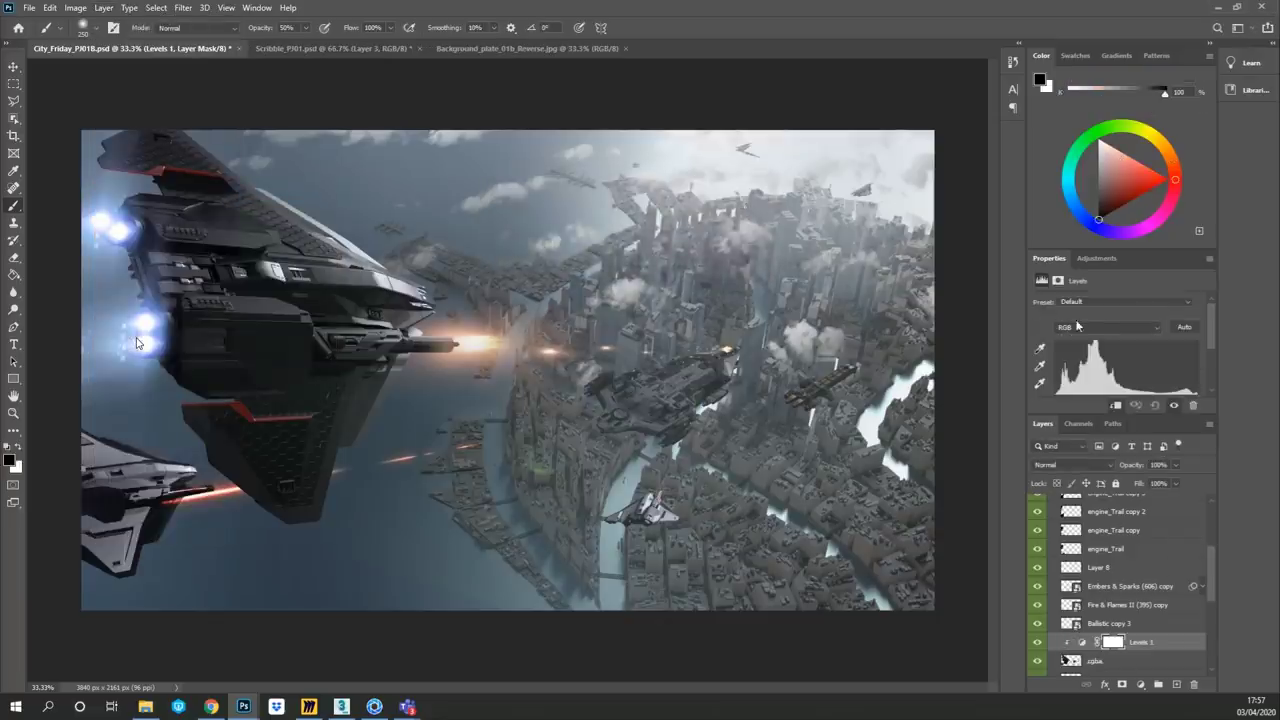
- Set the clipped Levels input black point to 12 and white point to 177 to raise the ships' contrast
left_click_drag(1214, 340, 1214, 357)
left_click_drag(1056, 349, 1061, 351)
left_click_drag(1197, 350, 1110, 348)
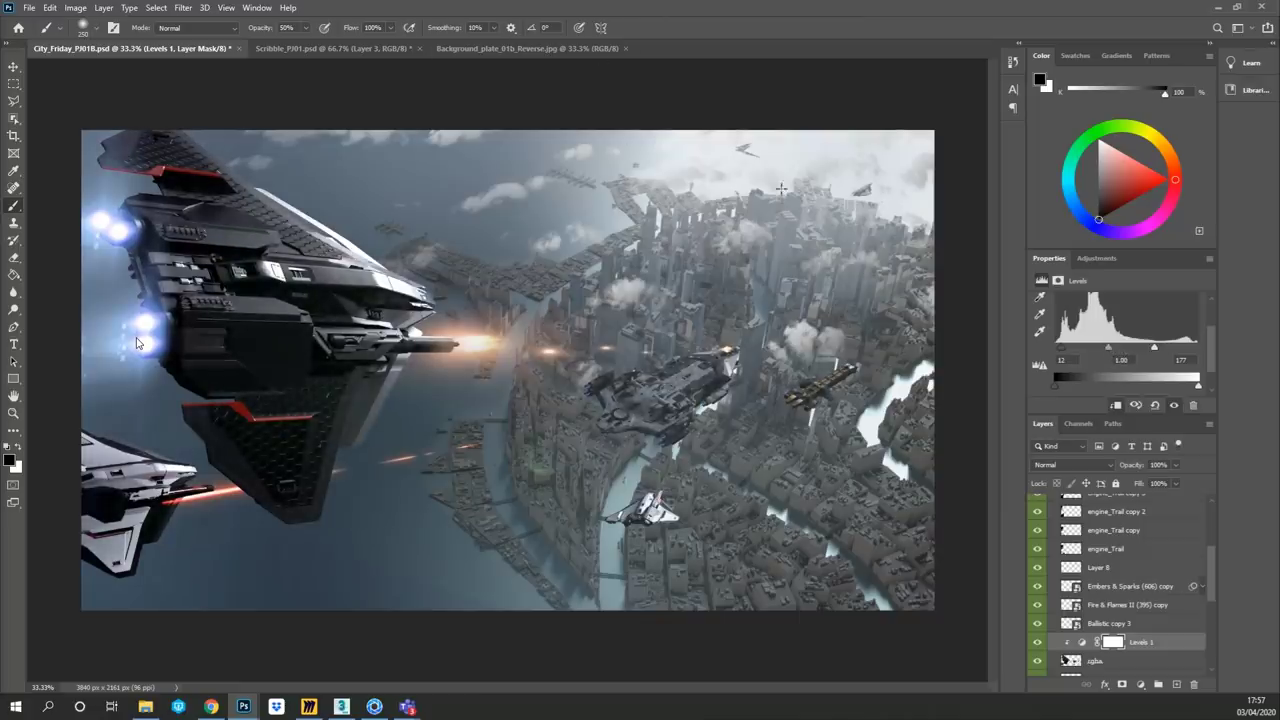
- Create a new layer above all groups and fill a full-width strip 72 px tall along the image's upper edge with black
left_click_drag(1210, 568, 1210, 505)
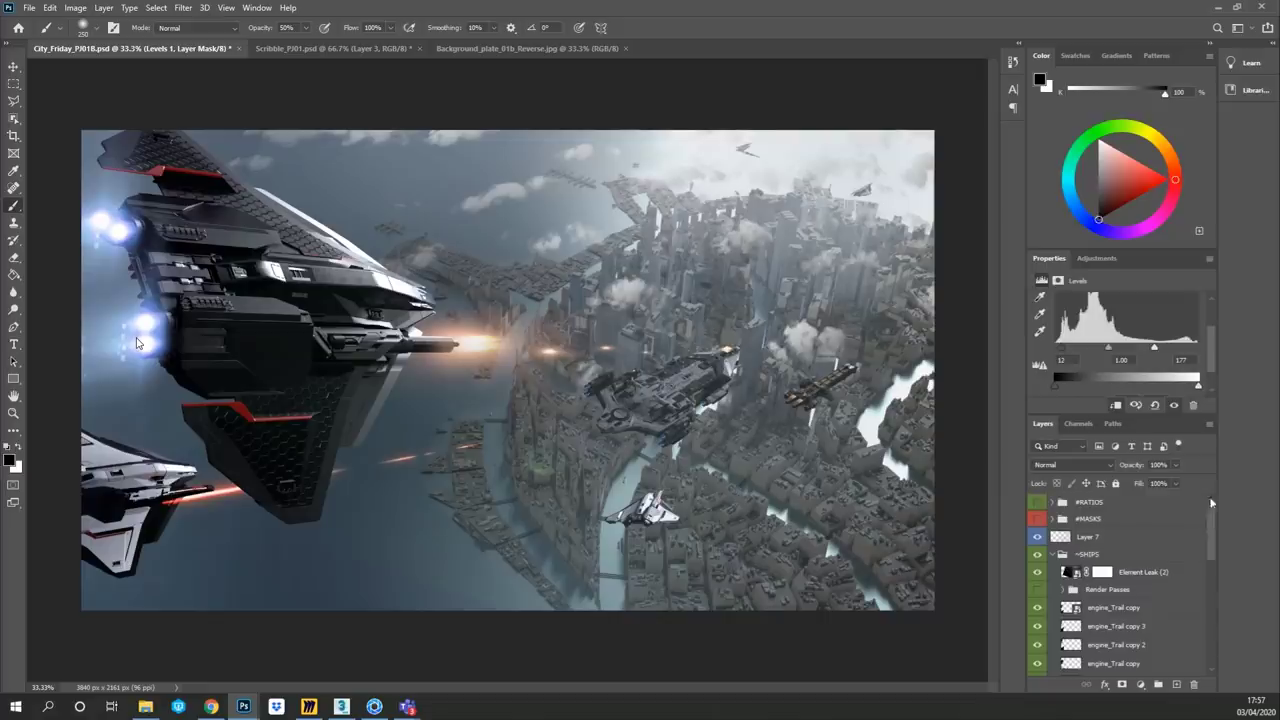
left_click(1130, 508)
left_click(1177, 684)
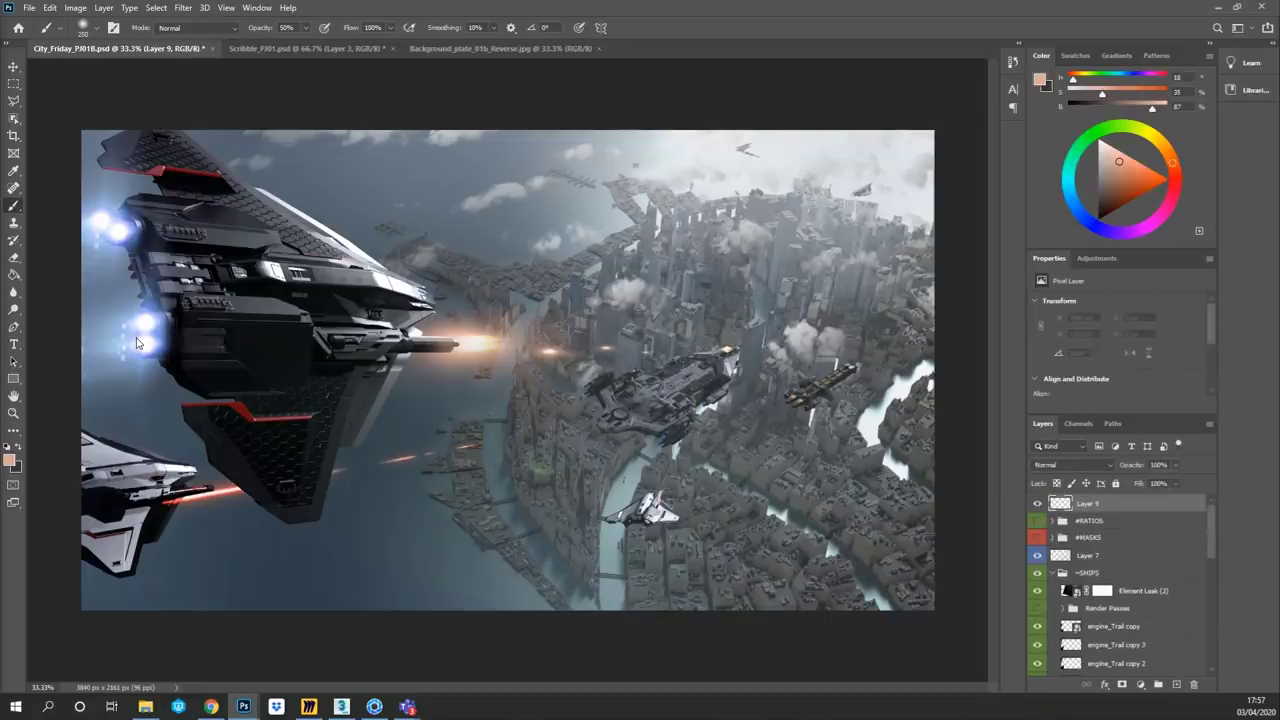
key("m")
mouse_move(75, 125)
left_mouse_down()
mouse_move(186, 140)
mouse_move(942, 145)
left_mouse_up()
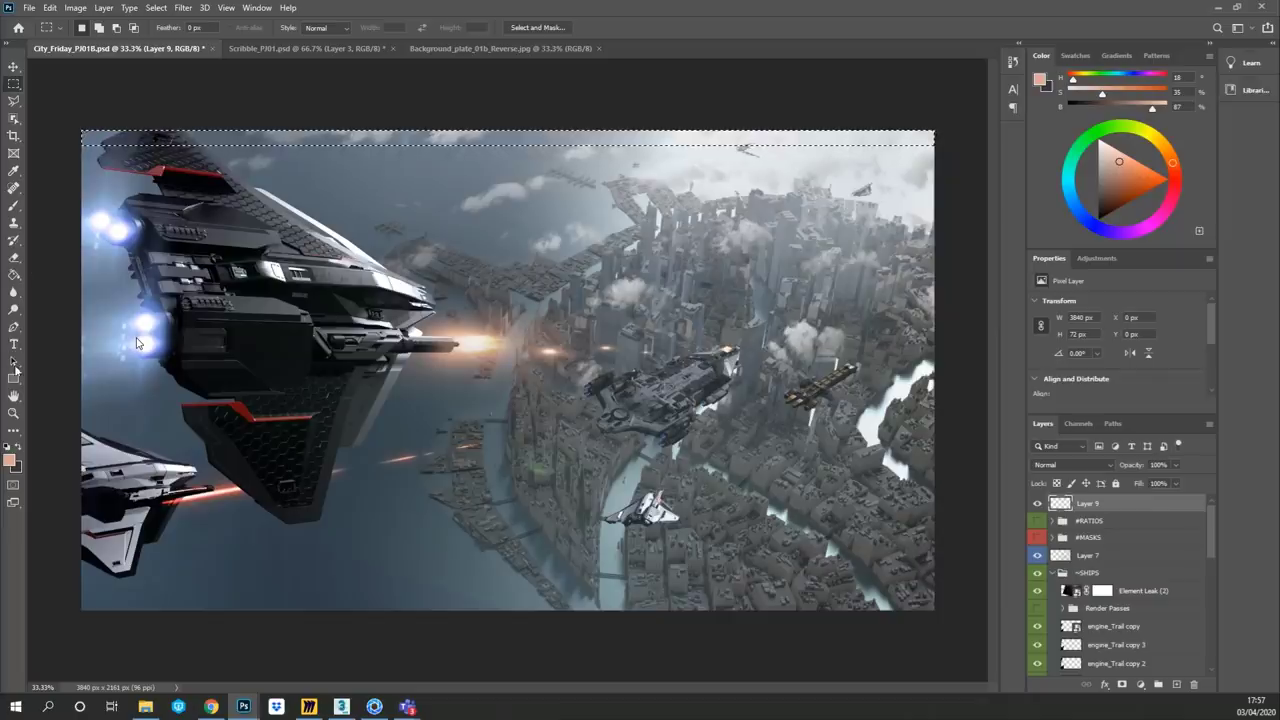
key("g")
key("d")
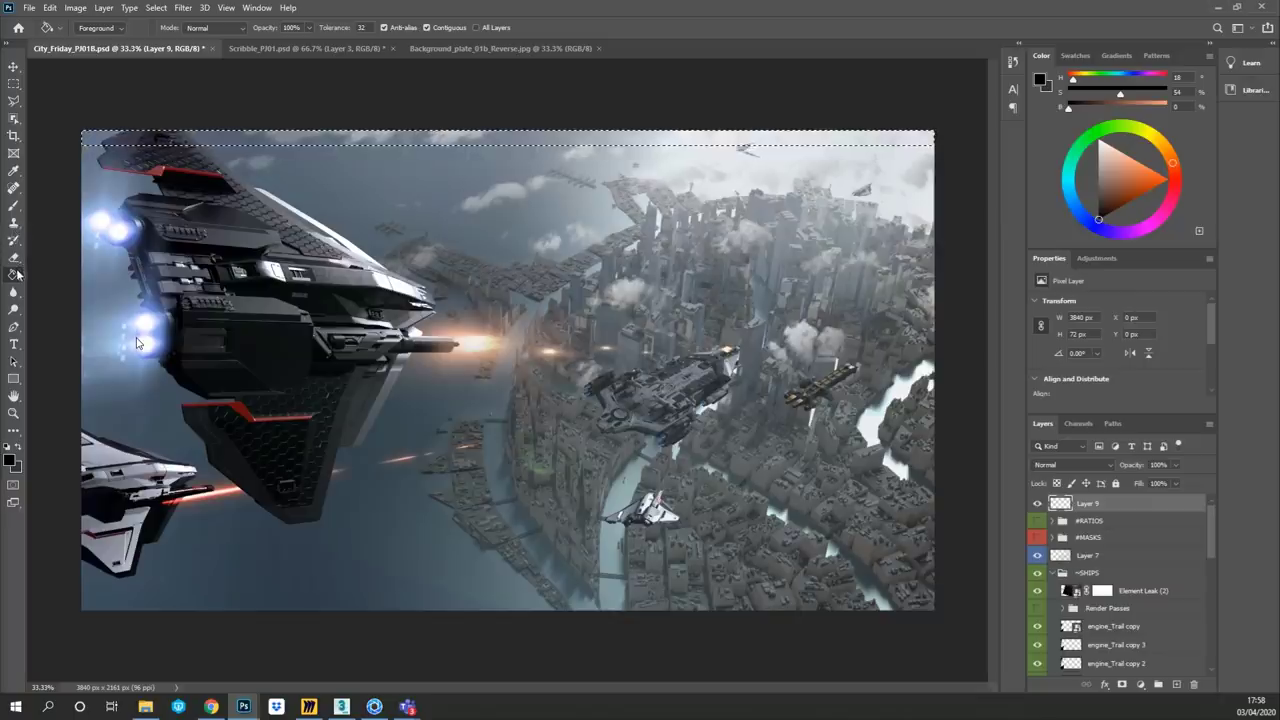
key("alt+BackSpace")
- Duplicate the black strip to the image's lower edge as the second letterbox bar and deselect
key("v")
left_click_drag(460, 150, 480, 610)
key("ctrl+d")
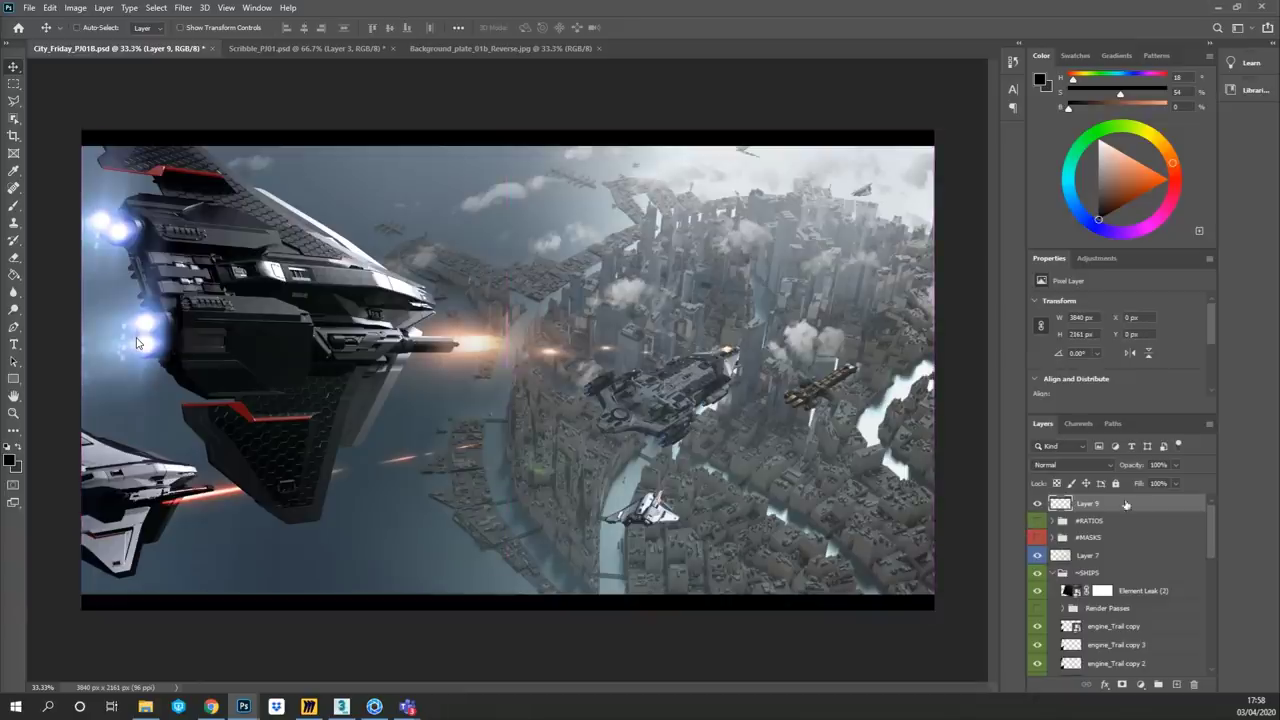
- Hide the letterbox layer and duplicate the image as City_Friday_PJ01B copy with merged layers only
left_click(1037, 504)
left_click(1037, 504)
left_click(1037, 504)
left_click(88, 8)
left_click(86, 187)
left_click(620, 250)
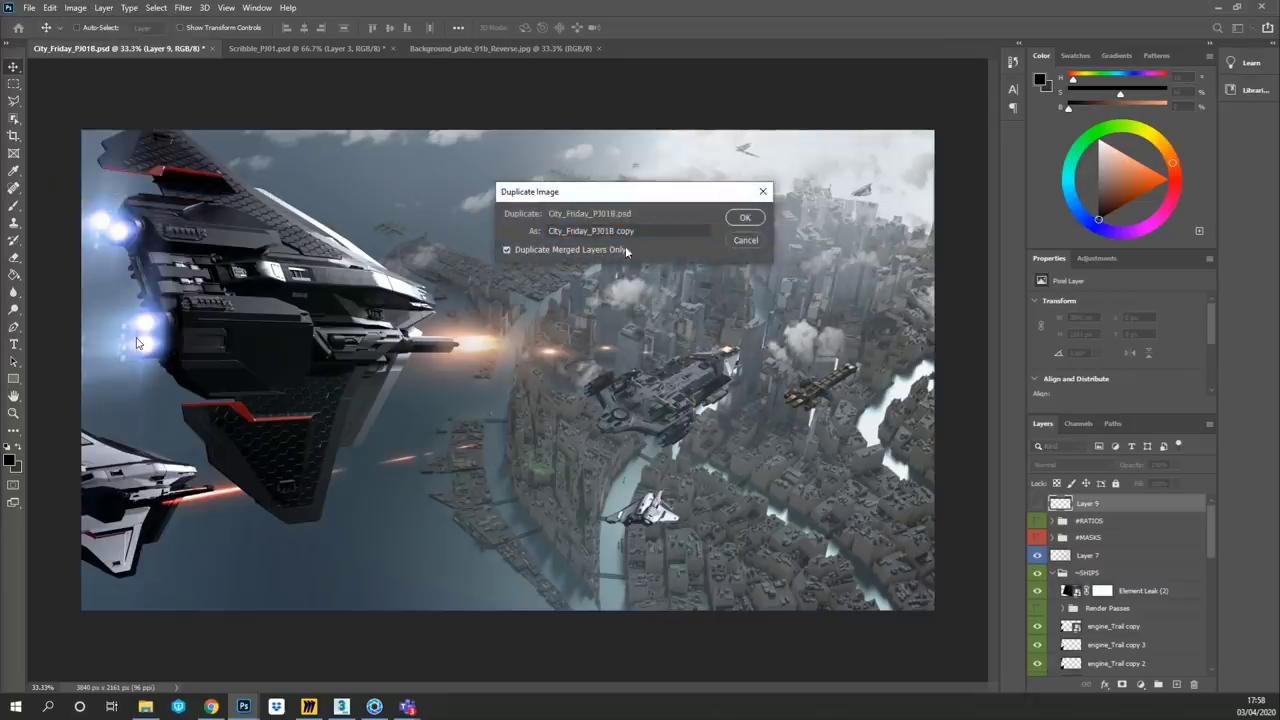
left_click(742, 220)
- Open the merged copy in the Alien Skin Exposure 6 filter and set the basic contrast to 34
left_click(185, 9)
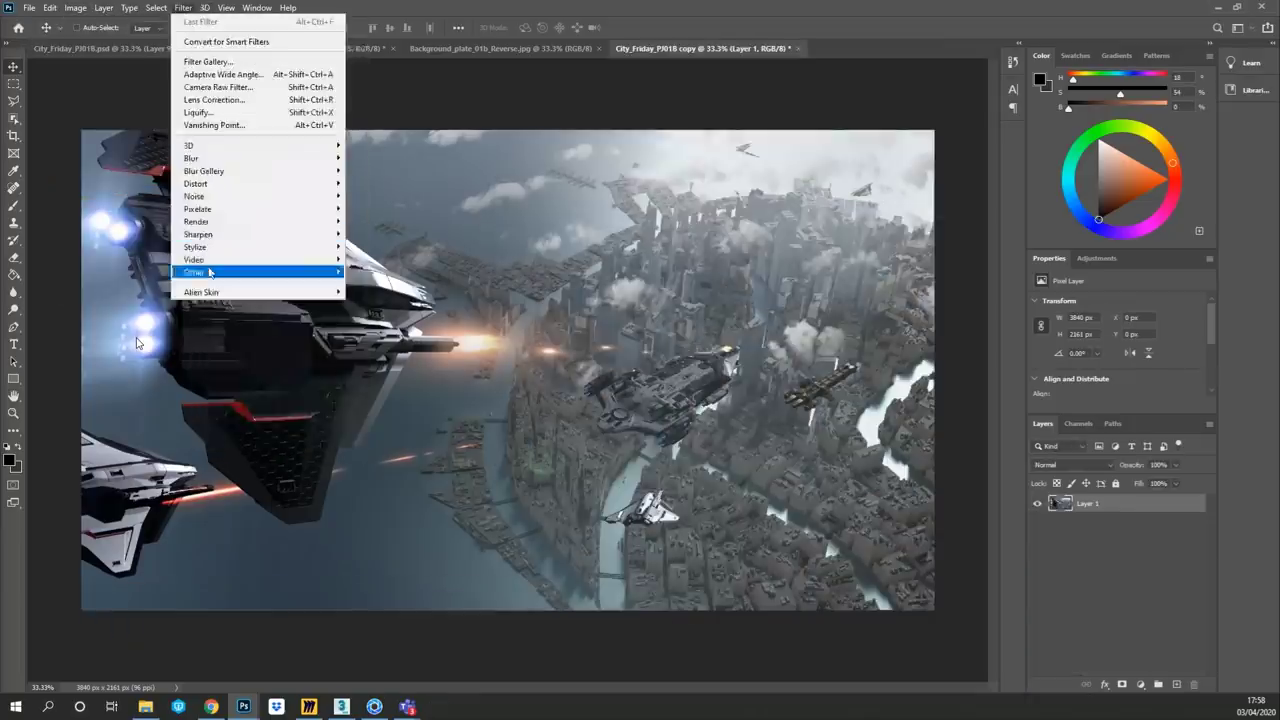
mouse_move(250, 292)
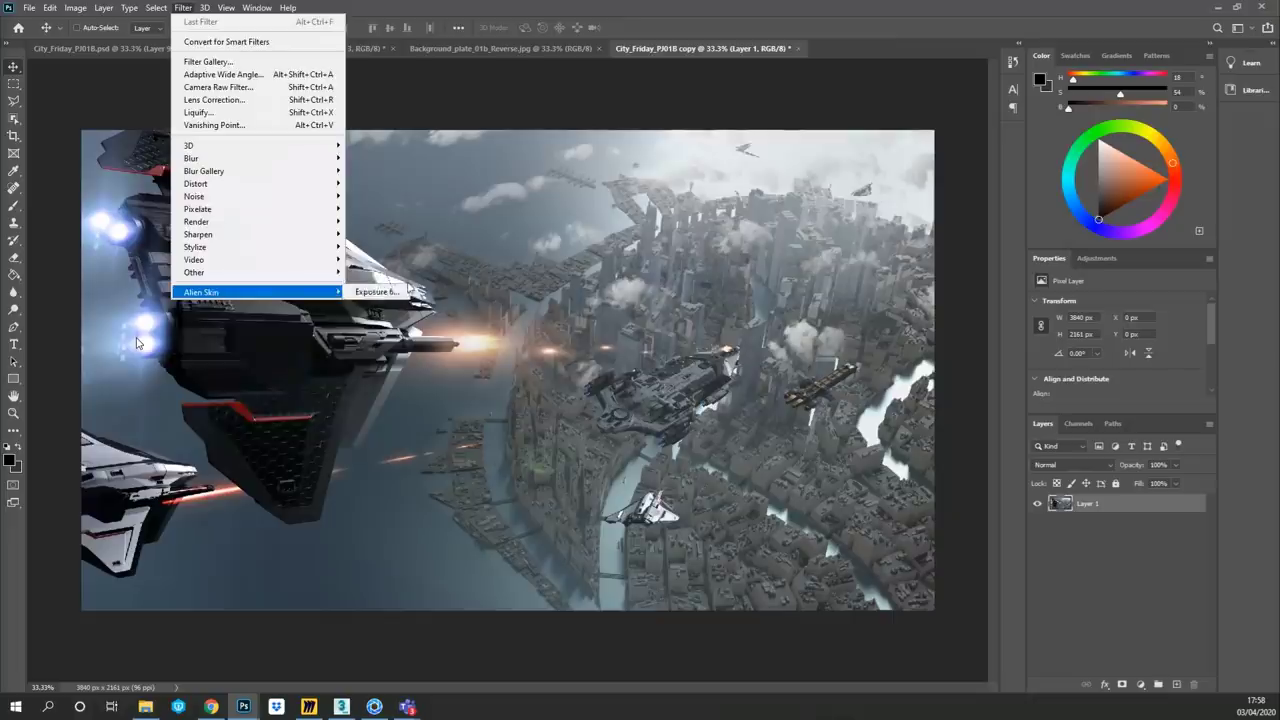
left_click(380, 292)
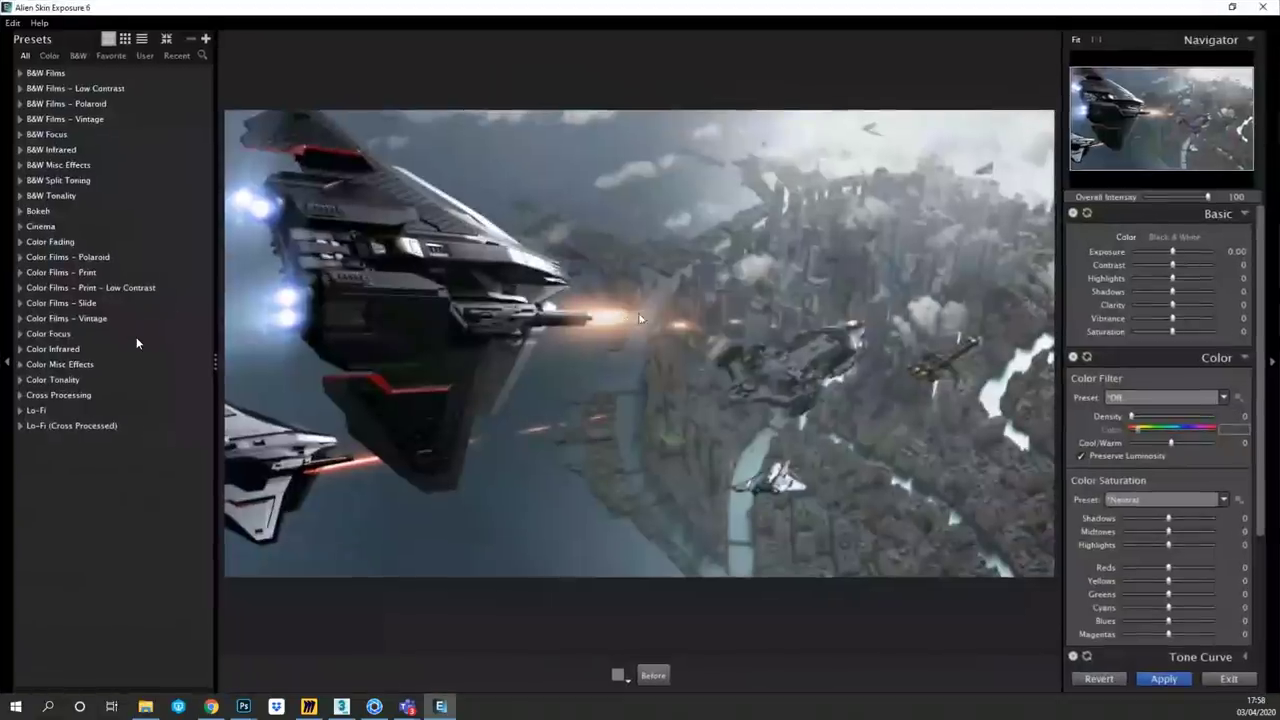
scroll(1273, 298, "down", 2)
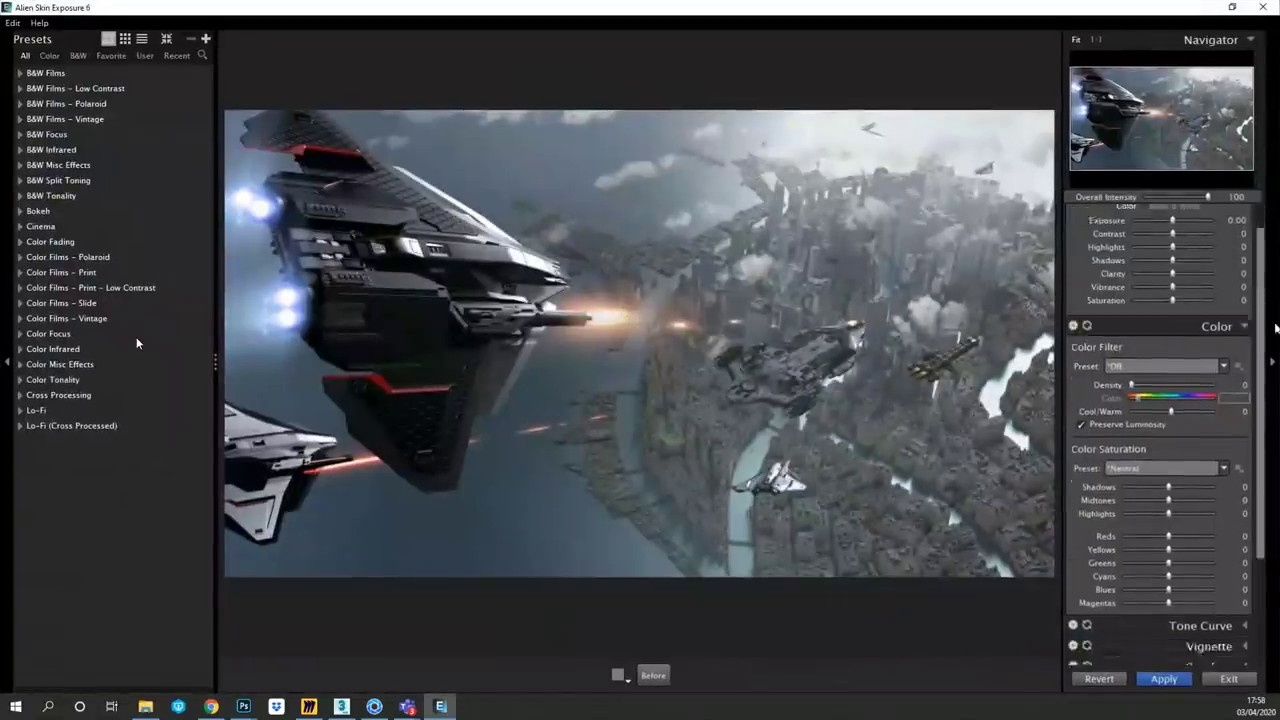
scroll(1273, 298, "up", 2)
left_click_drag(1172, 265, 1184, 265)
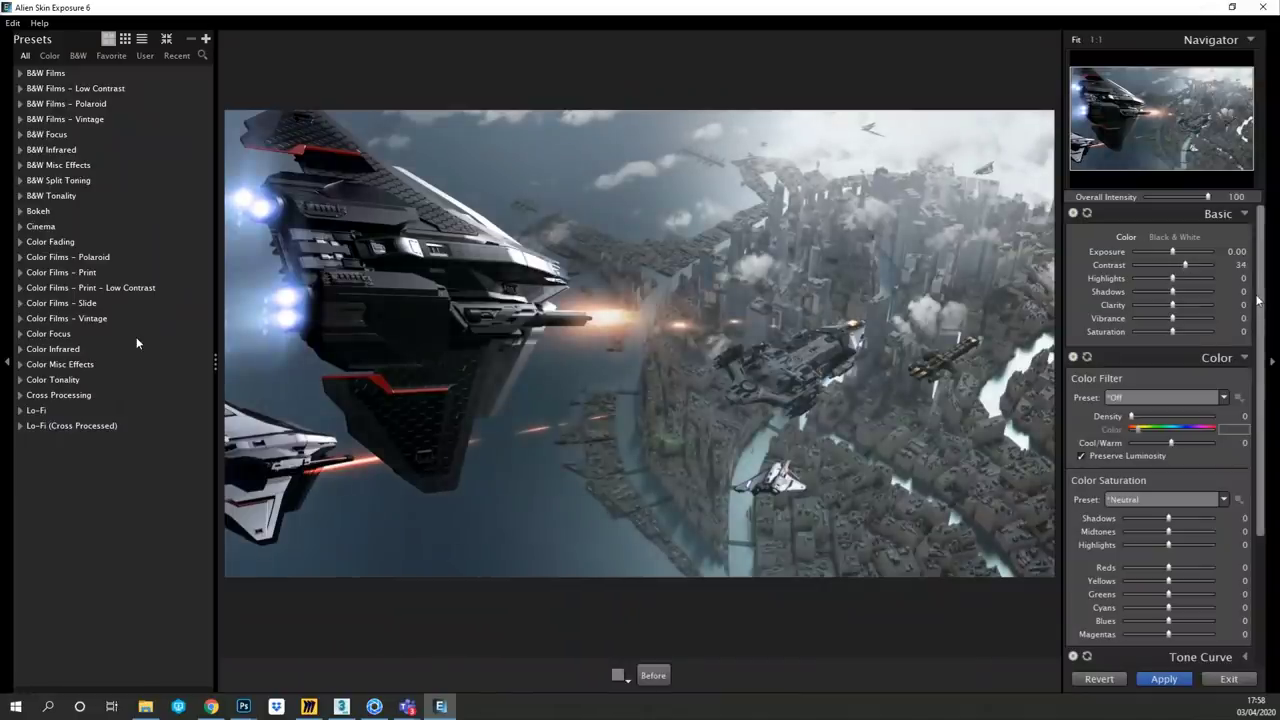
- Apply the Glow Only – Medium preset in the IR settings
scroll(1263, 380, "down", 3)
scroll(1263, 380, "down", 2)
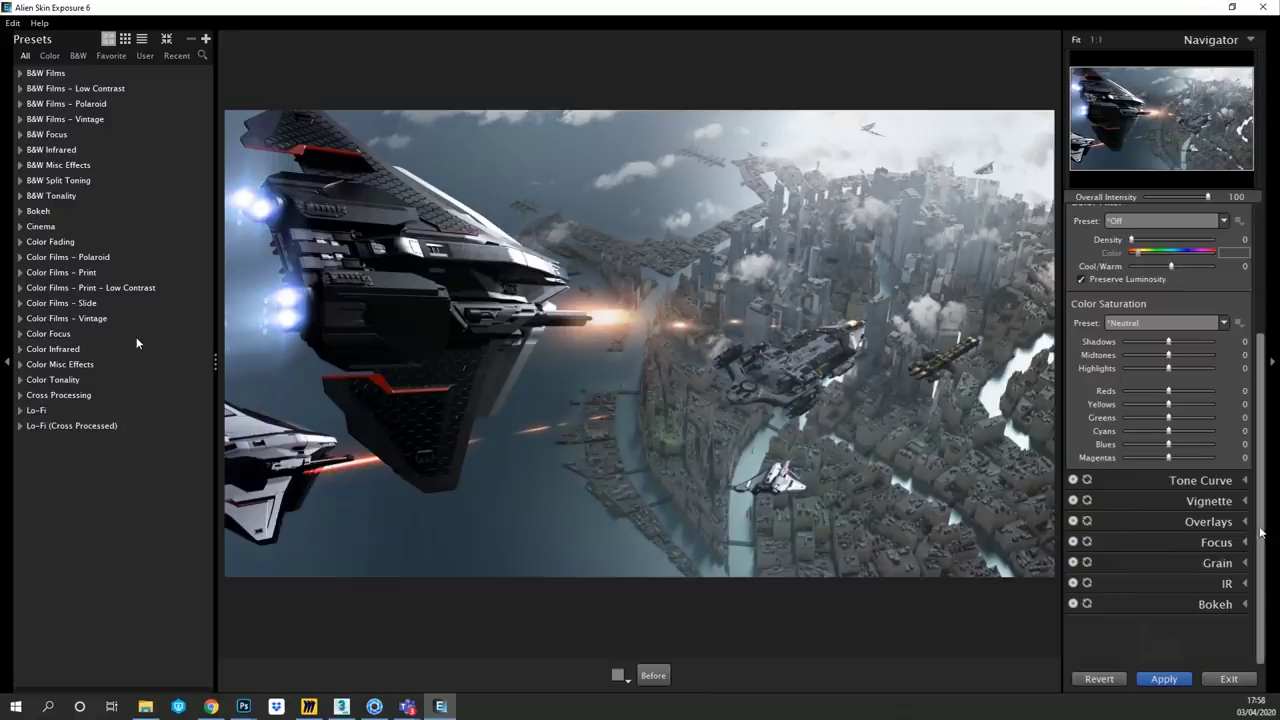
left_click(1243, 588)
left_click(1140, 571)
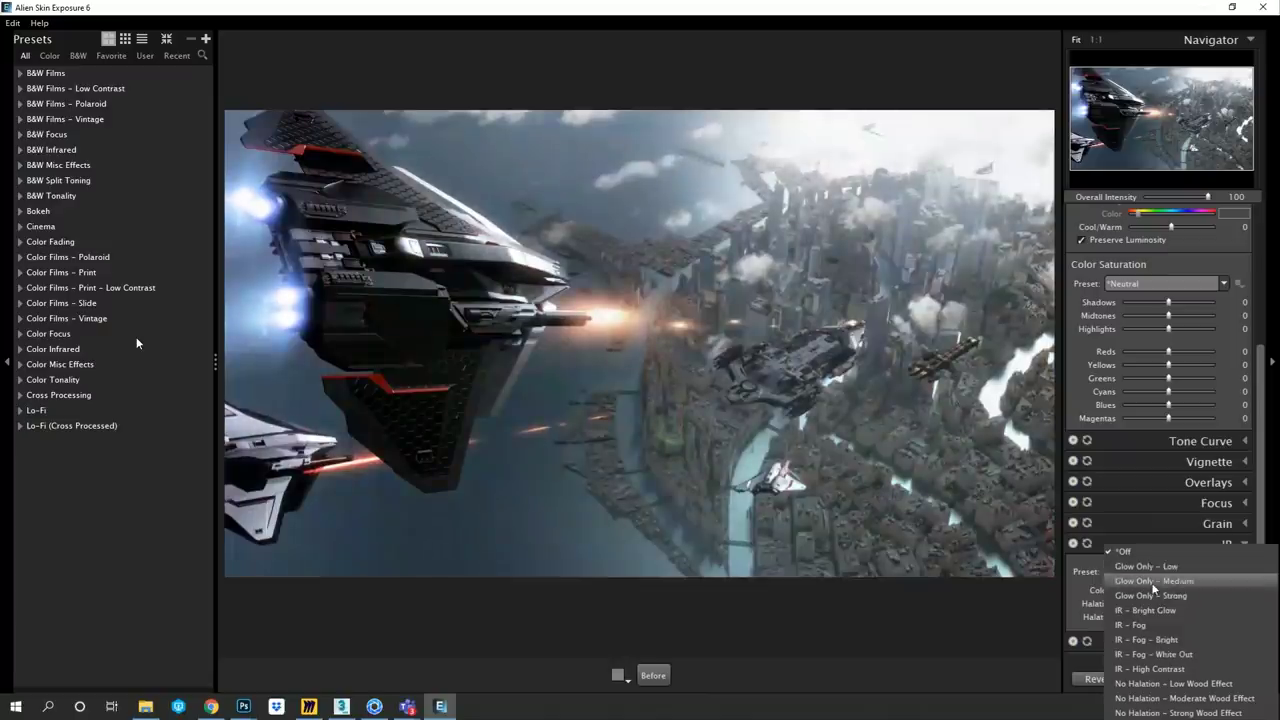
left_click(1153, 582)
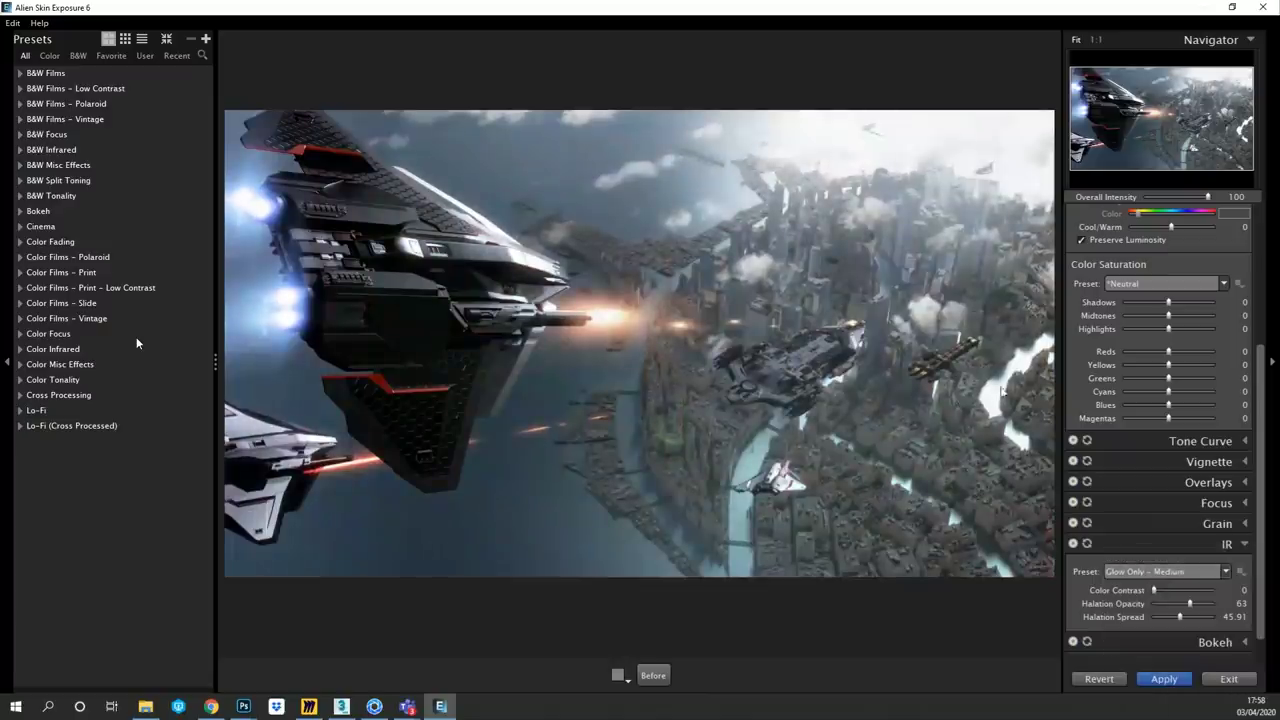
- Apply the Regular Grain 25% preset and reduce the overall grain strength to 12
left_click(1233, 526)
left_click(1134, 378)
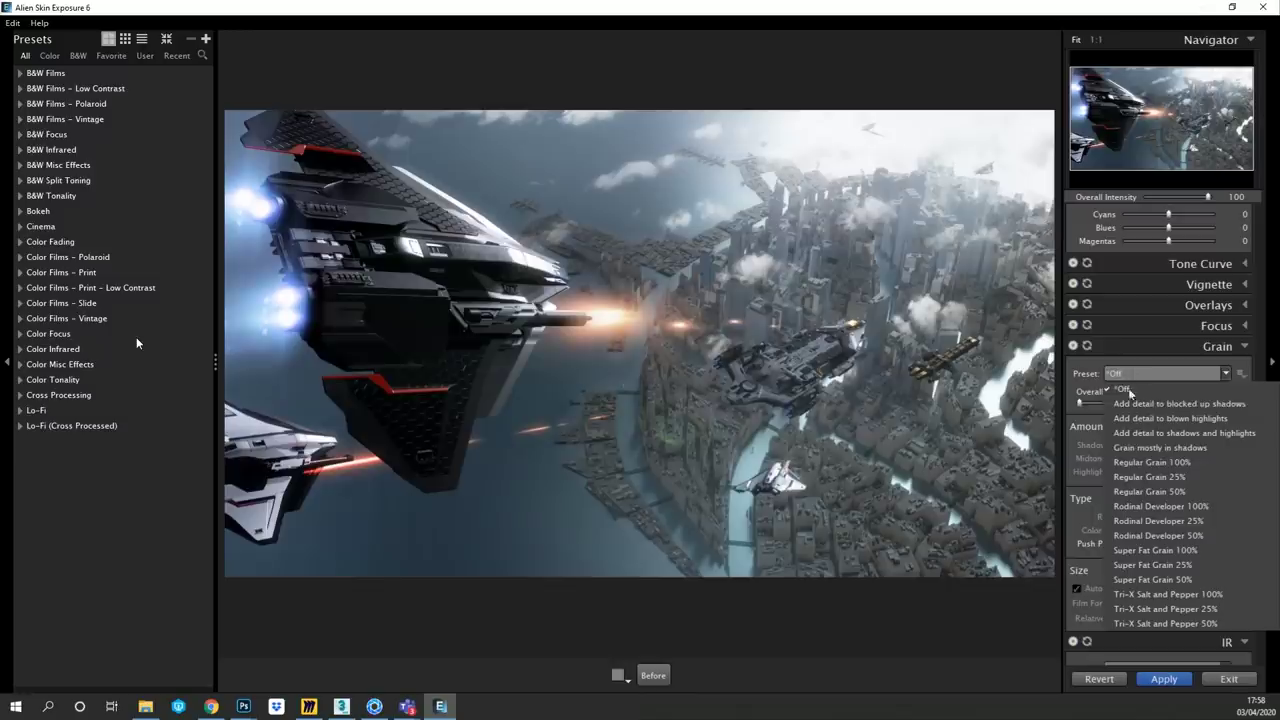
left_click(1143, 479)
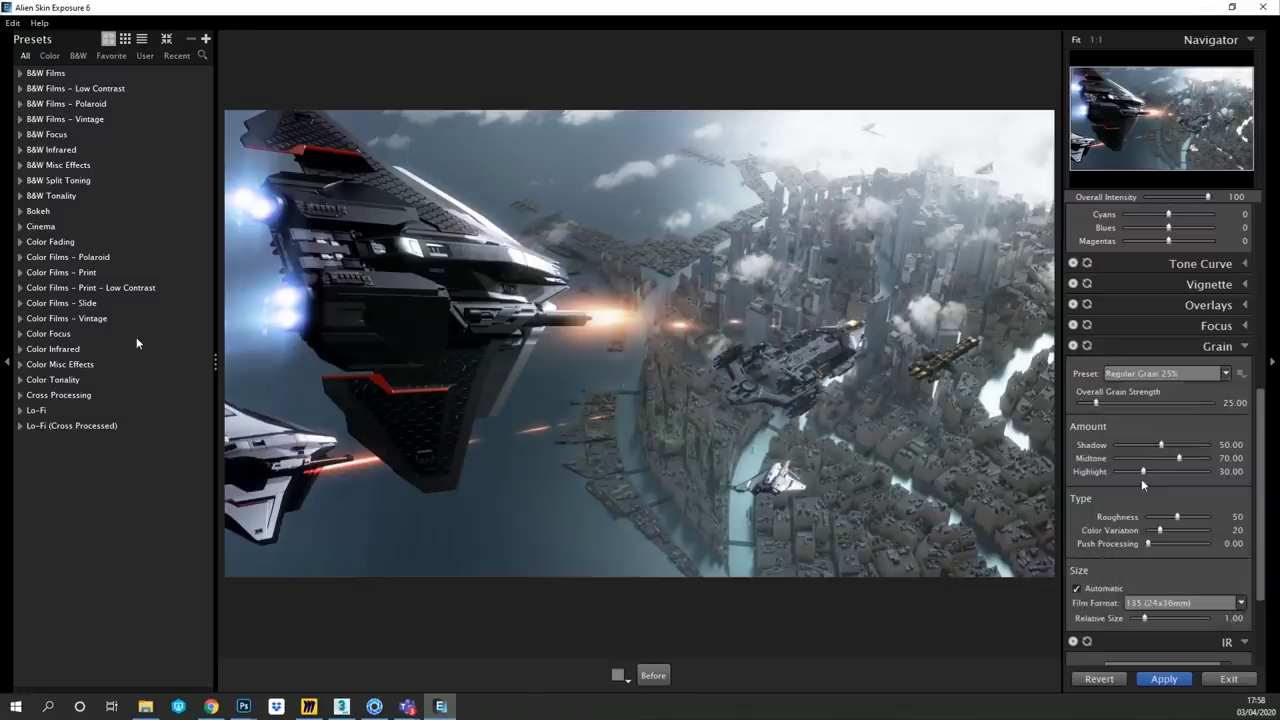
left_click_drag(1096, 403, 1089, 410)
left_click(1244, 328)
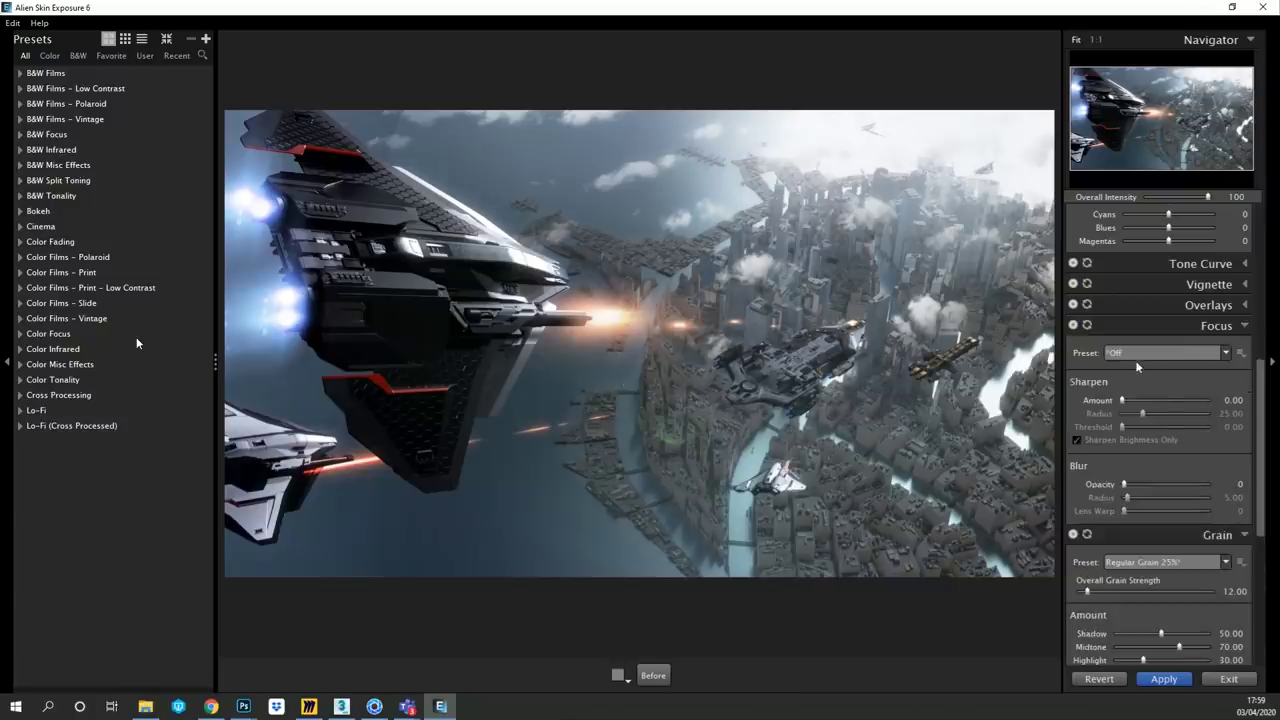
left_click(1142, 353)
left_click(1142, 355)
left_click(1243, 326)
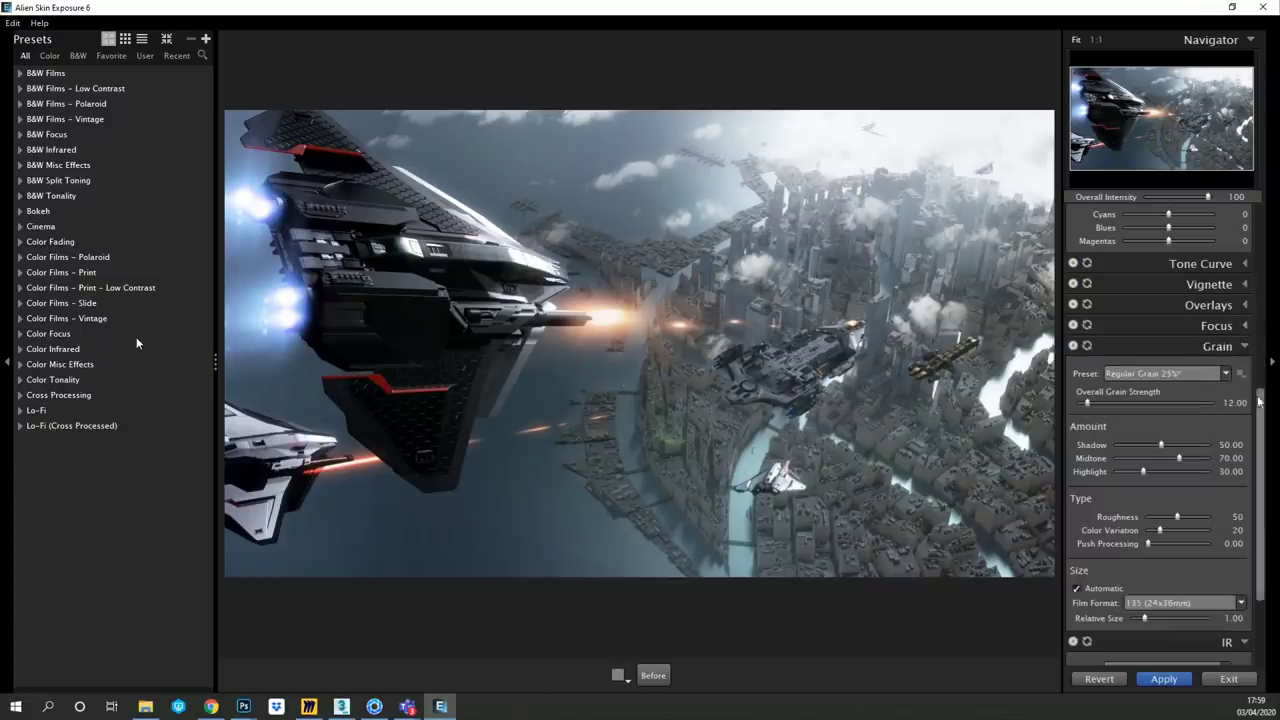
- Collapse the Grain settings and apply the Zoom 10% motion lens preset in the Bokeh settings
left_click(1244, 346)
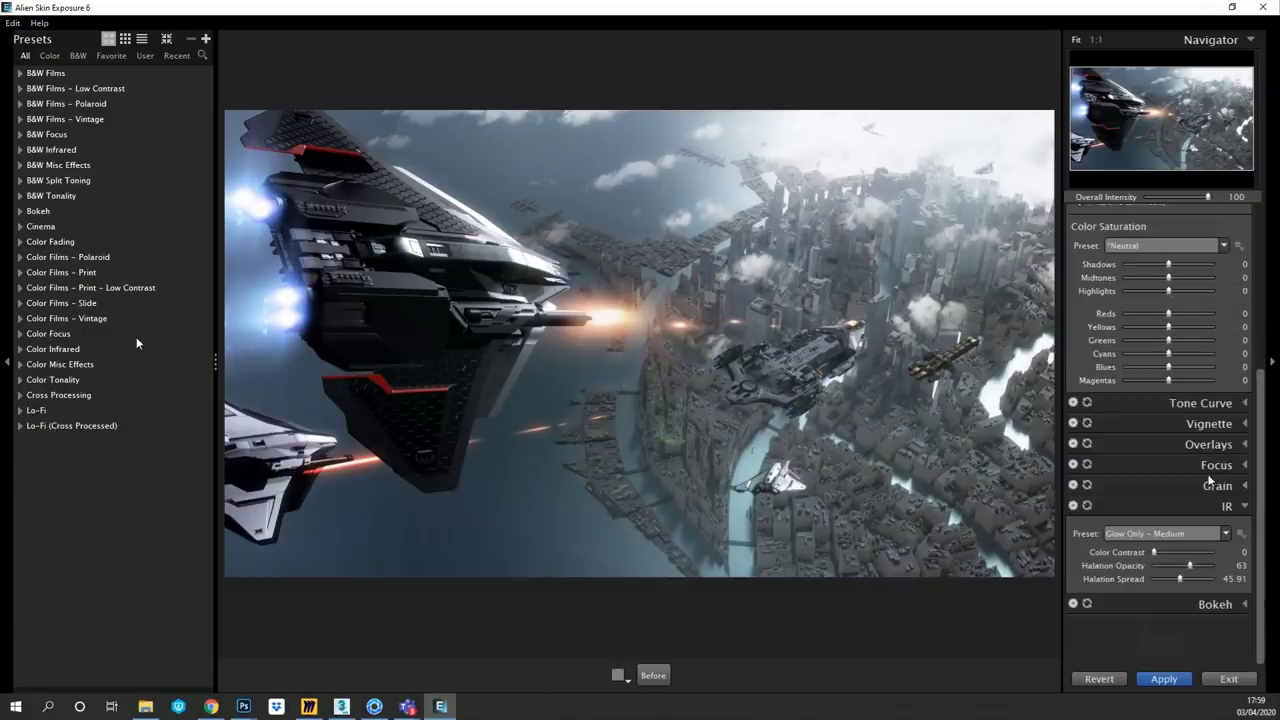
left_click(1245, 604)
left_click(1146, 366)
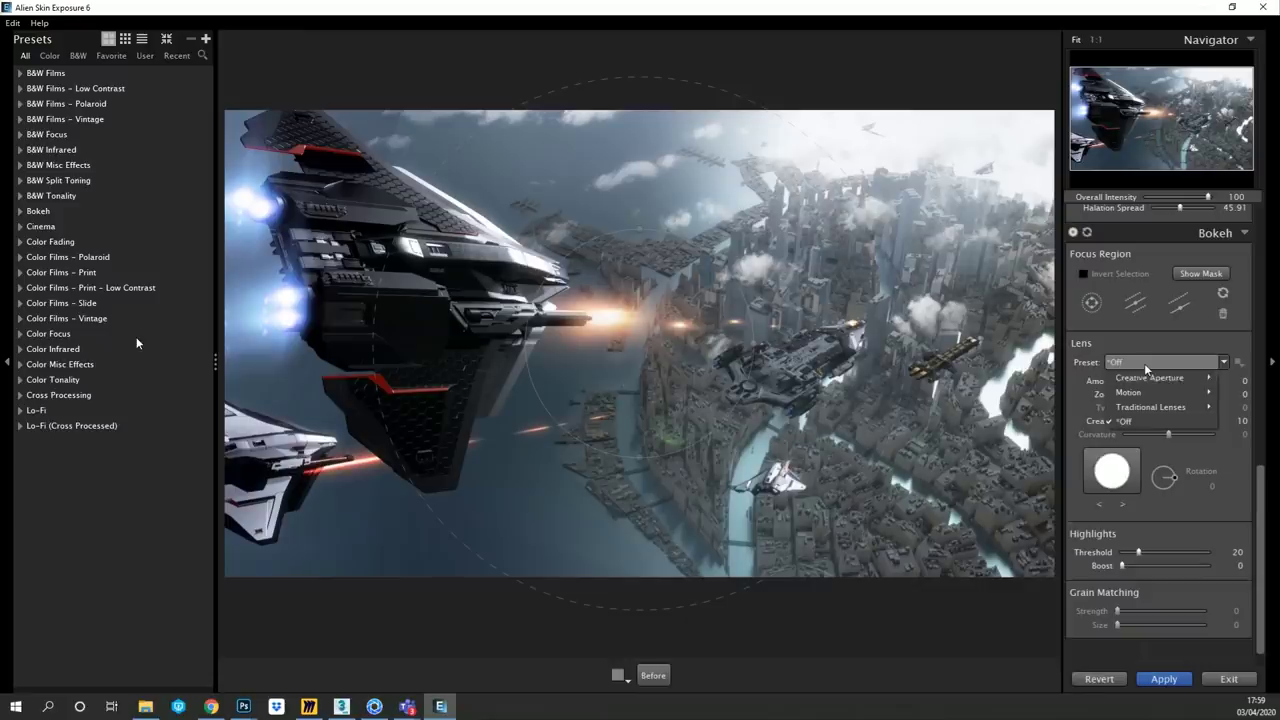
mouse_move(1150, 378)
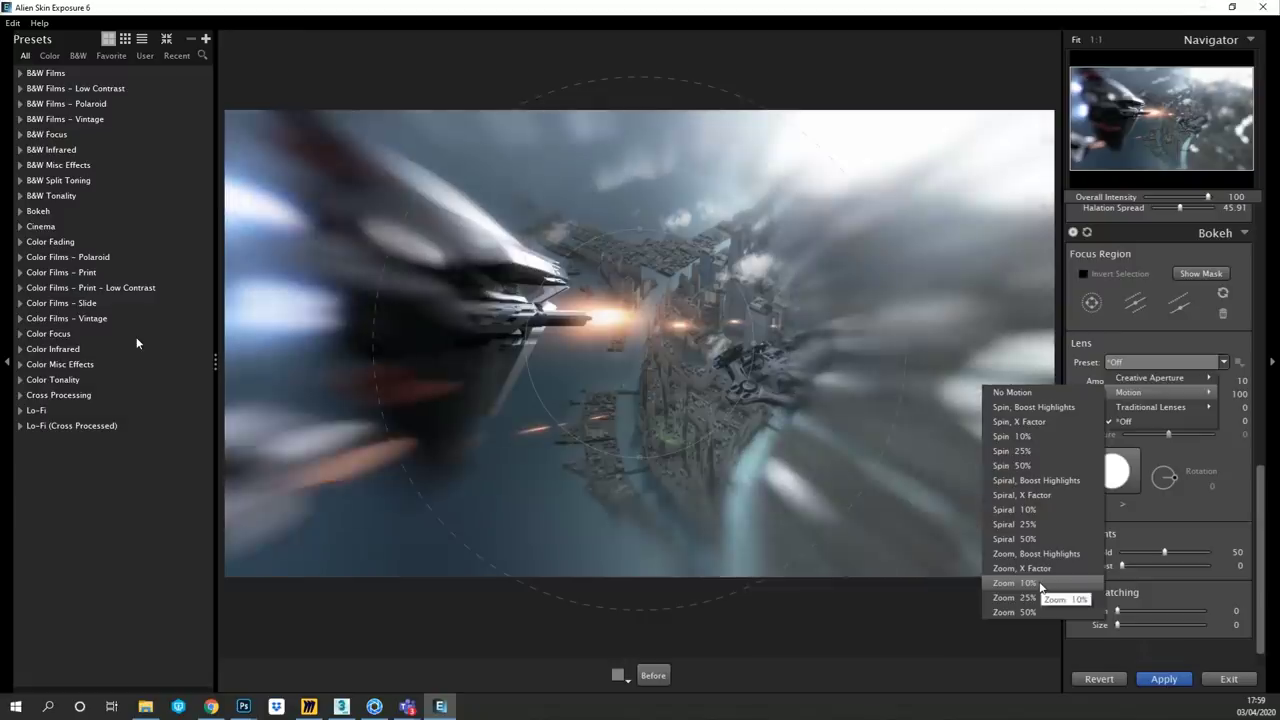
left_click(1015, 583)
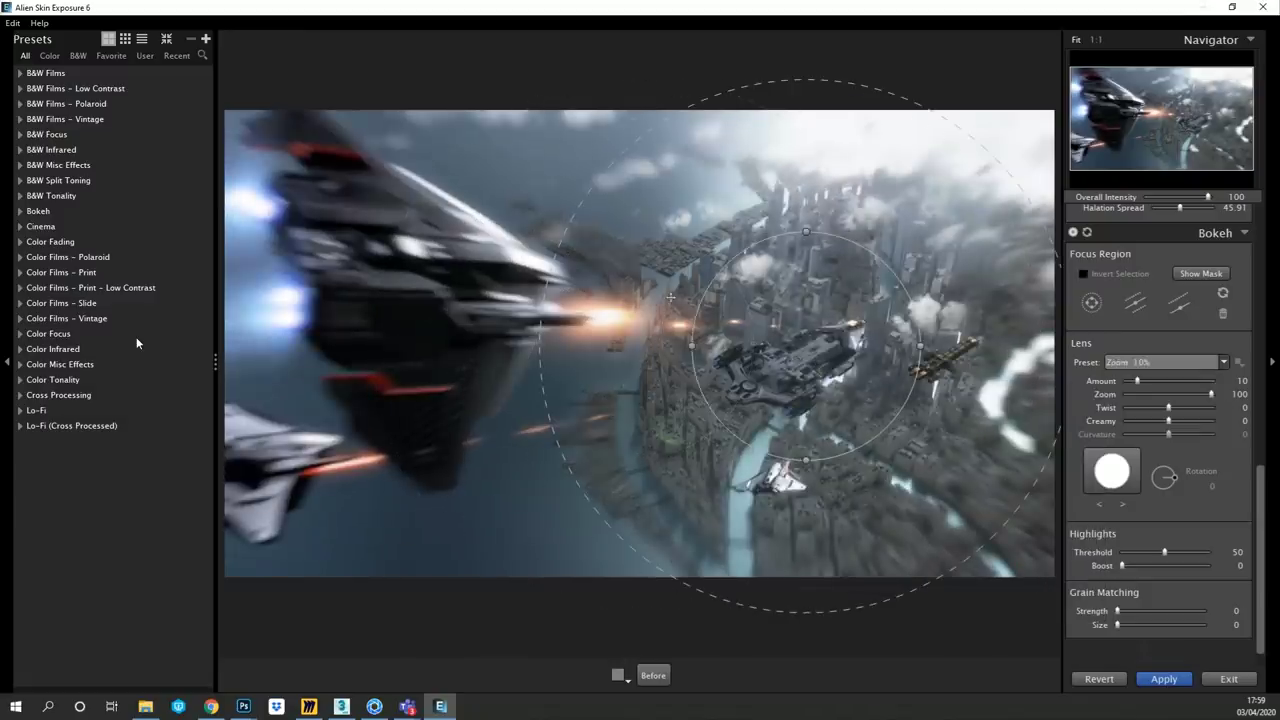
- Widen the bokeh falloff, flatten the focus region into a tilted ellipse over the city centre, and set the lens amount to 2
left_click_drag(542, 312, 306, 311)
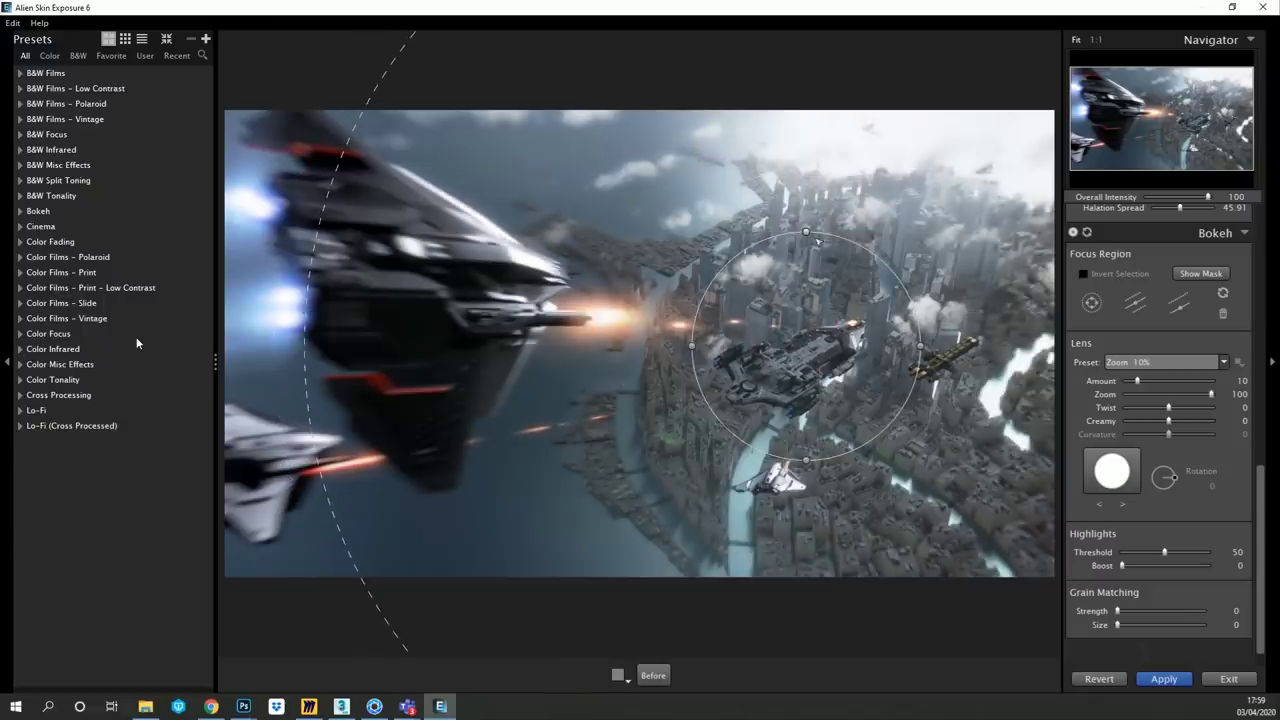
left_click_drag(806, 232, 813, 291)
left_click_drag(799, 362, 719, 342)
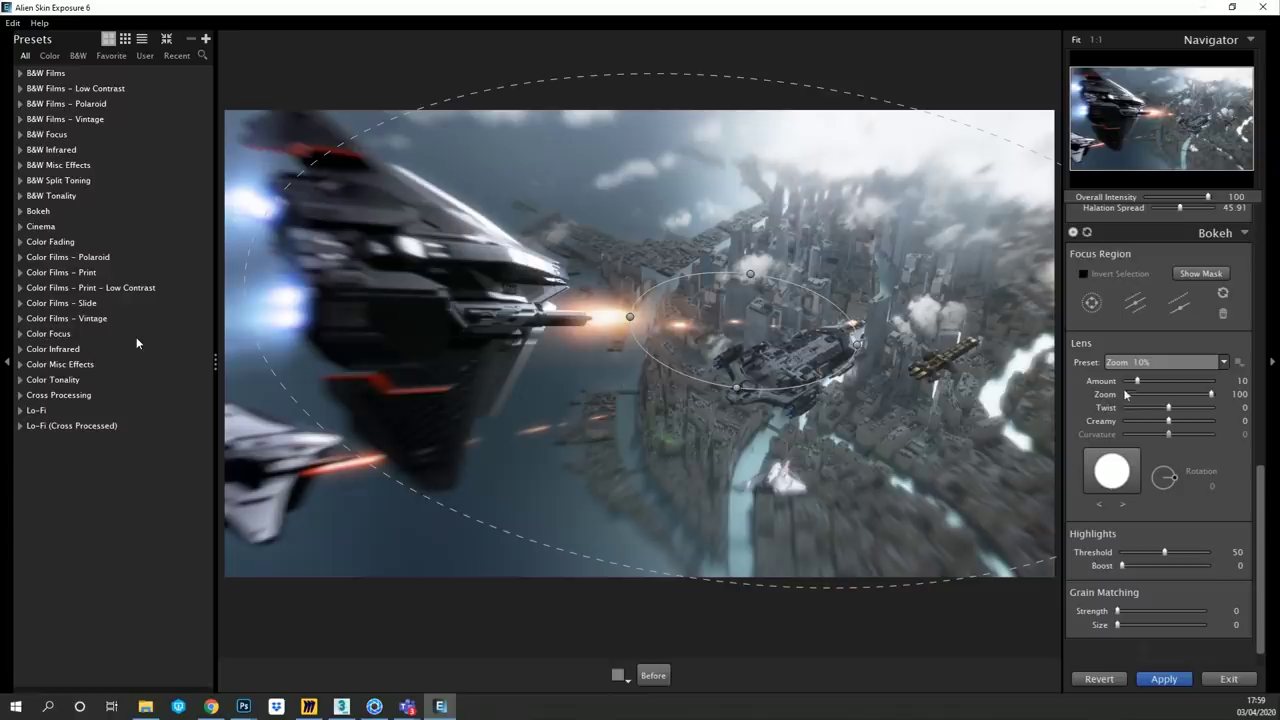
left_click_drag(1134, 382, 1128, 382)
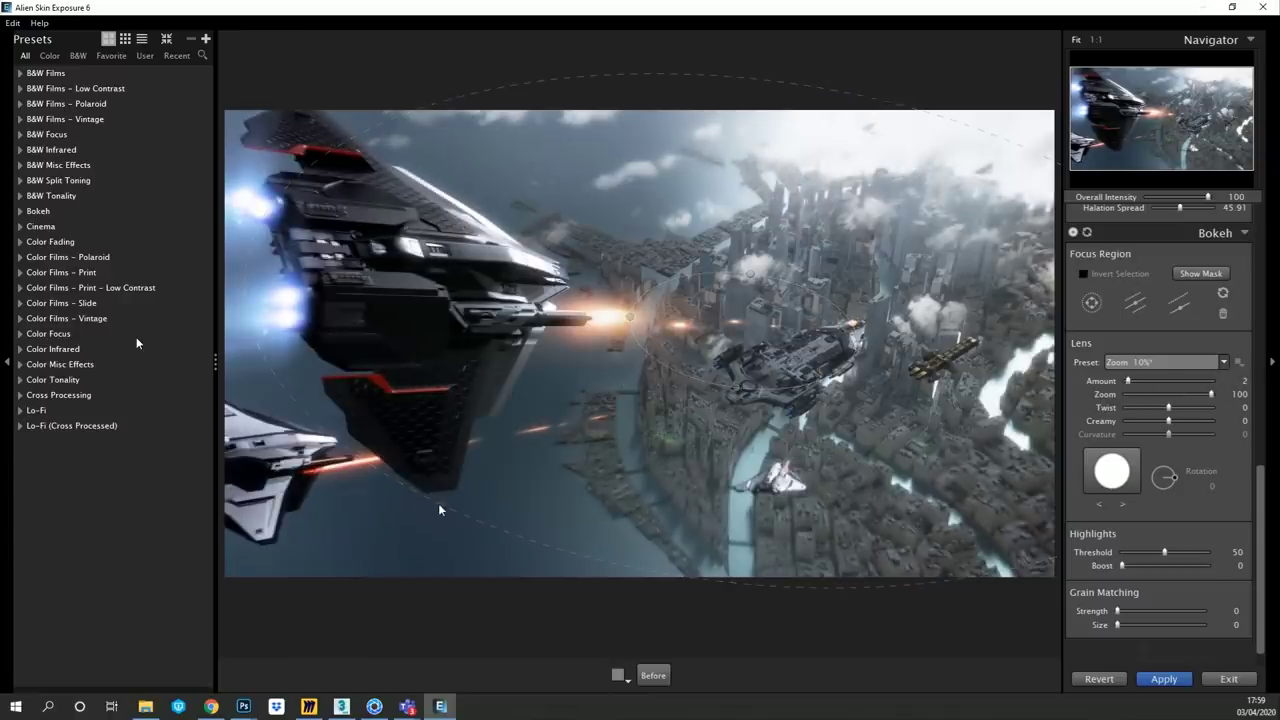
- Reposition and tilt the focus ellipse over the central grey spaceship, adjust its falloff, and set the lens amount to 9
left_click_drag(765, 345, 835, 362)
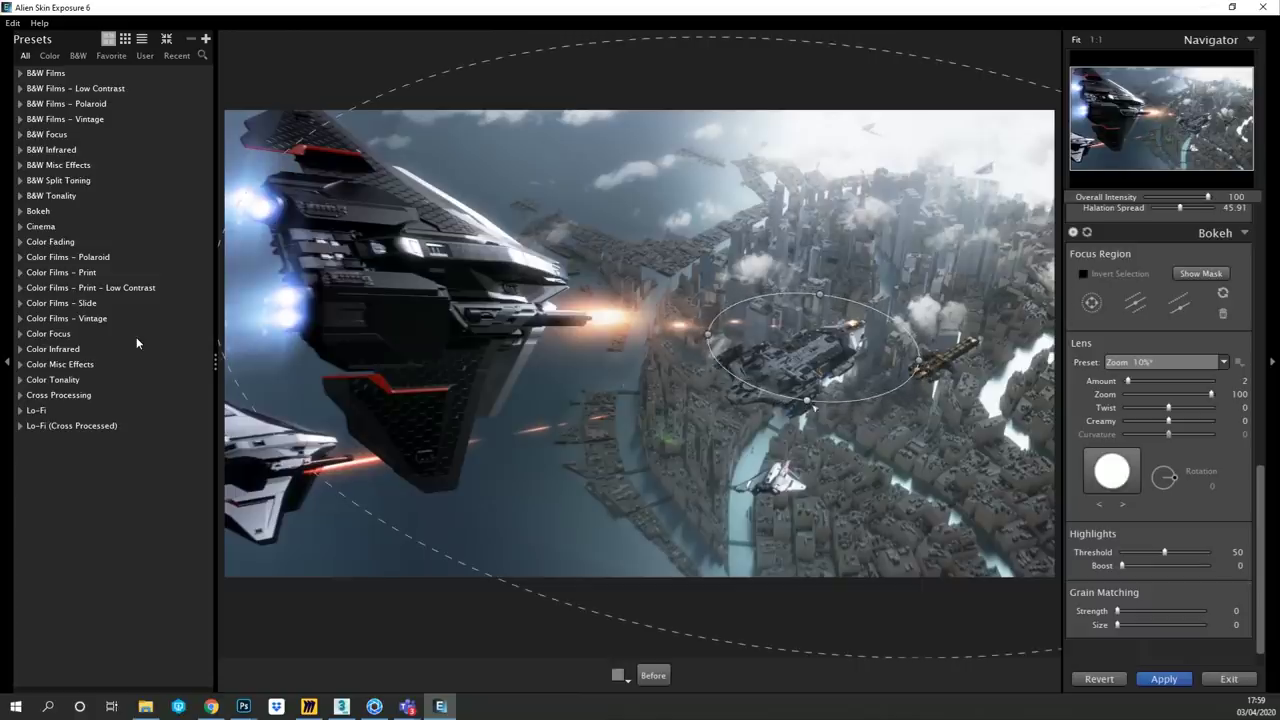
left_click_drag(809, 405, 802, 403)
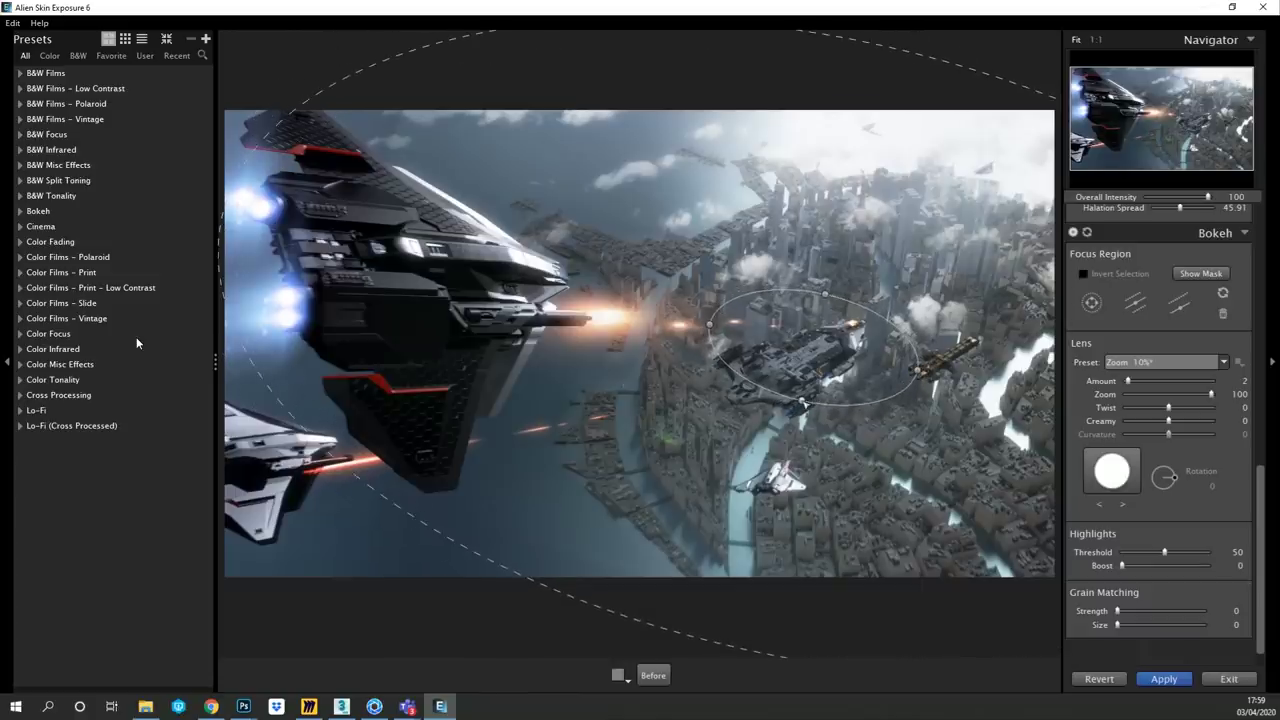
left_click_drag(1128, 382, 1130, 382)
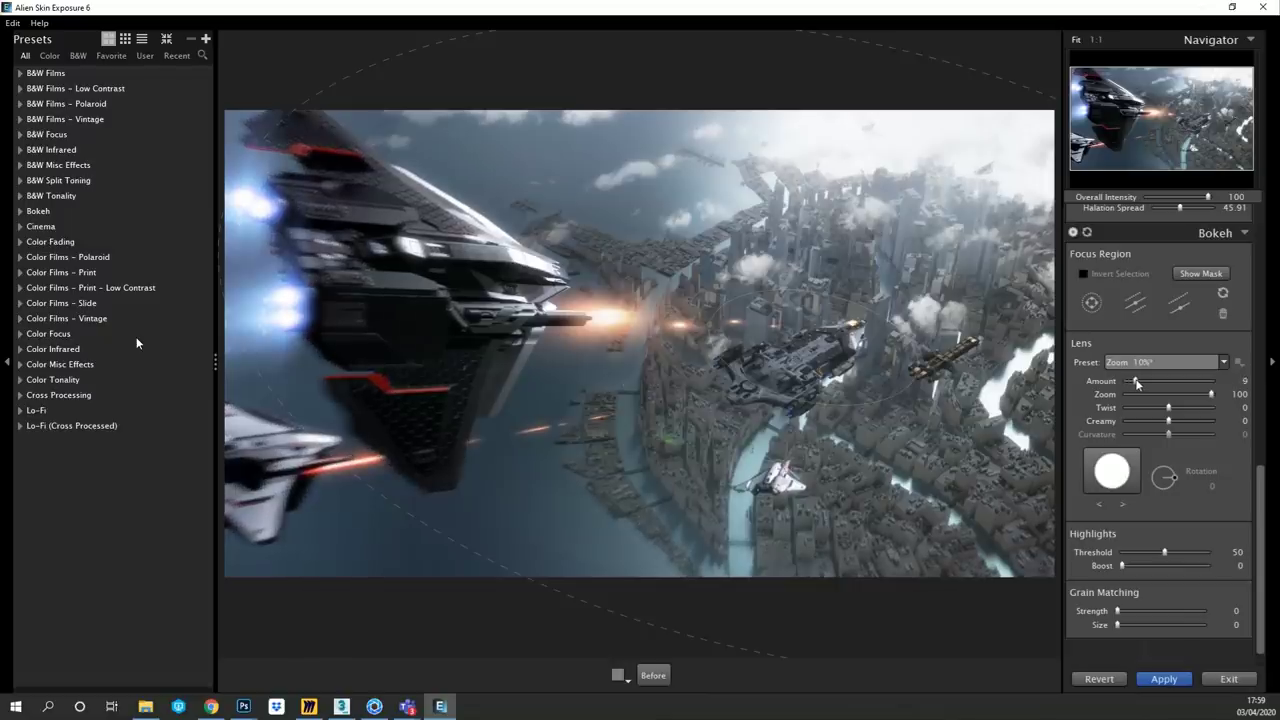
left_click_drag(819, 349, 803, 365)
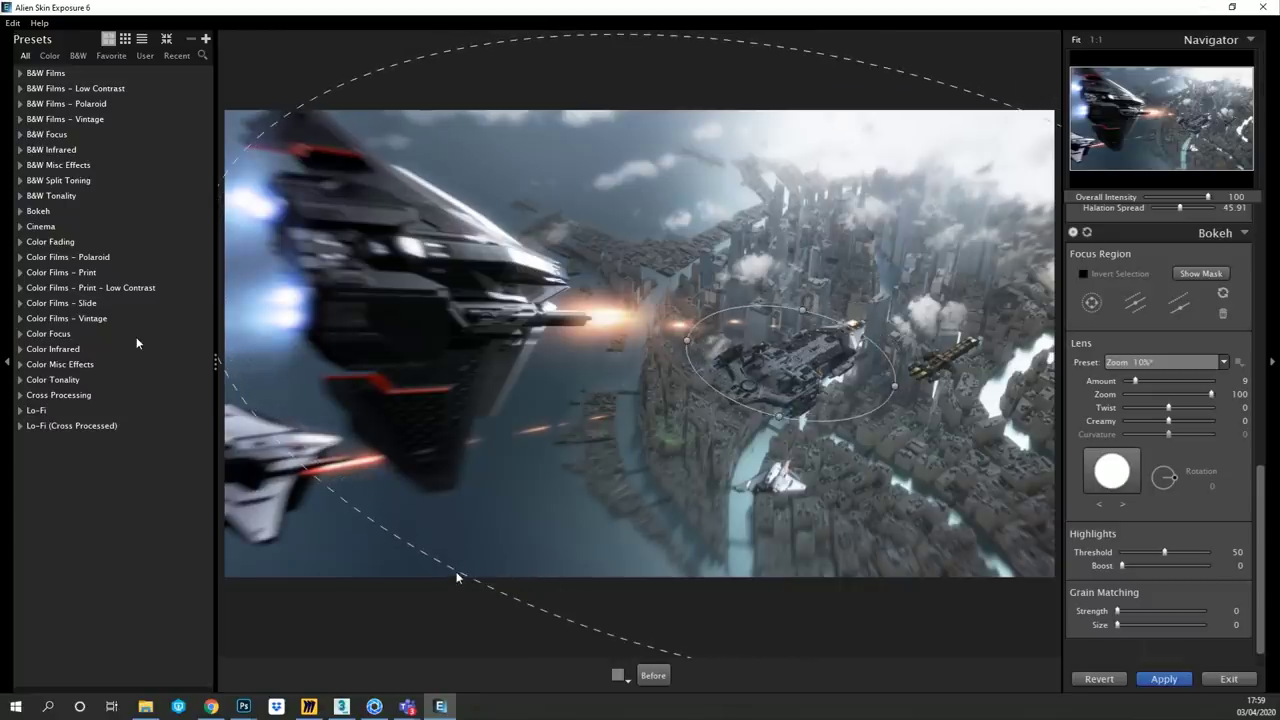
left_click_drag(377, 598, 390, 593)
left_click_drag(783, 381, 784, 399)
- Add the Subtle – Black vignette preset and apply the Exposure grading to the merged copy
left_click_drag(1262, 512, 1265, 364)
left_click(1247, 372)
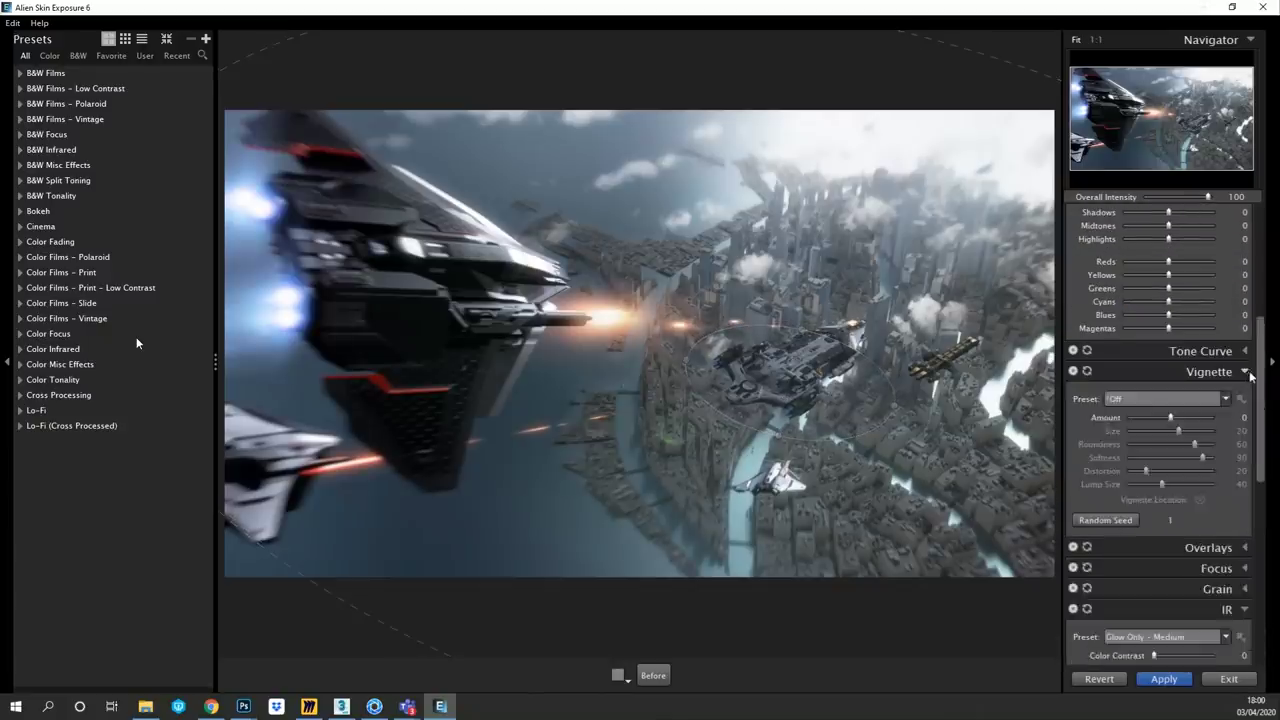
left_click(1165, 399)
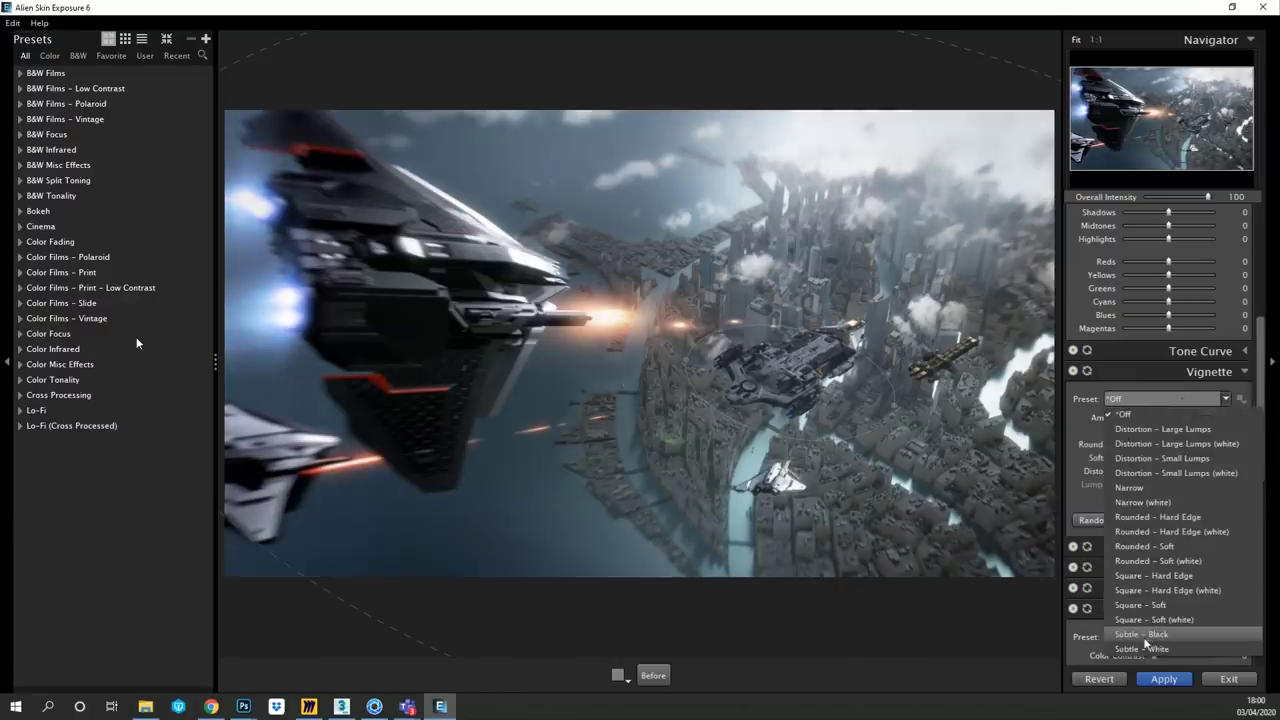
left_click(1145, 636)
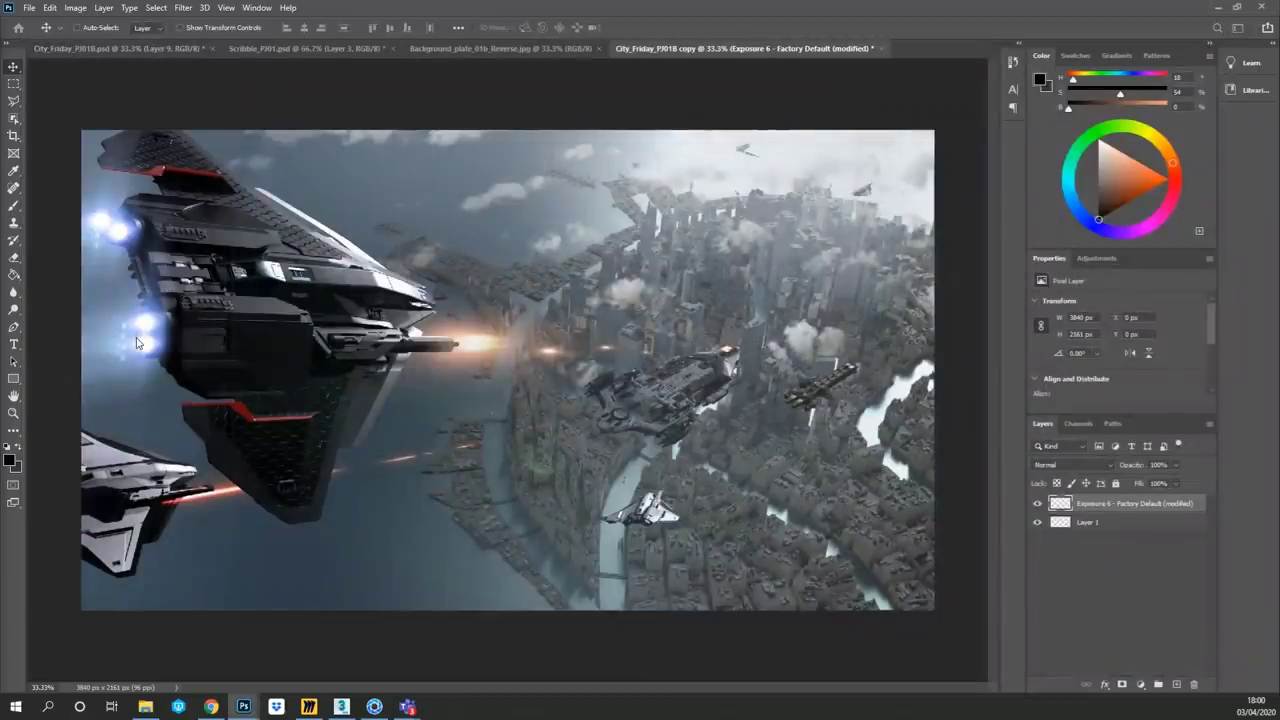
- Copy the entire graded image into City_Friday_PJ01B.psd above the #RATIOS group and show the letterbox layer (Layer 9)
key("ctrl+a")
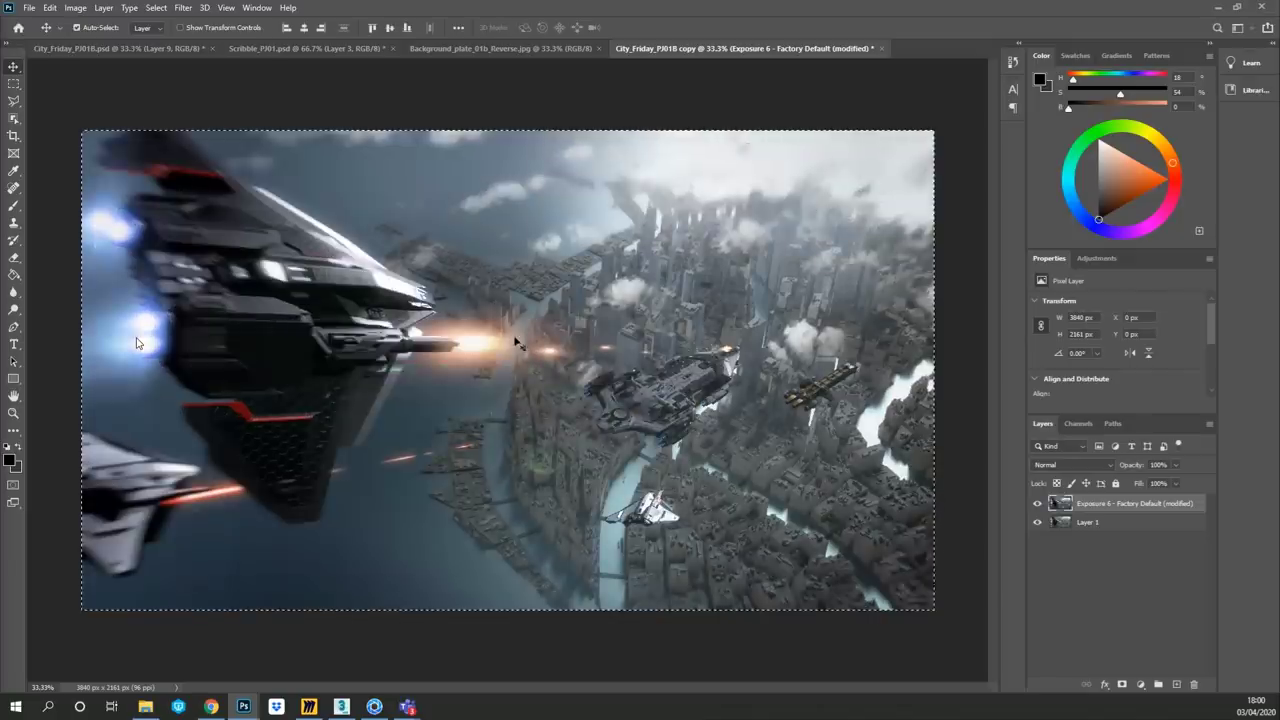
left_click(113, 50)
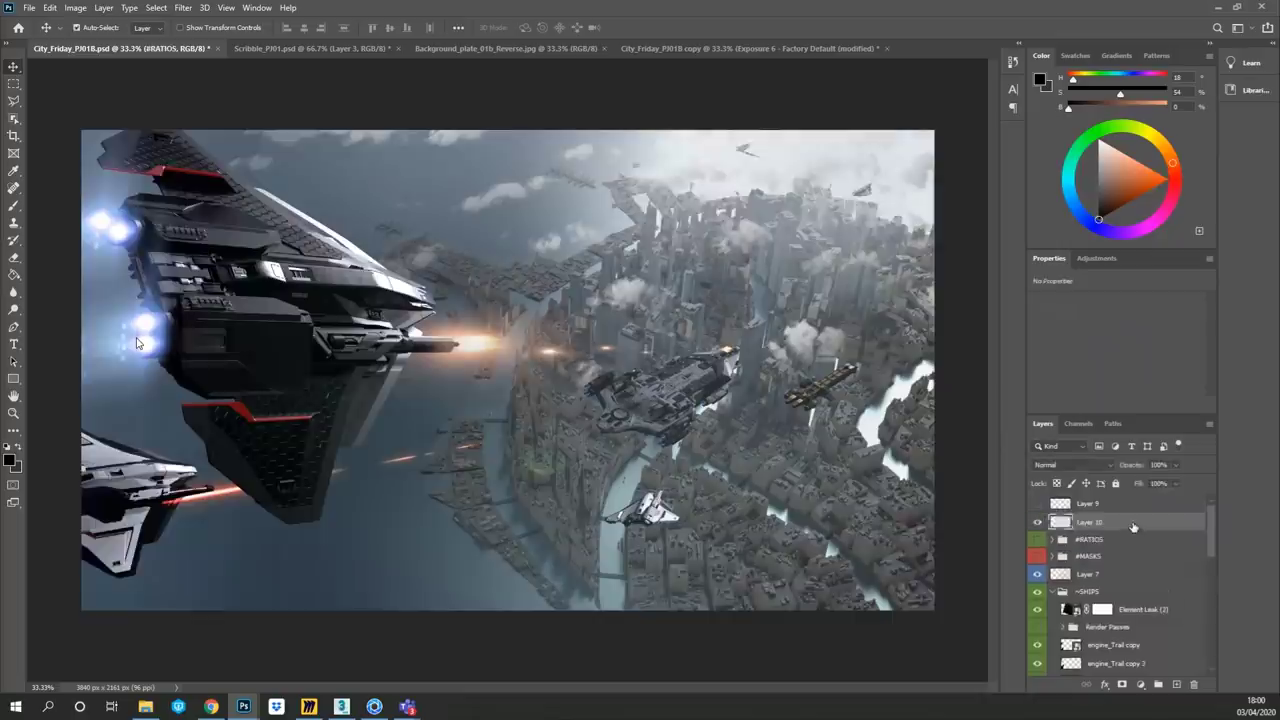
key("ctrl+v")
left_click(1037, 503)
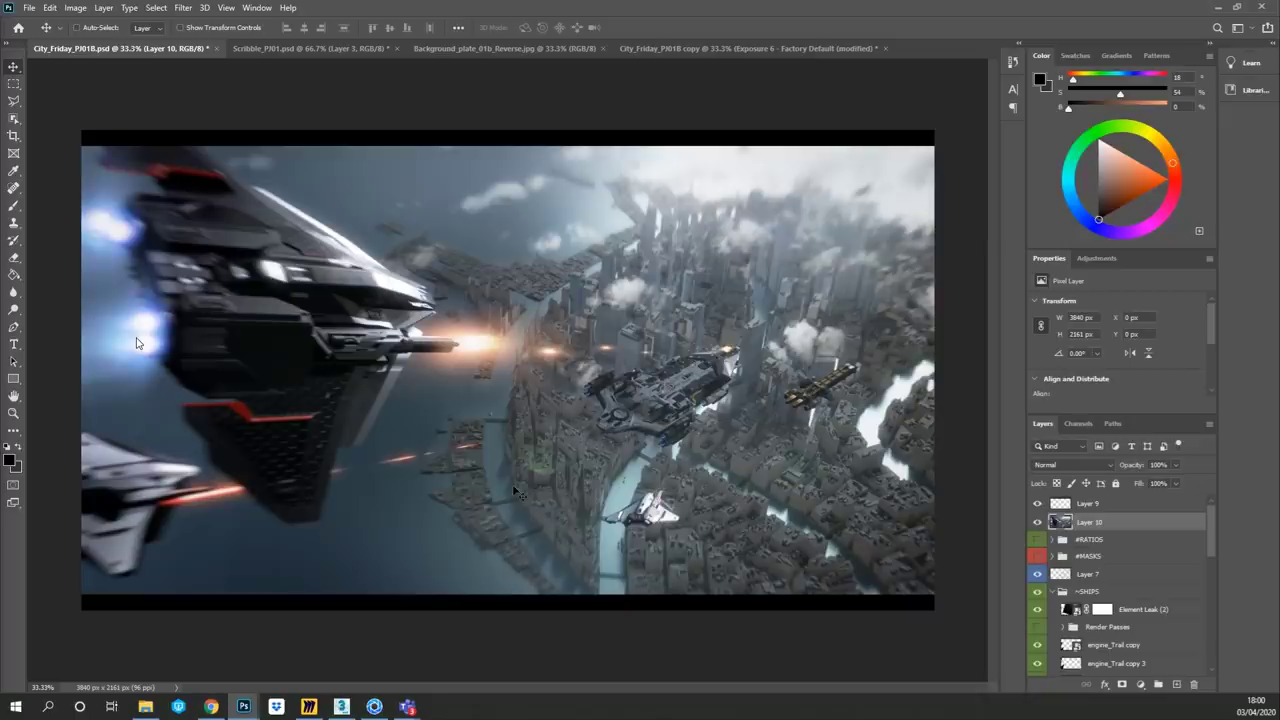
- Add a new layer above the pasted graded image and set up a hard round brush with a very small size
left_click(1177, 685)
key("b")
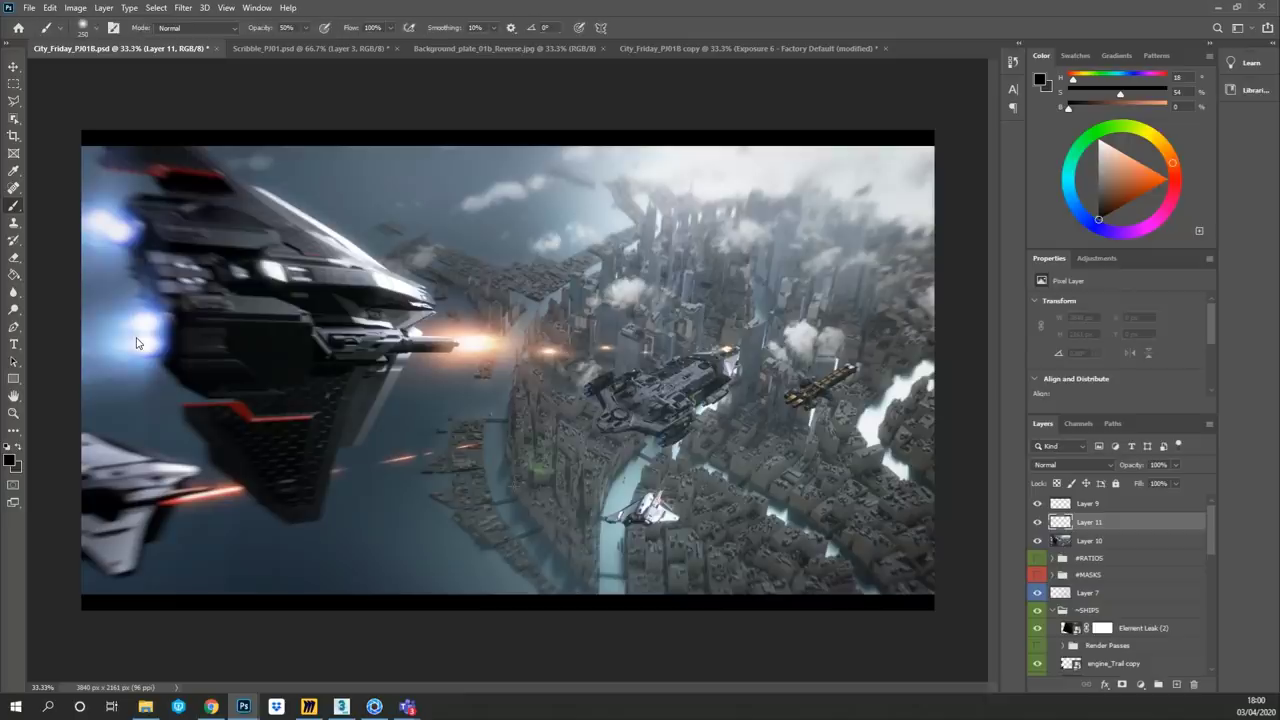
right_click(528, 440)
double_click(594, 394)
key("bracketleft")
key("bracketleft")
key("bracketleft")
key("bracketleft")
key("bracketleft")
- Set the foreground colour to a bright light blue and choose a thin brush from the PJ_Brushes group
left_click(137, 343, "alt")
left_click_drag(1143, 173, 1144, 165)
right_click(656, 518)
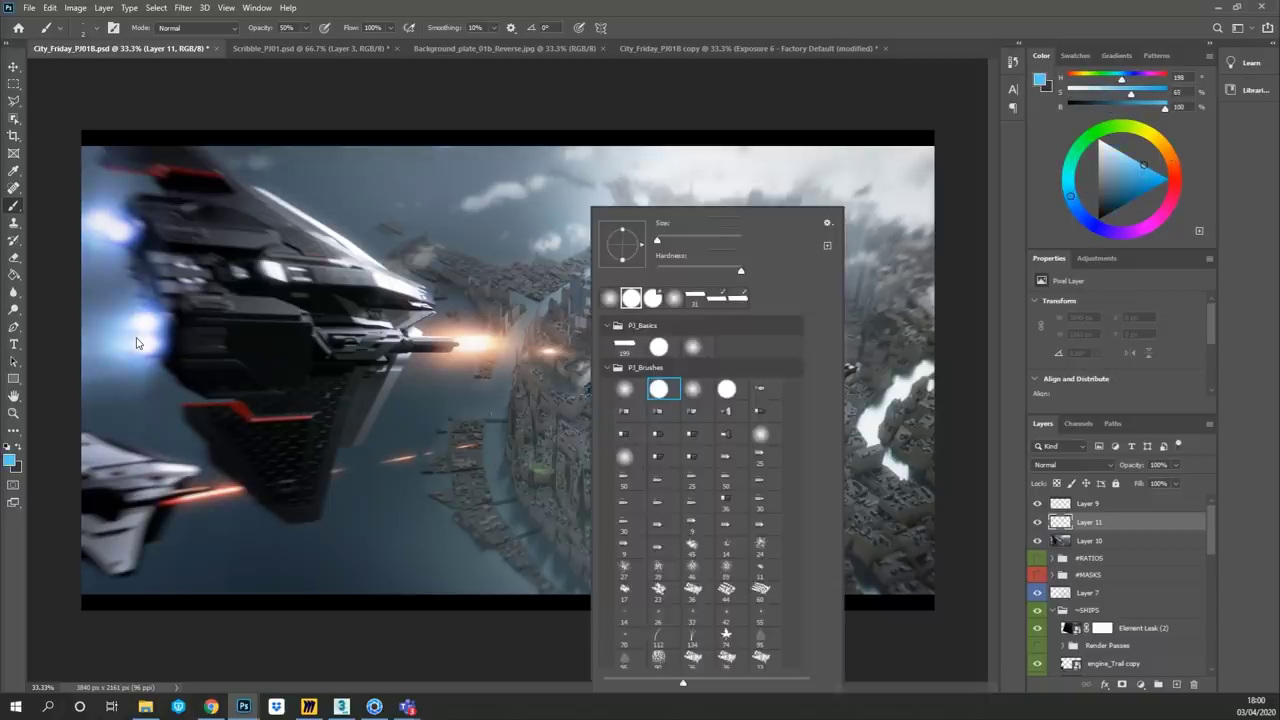
double_click(656, 392)
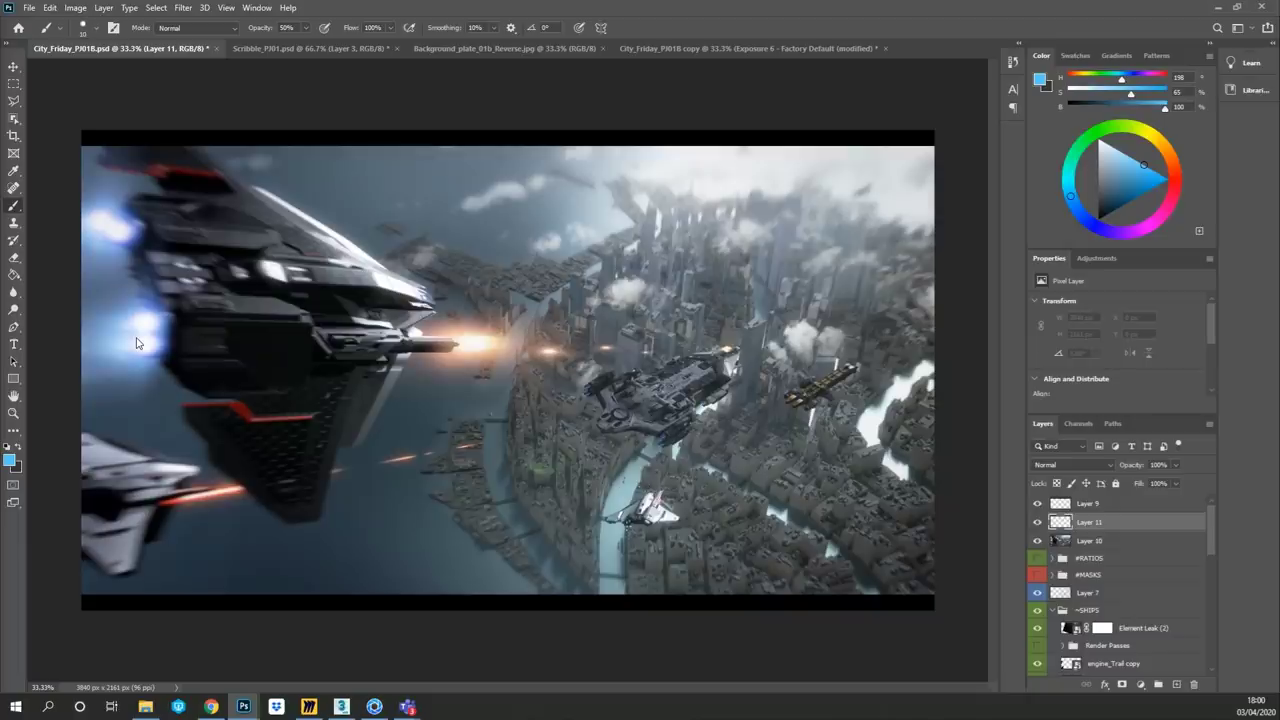
- Paint thin curved light-blue trails sweeping down from the small white fighter and the central grey spaceship
left_click_drag(628, 526, 617, 600)
left_click_drag(644, 522, 640, 593)
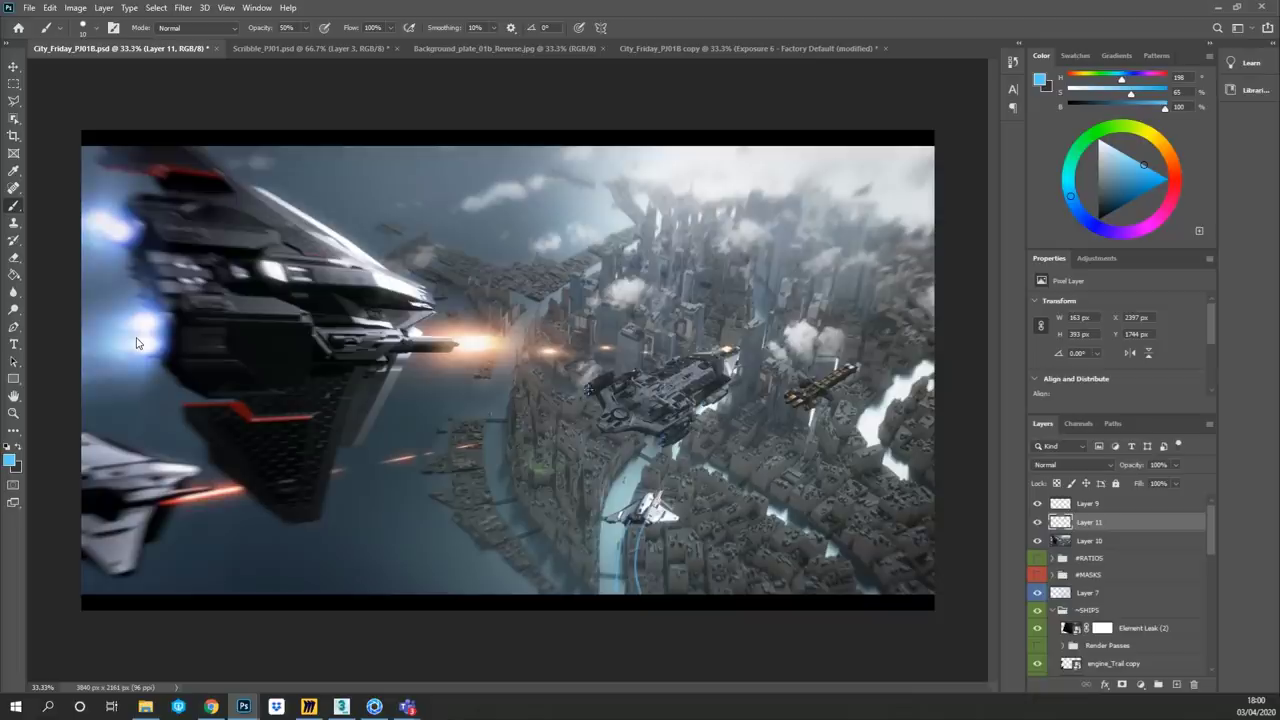
left_click_drag(590, 388, 348, 535)
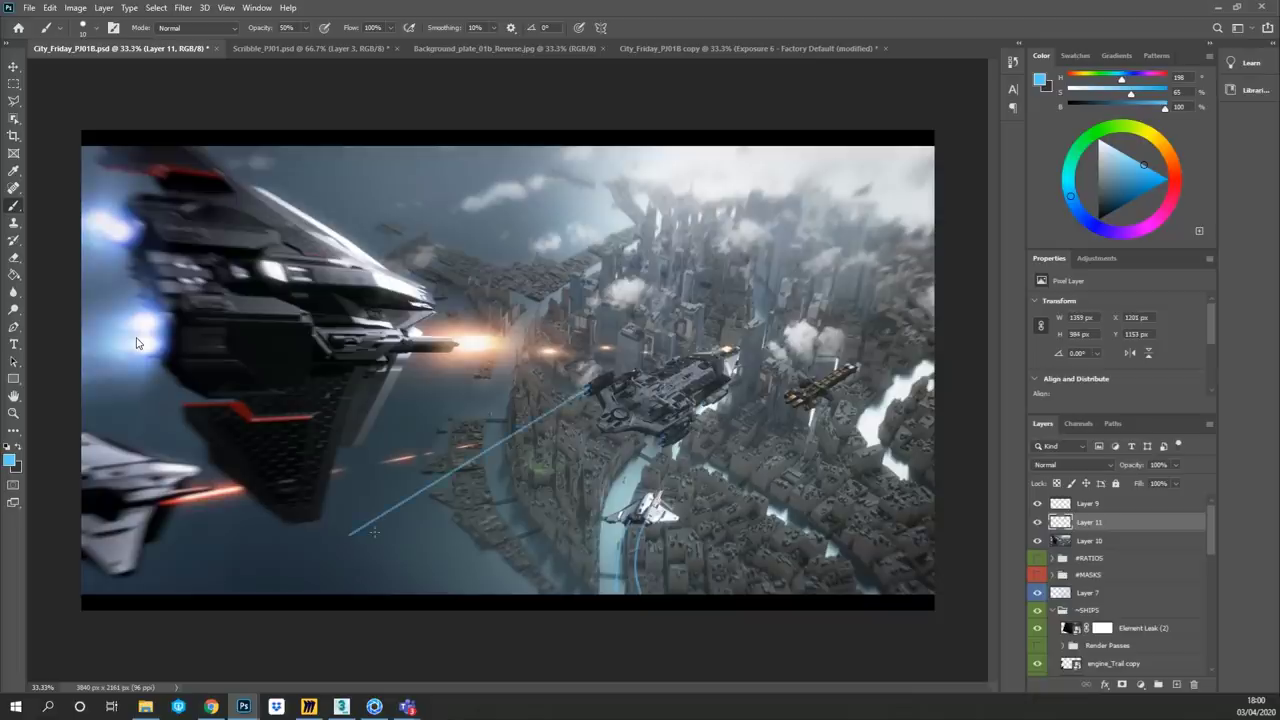
key("ctrl+z")
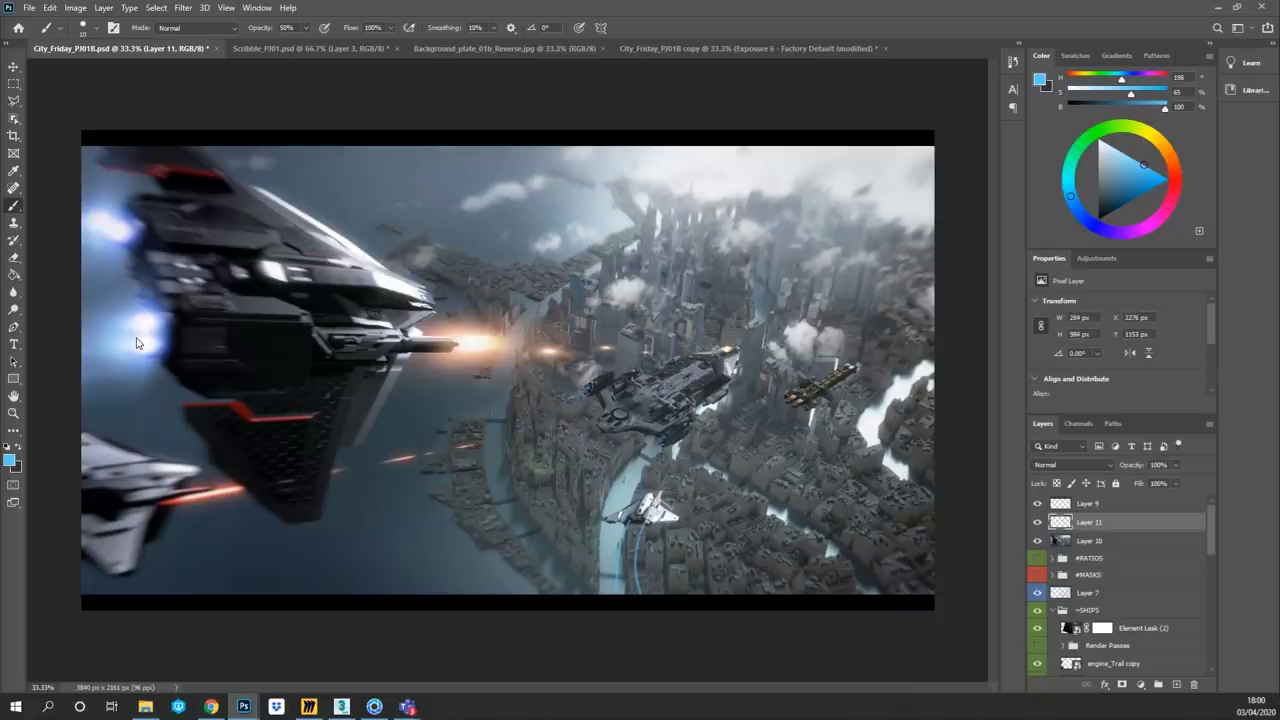
left_click_drag(589, 388, 434, 596)
mouse_move(590, 388)
left_mouse_down()
mouse_move(528, 436)
mouse_move(455, 586)
left_mouse_up()
left_click_drag(655, 436, 549, 617)
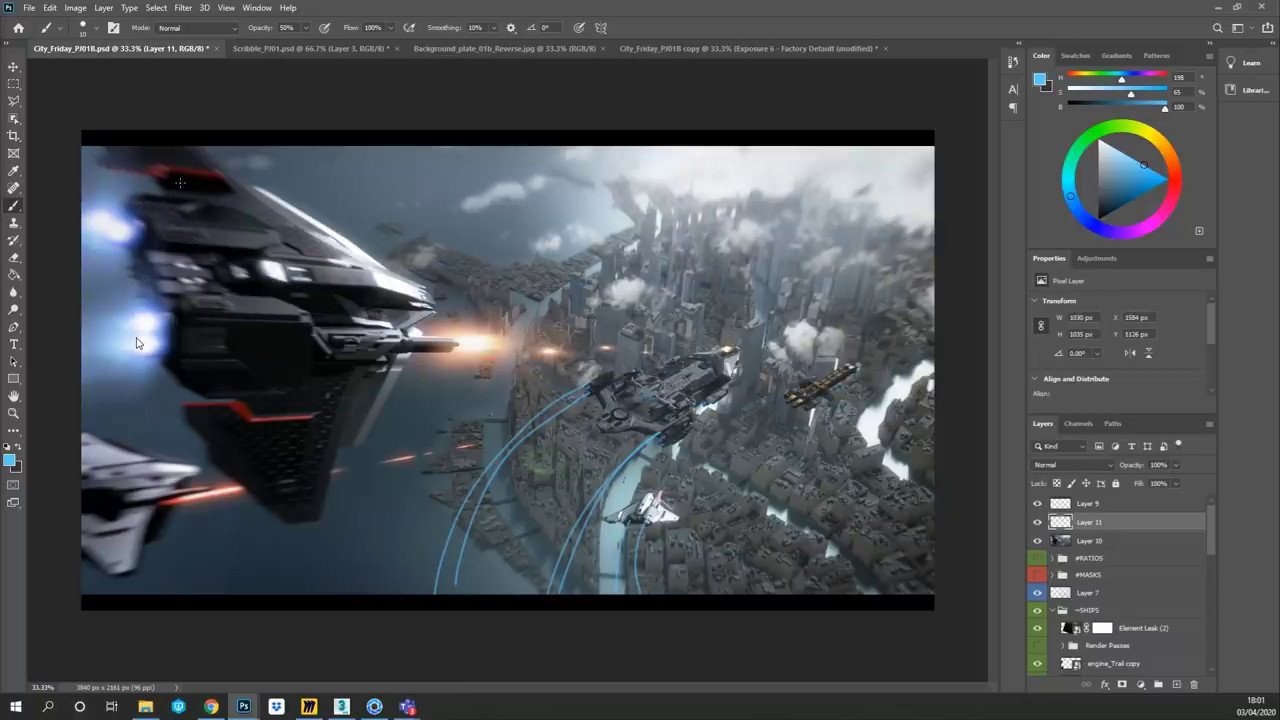
- Paint long sweeping light-blue flow curves across the ships towards the upper-right skyline, and hide the sketch layer
mouse_move(172, 207)
left_mouse_down()
mouse_move(460, 324)
mouse_move(880, 282)
mouse_move(935, 258)
left_mouse_up()
left_click_drag(284, 641, 886, 300)
key("ctrl+z")
left_click_drag(370, 636, 774, 363)
left_click_drag(828, 328, 934, 228)
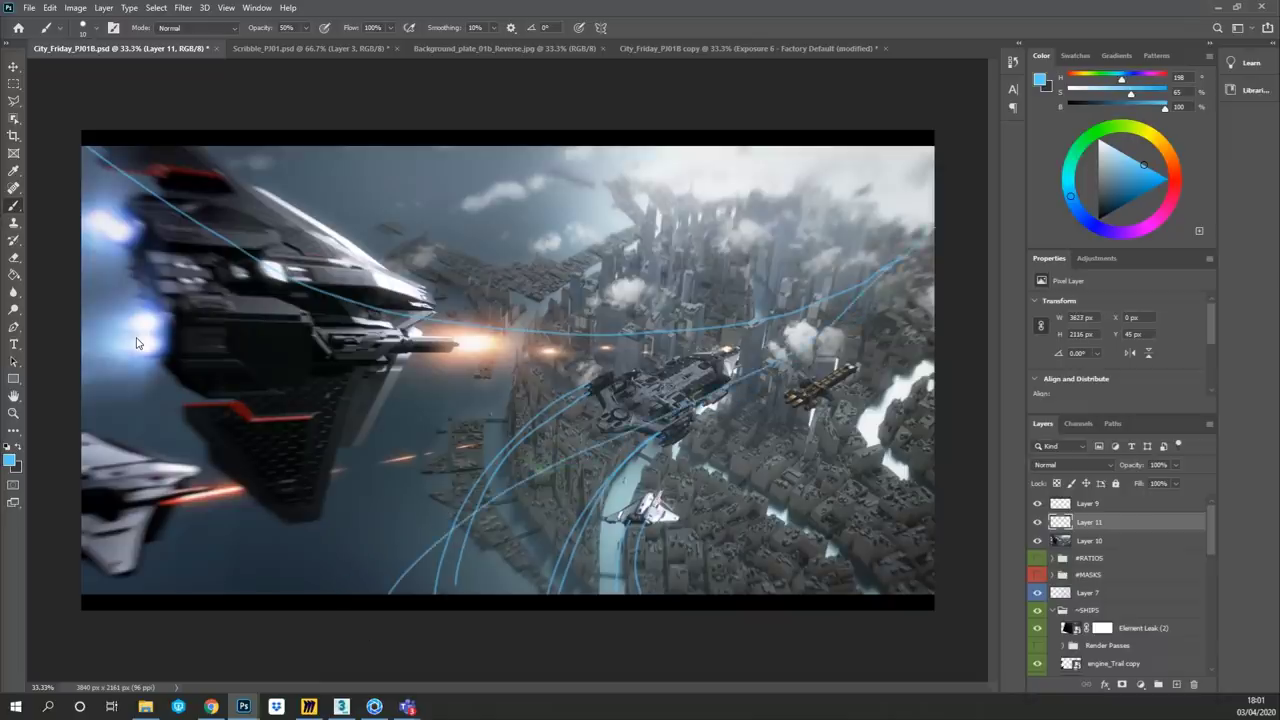
key("ctrl+z")
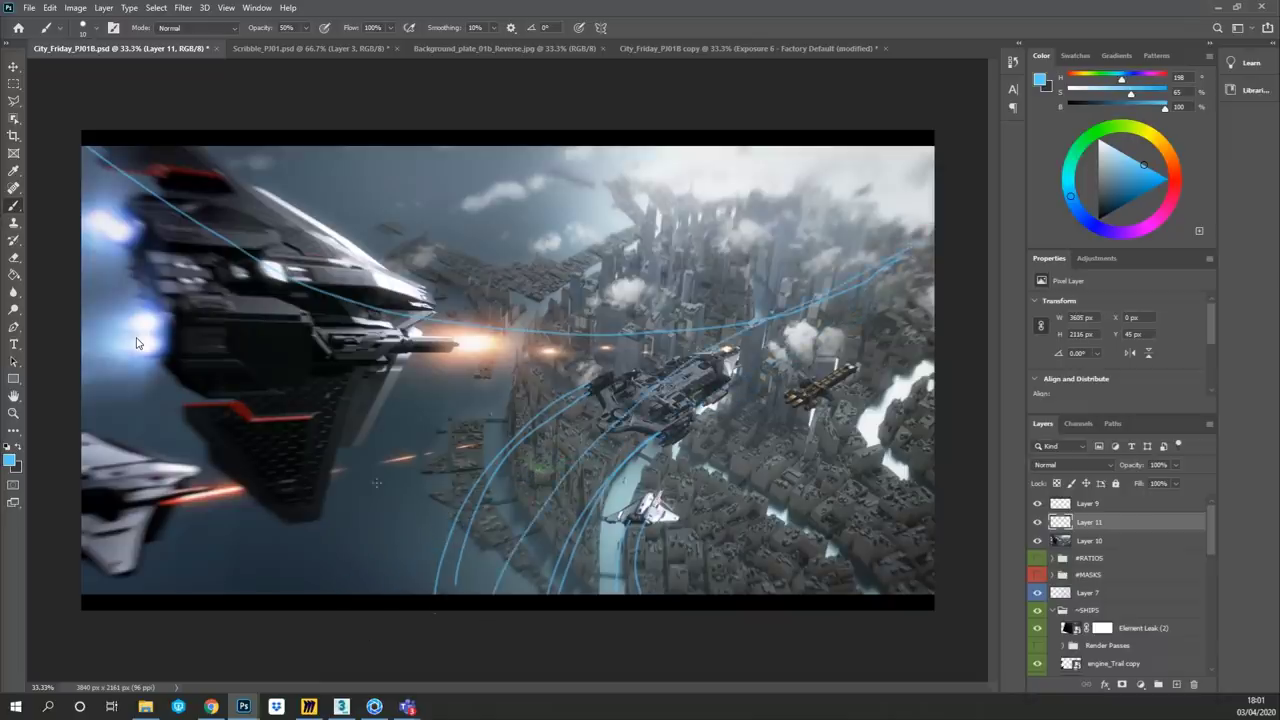
mouse_move(154, 594)
left_mouse_down()
mouse_move(560, 383)
mouse_move(912, 250)
left_mouse_up()
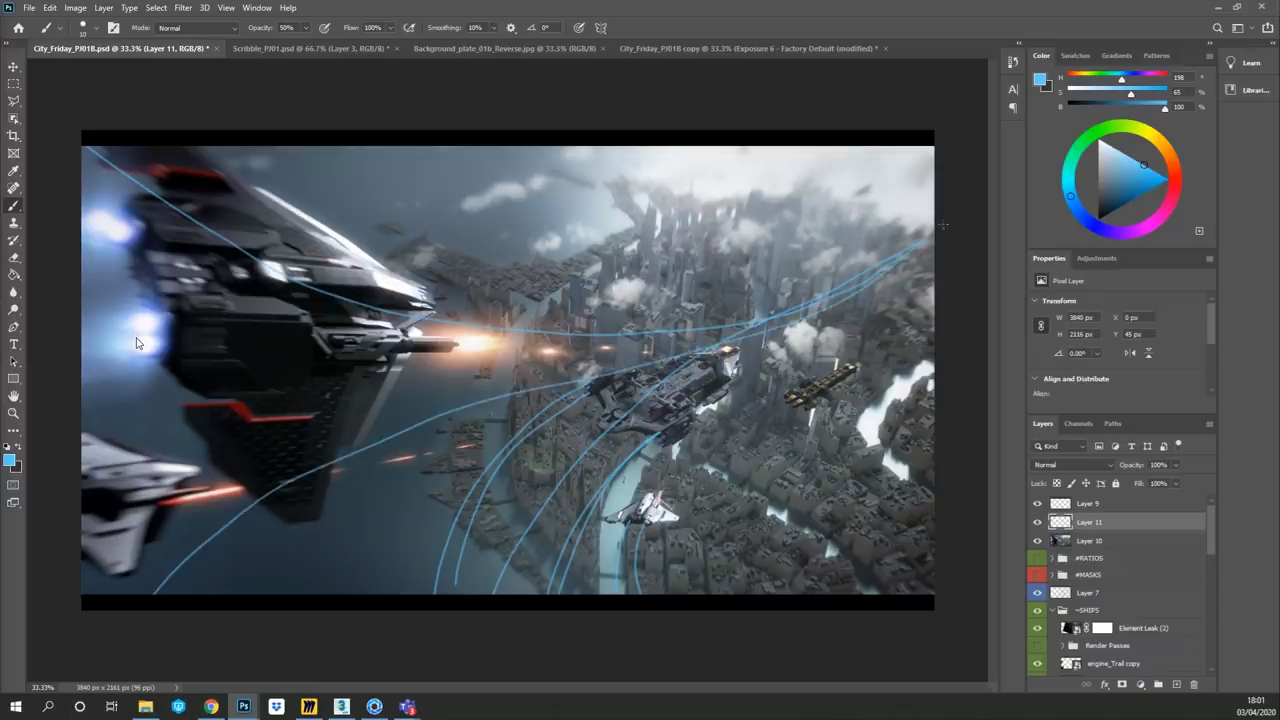
left_click(1037, 522)
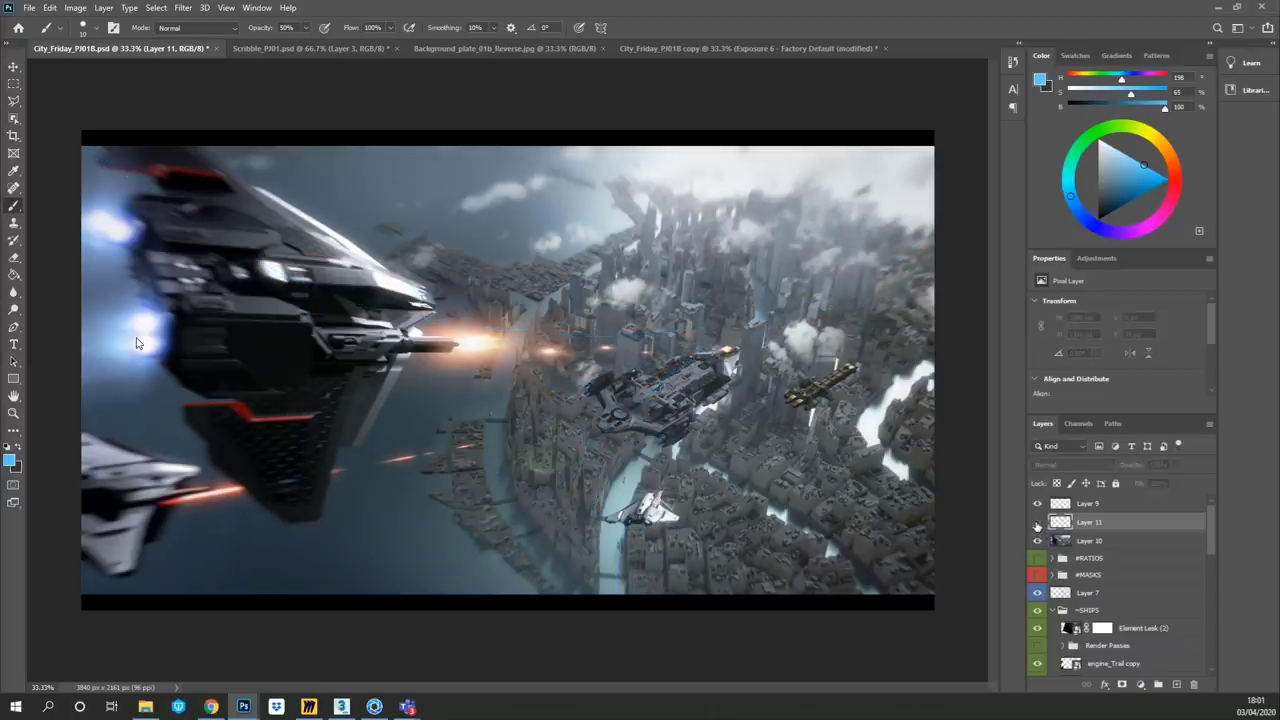